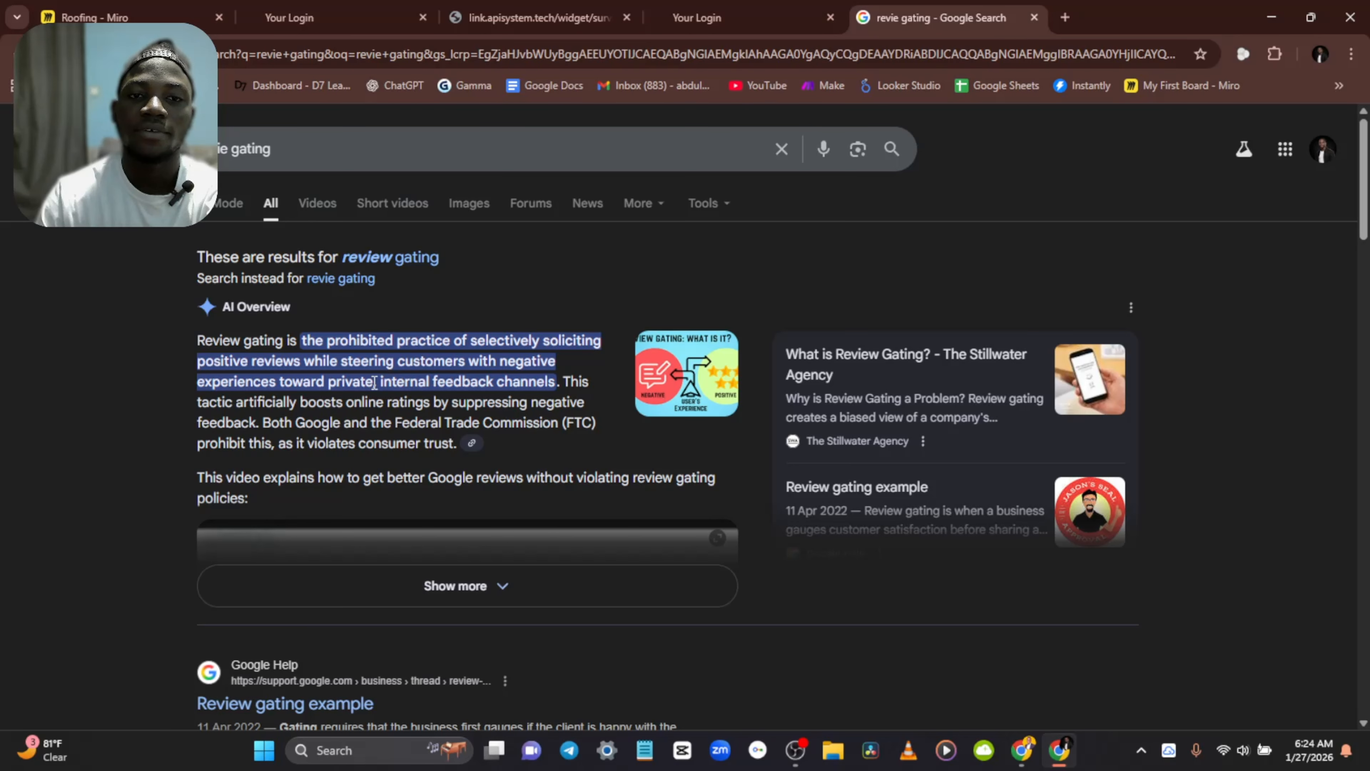
# Step: Switch to the Roofing board in Miro and circle the "NO REVIEW GATING" label under the title with the pen
pyautogui.click(203, 7)
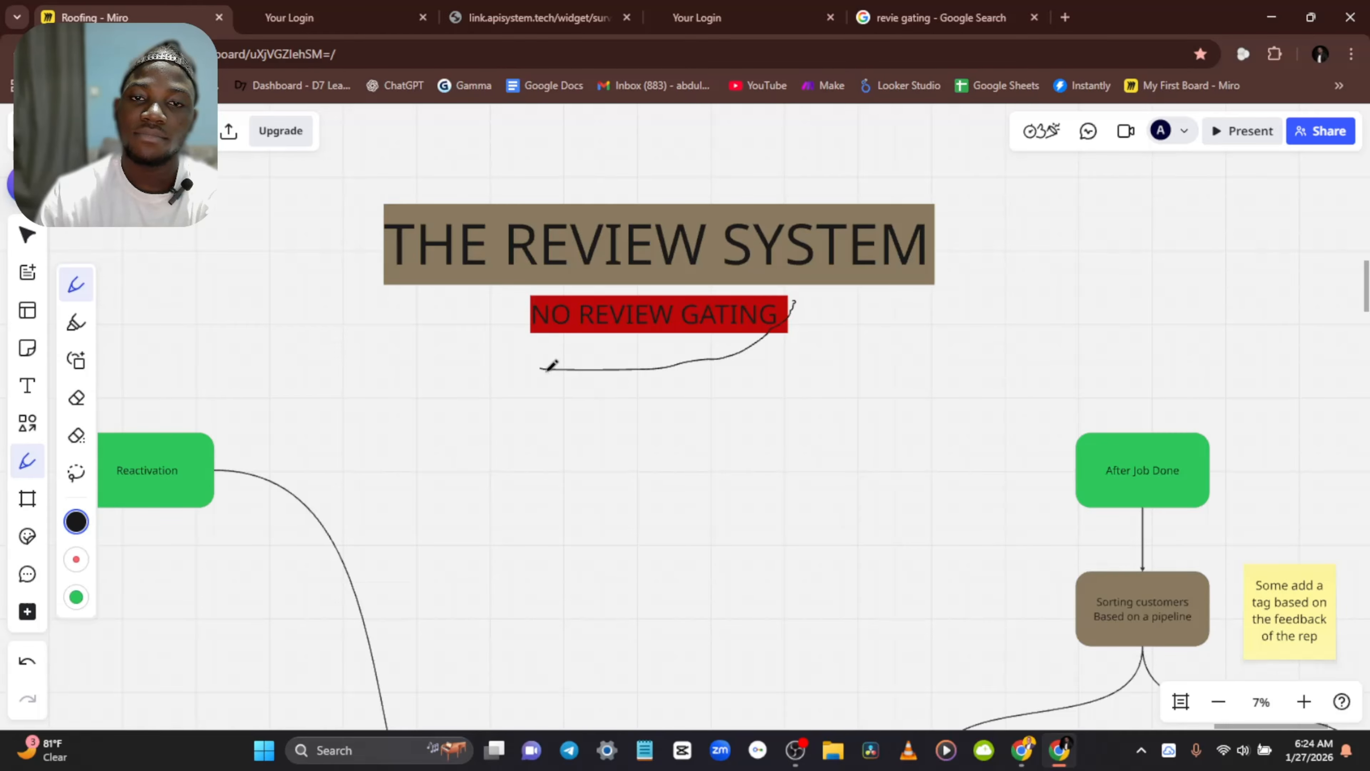
pyautogui.moveTo(544, 368)
pyautogui.mouseDown()
pyautogui.moveTo(529, 357)
pyautogui.moveTo(555, 279)
pyautogui.moveTo(793, 288)
pyautogui.moveTo(798, 302)
pyautogui.mouseUp()
pyautogui.scroll(-2, 750, 412)
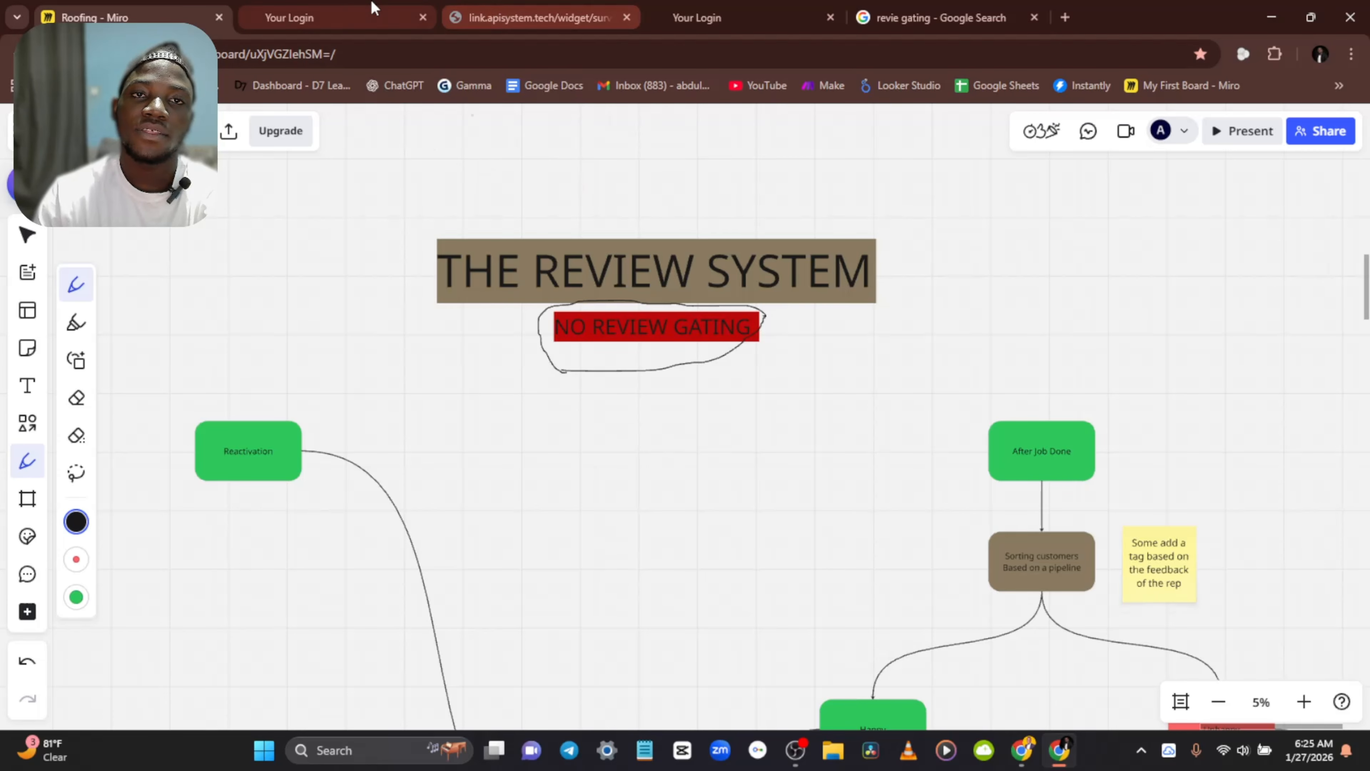
# Step: Switch to GoHighLevel to look through the Review workflow's branches, and bring up the "How Would You Rate Us?" survey page
pyautogui.click(348, 7)
pyautogui.scroll(15, 569, 311)
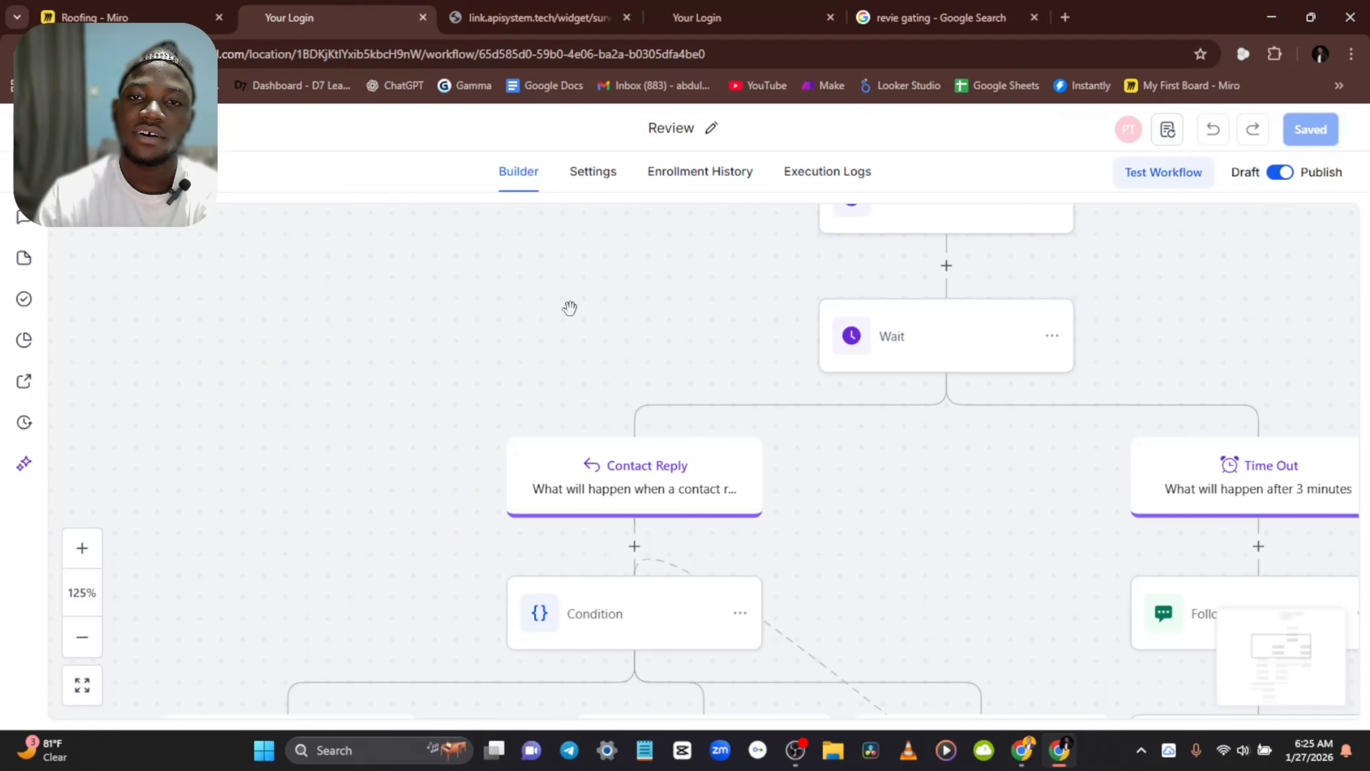
pyautogui.scroll(-20, 590, 319)
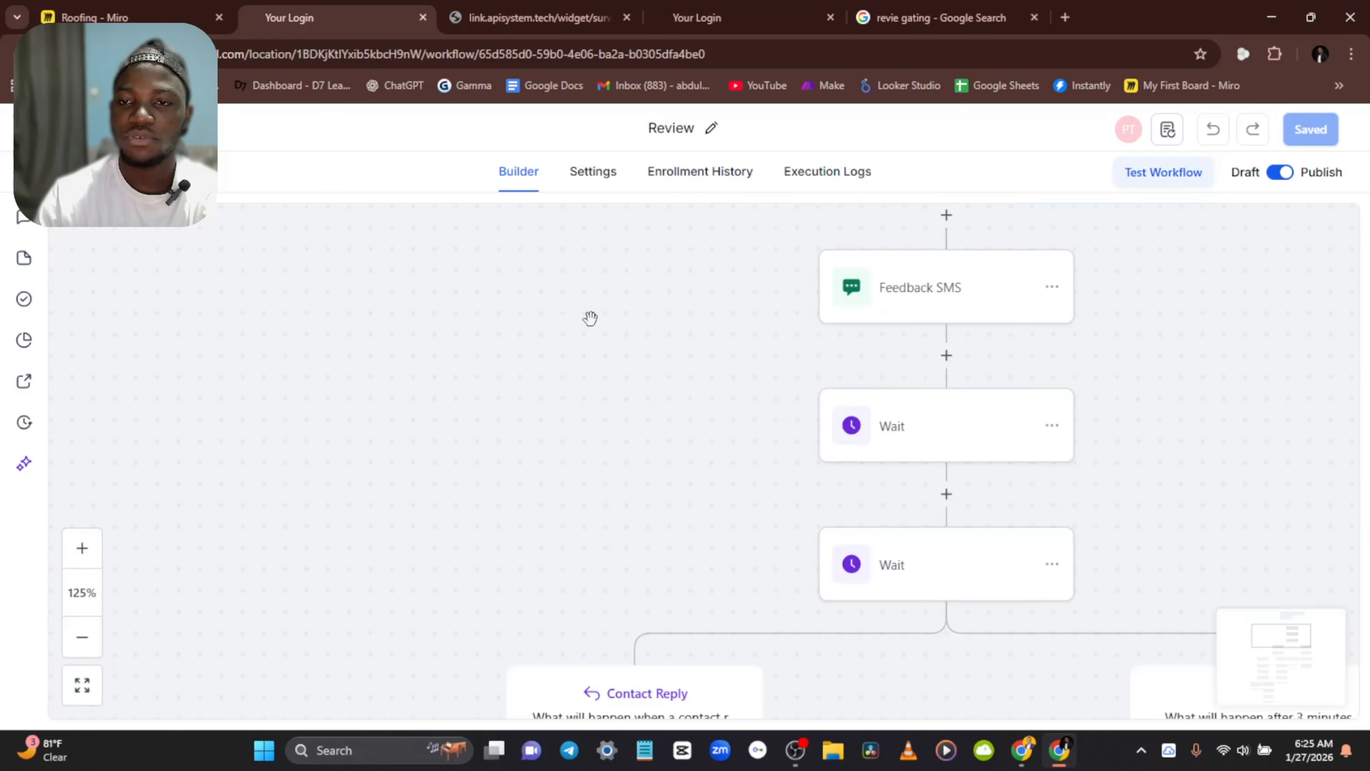
pyautogui.scroll(-1, 610, 362)
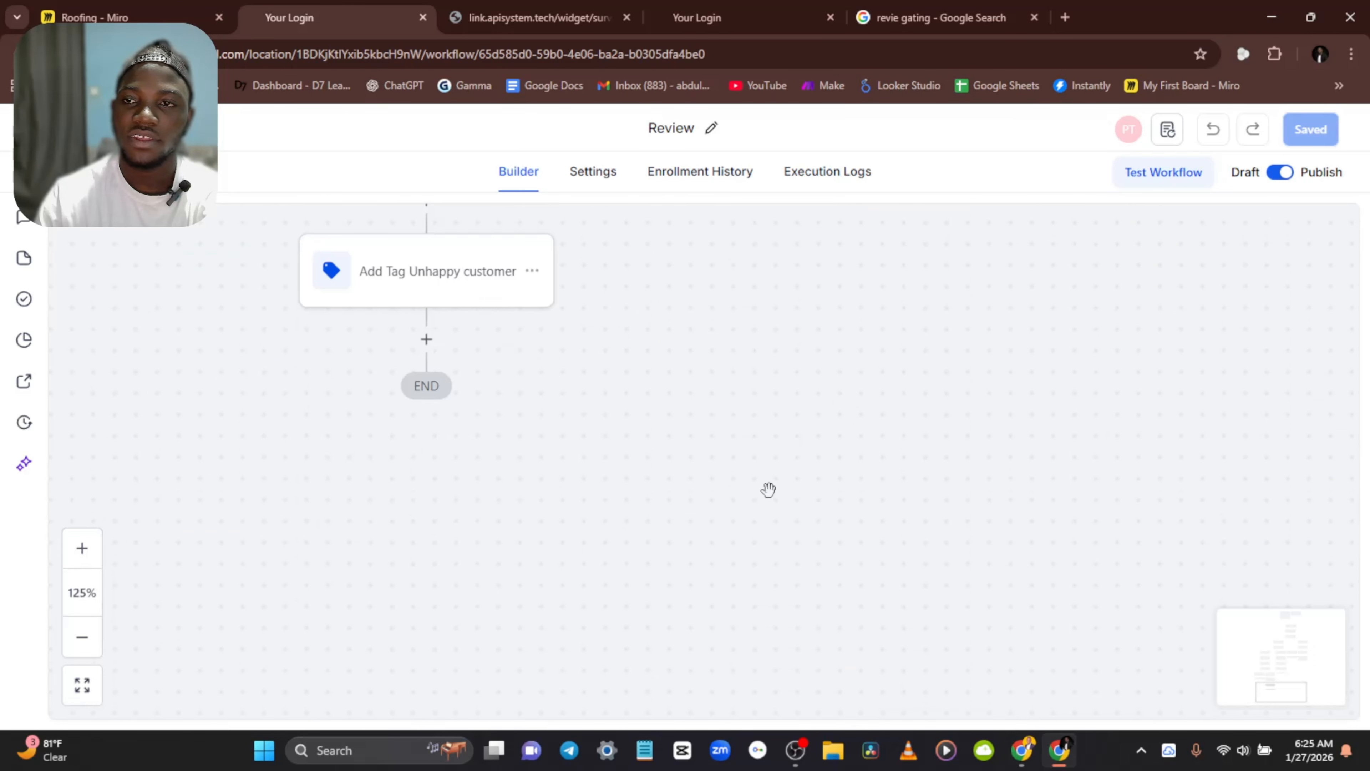
pyautogui.rightClick(706, 547)
pyautogui.click(1056, 347)
pyautogui.moveTo(1007, 379); pyautogui.dragTo(915, 573)
pyautogui.scroll(2, 852, 508)
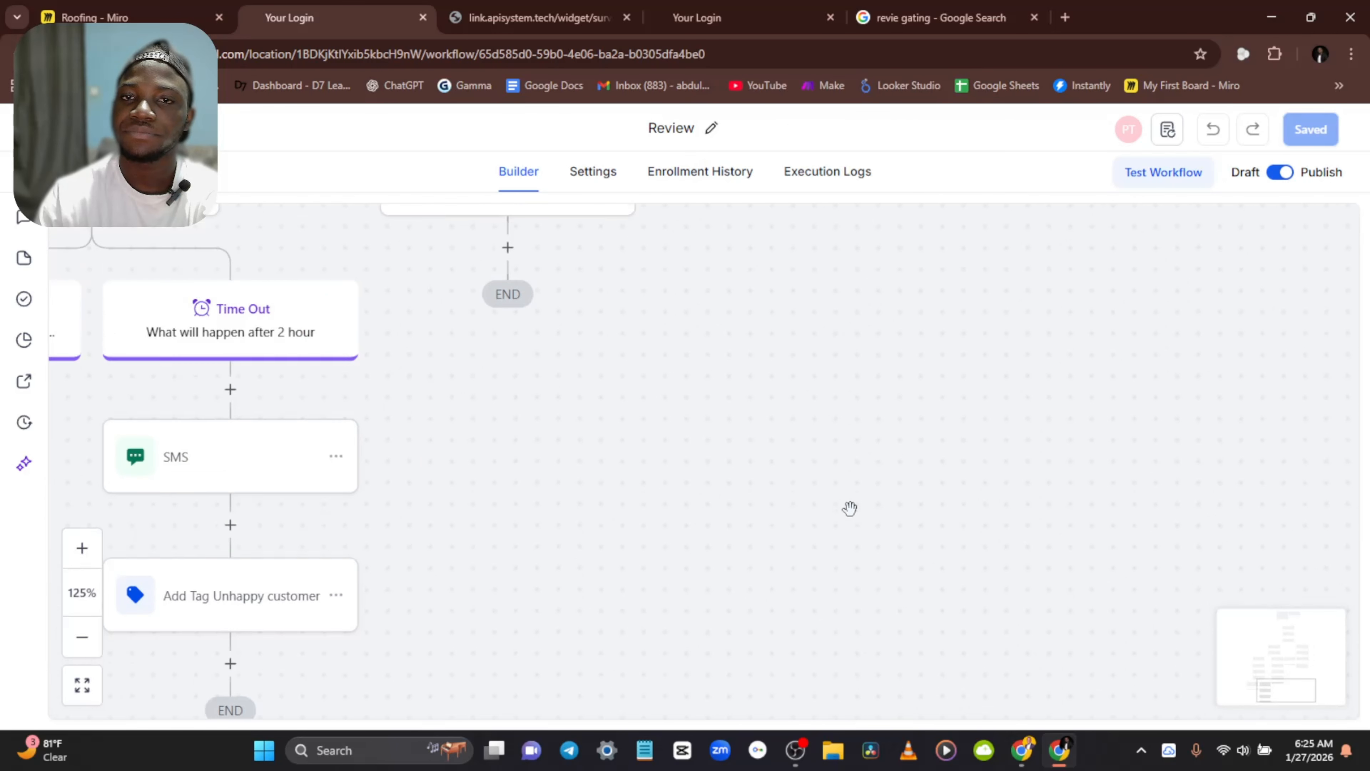
pyautogui.scroll(4, 853, 502)
pyautogui.click(539, 17)
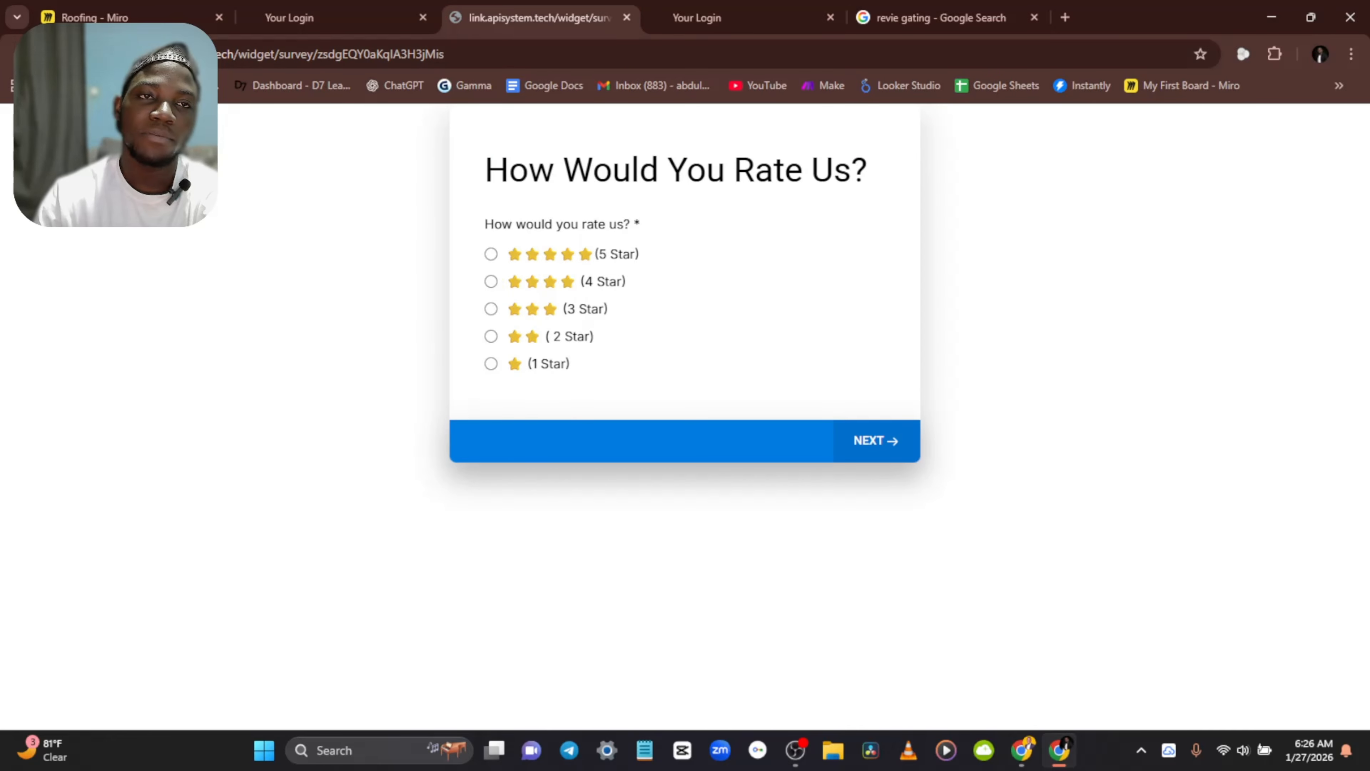
# Step: Return to the Miro board and draw a freehand circle around the Reactivation box
pyautogui.click(127, 6)
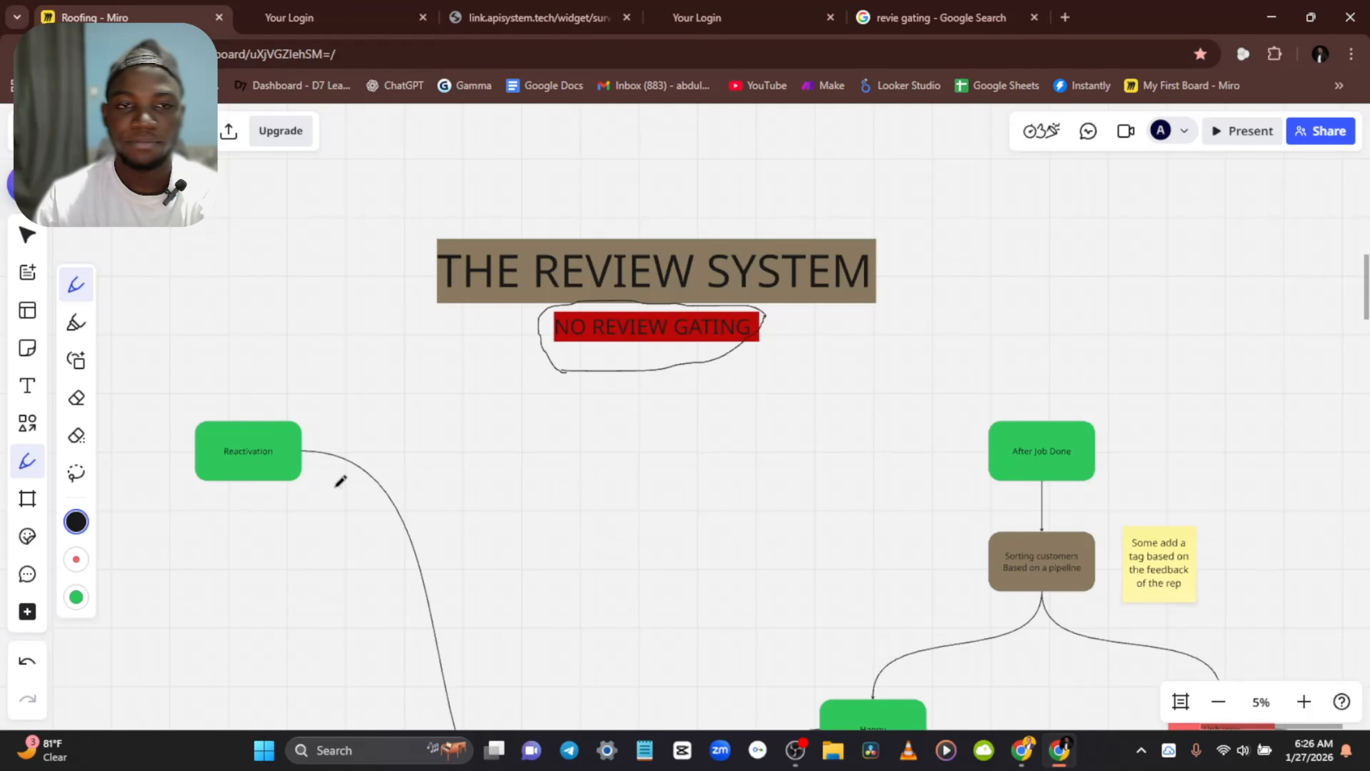
pyautogui.moveTo(657, 486); pyautogui.dragTo(678, 278)
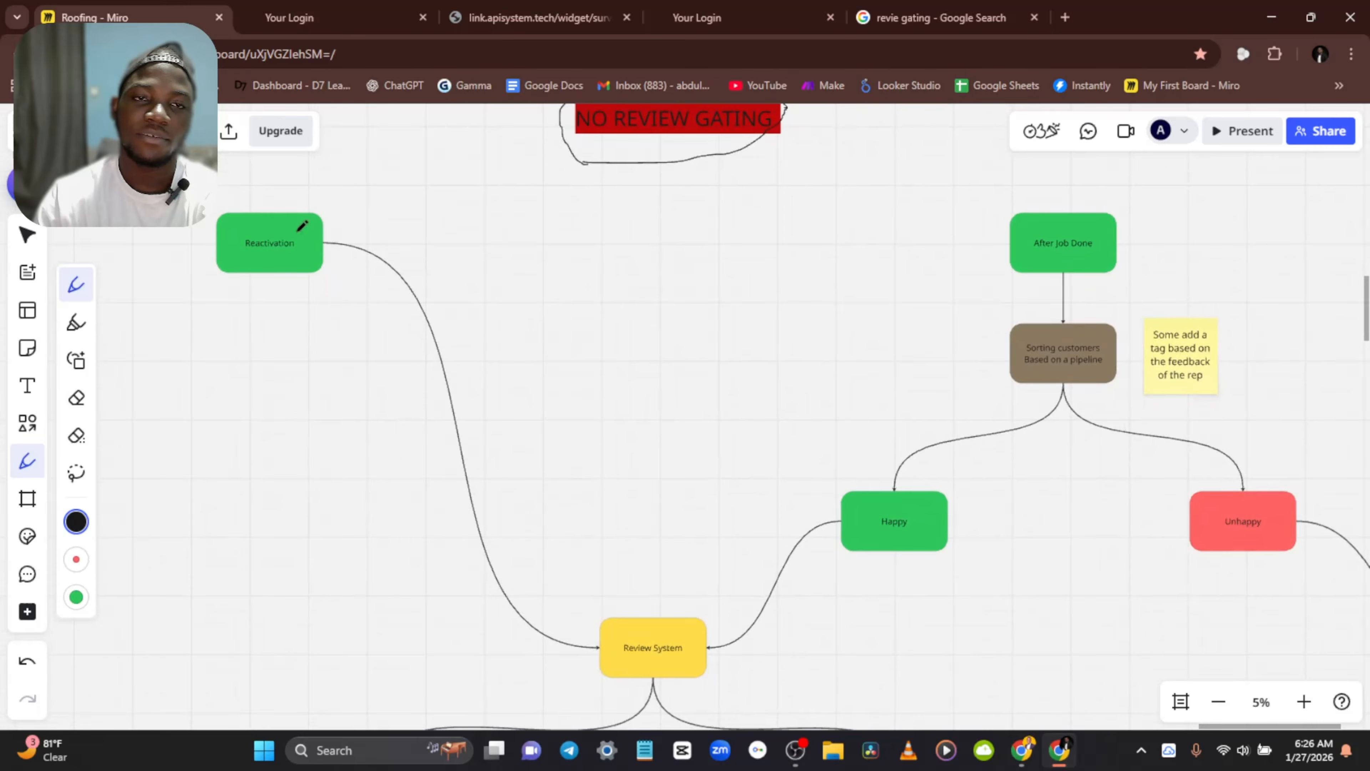
pyautogui.moveTo(212, 286)
pyautogui.mouseDown()
pyautogui.moveTo(319, 291)
pyautogui.moveTo(358, 190)
pyautogui.moveTo(219, 184)
pyautogui.mouseUp()
pyautogui.moveTo(192, 229)
pyautogui.mouseDown()
pyautogui.moveTo(199, 273)
pyautogui.moveTo(218, 288)
pyautogui.mouseUp()
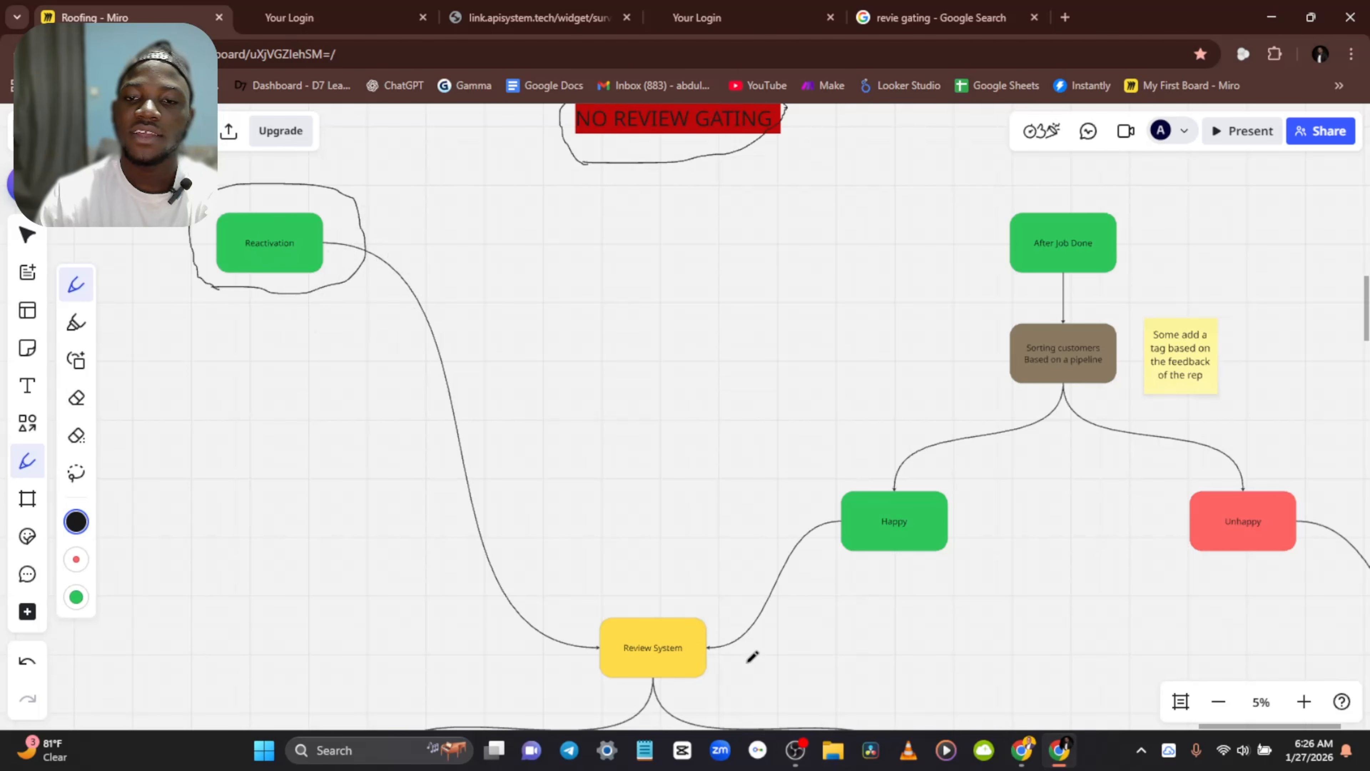
pyautogui.moveTo(732, 676); pyautogui.dragTo(618, 739)
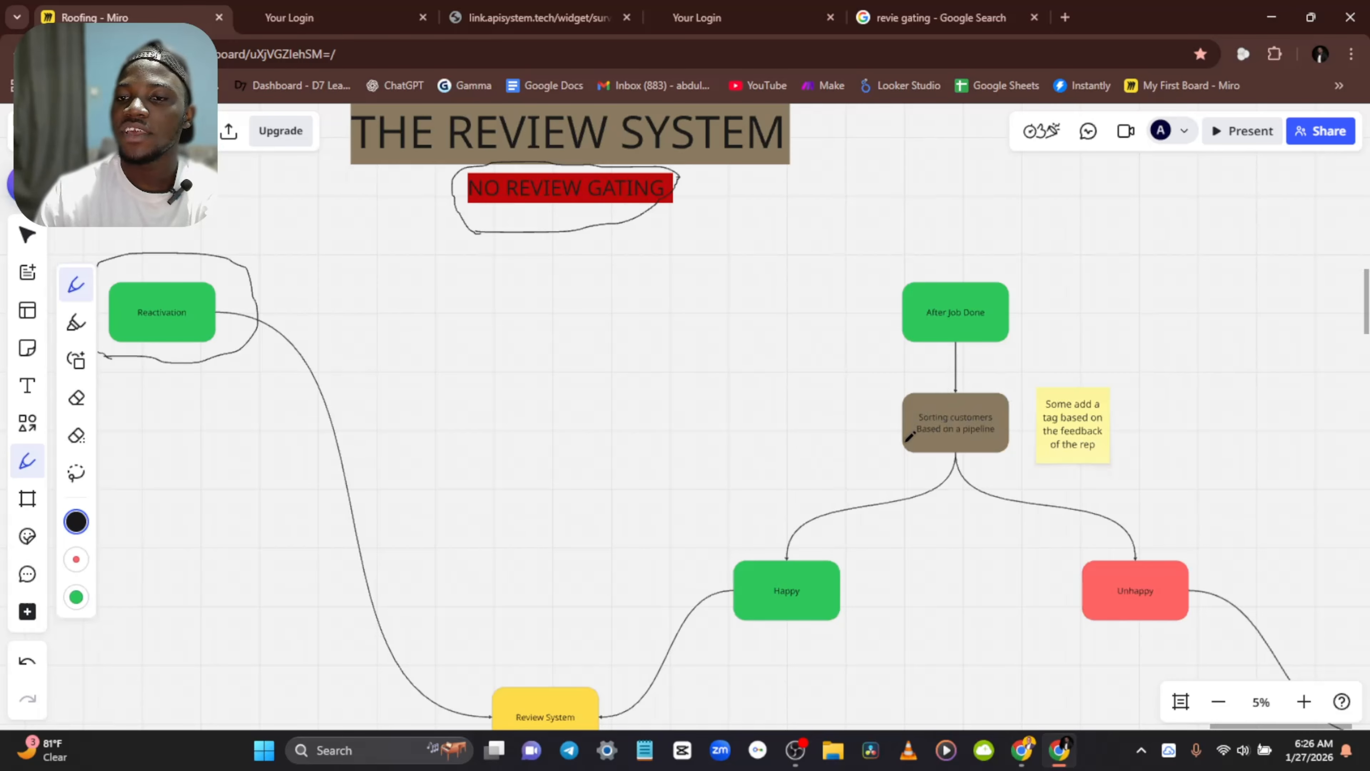
# Step: Consult the review gating definition in the Google results and return to the Miro board
pyautogui.click(942, 17)
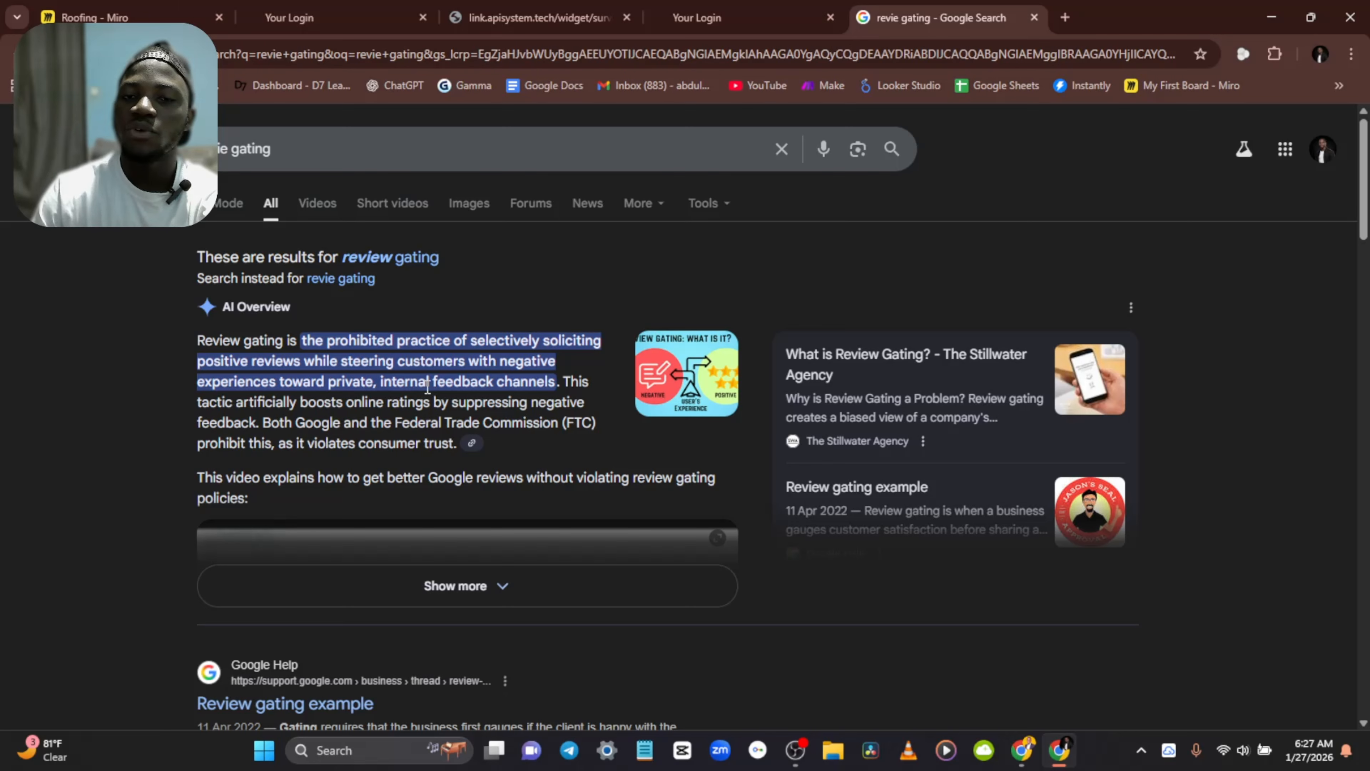
pyautogui.moveTo(352, 8)
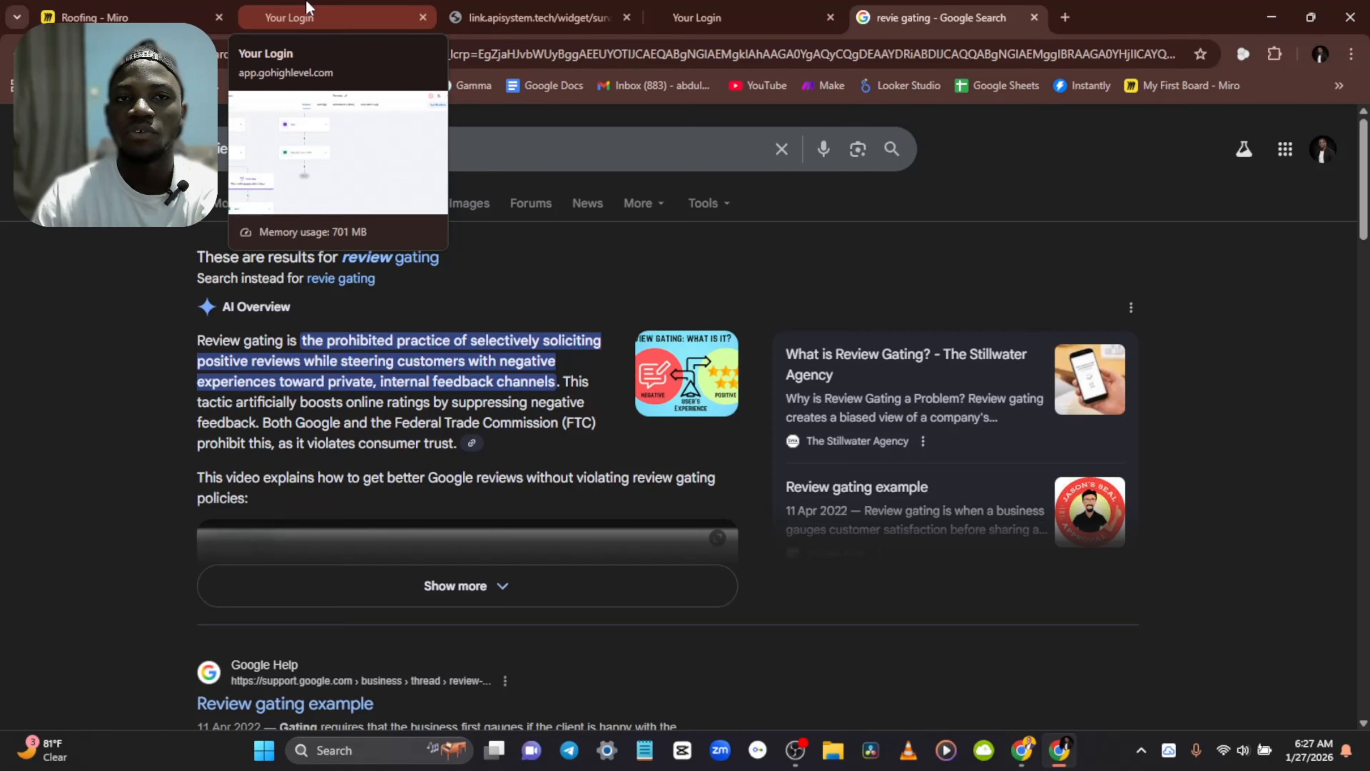
pyautogui.click(108, 15)
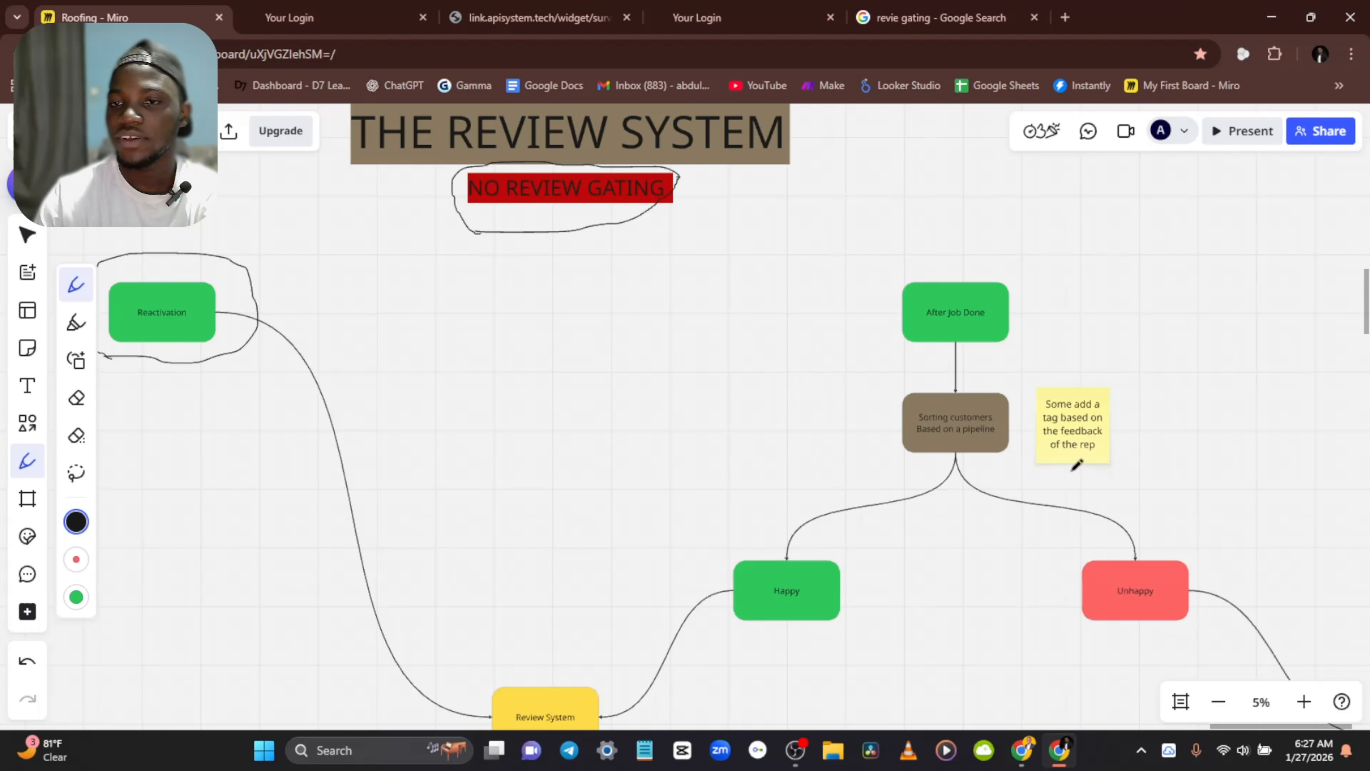
# Step: Examine the board's After Job Done branch and the matching Job Completed (happy) and (unhappy) stages of the Rf Sales pipeline in GoHighLevel
pyautogui.scroll(3, 982, 467)
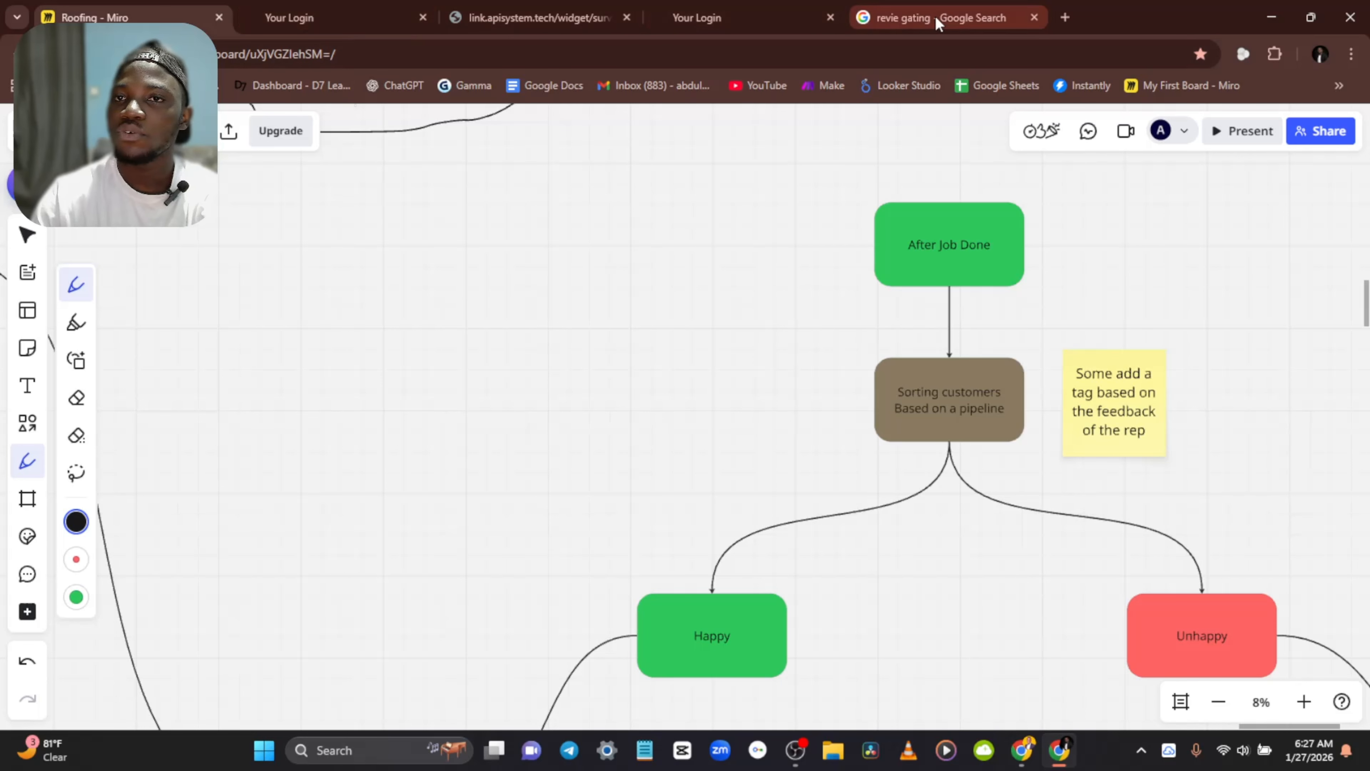
pyautogui.click(668, 11)
pyautogui.moveTo(406, 722); pyautogui.dragTo(1031, 723)
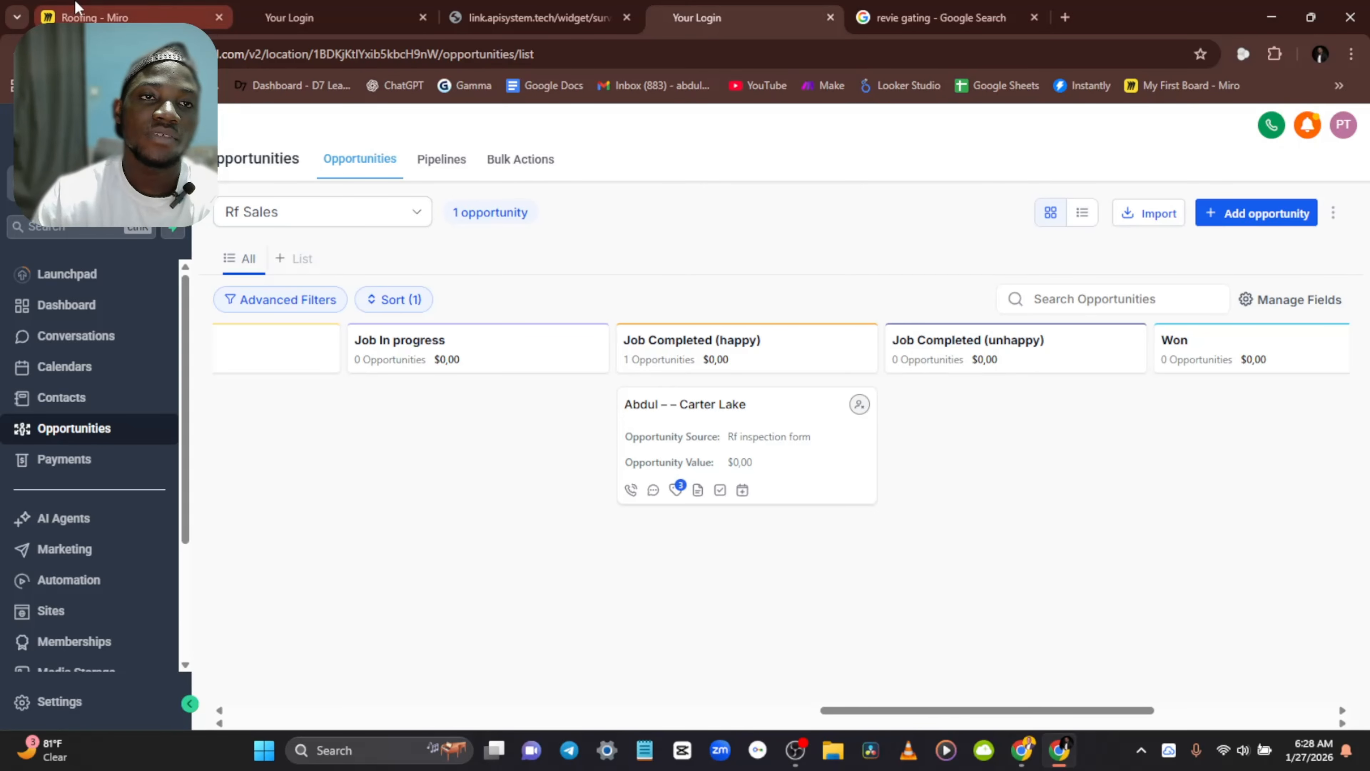
# Step: Return to the Miro board and circle the blue unhappy sequences box freehand at the end of the Unhappy branch
pyautogui.click(59, 16)
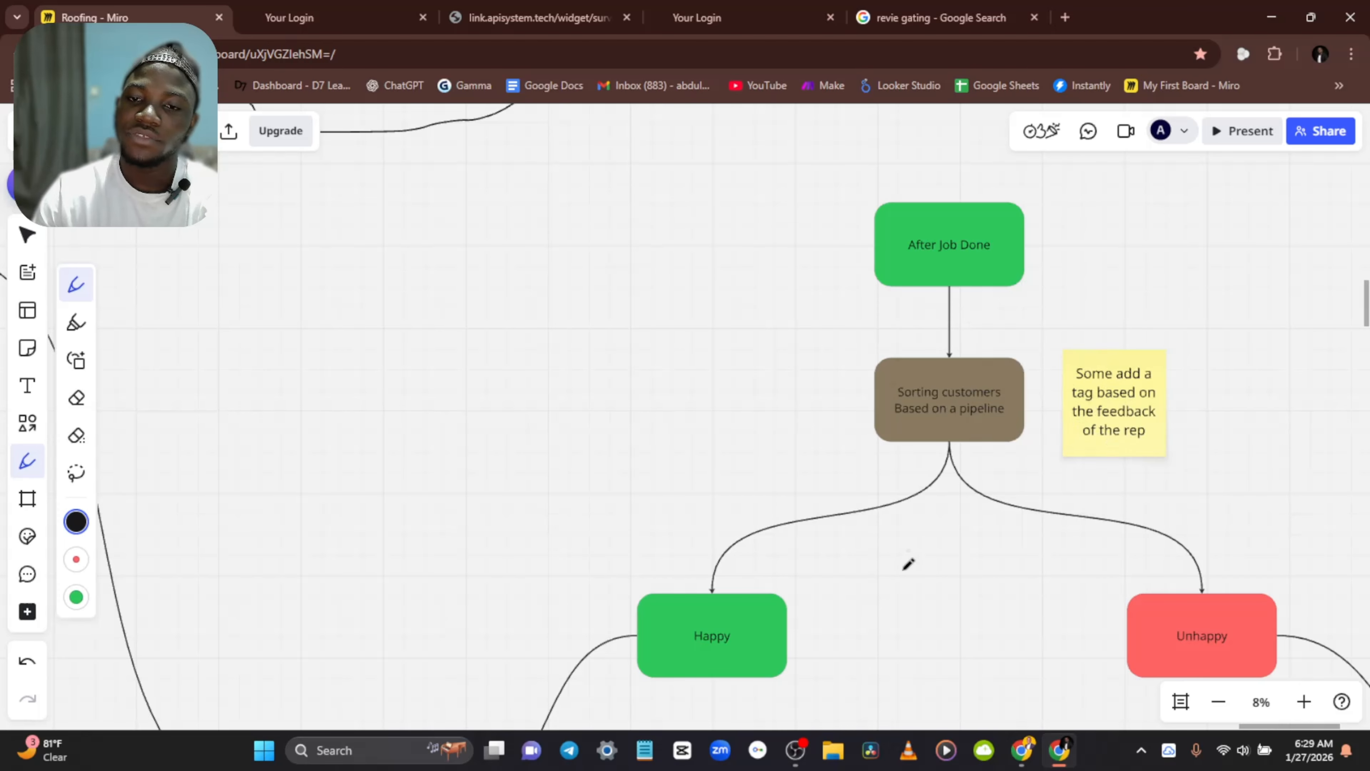
pyautogui.scroll(-5, 887, 554)
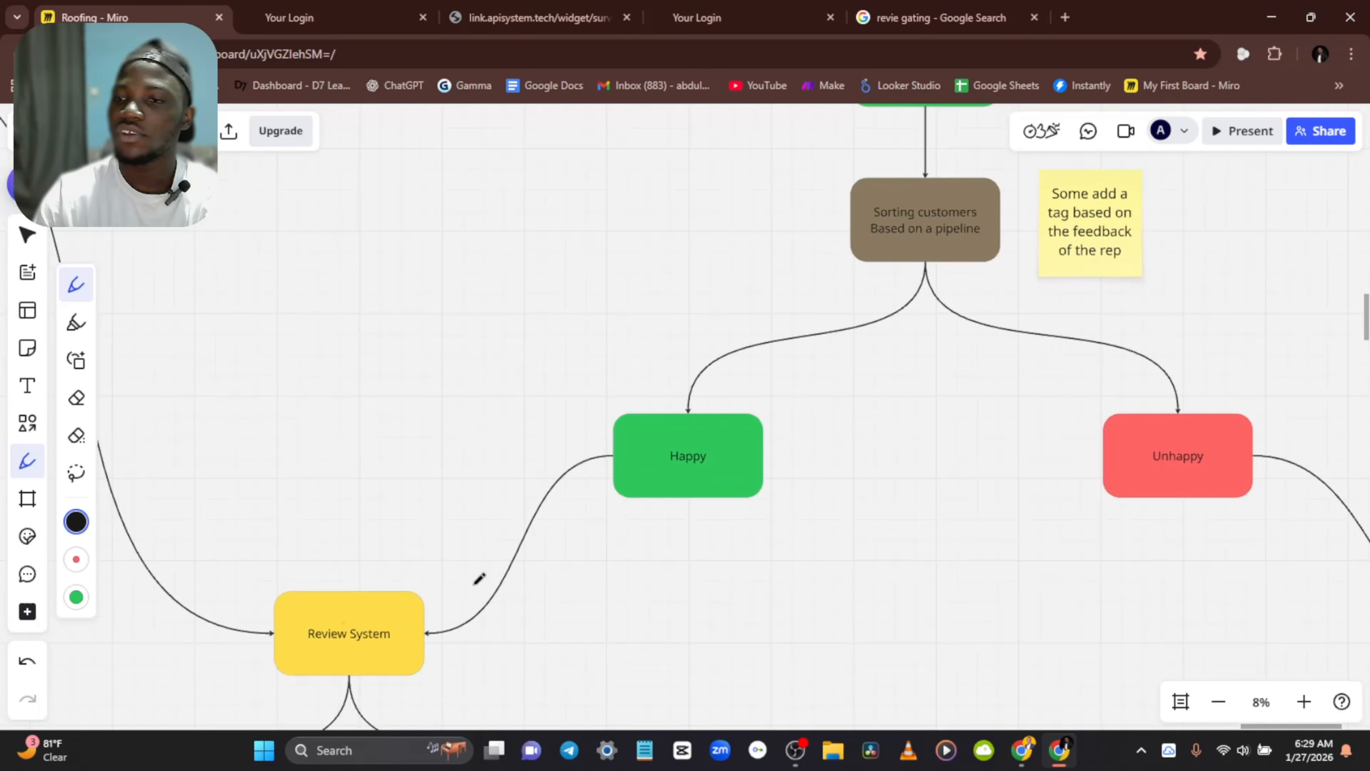
pyautogui.moveTo(1190, 513); pyautogui.dragTo(777, 419)
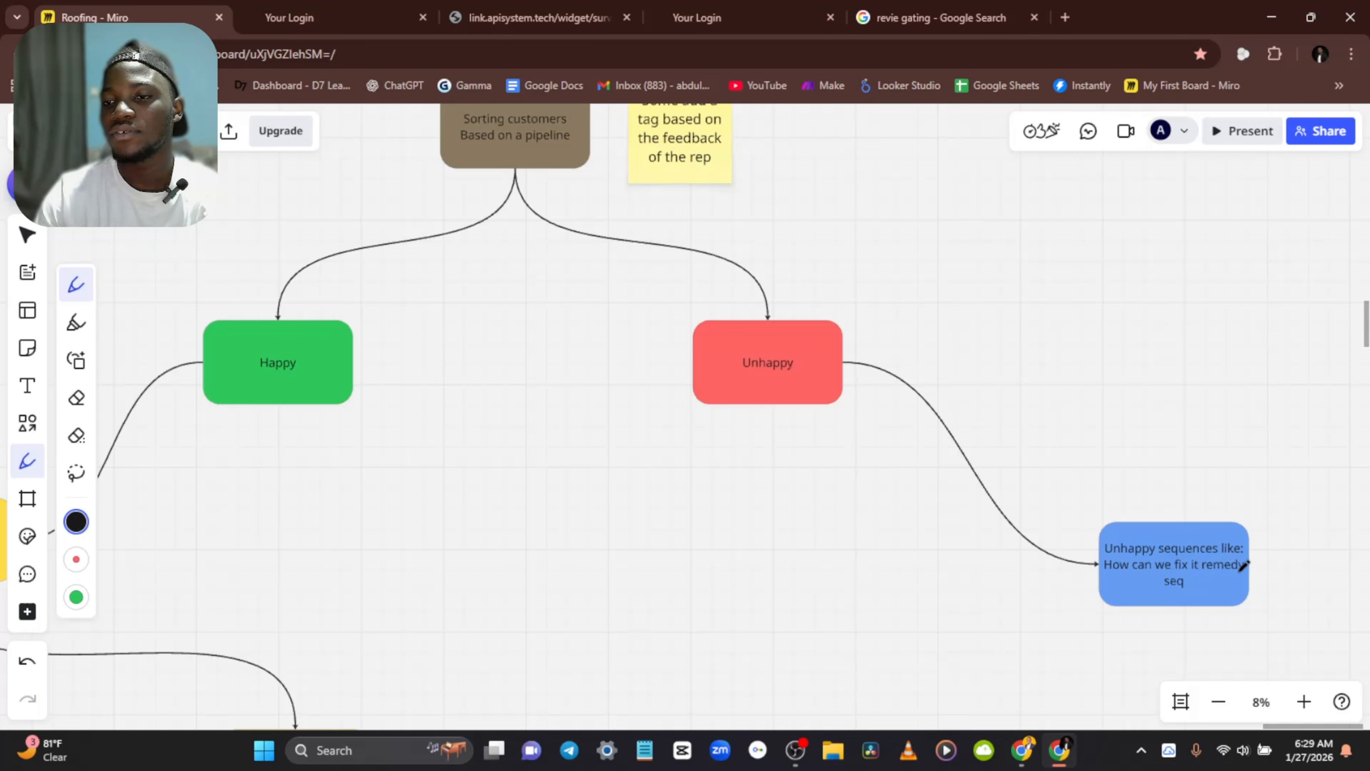
pyautogui.scroll(-3, 917, 330)
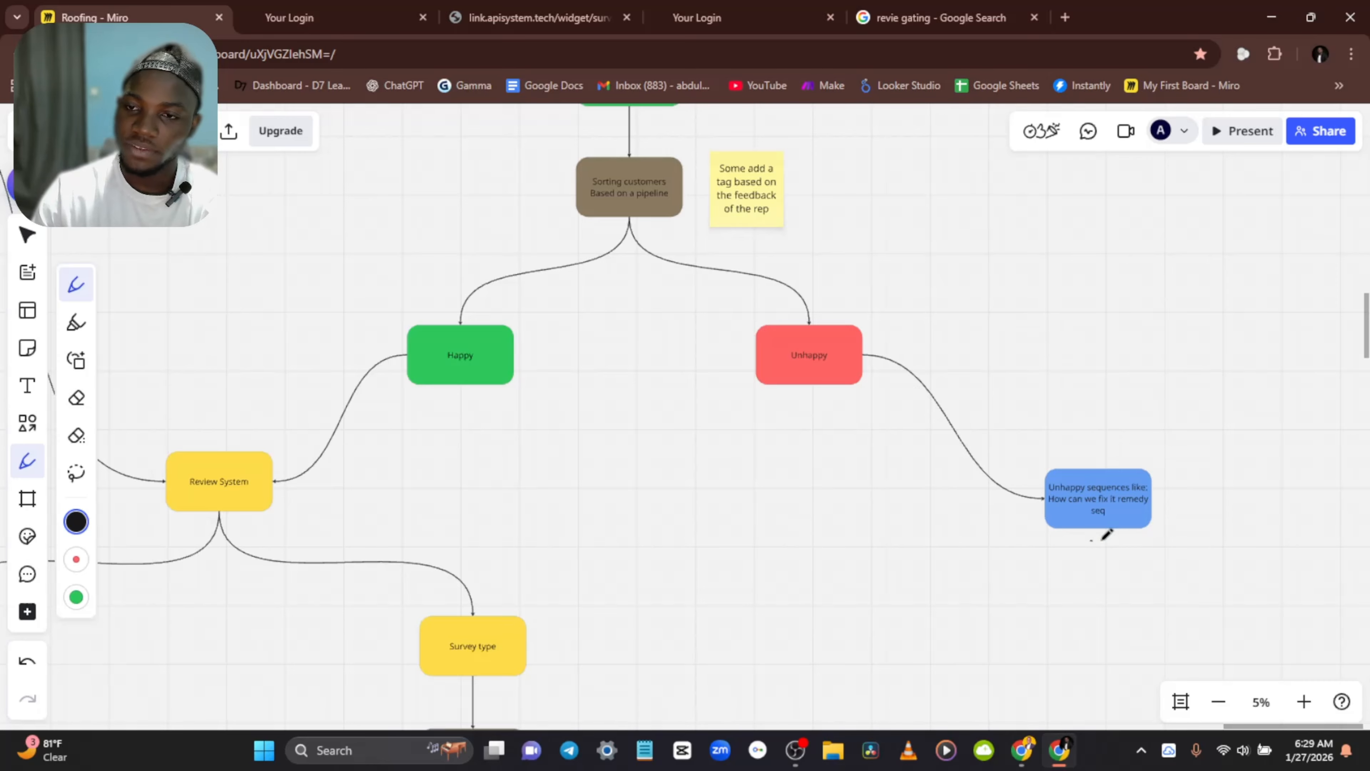
pyautogui.moveTo(1102, 538); pyautogui.dragTo(1078, 467)
pyautogui.moveTo(1062, 545); pyautogui.dragTo(1122, 544)
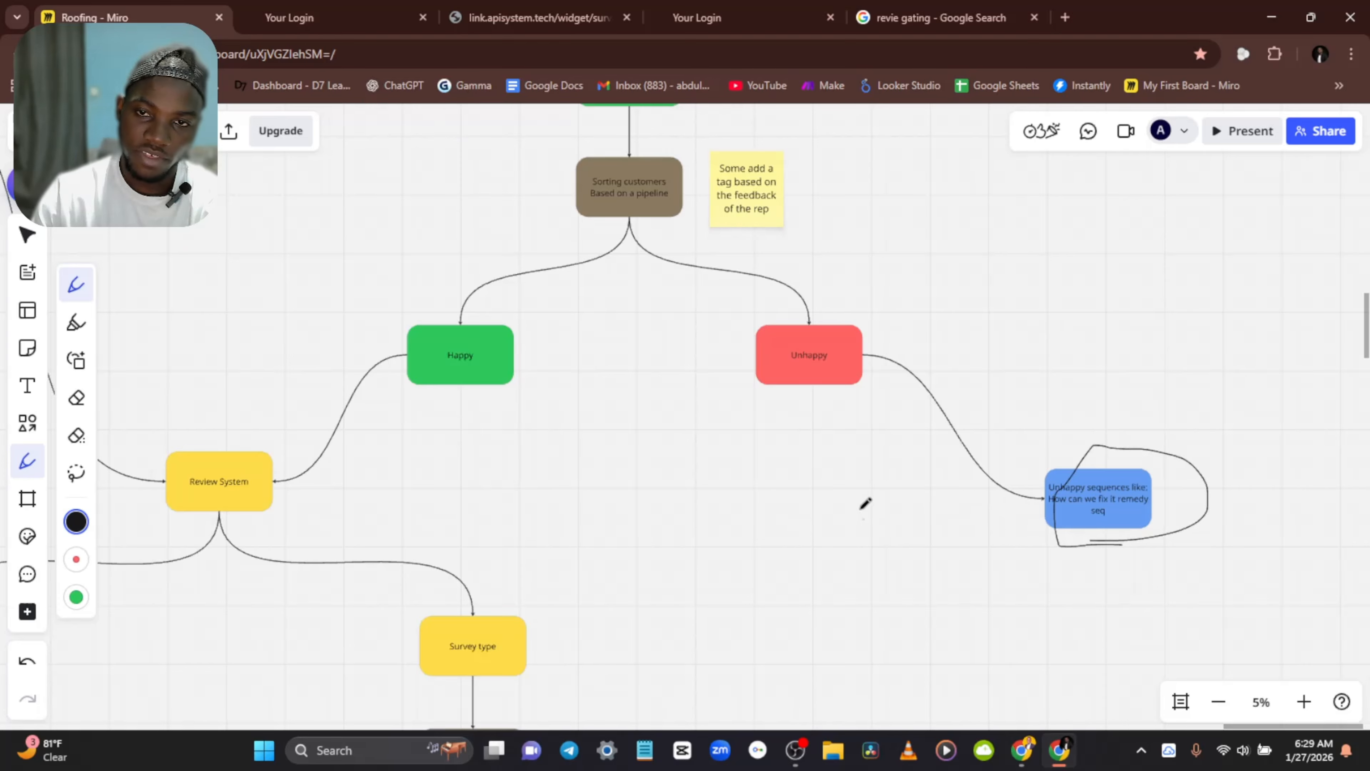
# Step: Examine how the Review System box splits into the SMS type and Survey type branches
pyautogui.moveTo(691, 484); pyautogui.dragTo(923, 471)
pyautogui.moveTo(649, 463); pyautogui.dragTo(816, 435)
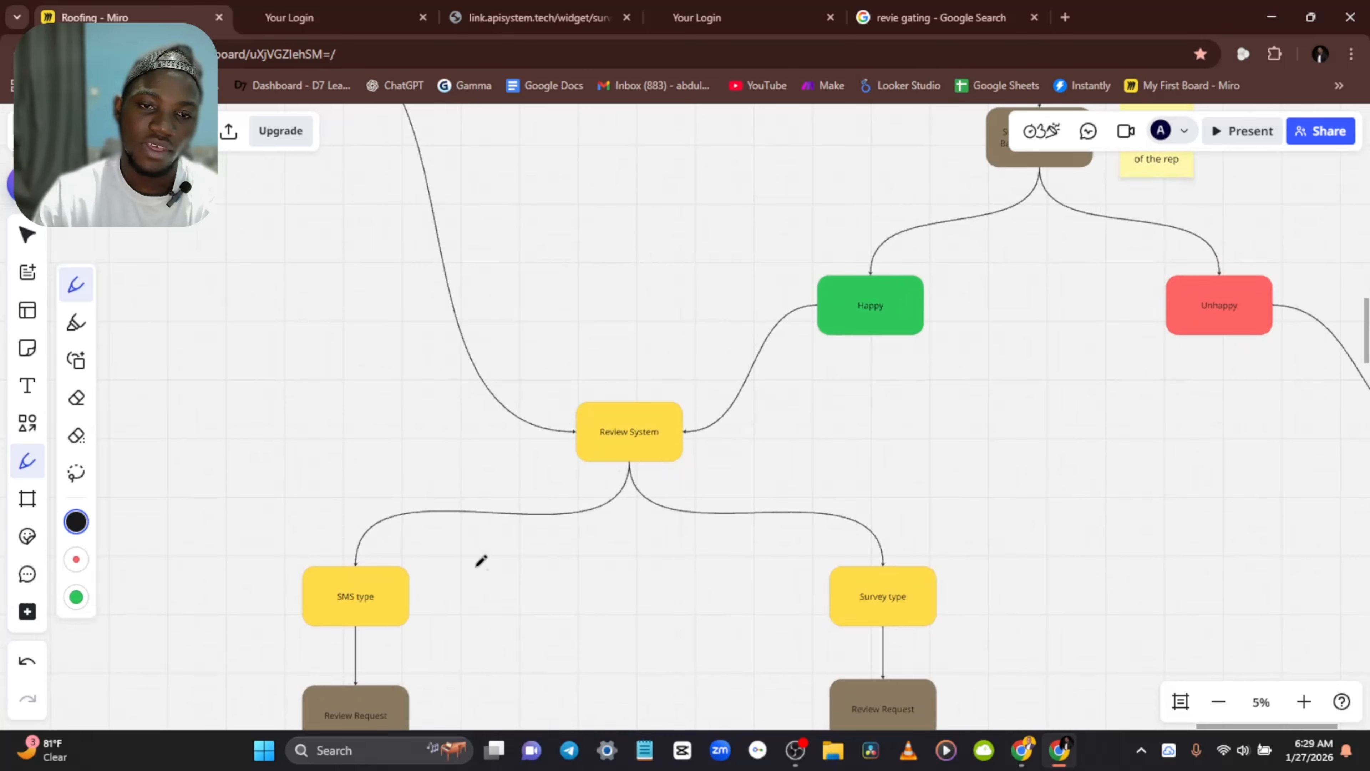
pyautogui.moveTo(627, 569); pyautogui.dragTo(681, 384)
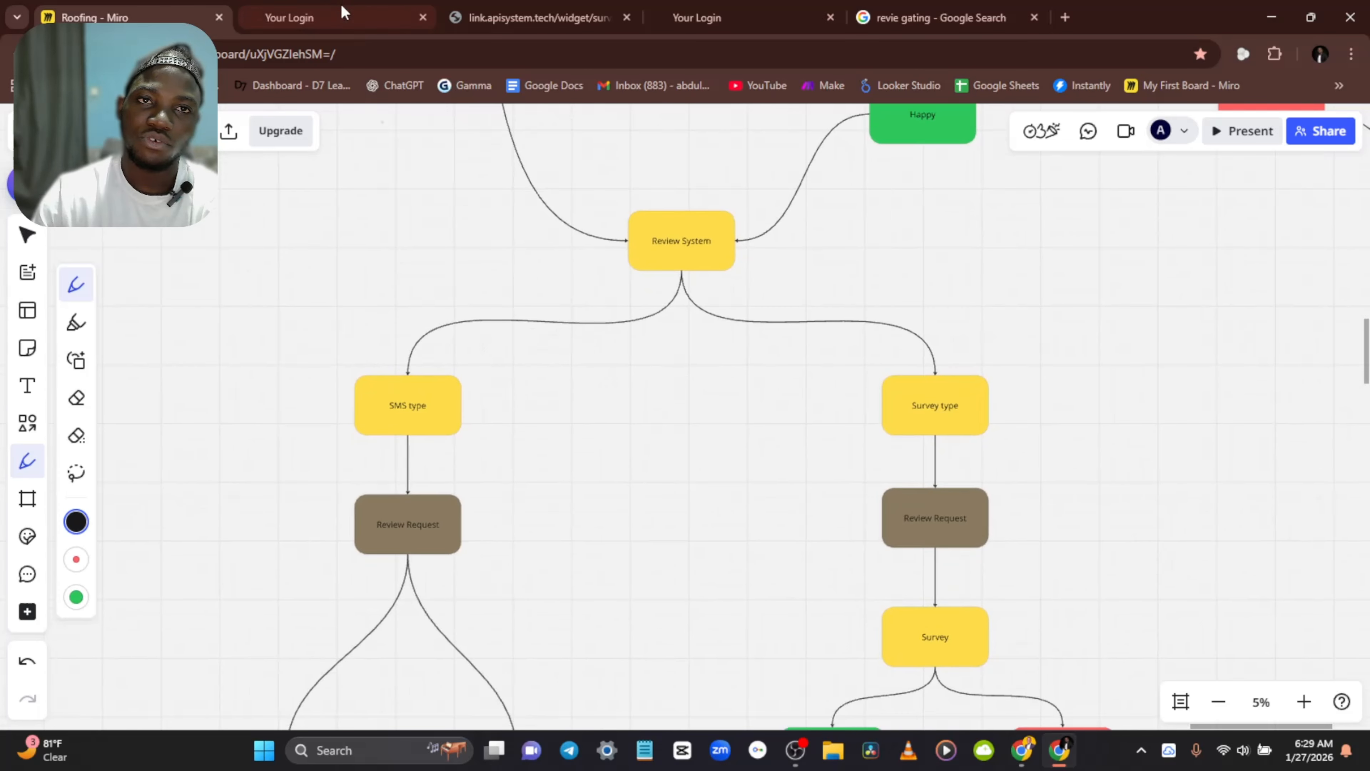
# Step: Switch to the GoHighLevel Review workflow and trace it from the Request UGC SMS action up to the Feedback SMS action
pyautogui.click(346, 16)
pyautogui.scroll(3, 652, 425)
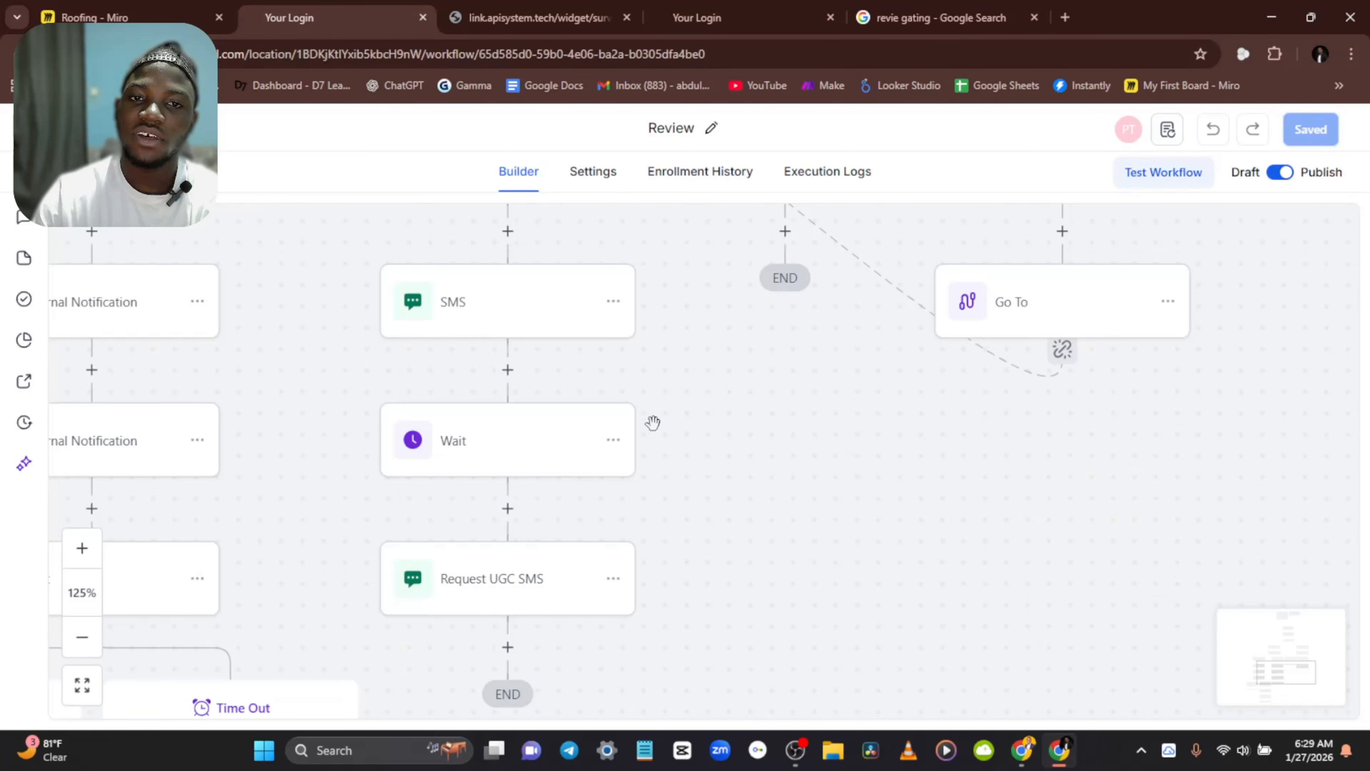
pyautogui.scroll(4, 679, 378)
pyautogui.scroll(10, 680, 332)
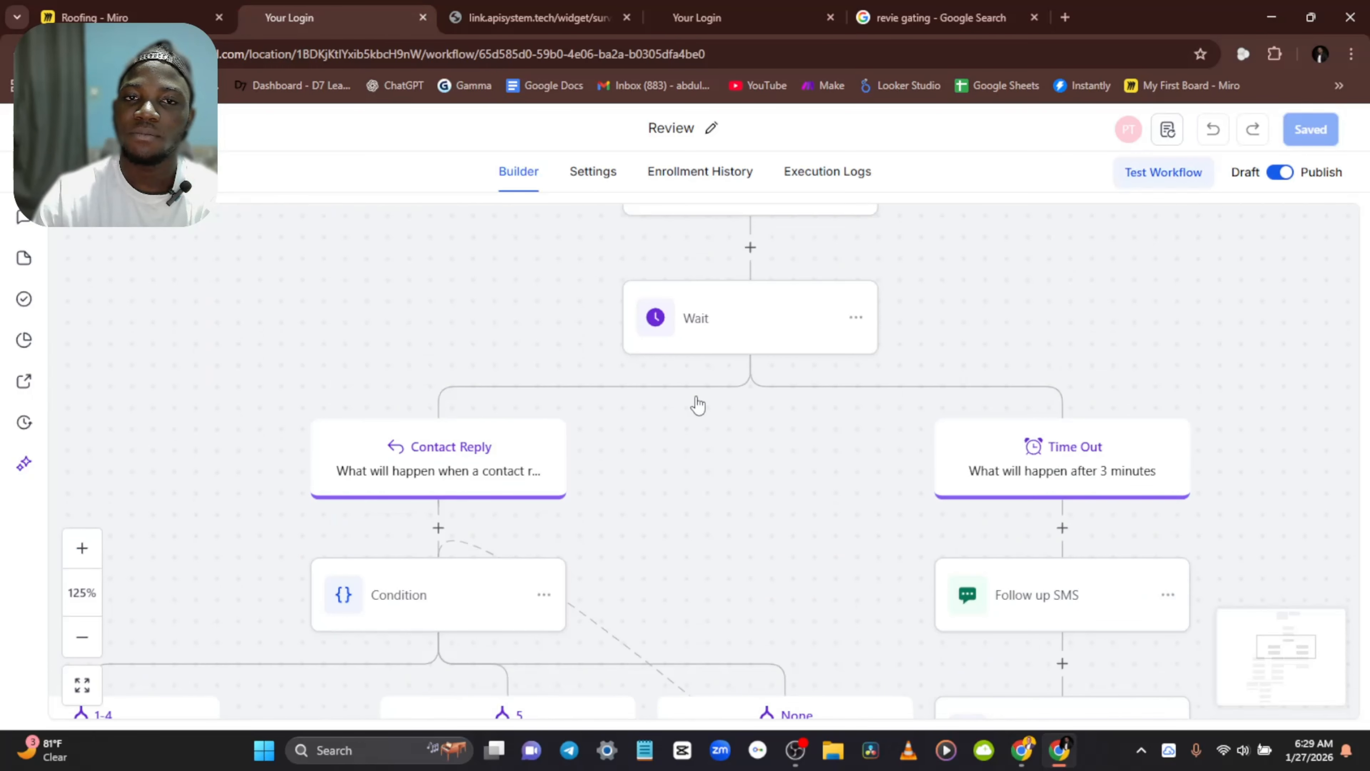
pyautogui.scroll(5, 743, 388)
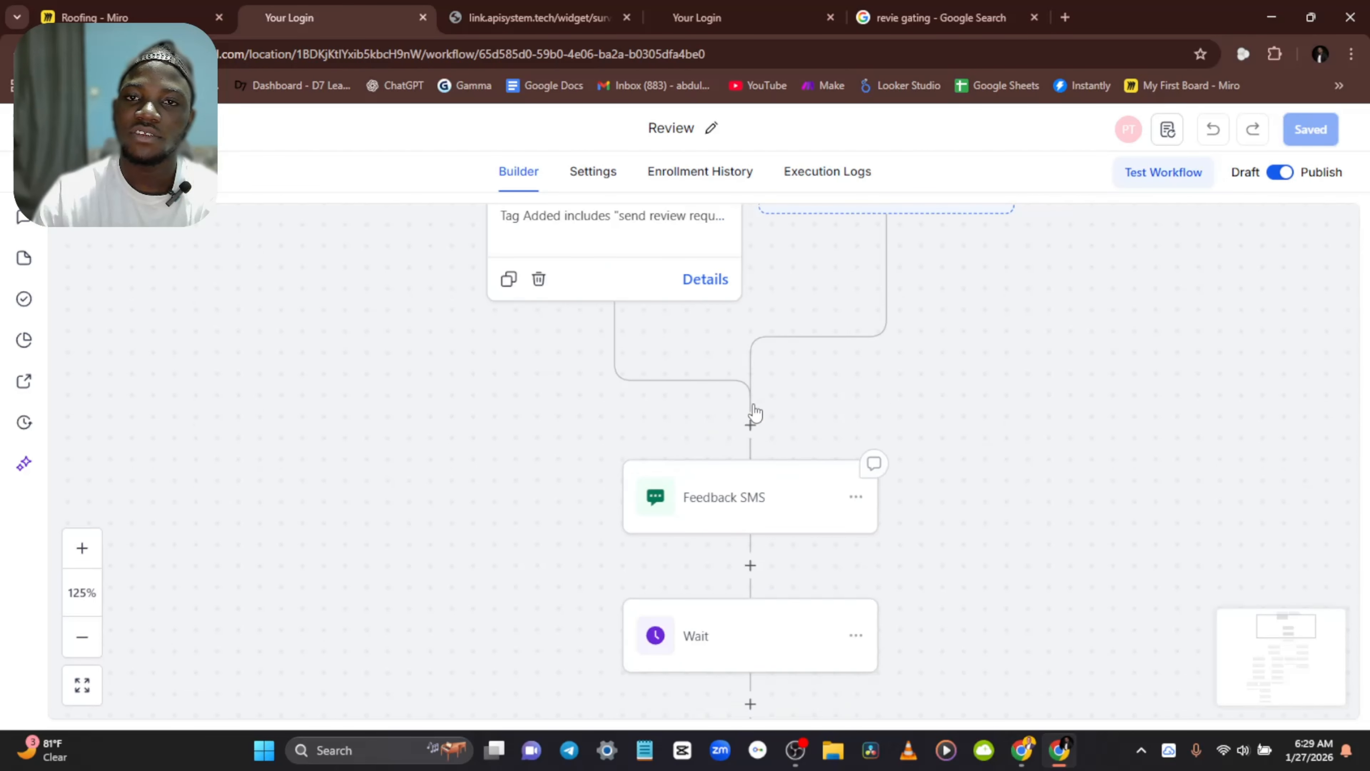
# Step: Bring up the star-rating survey page and compare it with the SMS-based Review workflow
pyautogui.click(729, 12)
pyautogui.click(916, 7)
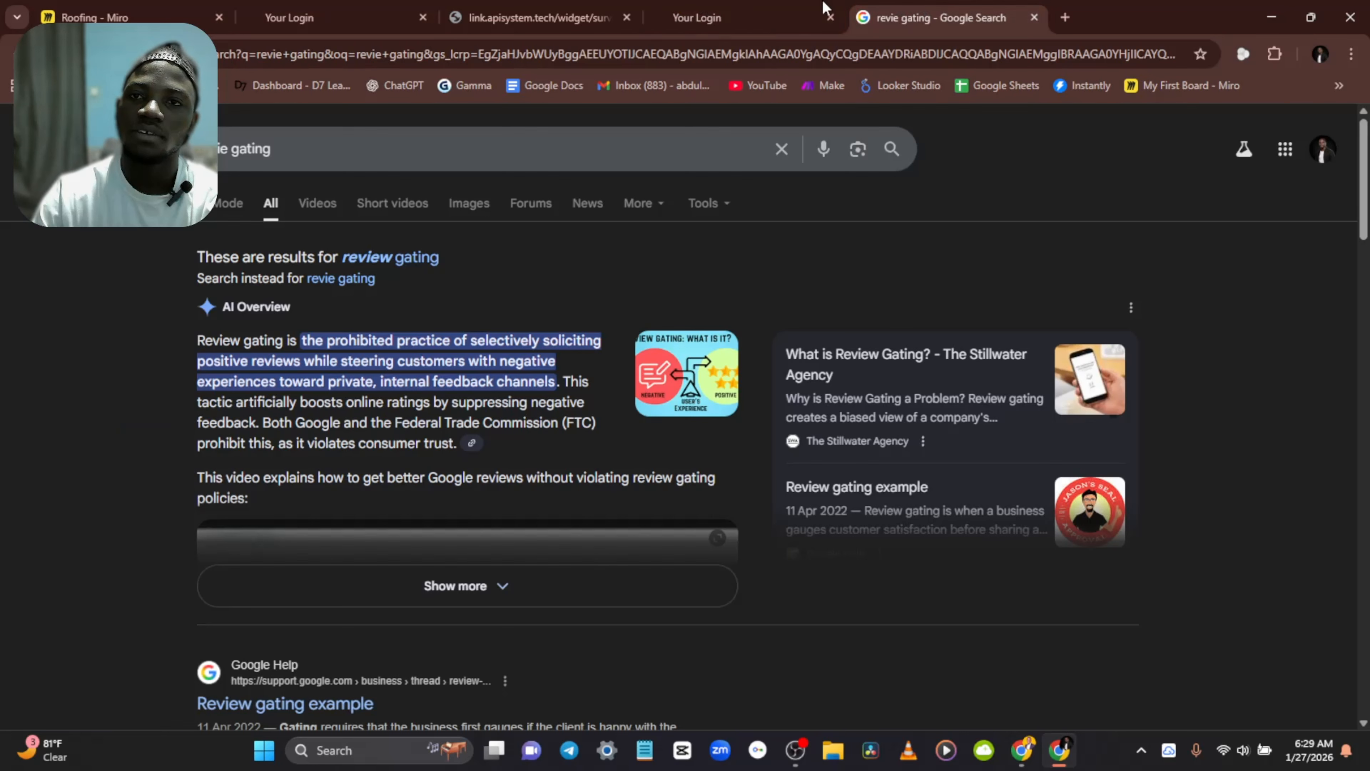
pyautogui.click(581, 11)
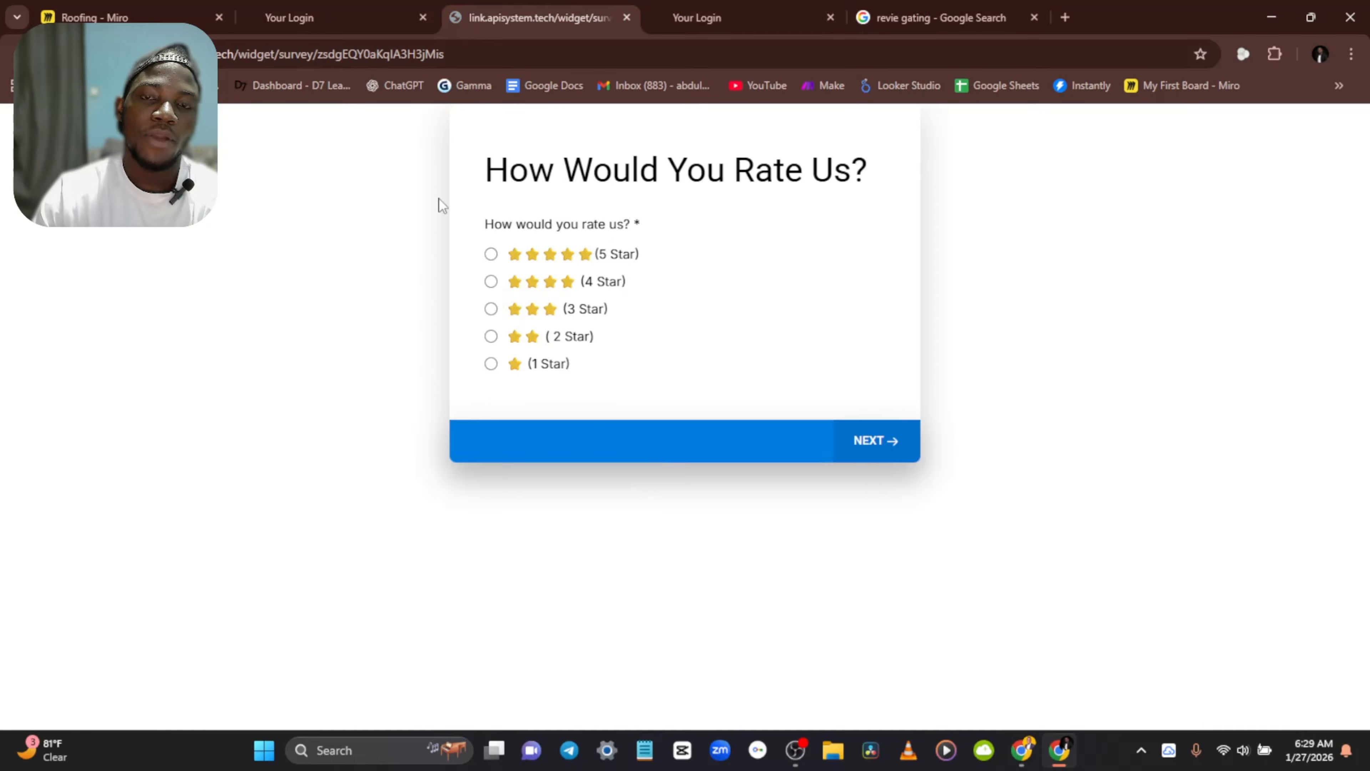
pyautogui.click(345, 7)
pyautogui.click(536, 11)
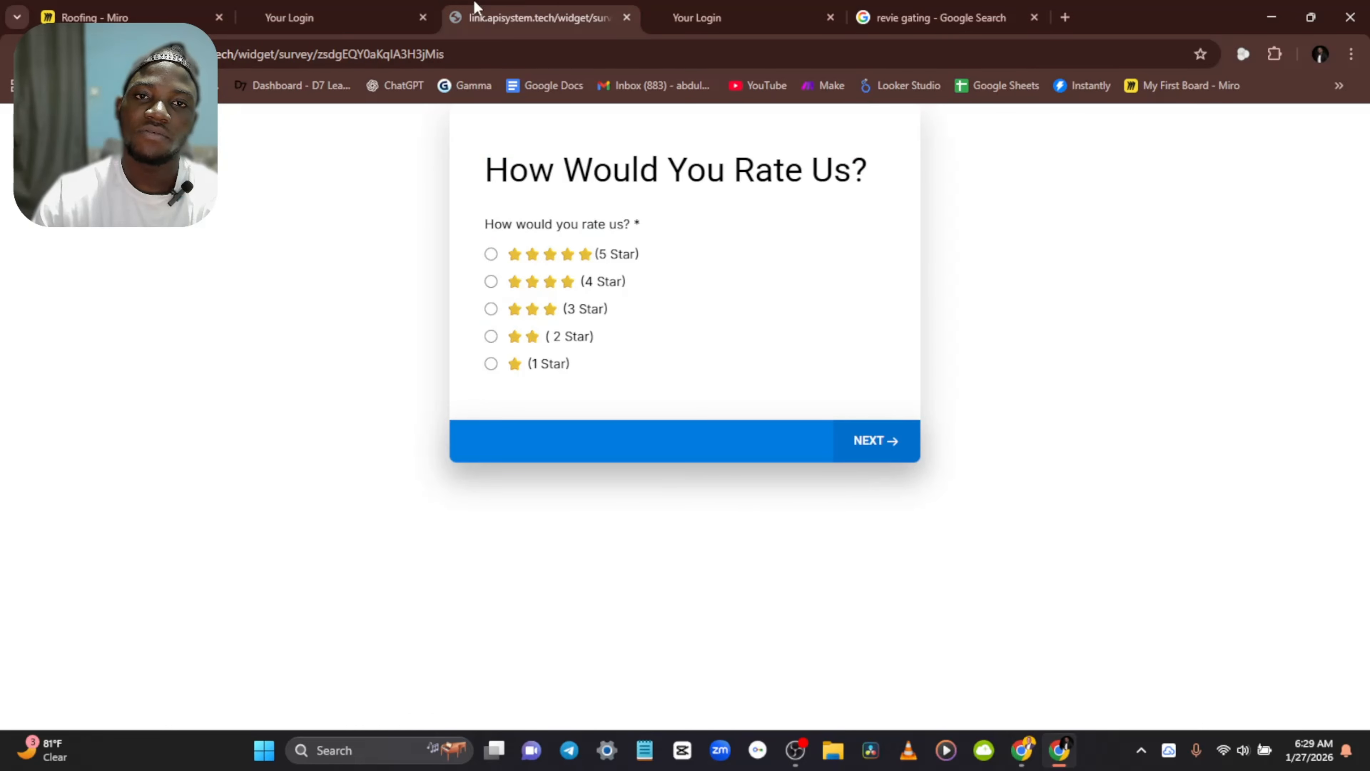
pyautogui.click(324, 16)
pyautogui.click(534, 16)
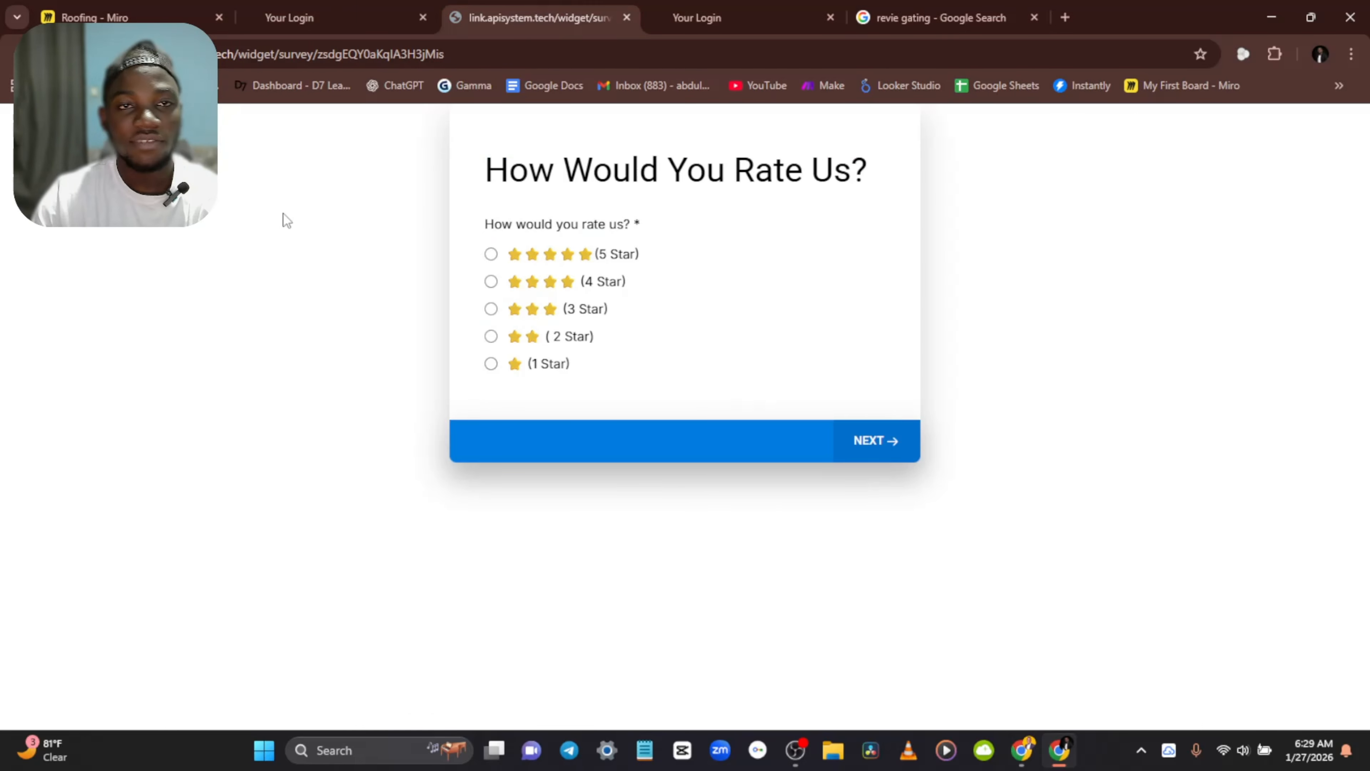
# Step: Return to the Miro board and examine the SMS type branch's 5 and 1-4 rating paths down to their review links
pyautogui.click(95, 17)
pyautogui.scroll(-1, 738, 251)
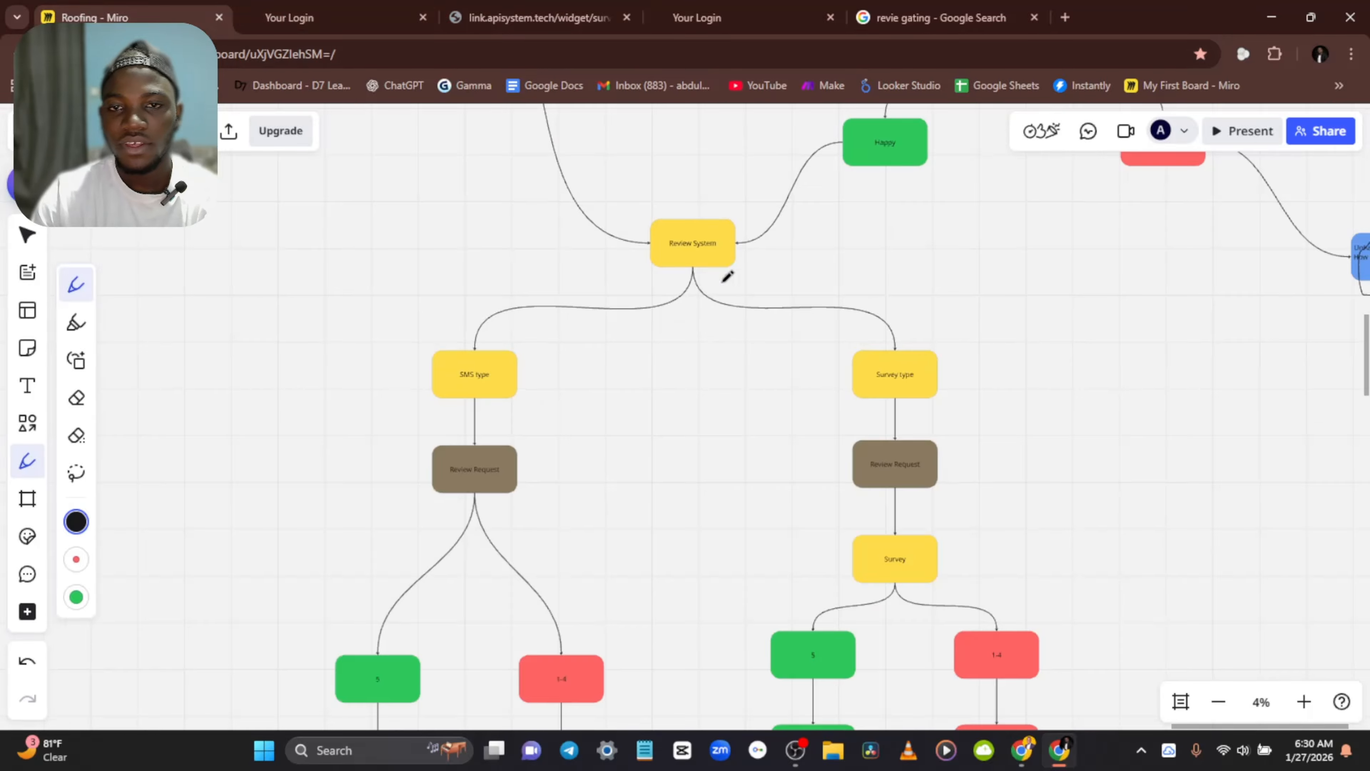
pyautogui.scroll(-2, 540, 358)
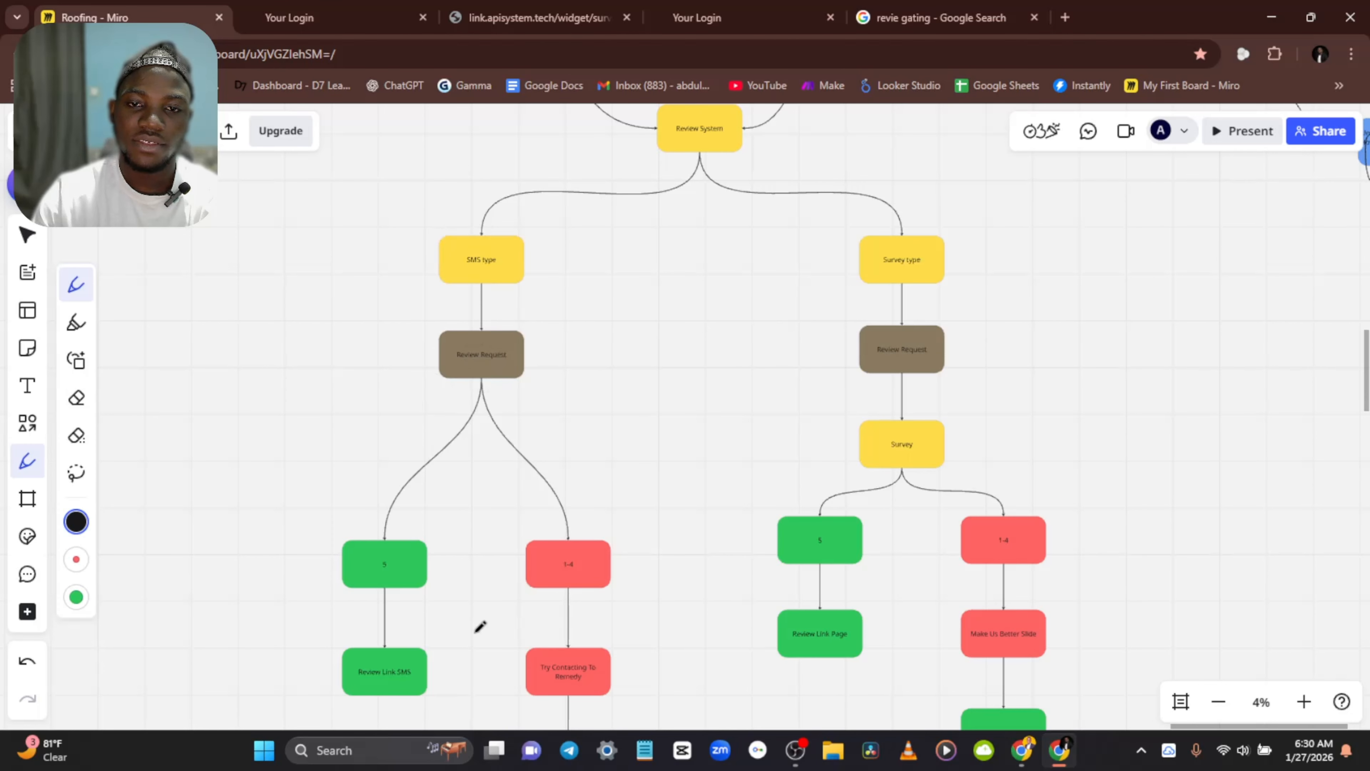
pyautogui.scroll(3, 477, 627)
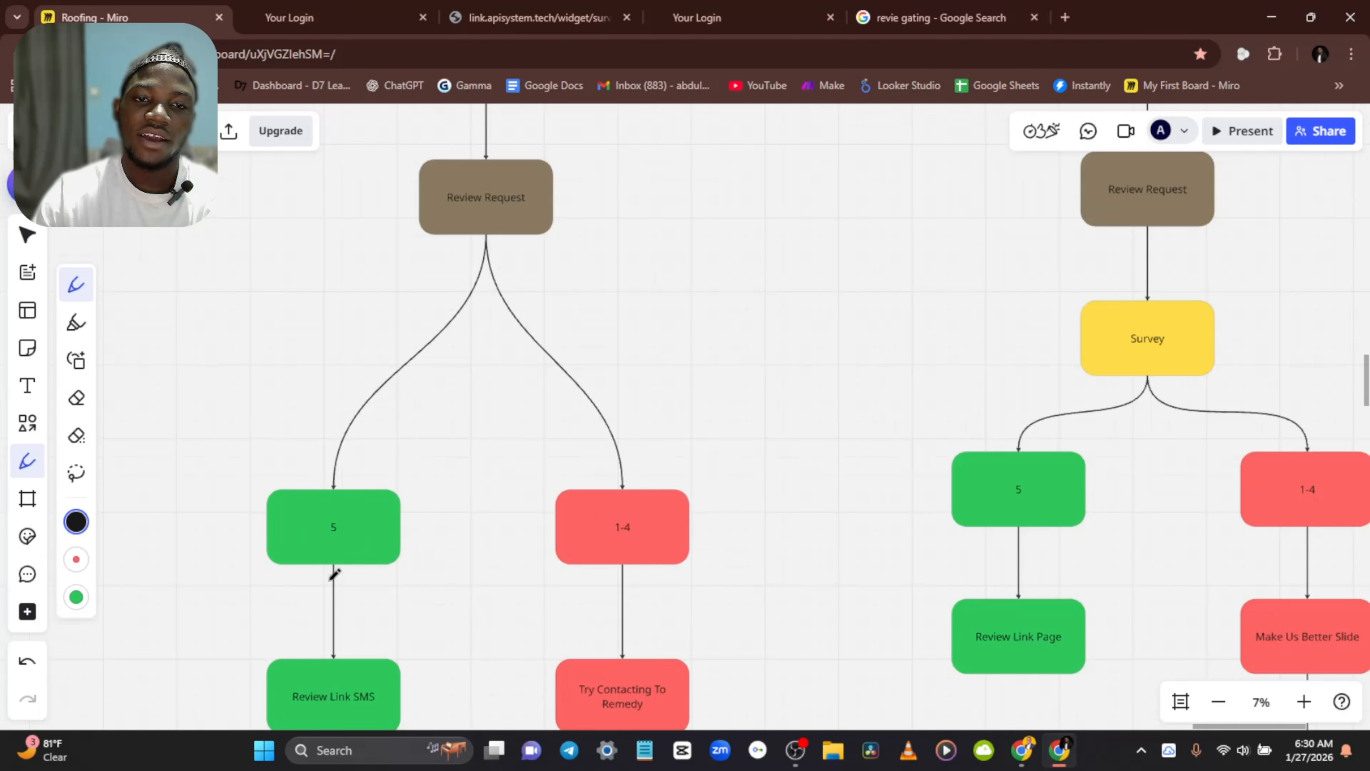
pyautogui.moveTo(389, 569); pyautogui.dragTo(444, 463)
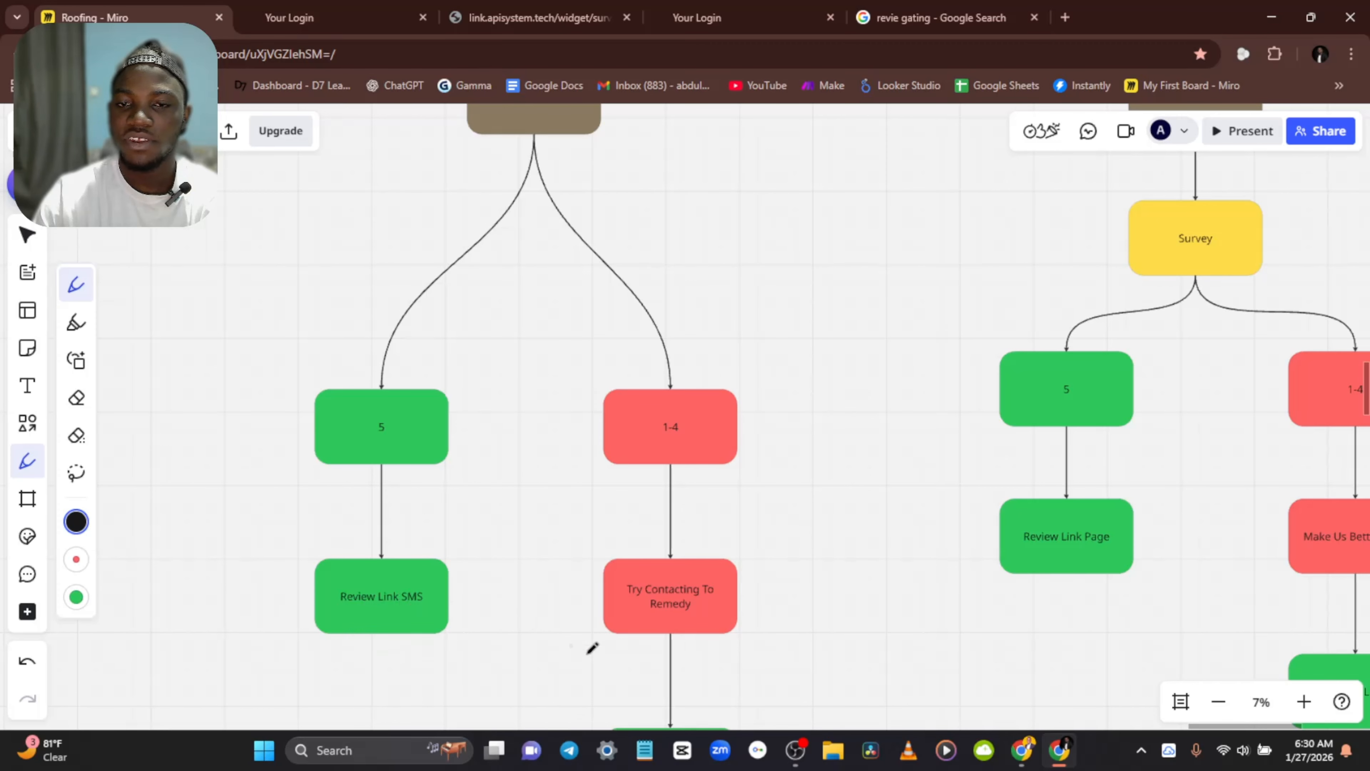
pyautogui.moveTo(590, 649); pyautogui.dragTo(557, 569)
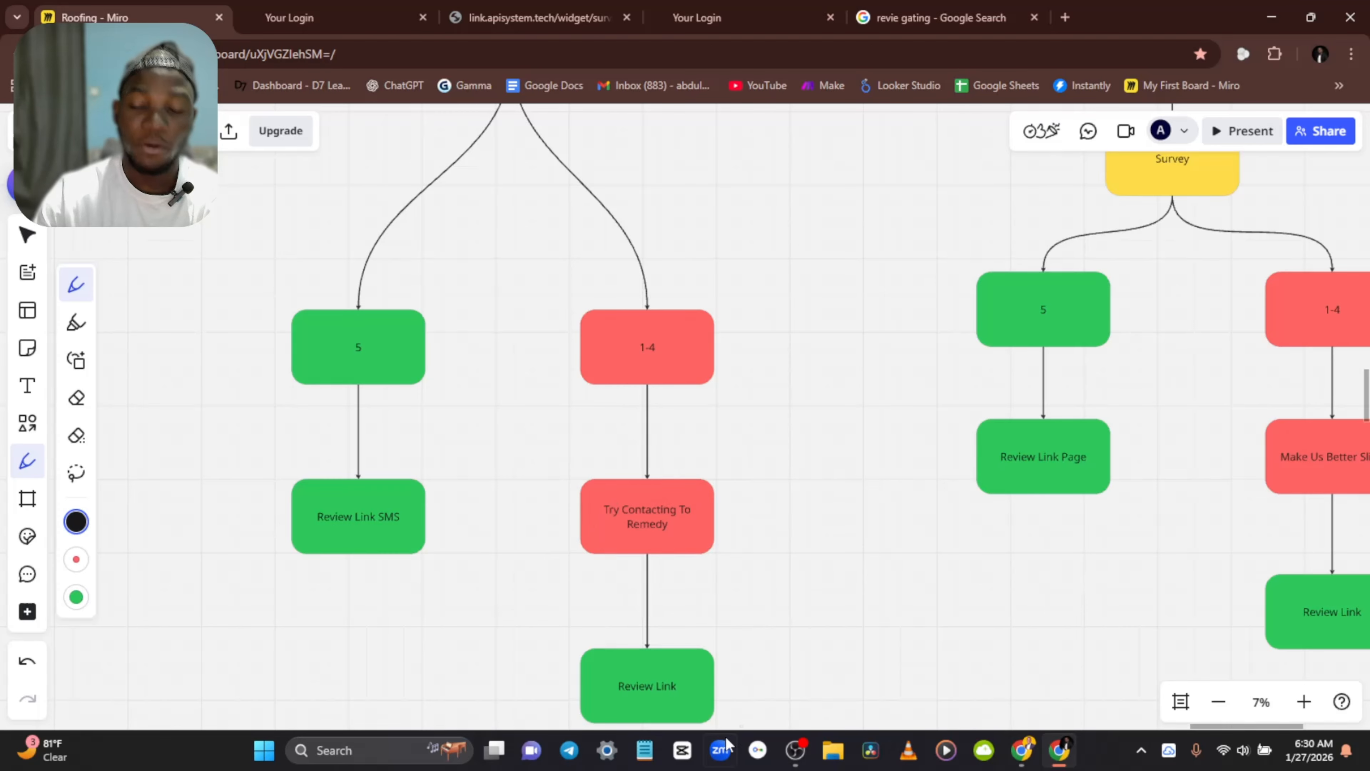
# Step: Examine the Survey type branch from its Review Request through the 5 and 1-4 rating paths to their review links
pyautogui.scroll(-2, 750, 519)
pyautogui.moveTo(785, 380); pyautogui.dragTo(604, 549)
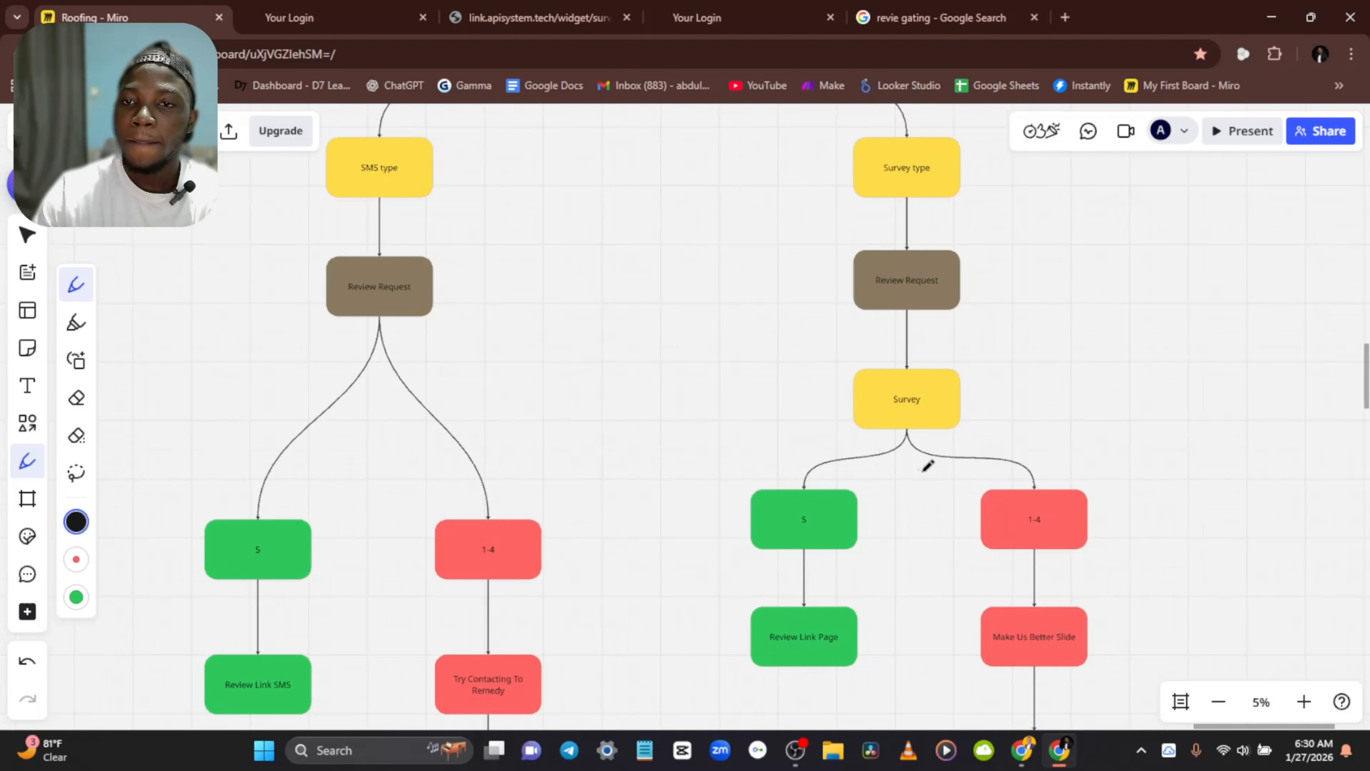
pyautogui.moveTo(1003, 275); pyautogui.dragTo(954, 358)
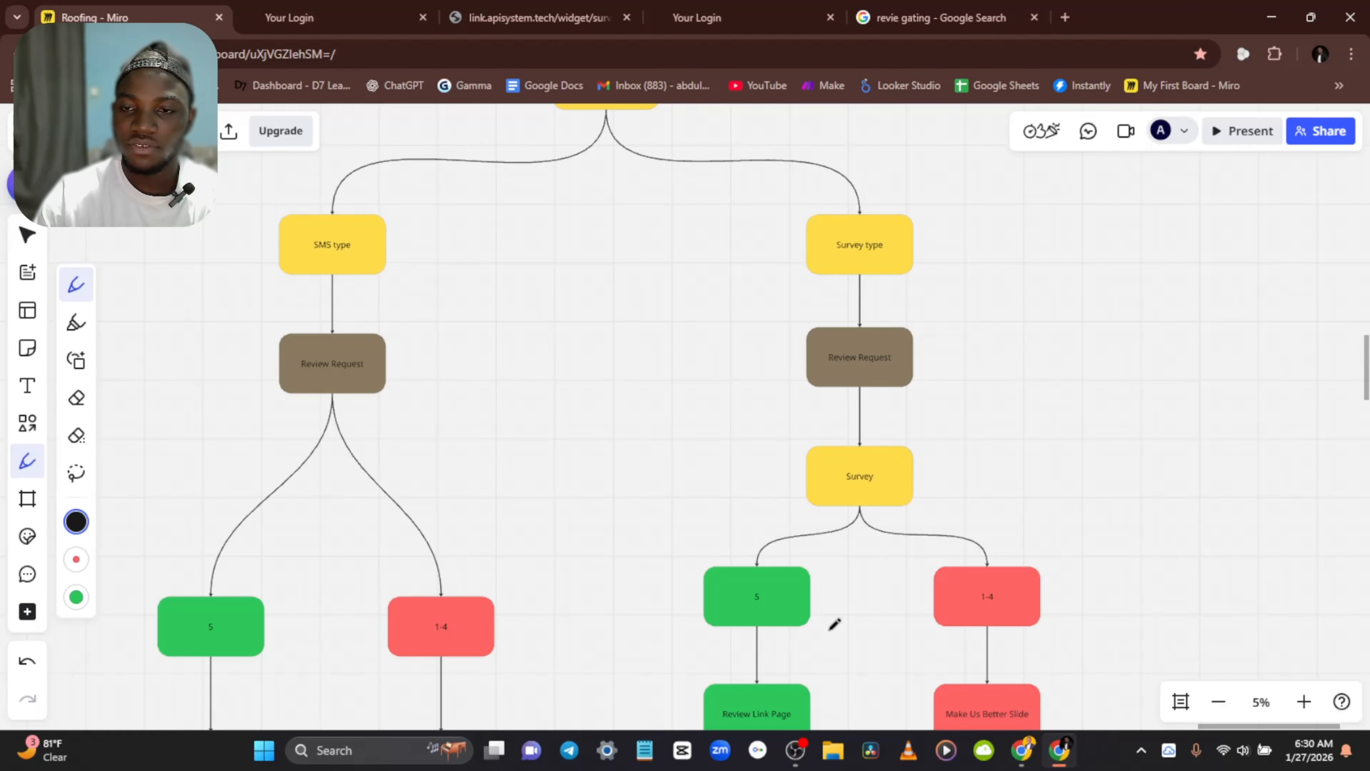
pyautogui.scroll(-4, 835, 624)
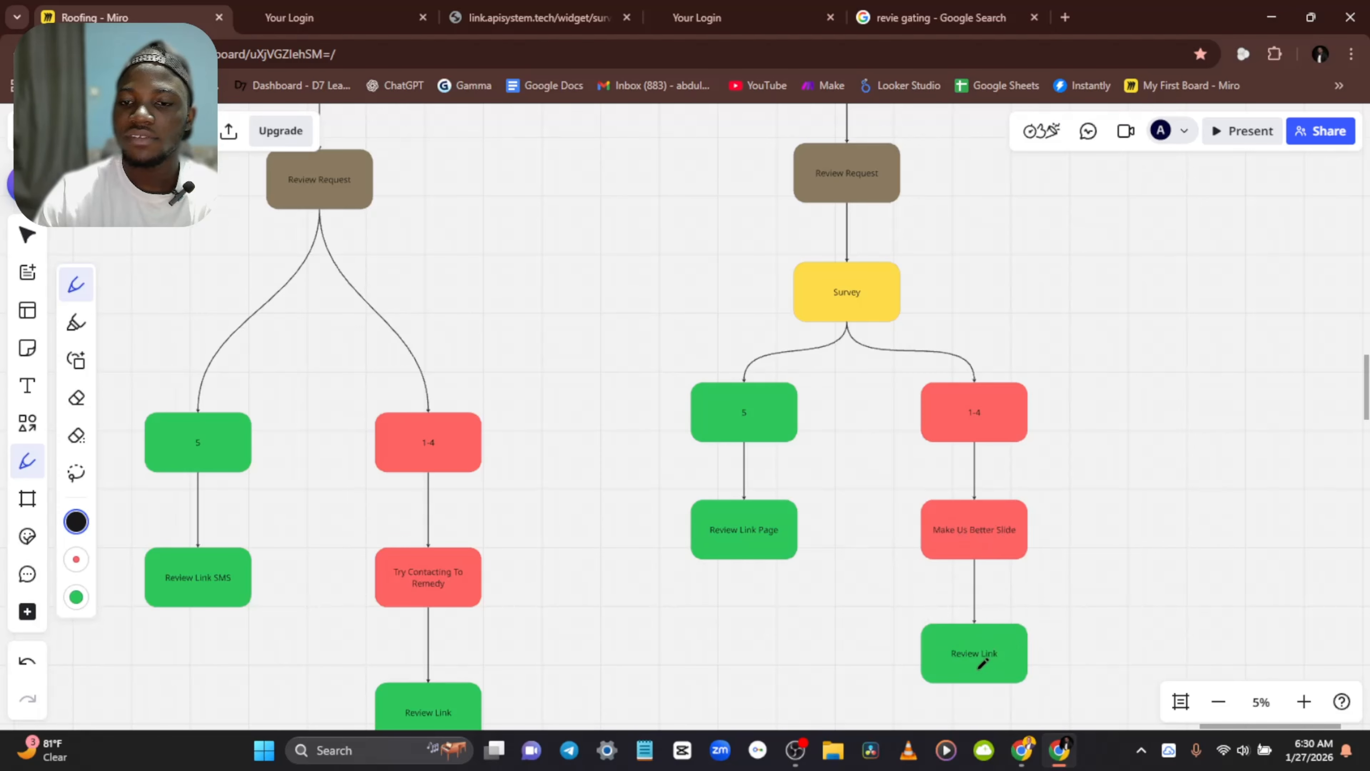
# Step: Open the star-rating survey page, answer it with 5 Star and advance to the following slide
pyautogui.click(537, 18)
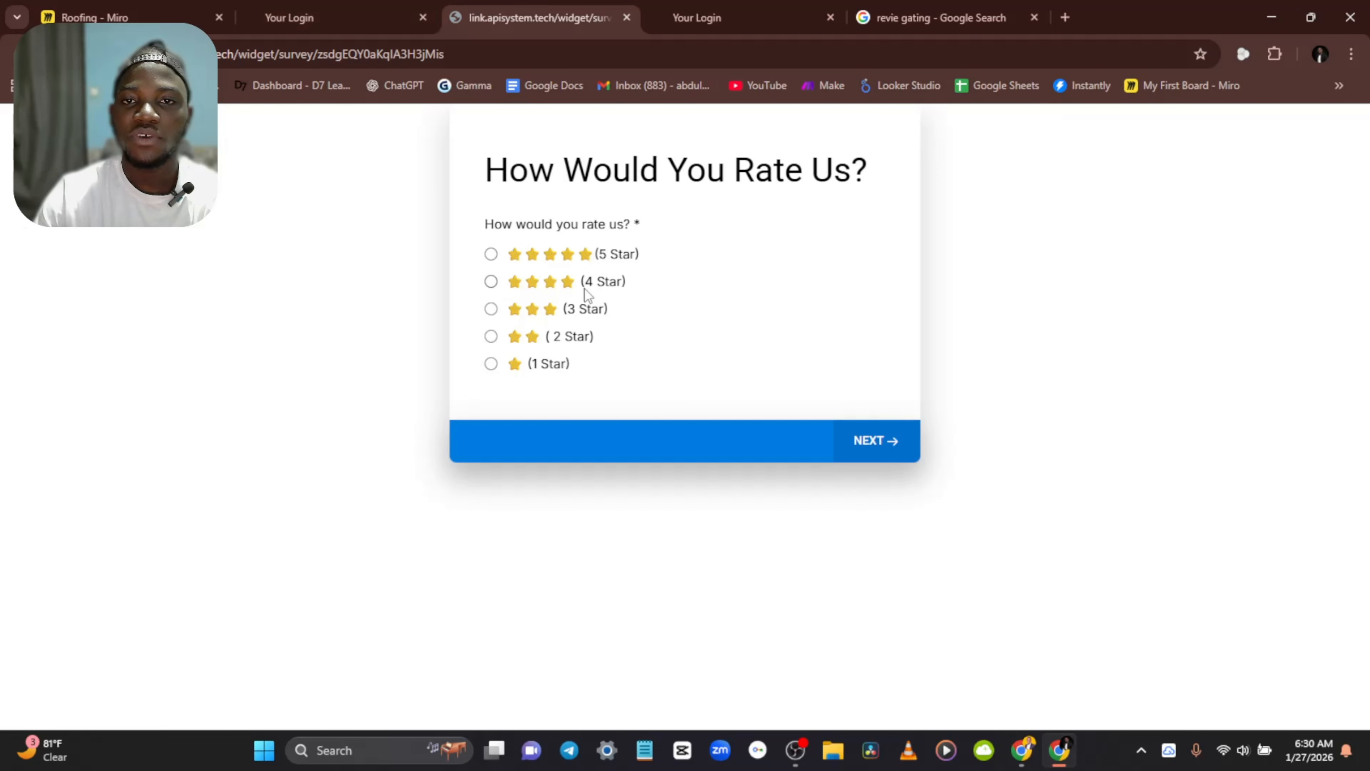
pyautogui.click(491, 255)
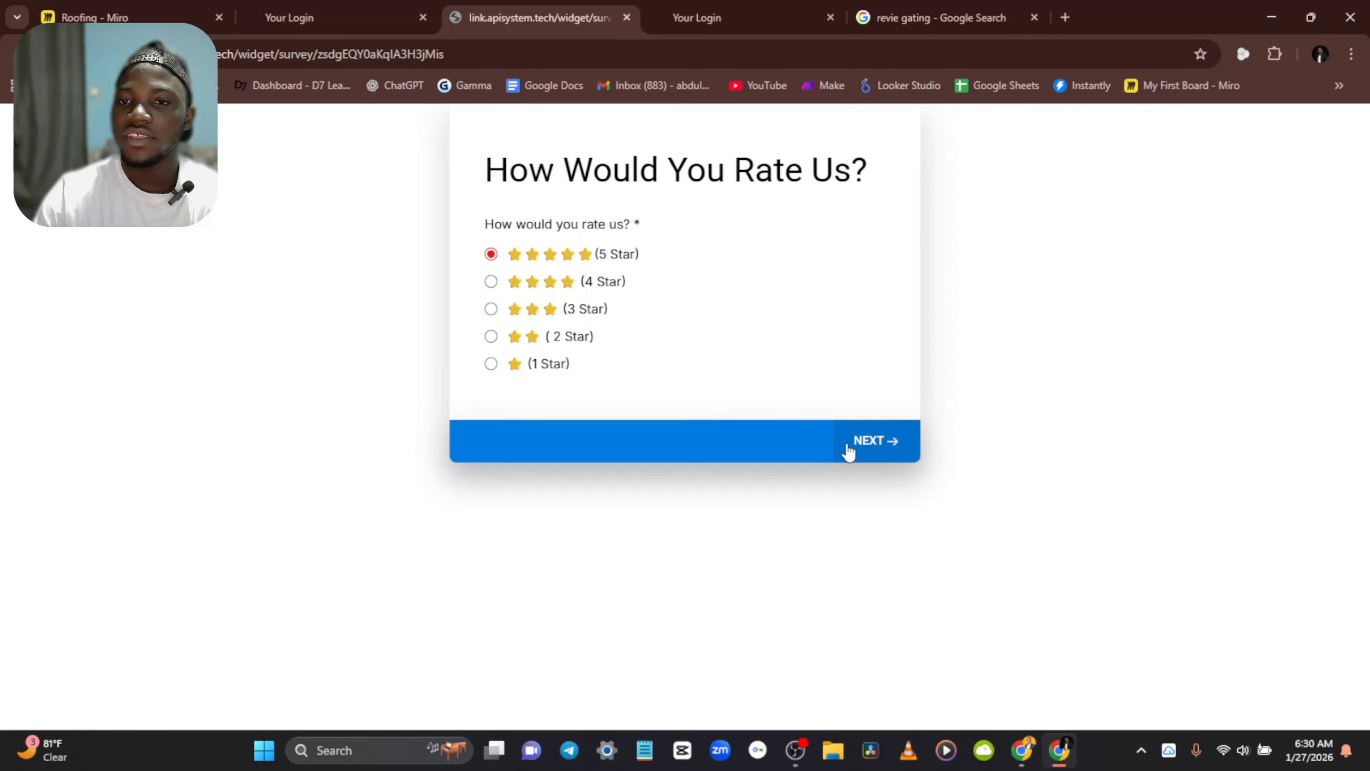
pyautogui.click(866, 443)
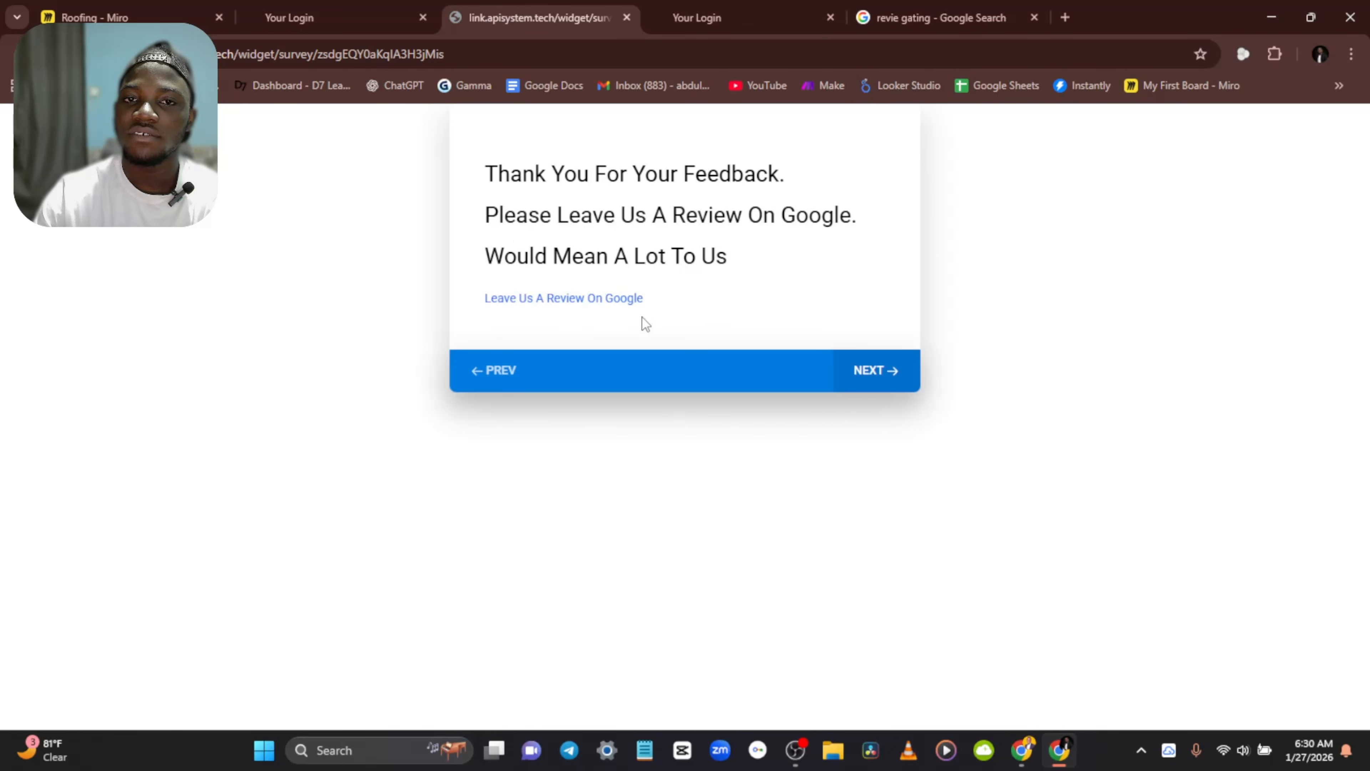
# Step: Go back to the rating question, answer 4 Star to view its feedback slide, and return to the rating question
pyautogui.click(488, 371)
pyautogui.click(524, 280)
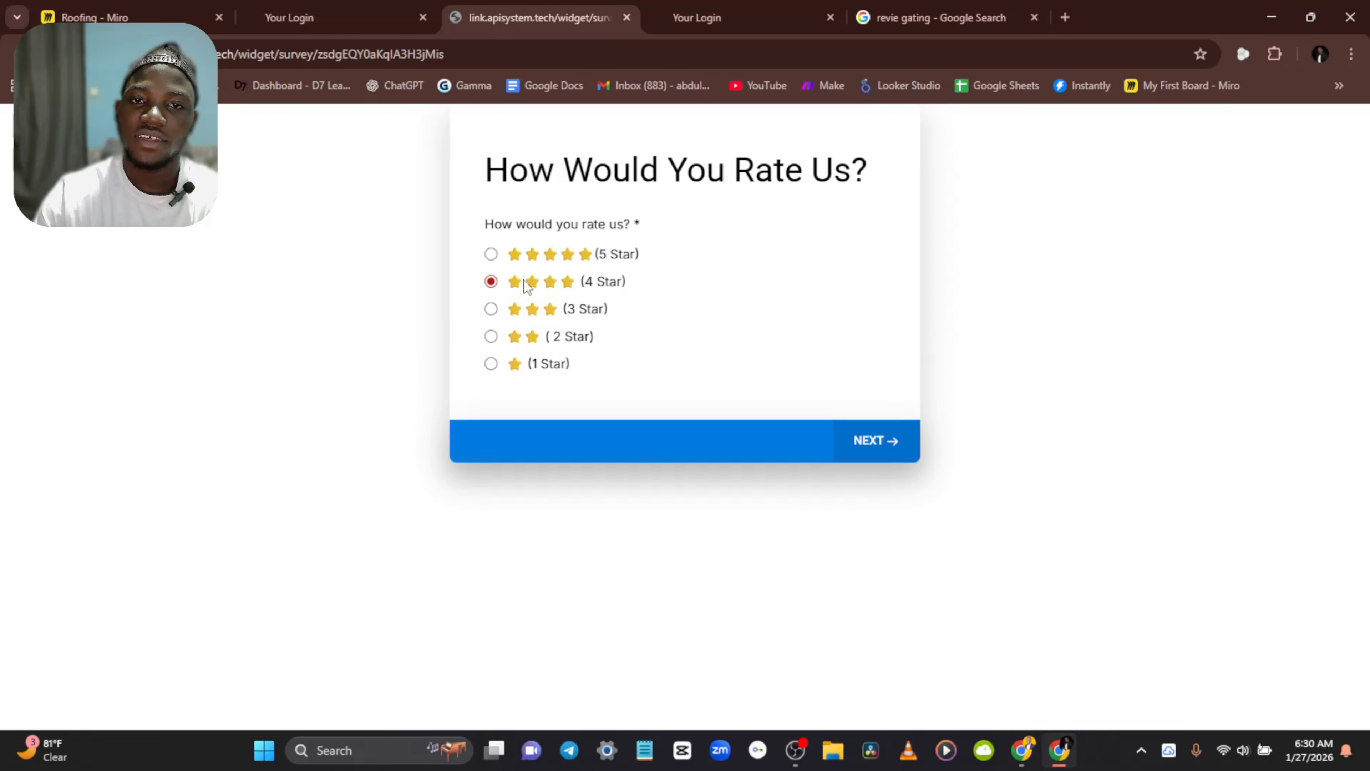
pyautogui.click(877, 448)
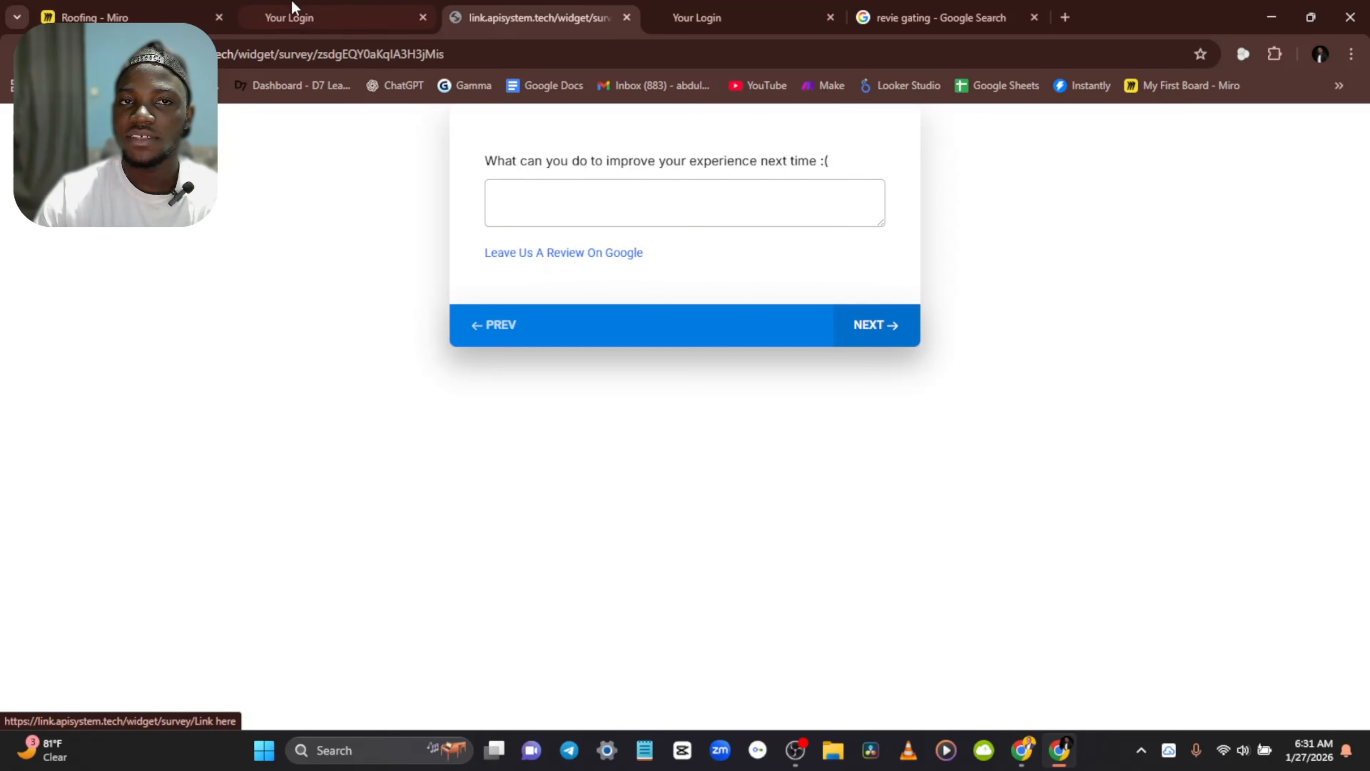
pyautogui.click(509, 338)
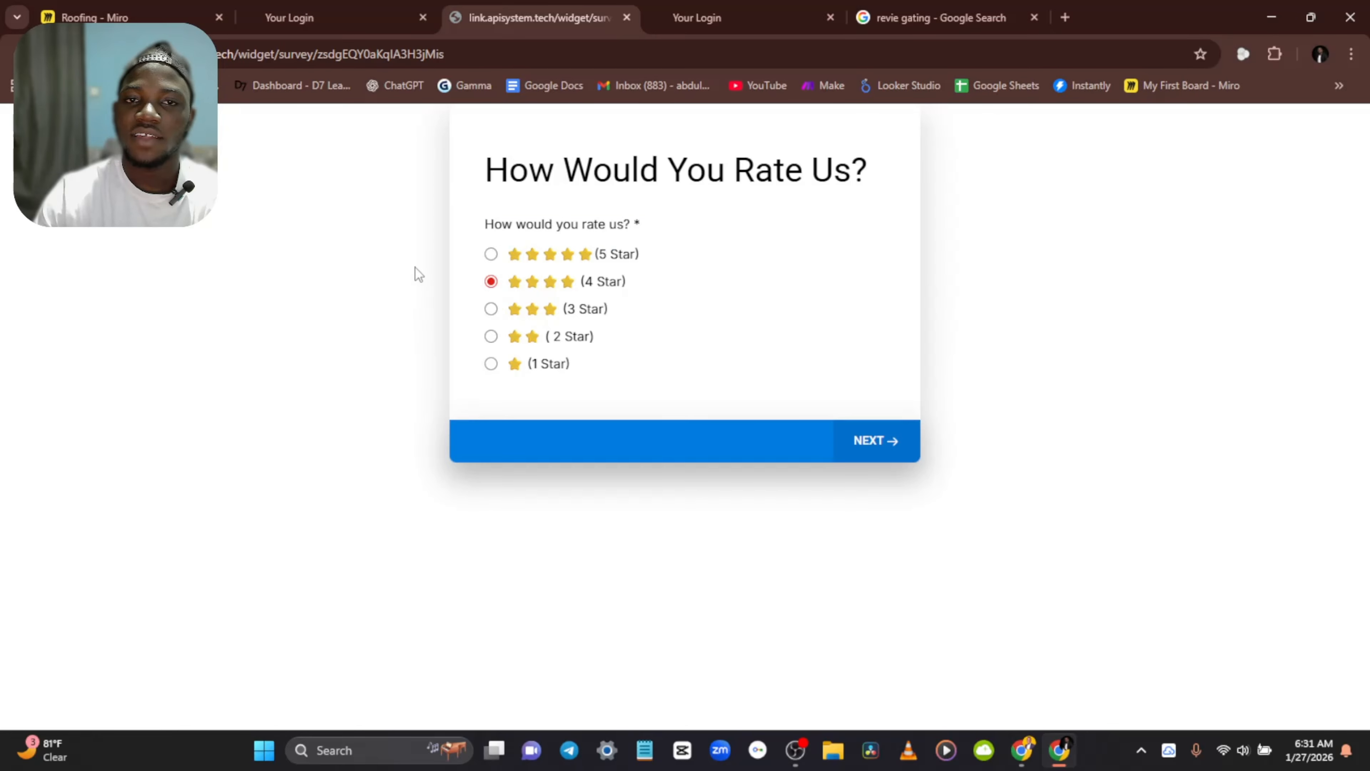
# Step: Return to the Miro board and review the whole flowchart from both rating branches up to THE REVIEW SYSTEM heading
pyautogui.click(299, 20)
pyautogui.click(95, 17)
pyautogui.scroll(-3, 639, 468)
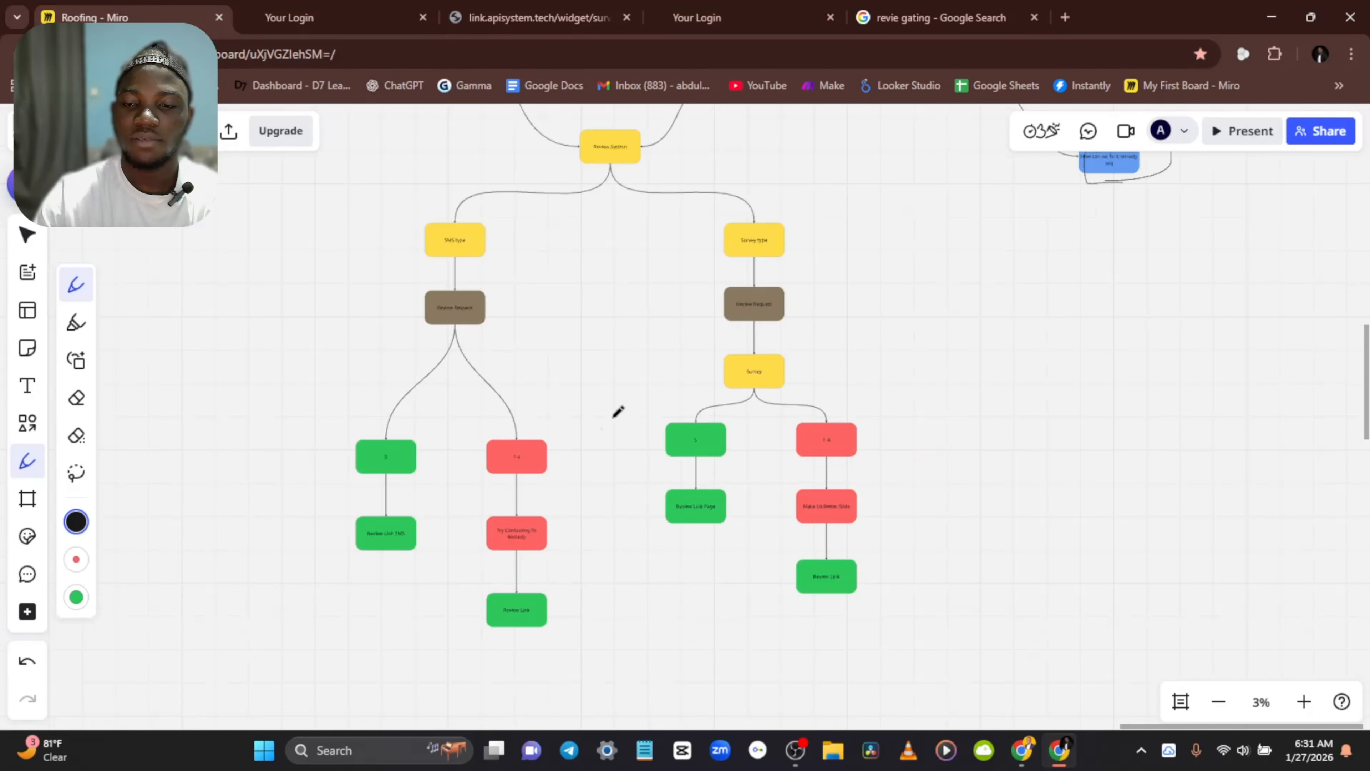
pyautogui.scroll(10, 618, 411)
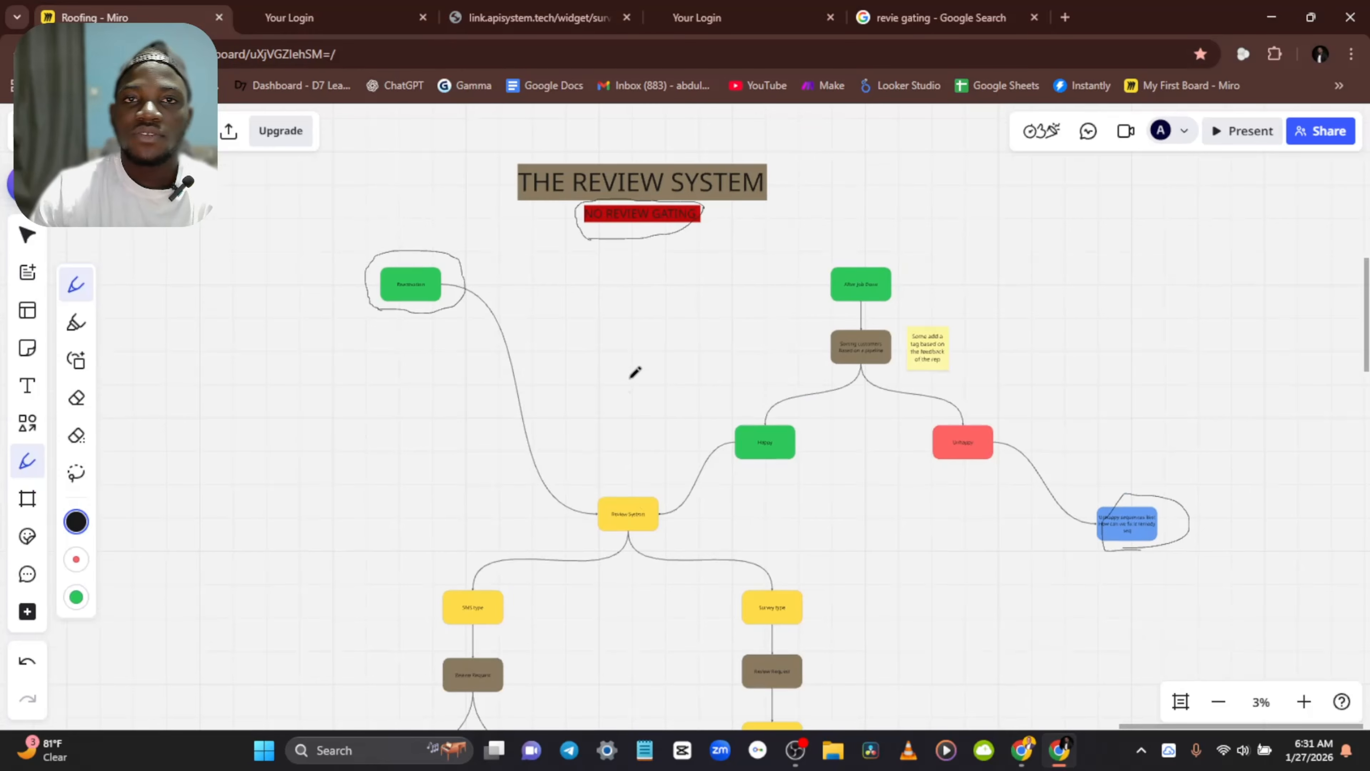
# Step: Switch to GoHighLevel and create a new workflow from scratch in the Review System folder, in a separate browser tab
pyautogui.click(300, 17)
pyautogui.scroll(2, 603, 397)
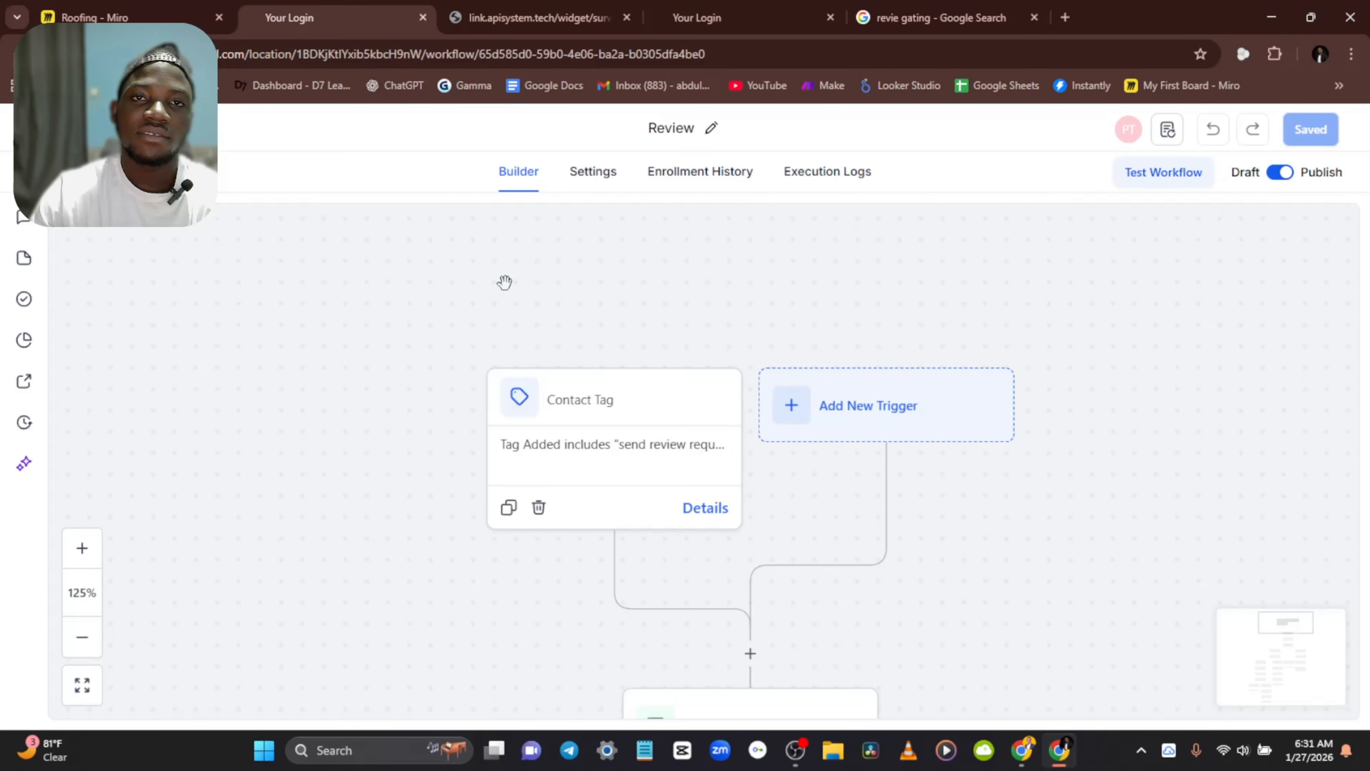
pyautogui.scroll(2, 504, 282)
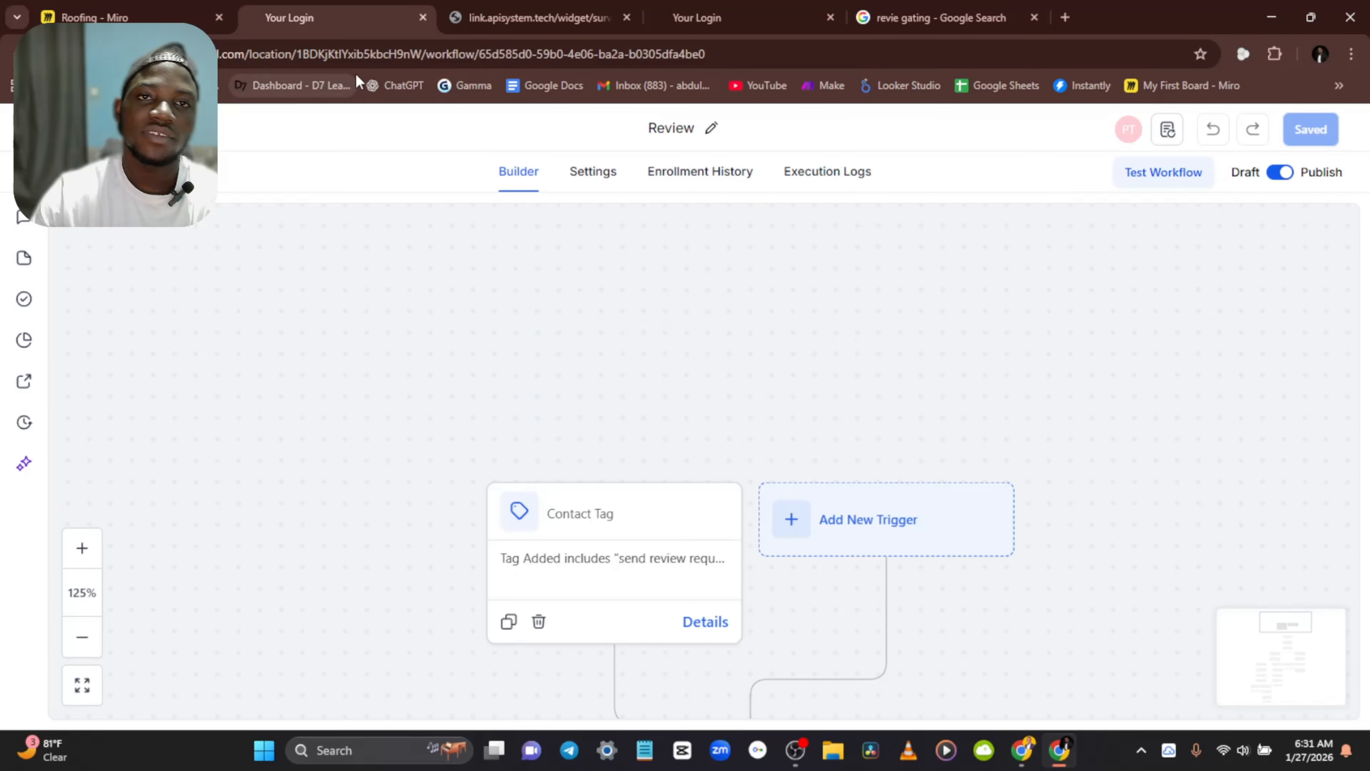
pyautogui.click(402, 61)
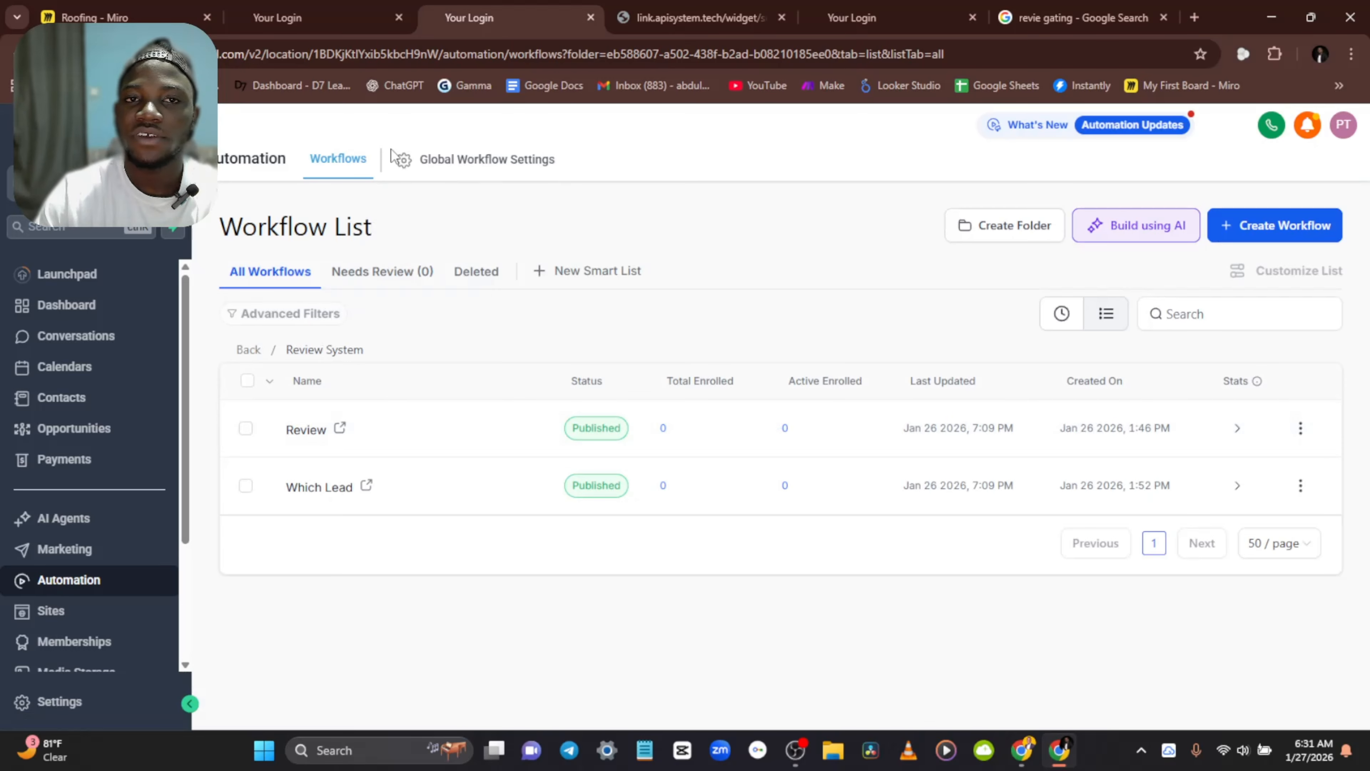
pyautogui.click(1236, 226)
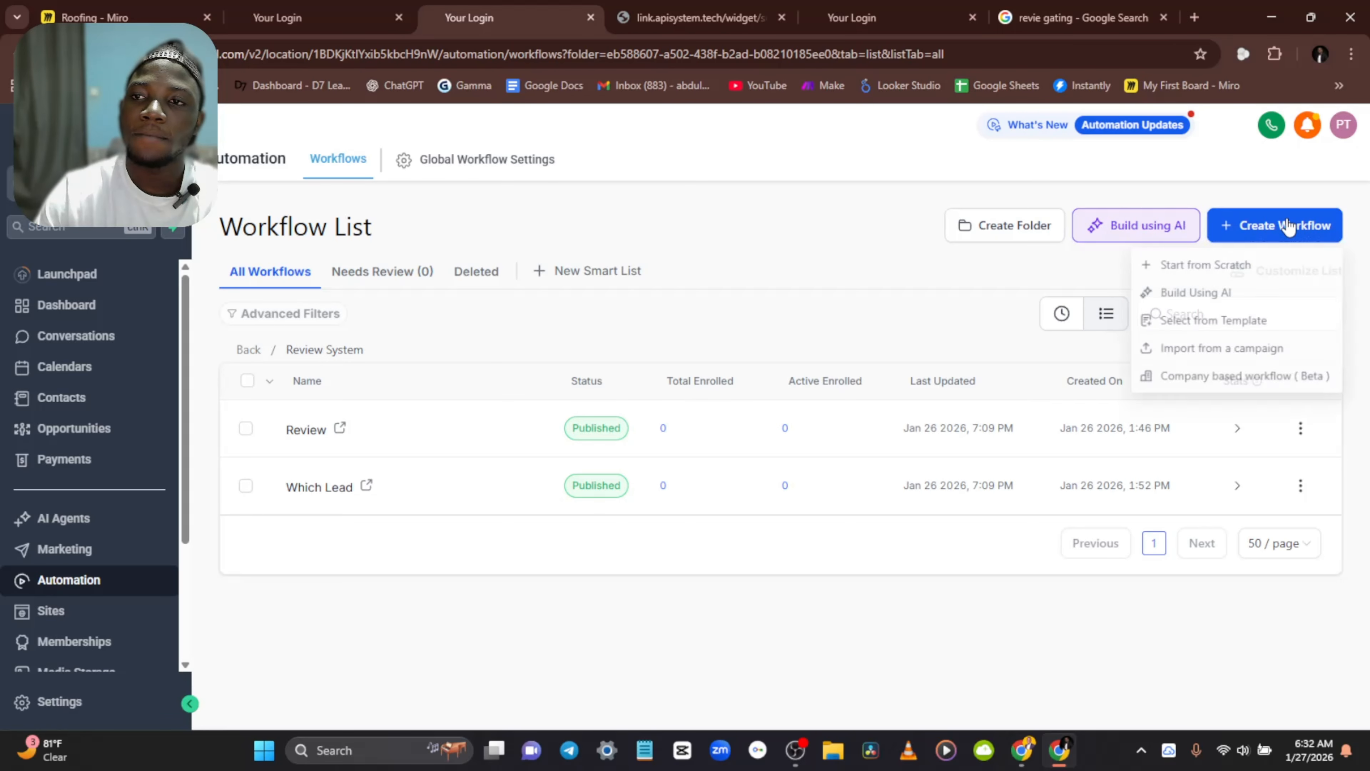
pyautogui.click(1219, 273)
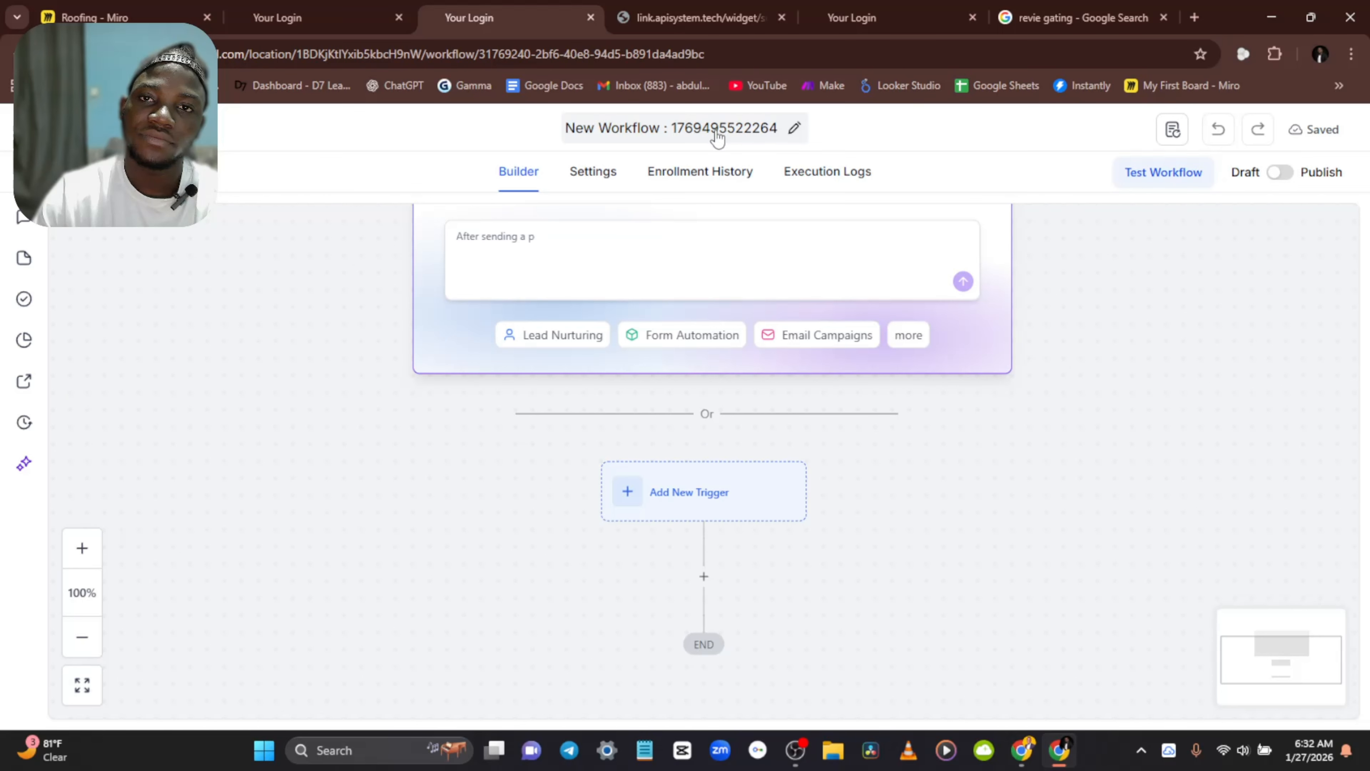
# Step: Rename the new workflow as "The review workflow"
pyautogui.click(721, 120)
pyautogui.write('T')
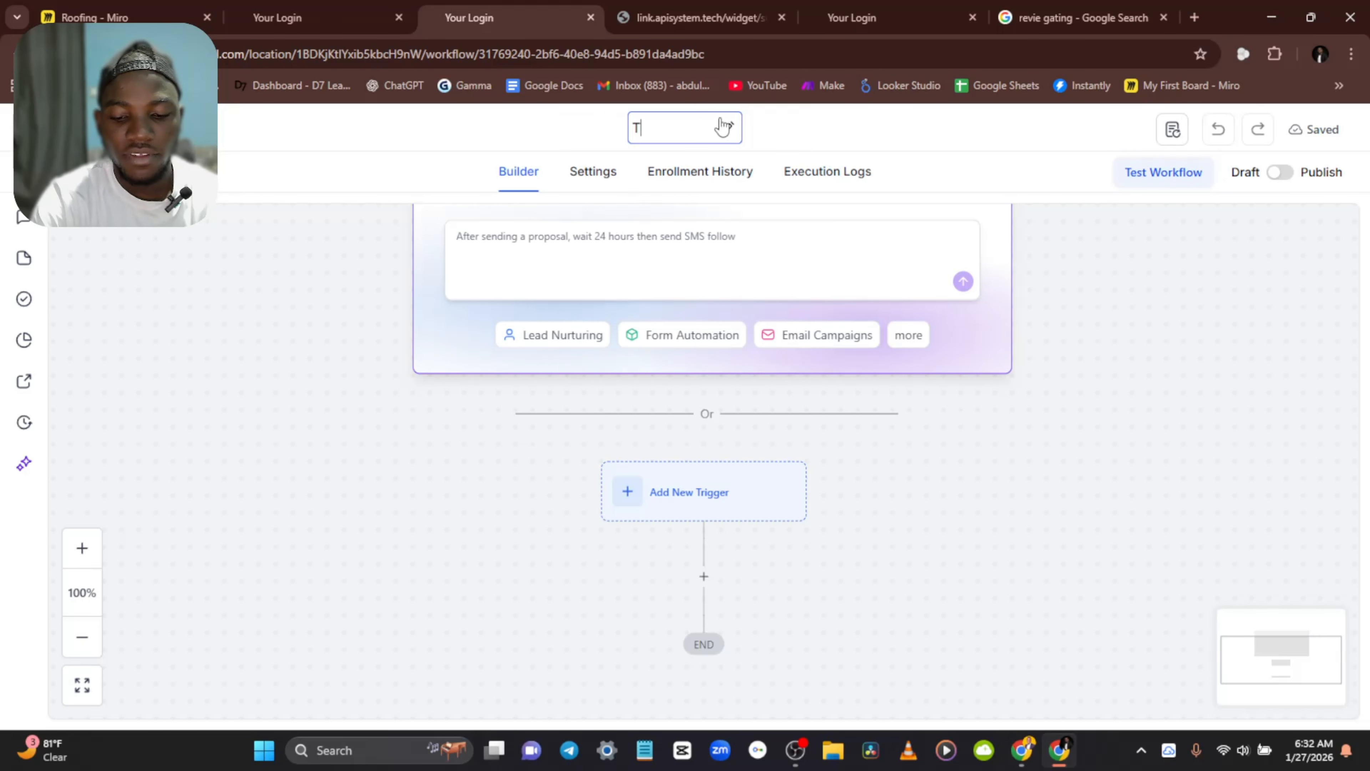
pyautogui.write('he re')
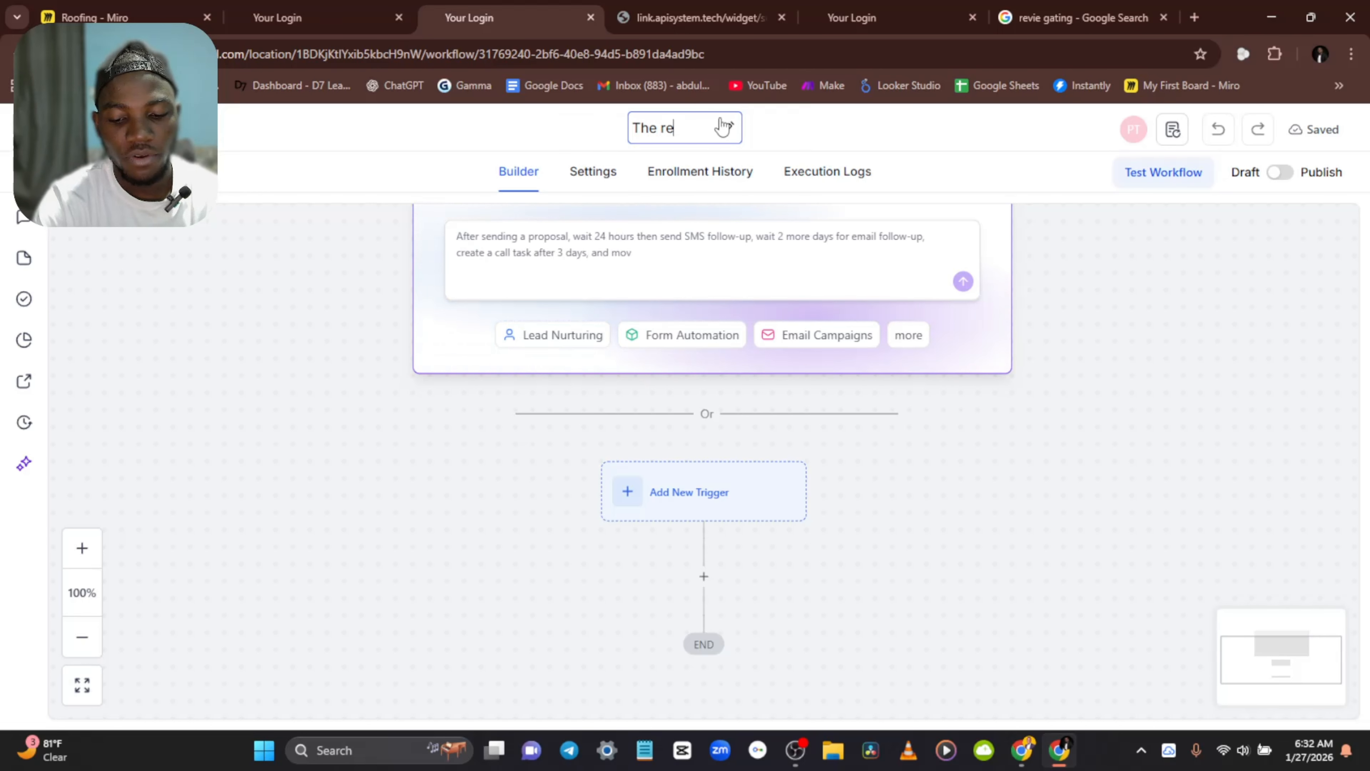
pyautogui.write('vi')
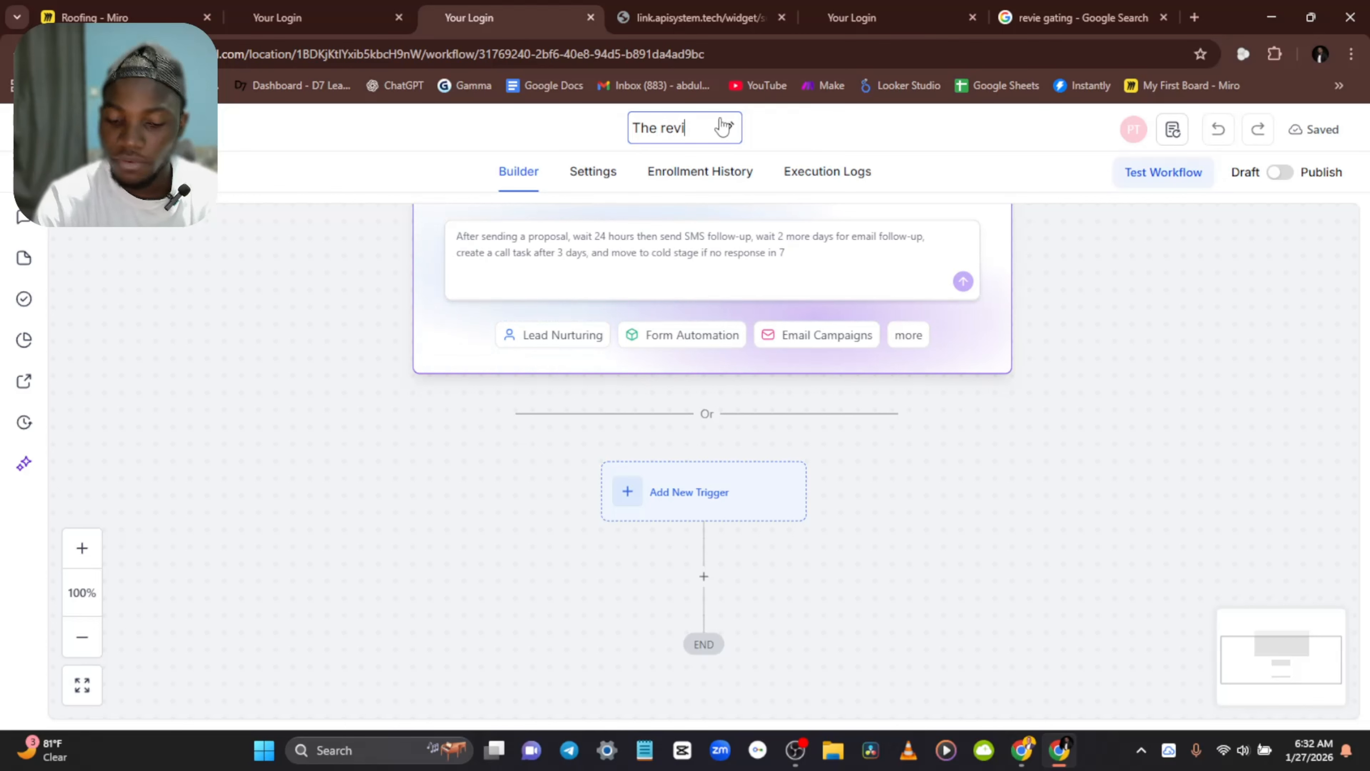
pyautogui.write('ew ')
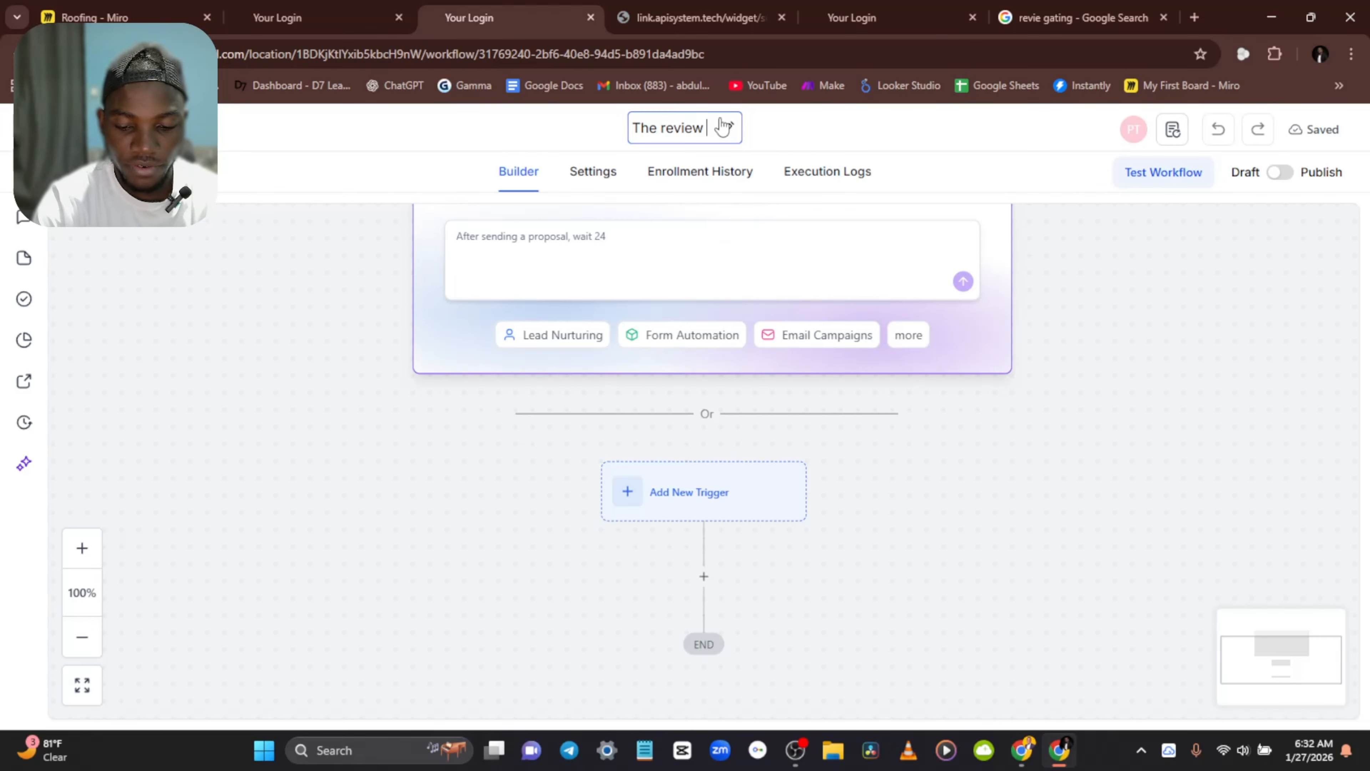
pyautogui.write('wo')
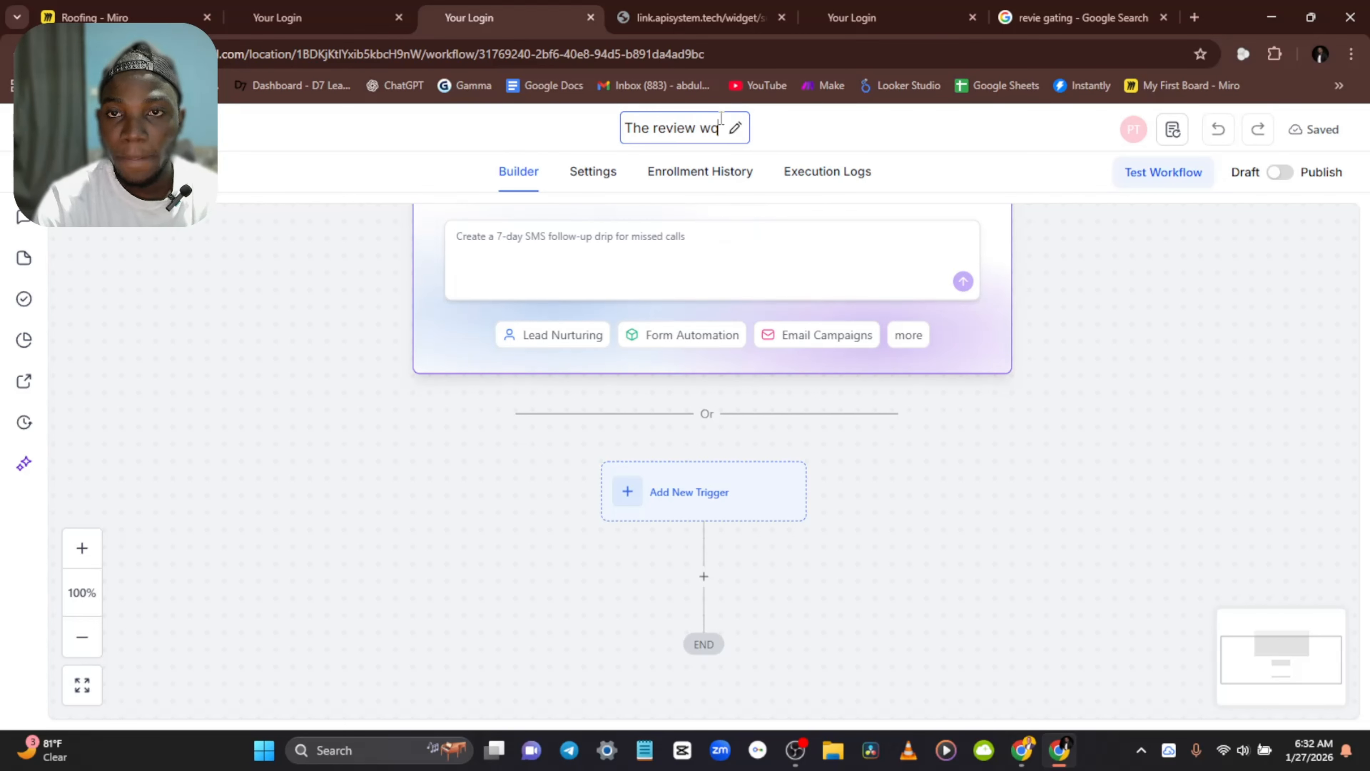
pyautogui.write('orkflow')
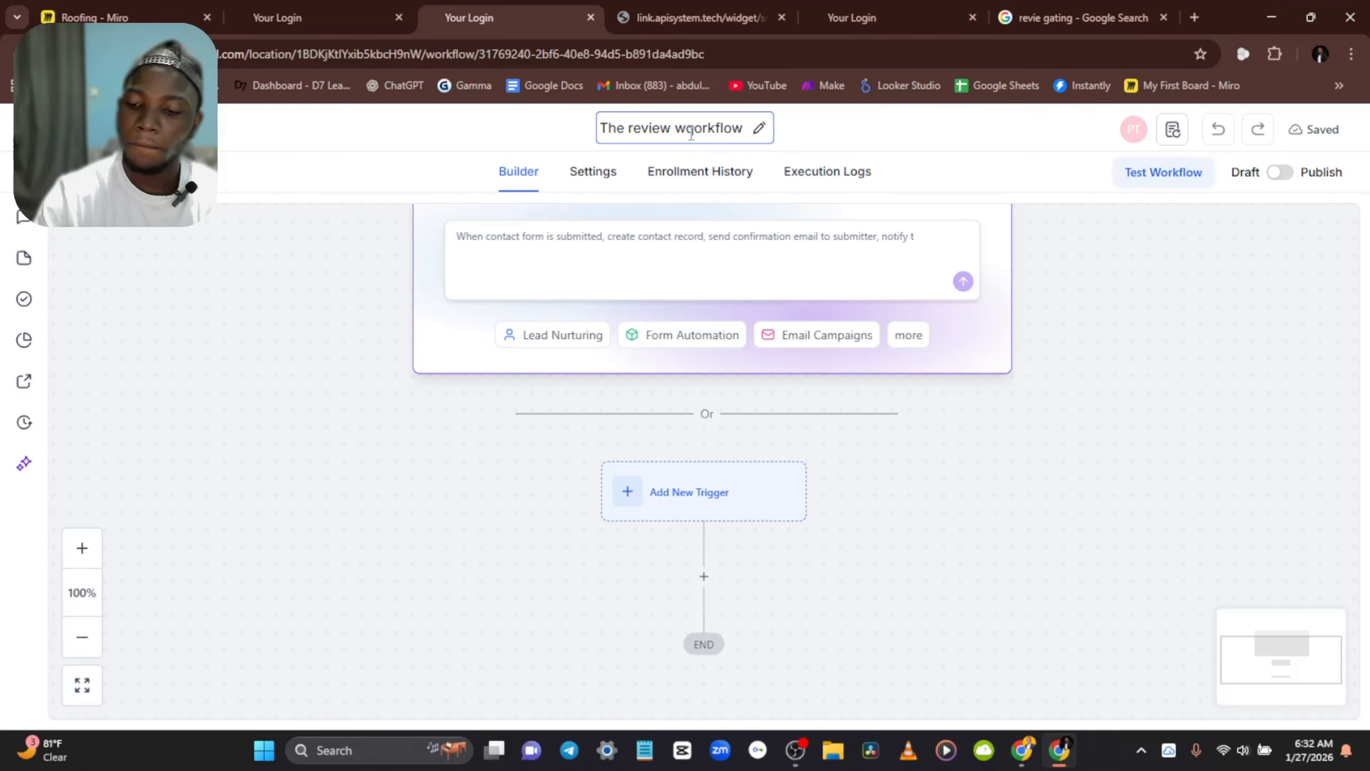
pyautogui.press('Delete')
pyautogui.click(1063, 554)
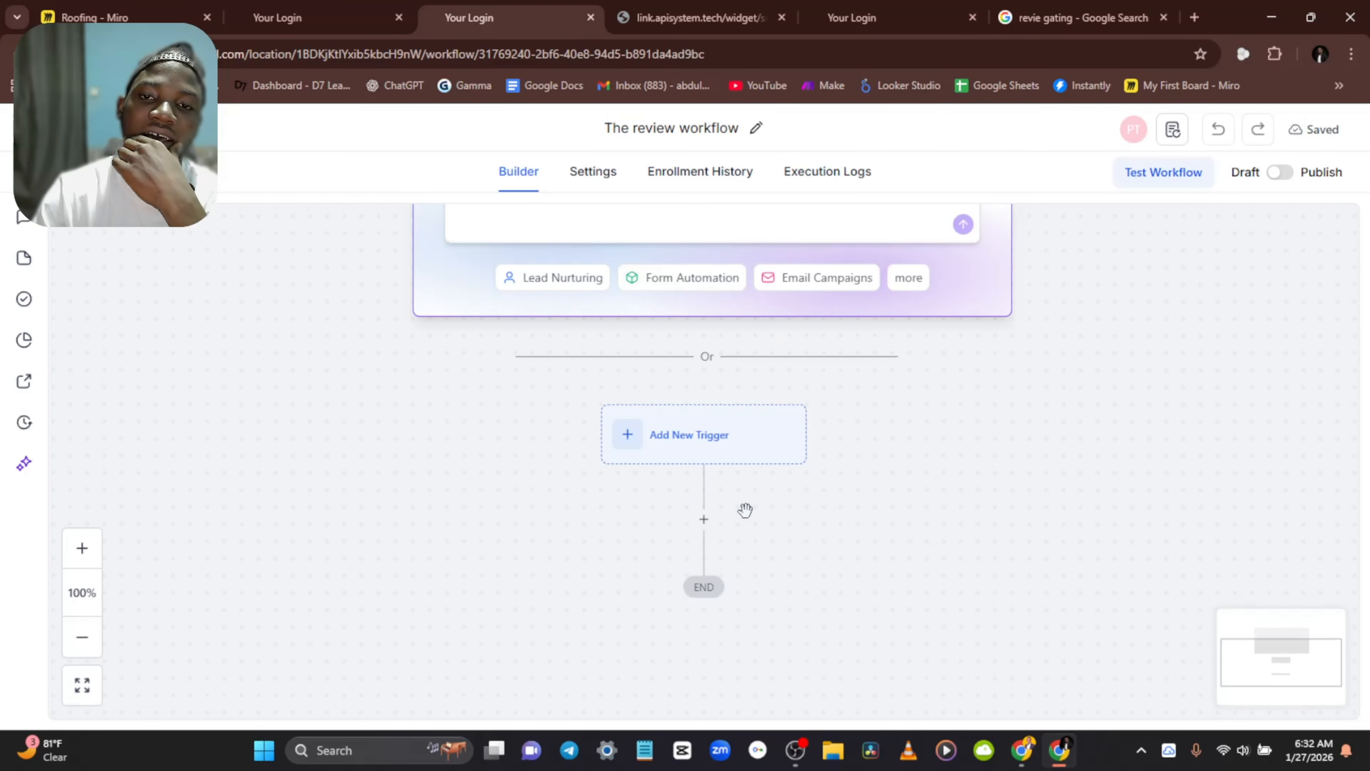
# Step: Switch to the existing Review workflow and examine its Contact Tag trigger above the Feedback SMS action
pyautogui.scroll(-1, 715, 471)
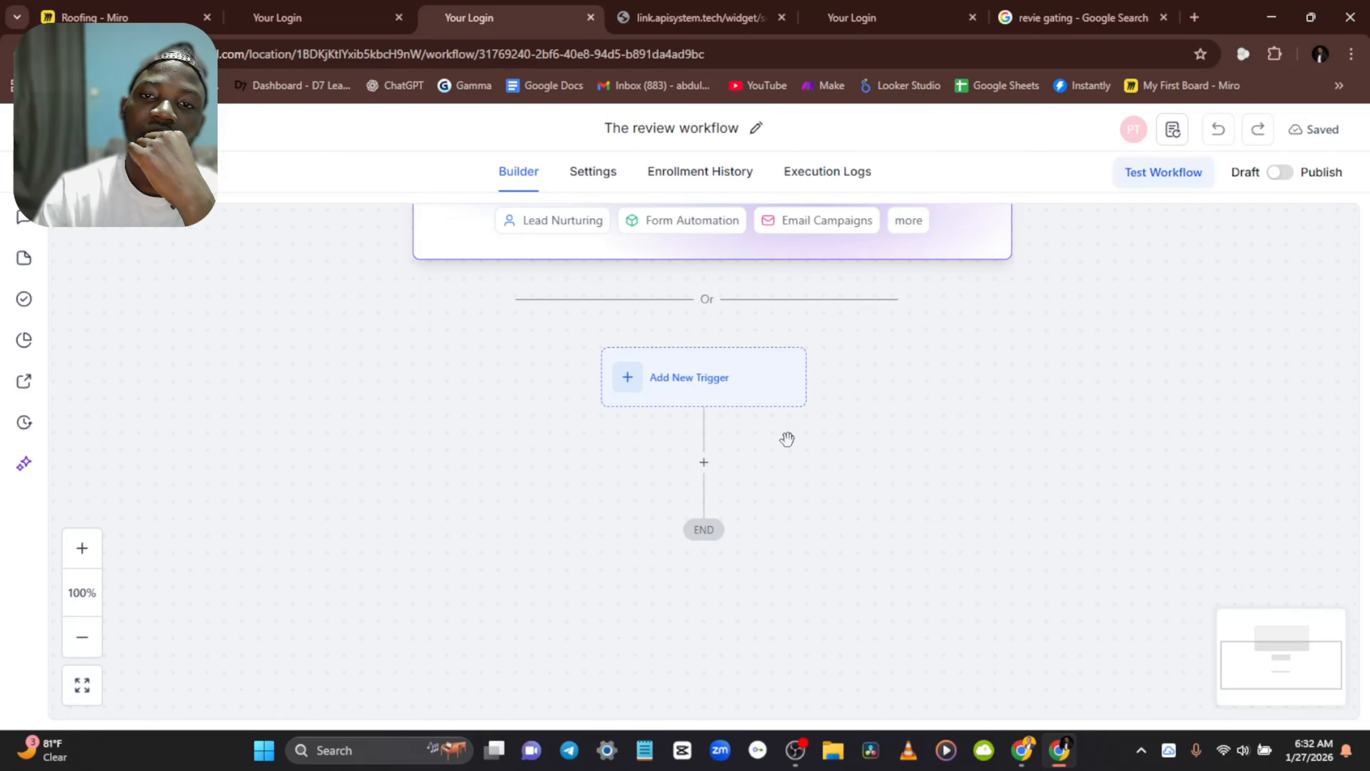
pyautogui.scroll(2, 819, 450)
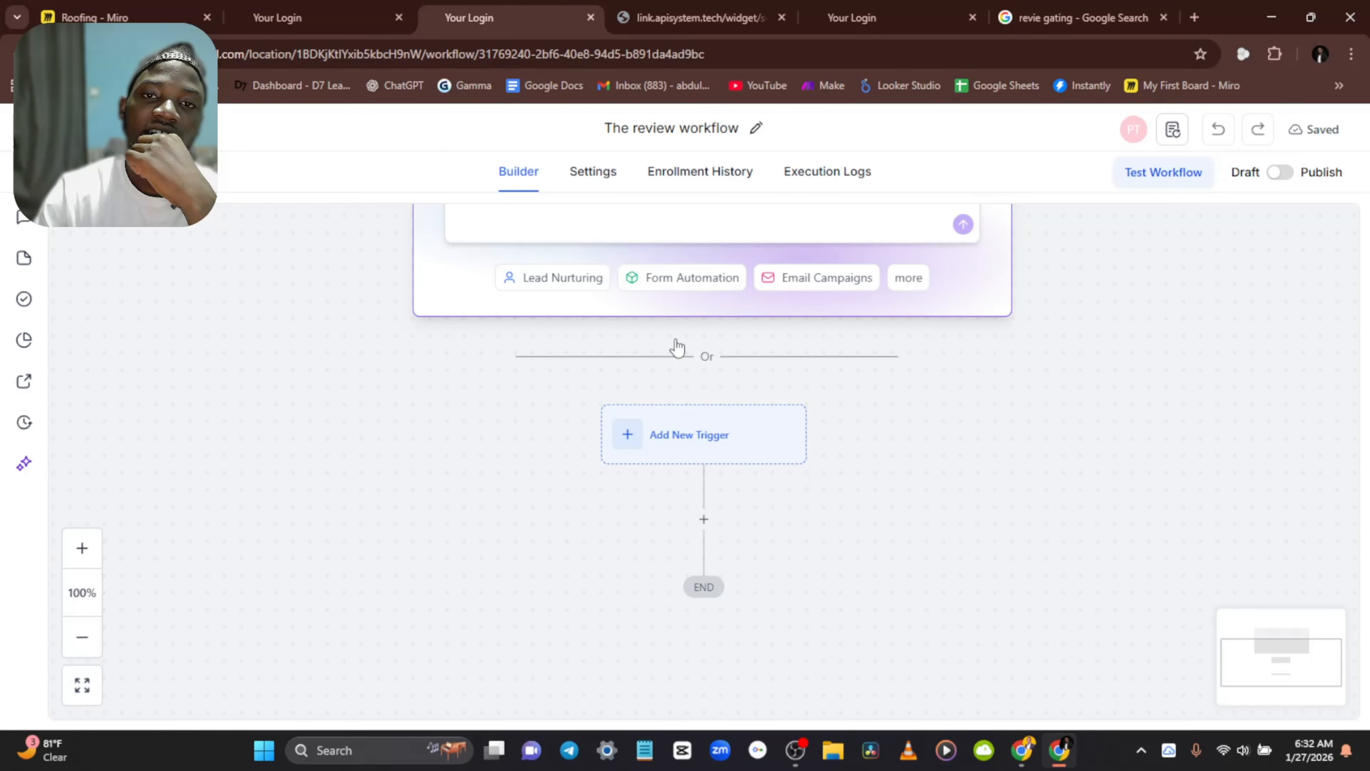
pyautogui.click(222, 9)
pyautogui.scroll(1, 480, 286)
pyautogui.scroll(-3, 570, 392)
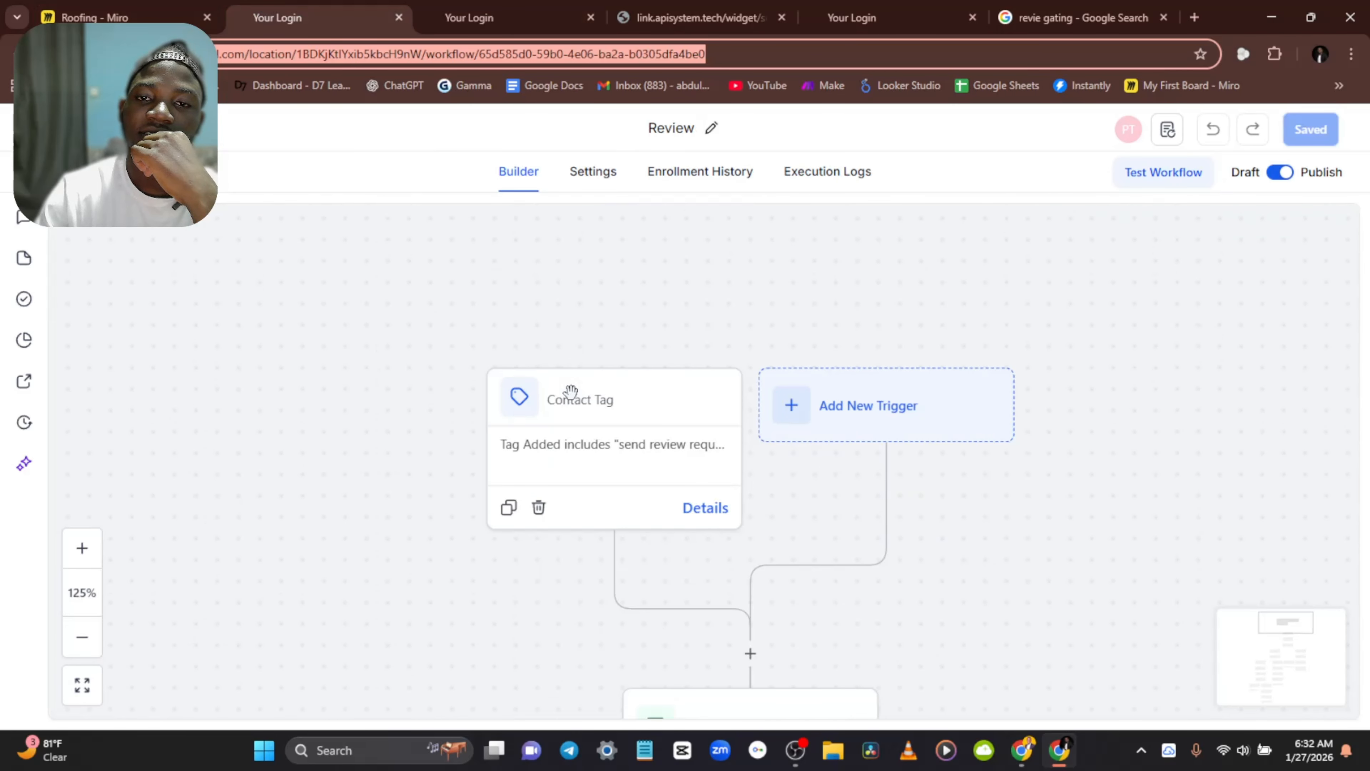
pyautogui.scroll(-1, 571, 391)
pyautogui.click(574, 399)
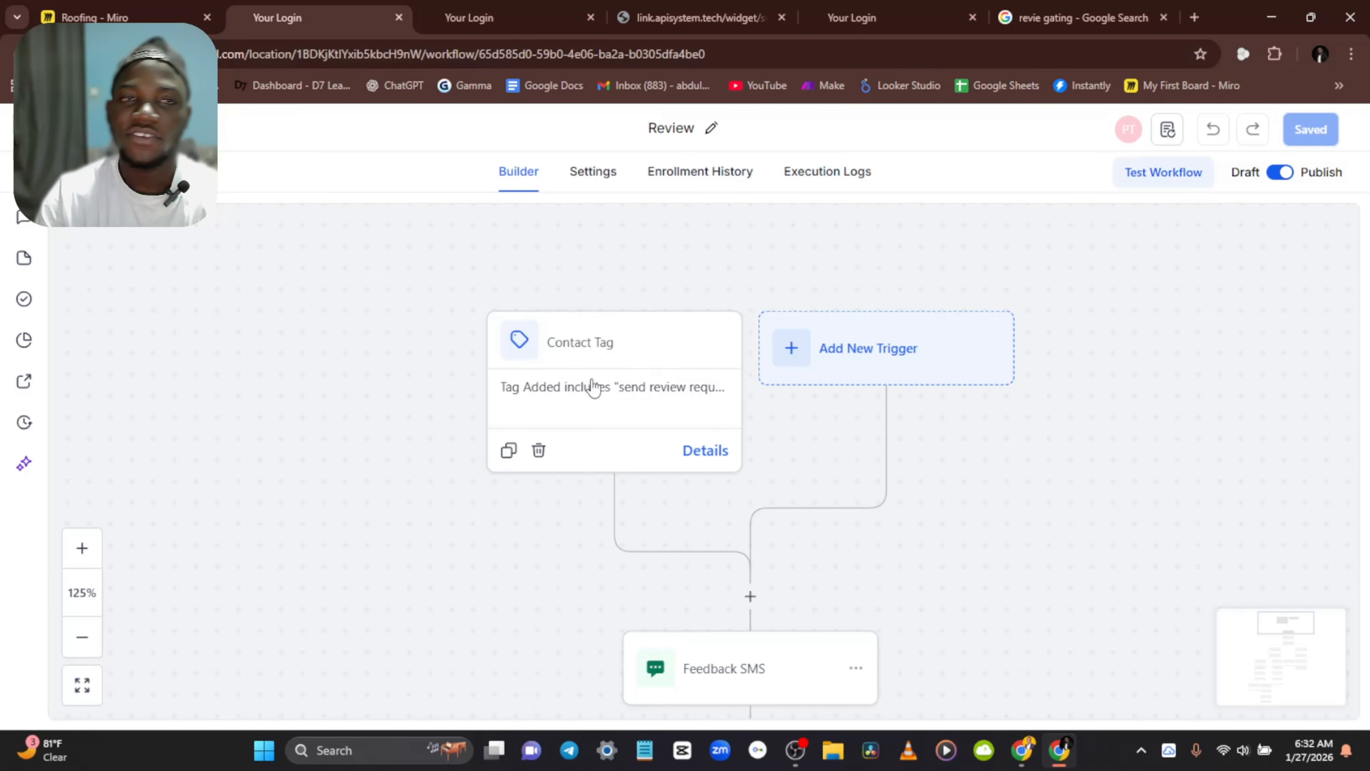
# Step: Return to the Miro board and examine how the Reactivation and Happy paths lead into the Review System box
pyautogui.click(134, 6)
pyautogui.scroll(3, 640, 451)
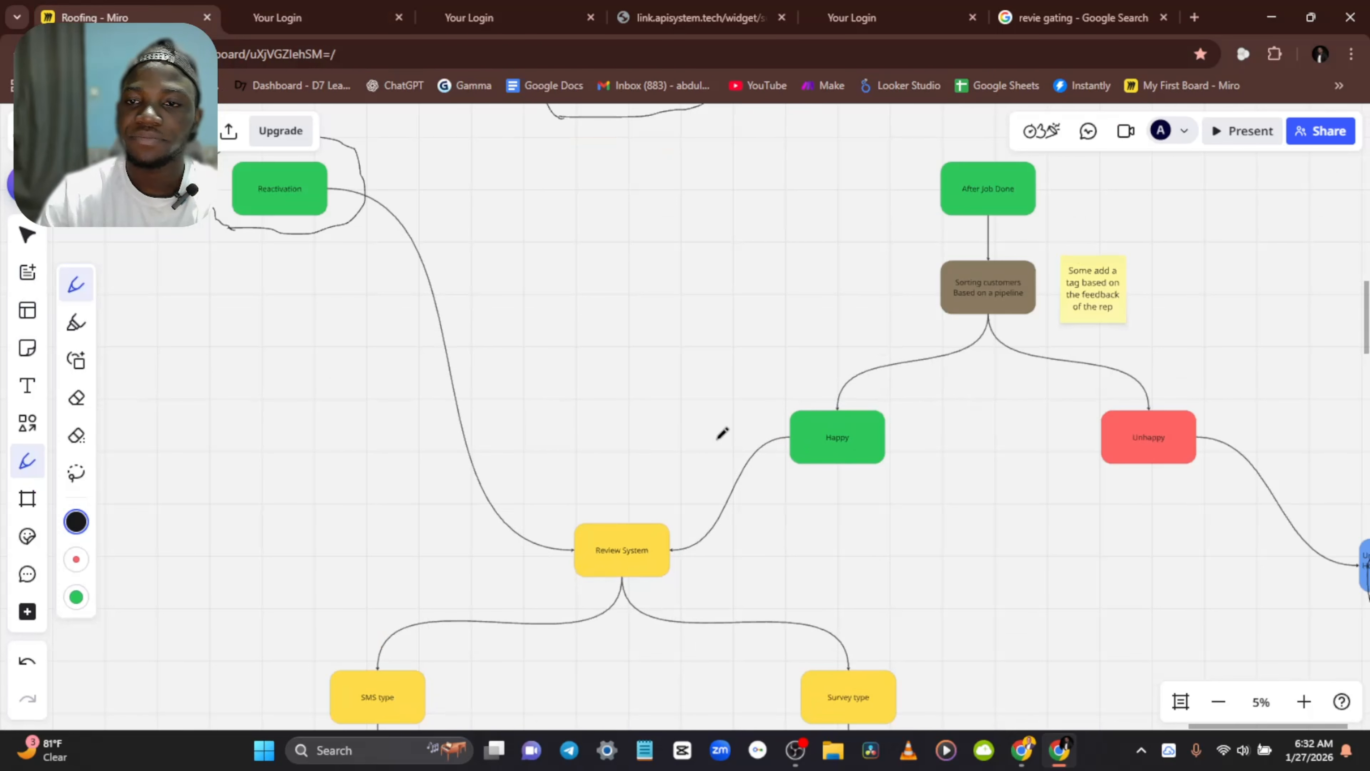
pyautogui.scroll(-2, 578, 351)
pyautogui.scroll(1, 556, 337)
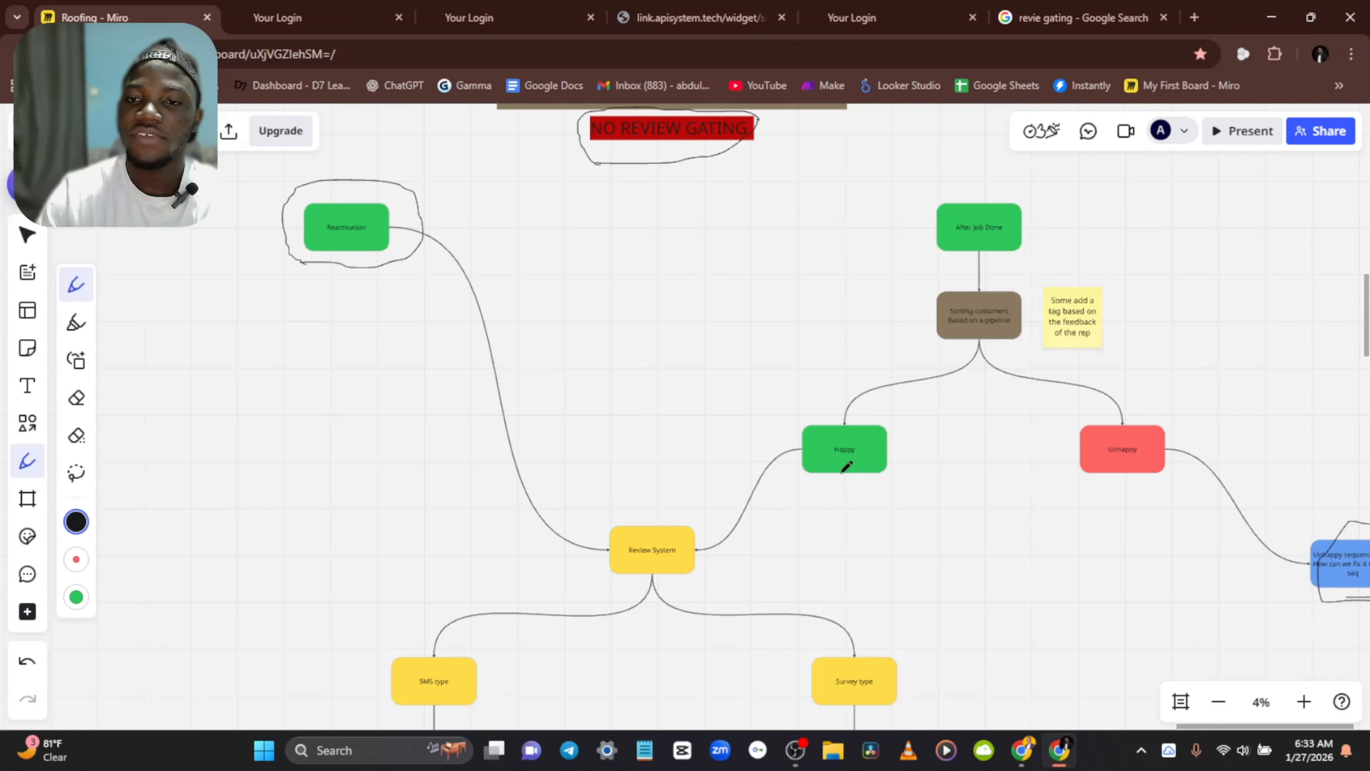
# Step: Open the Which Lead workflow in GoHighLevel and trace its pipeline stage triggers down to the happy and unhappy customer branches
pyautogui.hotkey('ctrl', 'Tab')
pyautogui.hotkey('ctrl', 'Tab')
pyautogui.hotkey('ctrl', 'Tab')
pyautogui.hotkey('ctrl', 'Tab')
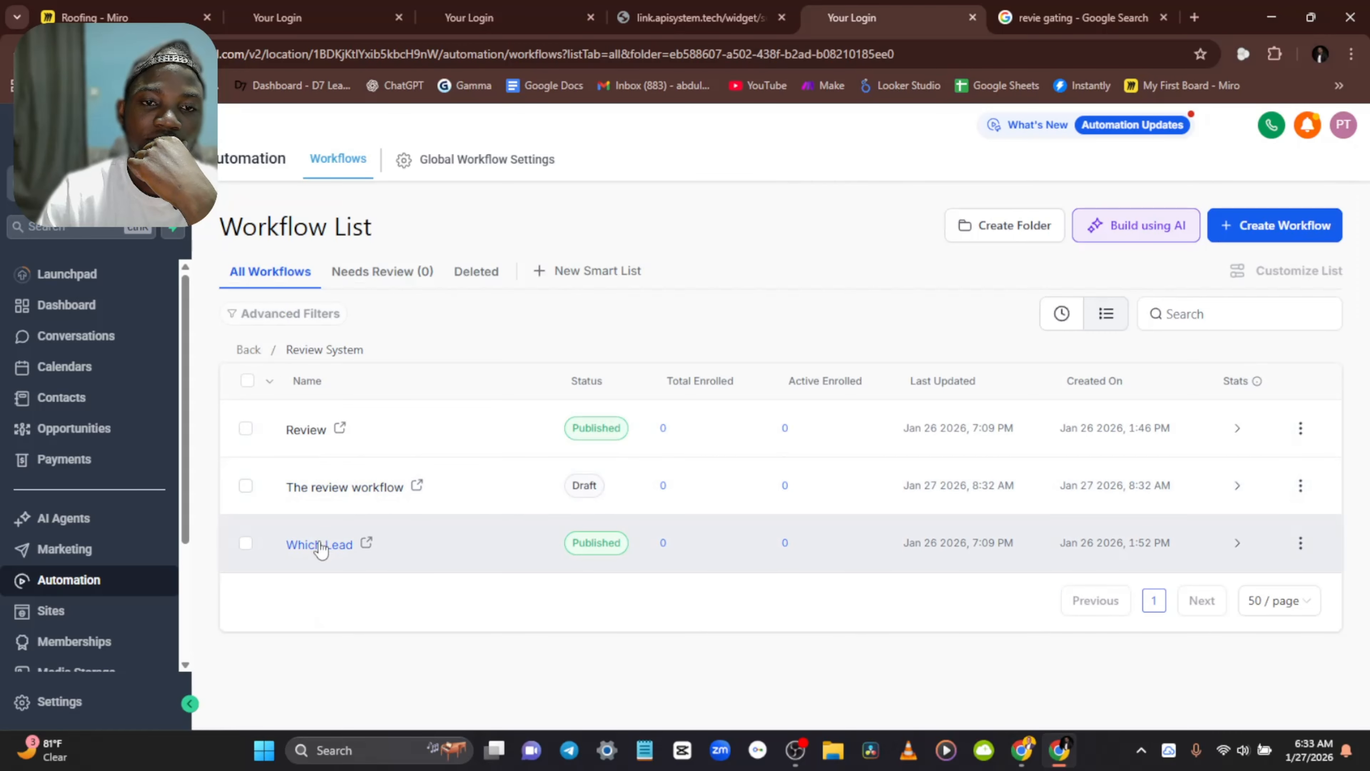
pyautogui.click(320, 545)
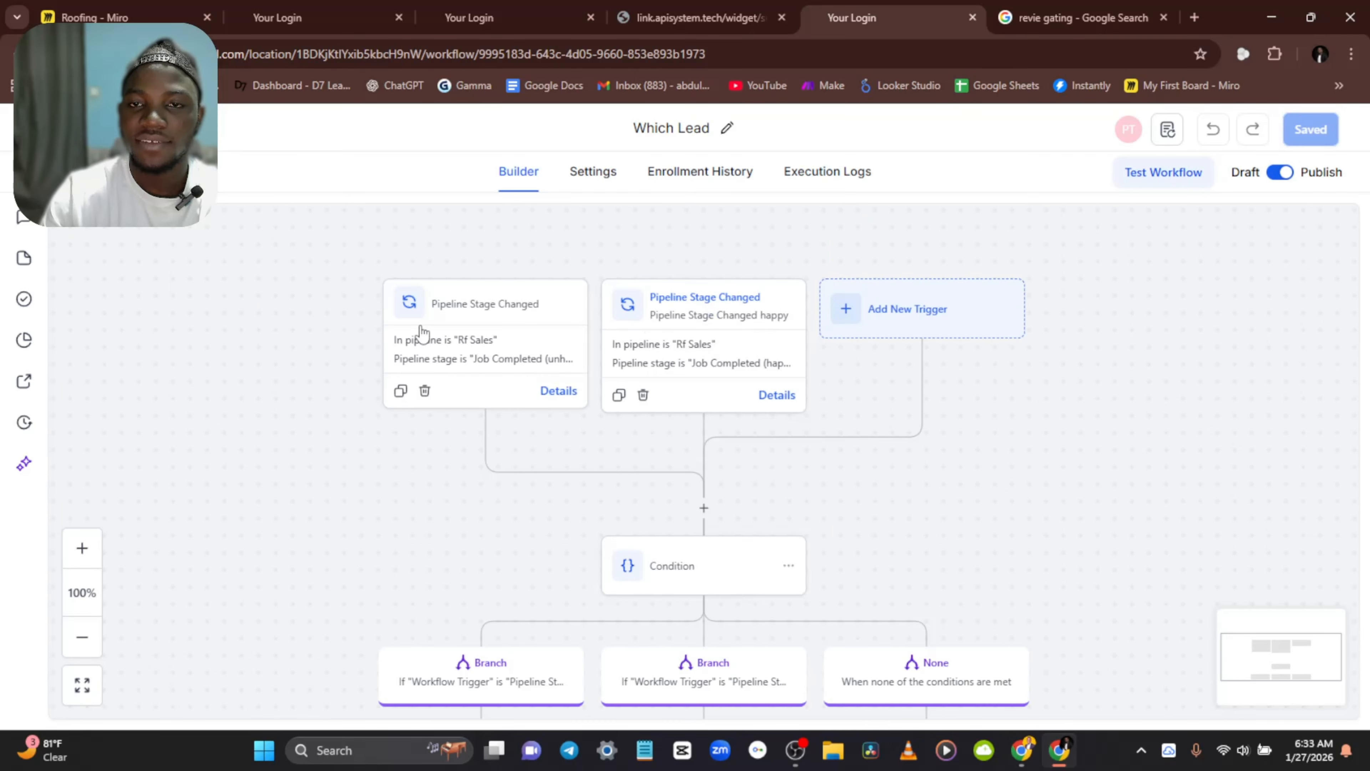
pyautogui.scroll(-4, 885, 475)
pyautogui.scroll(-2, 778, 440)
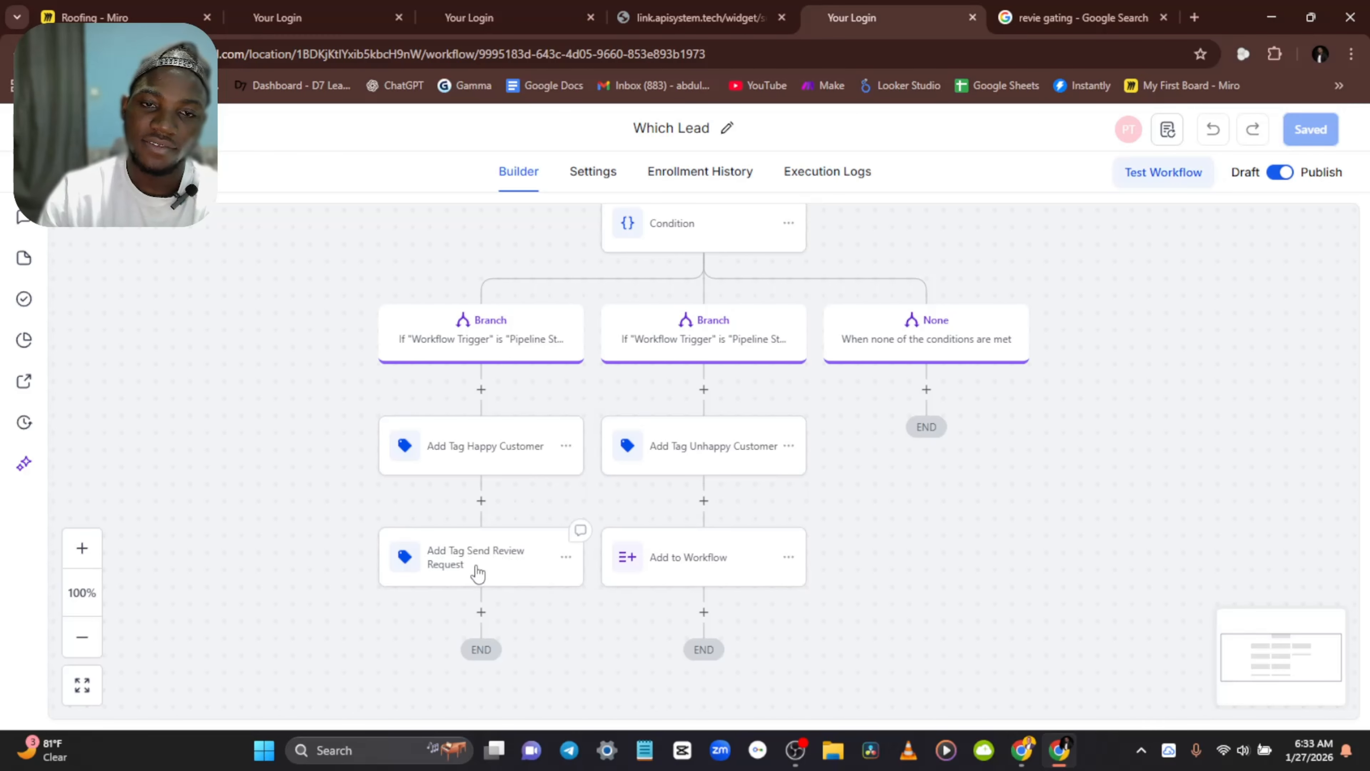
# Step: Check the tag in the Add Tag Send Review Request action, close it unchanged, and return to the Review workflow
pyautogui.click(502, 560)
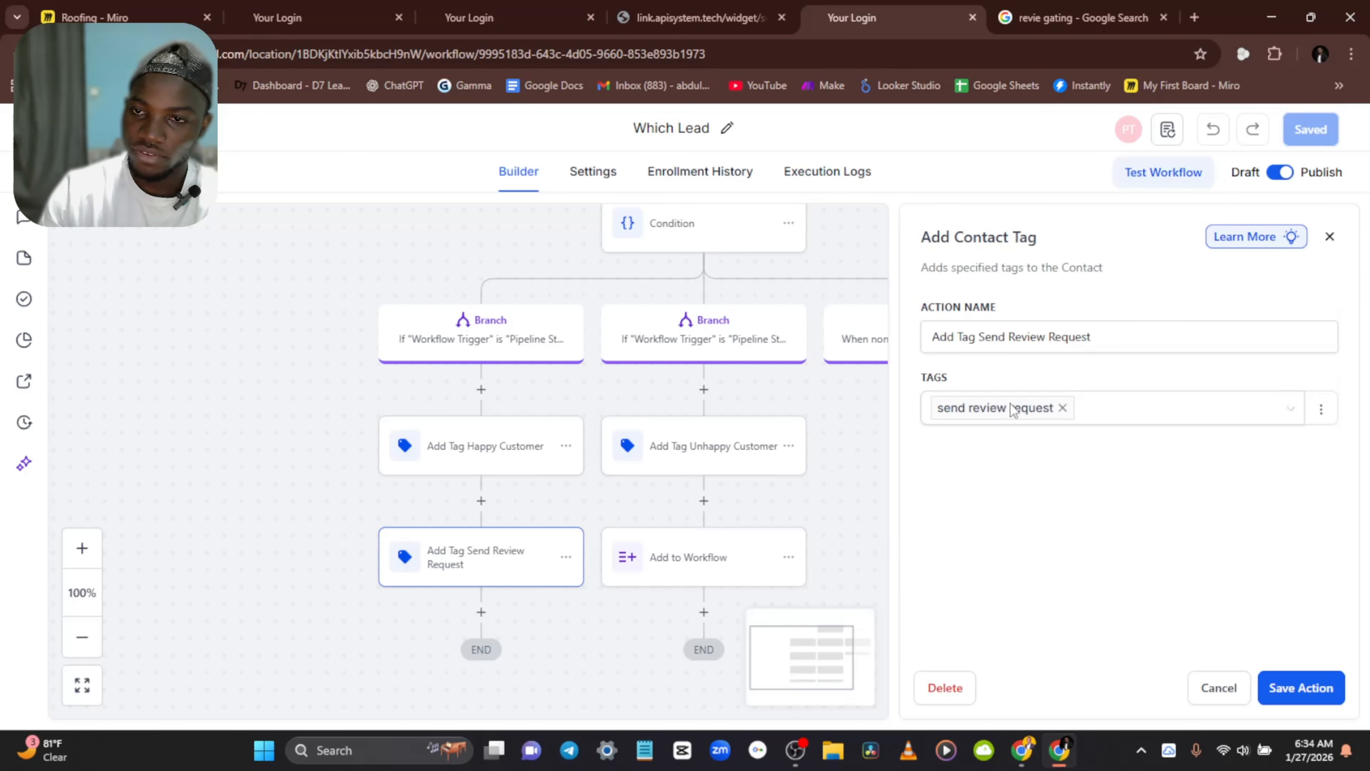
pyautogui.click(1218, 689)
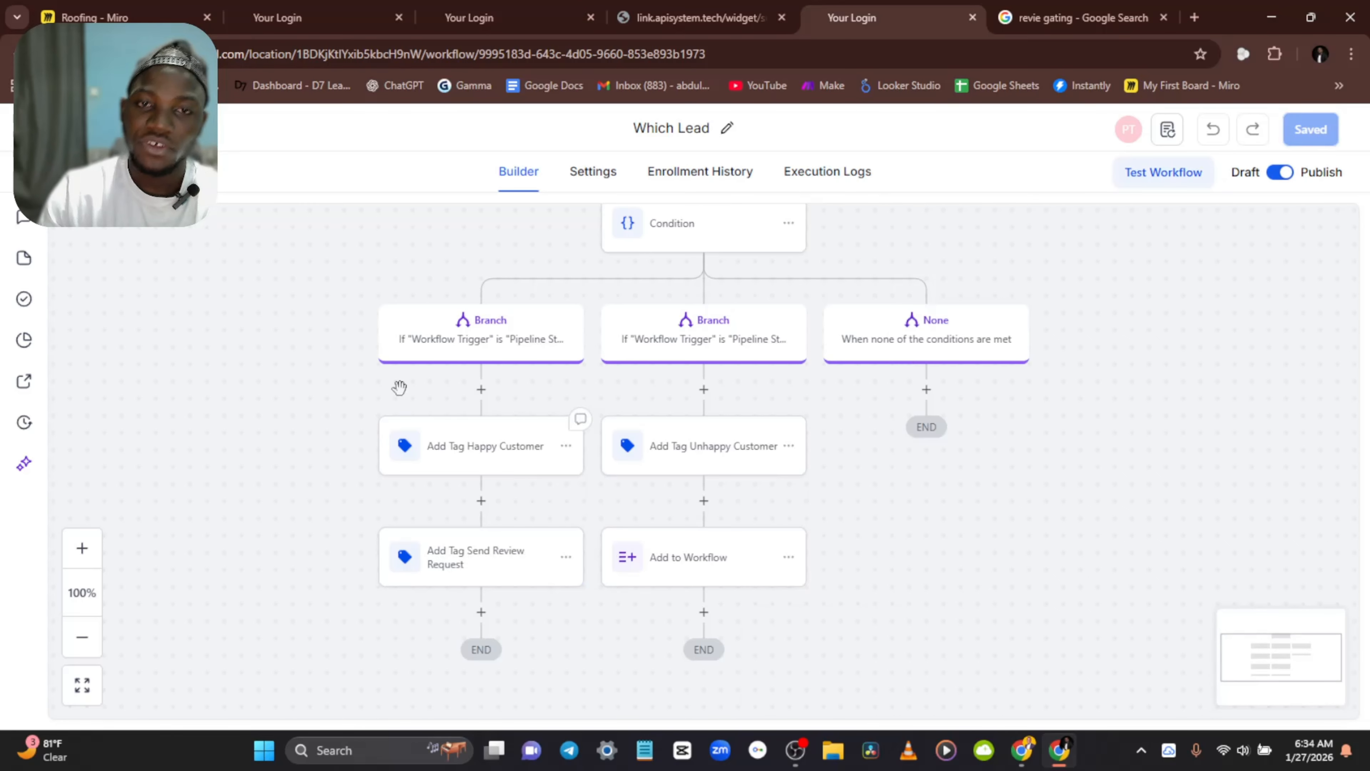
pyautogui.click(301, 11)
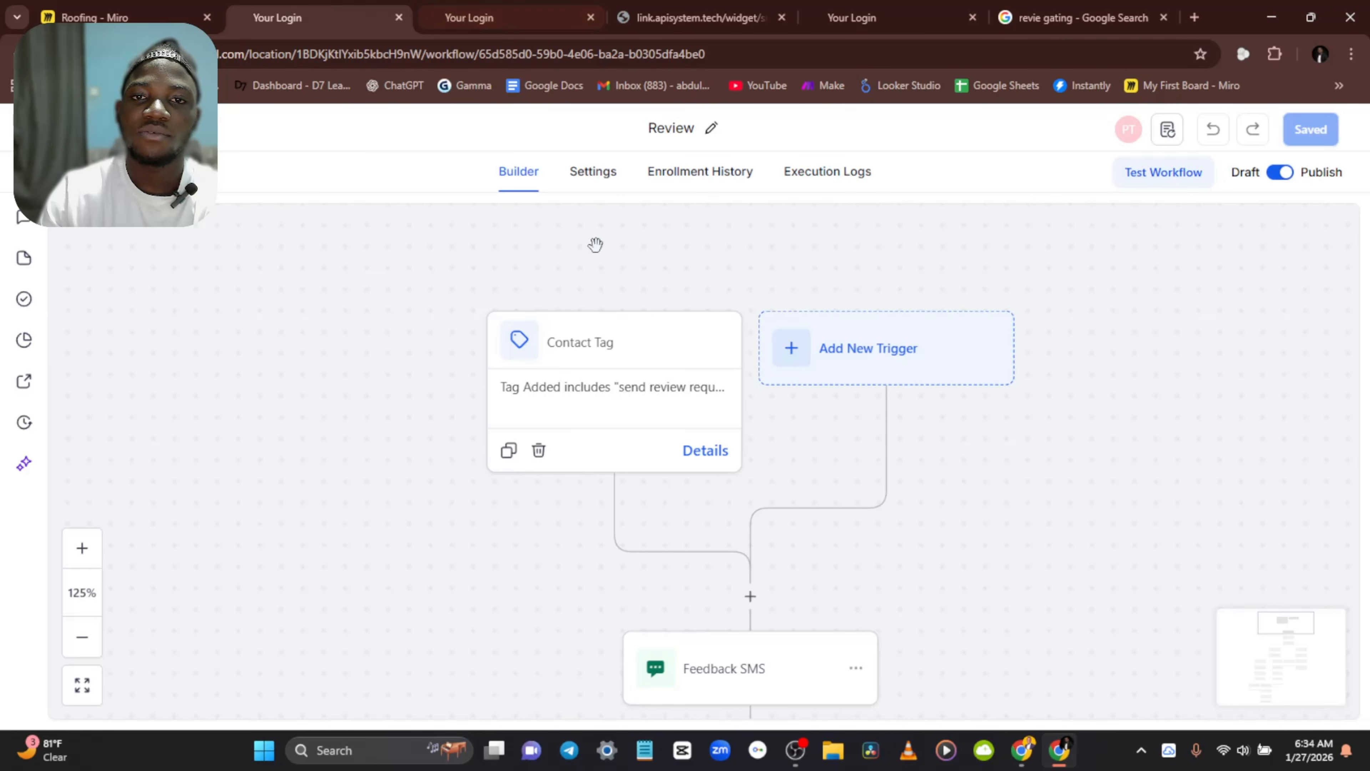
# Step: Compare the existing Review workflow's Contact Tag trigger with the Reactivation and After Job Done paths on the Miro board
pyautogui.scroll(-2, 599, 348)
pyautogui.click(518, 11)
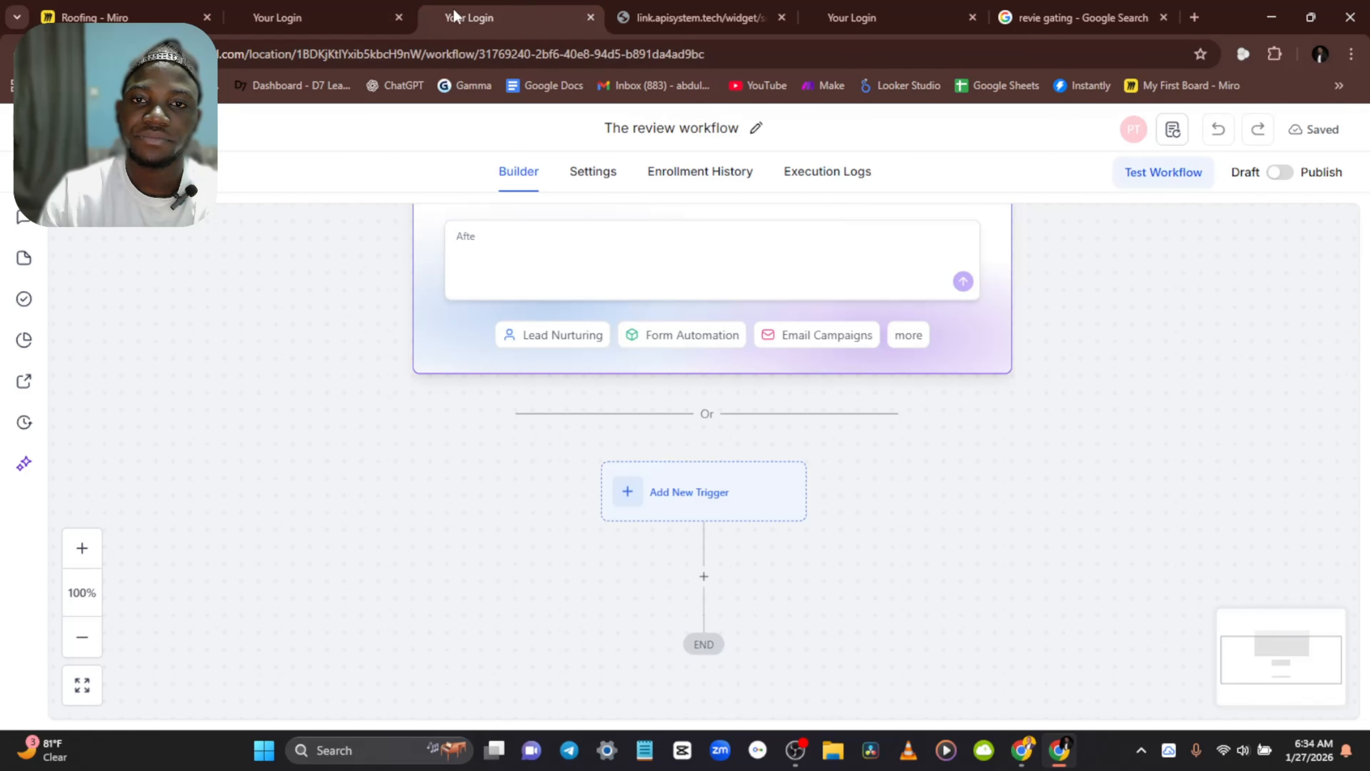
pyautogui.click(365, 17)
pyautogui.scroll(2, 750, 429)
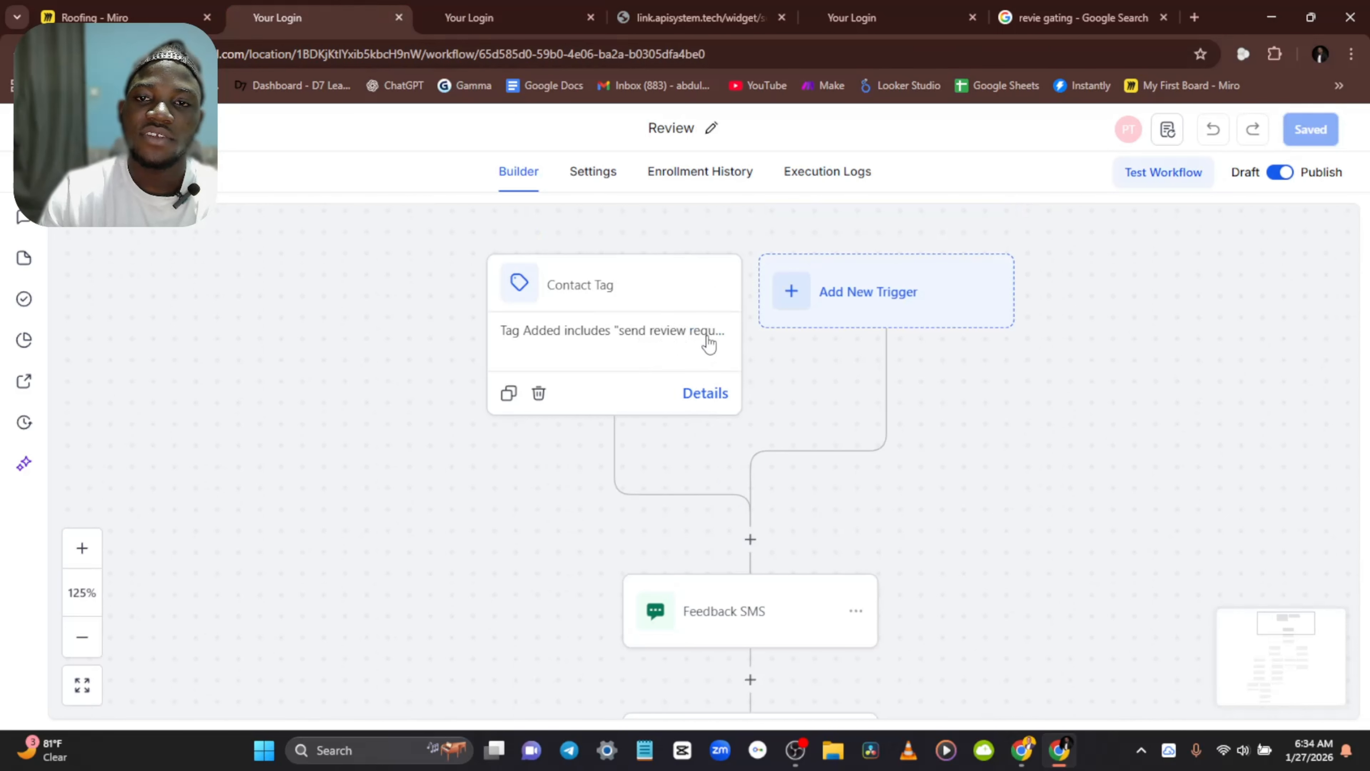
pyautogui.click(173, 16)
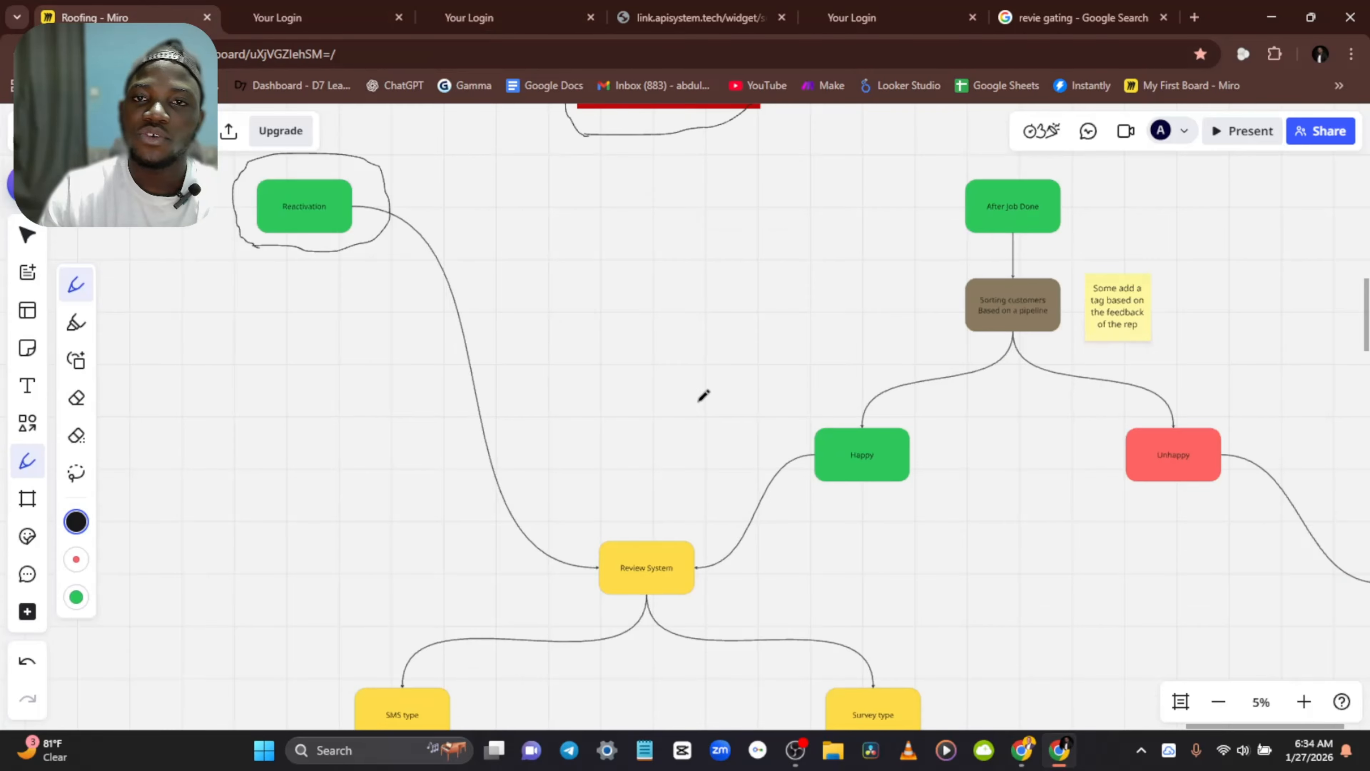
pyautogui.scroll(2, 499, 313)
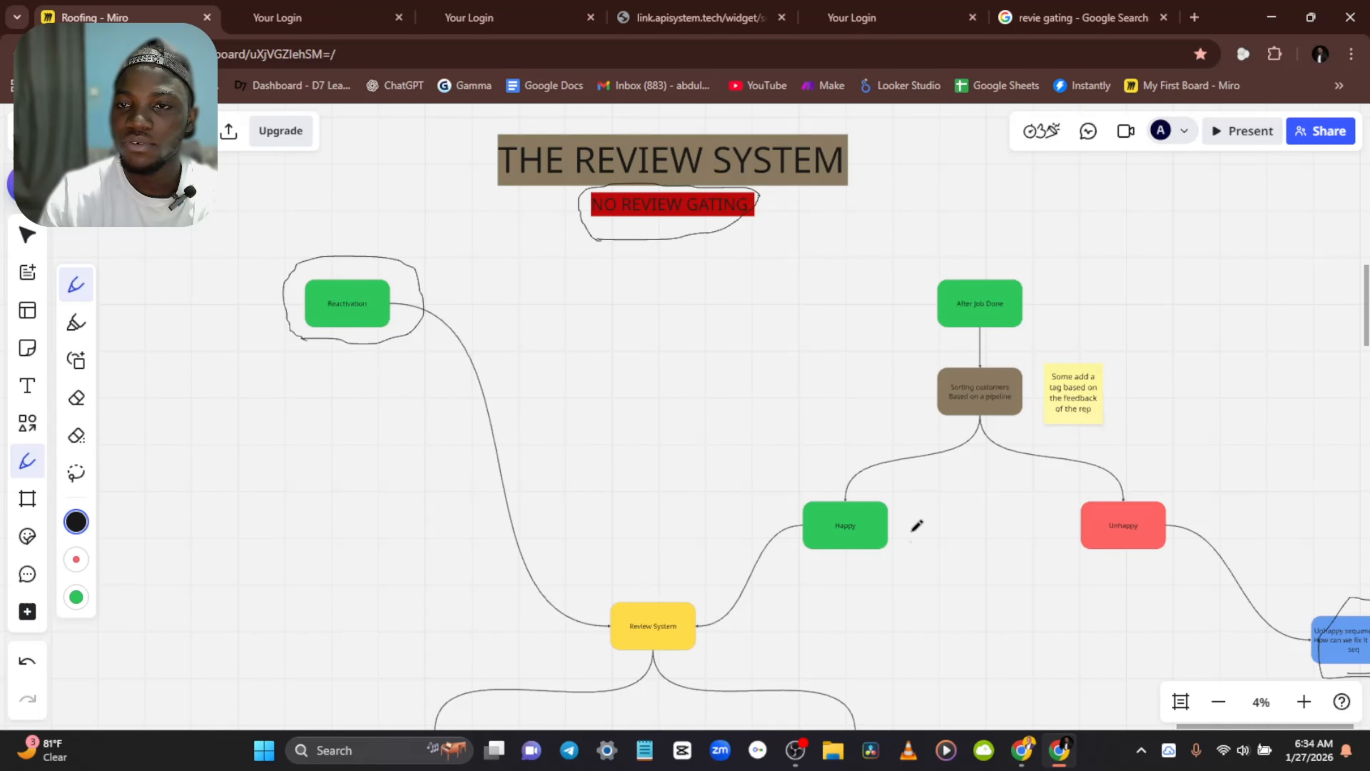
pyautogui.hscroll(1, 961, 521)
pyautogui.scroll(-1, 961, 521)
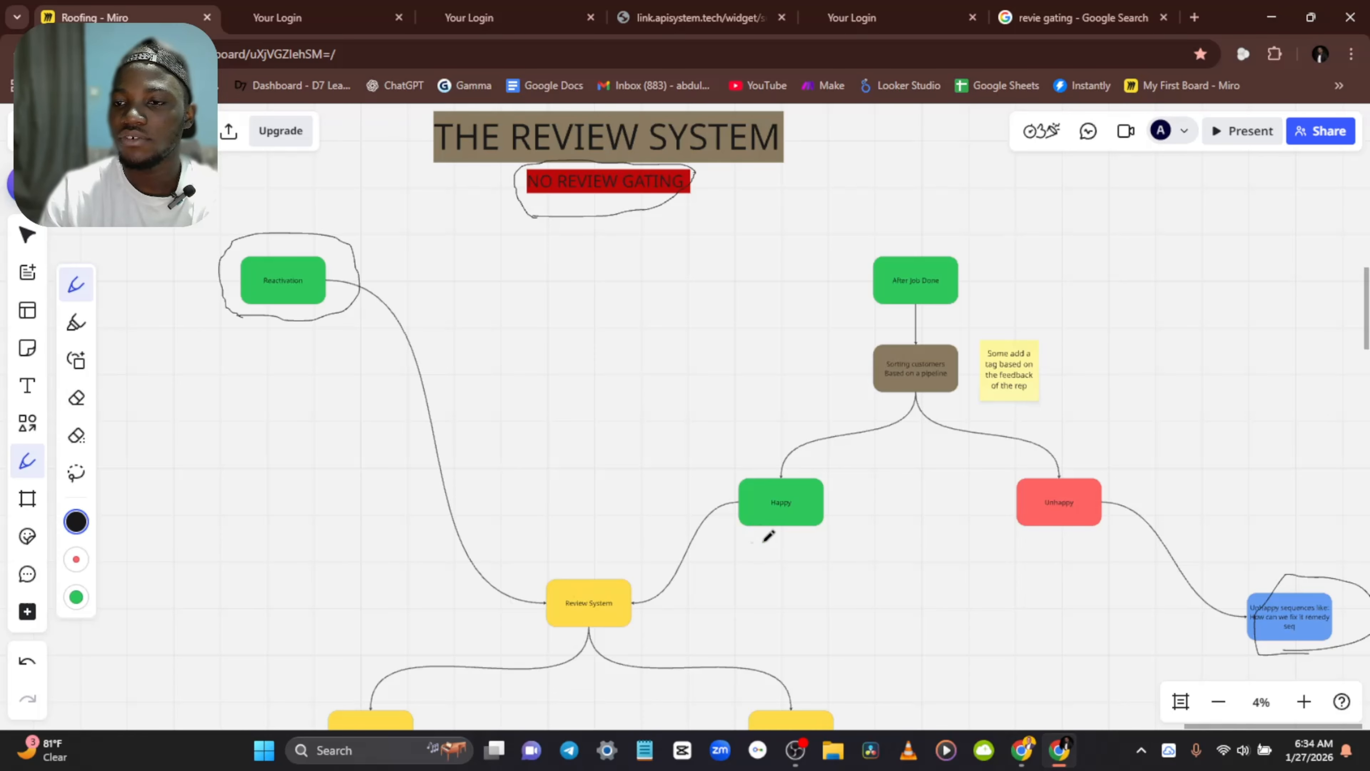
pyautogui.click(298, 15)
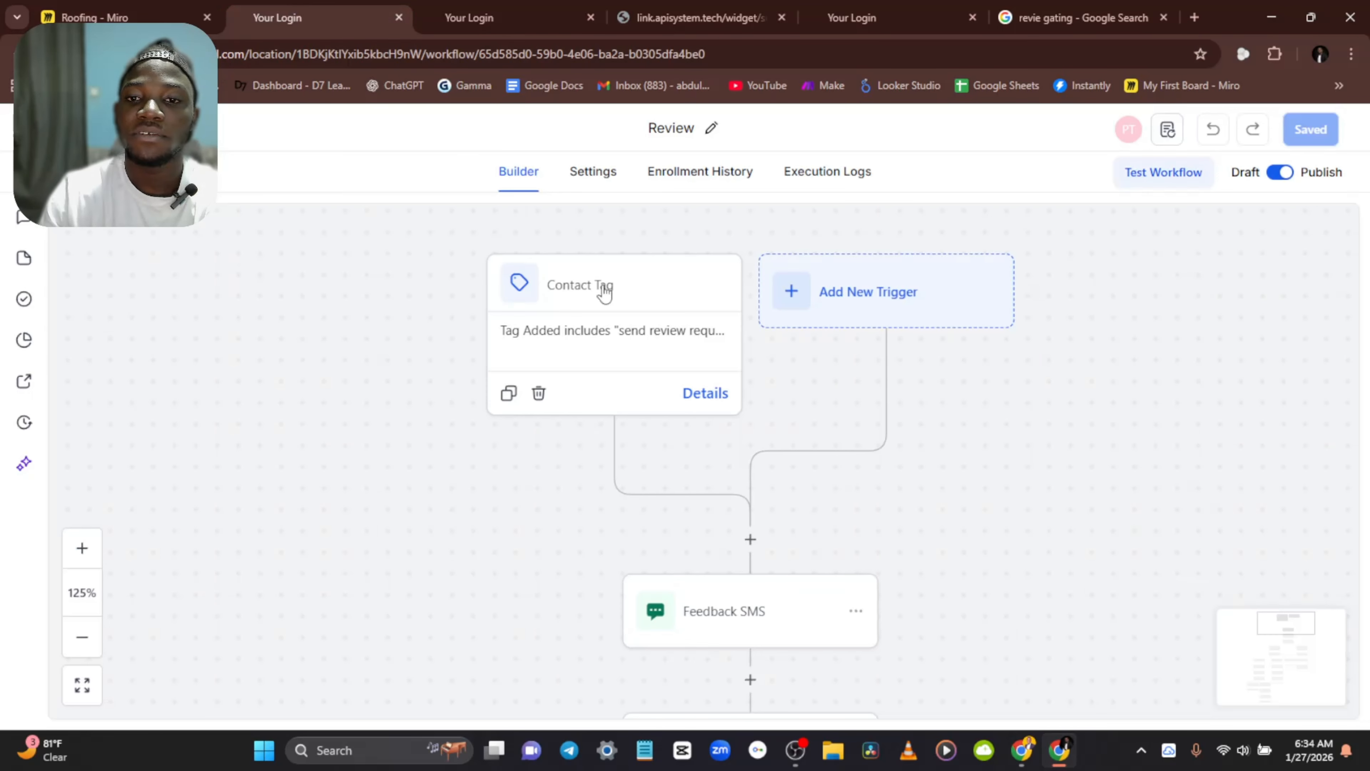
# Step: Start a Contact Tag trigger in The review workflow and give it a Tag Added filter
pyautogui.click(514, 7)
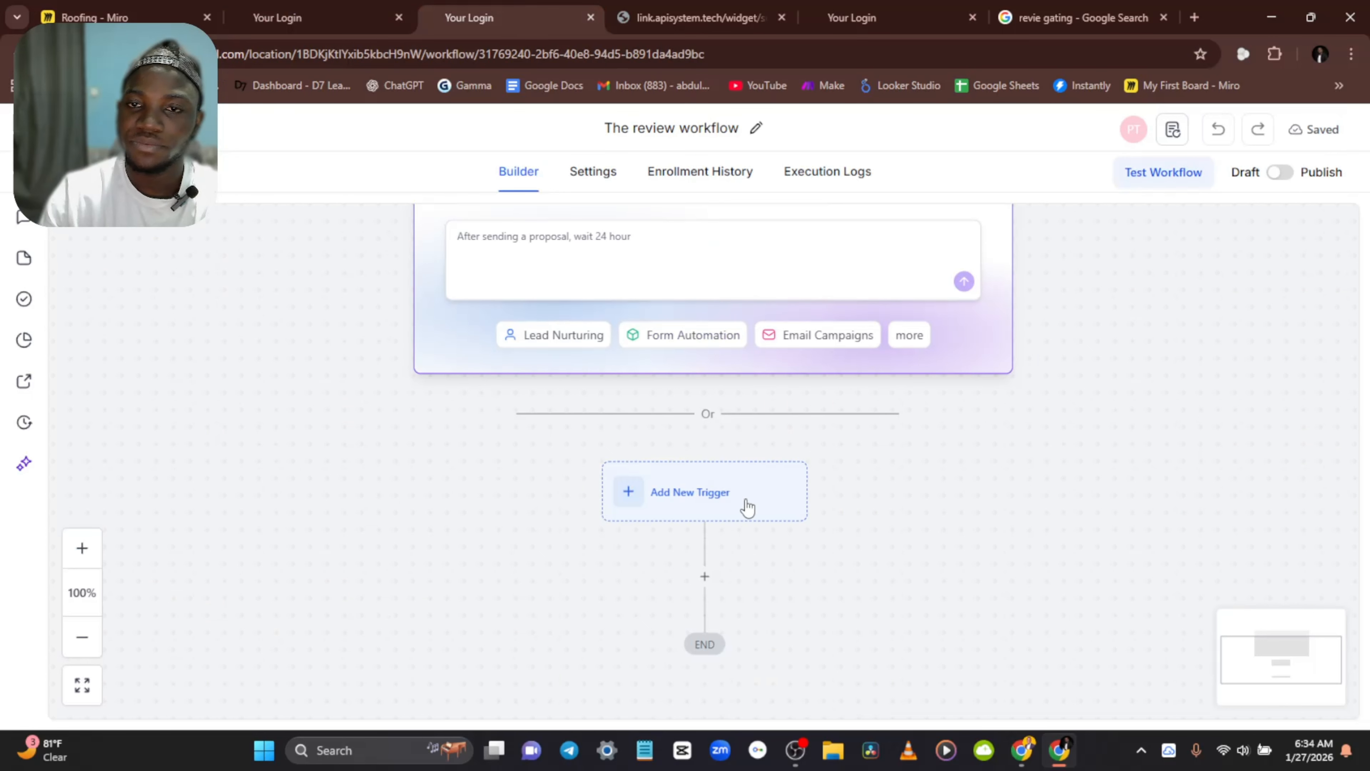
pyautogui.click(778, 508)
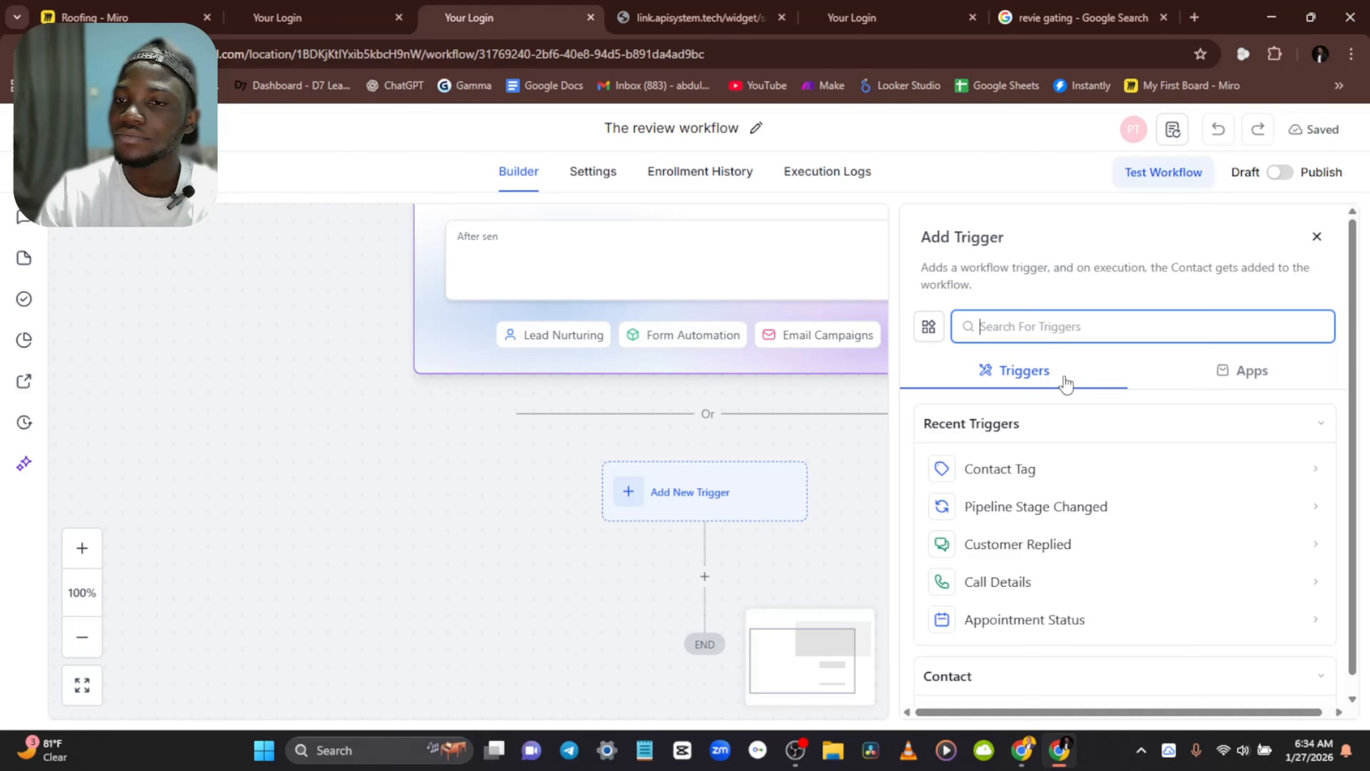
pyautogui.click(1031, 468)
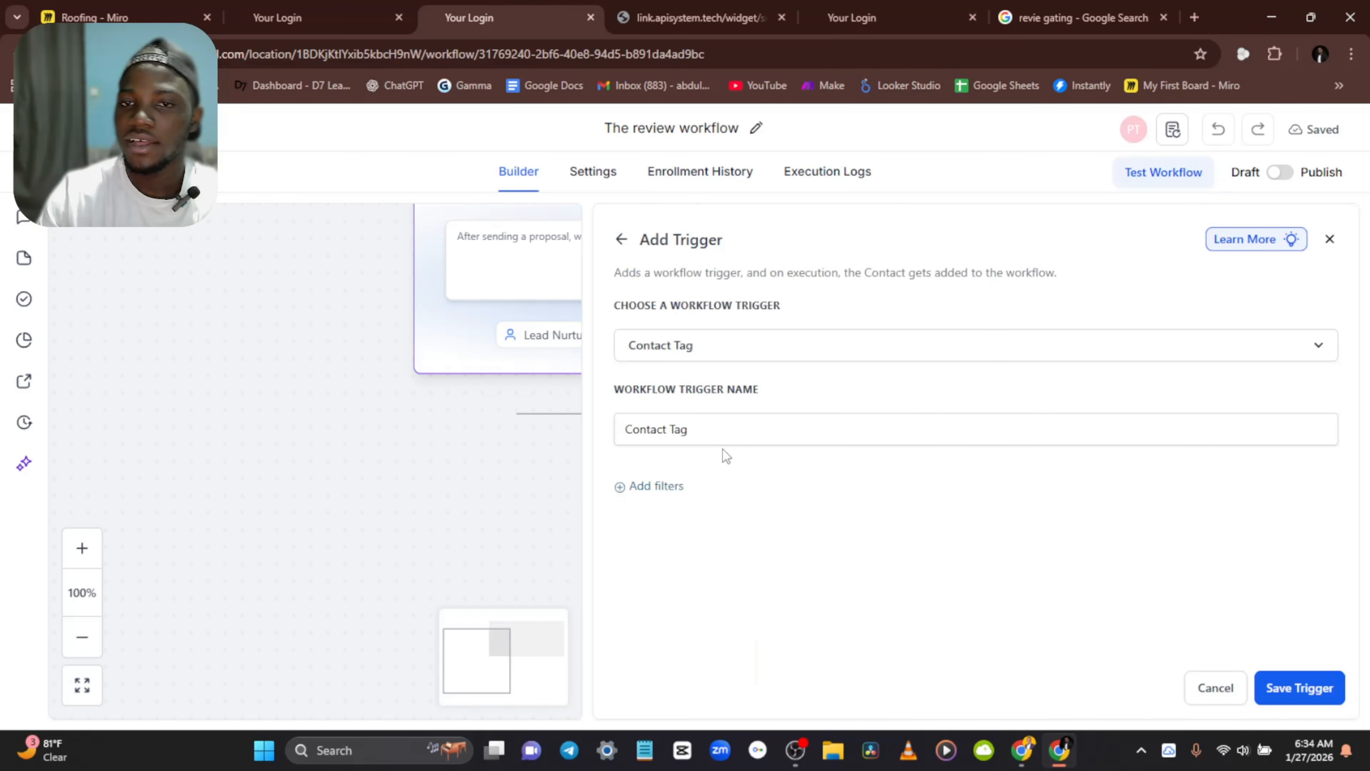
pyautogui.click(658, 486)
pyautogui.click(665, 513)
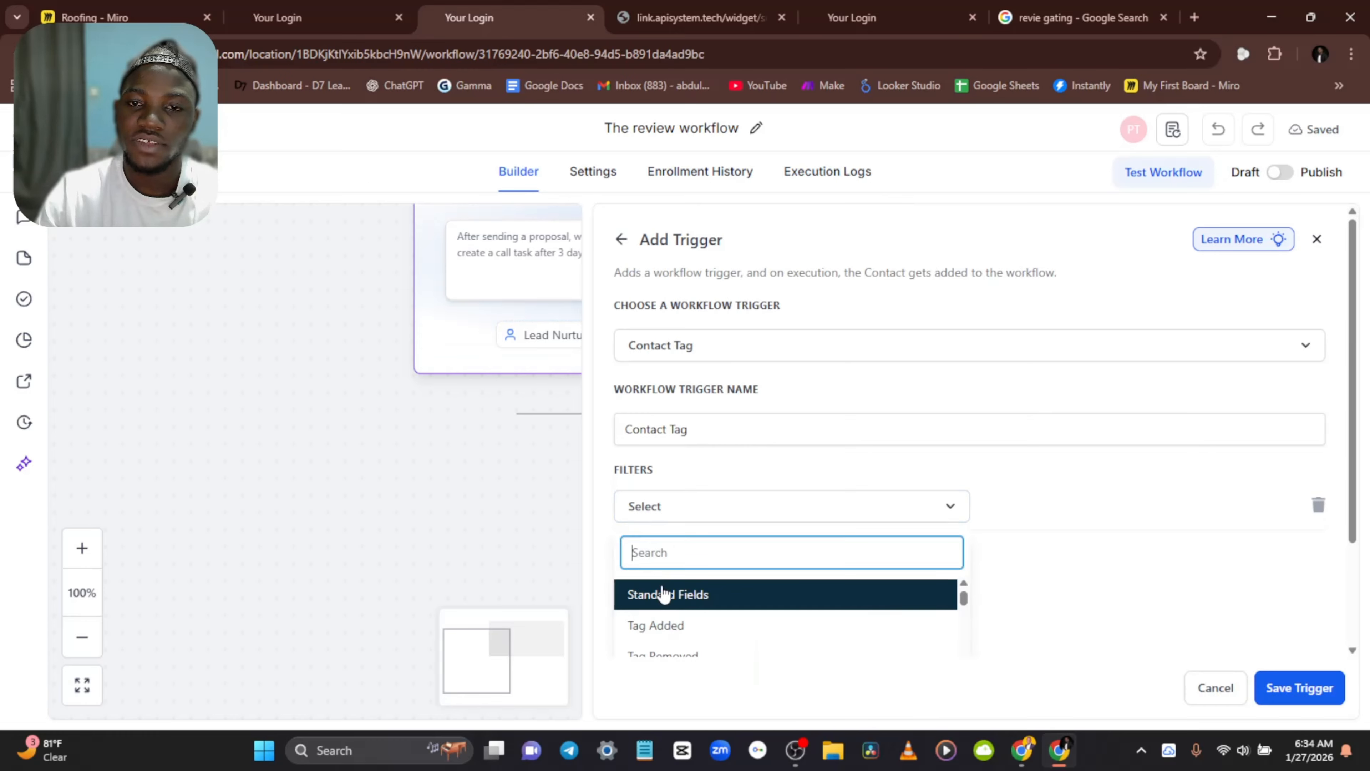
pyautogui.click(716, 490)
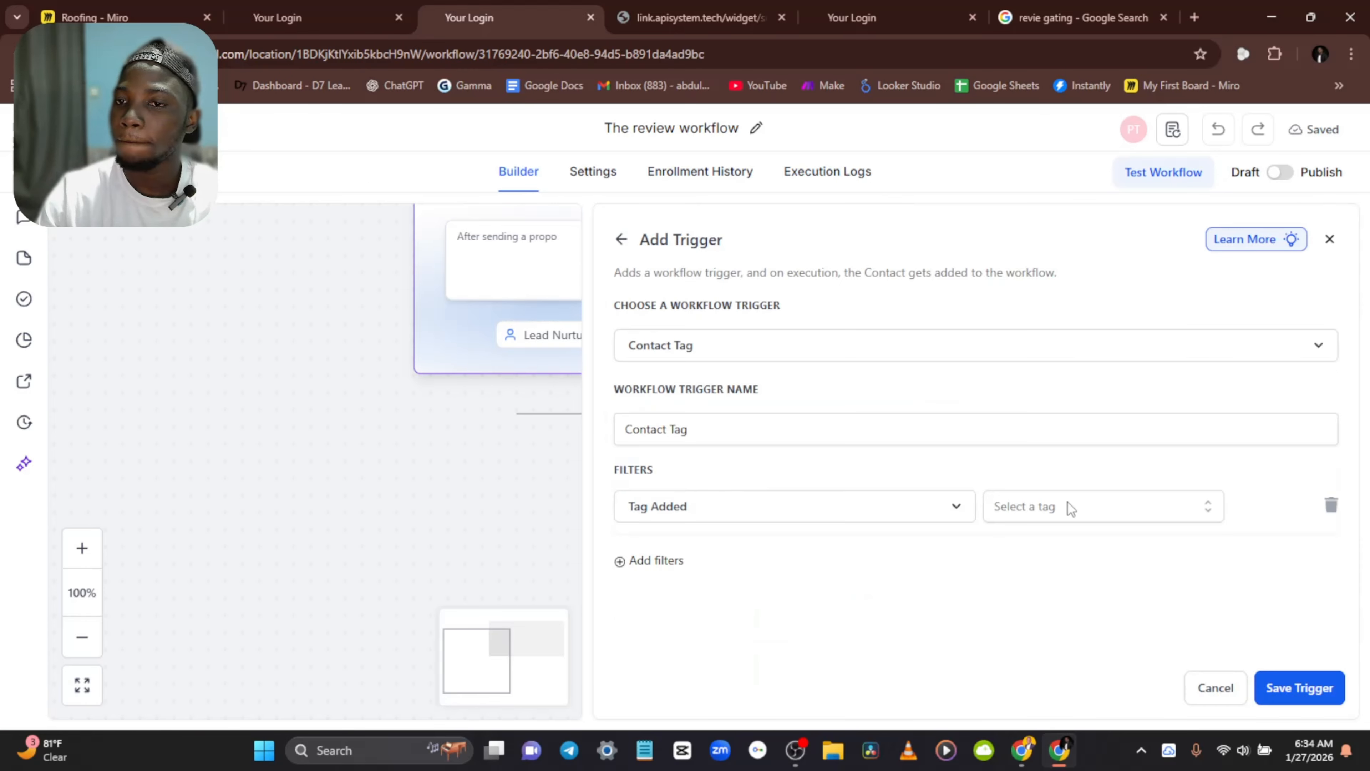
# Step: Set the trigger's Tag Added filter to the "send review request" tag and save the trigger
pyautogui.click(1067, 504)
pyautogui.scroll(-2, 1068, 478)
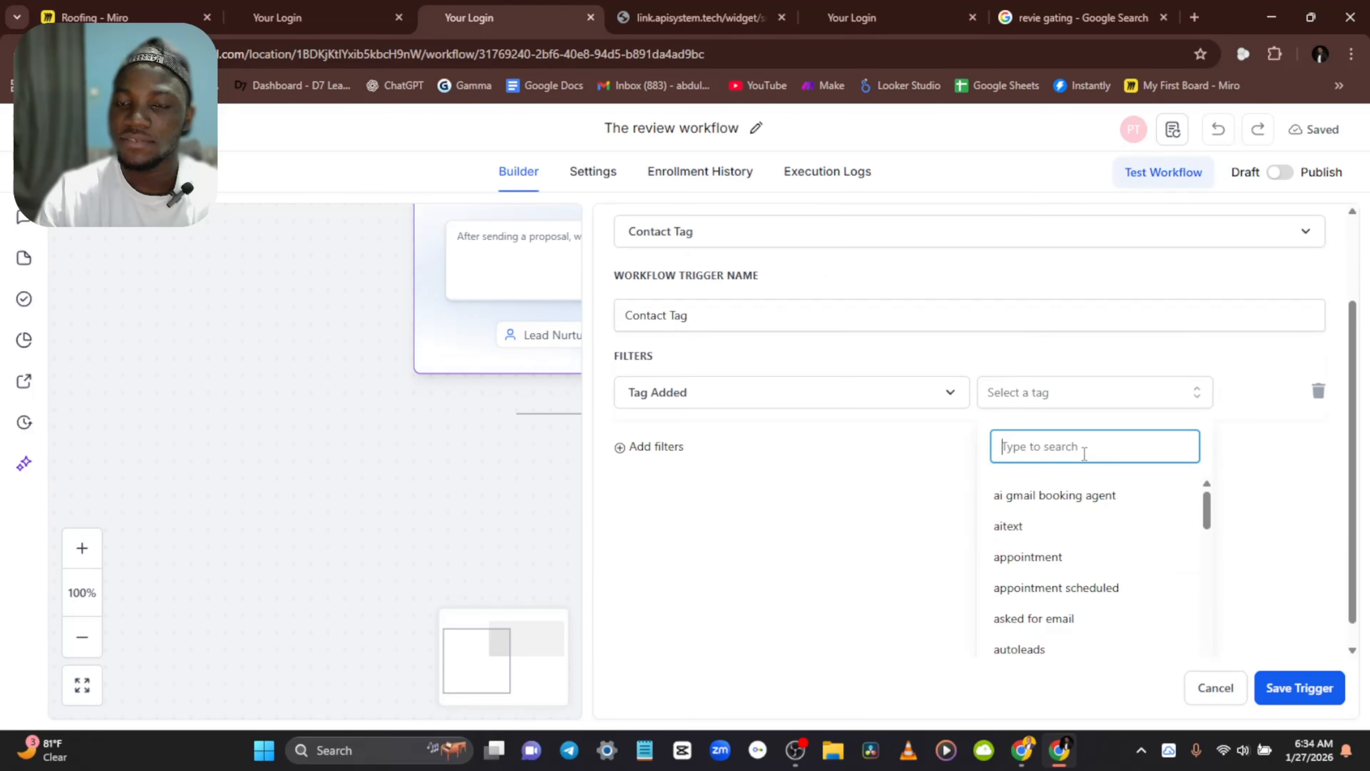
pyautogui.write('send')
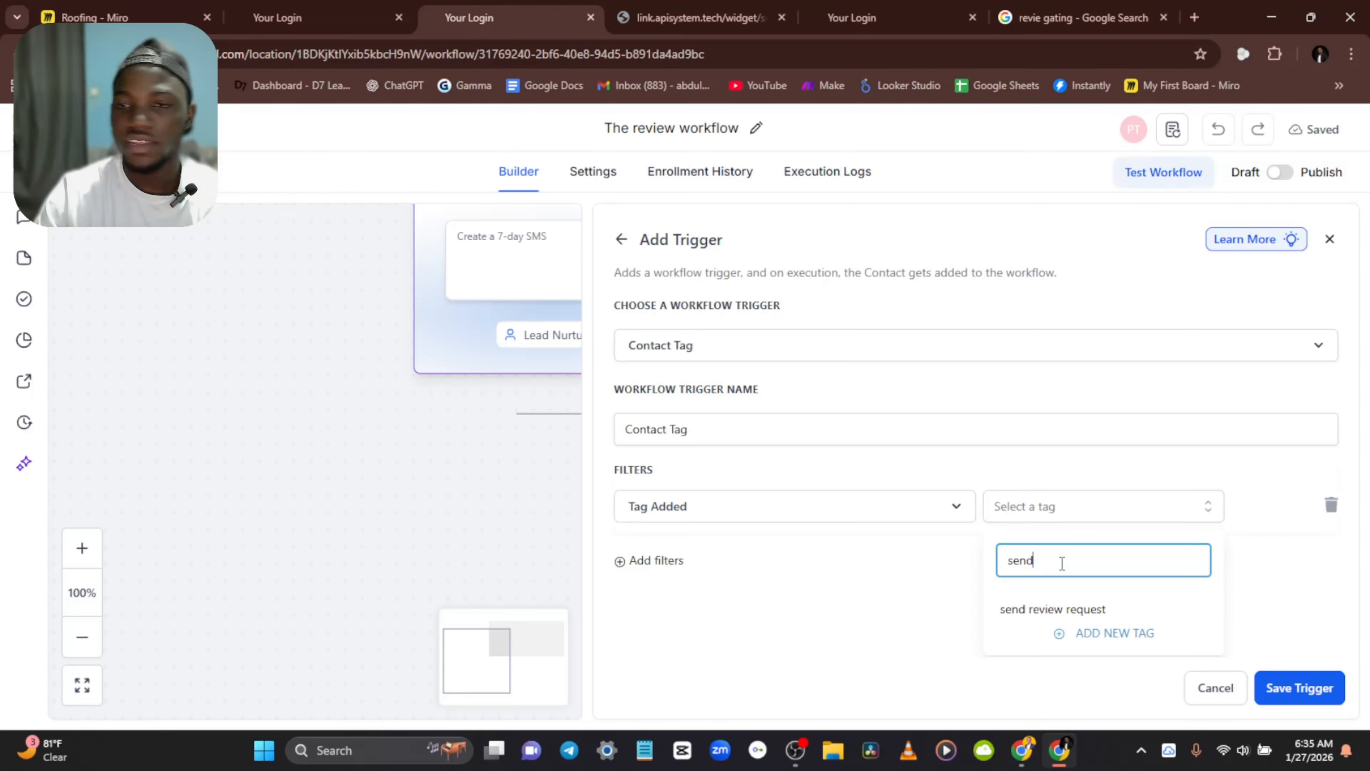
pyautogui.click(1058, 610)
pyautogui.click(1314, 687)
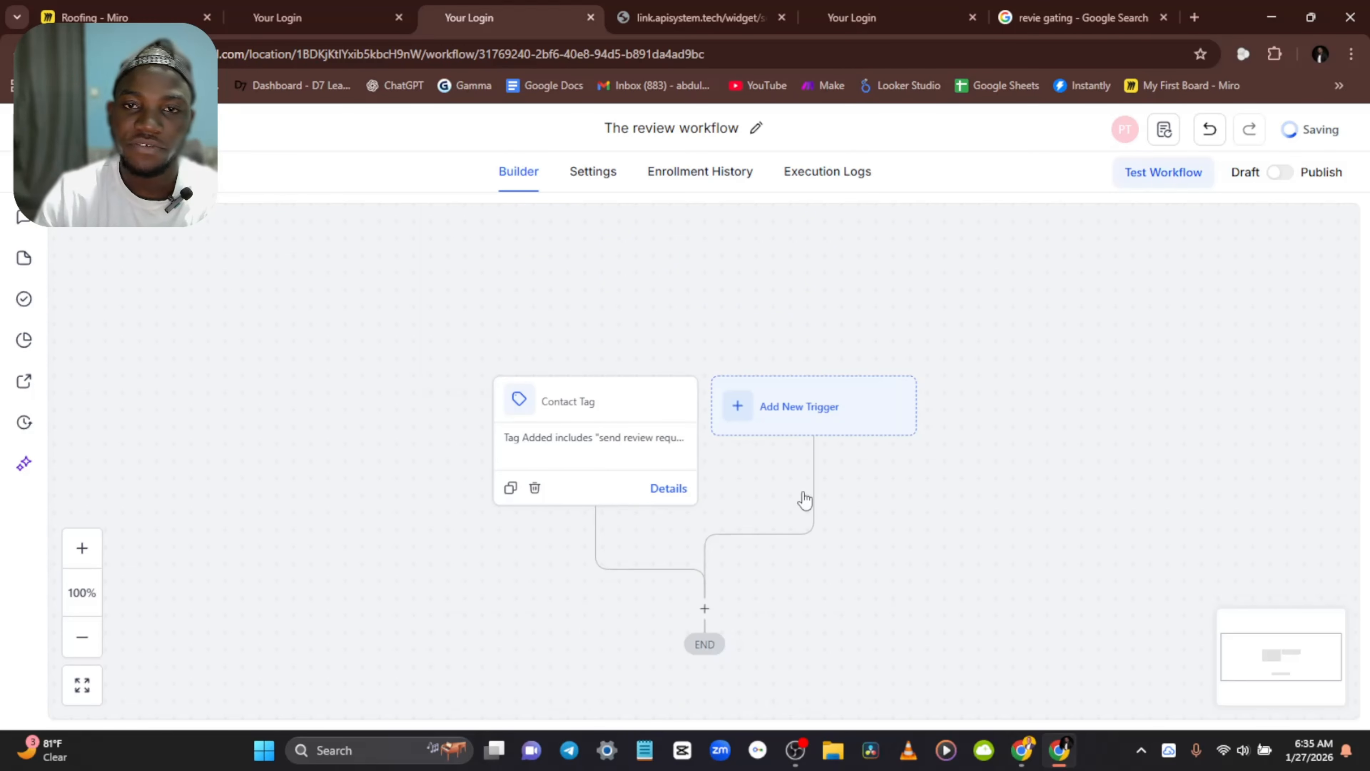
# Step: Check which action follows the Contact Tag trigger in the existing Review workflow
pyautogui.scroll(-4, 878, 584)
pyautogui.scroll(1, 713, 429)
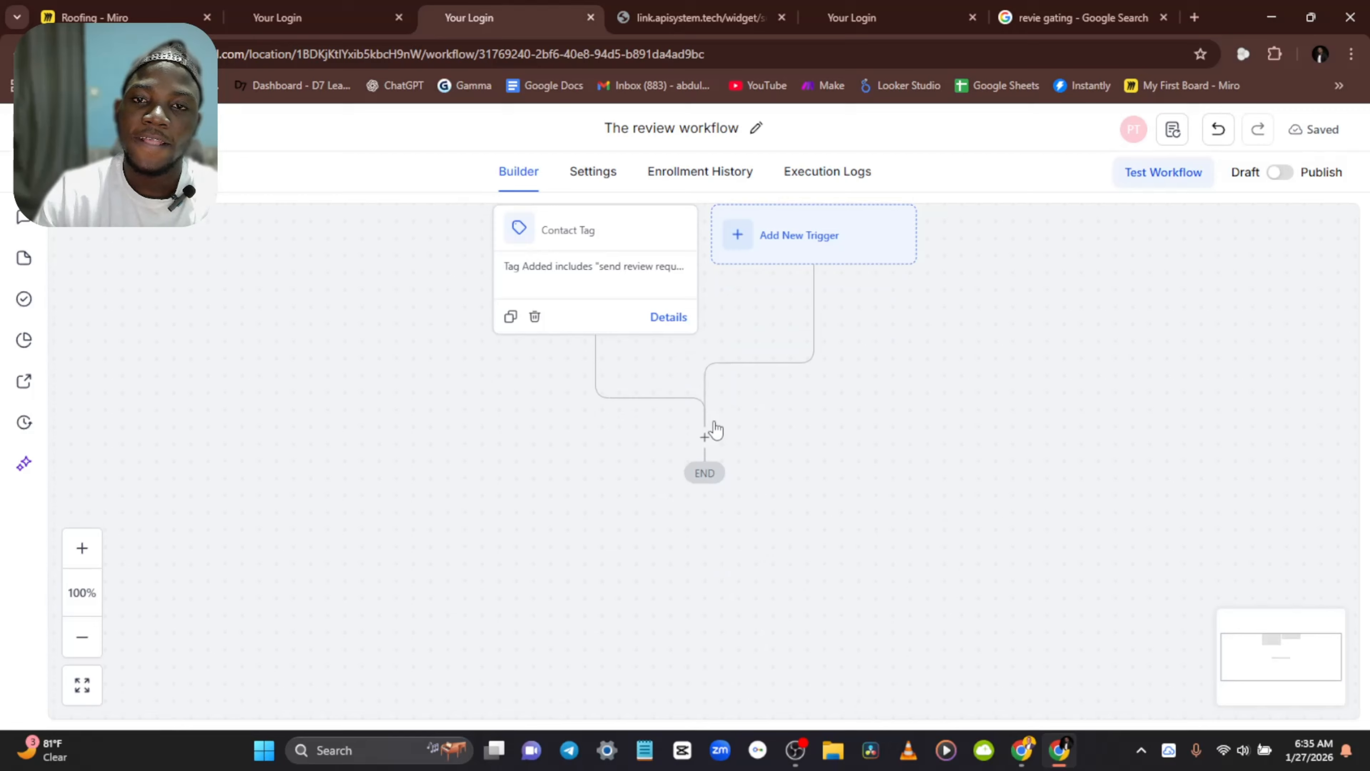
pyautogui.click(286, 8)
pyautogui.scroll(-5, 847, 585)
pyautogui.scroll(1, 725, 429)
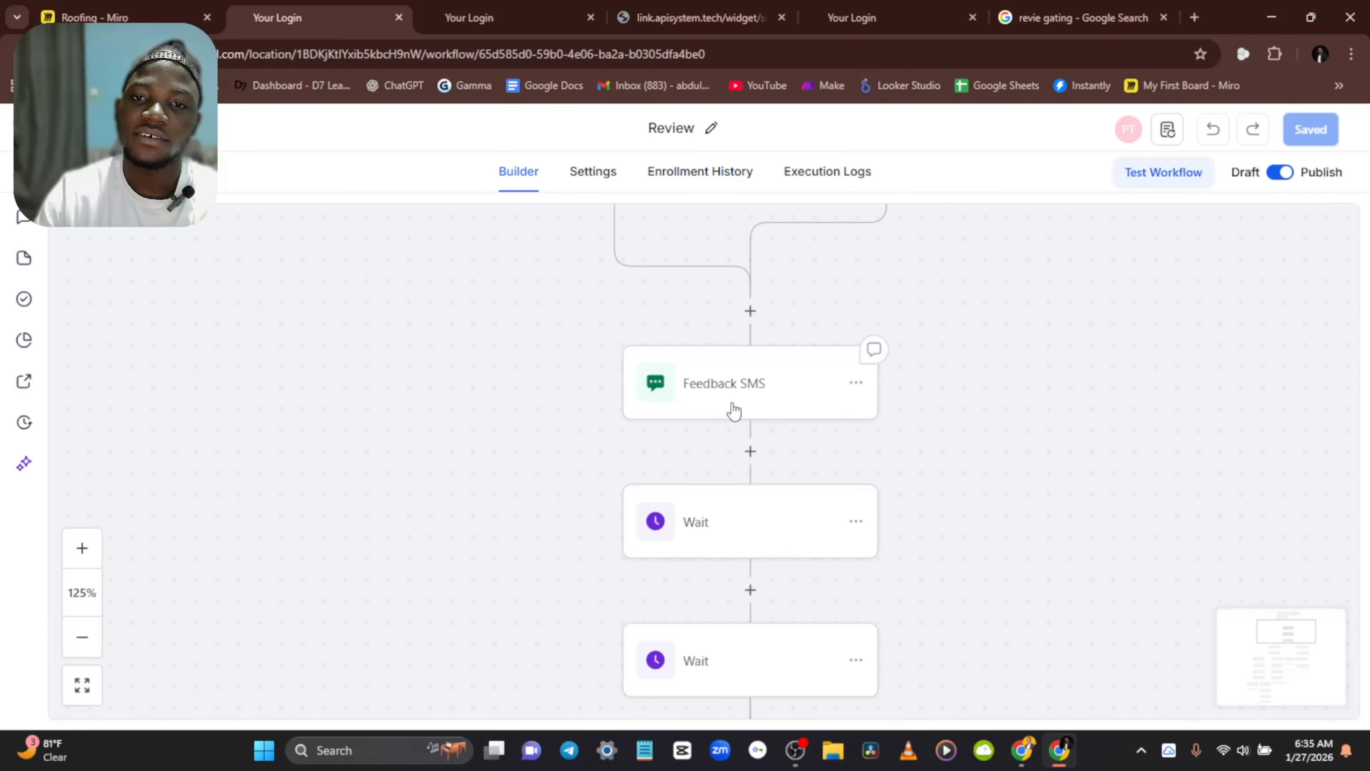
# Step: Return to The review workflow and insert a Send SMS action after the Contact Tag trigger
pyautogui.click(498, 12)
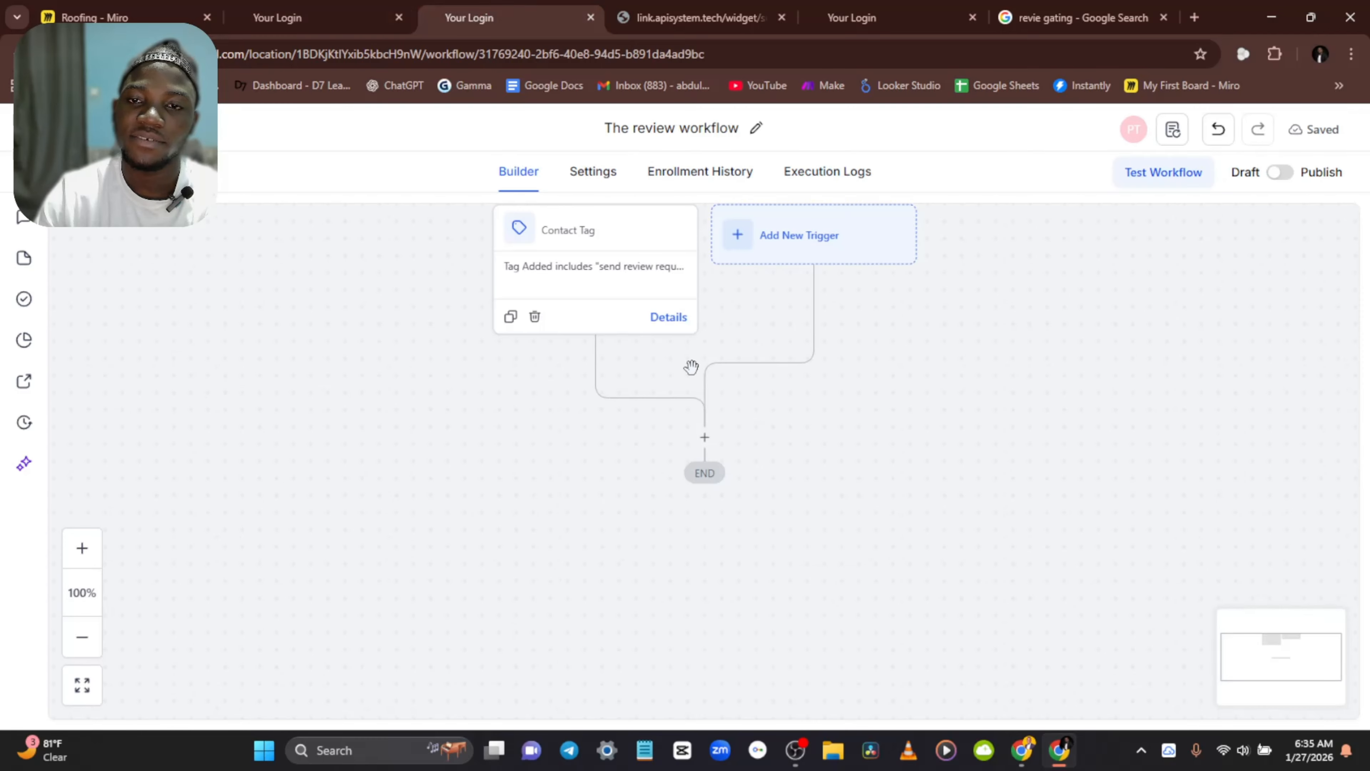
pyautogui.click(705, 437)
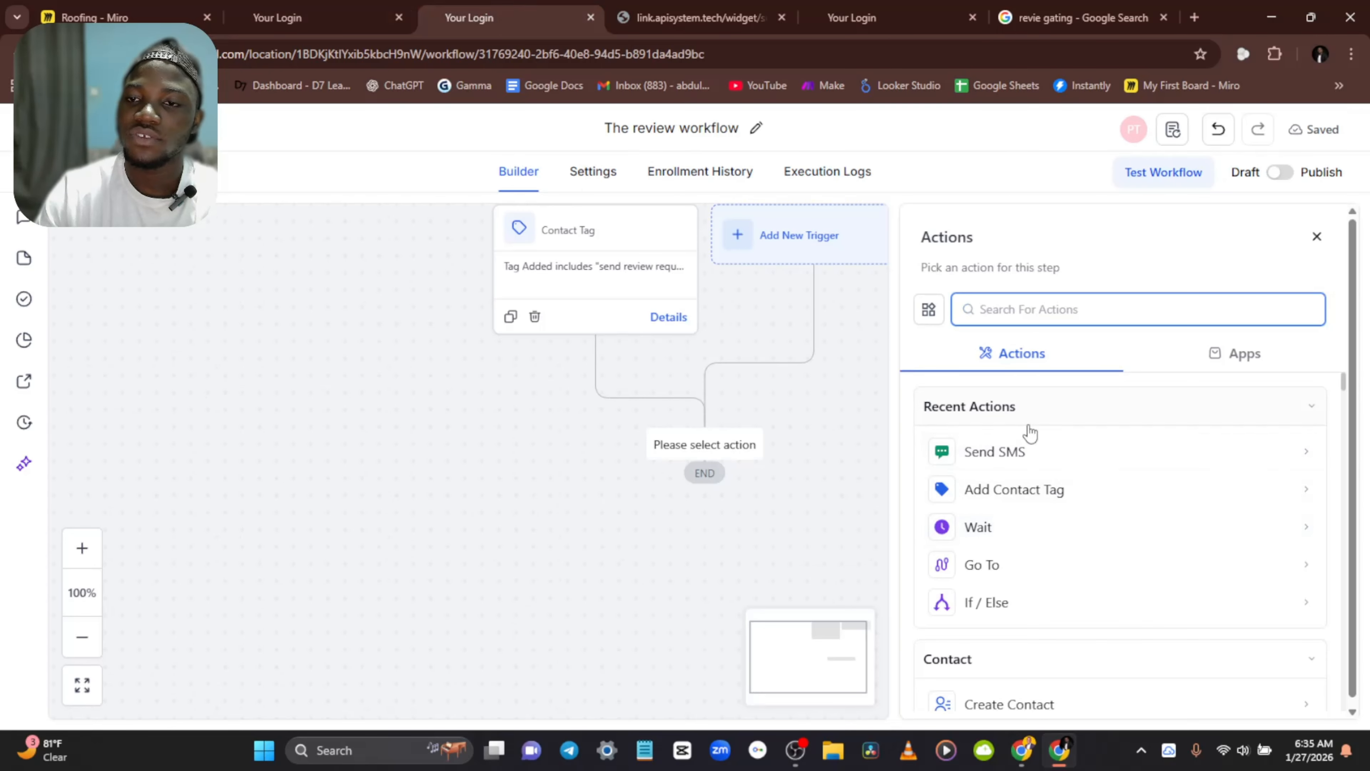
pyautogui.click(1020, 457)
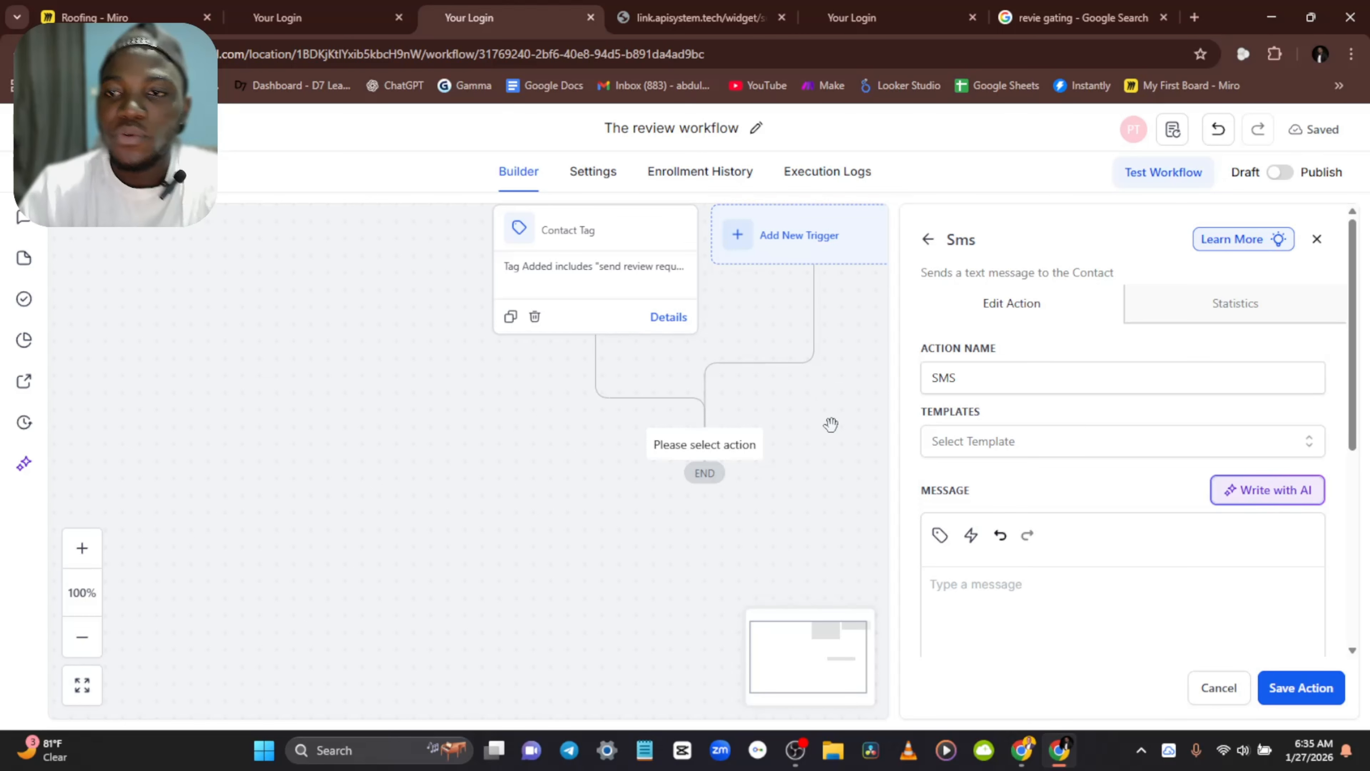
pyautogui.scroll(-3, 703, 468)
pyautogui.scroll(1, 694, 459)
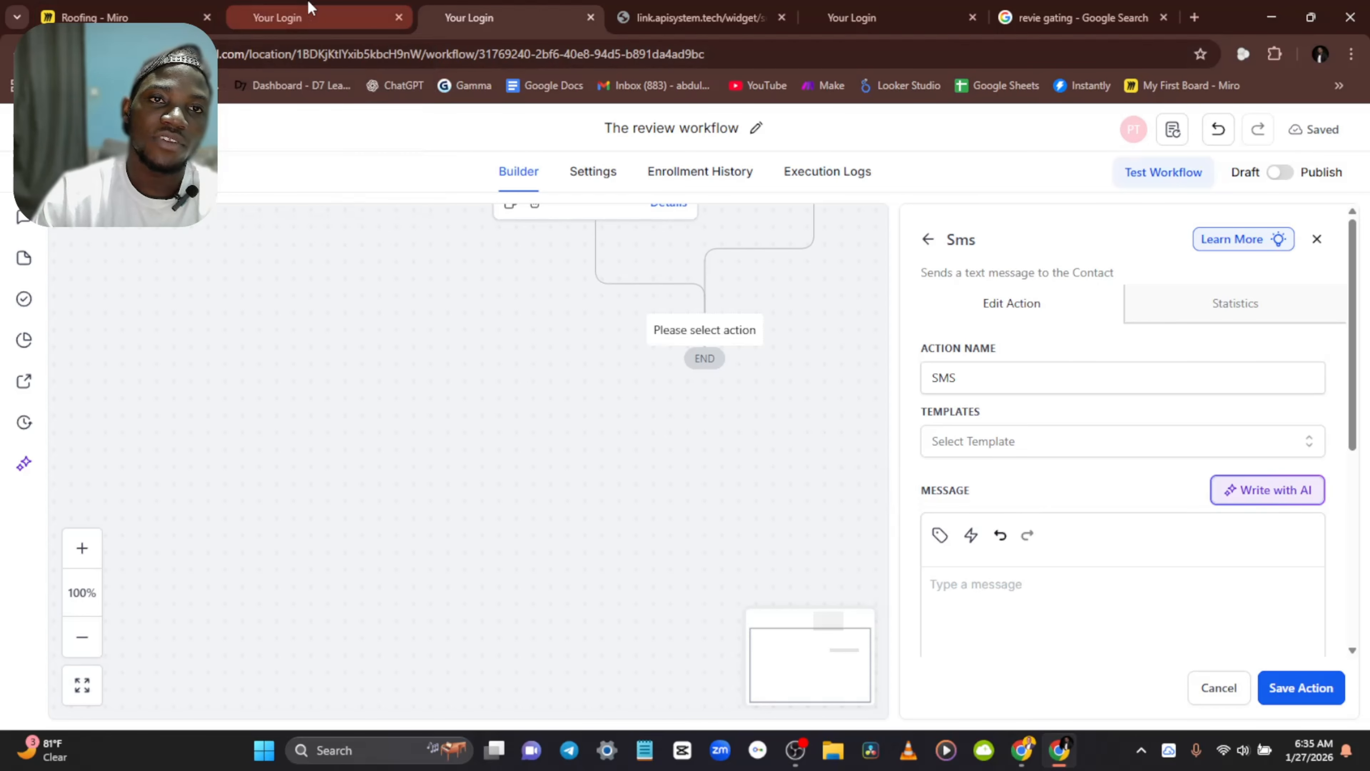
# Step: Open the Feedback SMS action in the existing Review workflow and copy its whole message
pyautogui.click(298, 16)
pyautogui.click(773, 396)
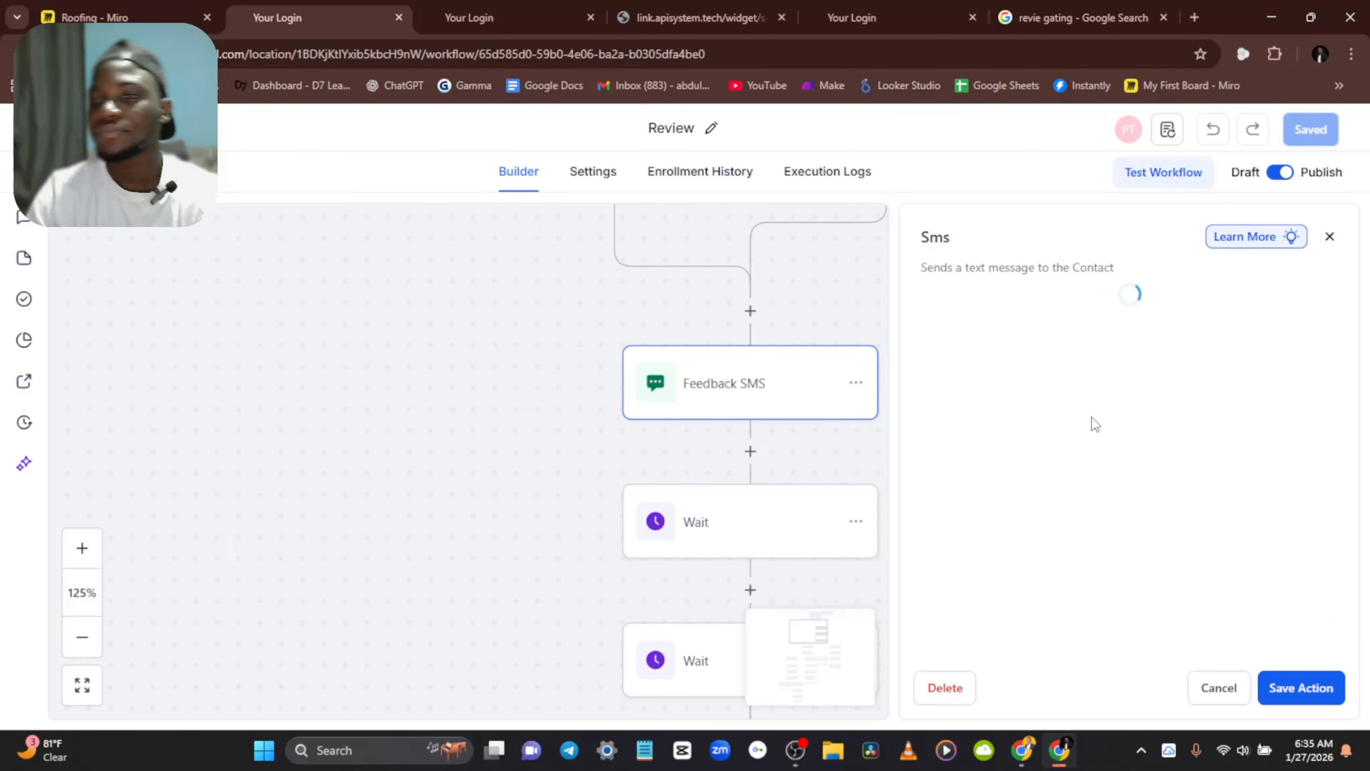
pyautogui.scroll(-3, 1060, 550)
pyautogui.scroll(-2, 1061, 553)
pyautogui.click(1045, 431)
pyautogui.hotkey('ctrl', 'a')
pyautogui.hotkey('ctrl', 'c')
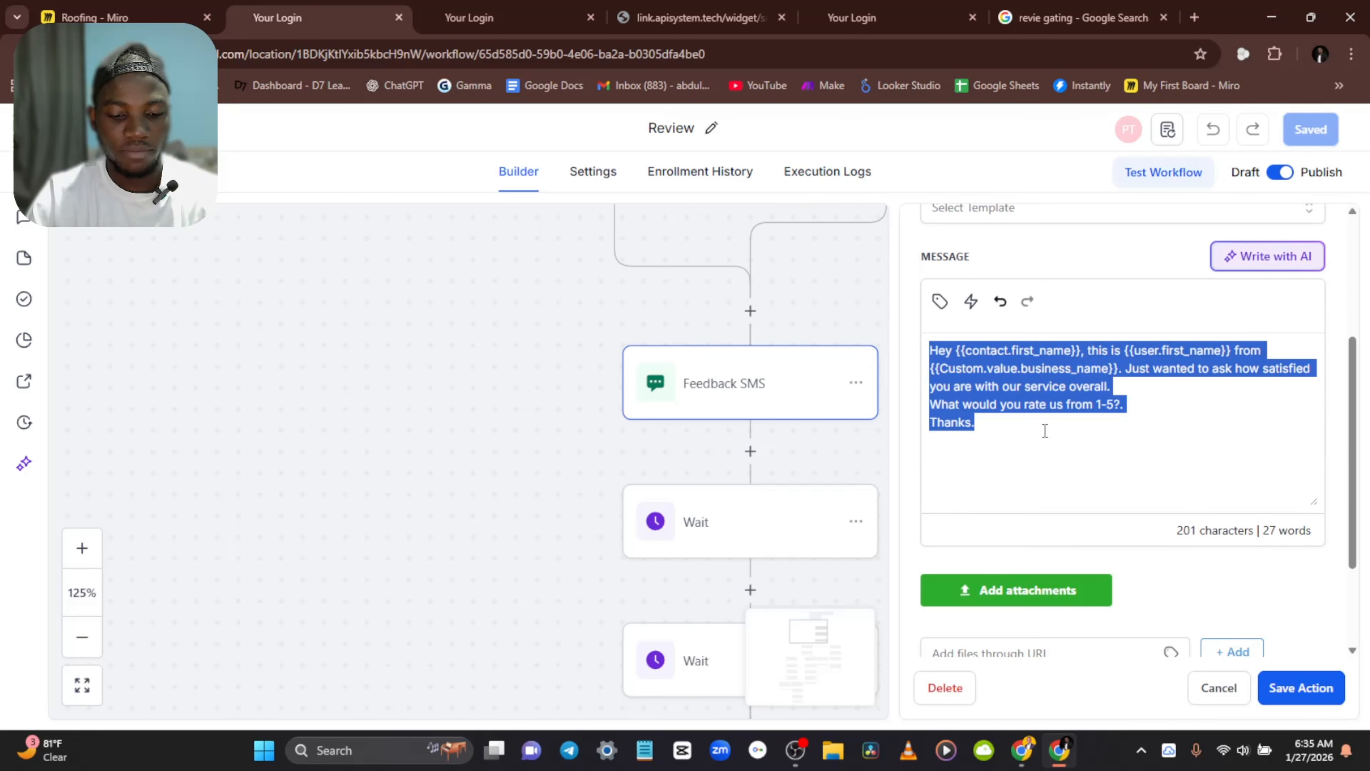
# Step: Paste the copied 1-5 rating request into the message of the new SMS action in The review workflow
pyautogui.click(469, 17)
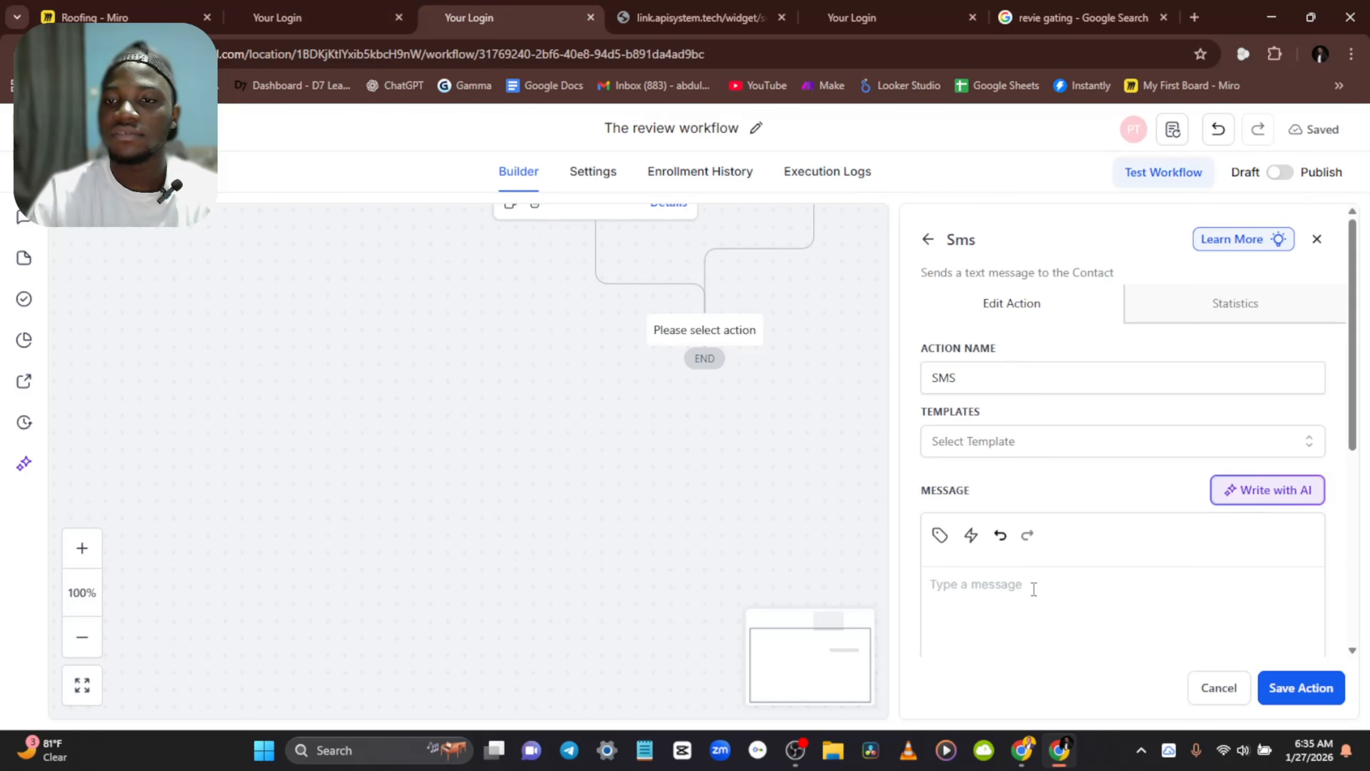
pyautogui.scroll(-3, 1033, 588)
pyautogui.click(1023, 415)
pyautogui.hotkey('ctrl', 'v')
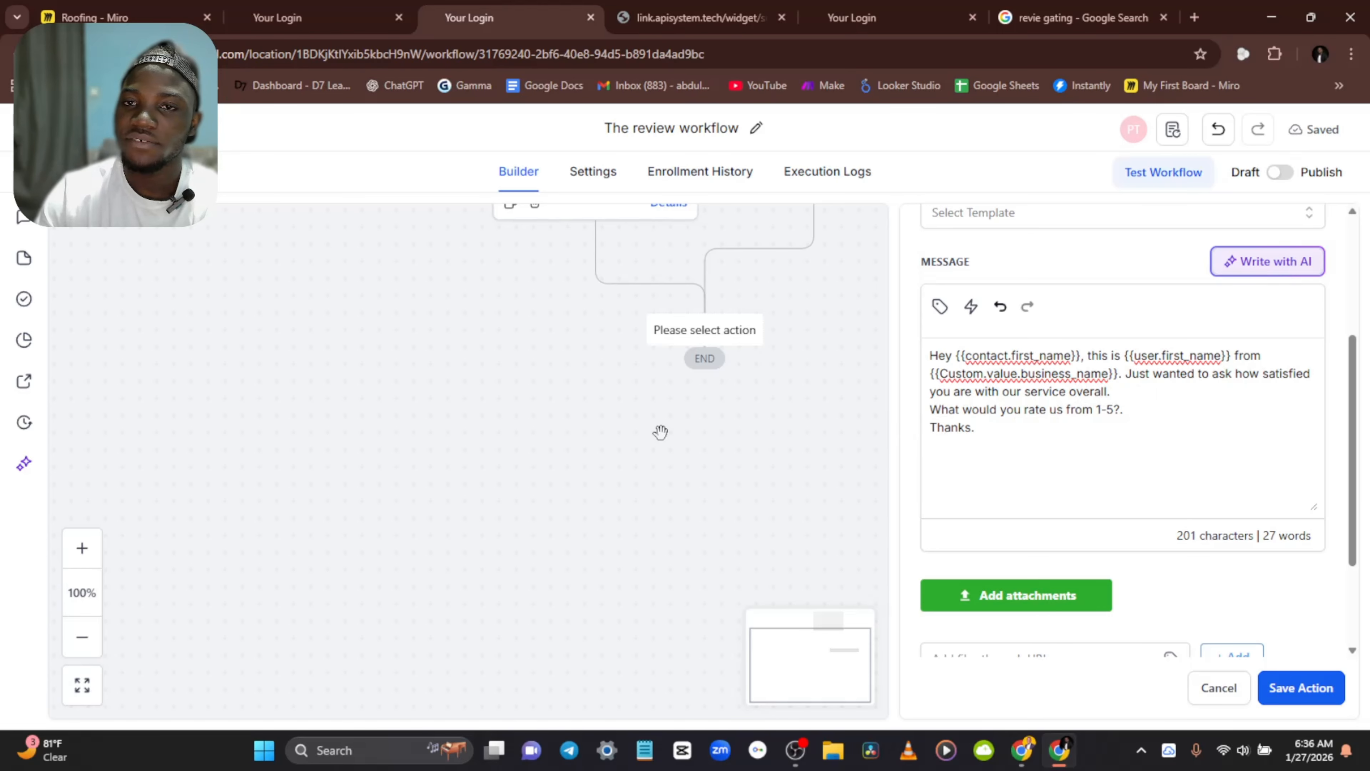
# Step: Name the new SMS action "Review Request SMS" and save it
pyautogui.scroll(3, 660, 431)
pyautogui.scroll(4, 1047, 411)
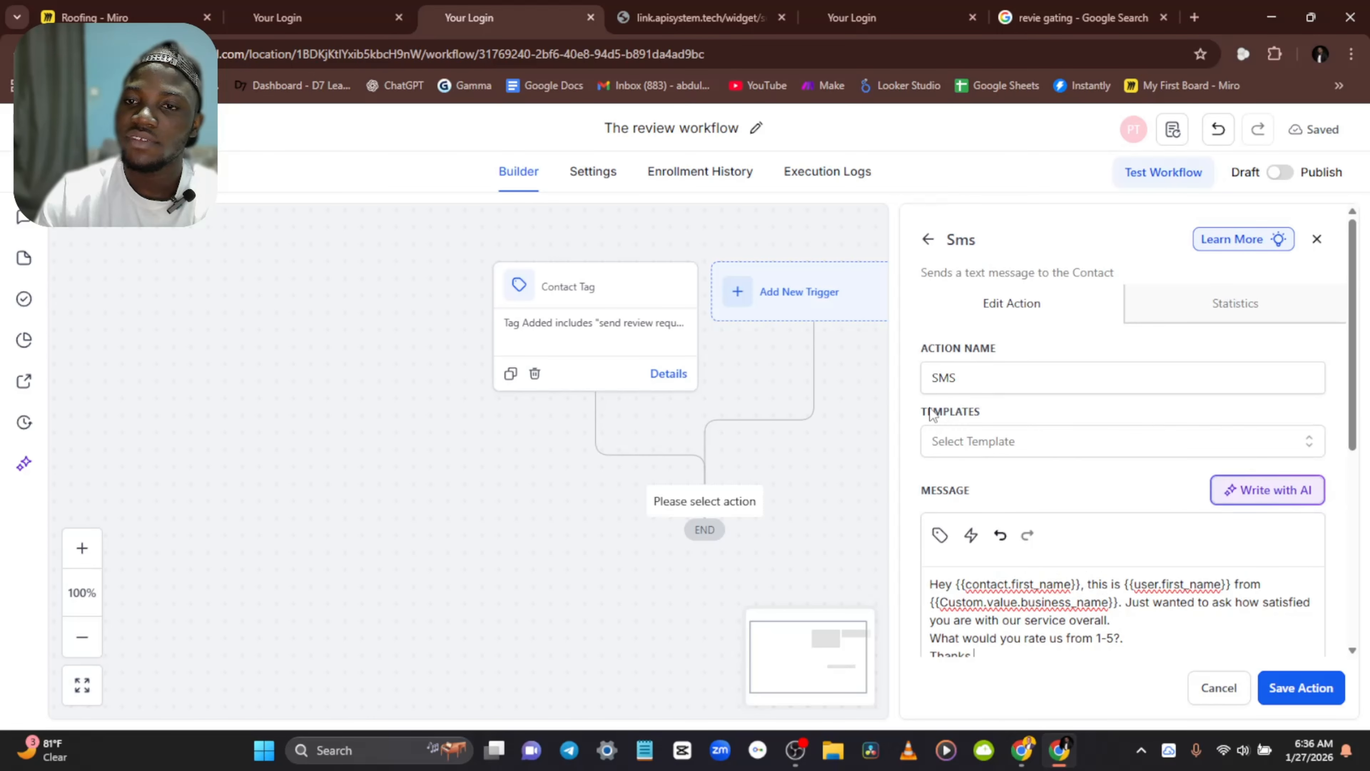
pyautogui.click(932, 379)
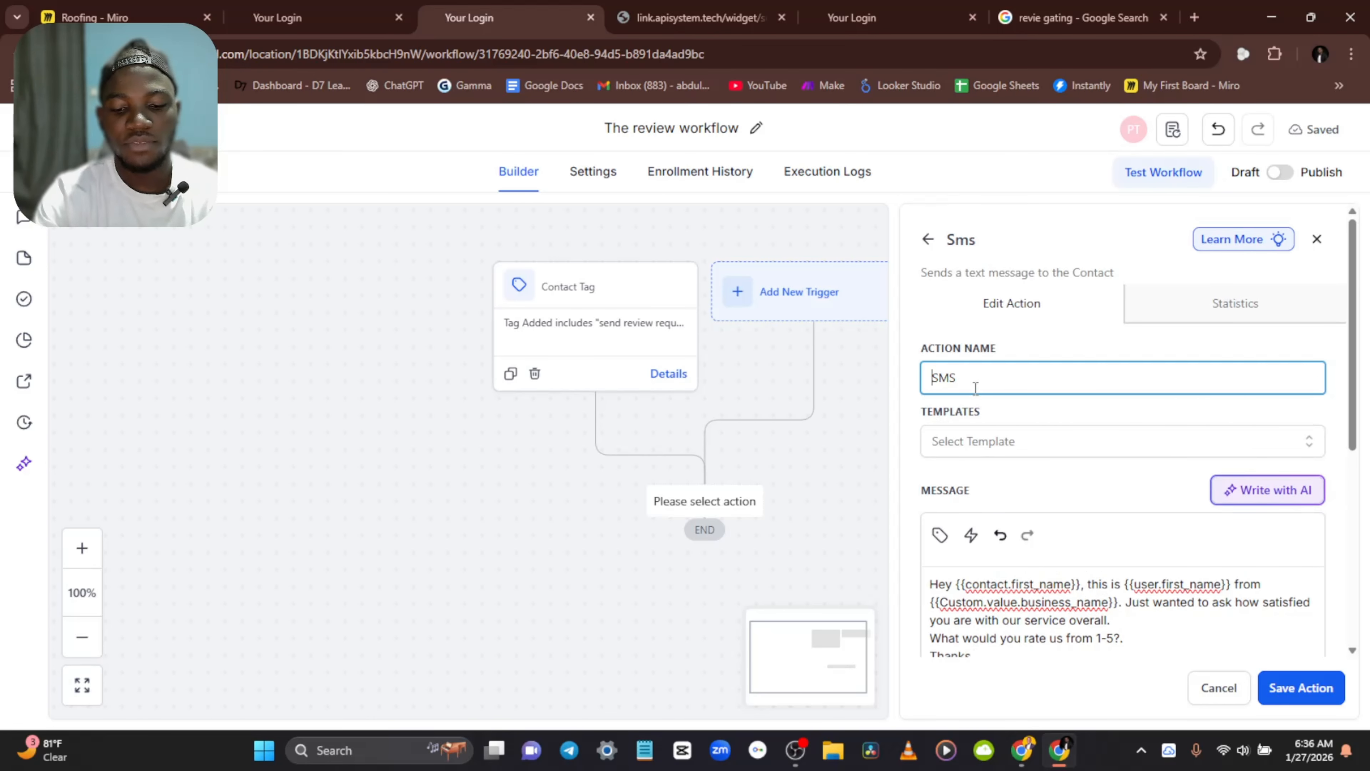
pyautogui.write('Review')
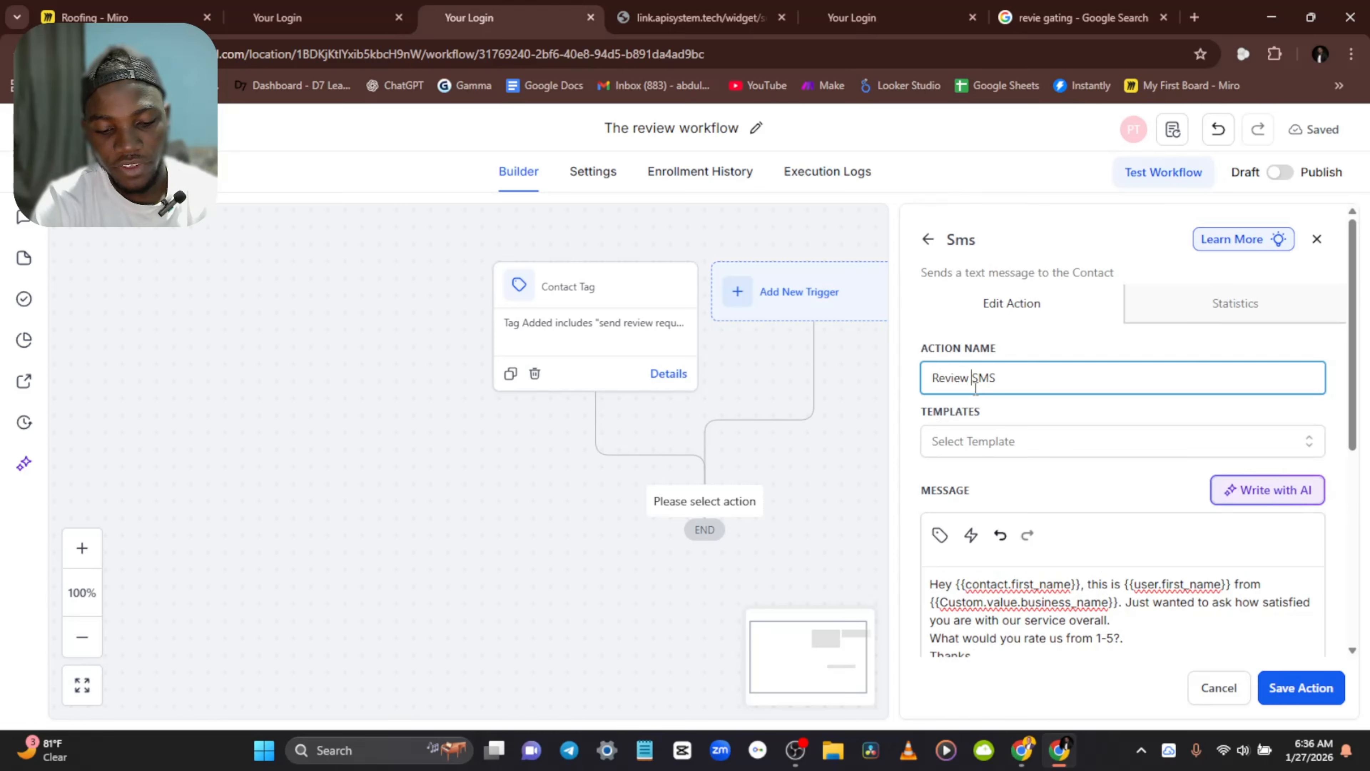
pyautogui.write(' Req')
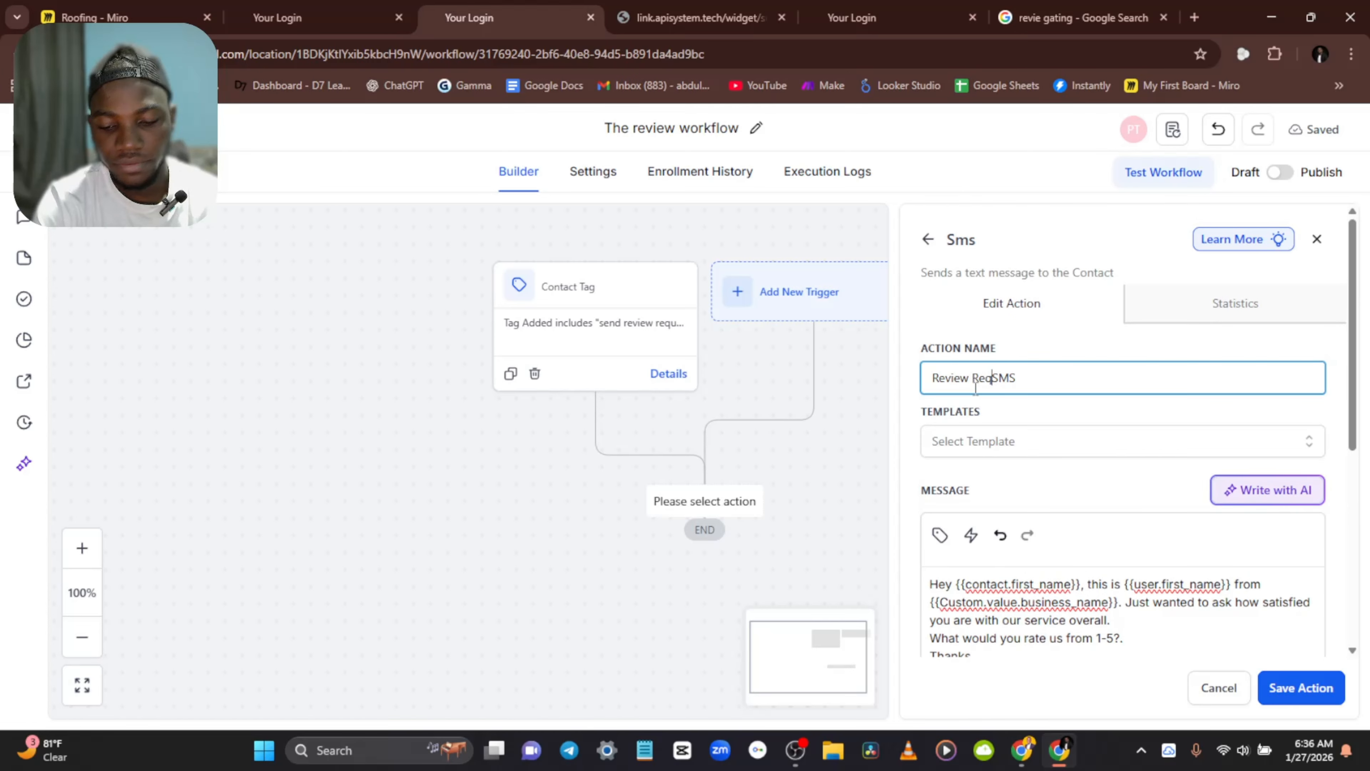
pyautogui.write('uest')
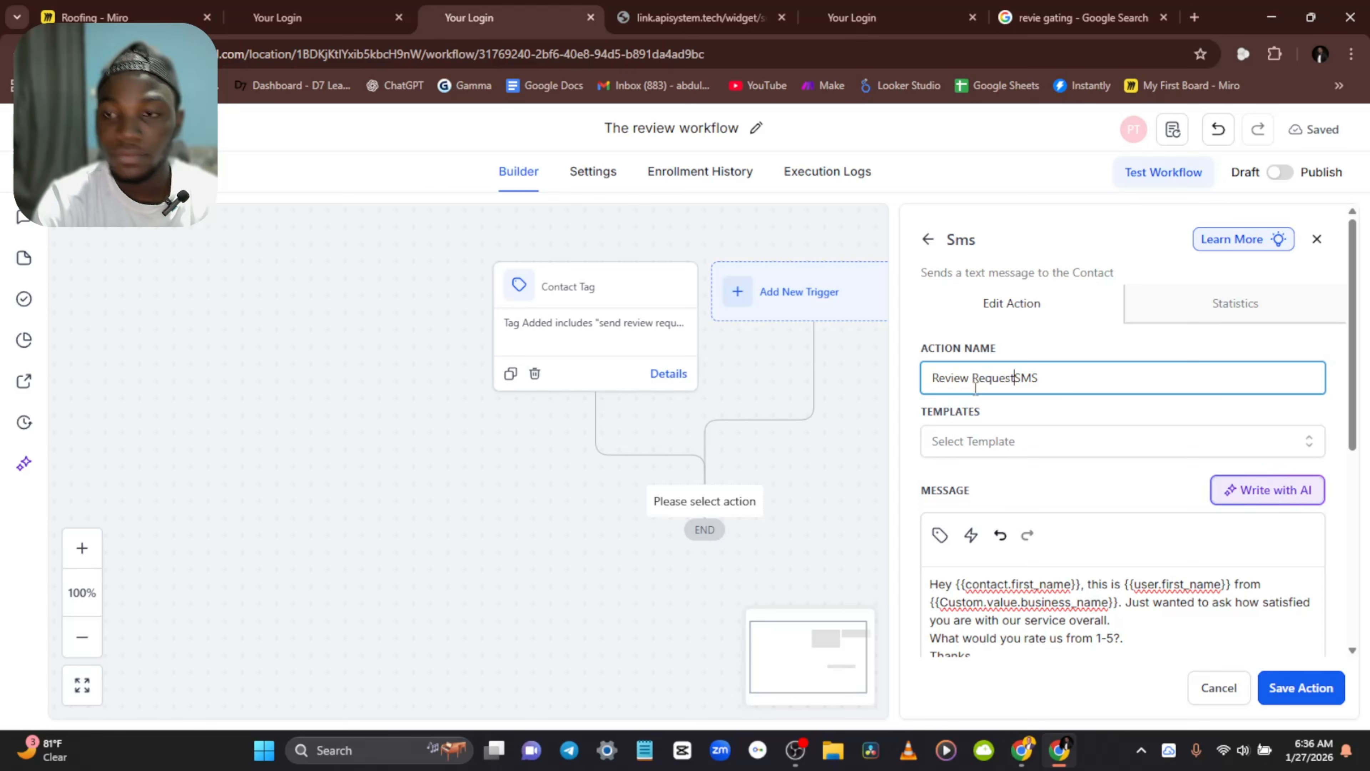
pyautogui.click(1301, 687)
# Step: Reopen the Review Request SMS action and review its message wording, placeholders and 1-5 rating question
pyautogui.click(712, 444)
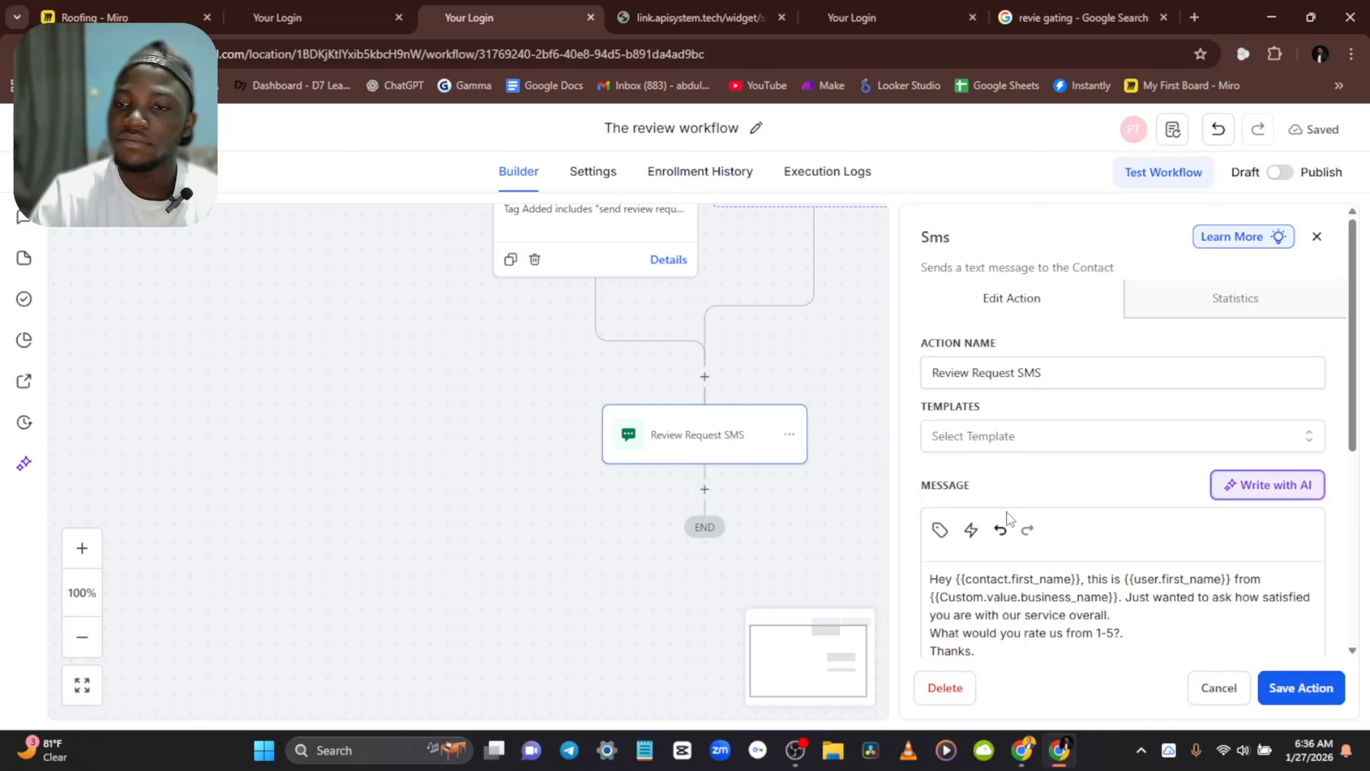
pyautogui.scroll(-5, 1012, 401)
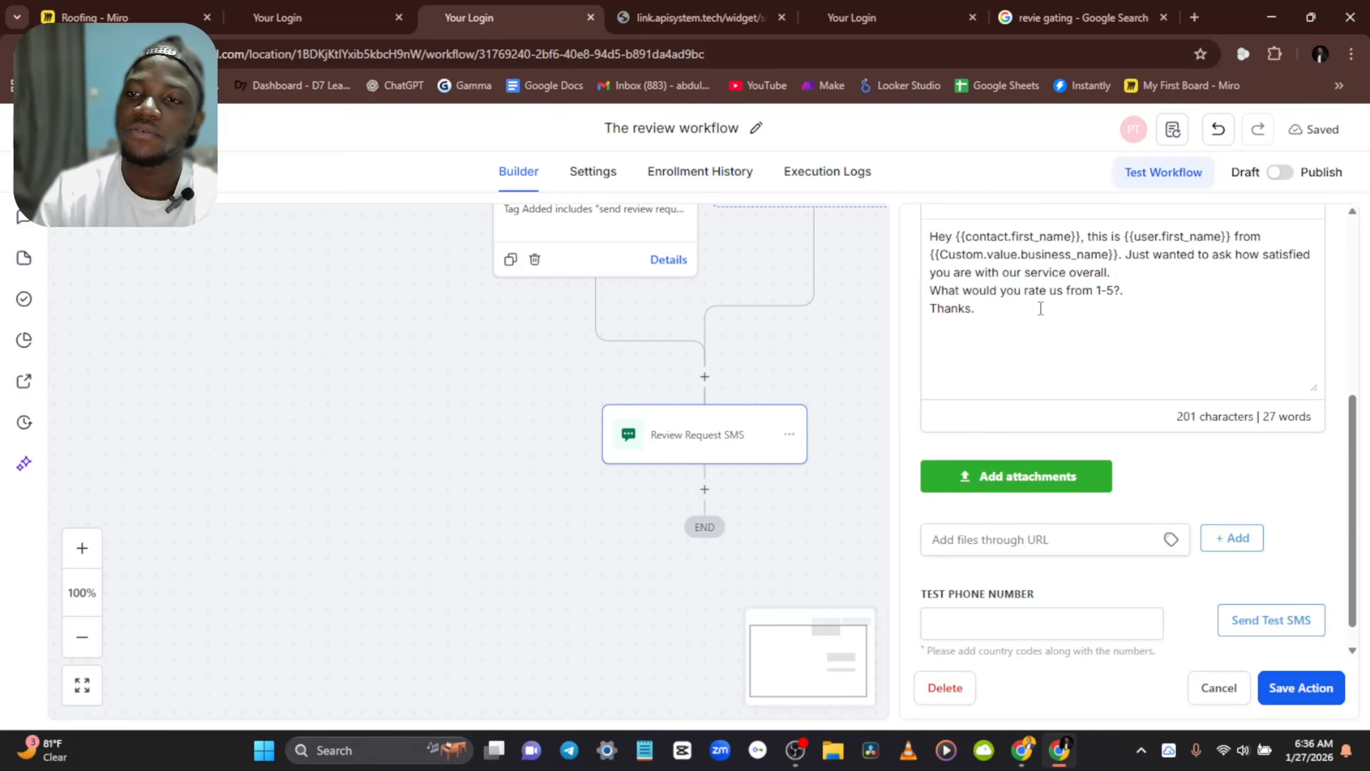
pyautogui.scroll(5, 1085, 378)
pyautogui.scroll(-5, 1093, 398)
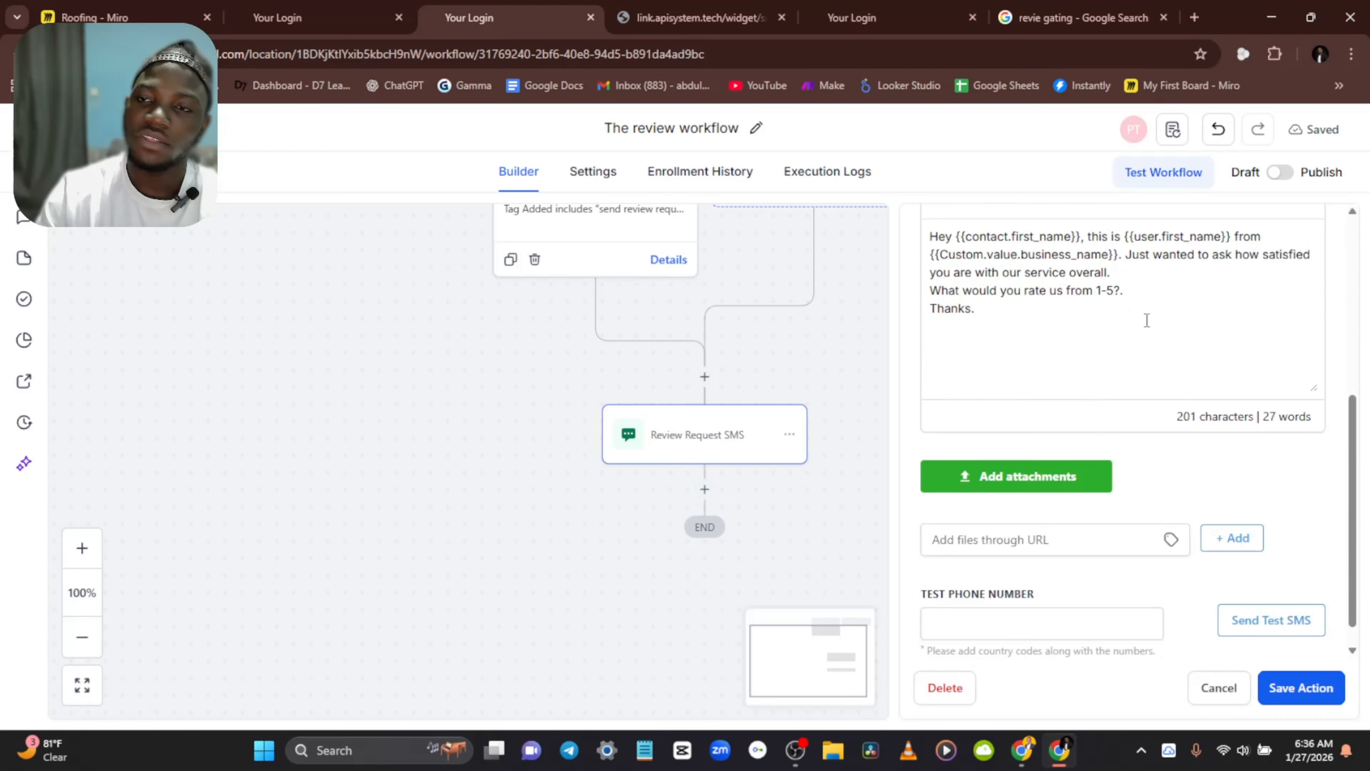
pyautogui.scroll(2, 987, 378)
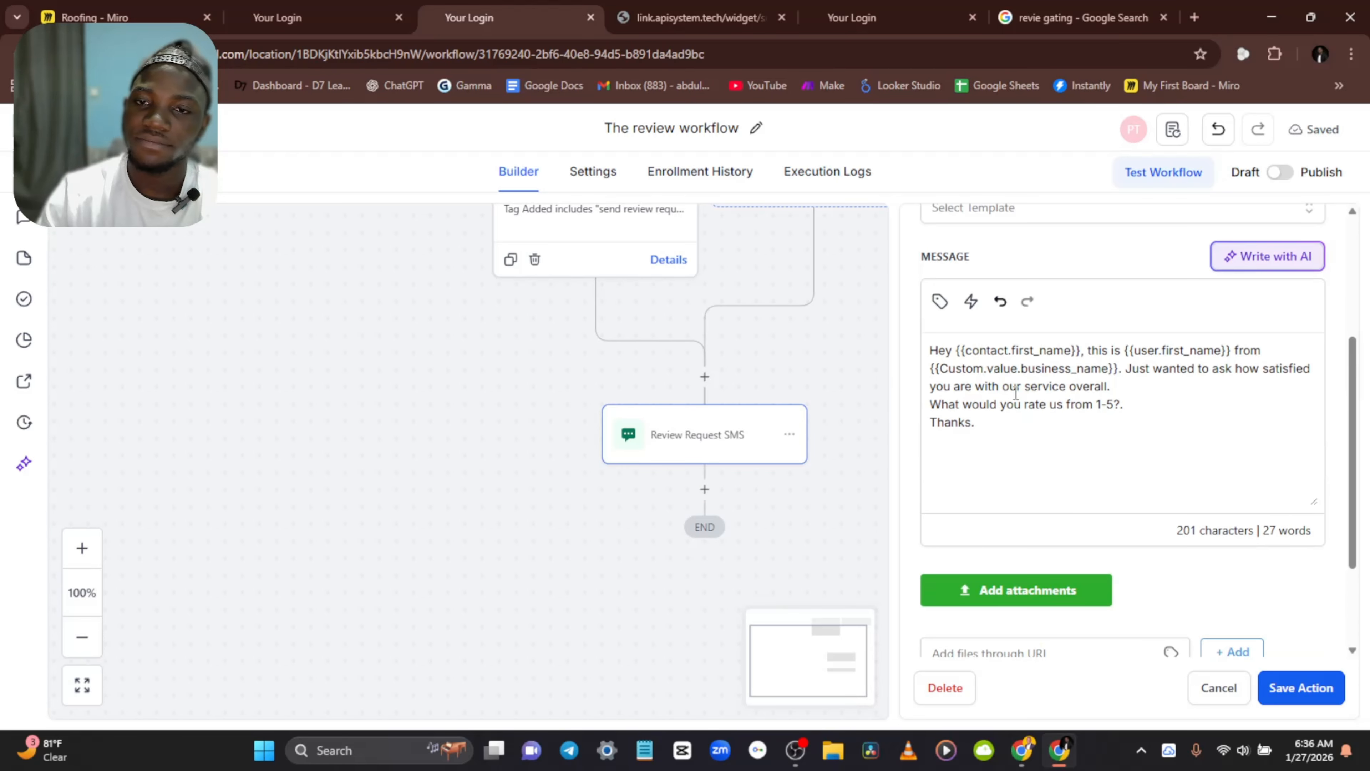
pyautogui.scroll(-2, 646, 483)
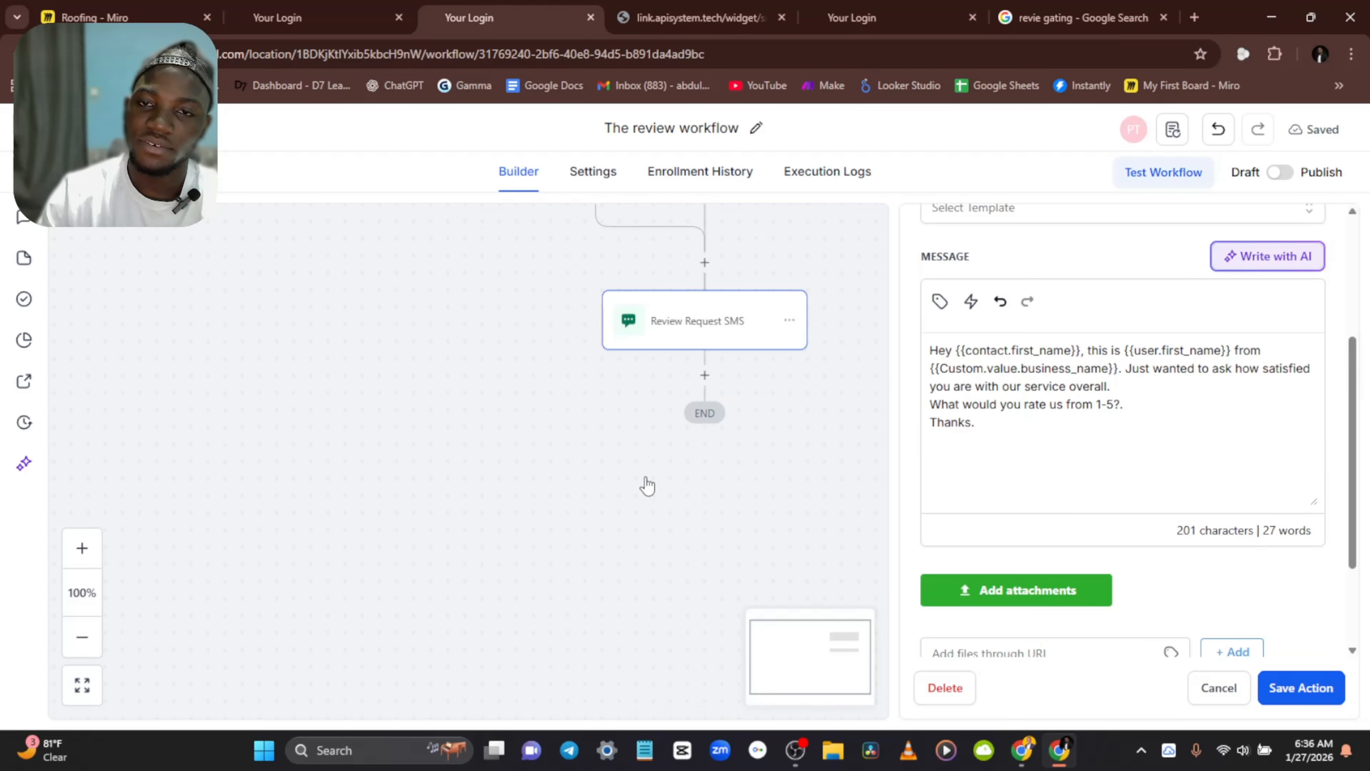
pyautogui.rightClick(503, 481)
pyautogui.hscroll(2, 432, 453)
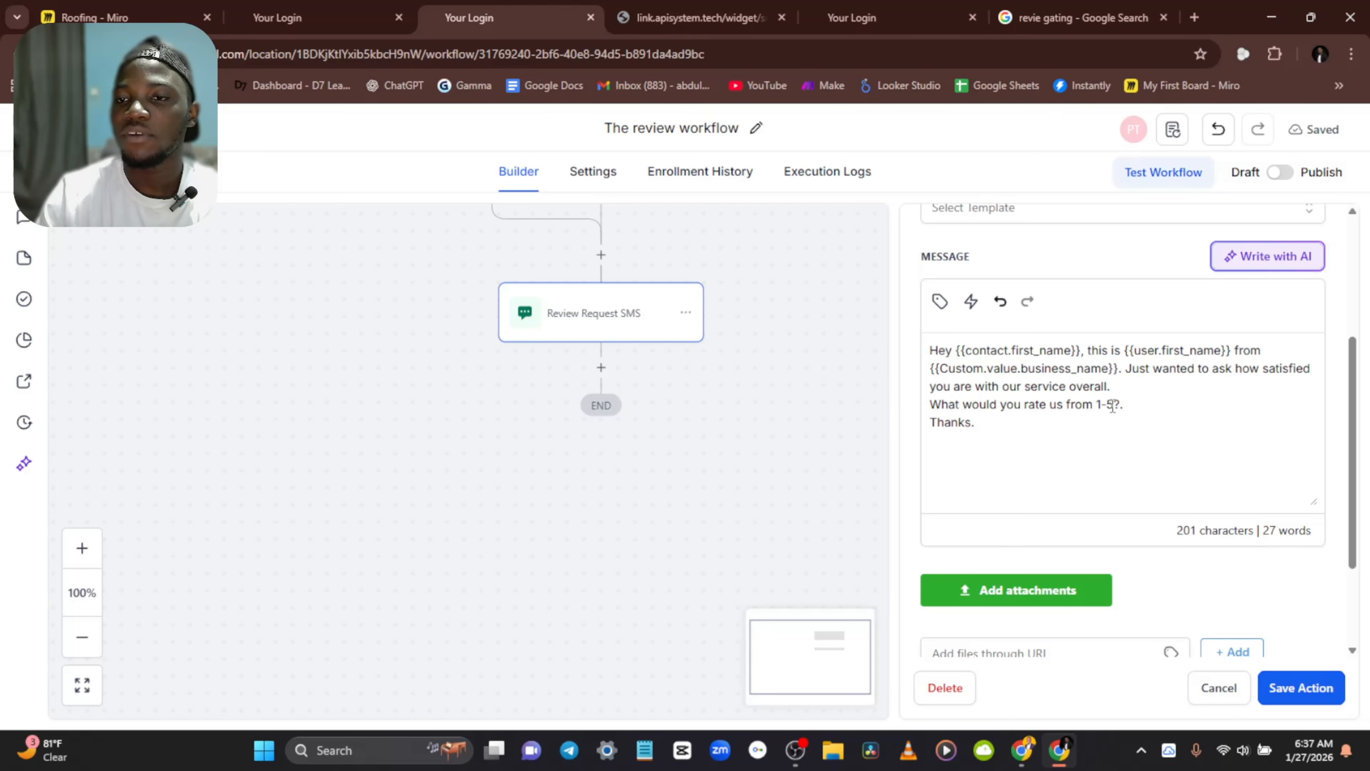
# Step: Add a Wait action with a 3-minute time delay after the Review Request SMS, save it and check its settings
pyautogui.click(1301, 692)
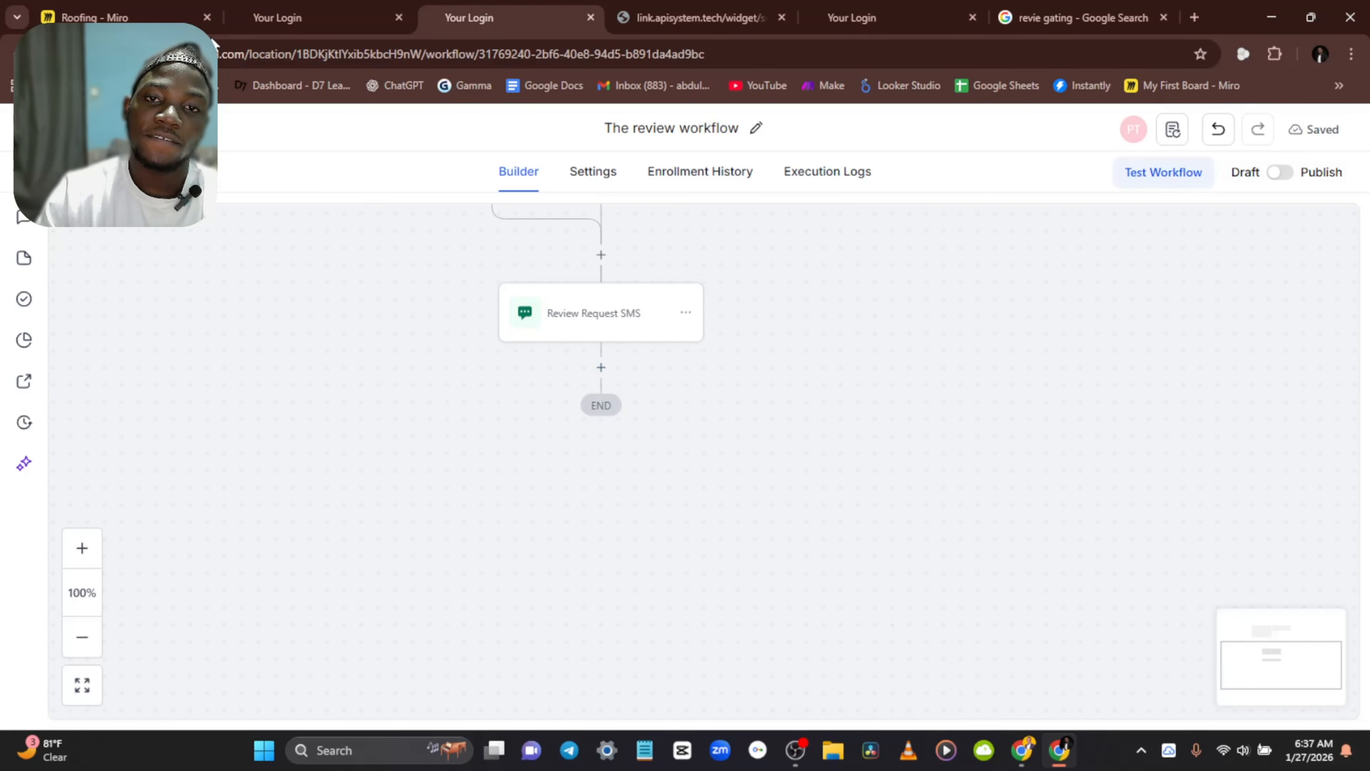
pyautogui.click(306, 18)
pyautogui.click(427, 20)
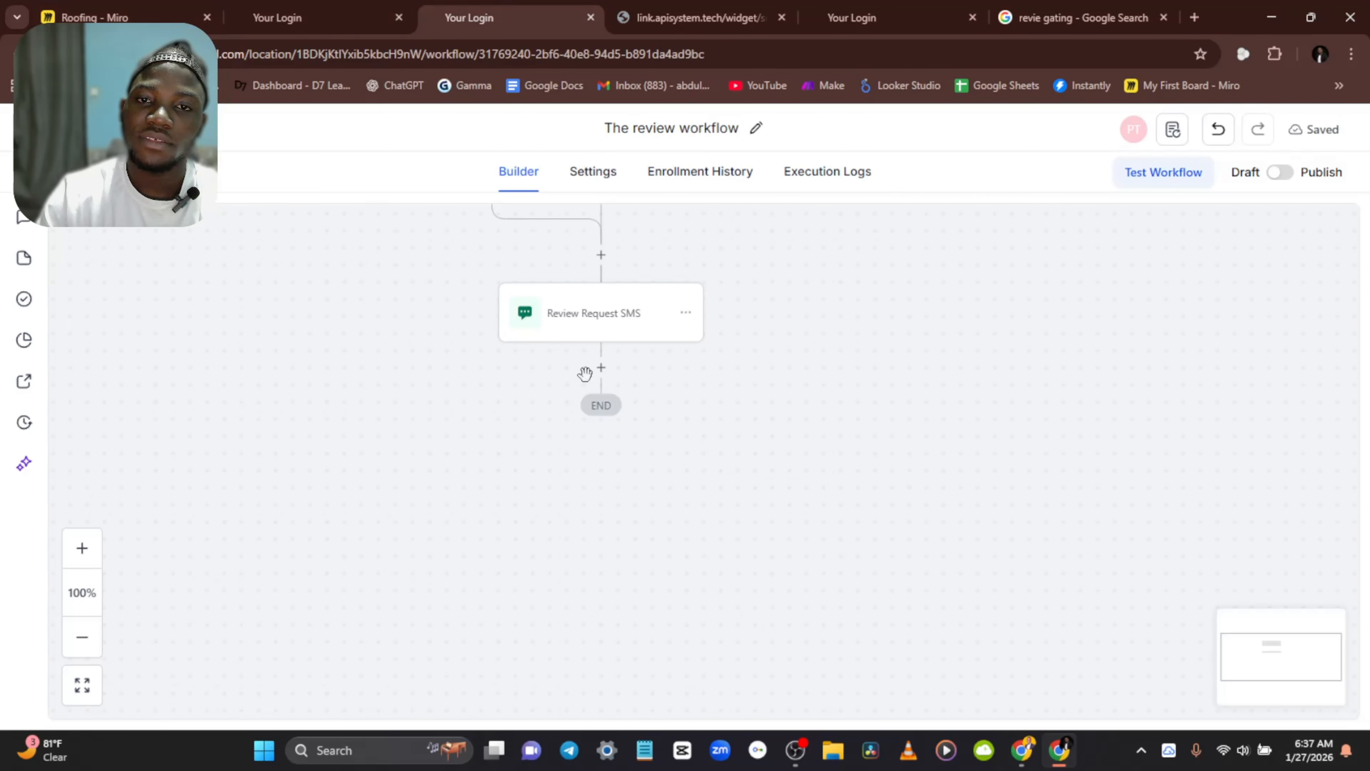
pyautogui.click(601, 368)
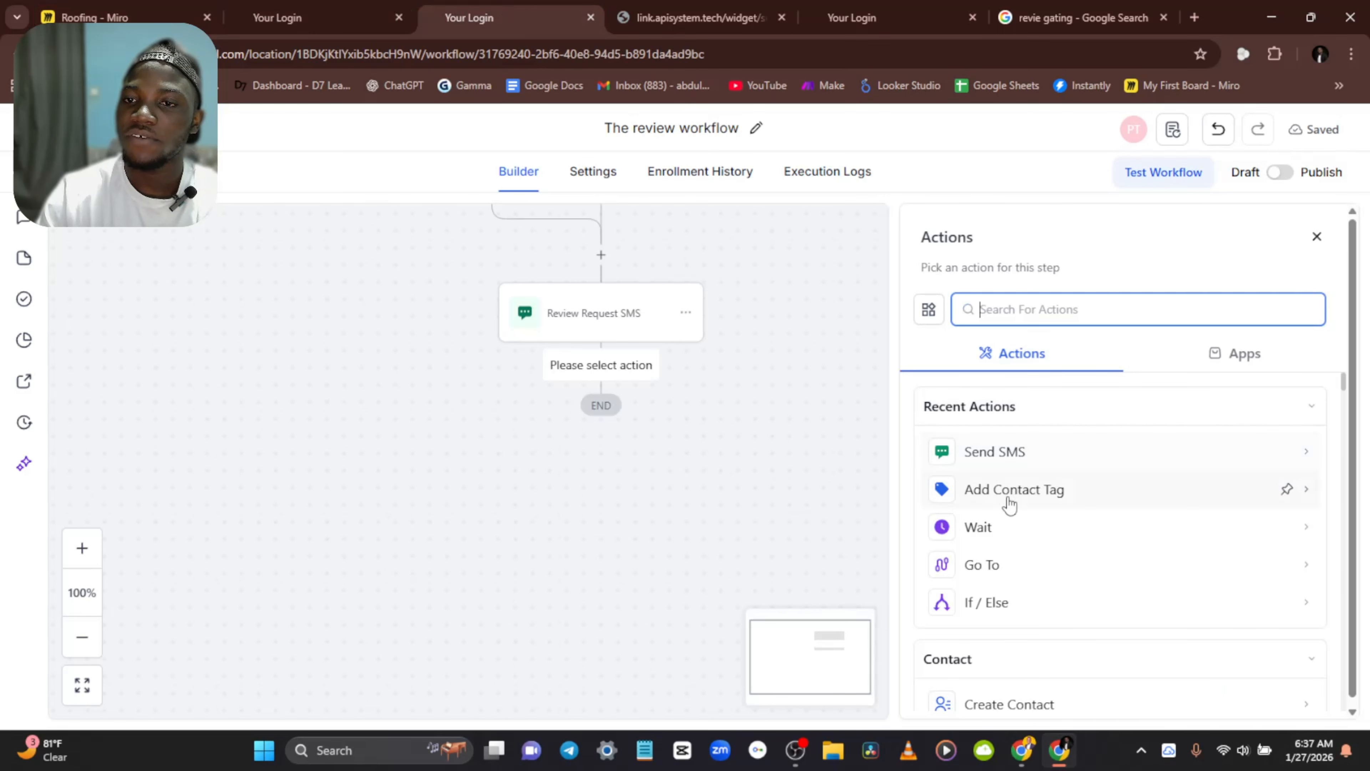
pyautogui.click(1033, 528)
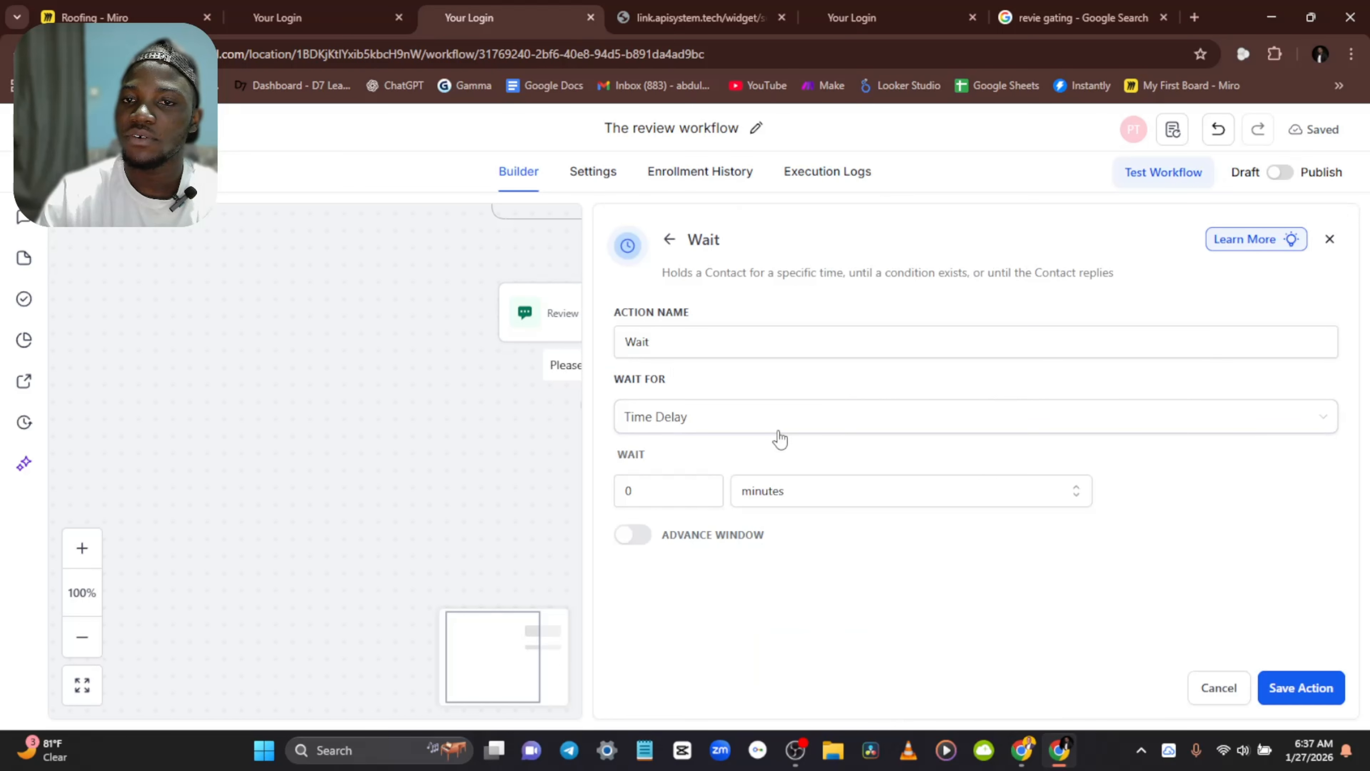
pyautogui.click(705, 487)
pyautogui.click(706, 487)
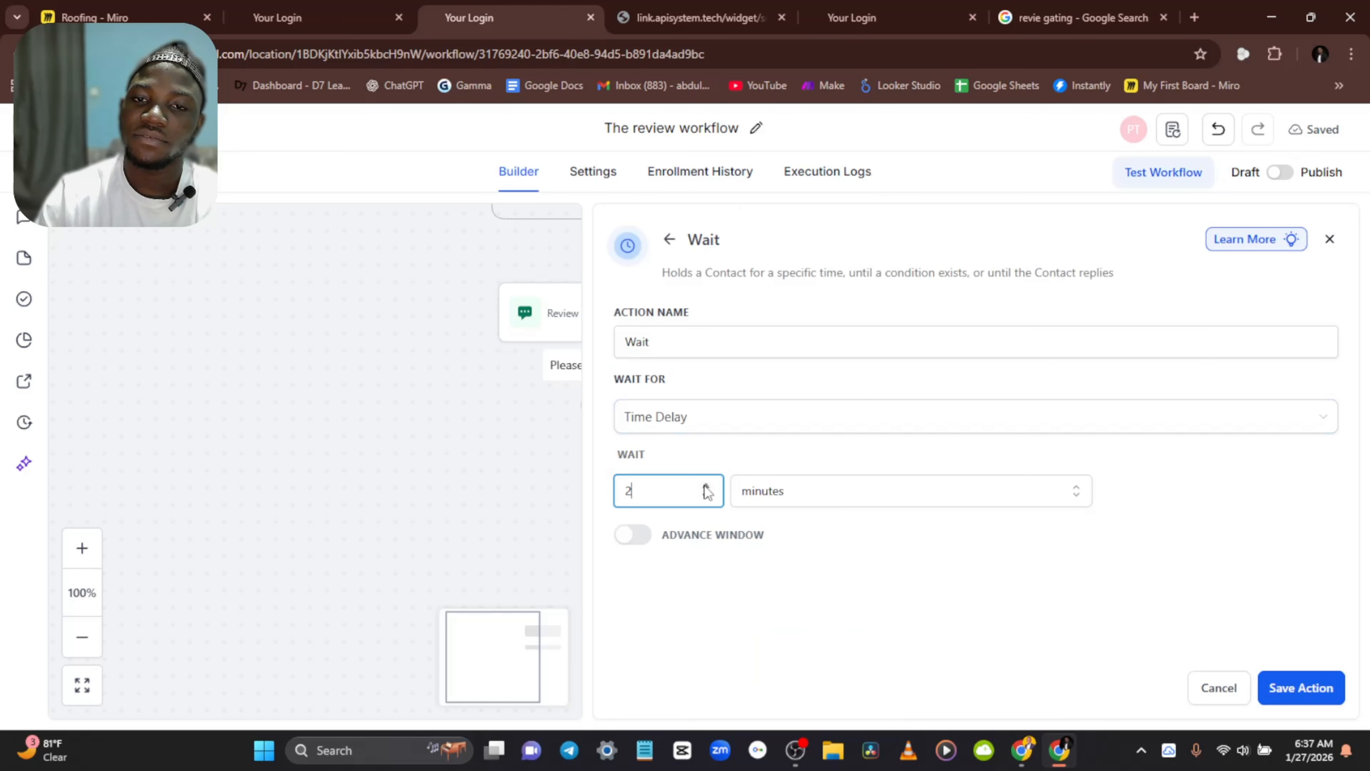
pyautogui.click(1289, 688)
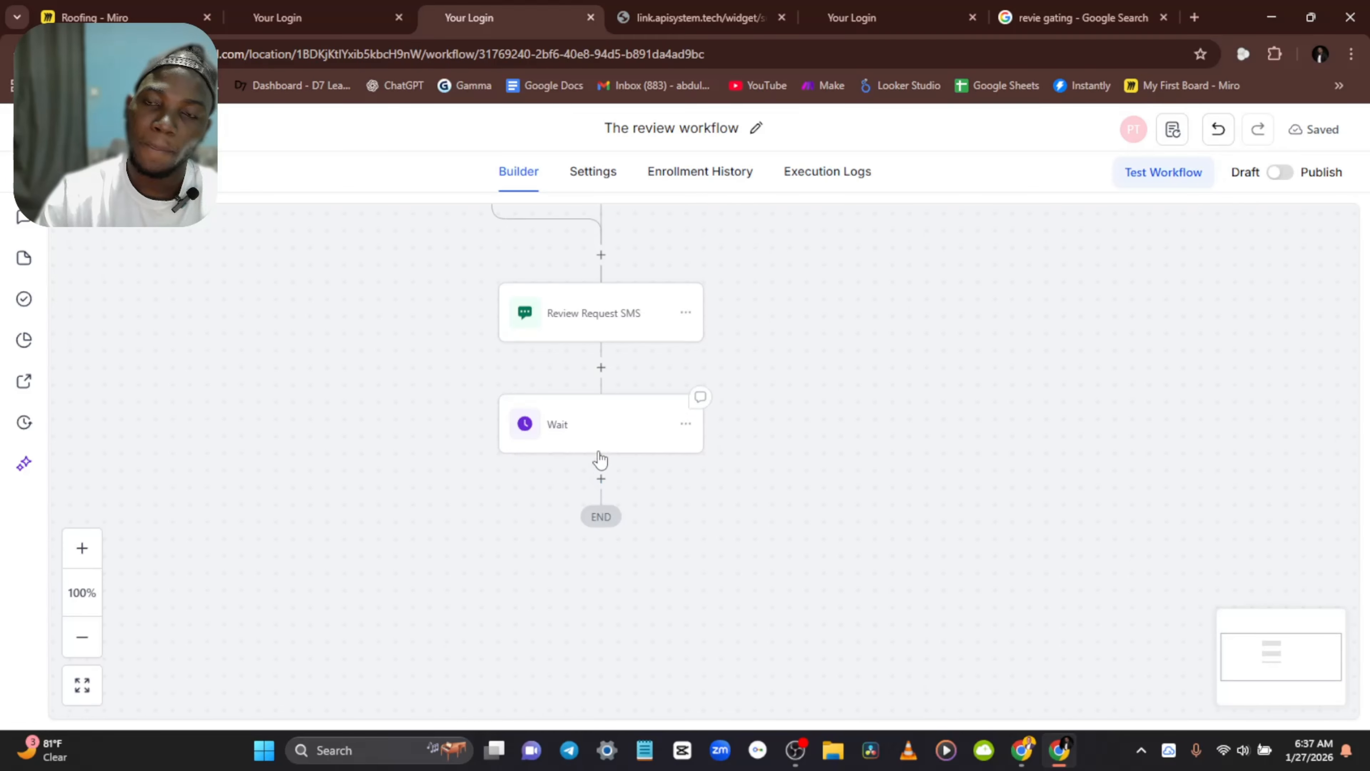
pyautogui.click(568, 430)
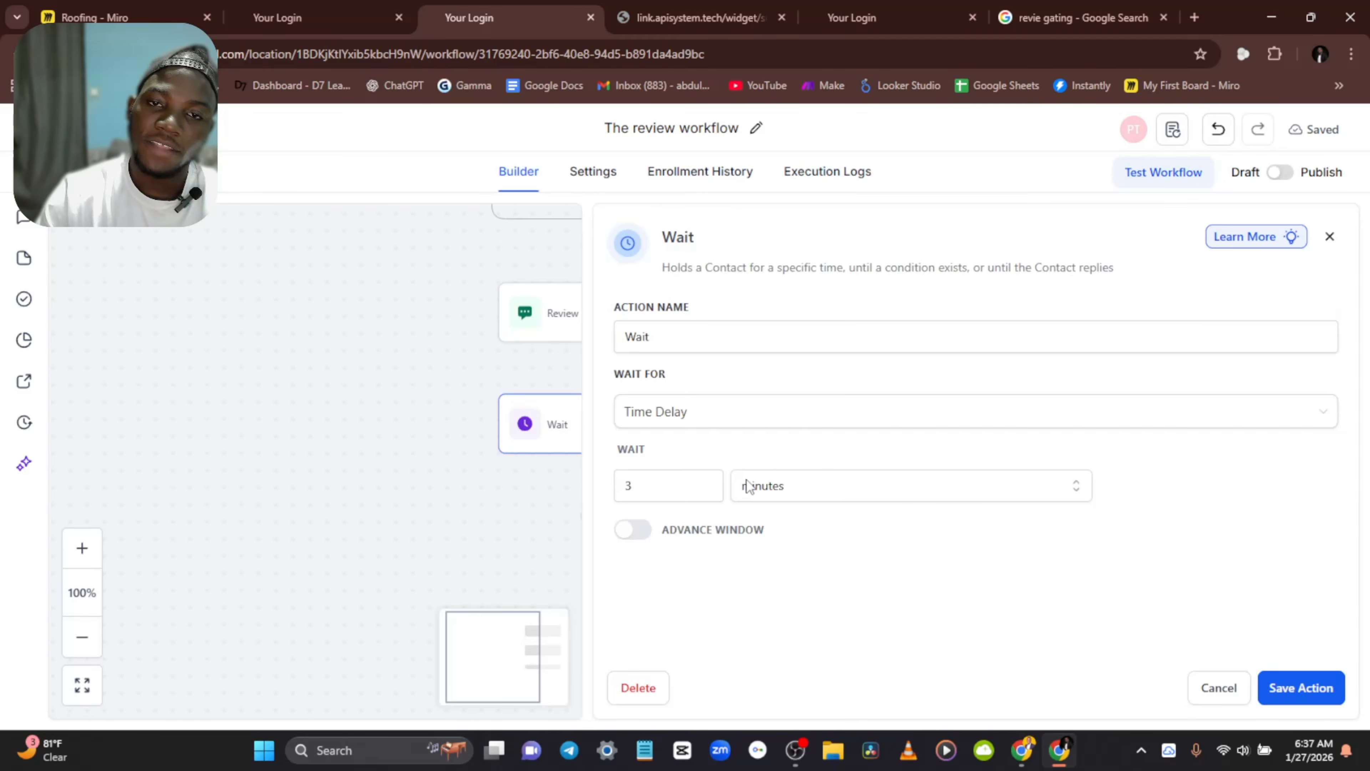
pyautogui.click(1219, 687)
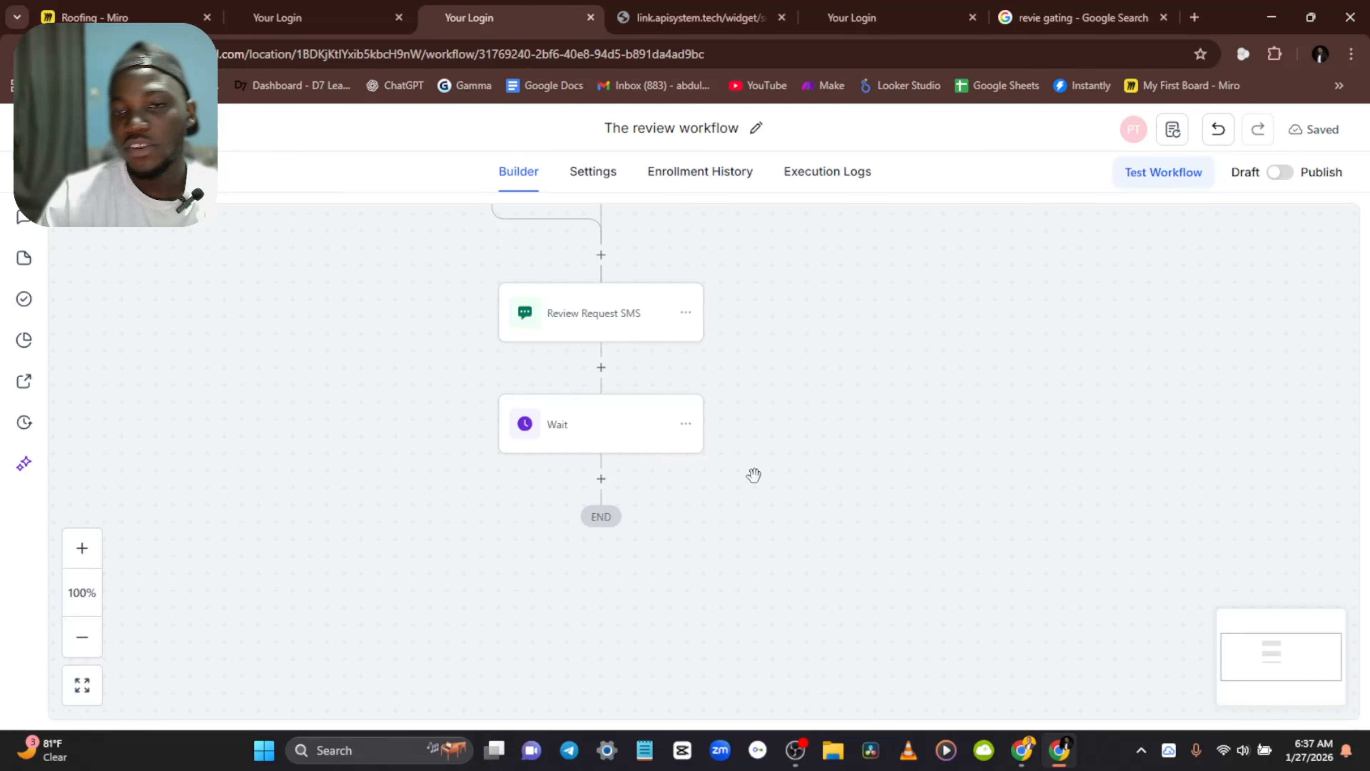
# Step: Add a second Wait action that waits for a contact reply to the Review Request SMS, and save it
pyautogui.click(601, 478)
pyautogui.click(979, 452)
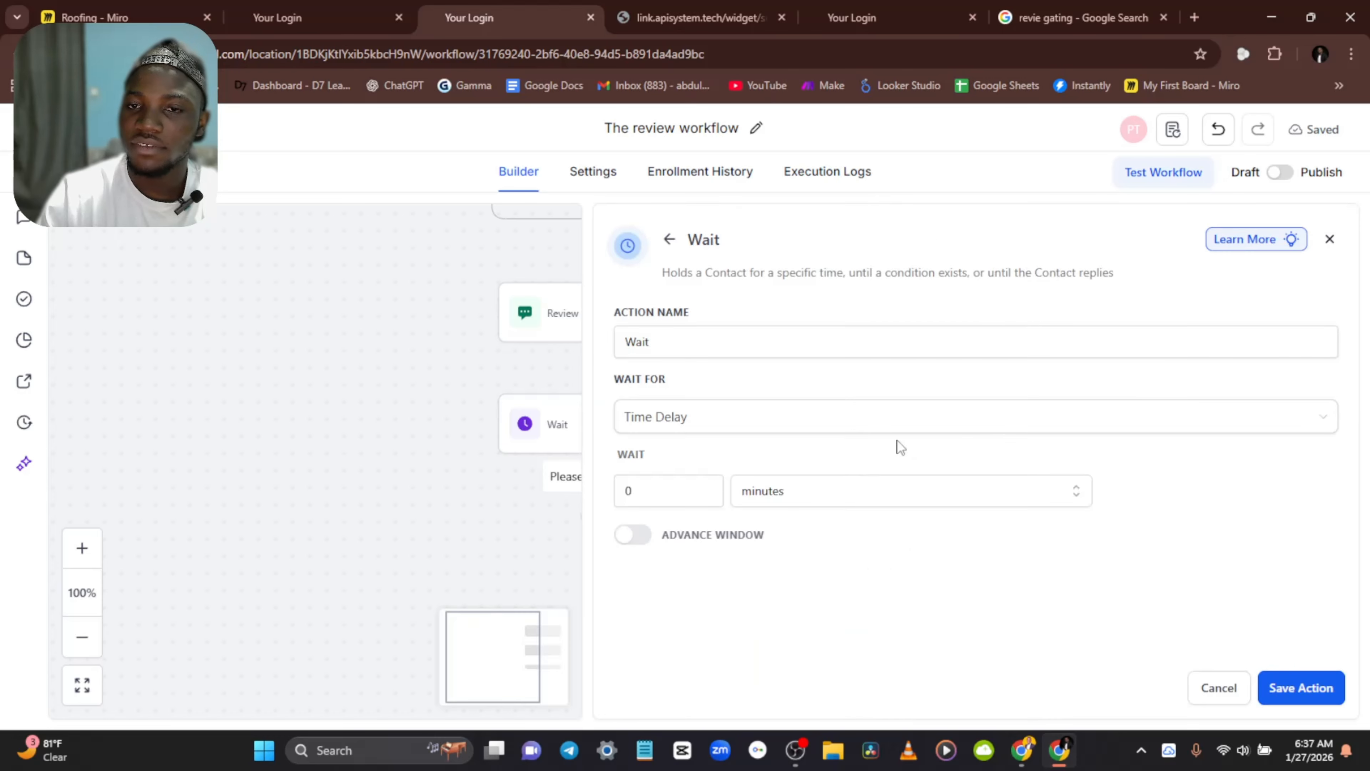
pyautogui.click(693, 420)
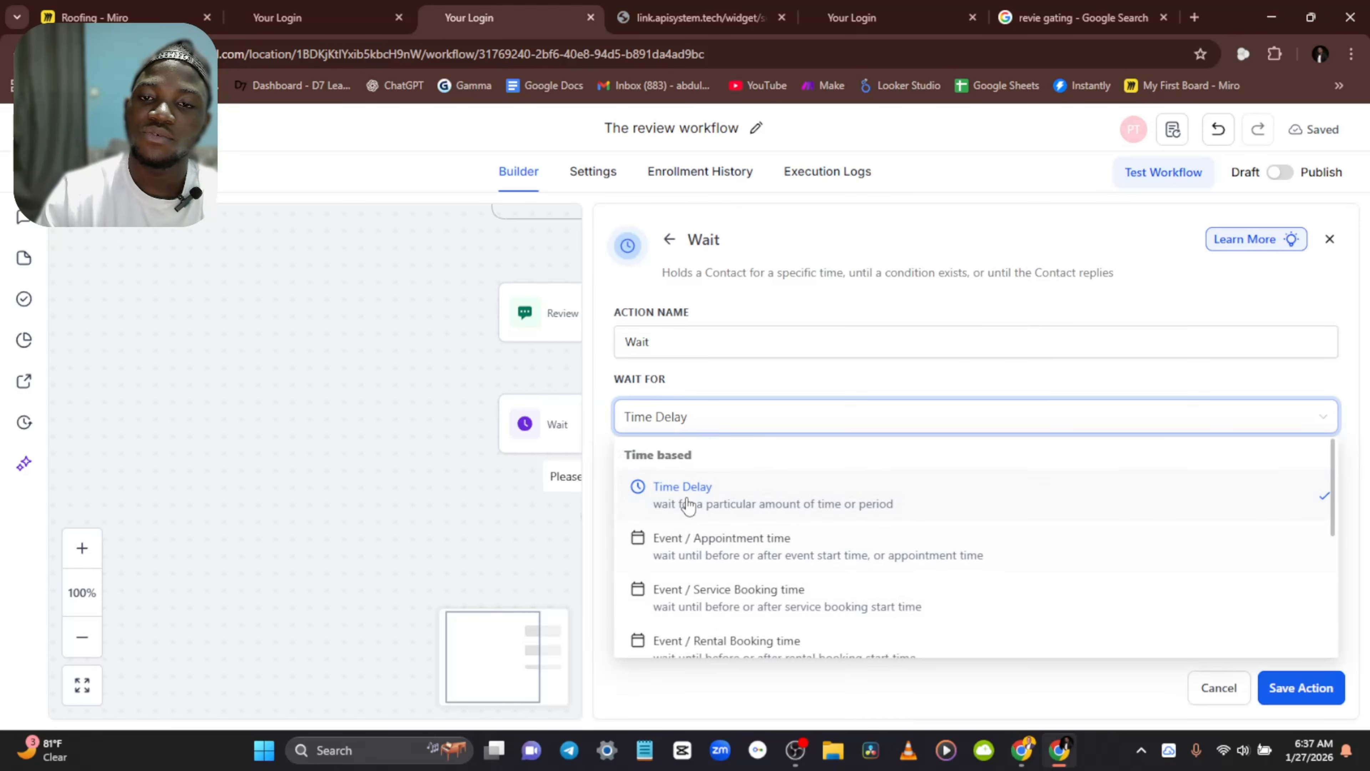
pyautogui.scroll(-5, 694, 512)
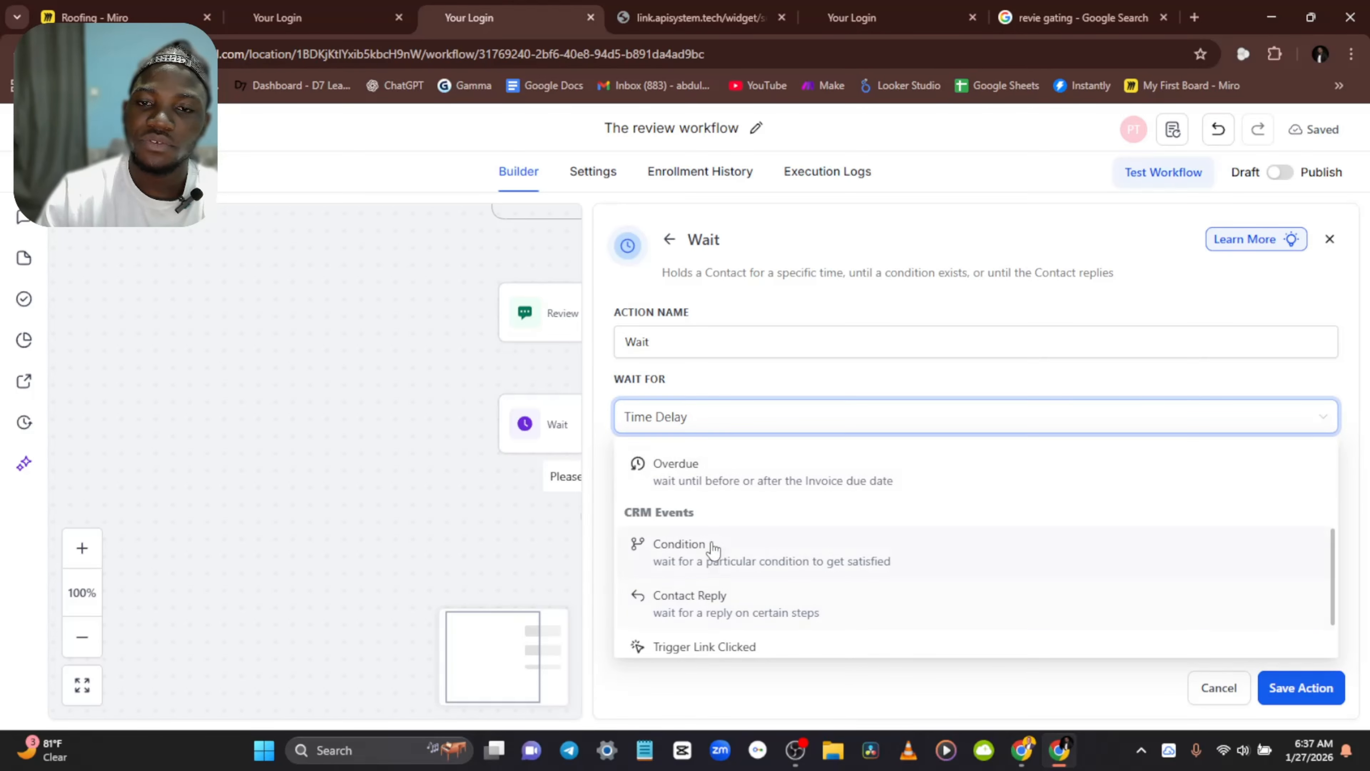
pyautogui.click(712, 609)
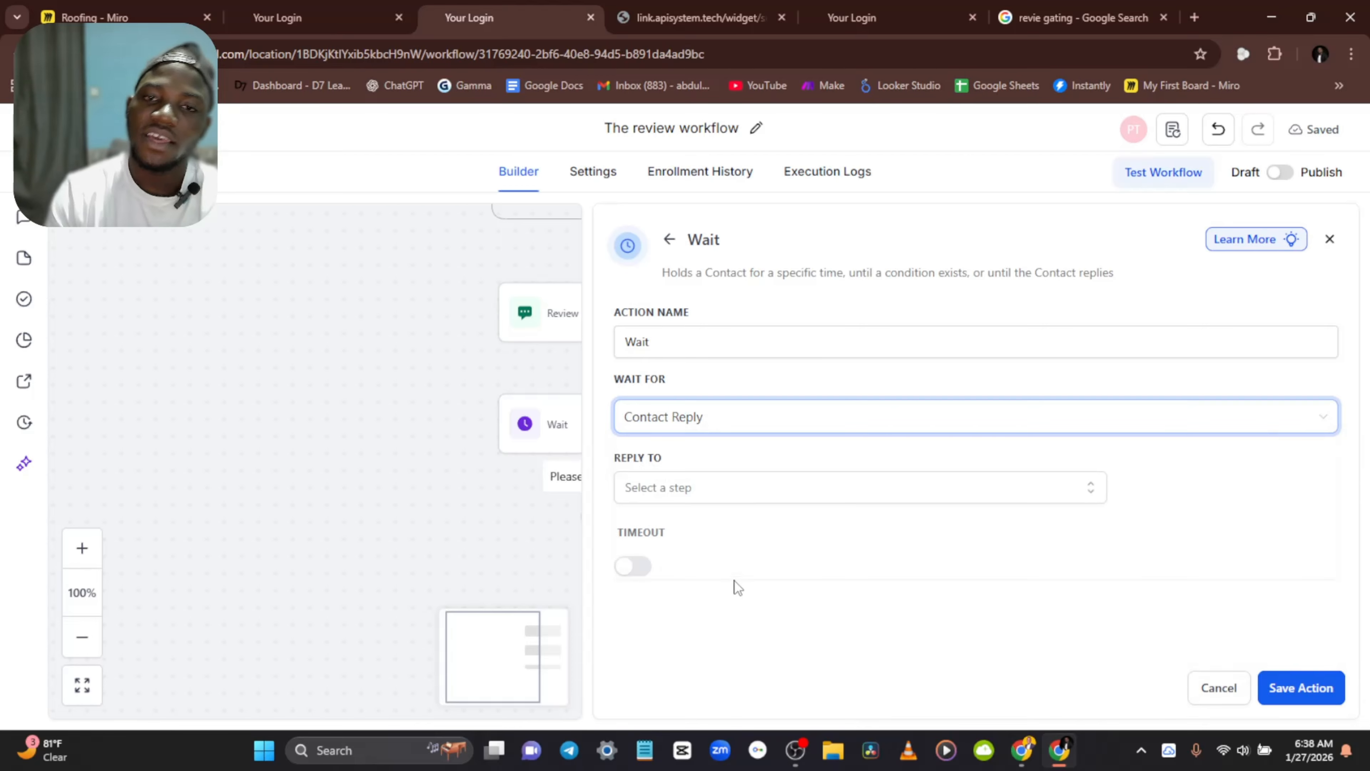
pyautogui.click(761, 487)
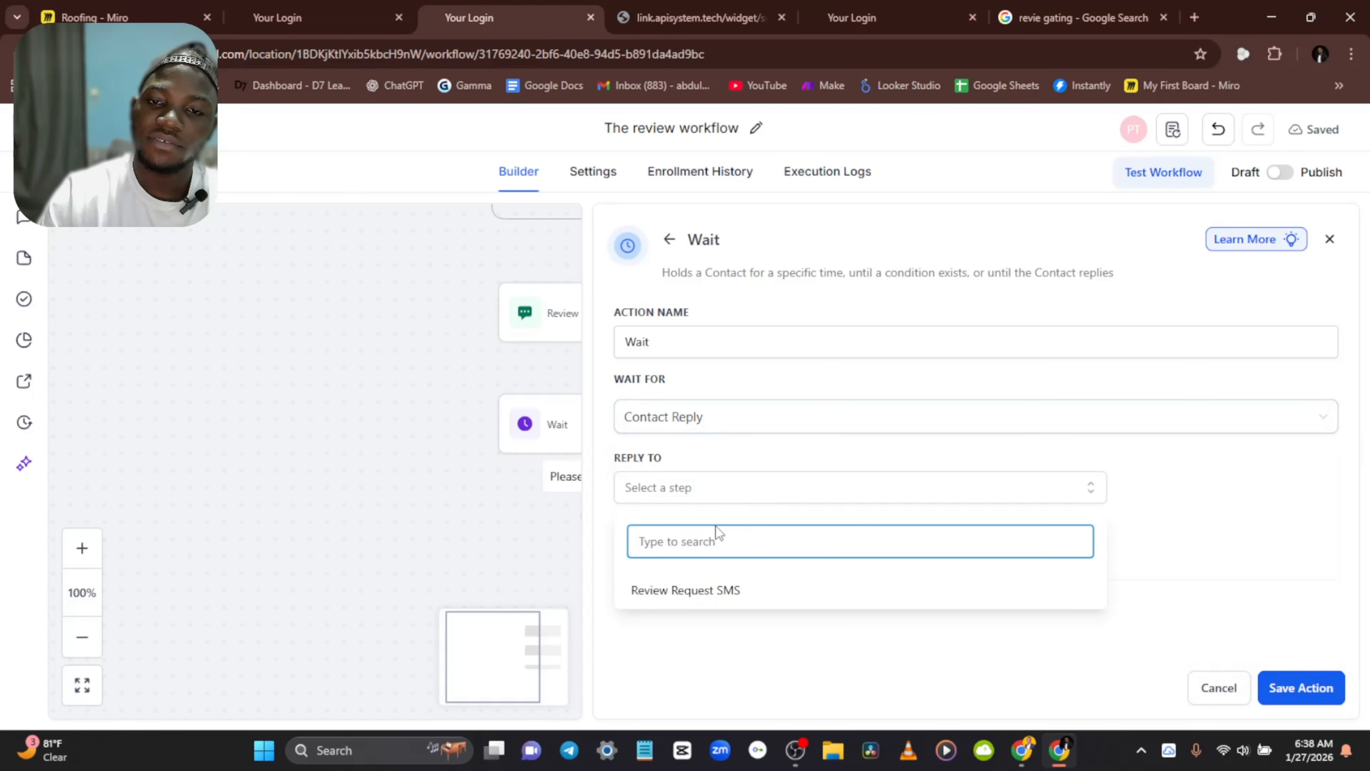
pyautogui.click(696, 591)
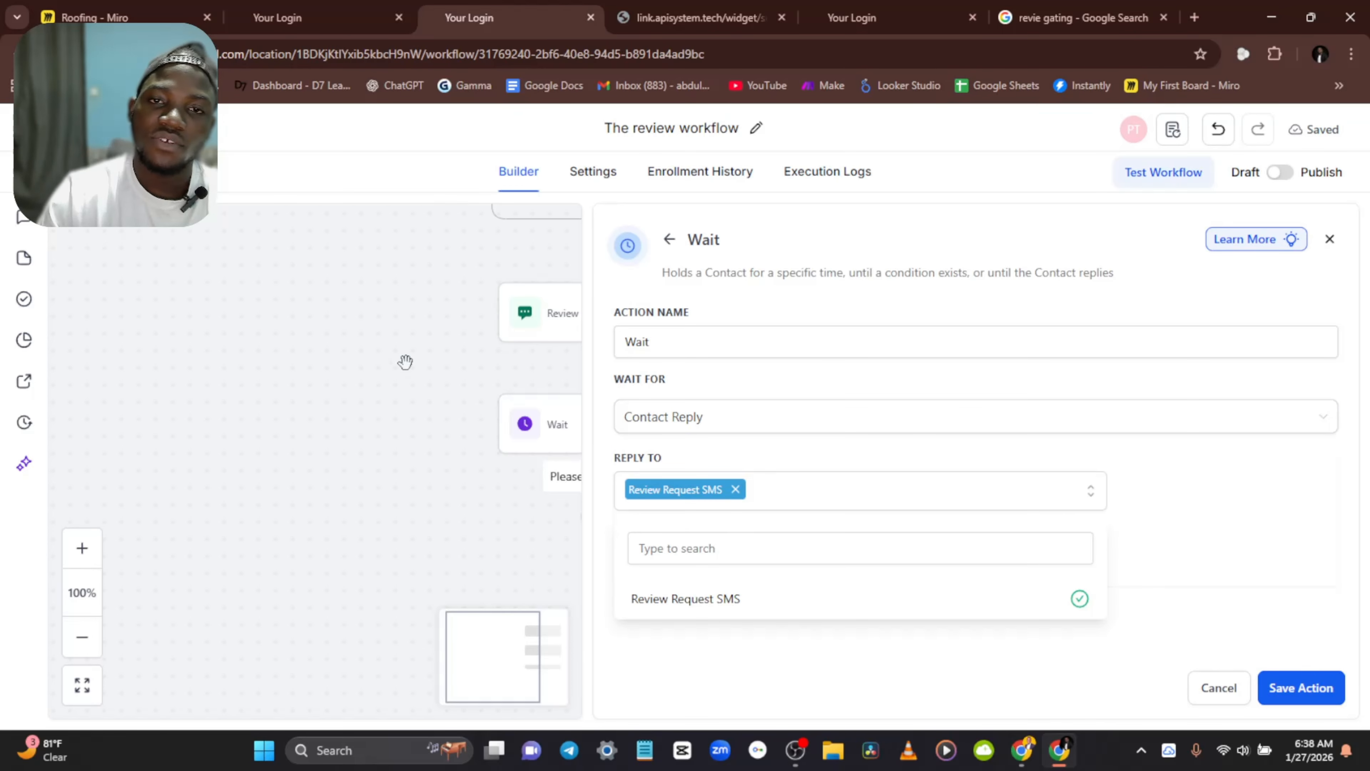
pyautogui.moveTo(405, 363); pyautogui.dragTo(227, 362)
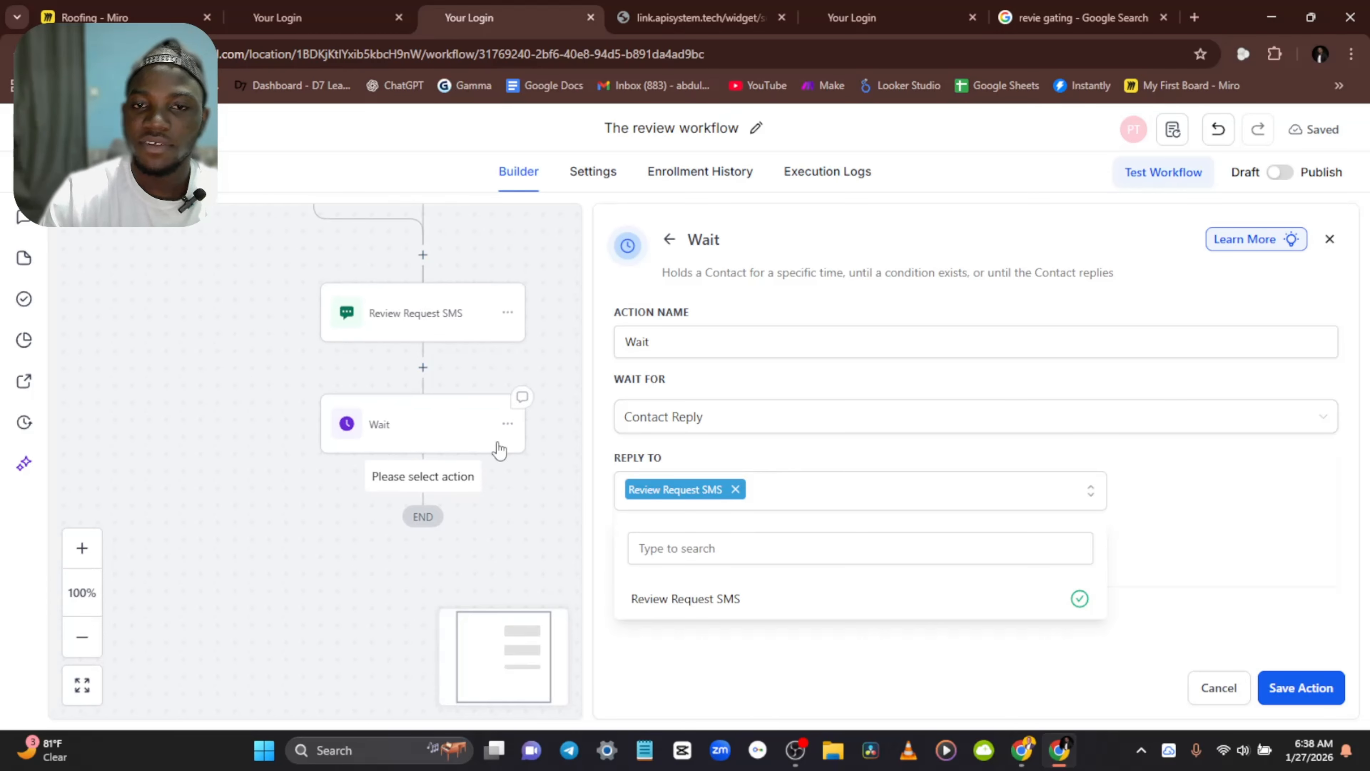
pyautogui.click(1301, 689)
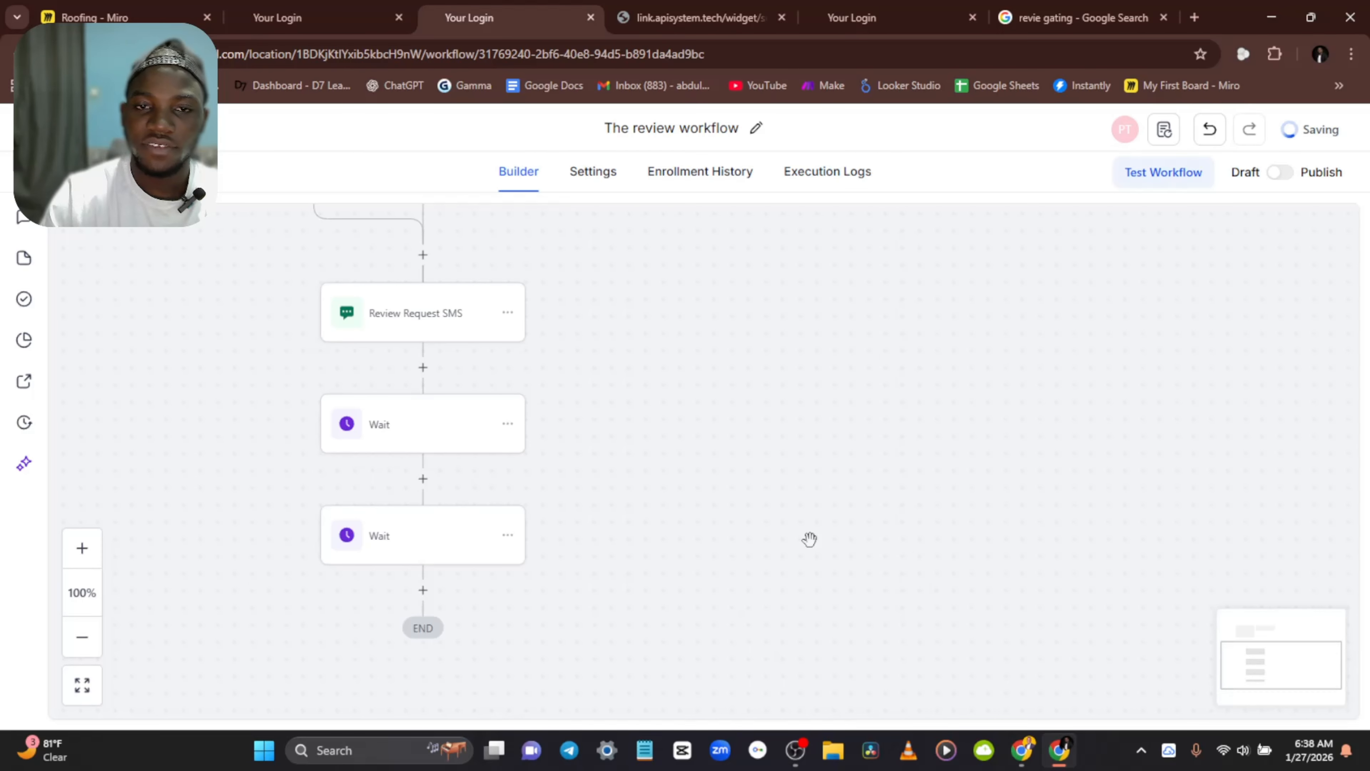
# Step: Open the contact-reply Wait and compare its settings with the matching Wait in the existing Review workflow
pyautogui.scroll(-3, 417, 487)
pyautogui.click(385, 363)
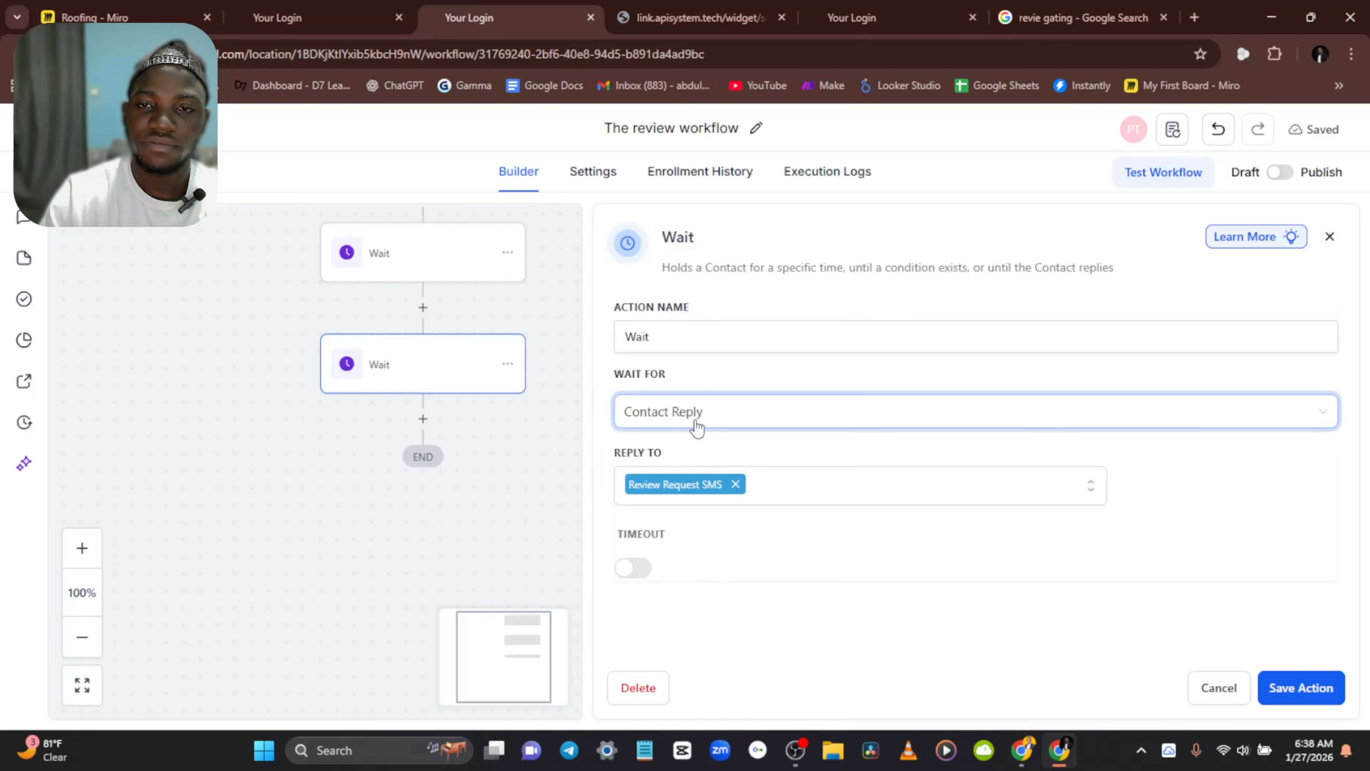
pyautogui.click(318, 7)
pyautogui.scroll(-3, 701, 524)
pyautogui.click(1219, 688)
pyautogui.scroll(-4, 701, 459)
pyautogui.click(486, 7)
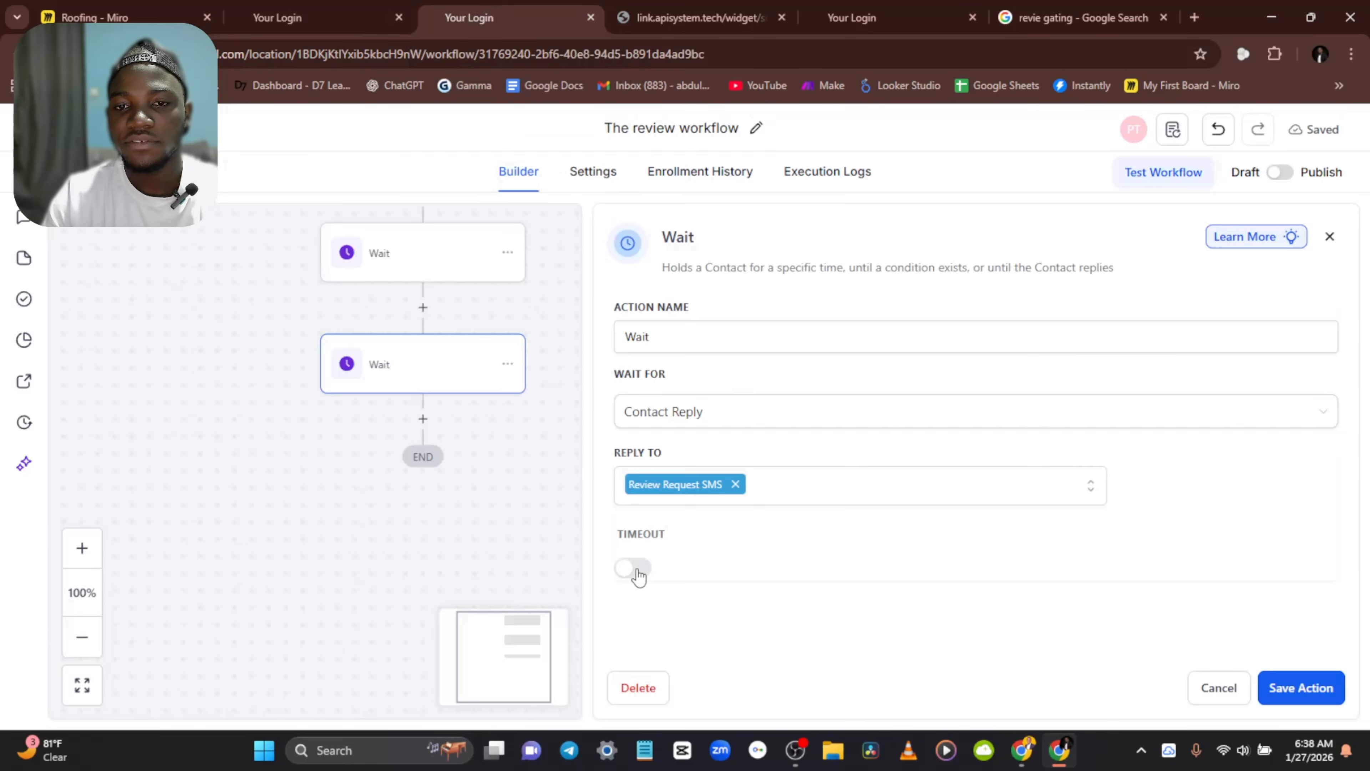
# Step: Enable the timeout on the contact-reply Wait, set it to 3 minutes and save the action
pyautogui.click(638, 569)
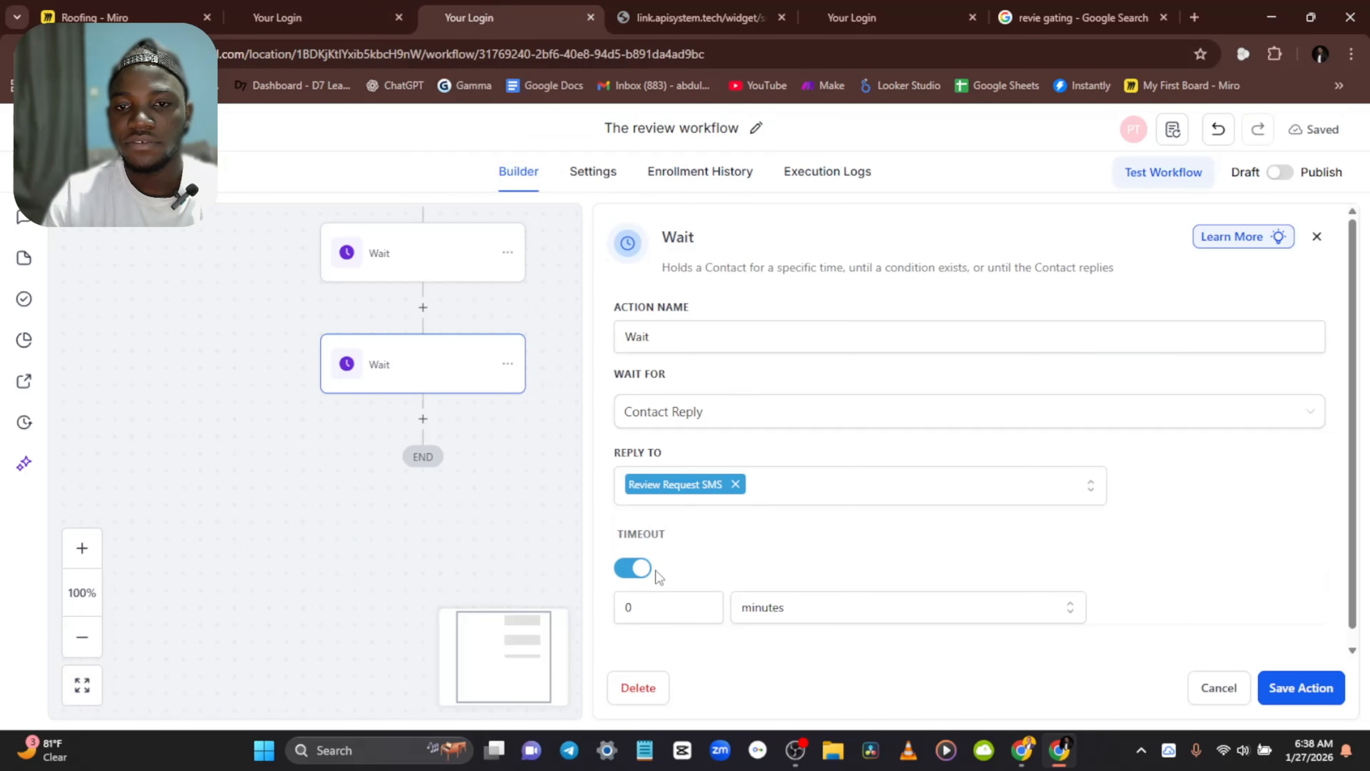
pyautogui.click(707, 605)
pyautogui.click(706, 604)
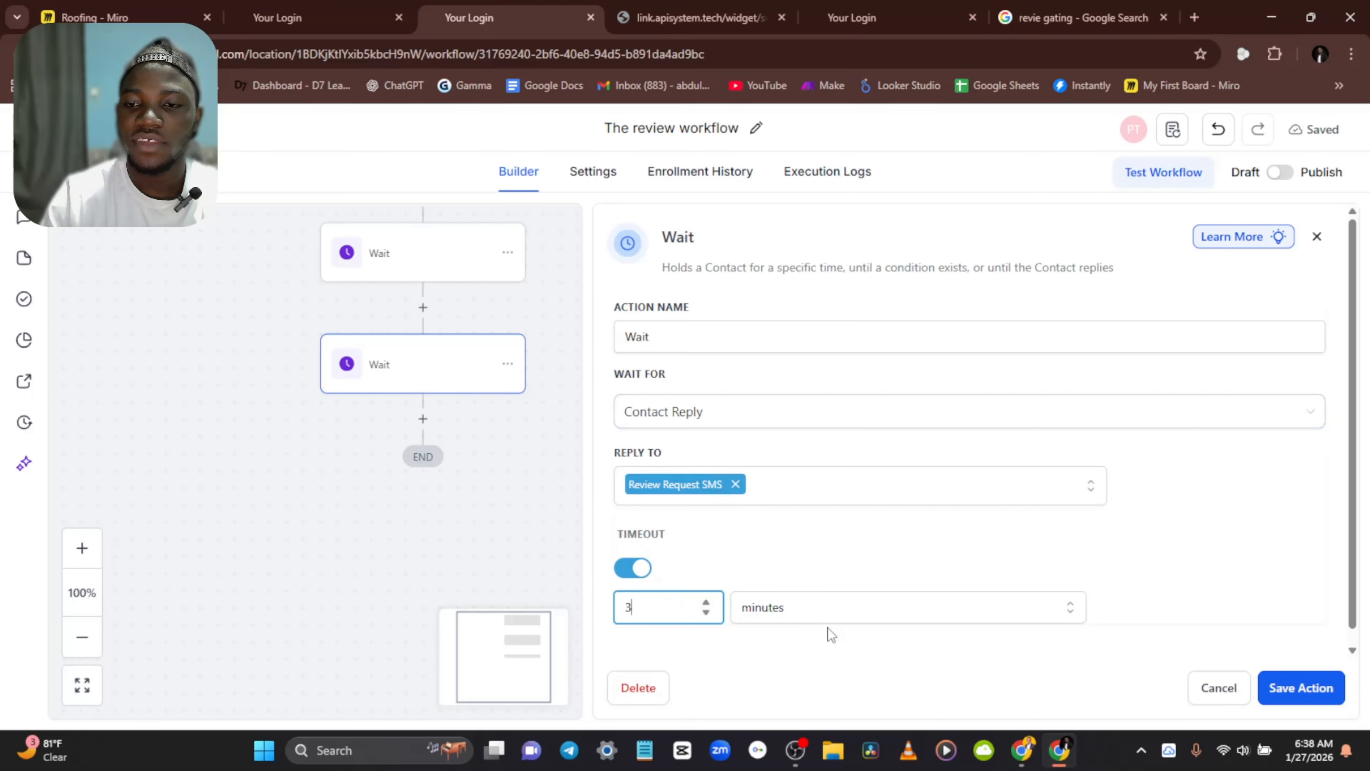
pyautogui.click(779, 613)
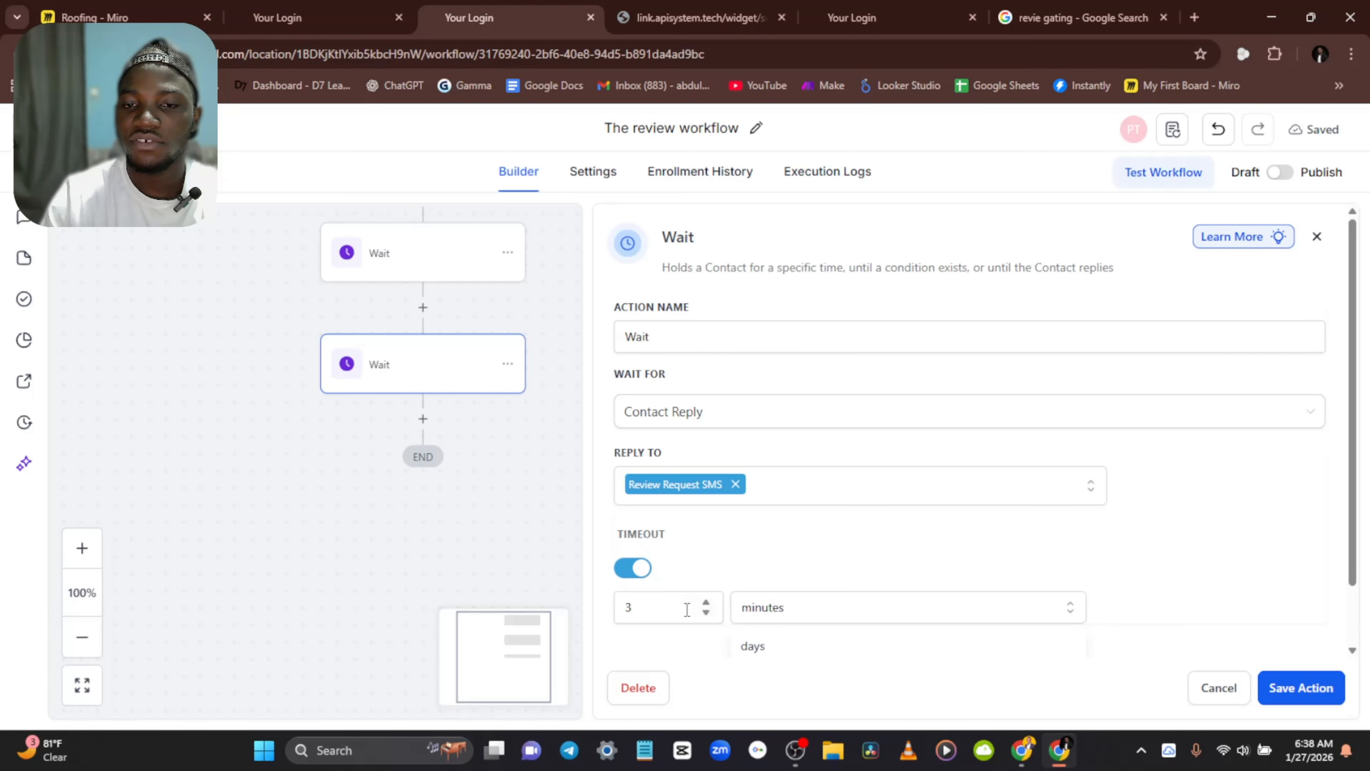
pyautogui.click(687, 609)
pyautogui.click(792, 611)
pyautogui.scroll(-2, 786, 611)
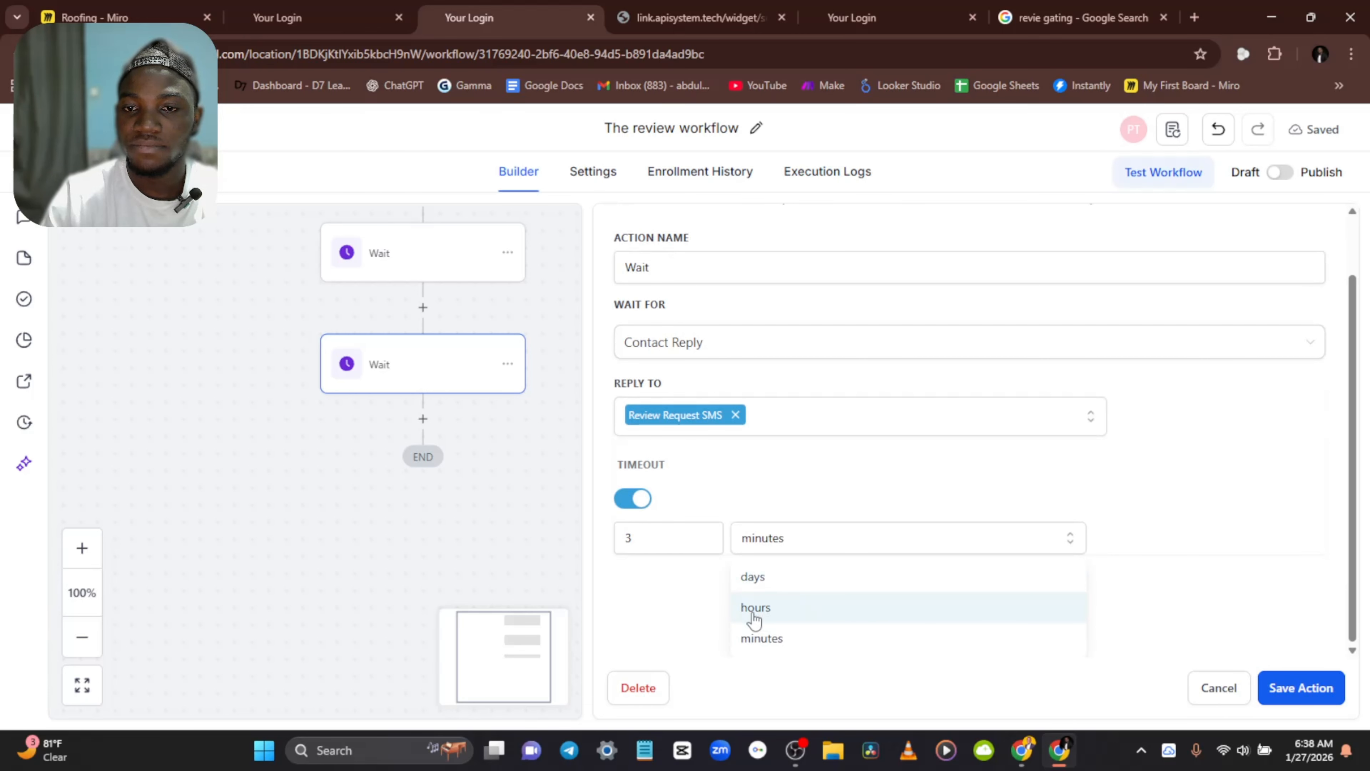
pyautogui.click(668, 592)
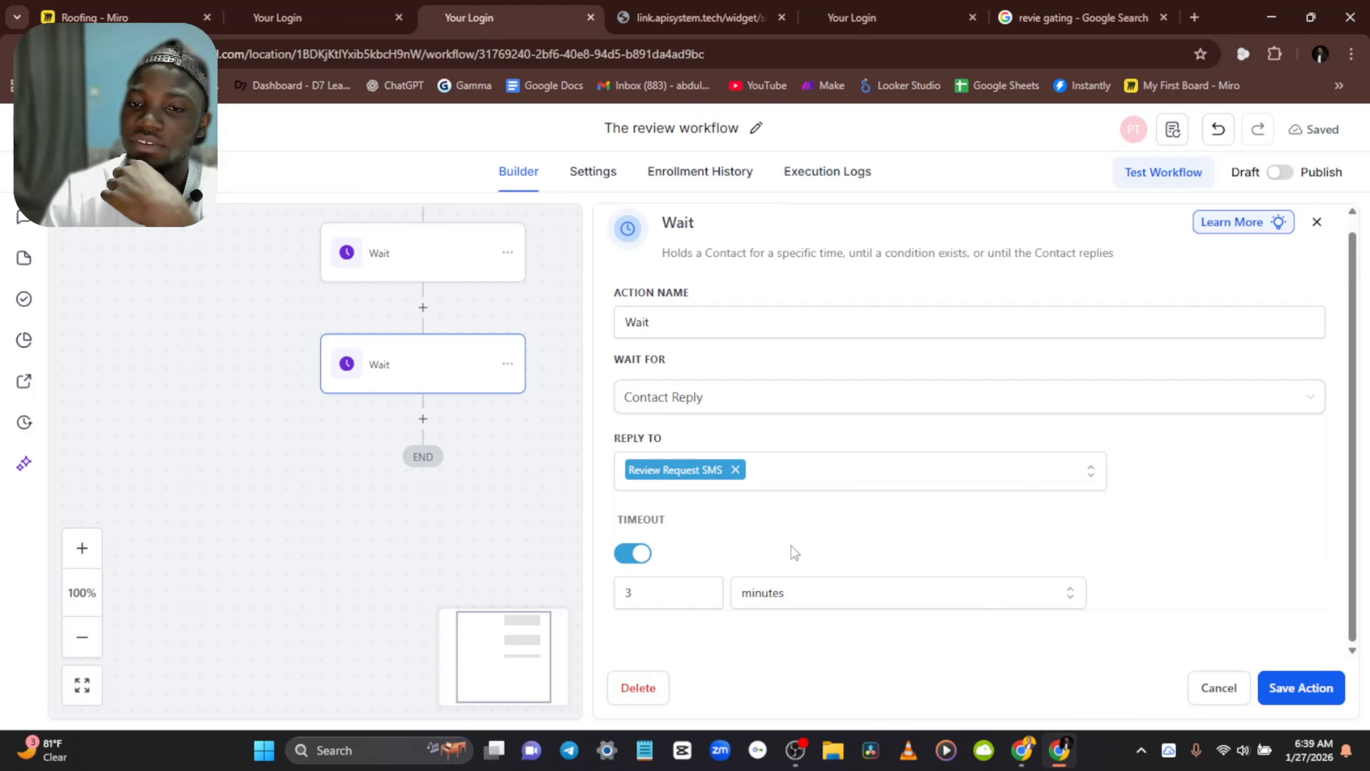
pyautogui.click(1302, 688)
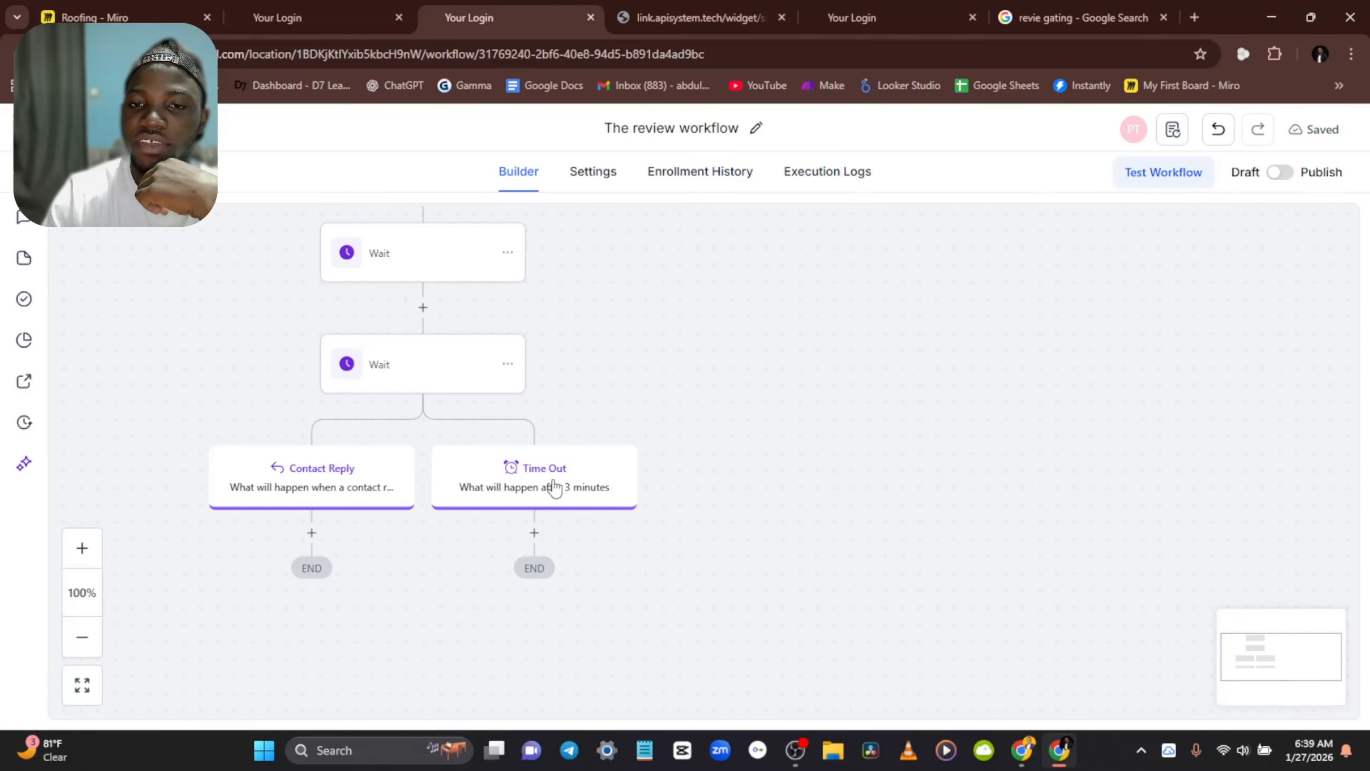
pyautogui.scroll(-1, 697, 477)
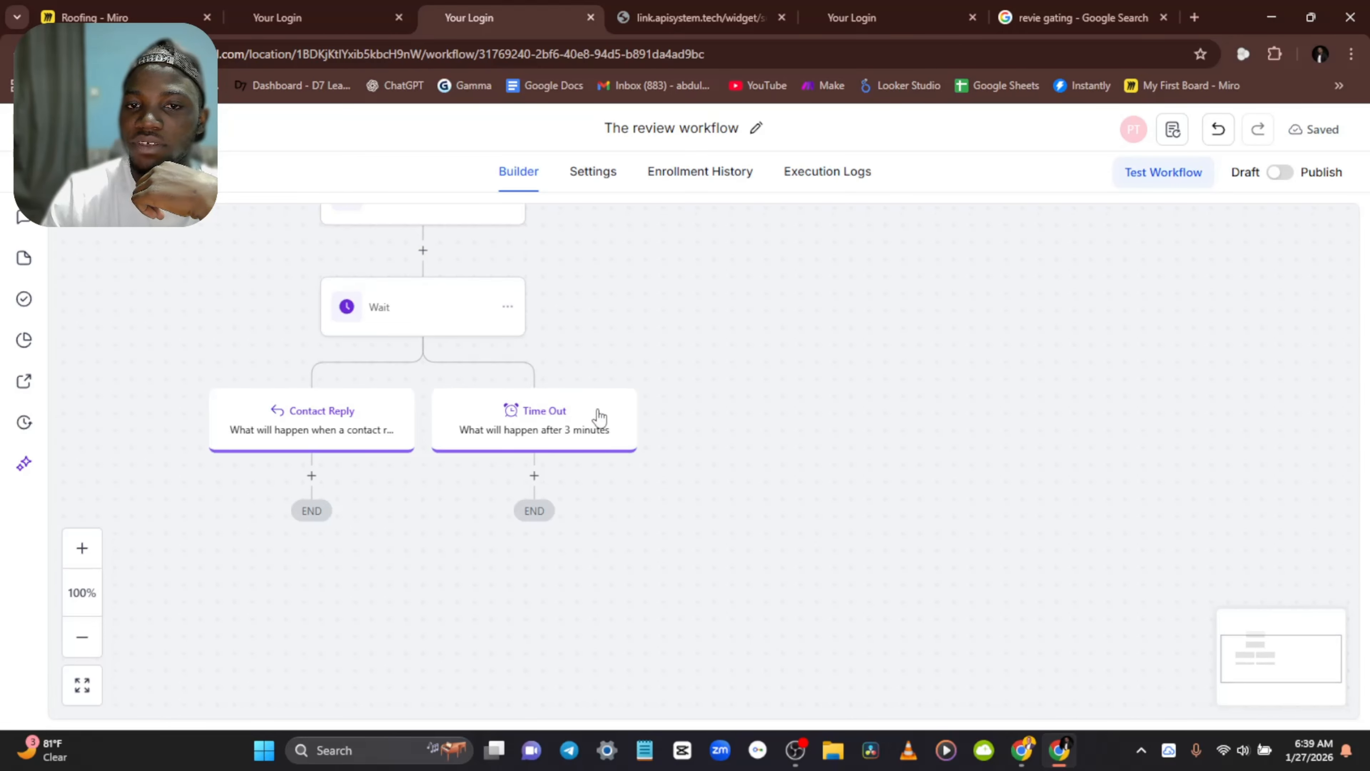
pyautogui.keyDown('ctrl'); pyautogui.scroll(5, 542, 431); pyautogui.keyUp('ctrl')
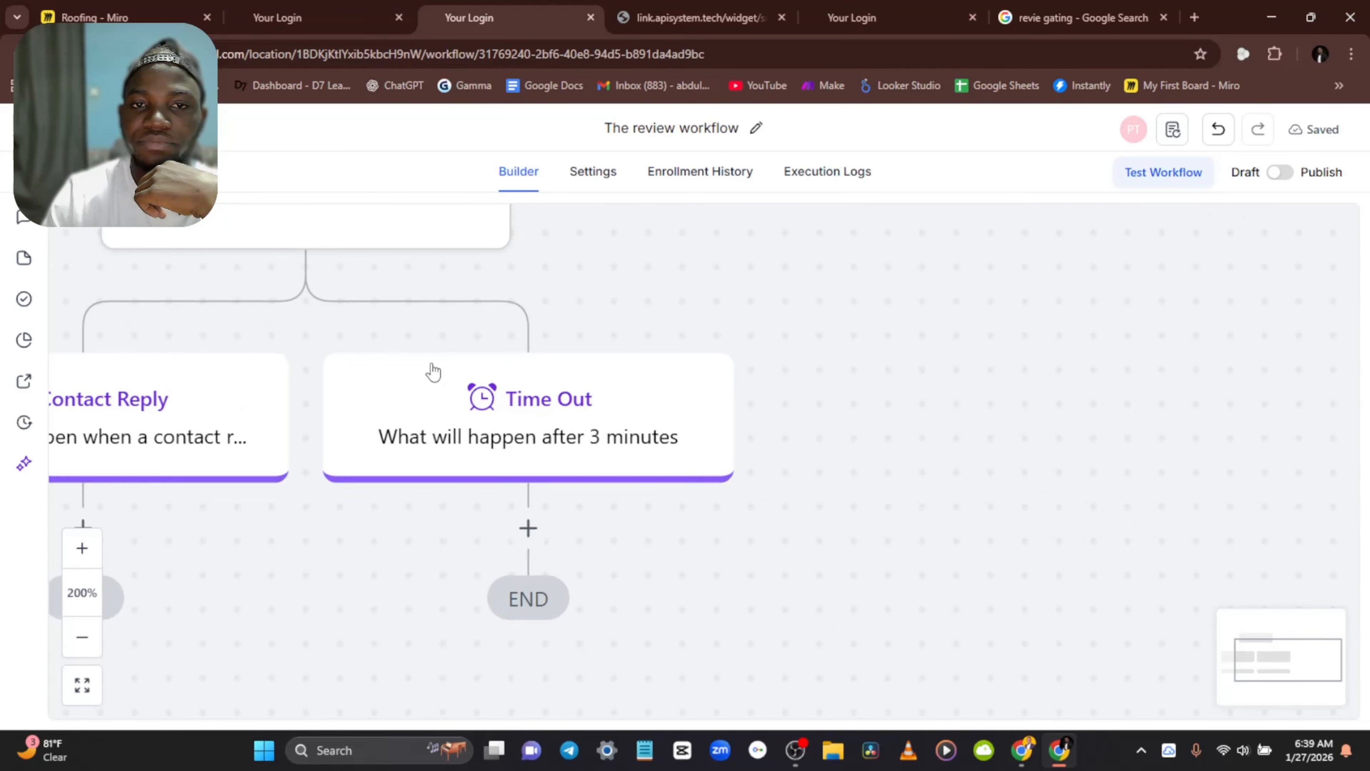
pyautogui.scroll(-5, 458, 389)
pyautogui.rightClick(615, 609)
pyautogui.click(404, 407)
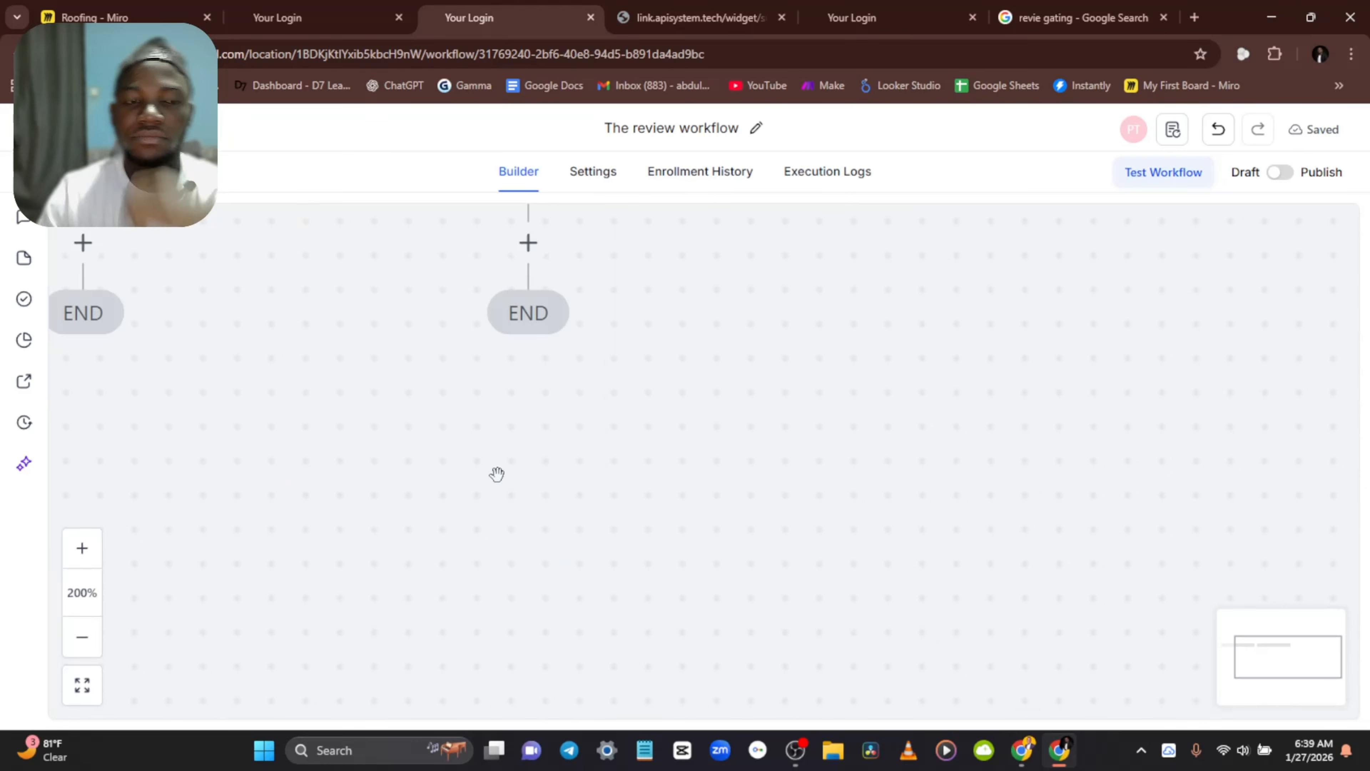
pyautogui.scroll(-5, 574, 495)
pyautogui.scroll(2, 440, 319)
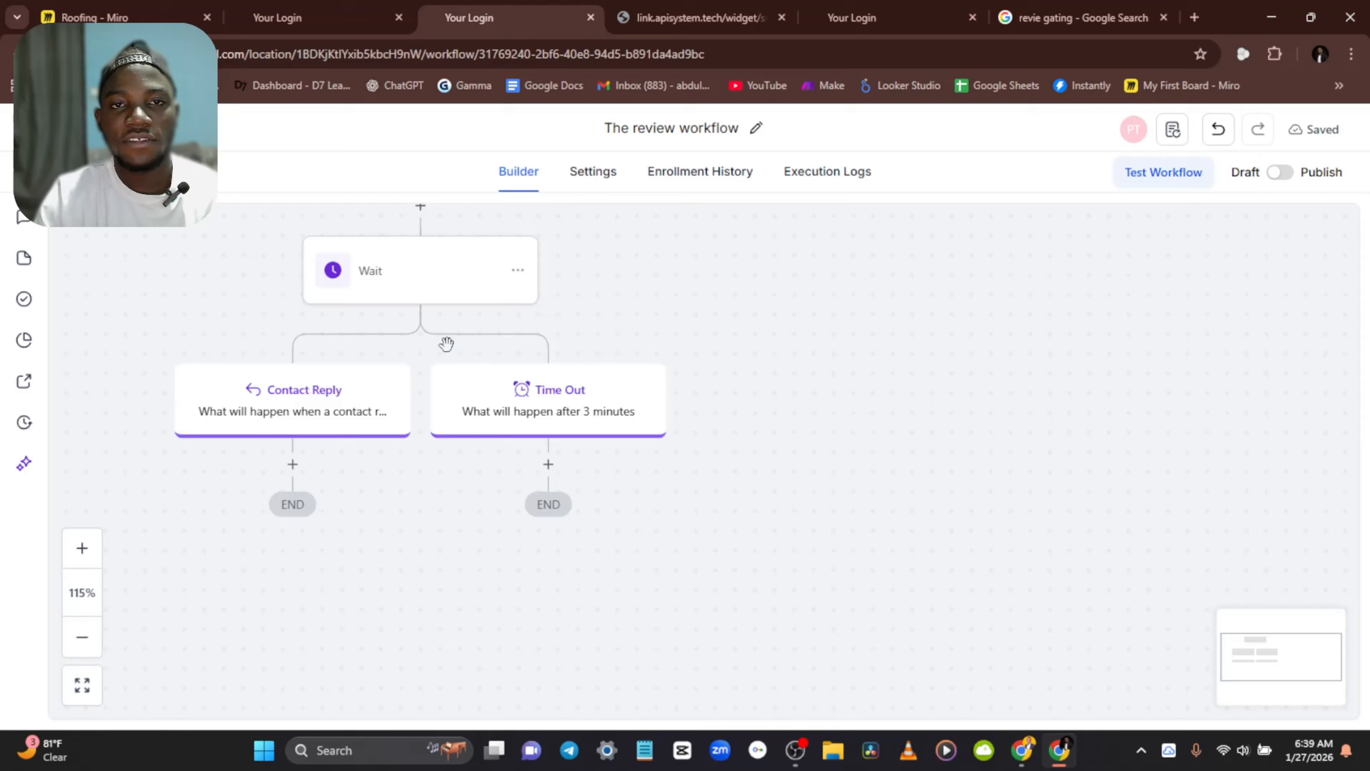
# Step: Set the contact-reply Wait's timeout to 1 hour and save the action
pyautogui.click(435, 276)
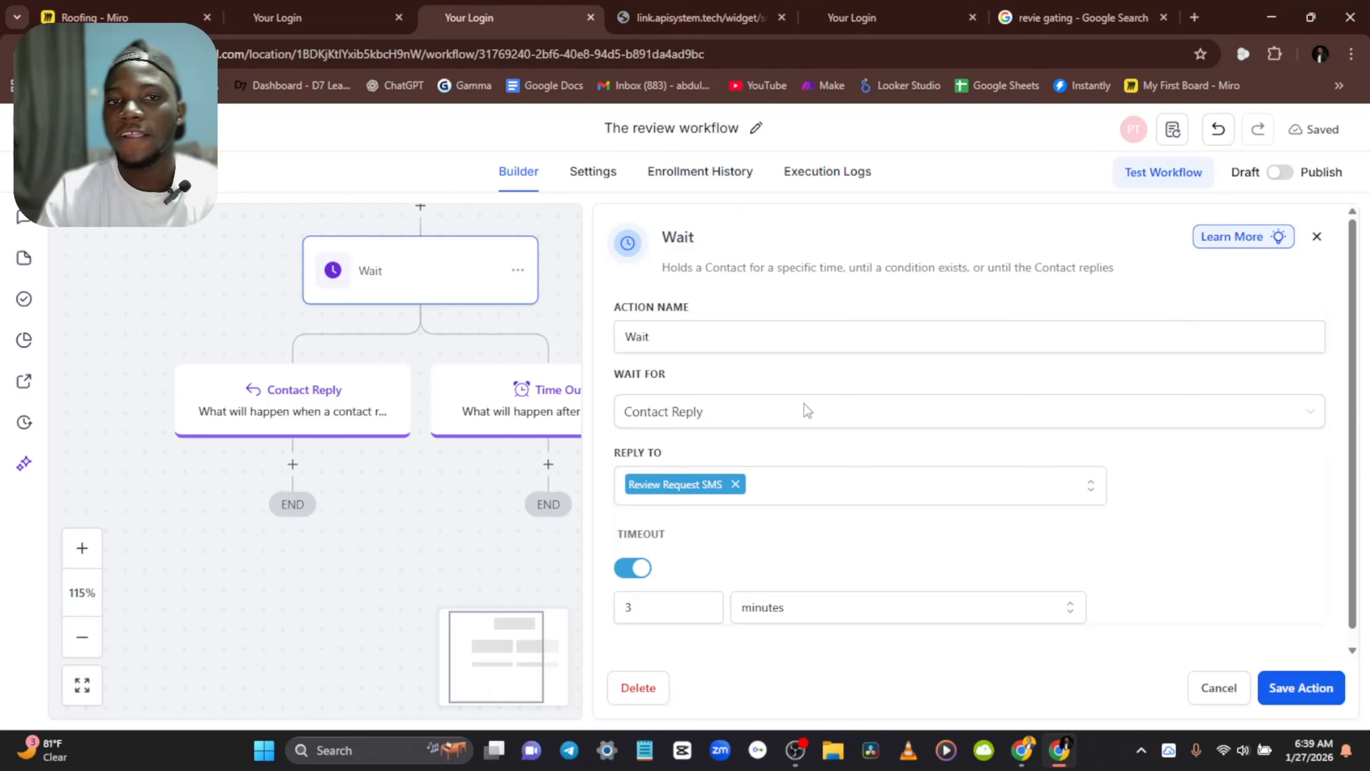
pyautogui.click(711, 612)
pyautogui.click(711, 612)
pyautogui.click(787, 603)
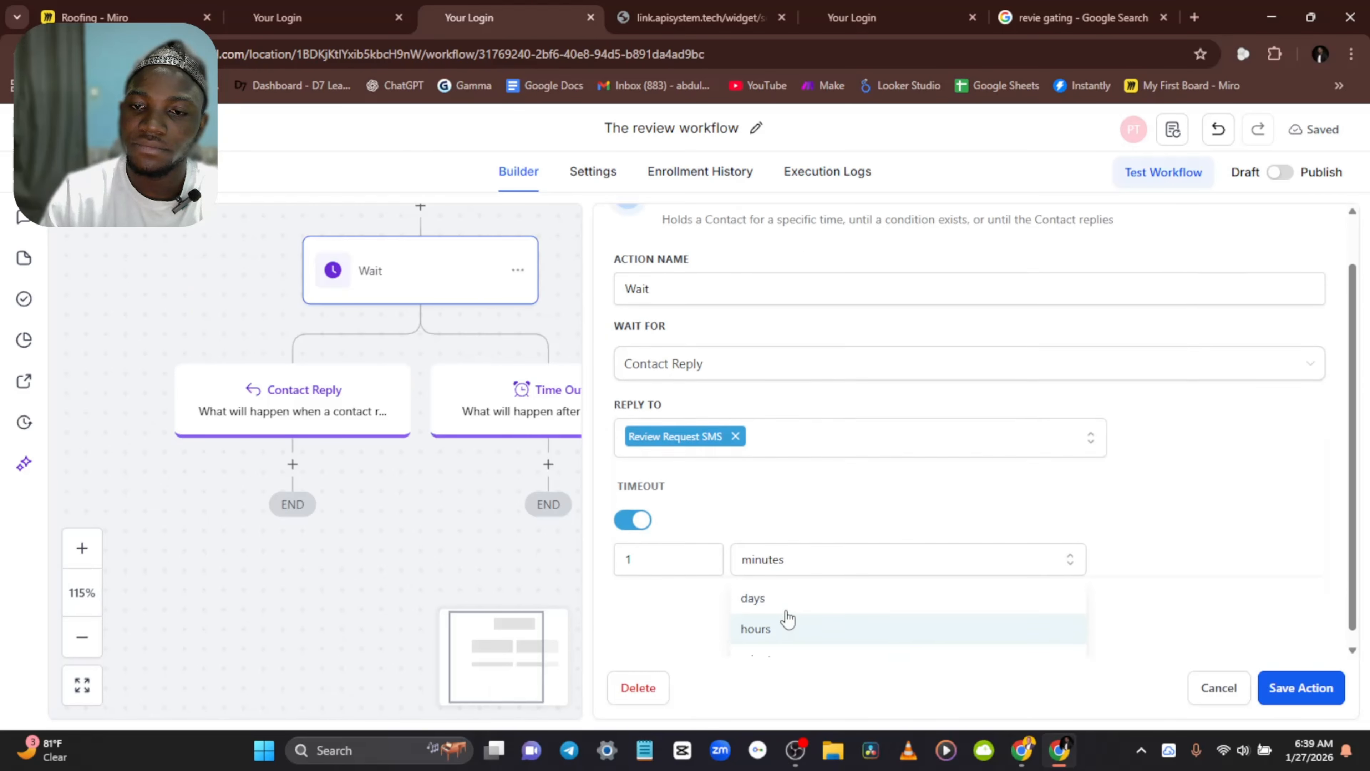
pyautogui.click(761, 628)
pyautogui.click(1306, 688)
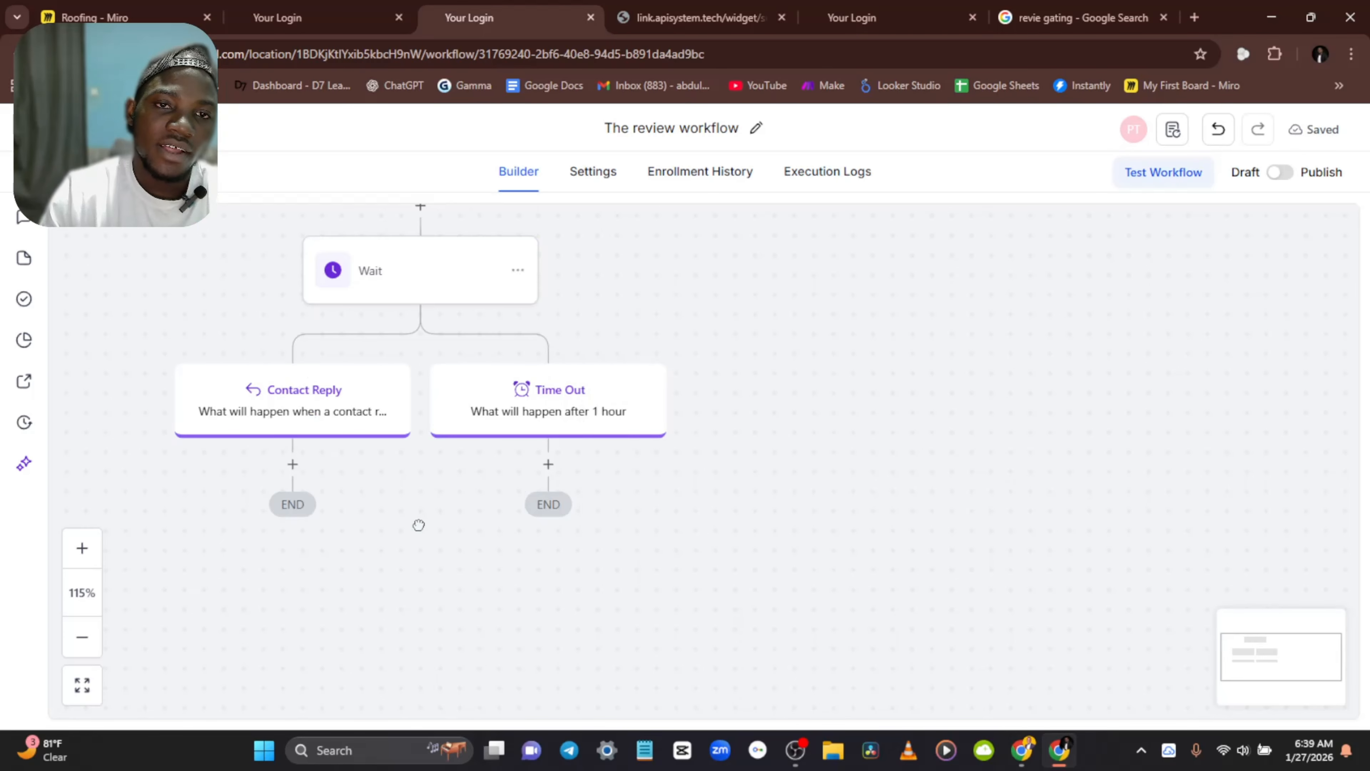
# Step: Check how the Contact Reply and Time Out branches continue in the existing Review workflow, and return to The review workflow
pyautogui.moveTo(419, 524); pyautogui.dragTo(726, 490)
pyautogui.click(262, 16)
pyautogui.scroll(1, 361, 486)
pyautogui.scroll(-4, 358, 470)
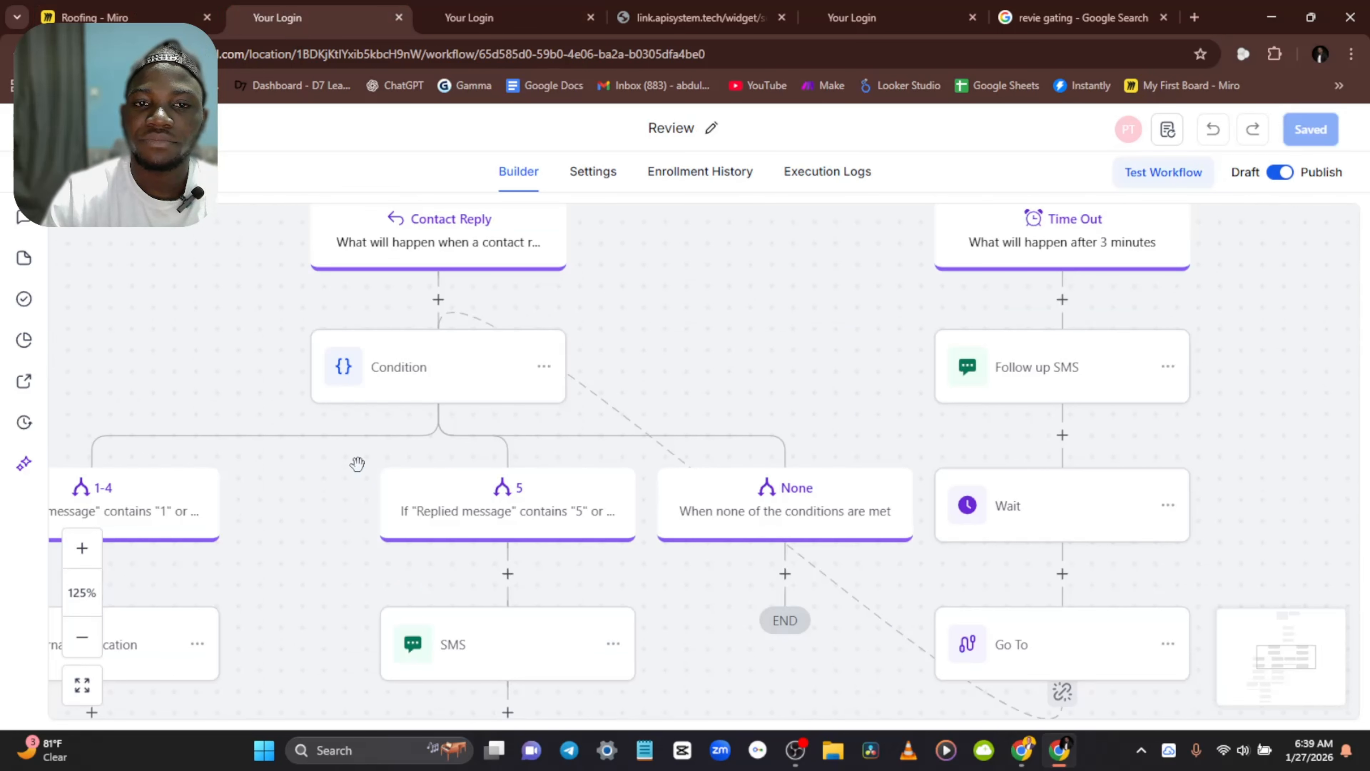
pyautogui.scroll(-1, 273, 398)
pyautogui.click(479, 8)
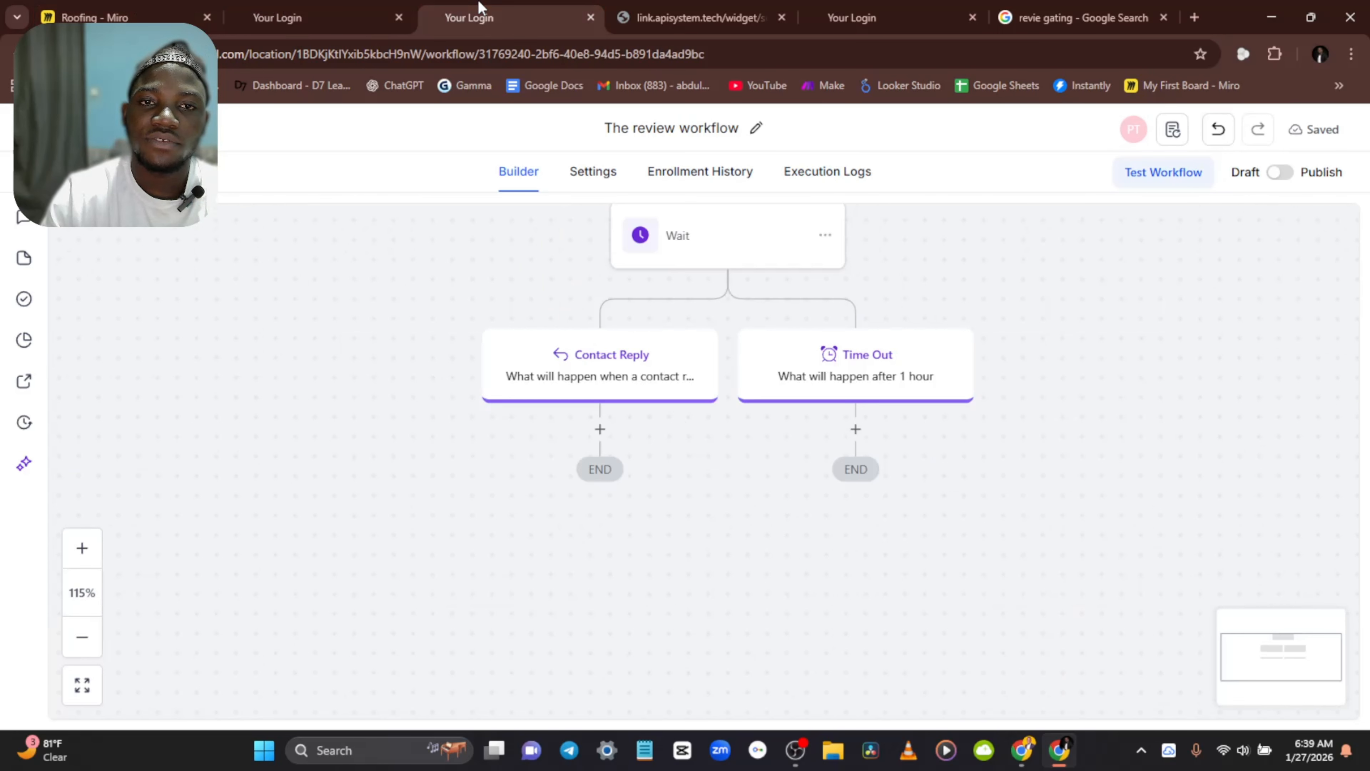
# Step: Add an If / Else condition under the Contact Reply branch and name its first branch 1-4
pyautogui.click(600, 429)
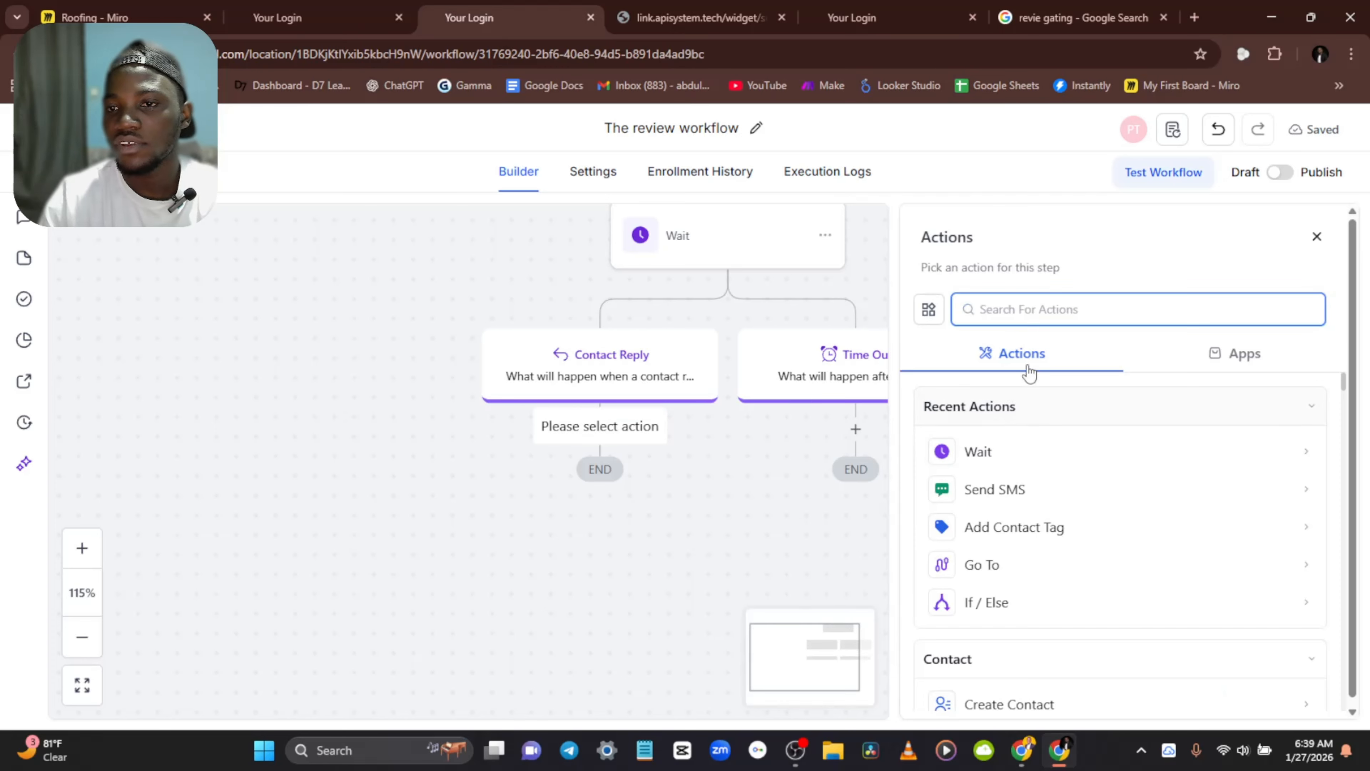
pyautogui.click(993, 601)
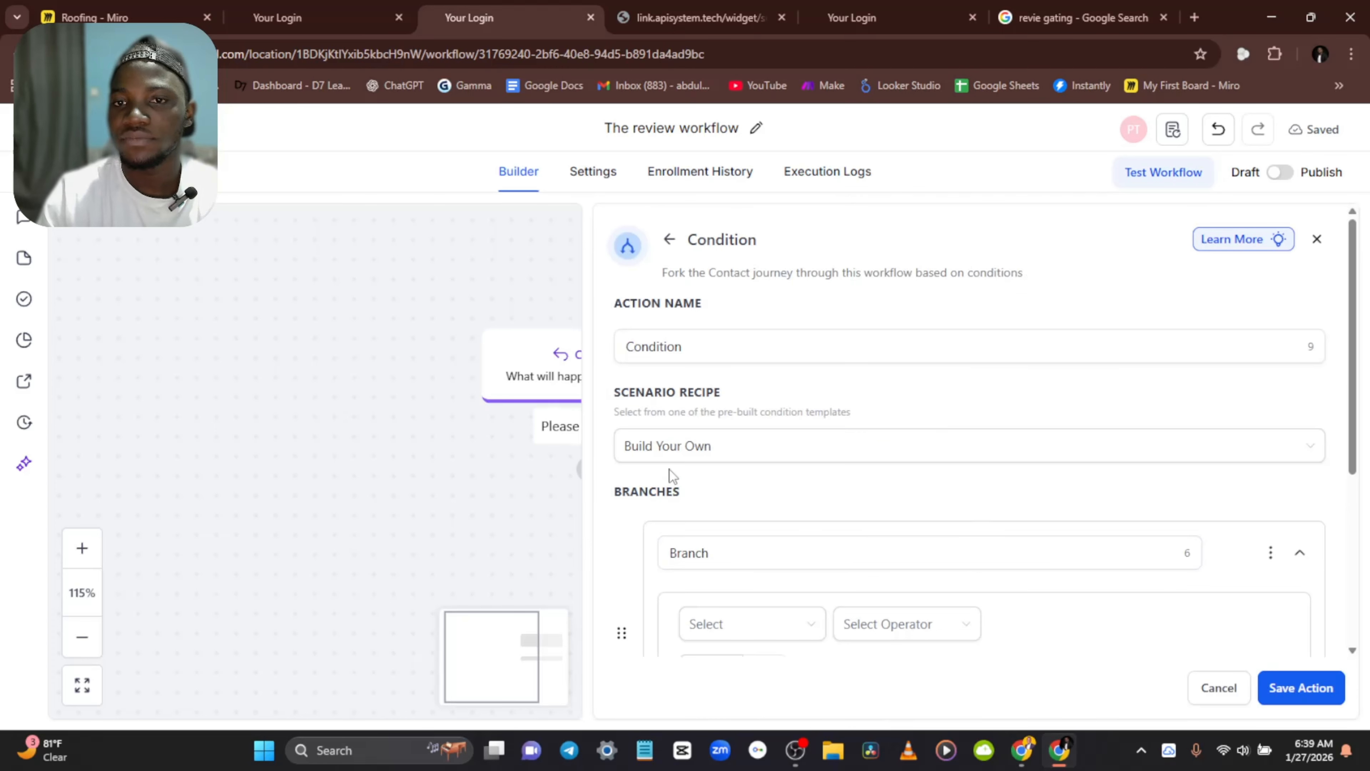
pyautogui.scroll(-4, 748, 559)
pyautogui.scroll(2, 748, 559)
pyautogui.click(714, 440)
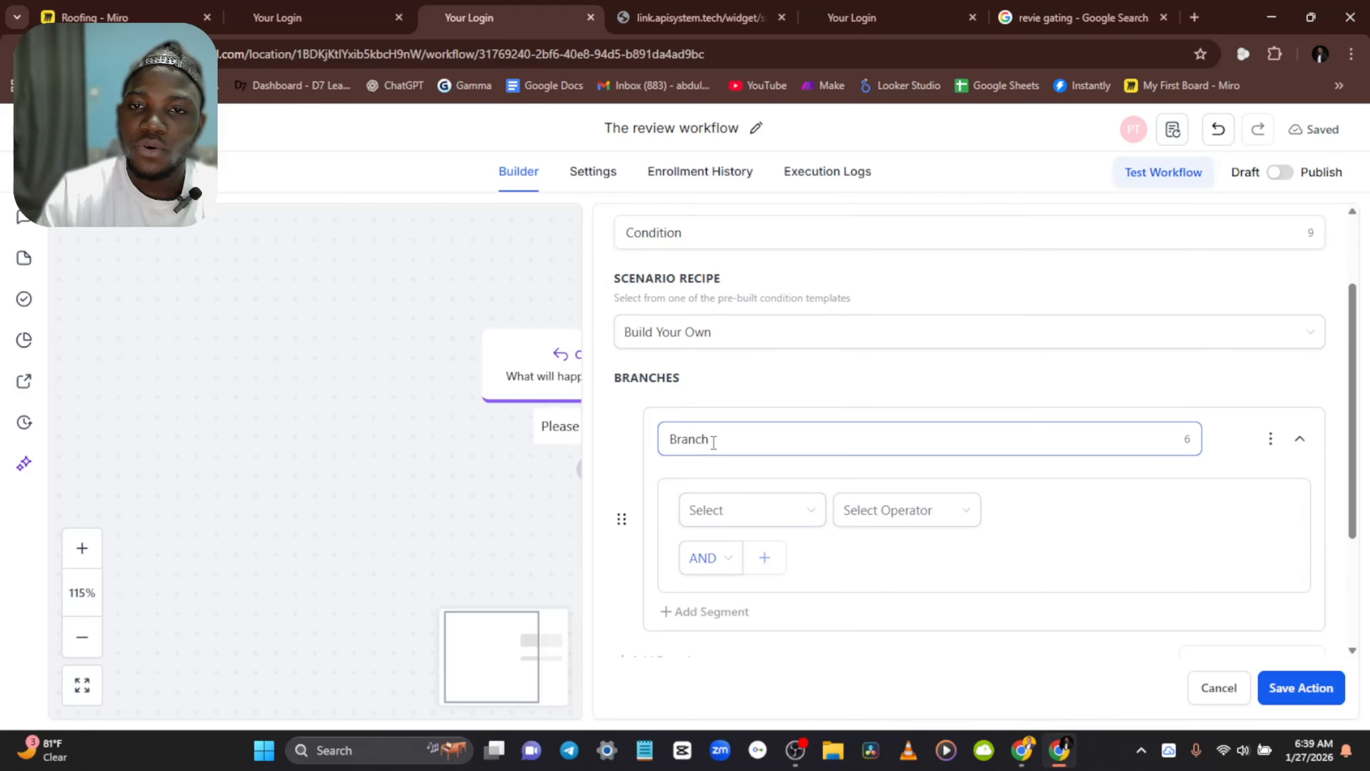
pyautogui.click(727, 509)
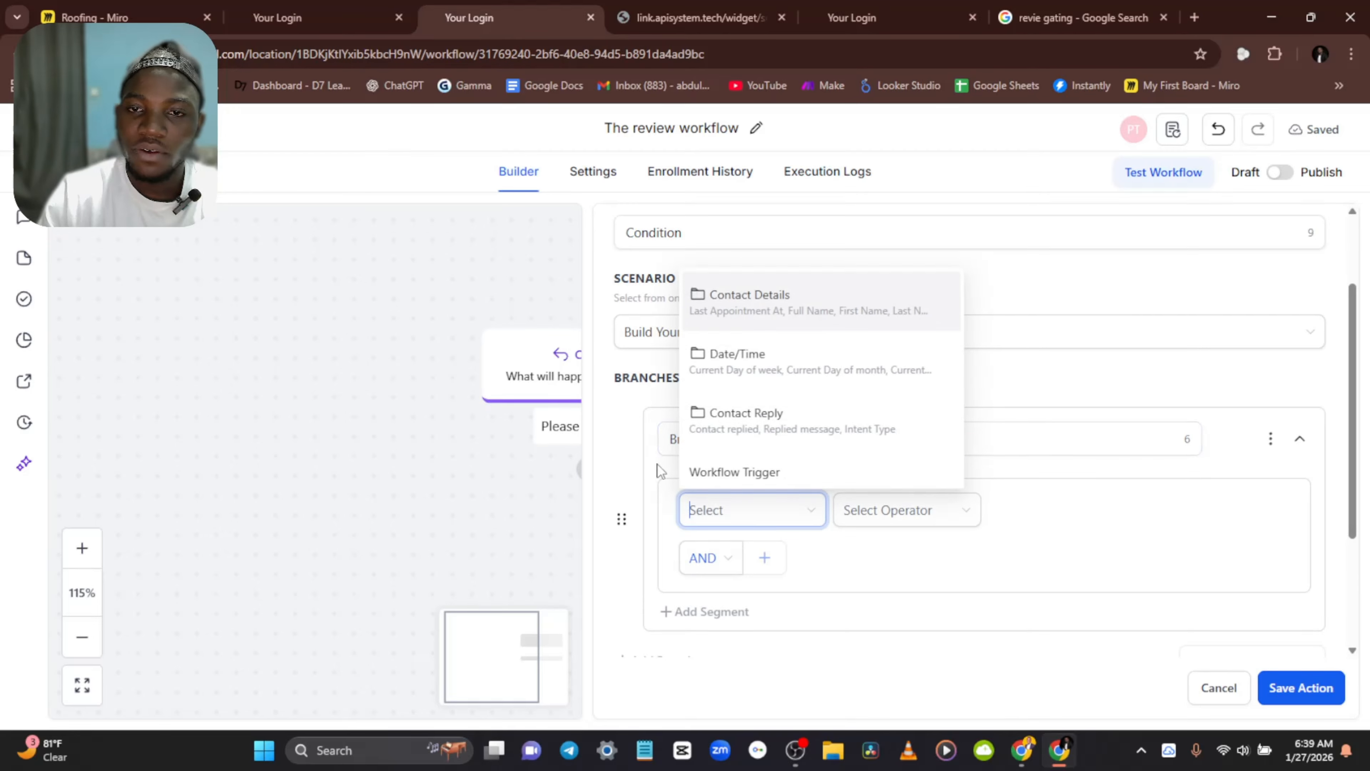
pyautogui.click(698, 442)
pyautogui.doubleClick(700, 440)
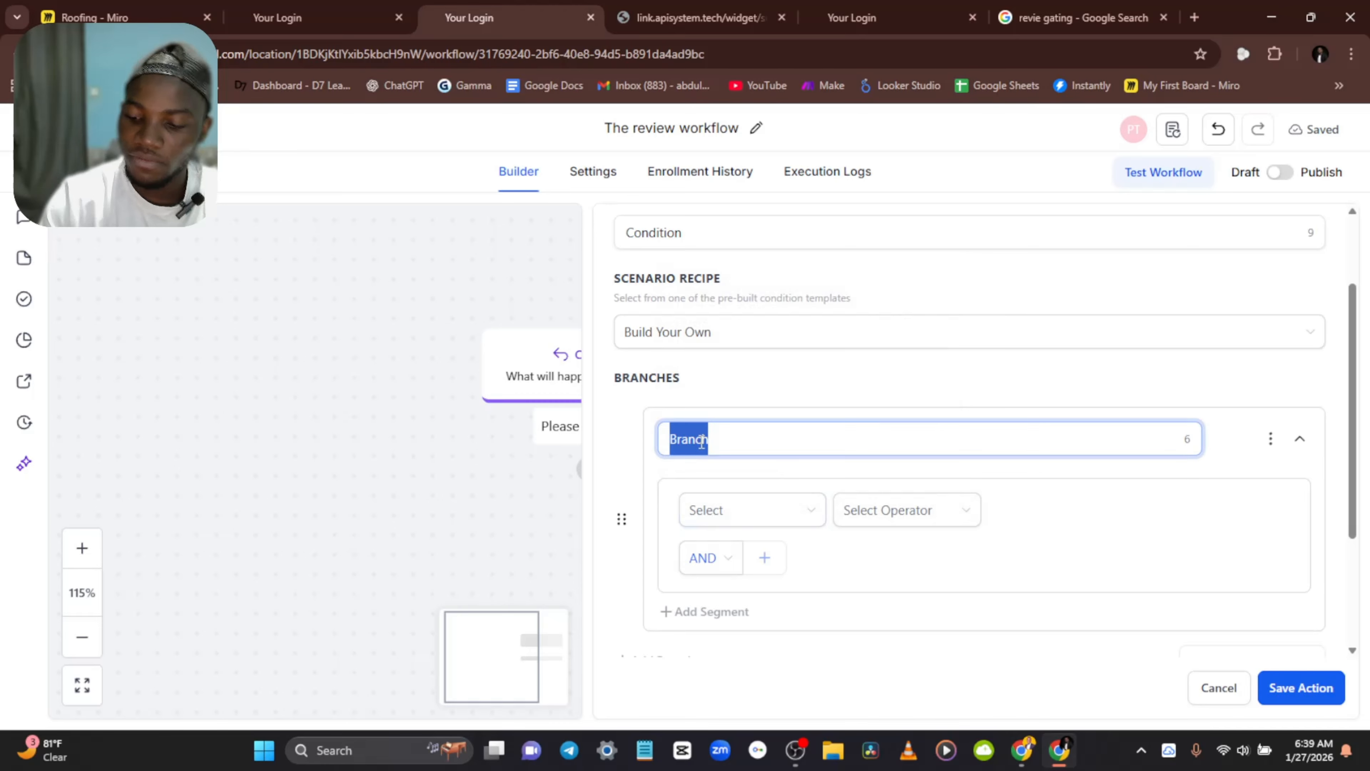
pyautogui.write('1-4')
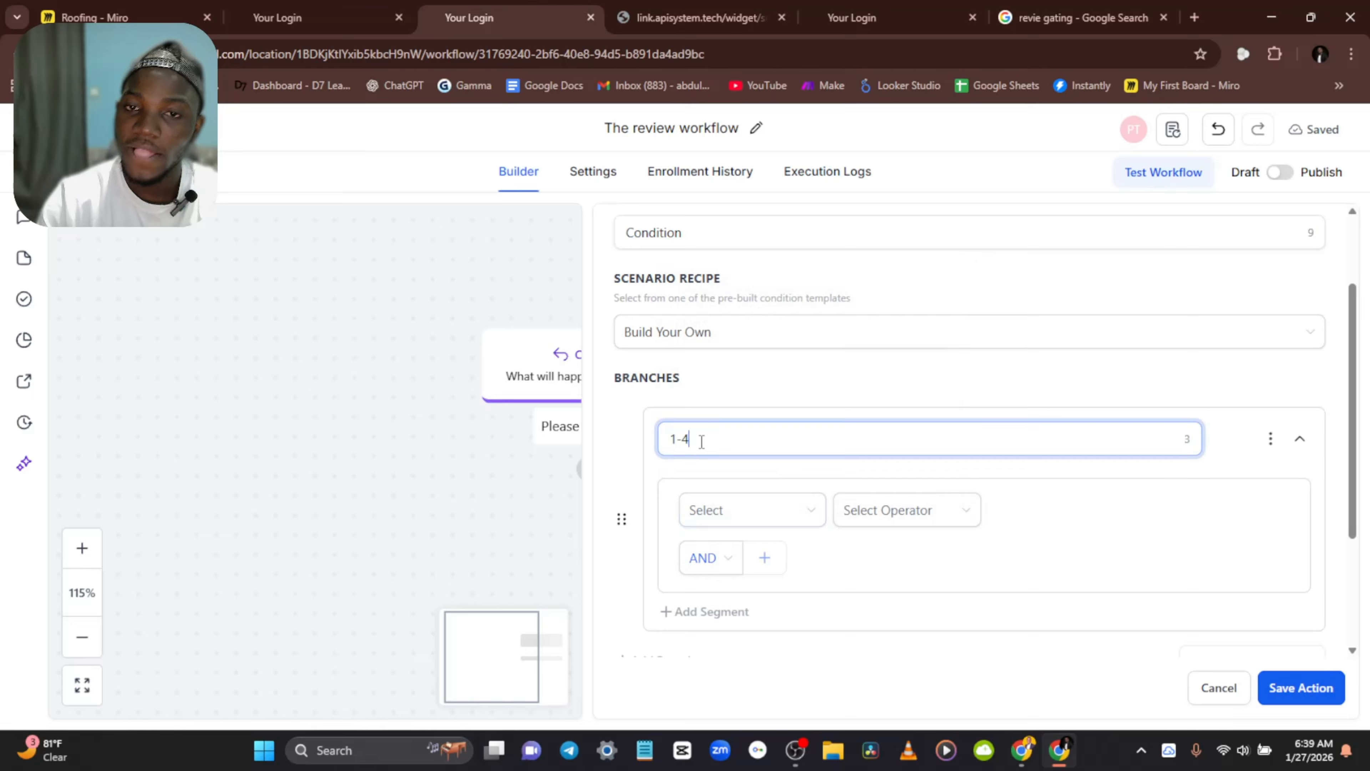
# Step: Set the 1-4 branch's first condition to Replied message Contains 1
pyautogui.click(721, 521)
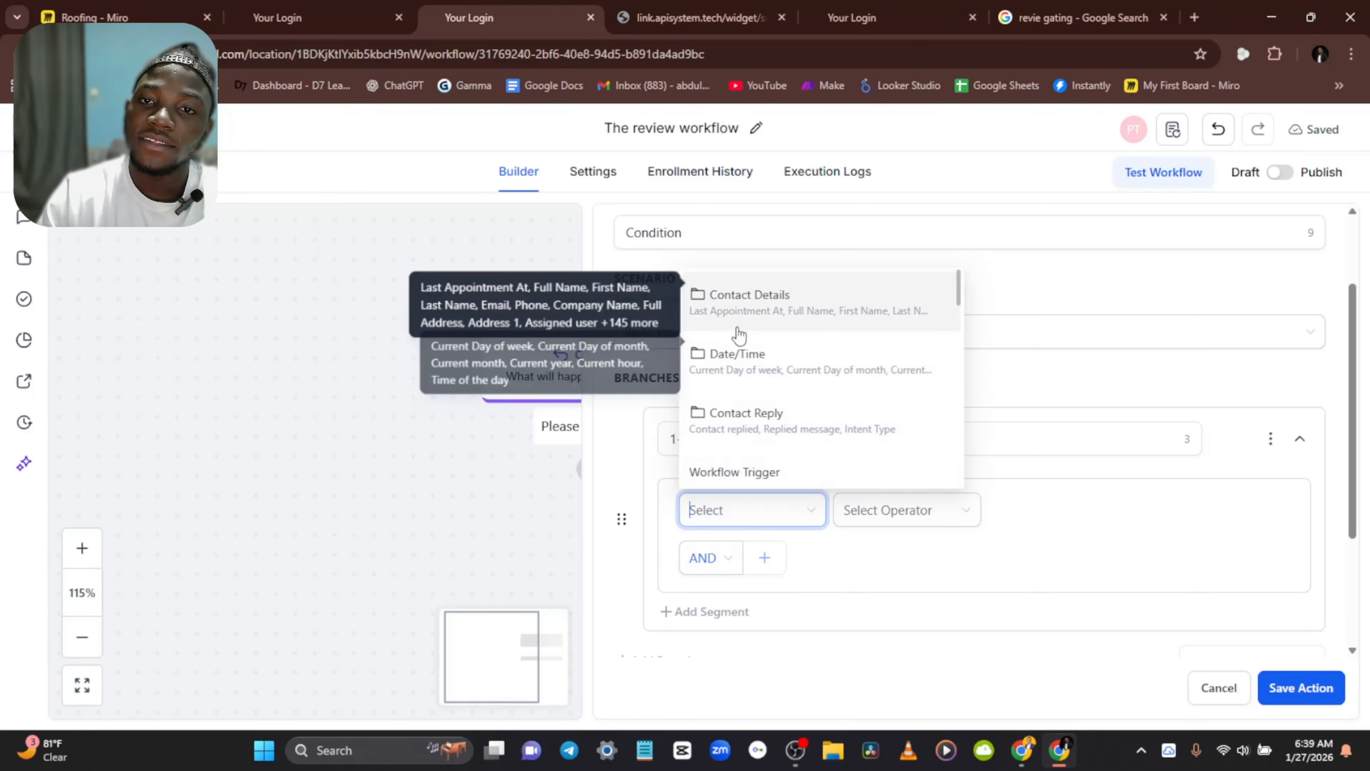
pyautogui.click(768, 427)
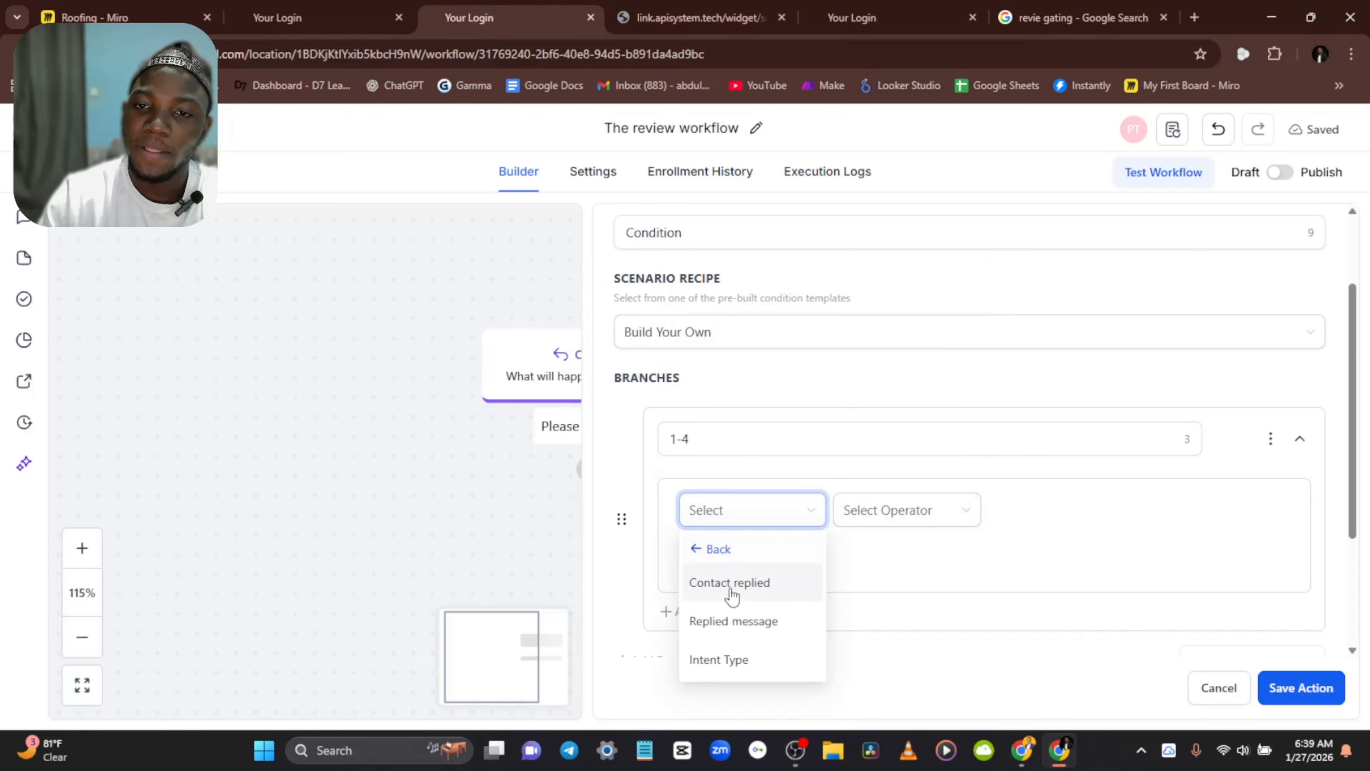
pyautogui.click(734, 622)
pyautogui.click(872, 513)
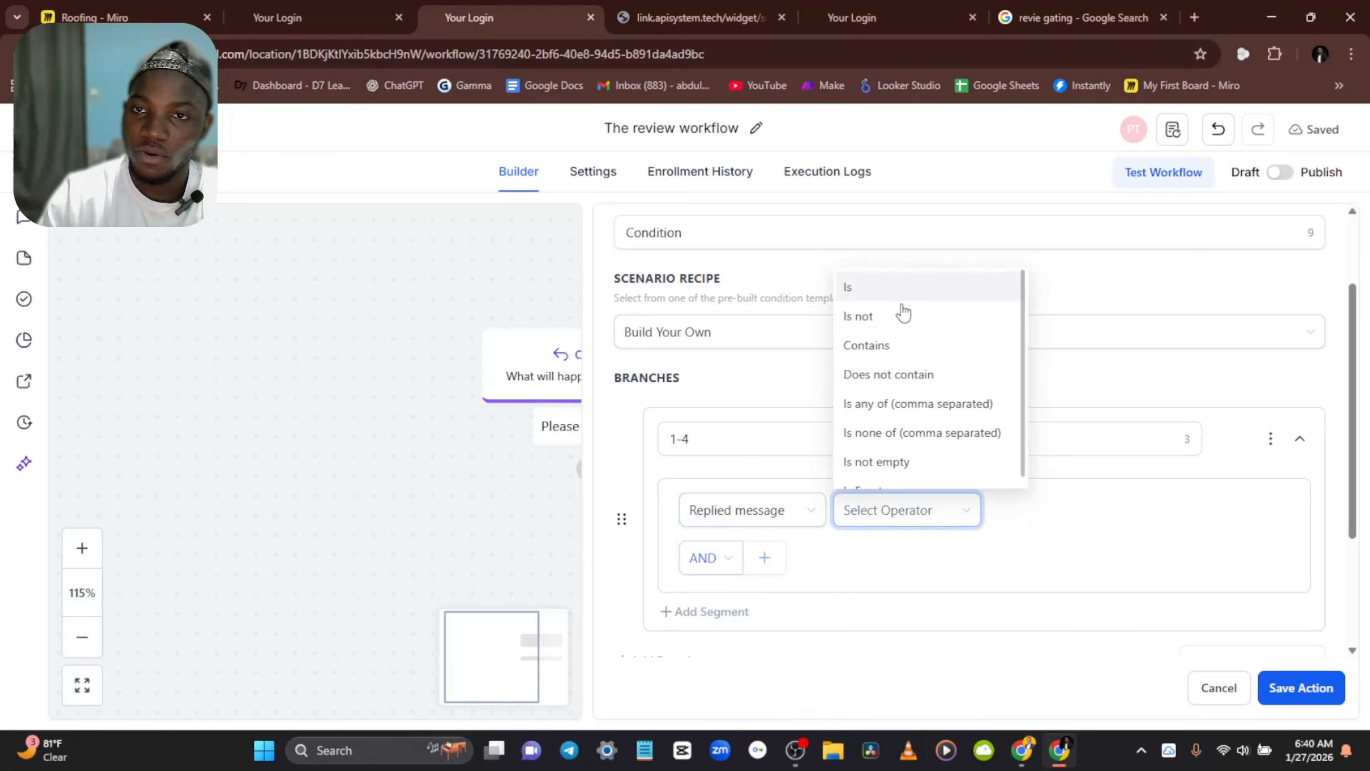
pyautogui.click(884, 348)
pyautogui.click(1037, 517)
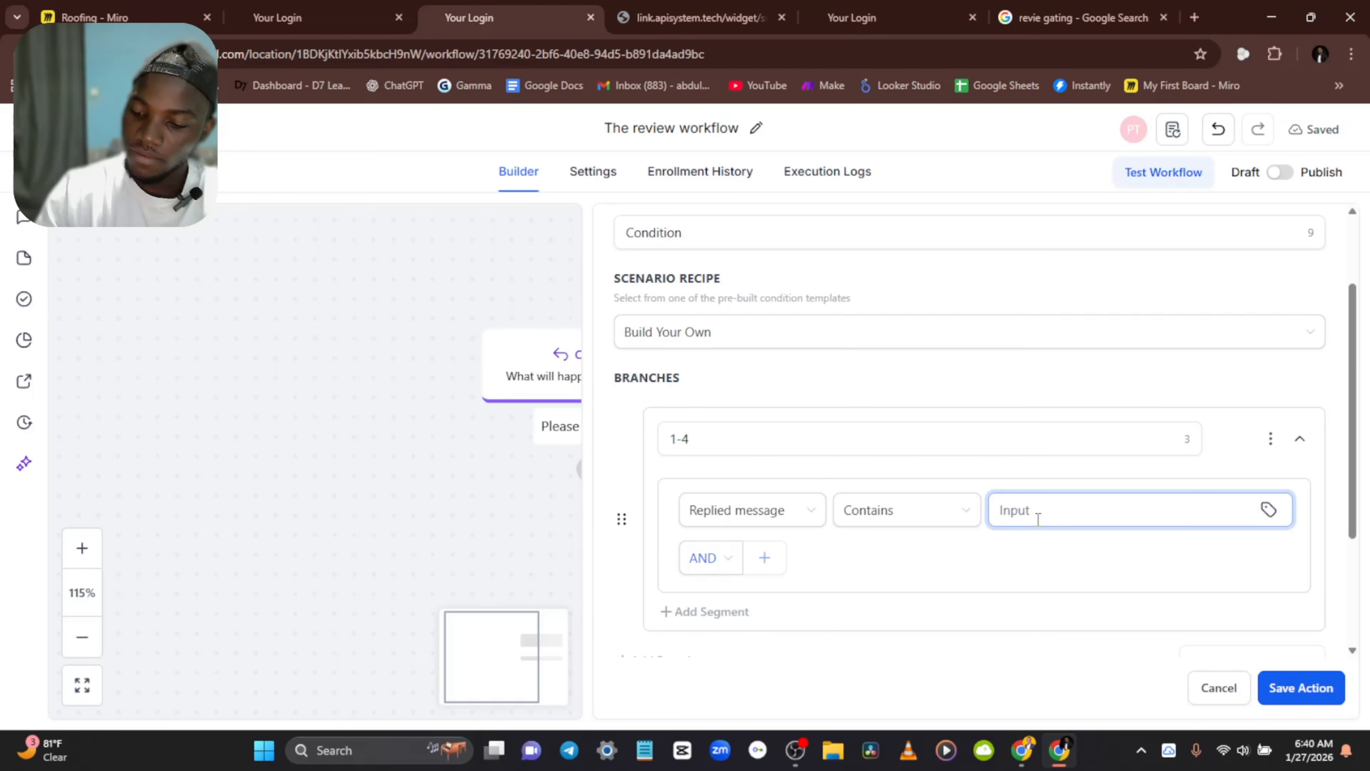
pyautogui.write('1')
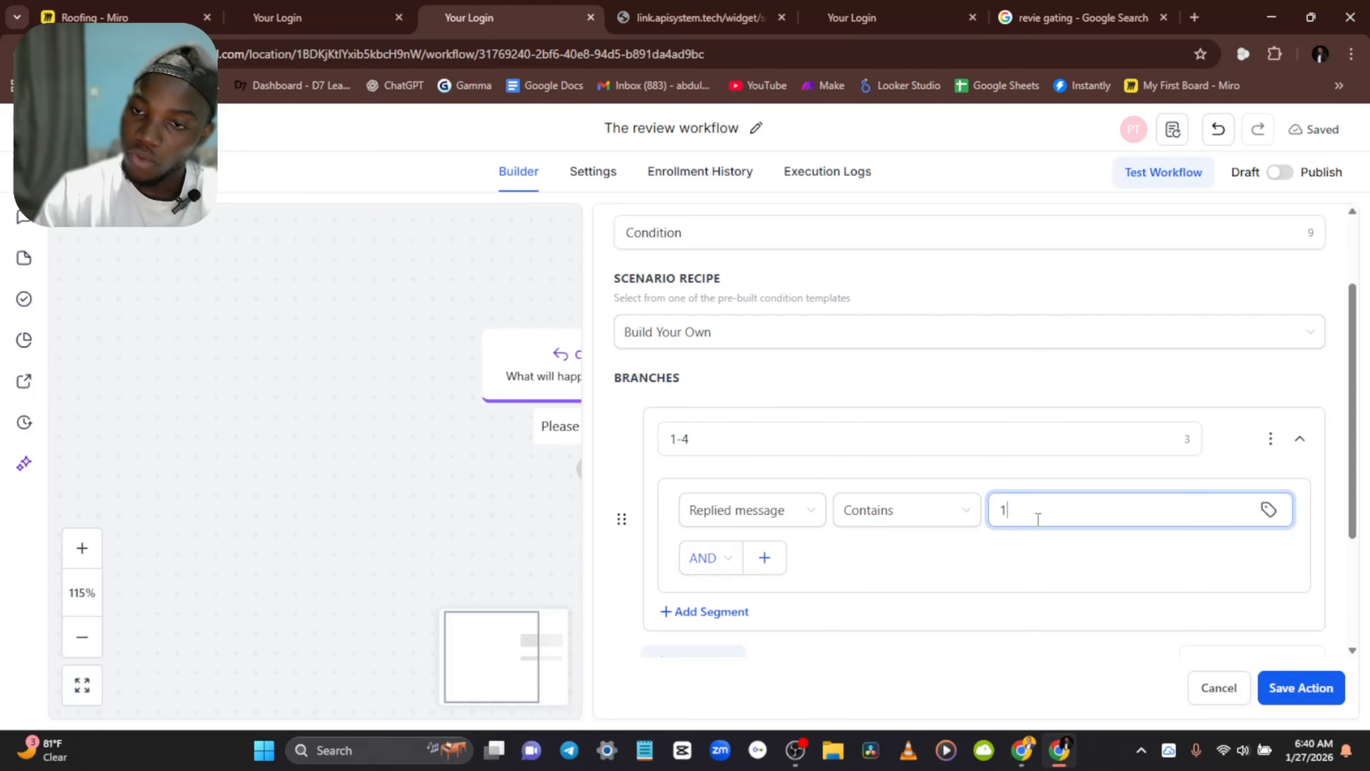
# Step: Switch the 1-4 branch's condition operator to OR and add the condition Replied message Contains one
pyautogui.click(714, 559)
pyautogui.click(708, 628)
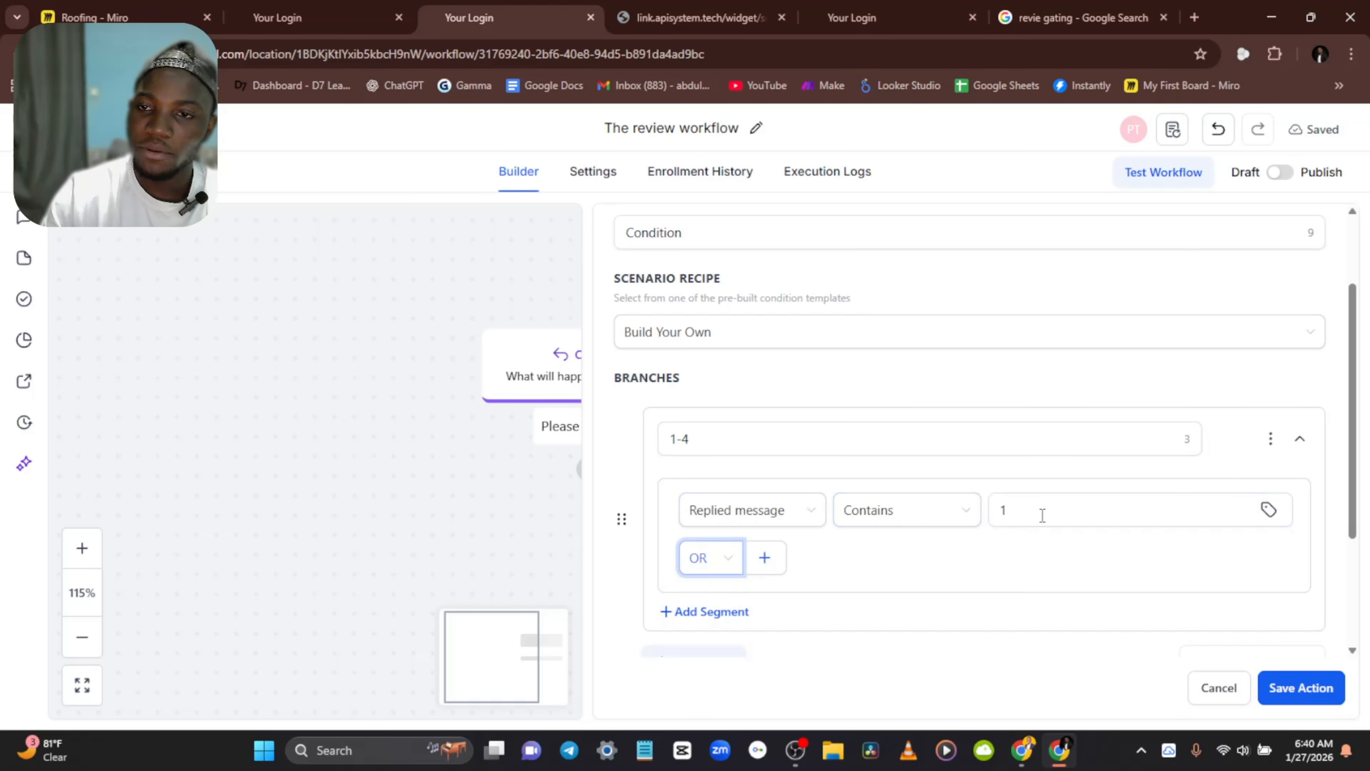
pyautogui.click(764, 559)
pyautogui.click(808, 587)
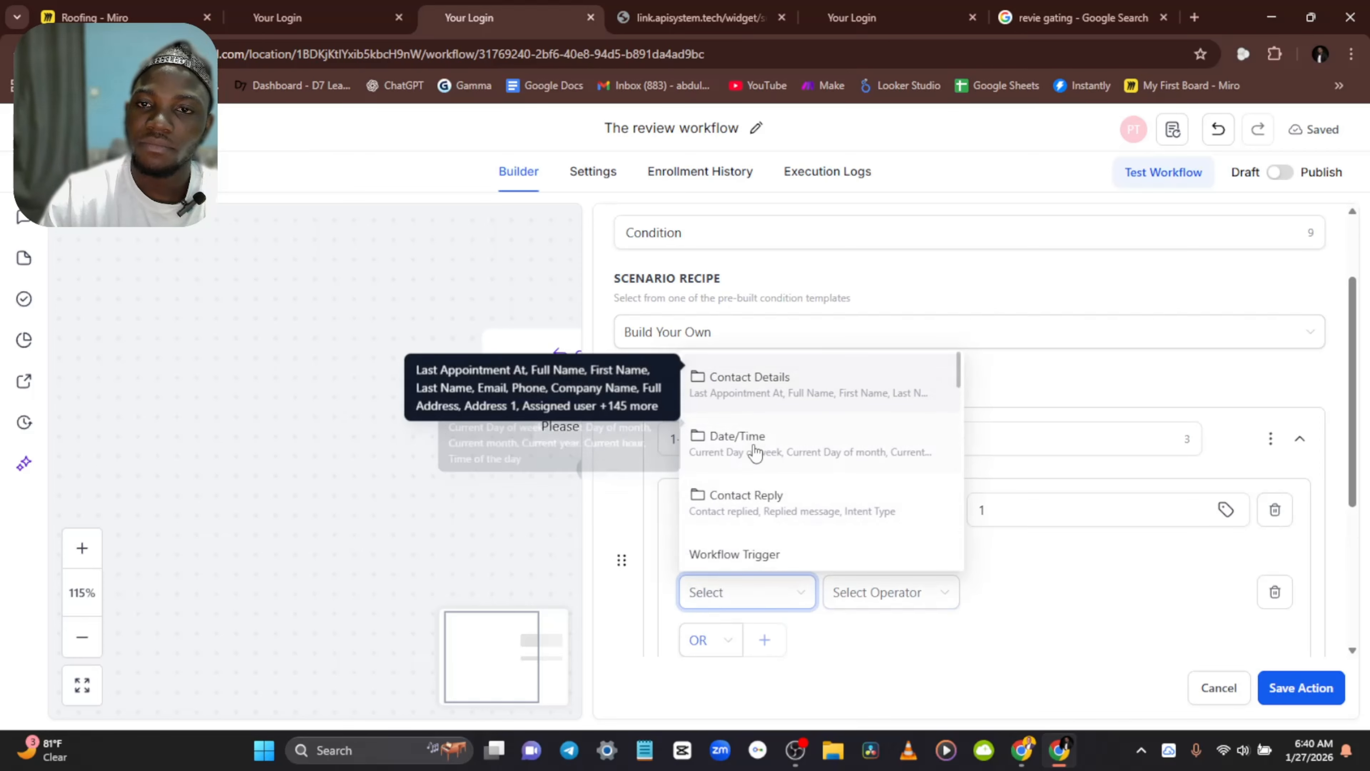
pyautogui.click(745, 505)
pyautogui.click(737, 510)
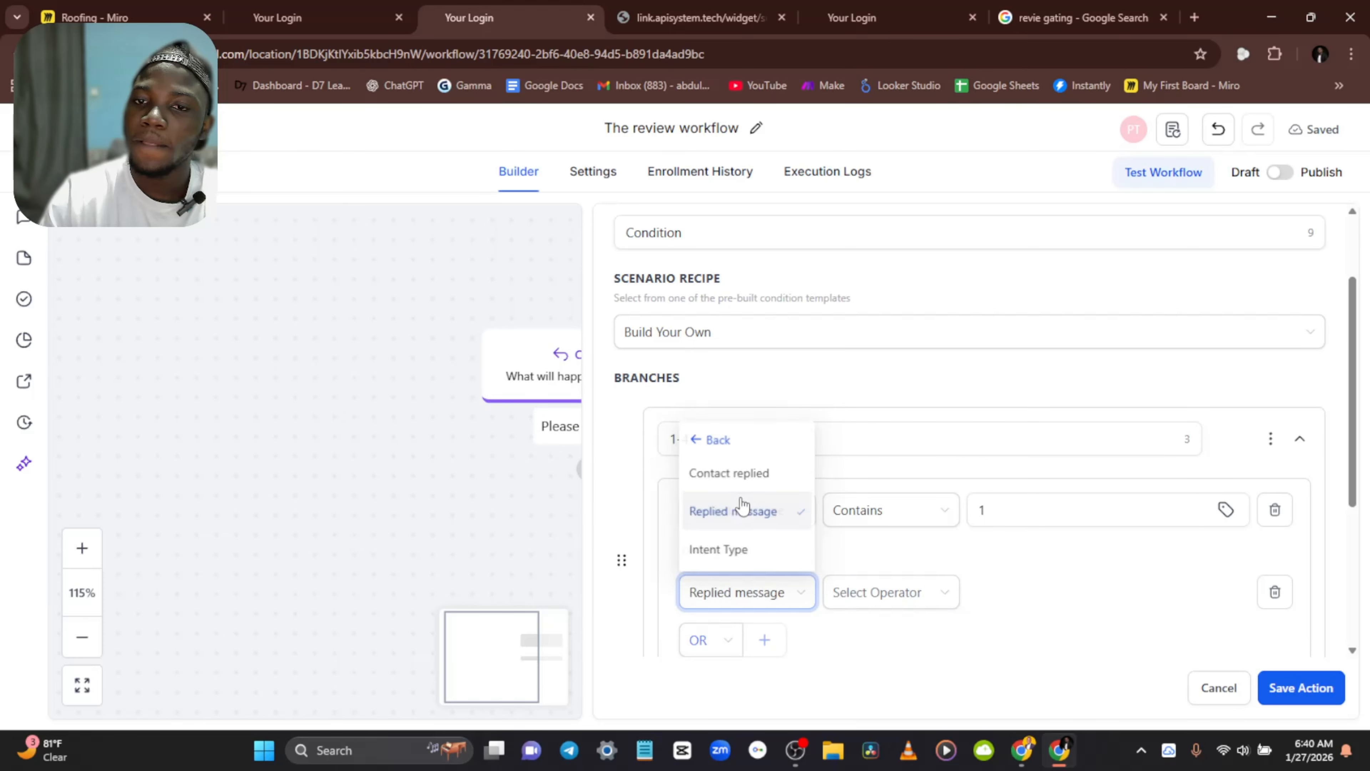
pyautogui.click(874, 589)
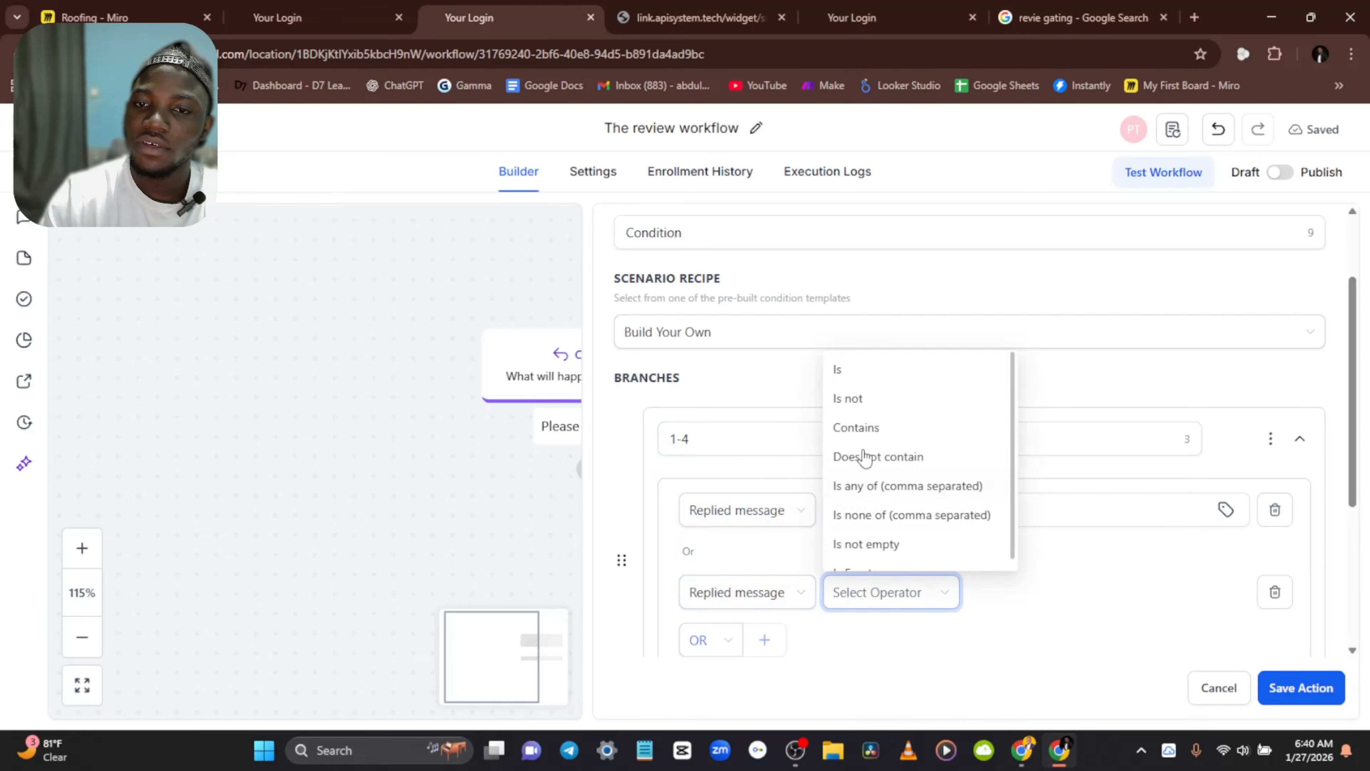
pyautogui.click(860, 427)
pyautogui.click(1012, 582)
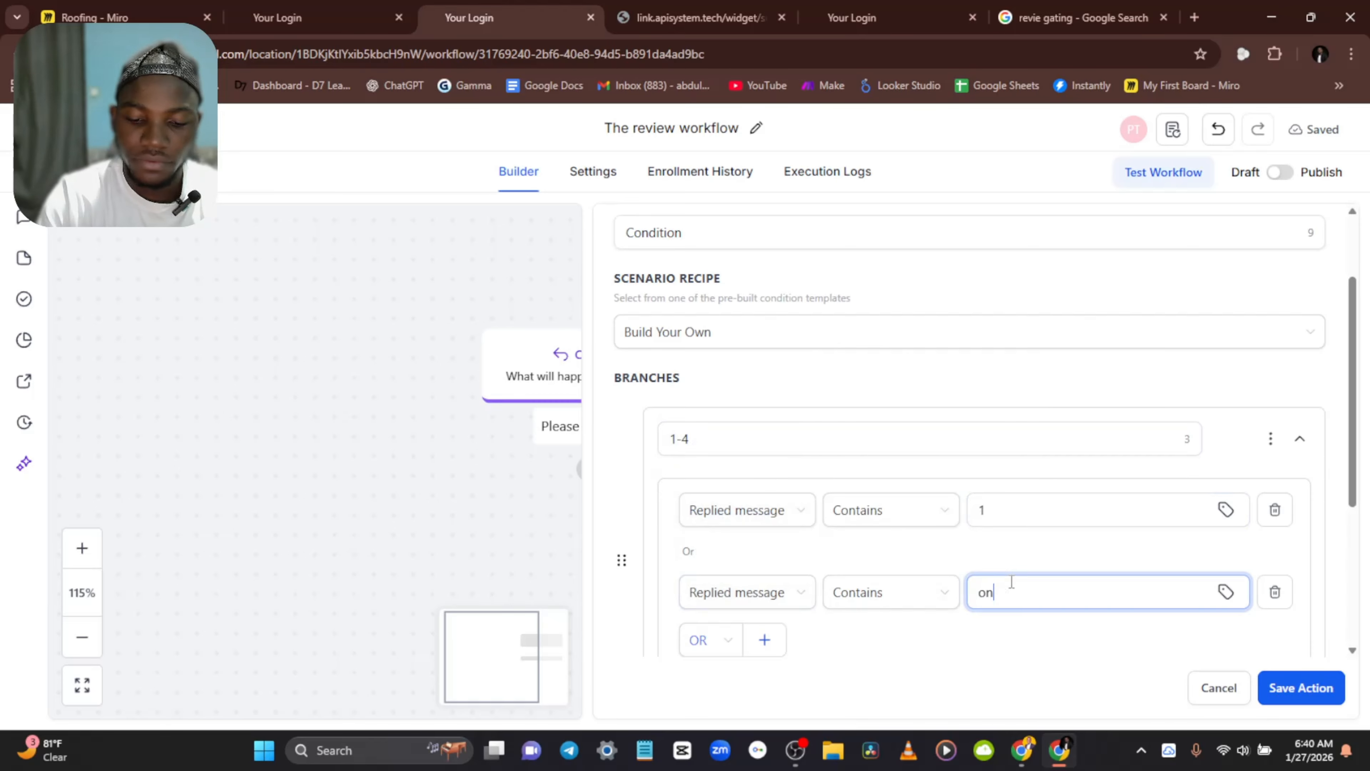
# Step: Add an OR condition to the 1-4 branch for Replied message Contains 2
pyautogui.scroll(-3, 994, 567)
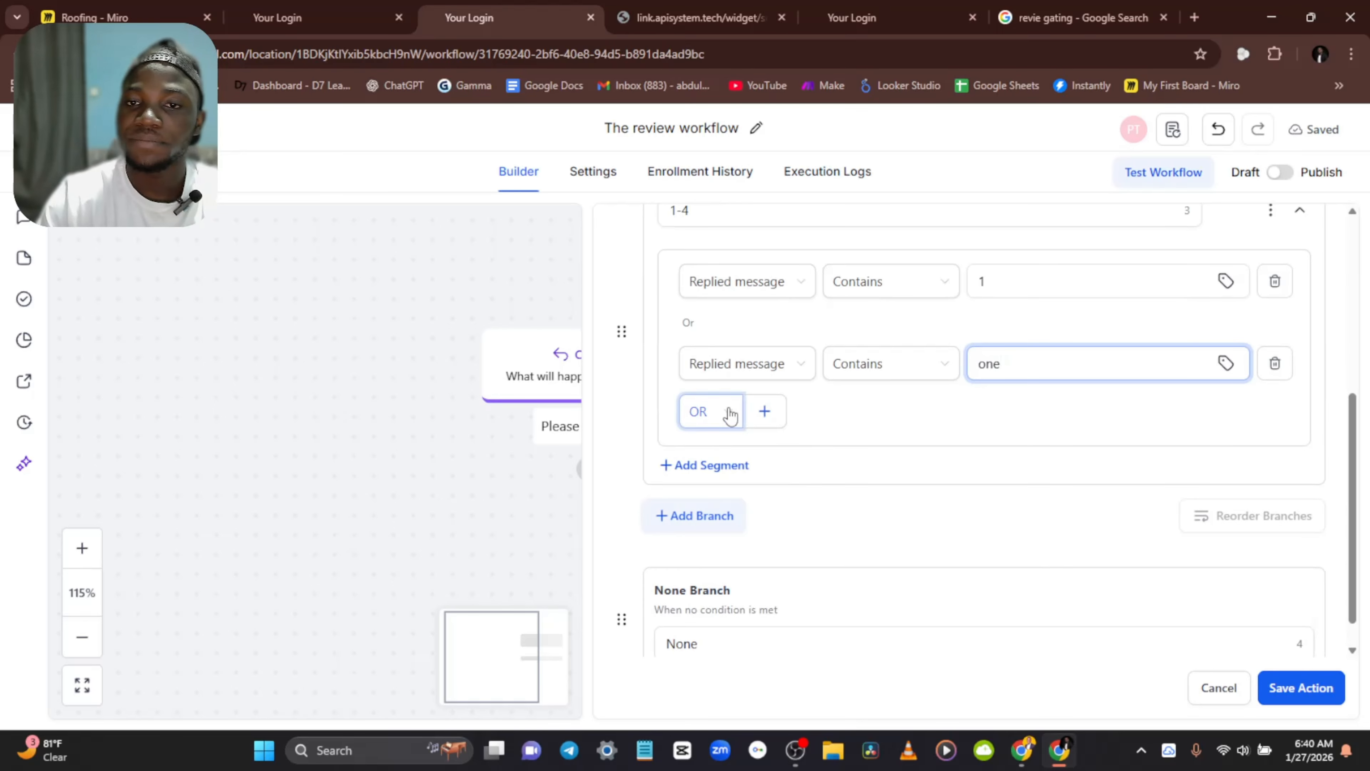
pyautogui.scroll(2, 1014, 312)
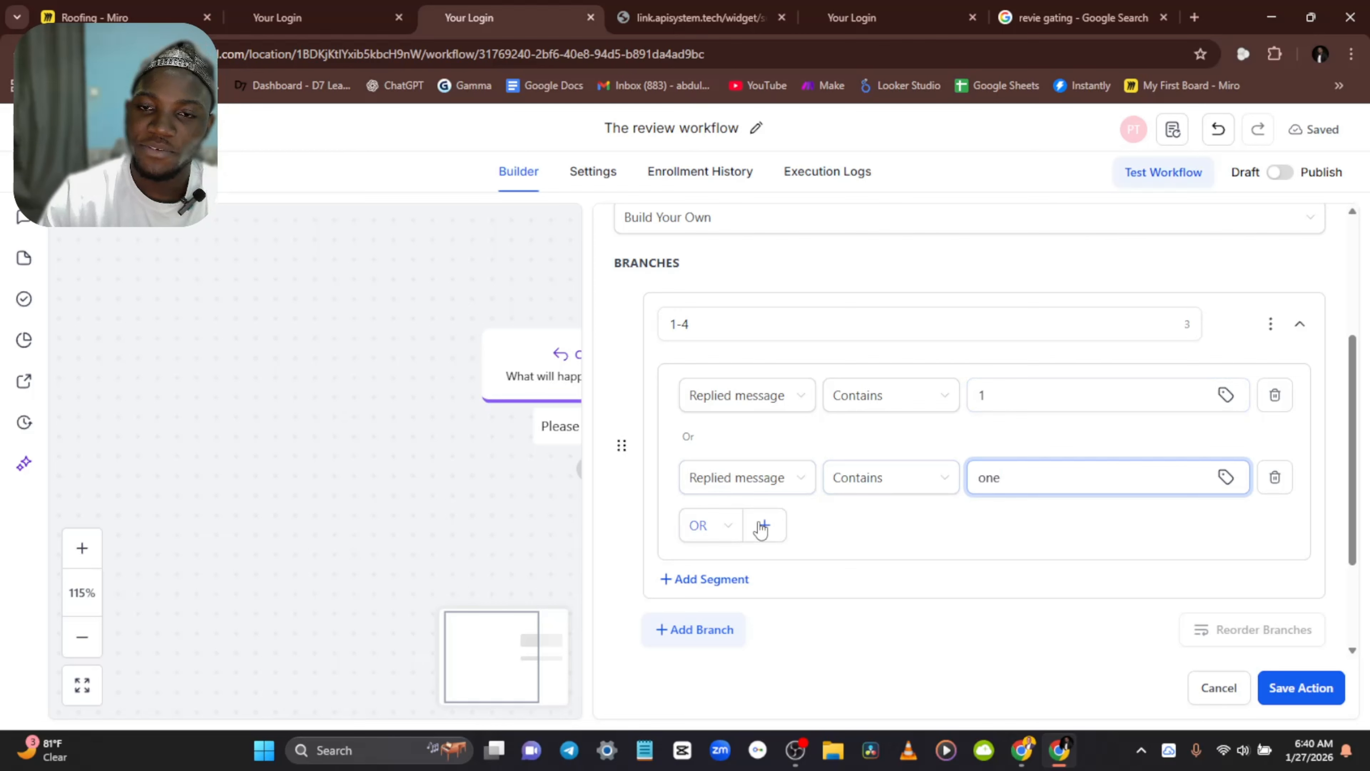
pyautogui.click(775, 526)
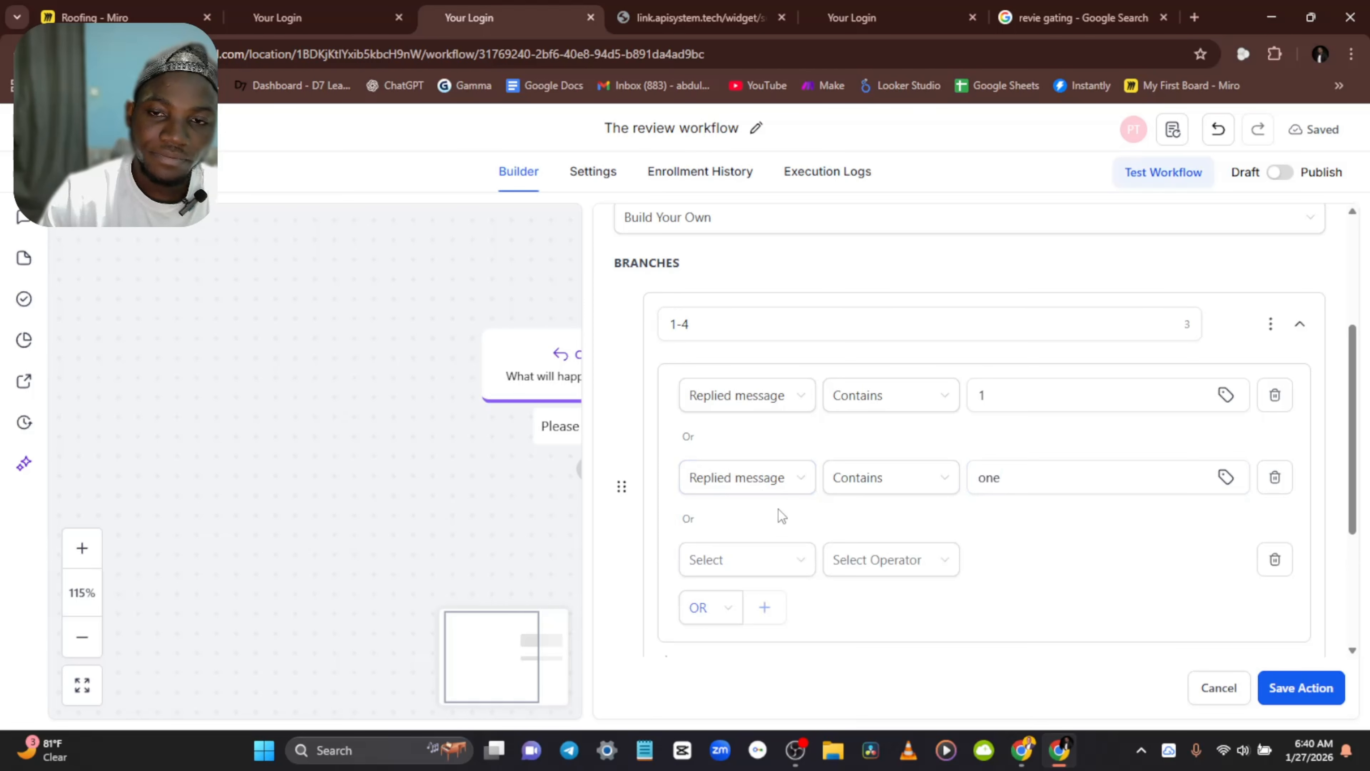
pyautogui.click(737, 561)
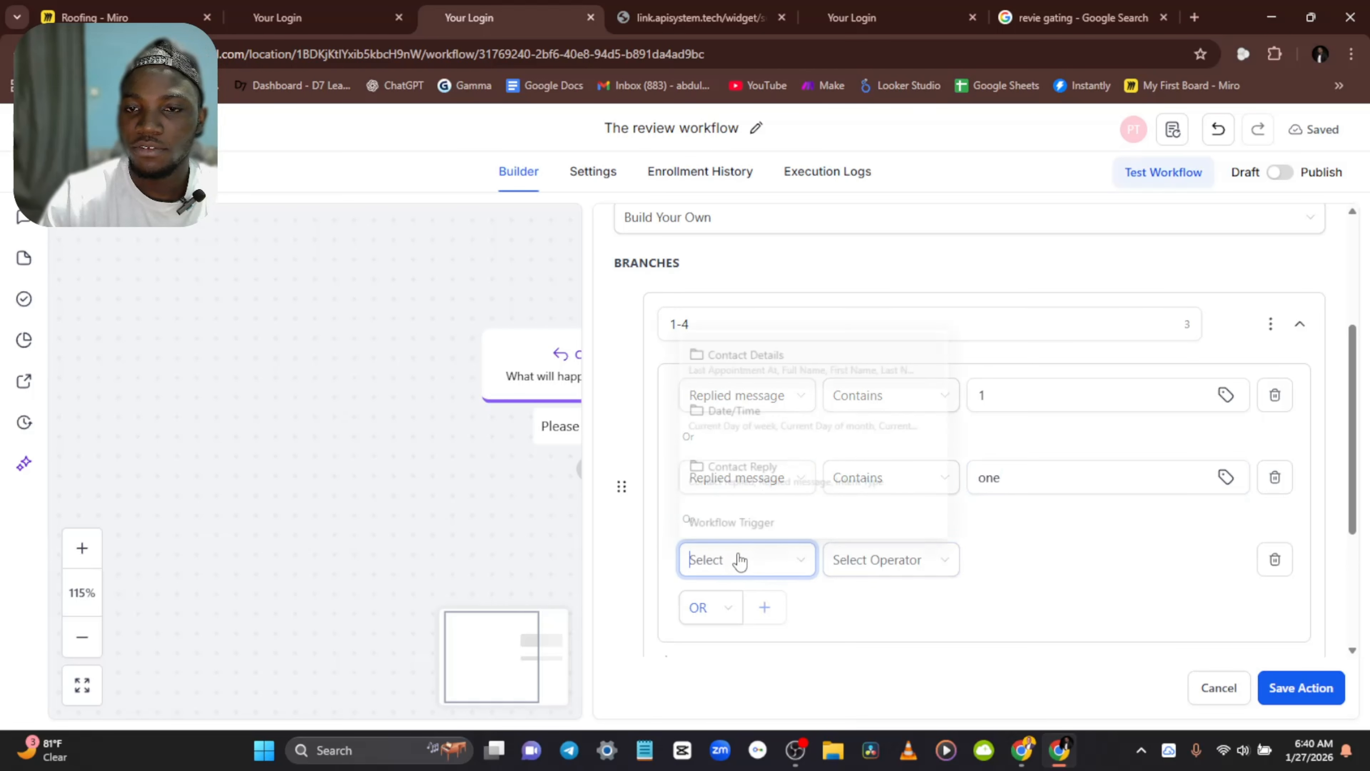
pyautogui.click(737, 467)
pyautogui.click(762, 479)
pyautogui.click(898, 561)
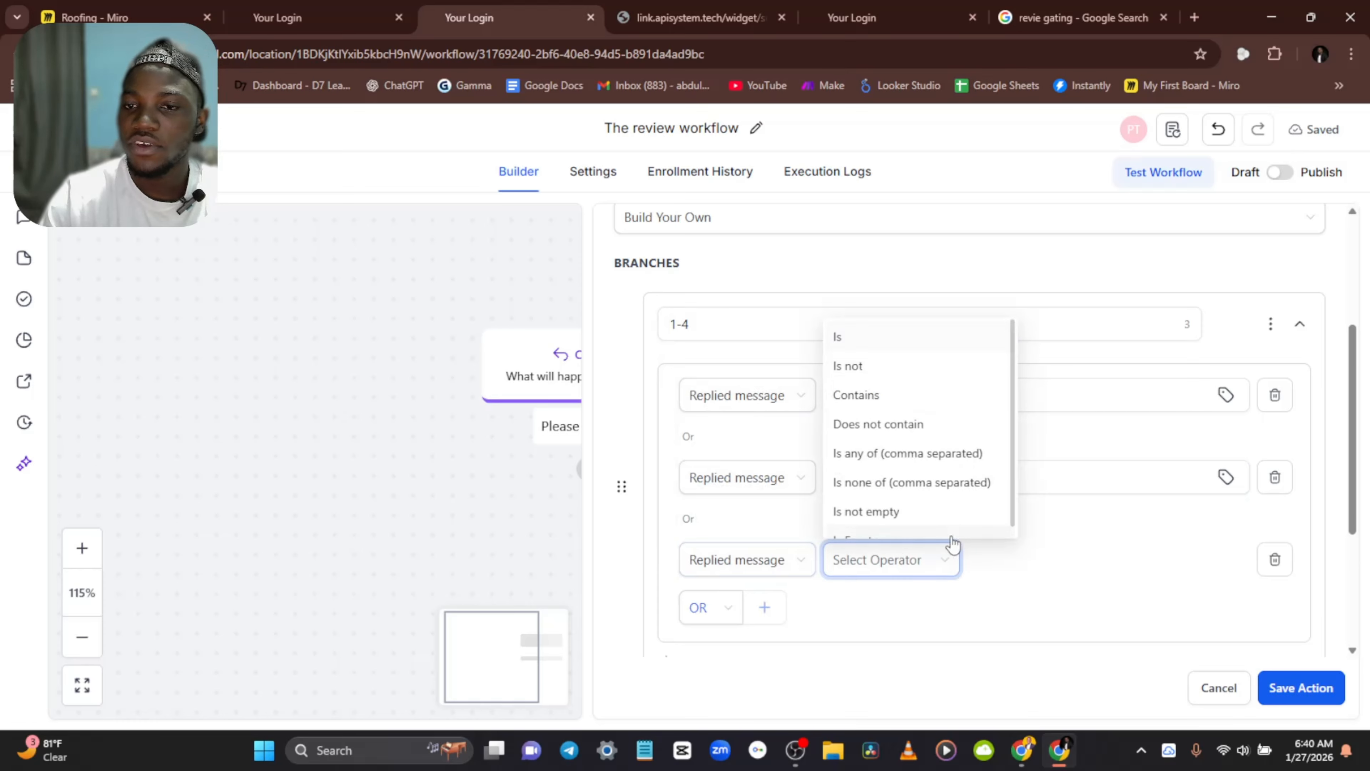
pyautogui.click(878, 395)
pyautogui.click(1030, 559)
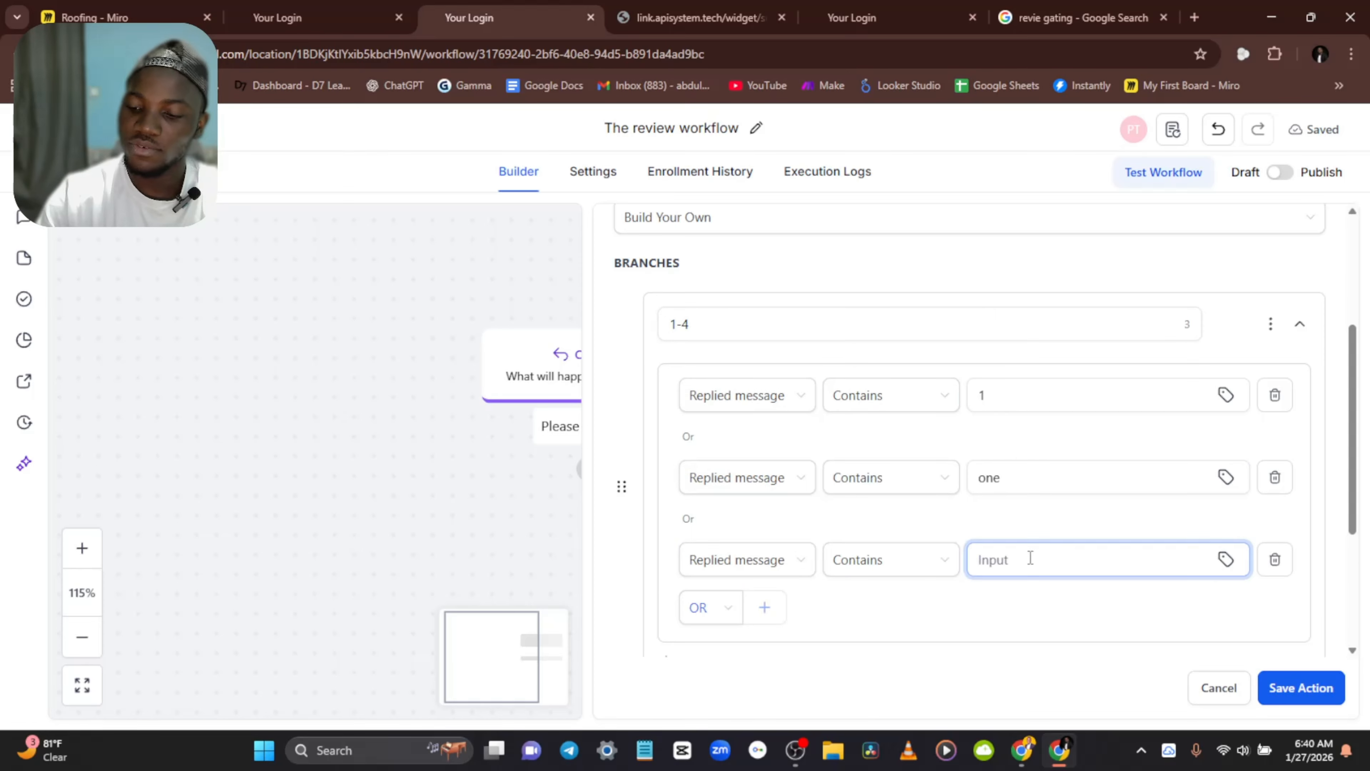
pyautogui.write('2')
# Step: Add an OR condition to the 1-4 branch for Replied message Contains two
pyautogui.scroll(-4, 933, 422)
pyautogui.click(764, 373)
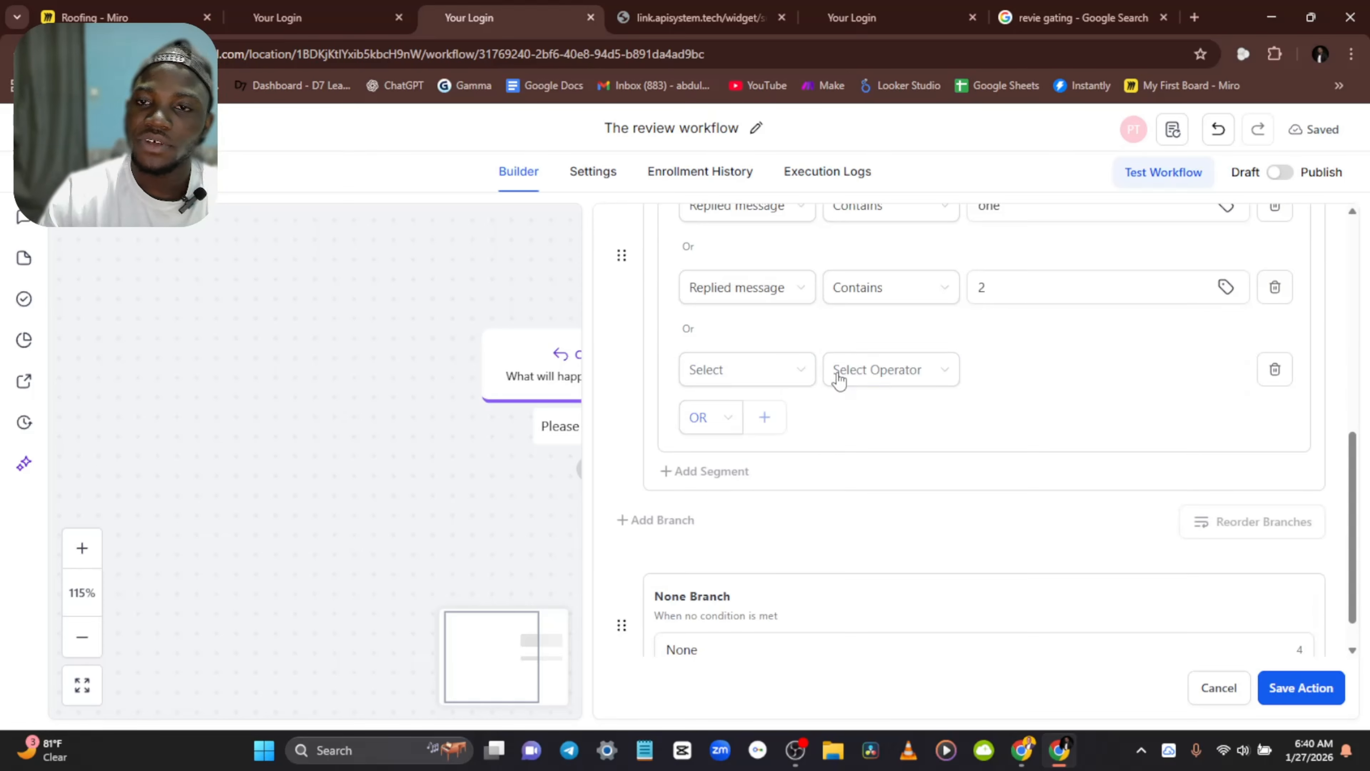
pyautogui.click(722, 371)
pyautogui.click(736, 533)
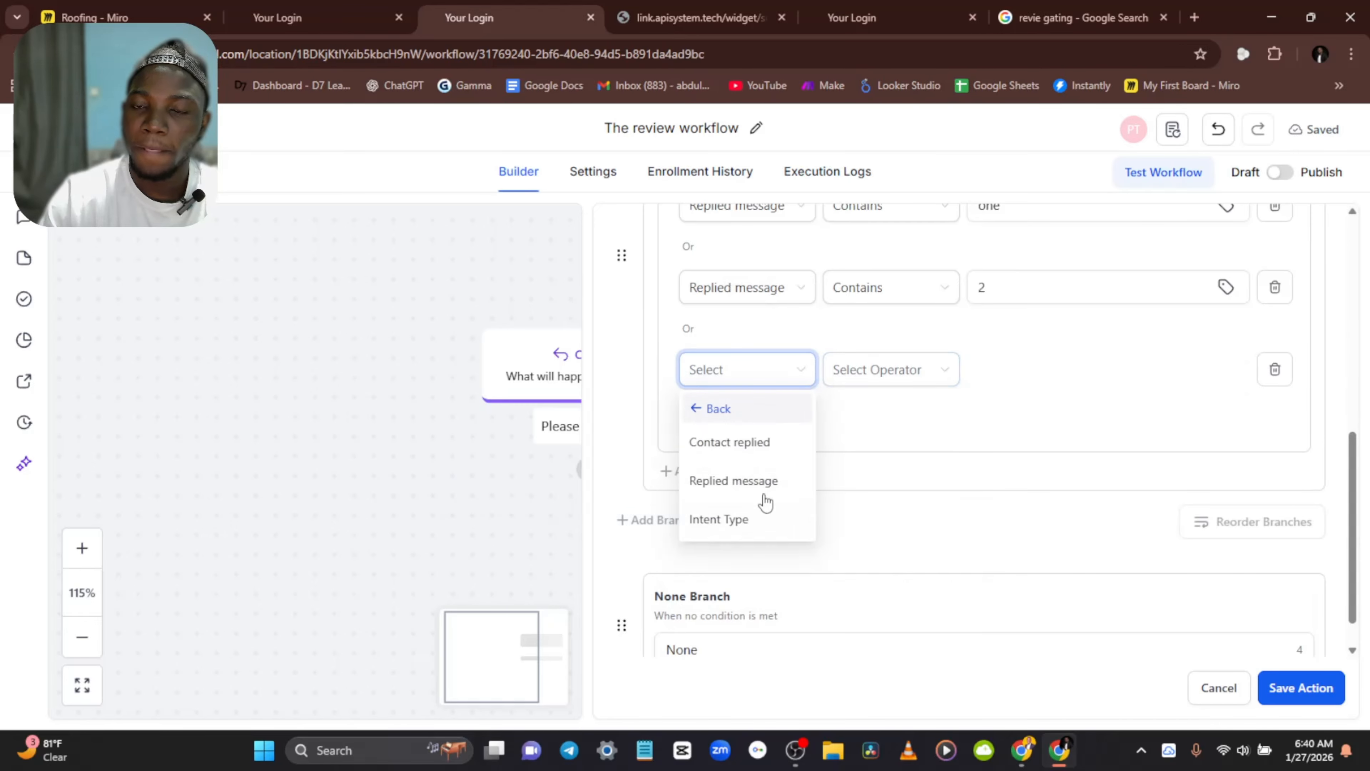
pyautogui.click(751, 479)
pyautogui.click(907, 371)
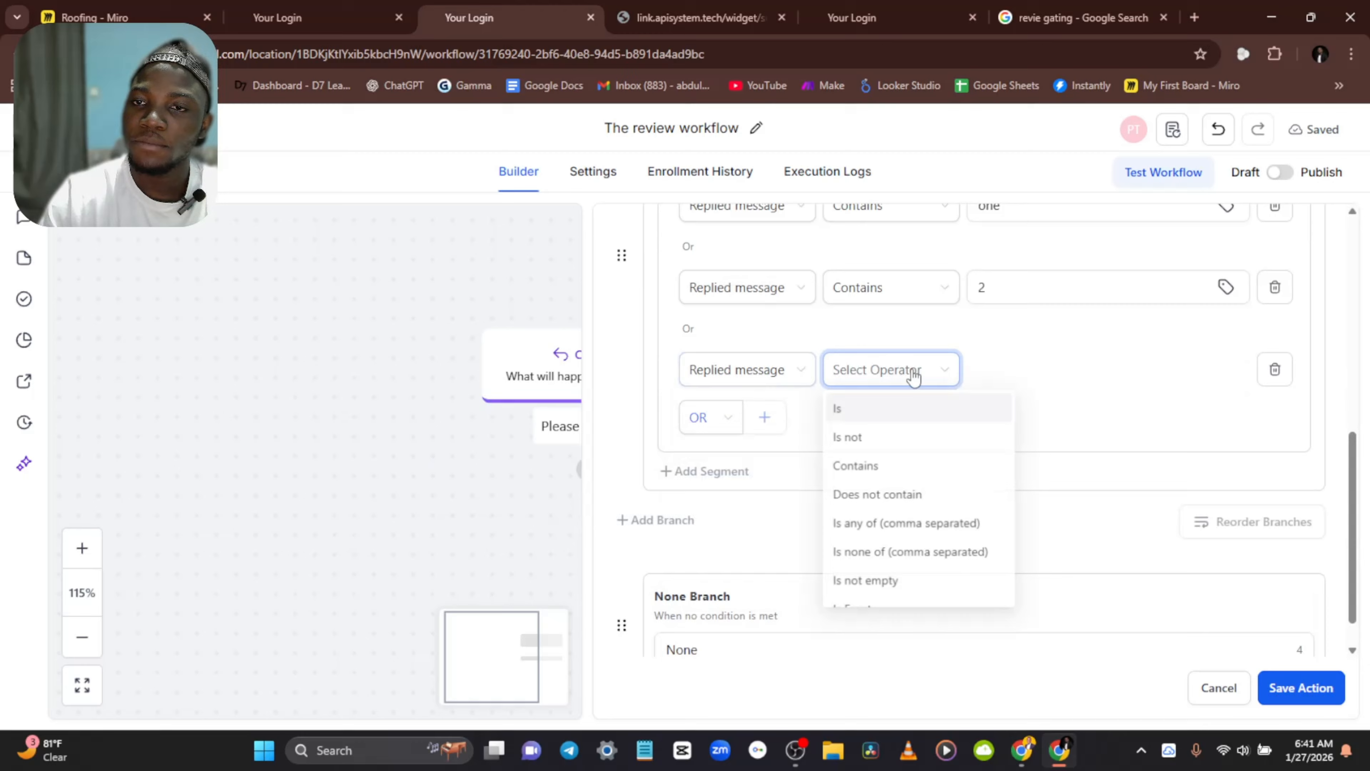
pyautogui.click(863, 468)
pyautogui.write('two')
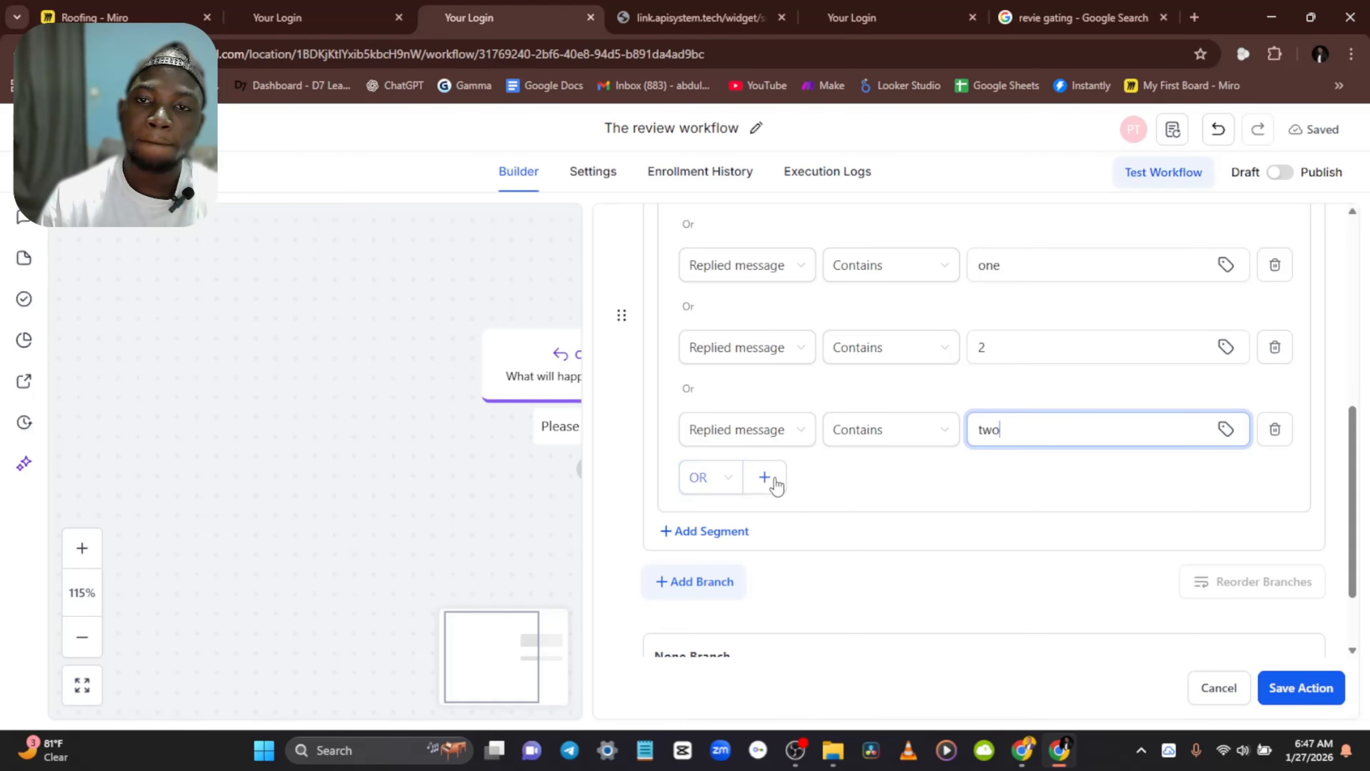
# Step: Add an OR condition to the 1-4 branch for Replied message Contains 3
pyautogui.click(765, 477)
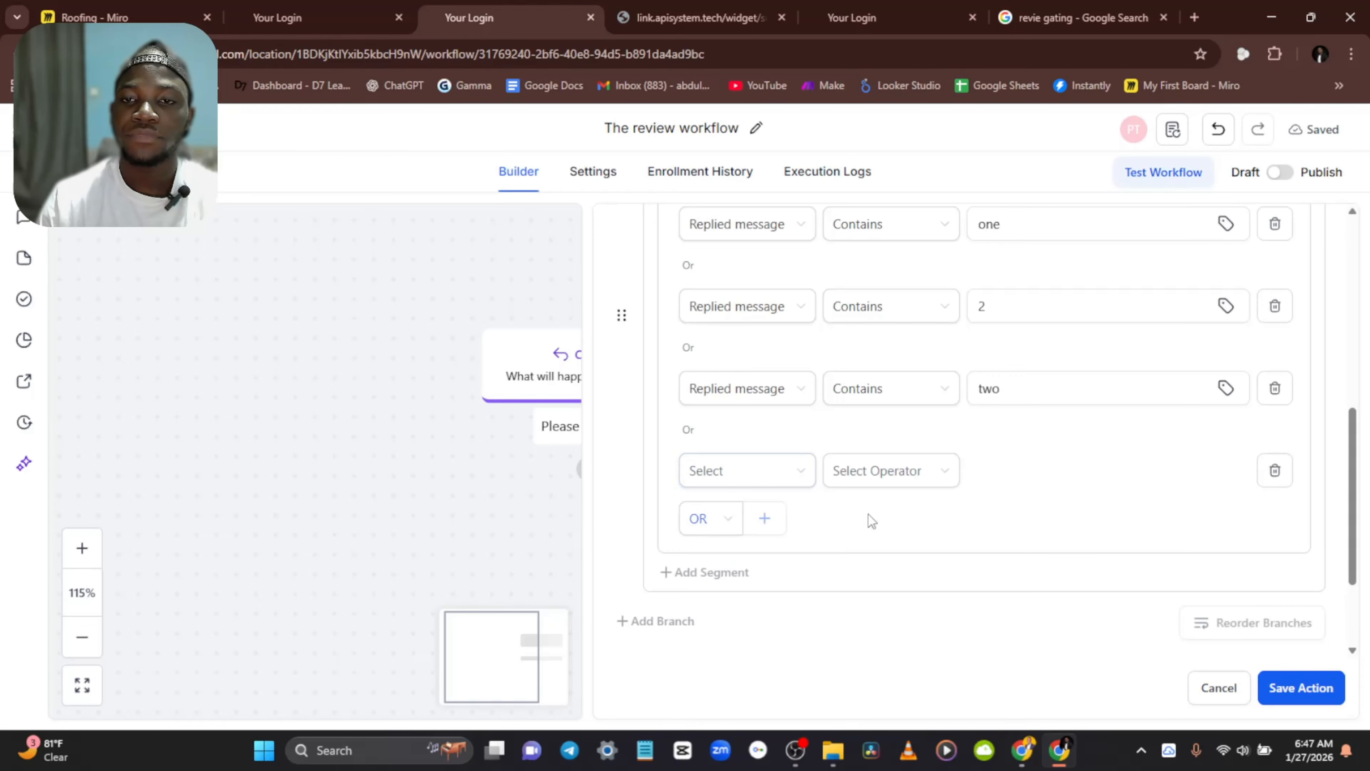
pyautogui.click(709, 475)
pyautogui.click(747, 645)
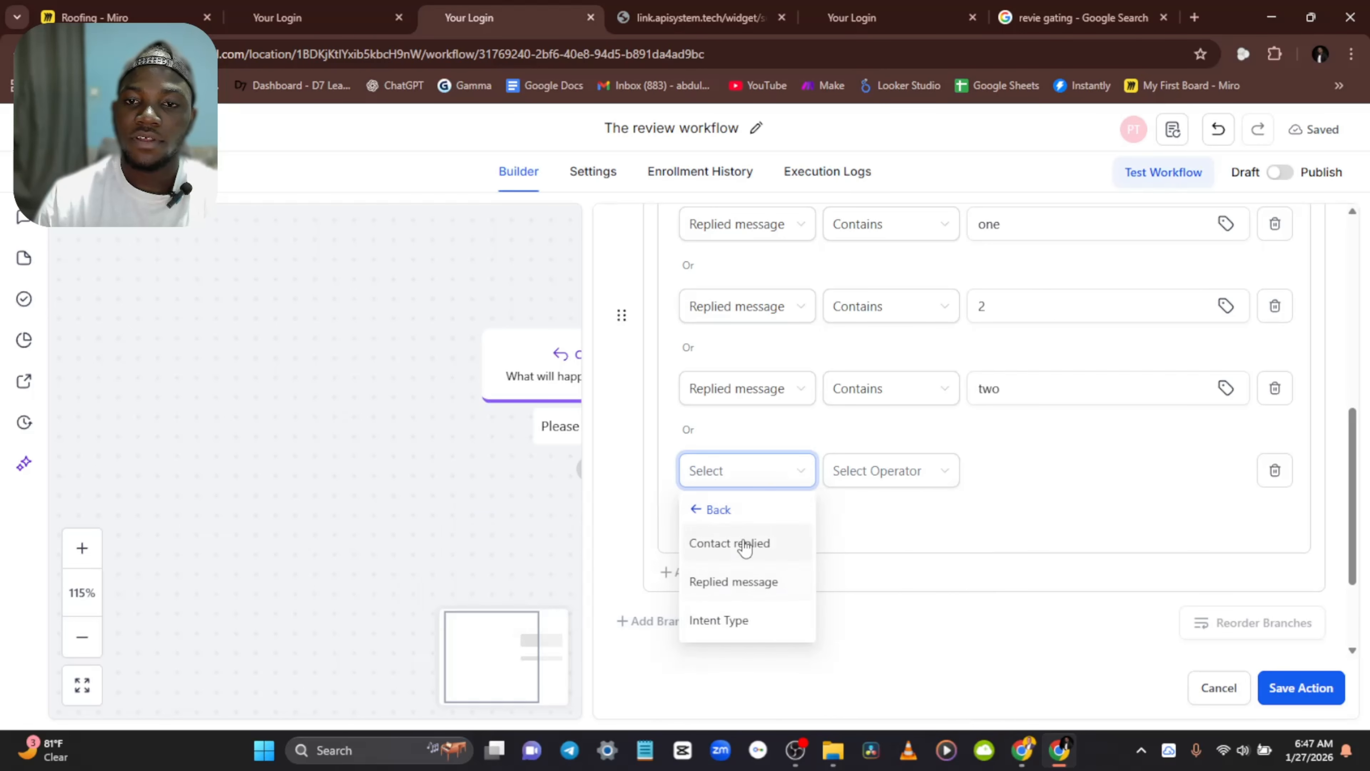
pyautogui.click(736, 586)
pyautogui.click(917, 475)
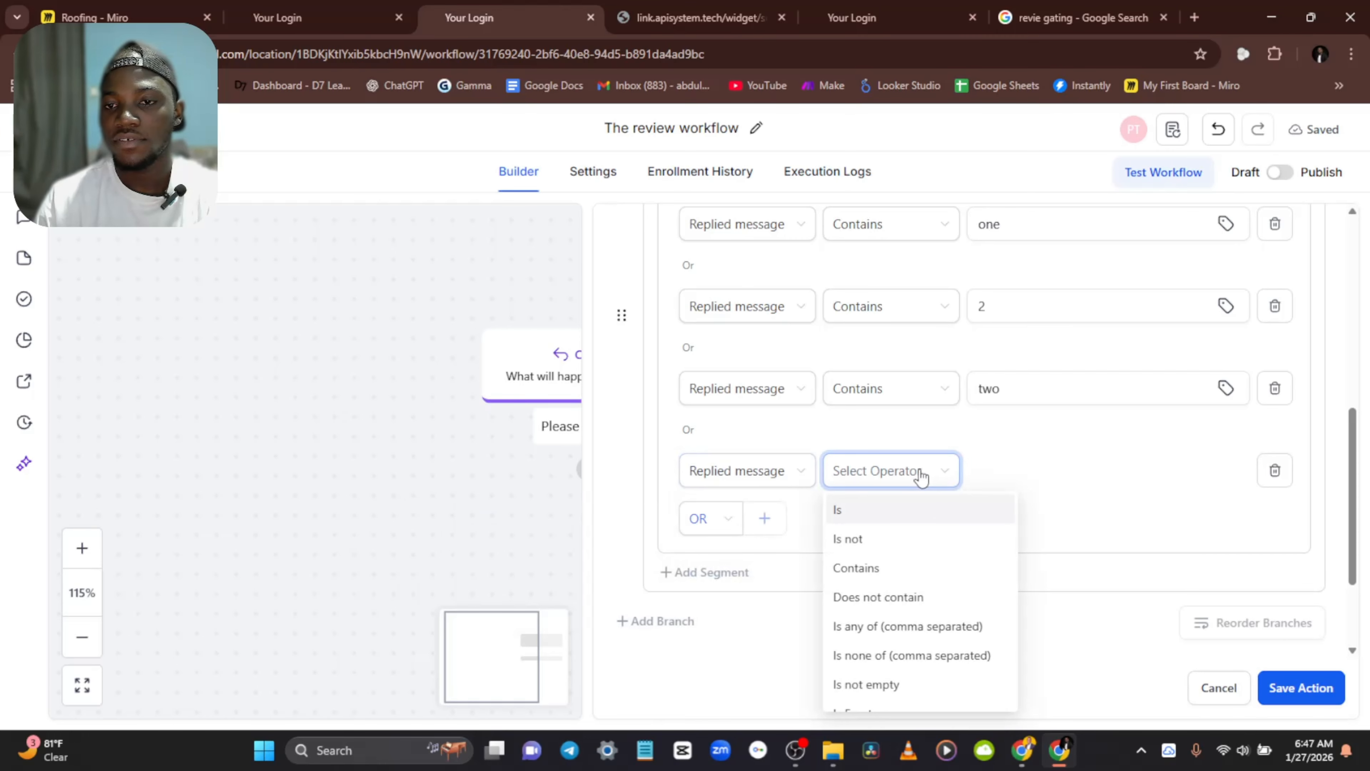
pyautogui.click(870, 568)
pyautogui.click(1017, 471)
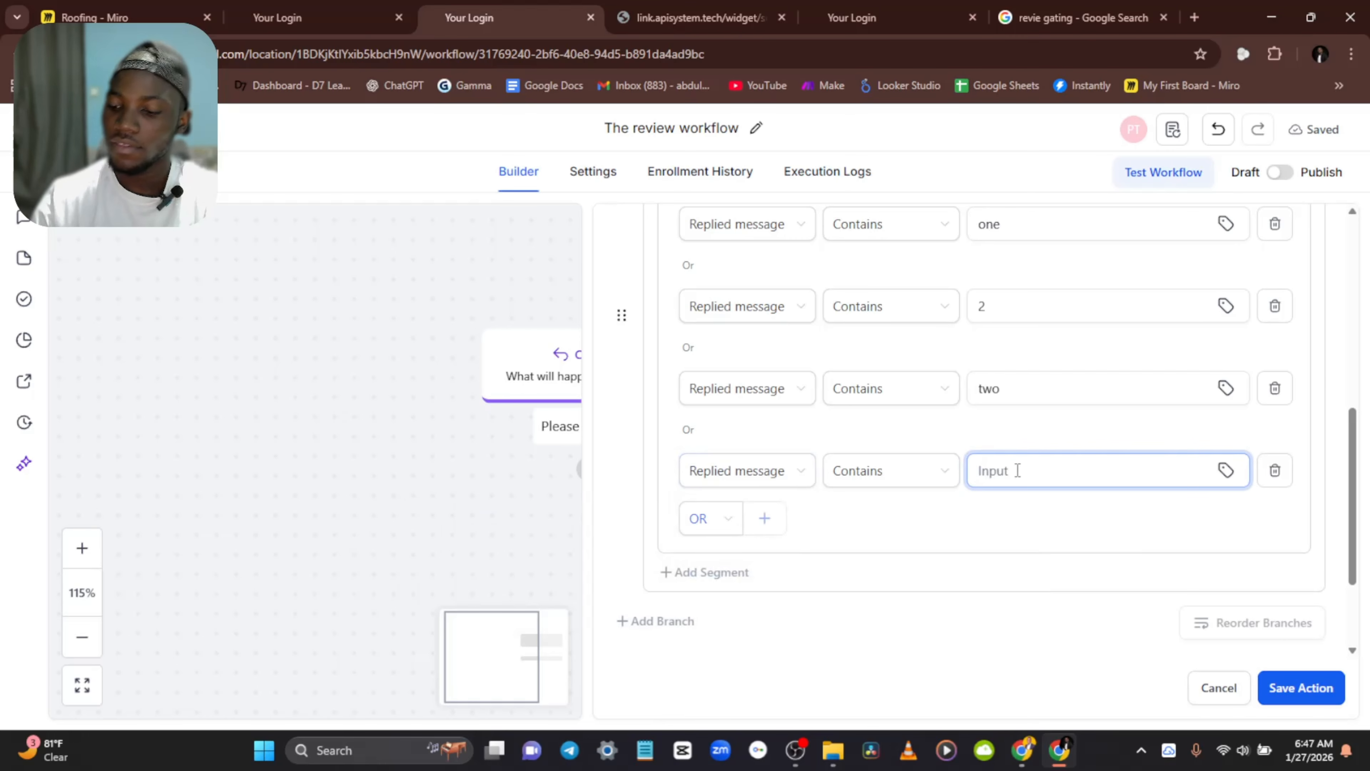
pyautogui.write('3')
# Step: Add an OR condition to the 1-4 branch for Replied message Contains Three
pyautogui.click(709, 521)
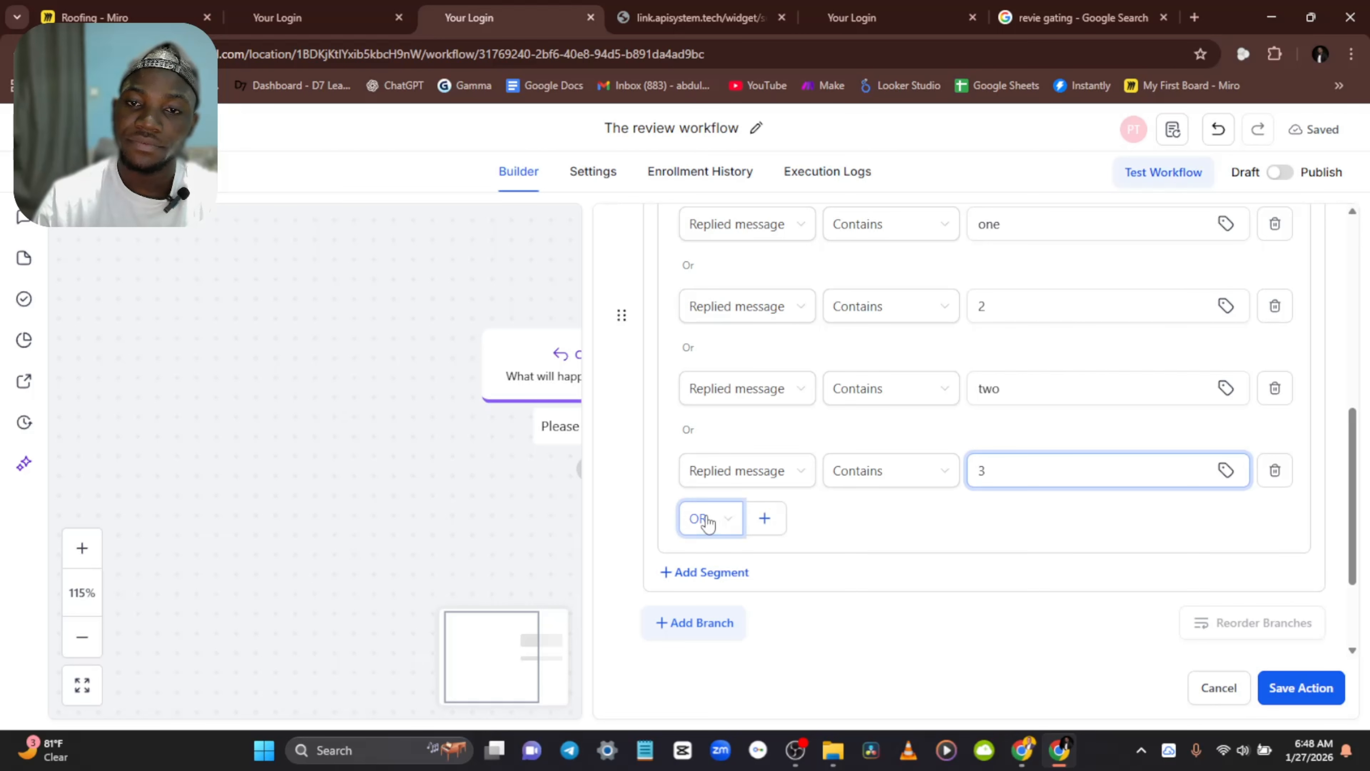
pyautogui.click(764, 518)
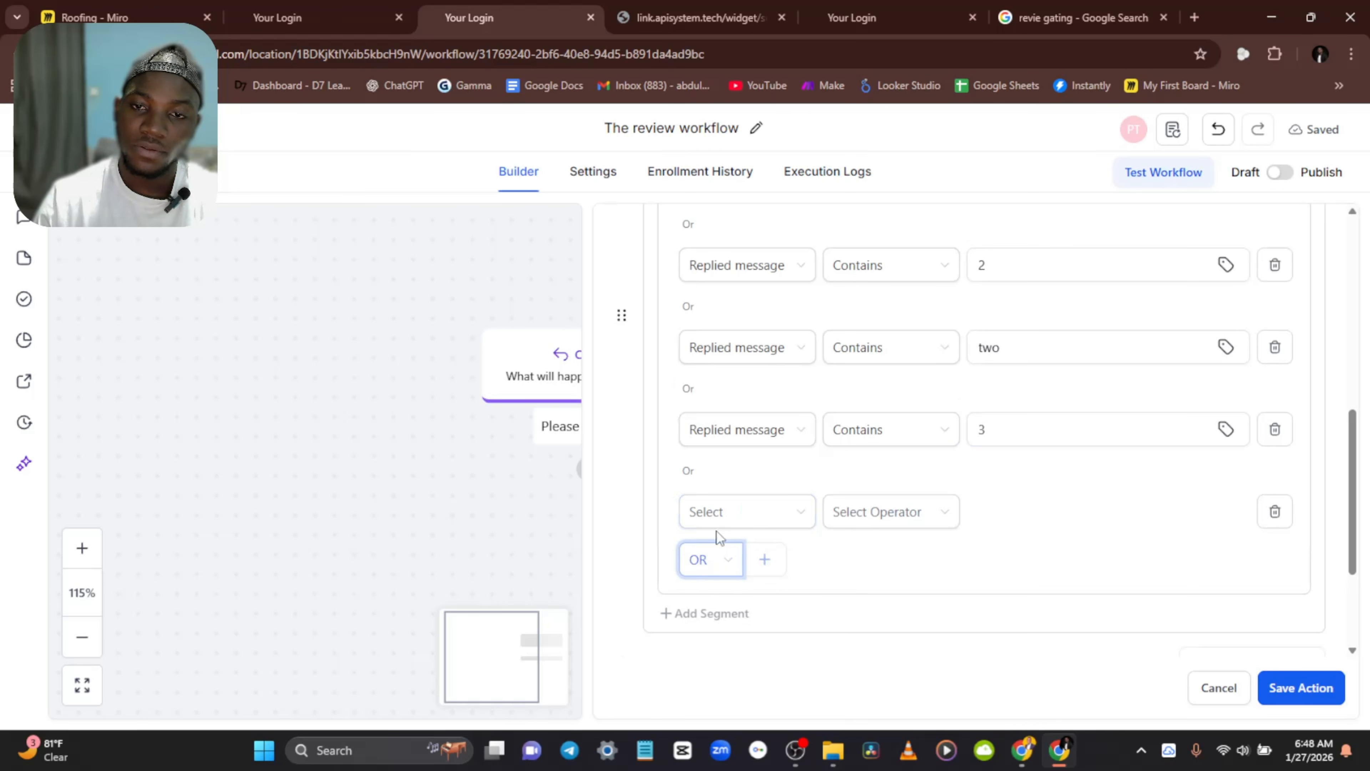
pyautogui.click(723, 517)
pyautogui.click(771, 508)
pyautogui.click(744, 410)
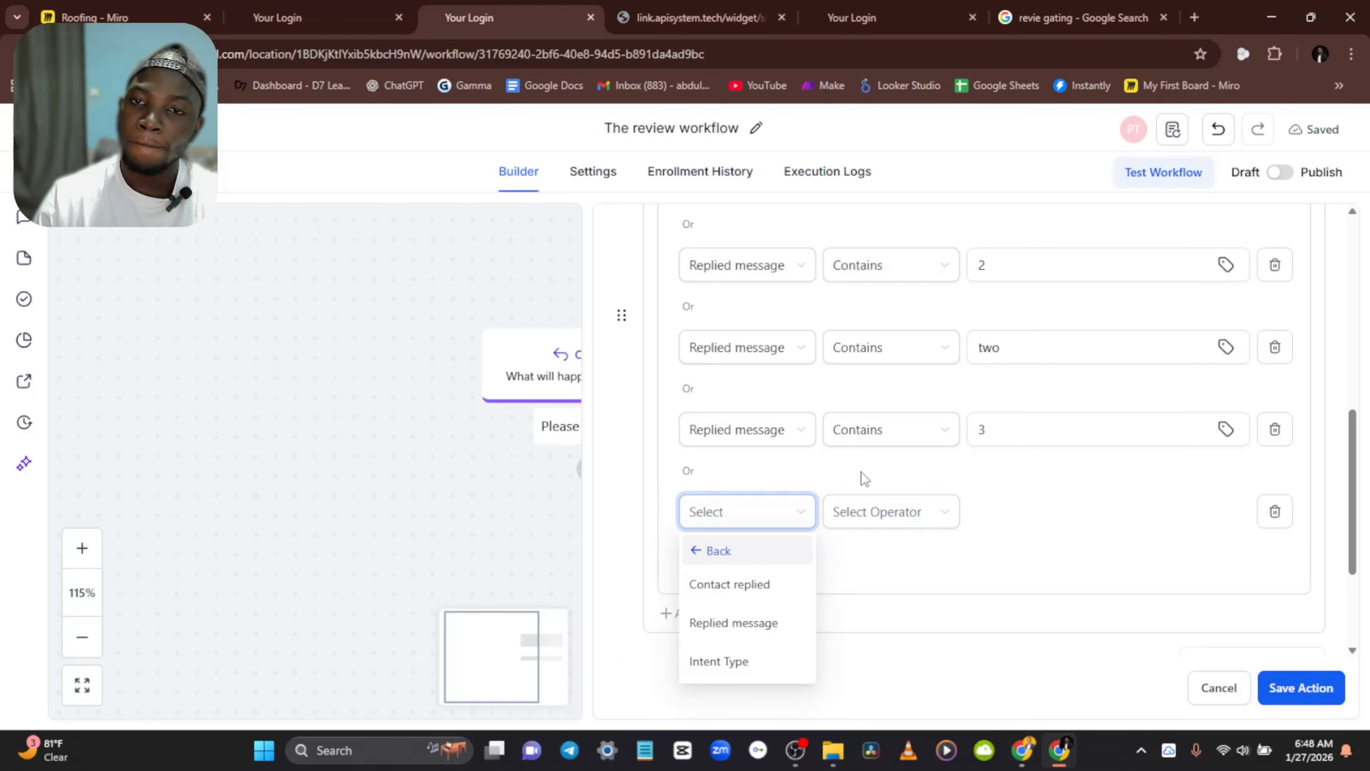
pyautogui.click(890, 502)
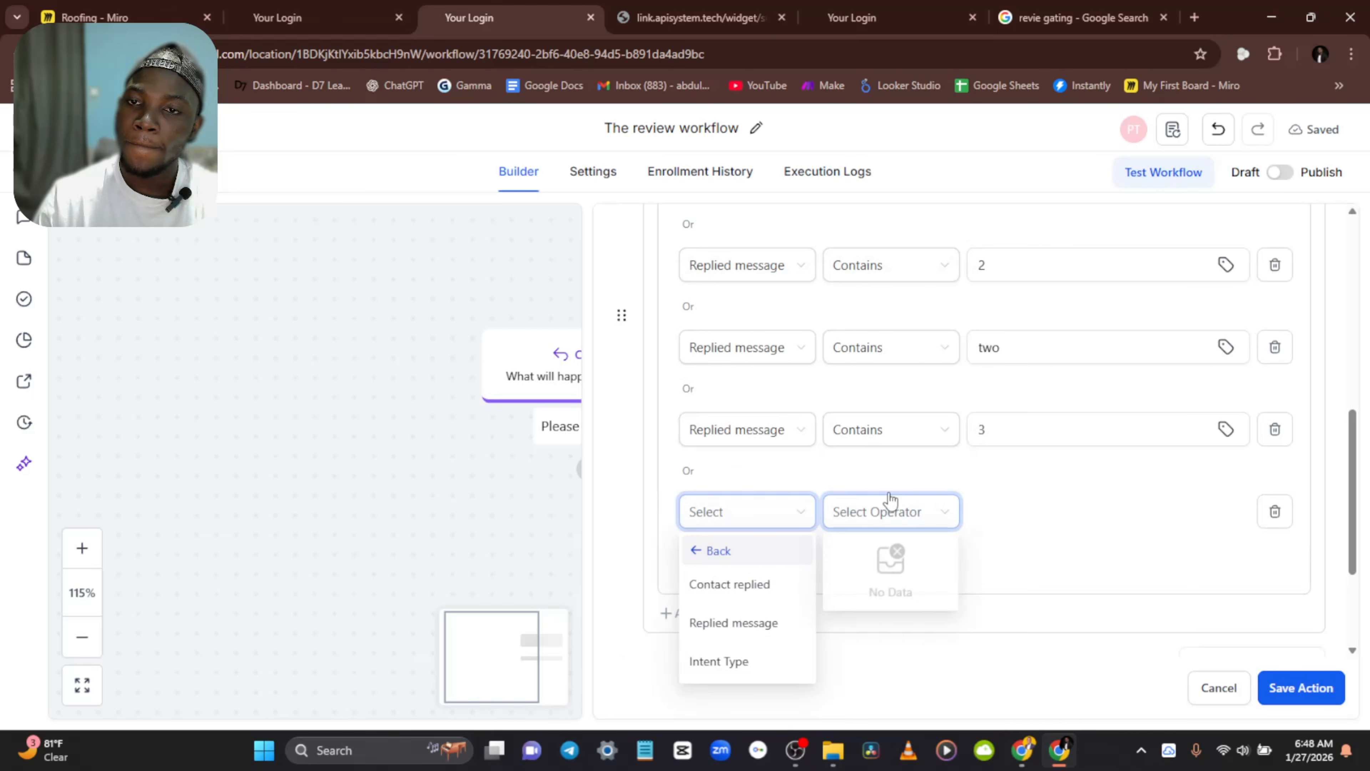
pyautogui.click(723, 623)
pyautogui.click(877, 510)
pyautogui.click(894, 356)
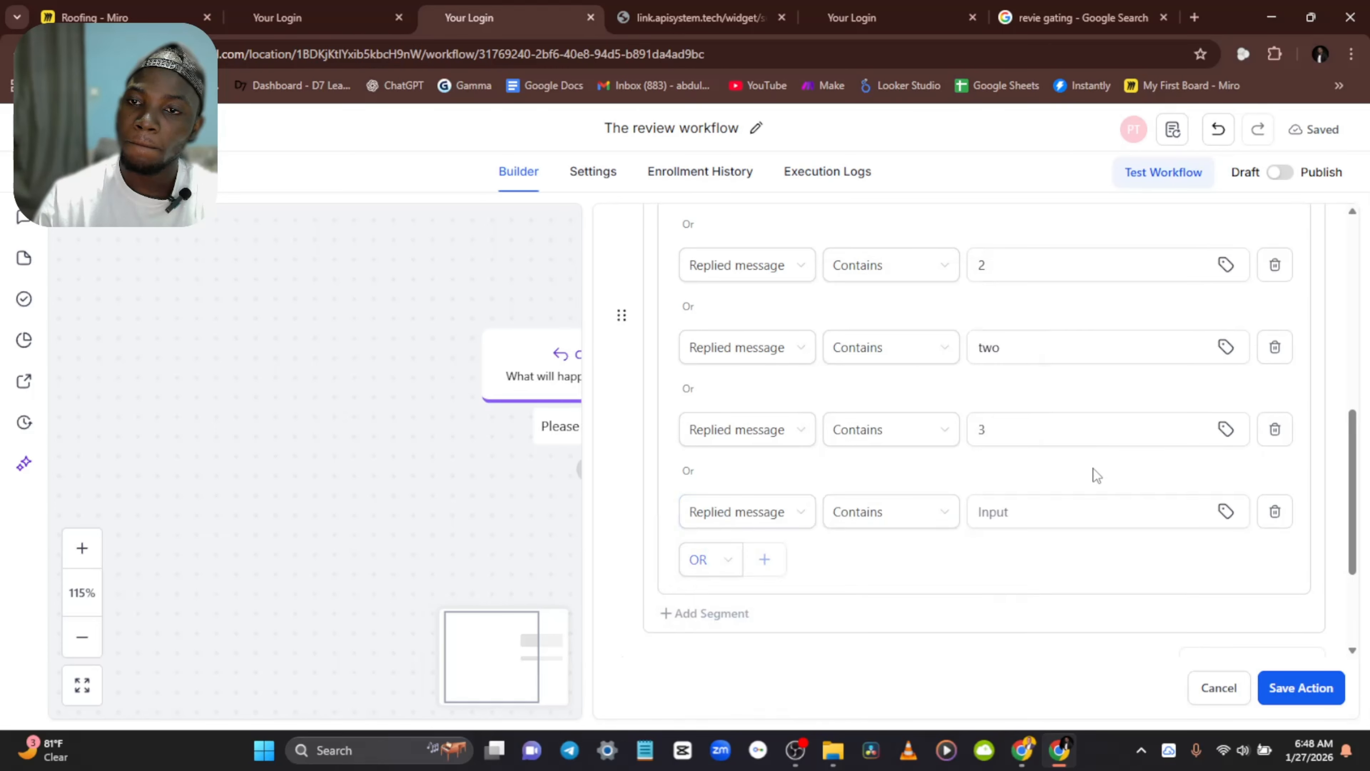
pyautogui.click(1022, 508)
pyautogui.write('Three')
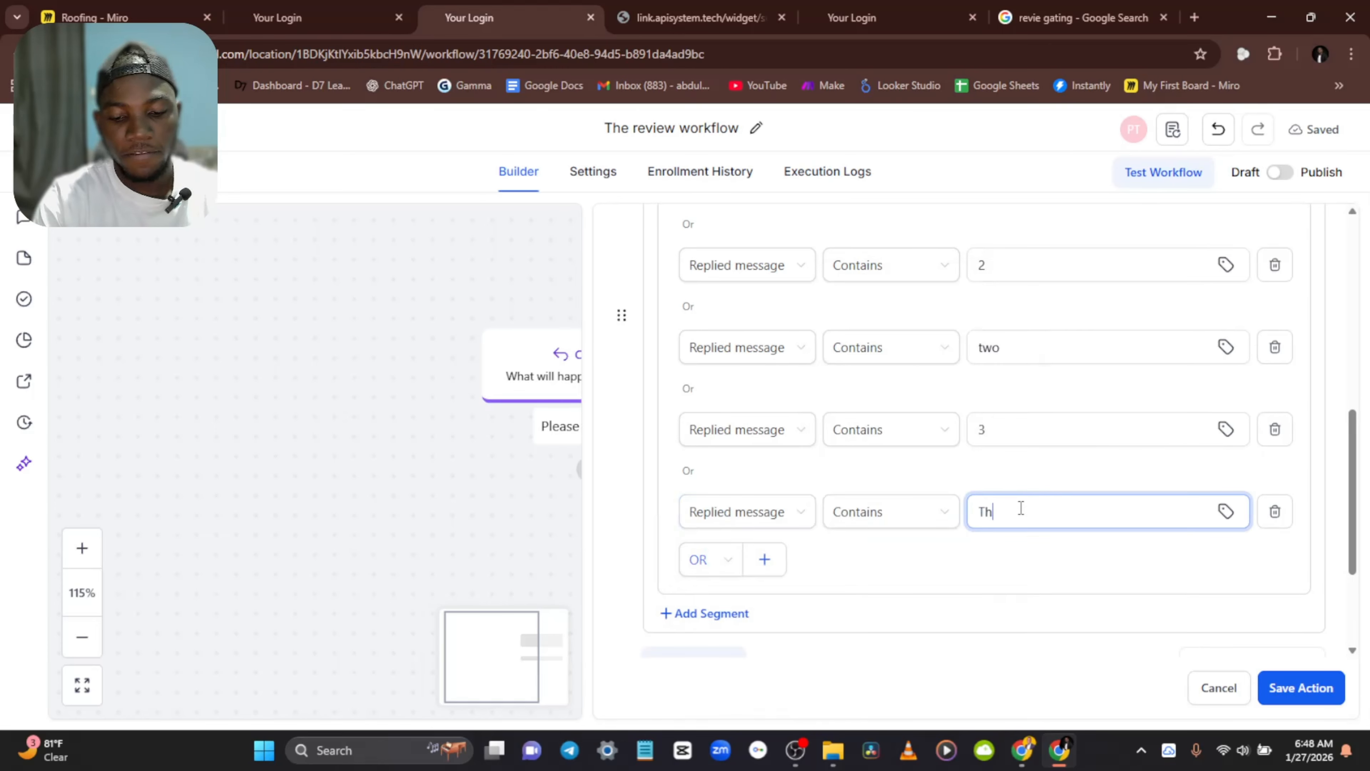
# Step: Add an OR condition to the 1-4 branch for Replied message Contains 4
pyautogui.click(763, 562)
pyautogui.click(735, 554)
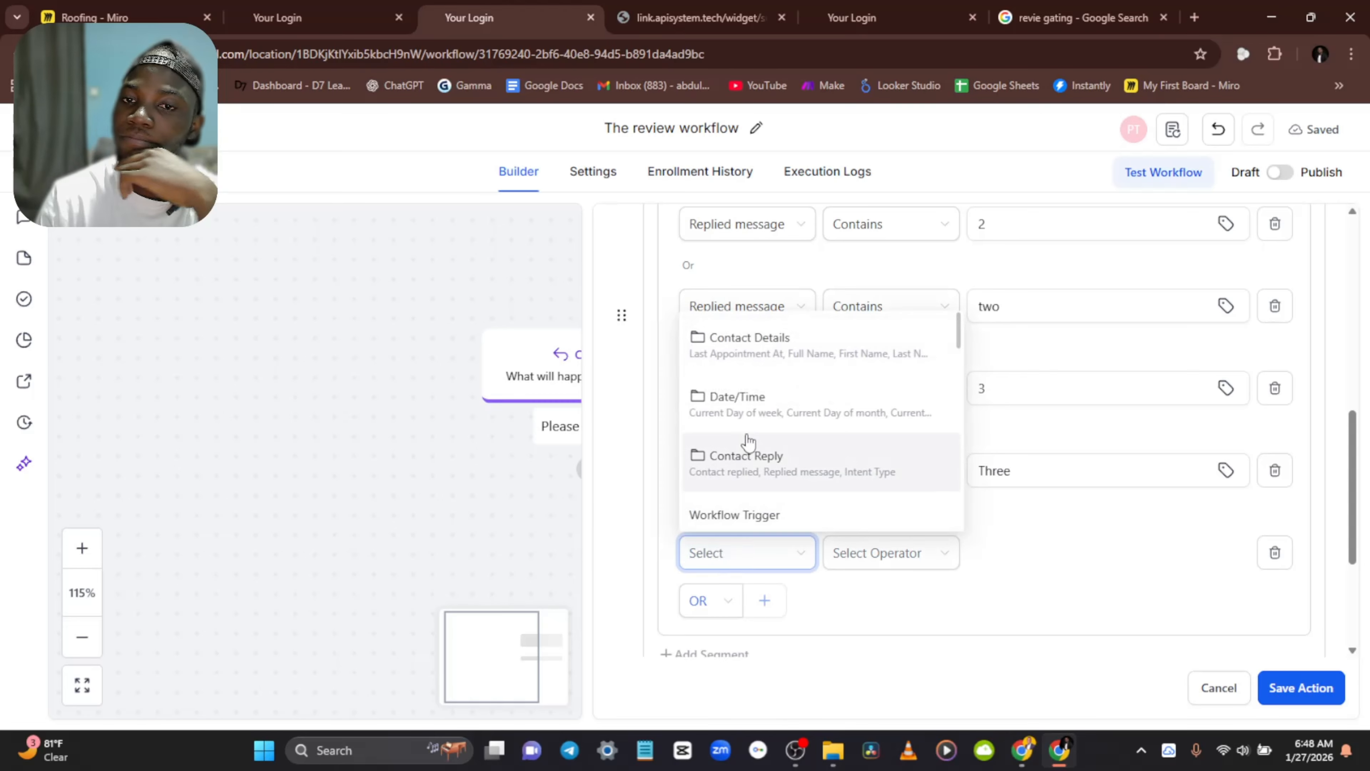
pyautogui.click(749, 458)
pyautogui.click(734, 674)
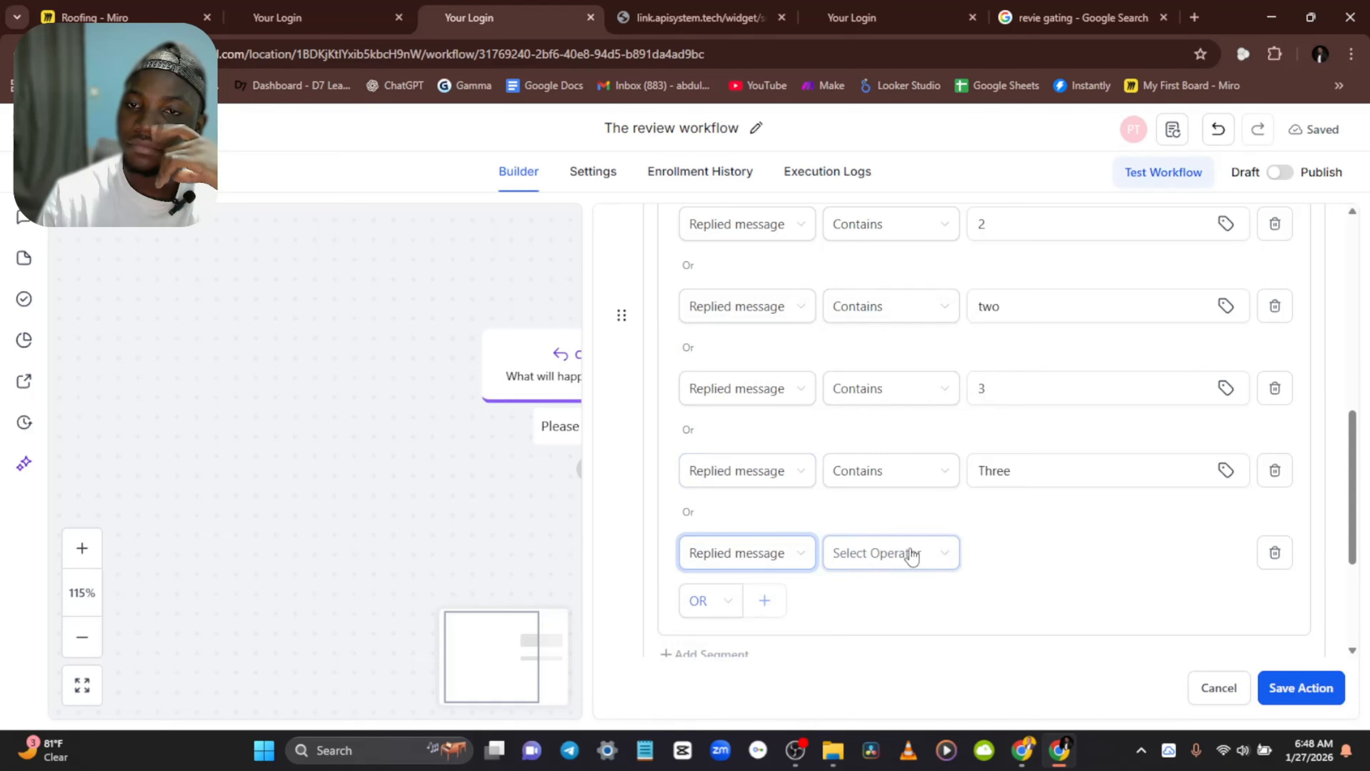
pyautogui.click(890, 553)
pyautogui.click(885, 387)
pyautogui.click(1003, 554)
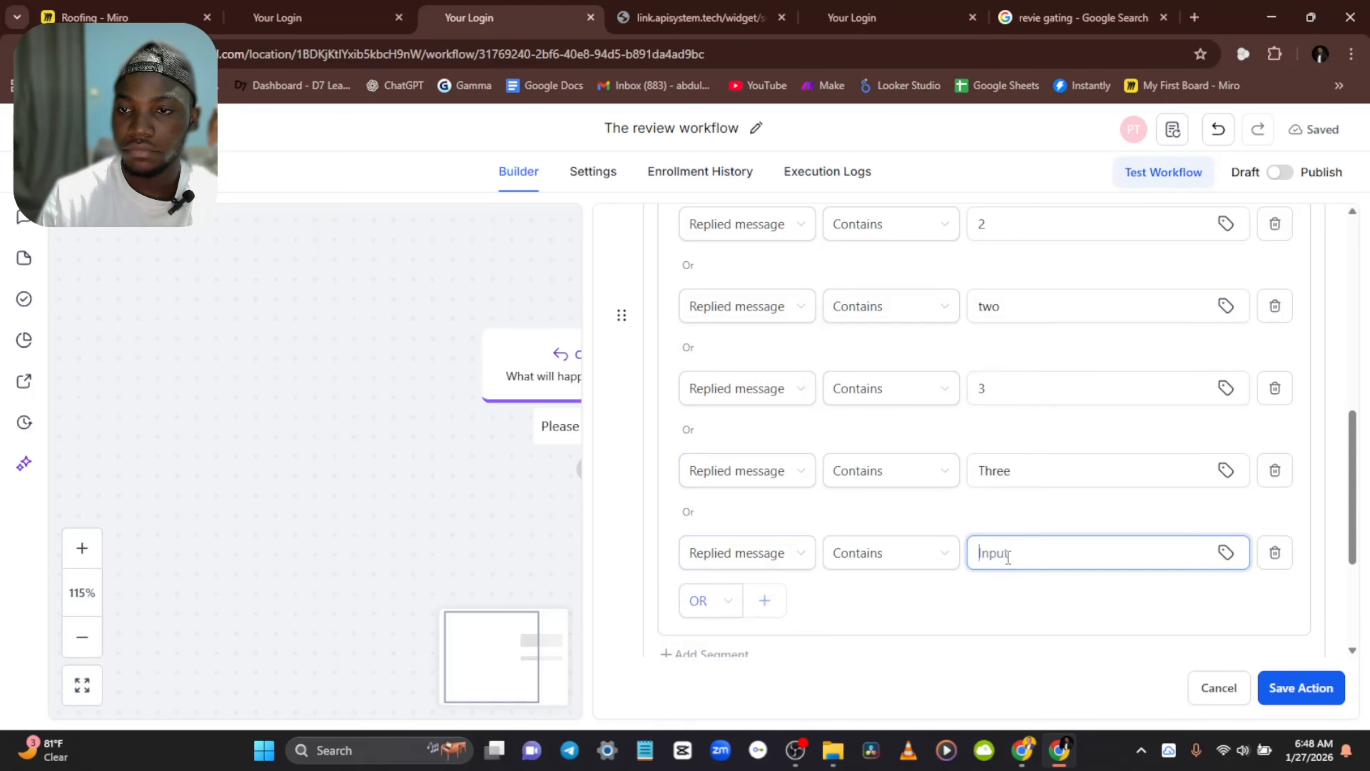
pyautogui.write('4')
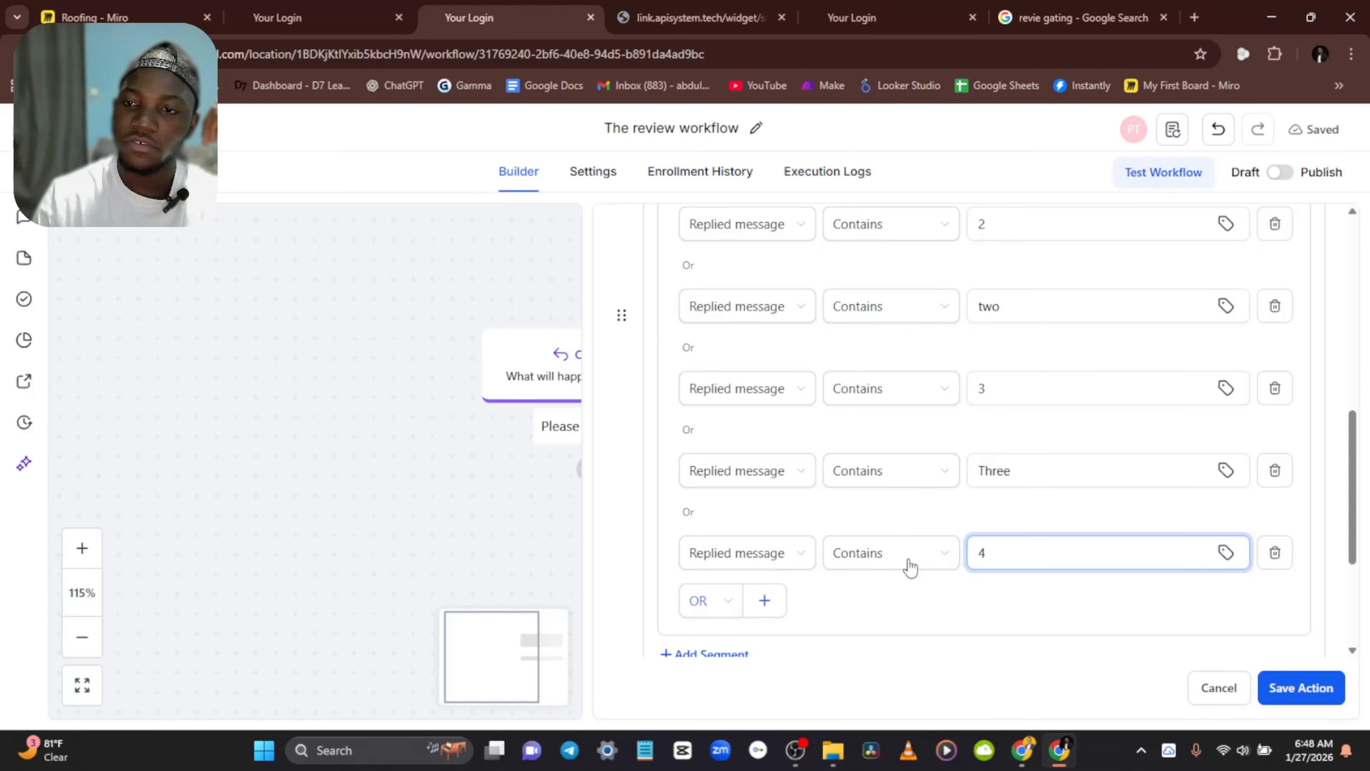
# Step: Add an OR condition to the 1-4 branch for Replied message Contains four
pyautogui.scroll(-4, 910, 567)
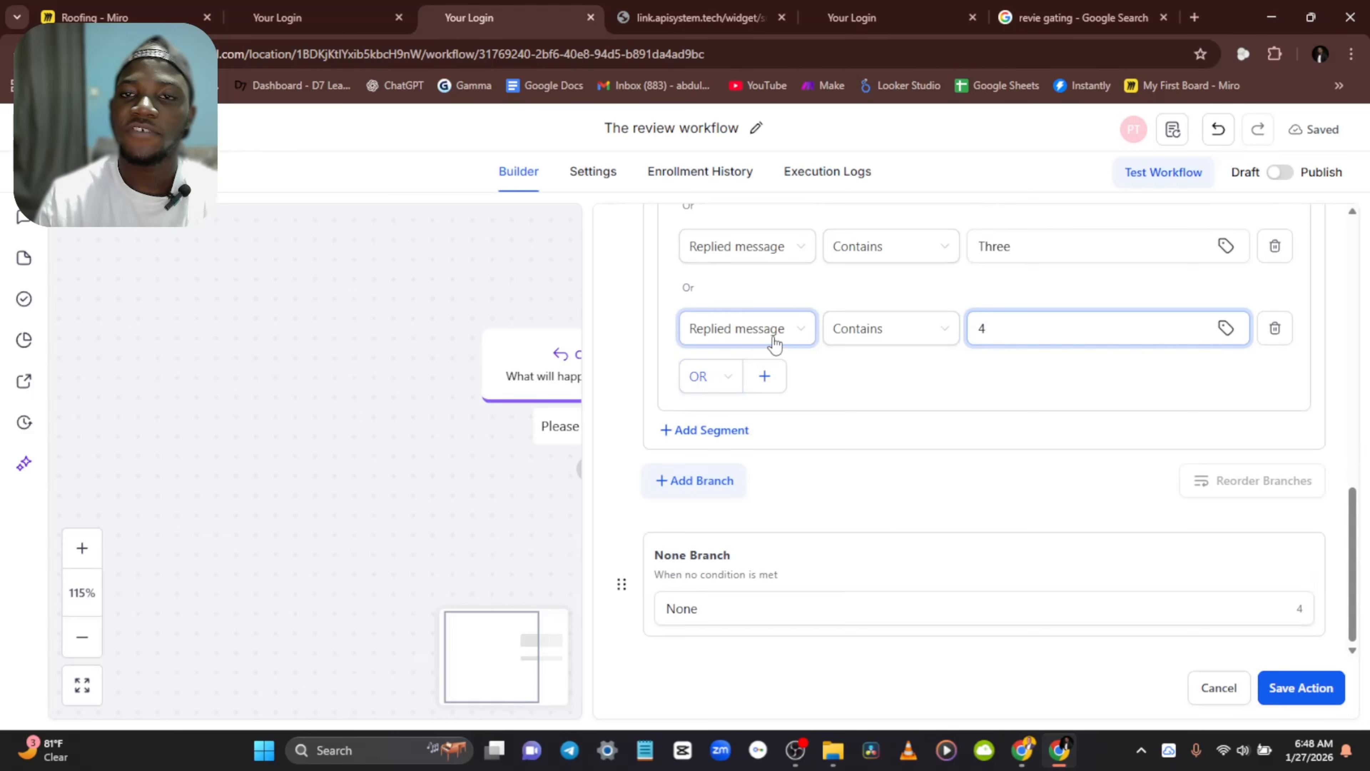
pyautogui.click(766, 376)
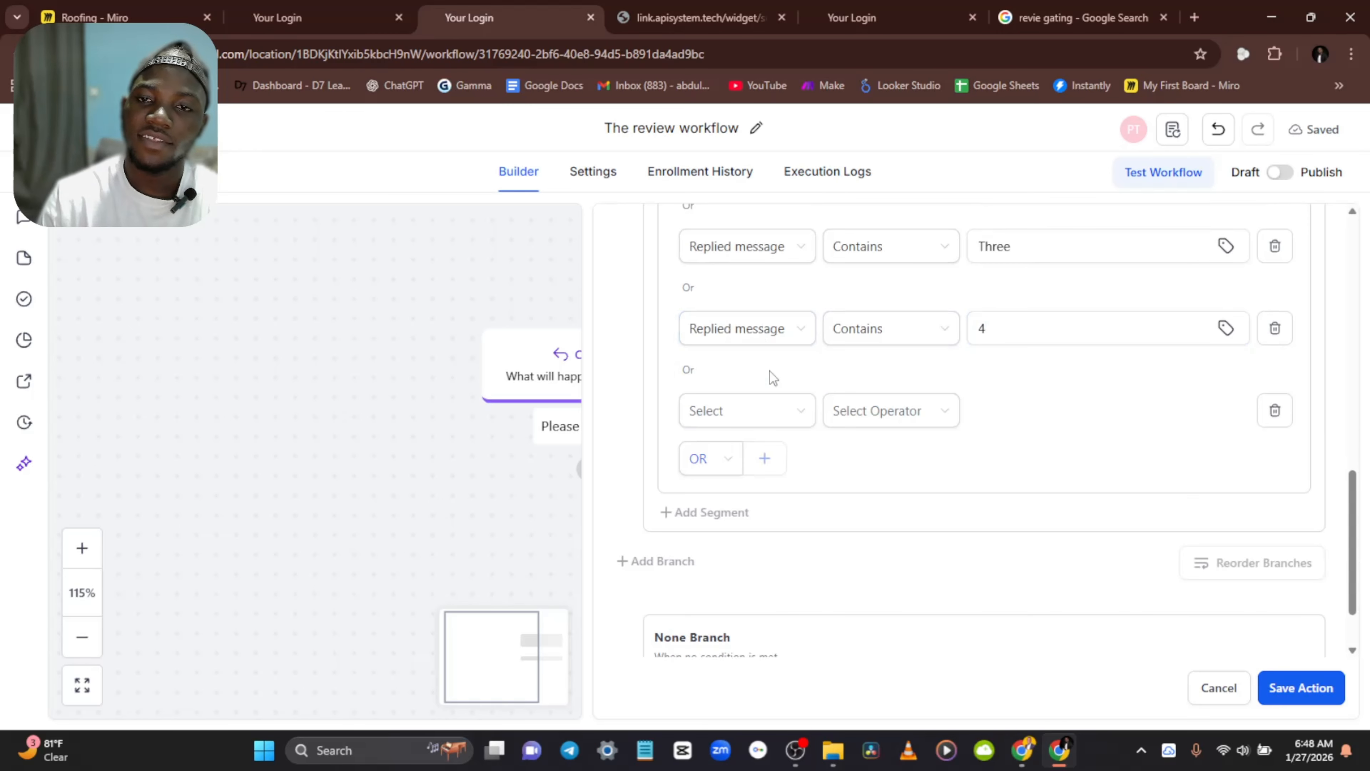
pyautogui.click(723, 420)
pyautogui.scroll(-2, 756, 567)
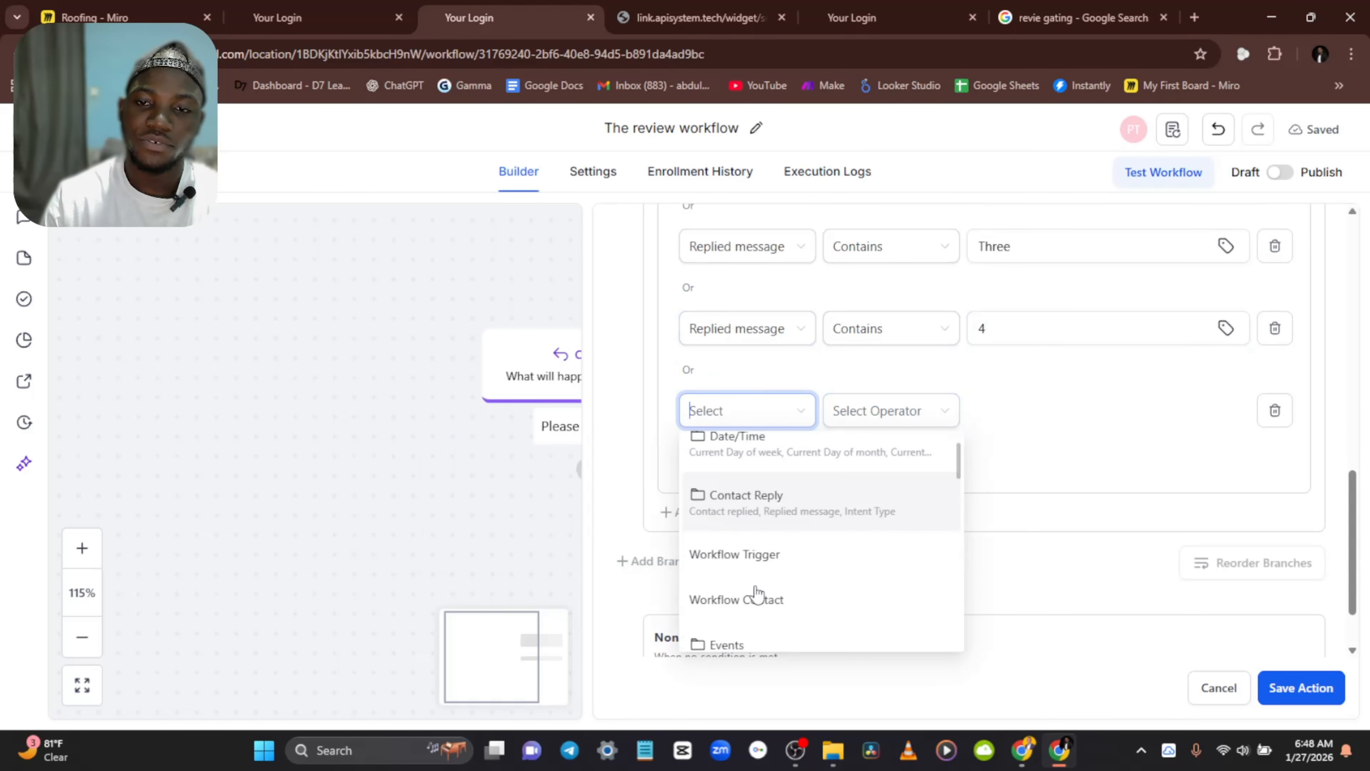
pyautogui.scroll(-1, 755, 594)
pyautogui.click(755, 457)
pyautogui.click(735, 522)
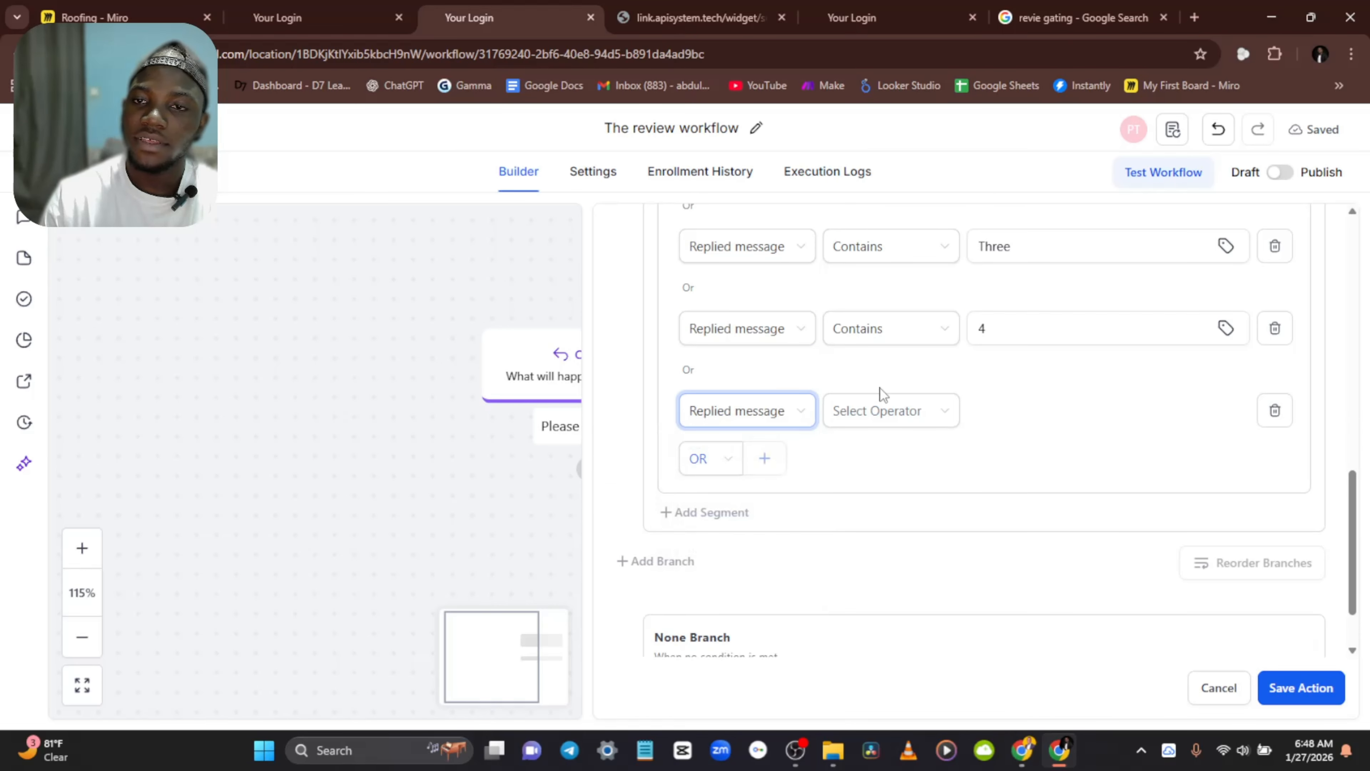
pyautogui.click(882, 408)
pyautogui.click(868, 508)
pyautogui.click(1013, 413)
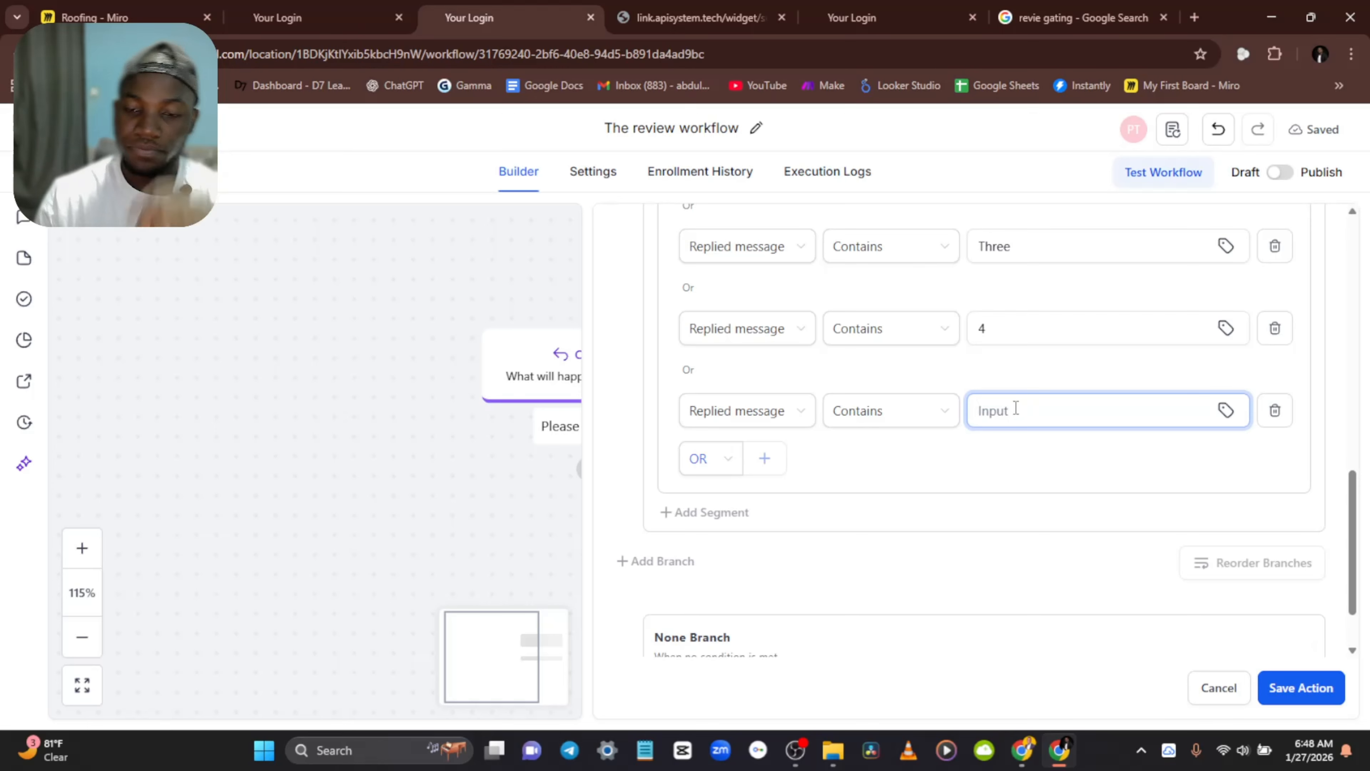
pyautogui.write('four')
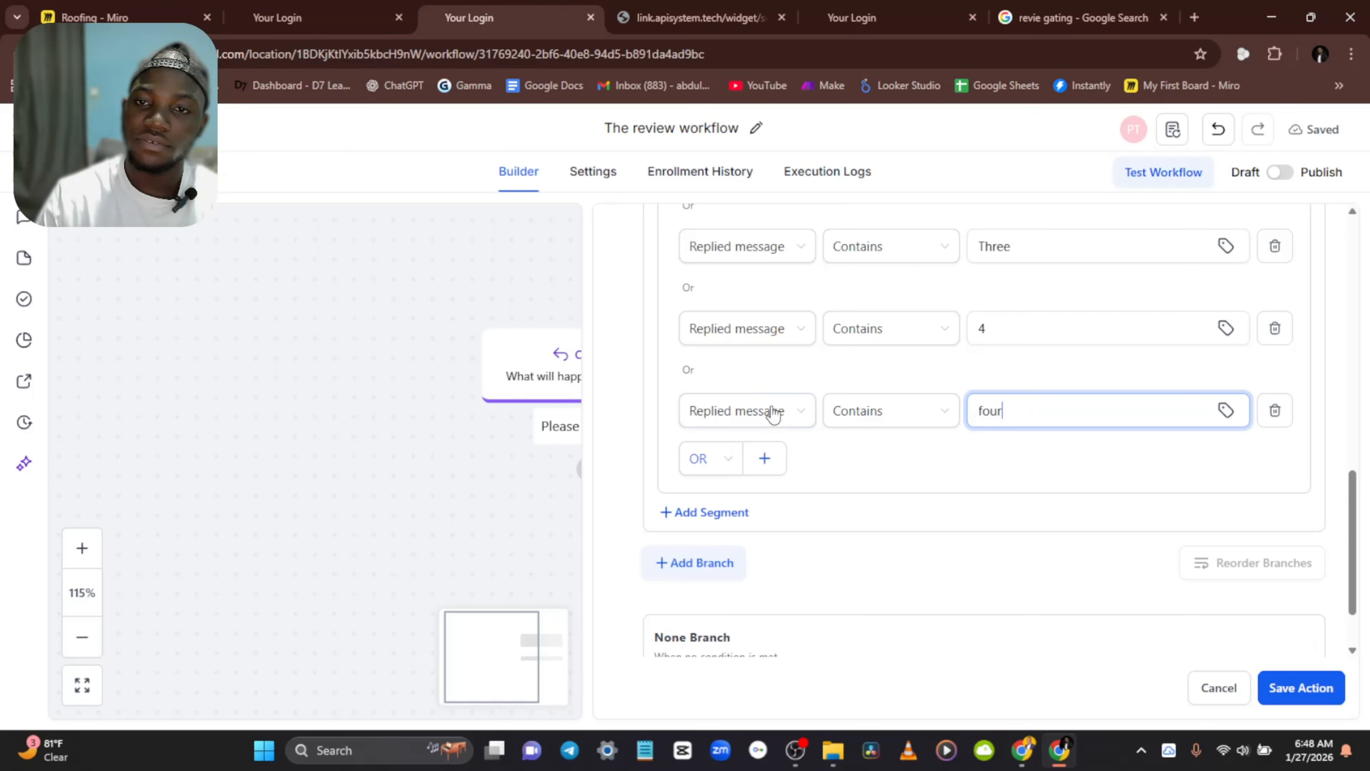
# Step: Add another branch below the 1-4 branch and name it 5
pyautogui.scroll(-1, 813, 382)
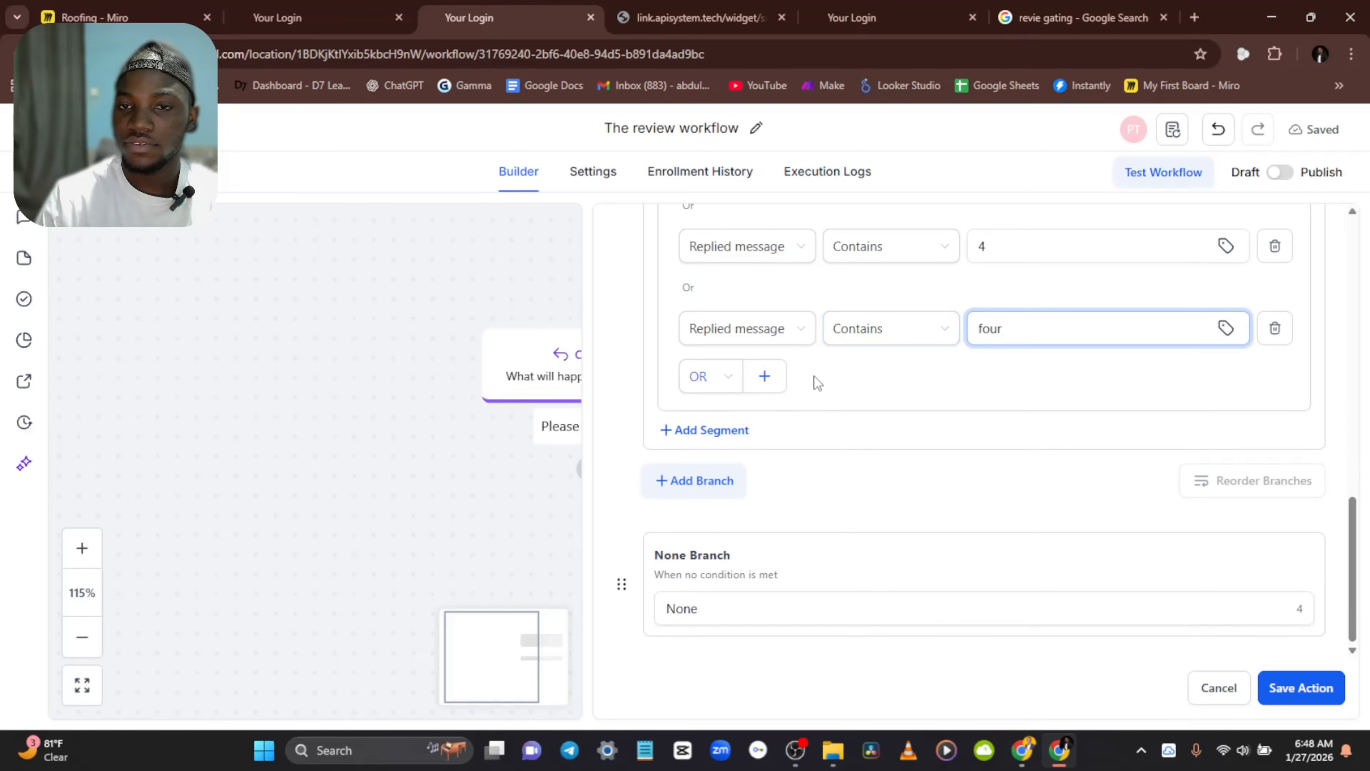
pyautogui.scroll(2, 868, 389)
pyautogui.scroll(-2, 939, 439)
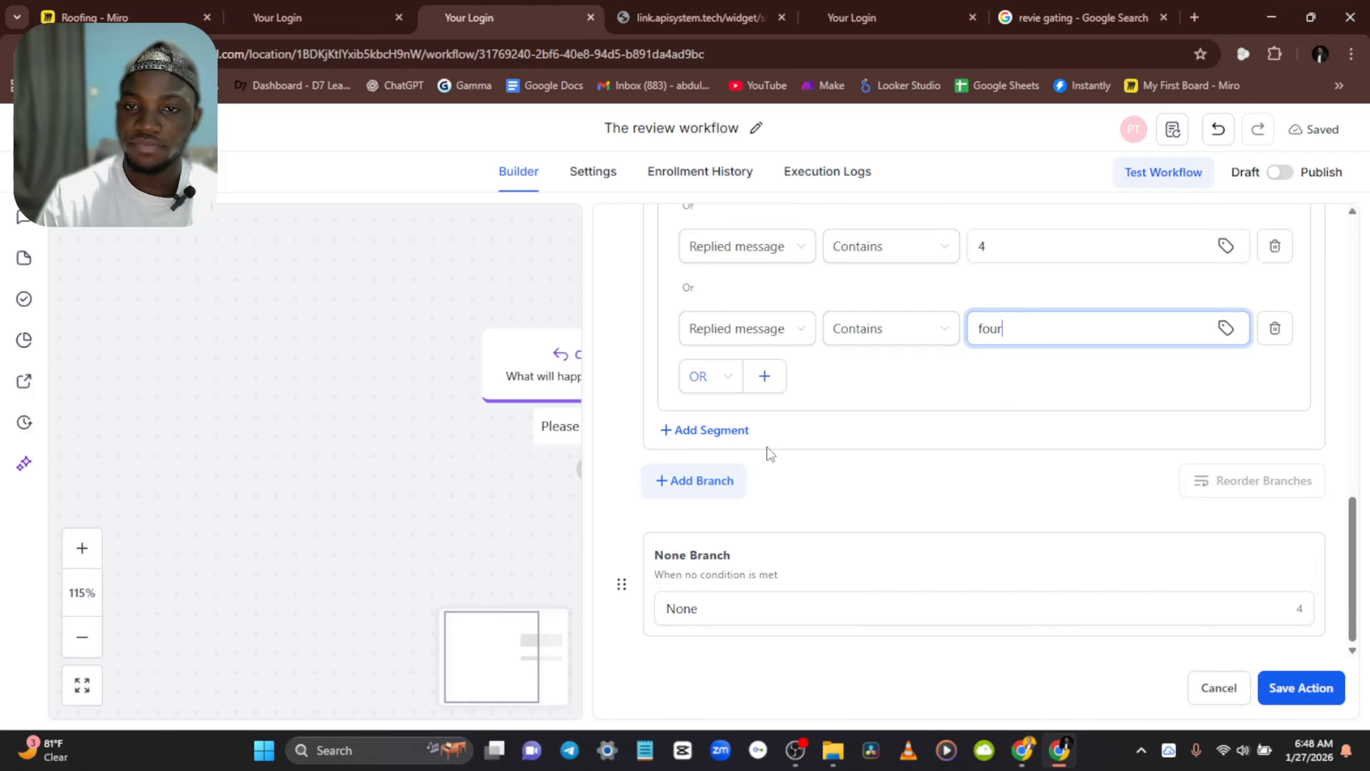
pyautogui.scroll(10, 792, 345)
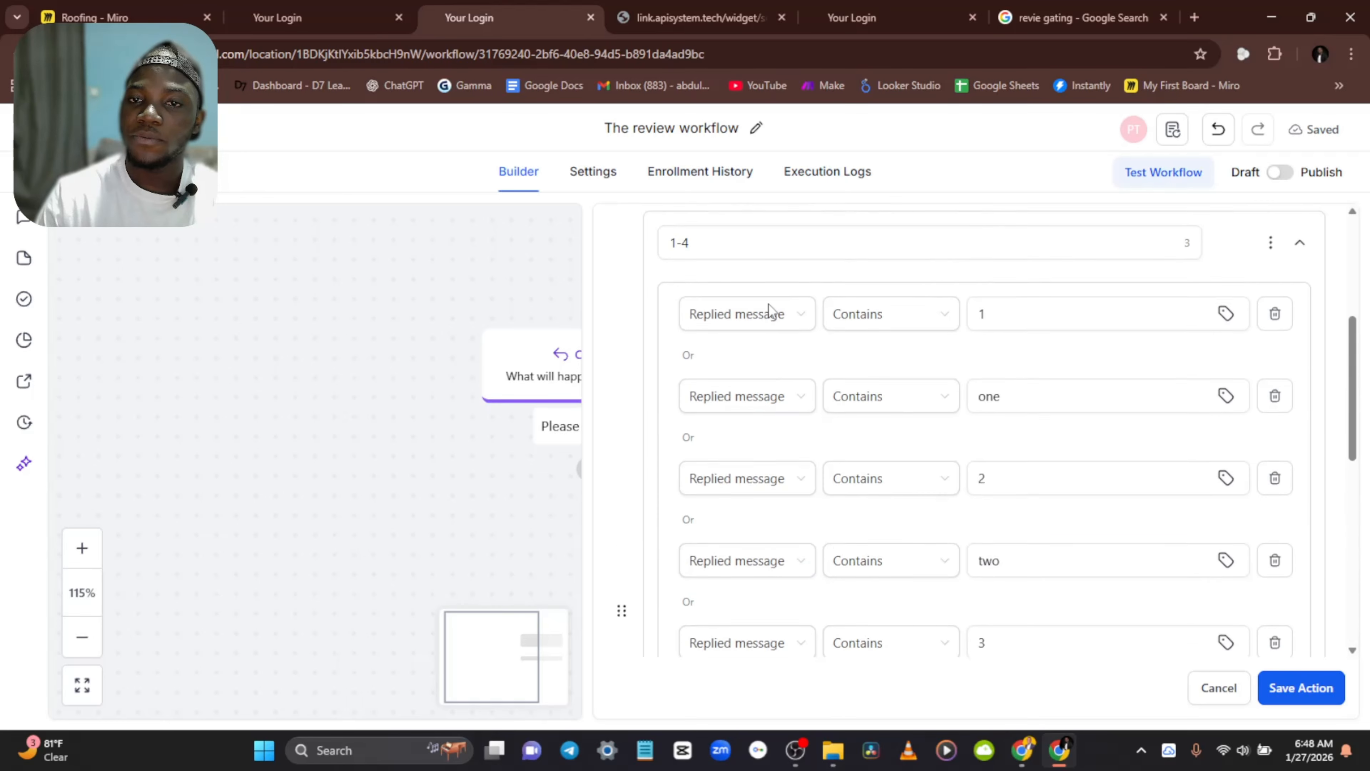
pyautogui.scroll(-10, 768, 310)
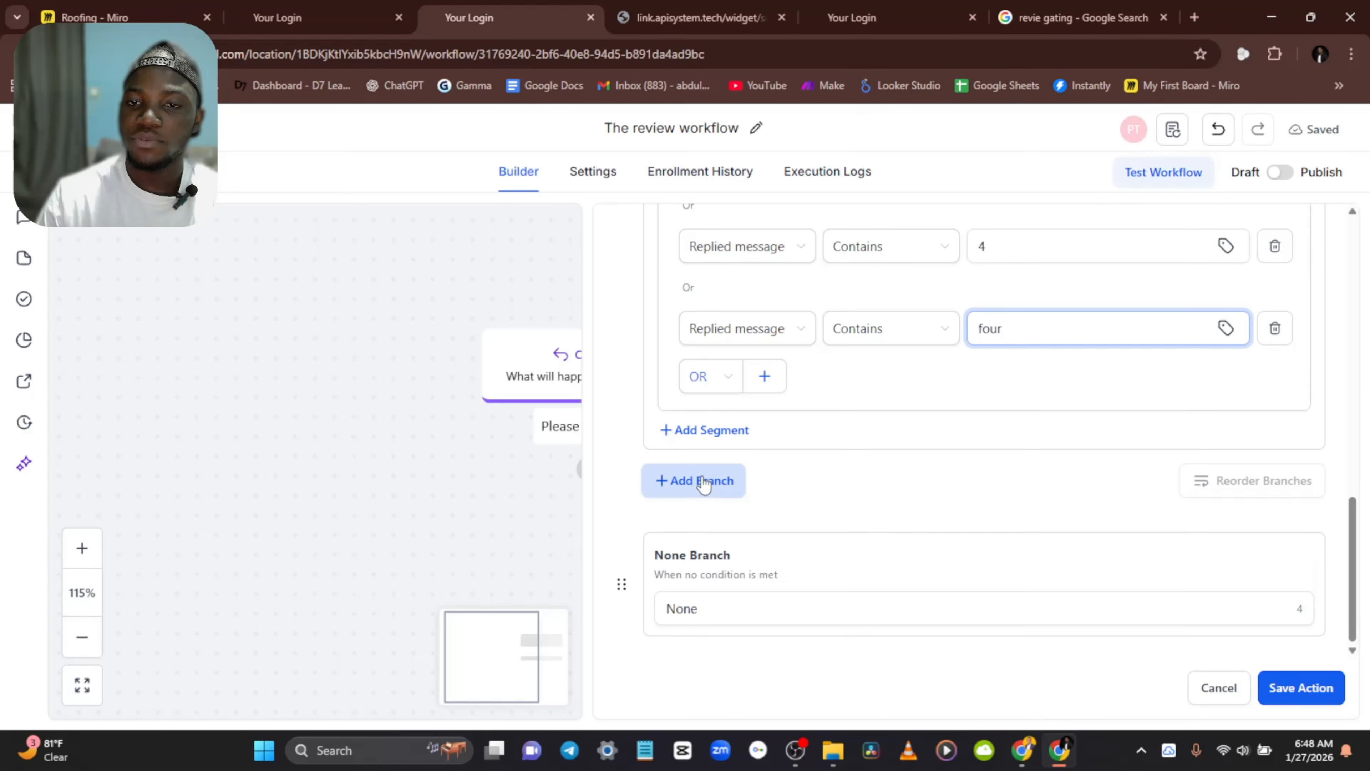
pyautogui.click(703, 484)
pyautogui.click(722, 496)
pyautogui.doubleClick(729, 493)
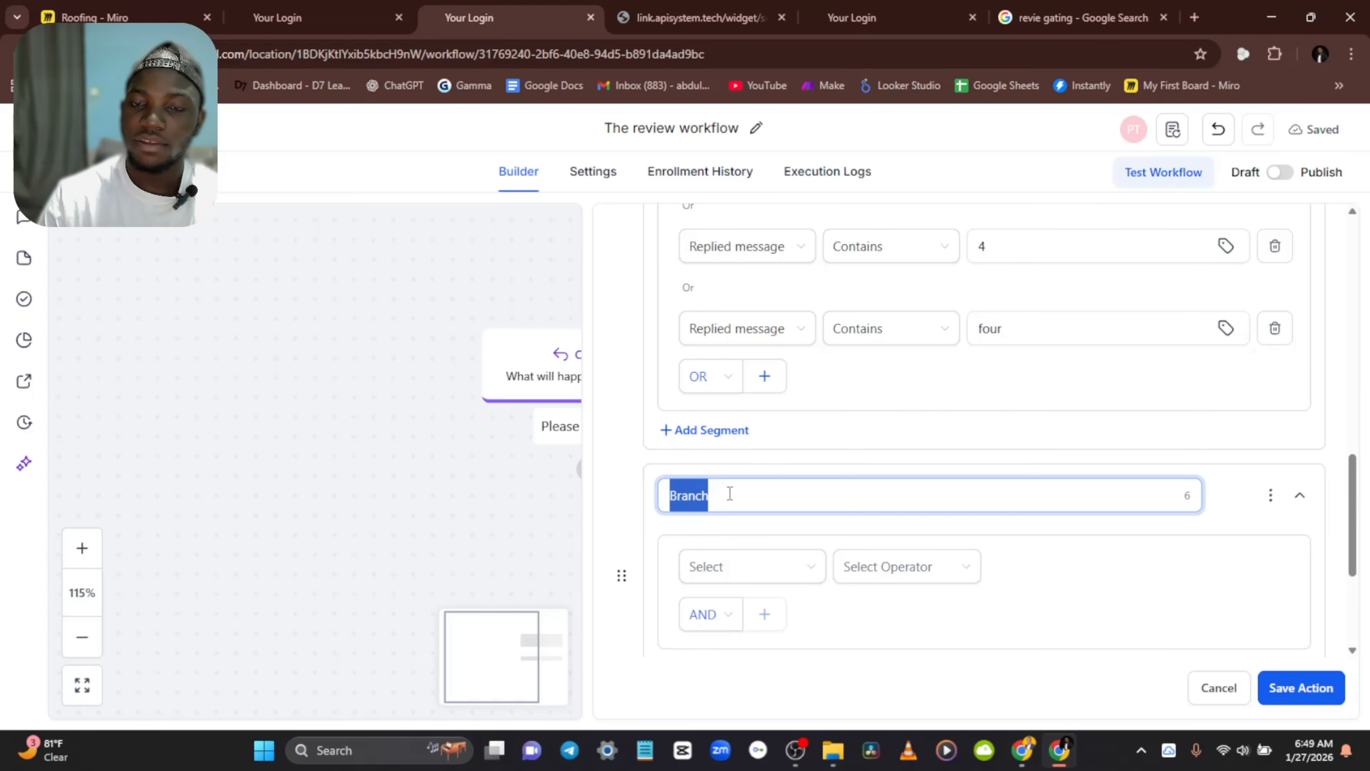
pyautogui.write('6')
pyautogui.press('BackSpace')
pyautogui.write('5')
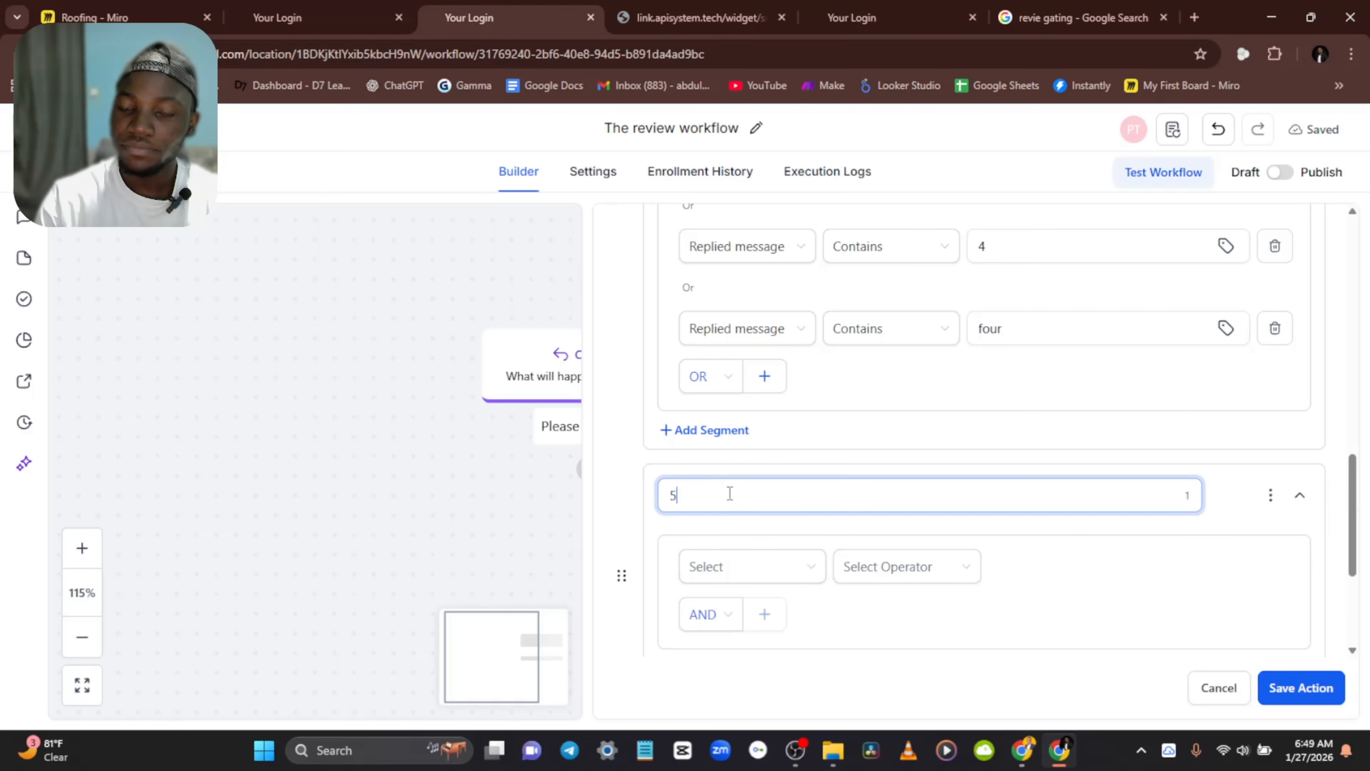
# Step: Set the 5 branch's first condition to Replied message Contains 5
pyautogui.scroll(-2, 706, 414)
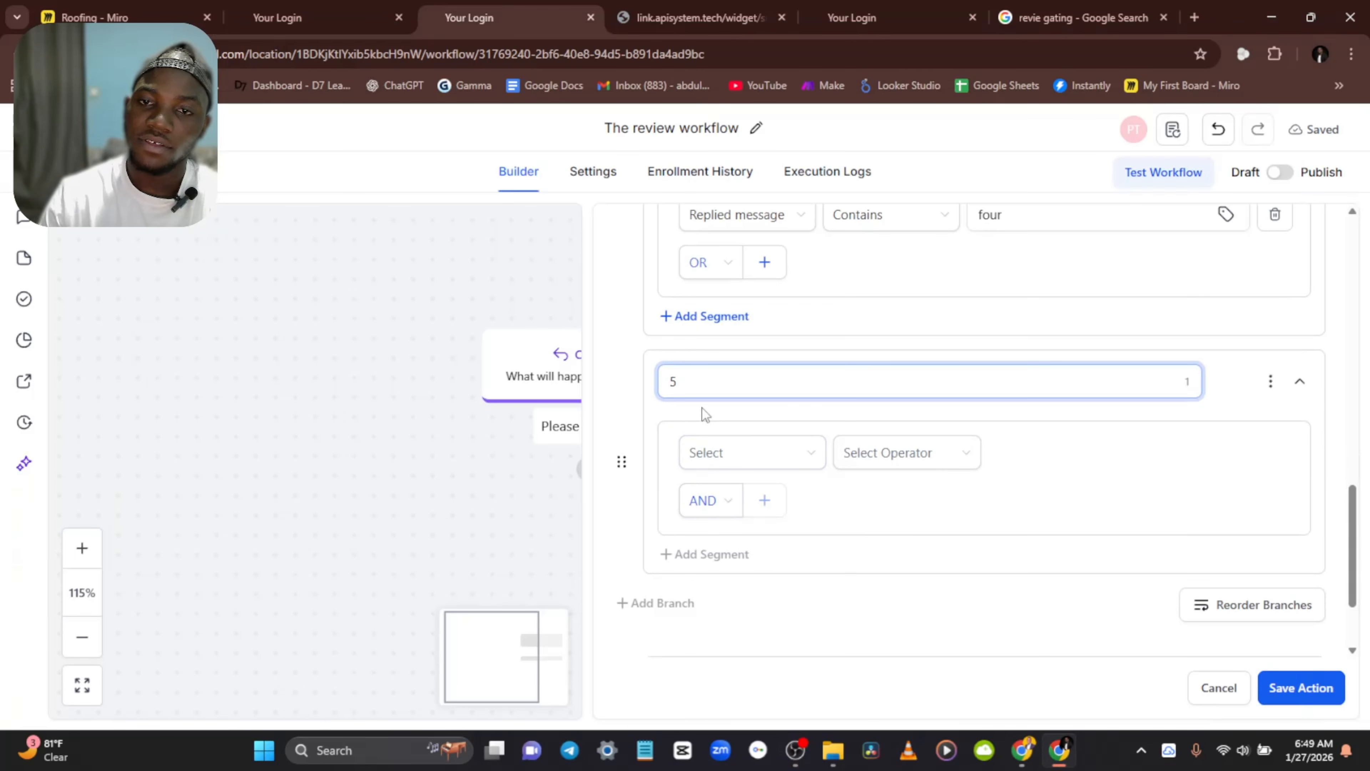
pyautogui.click(739, 455)
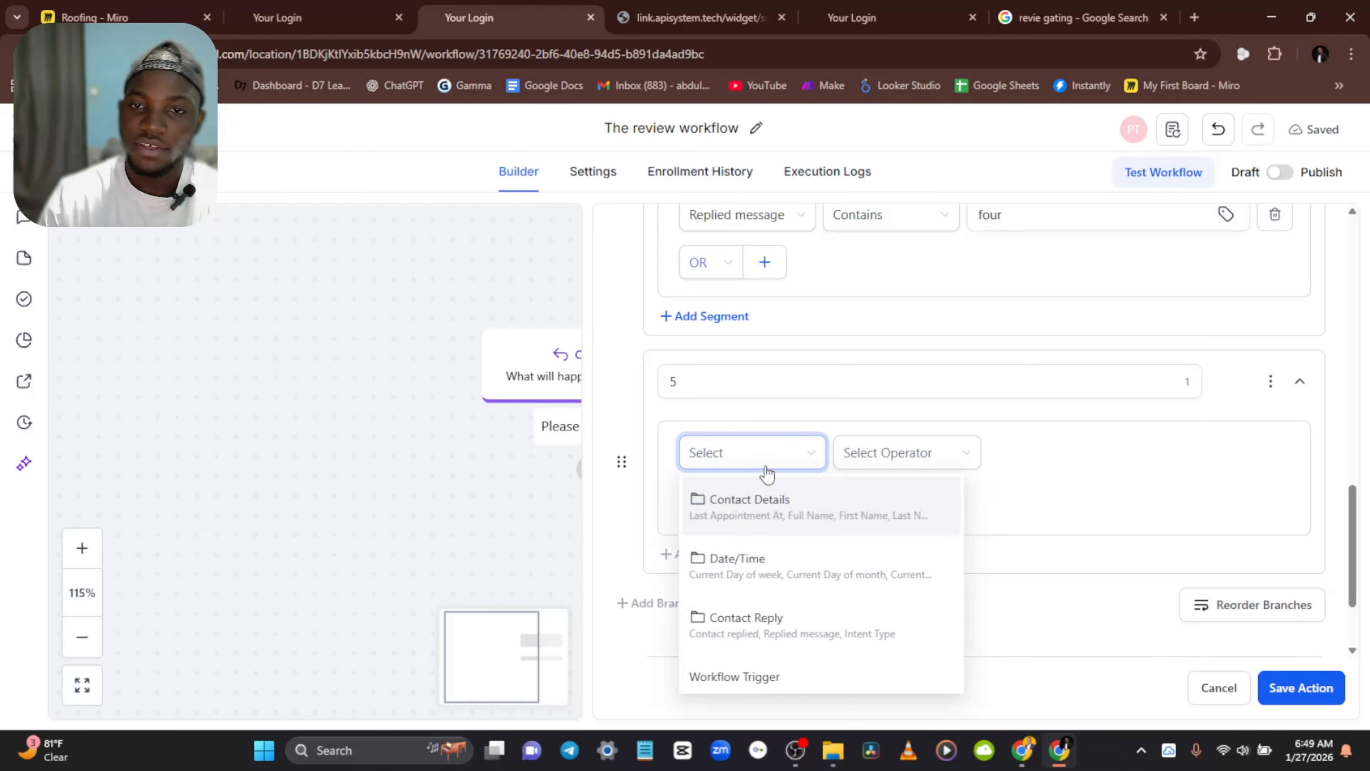
pyautogui.click(750, 627)
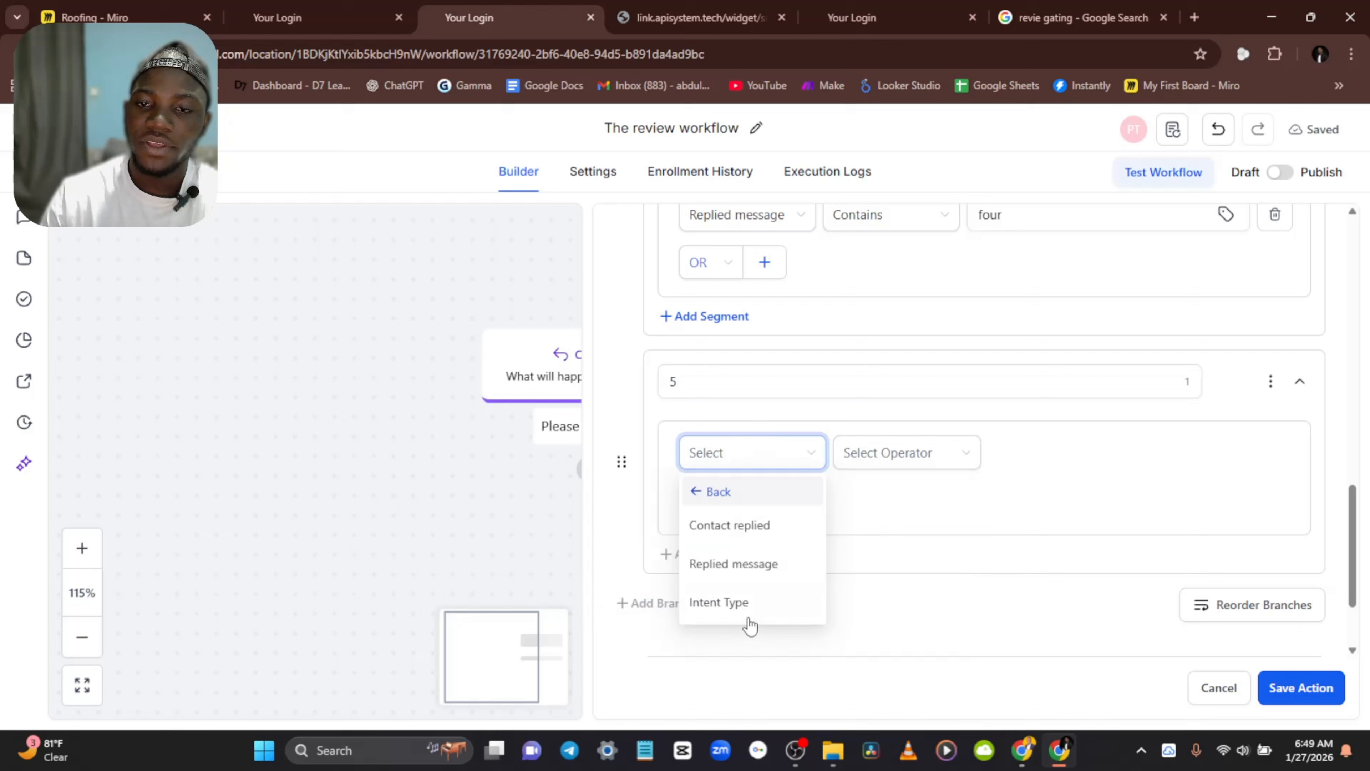
pyautogui.click(737, 566)
pyautogui.click(917, 455)
pyautogui.click(885, 551)
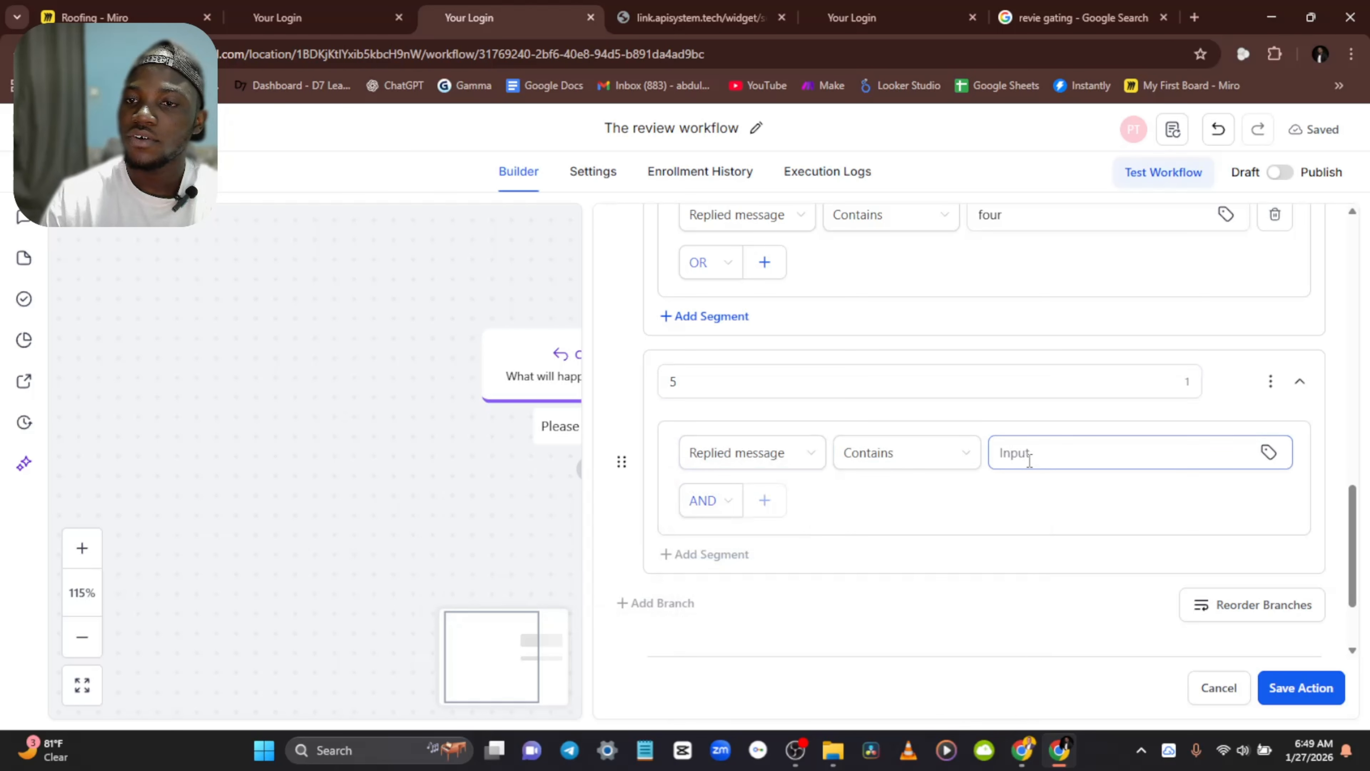
pyautogui.click(1031, 458)
pyautogui.write('5')
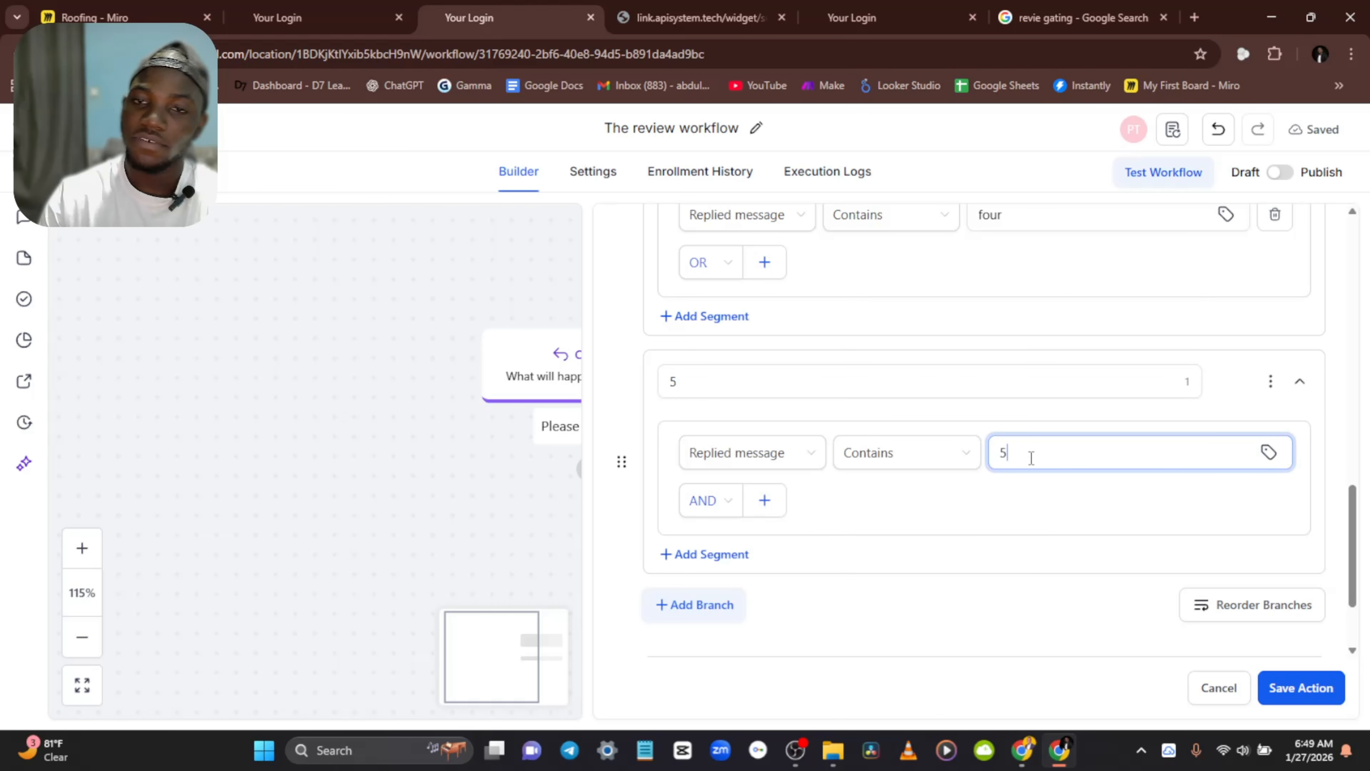
# Step: Switch the 5 branch's condition operator to OR and add the condition Replied message Contains five
pyautogui.click(718, 499)
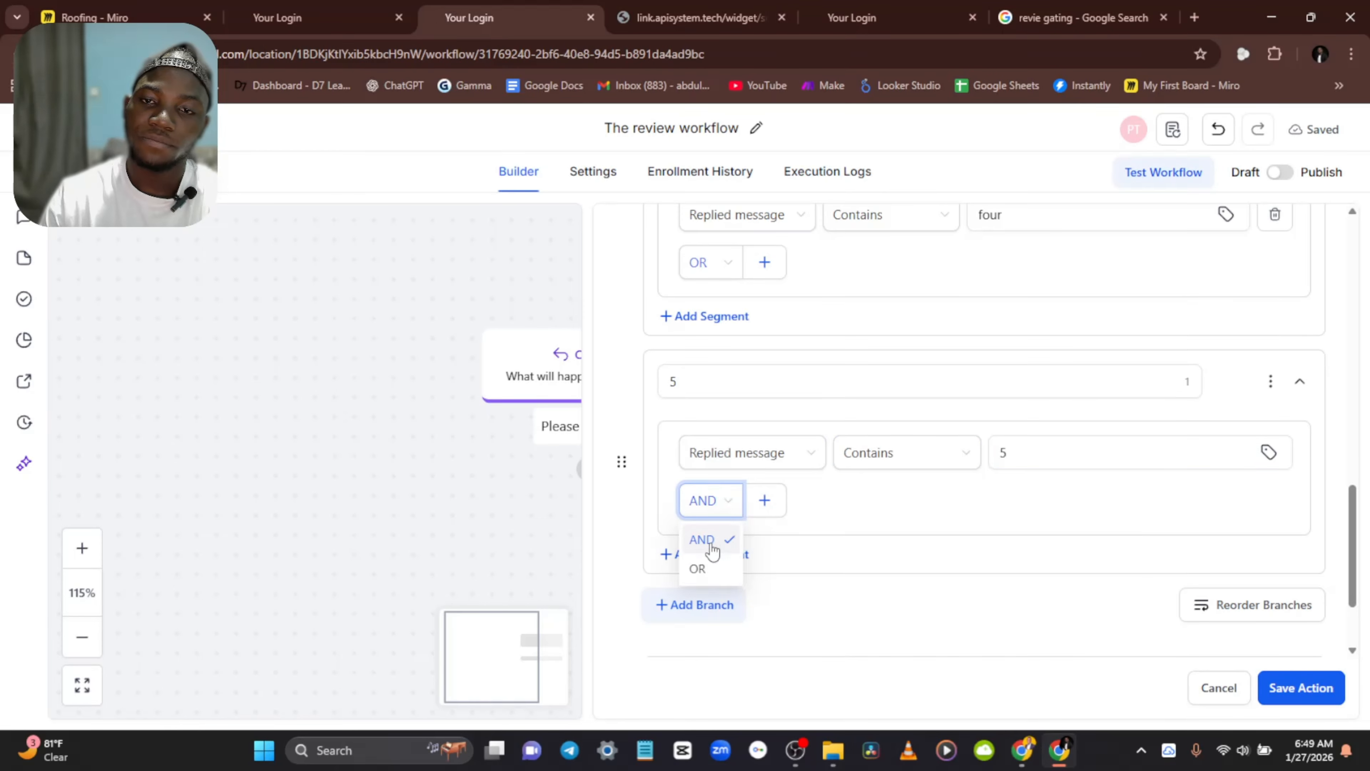
pyautogui.click(699, 564)
pyautogui.click(766, 502)
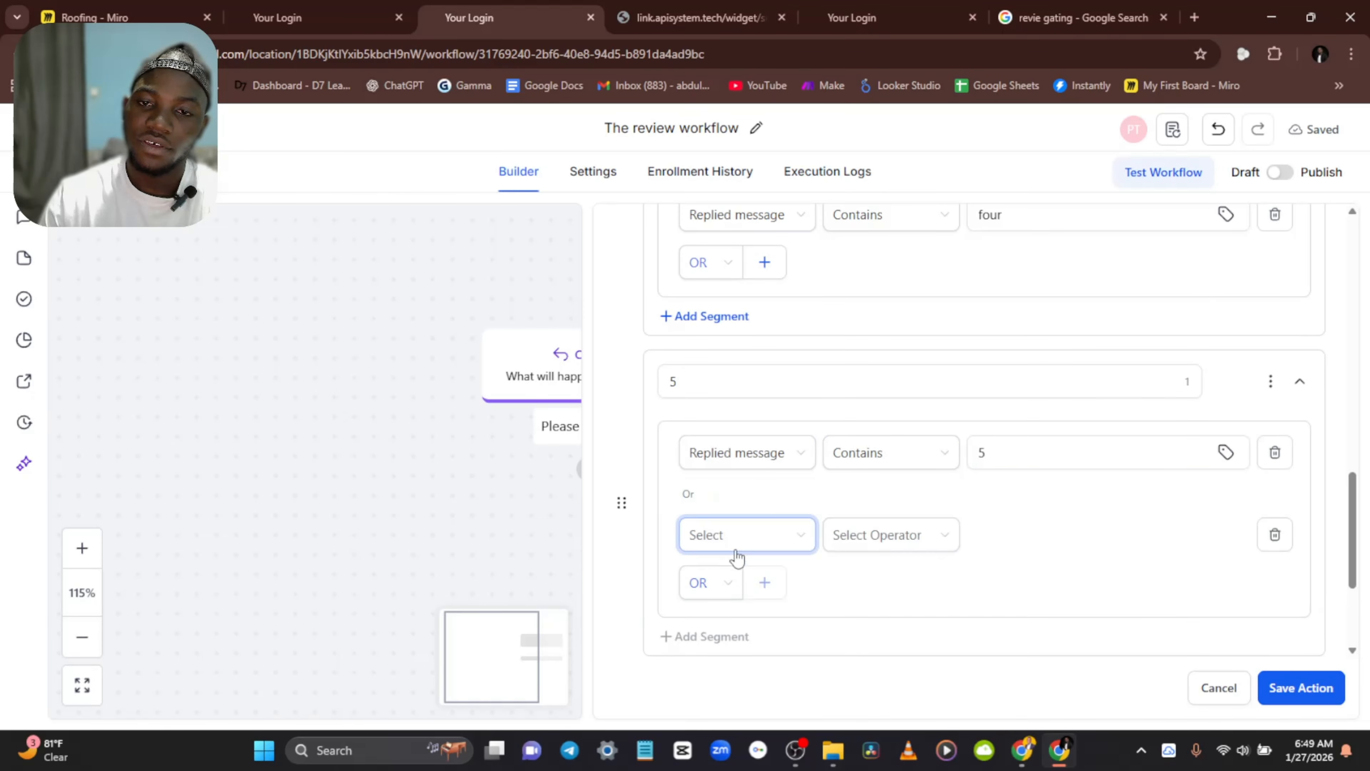
pyautogui.click(741, 533)
pyautogui.click(751, 441)
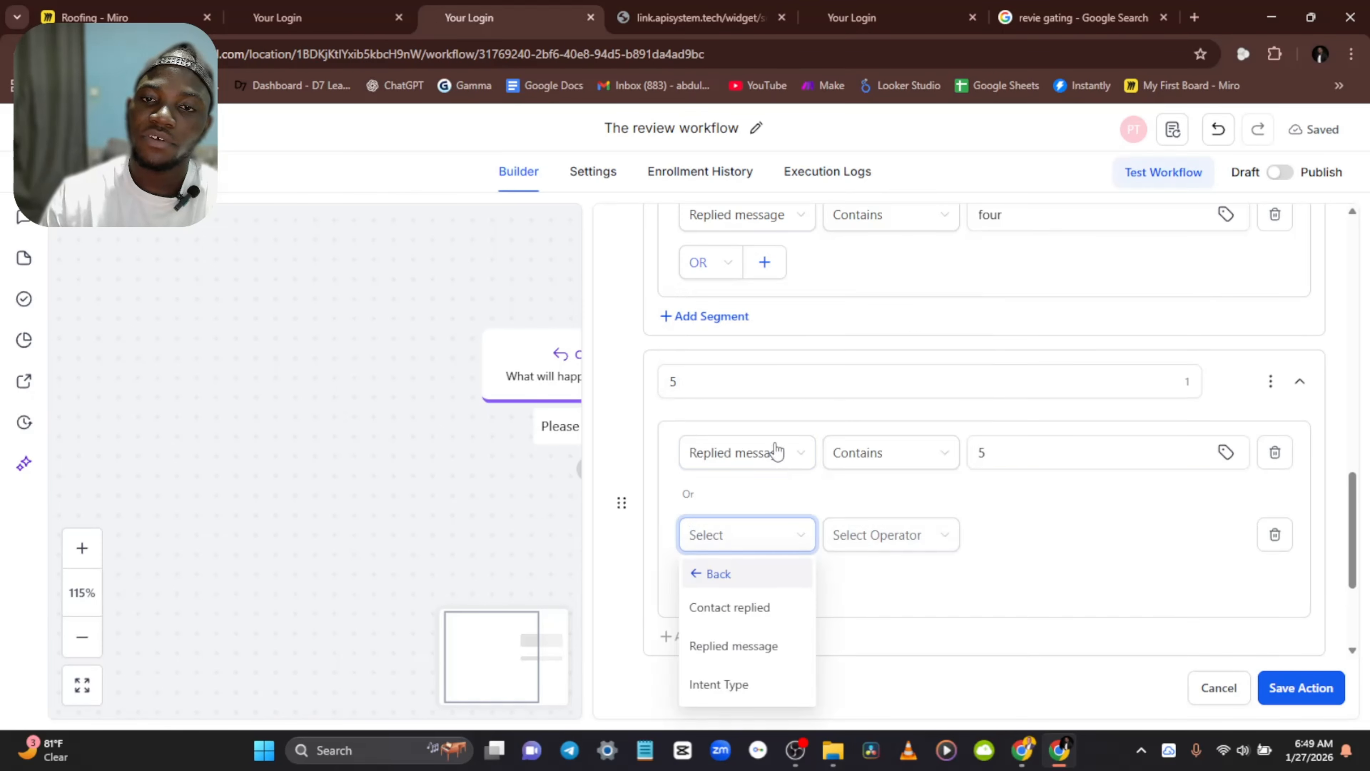
pyautogui.click(743, 645)
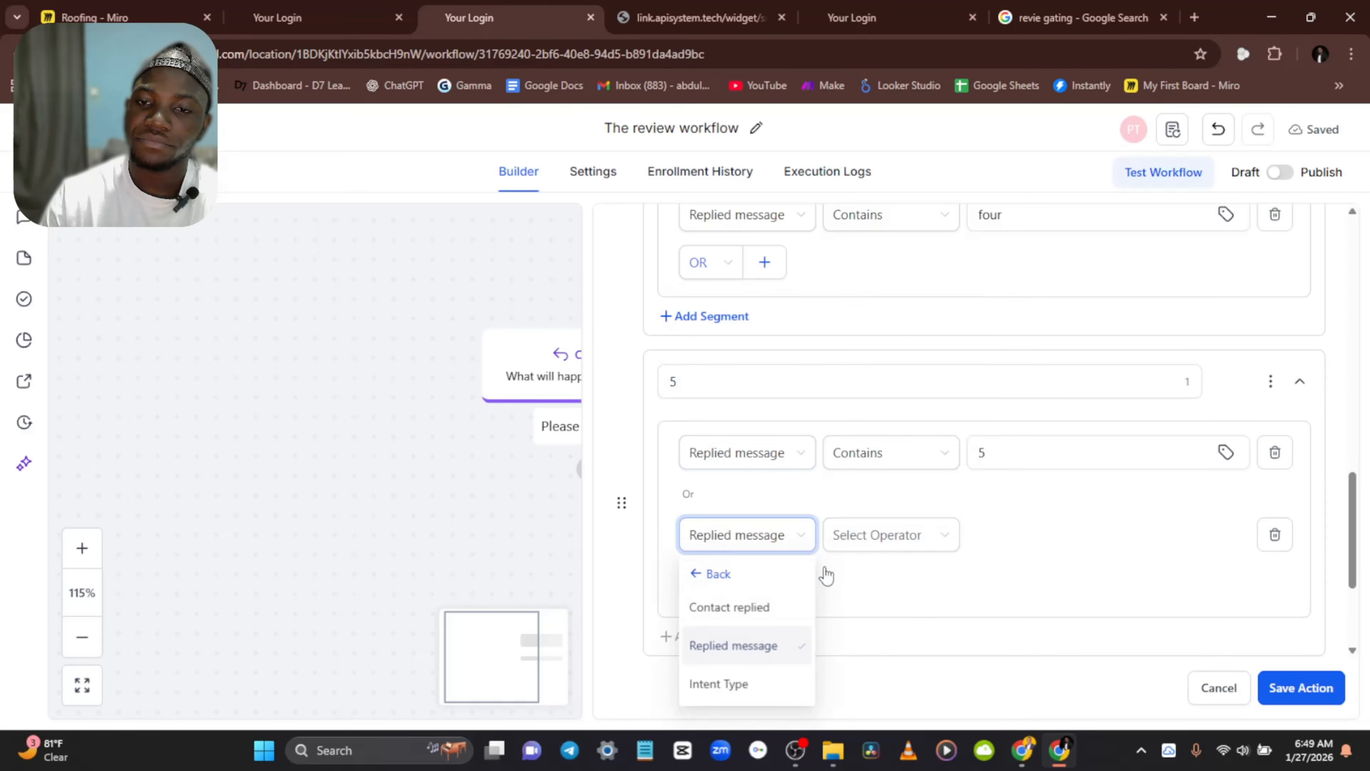
pyautogui.click(875, 535)
pyautogui.click(882, 372)
pyautogui.click(994, 526)
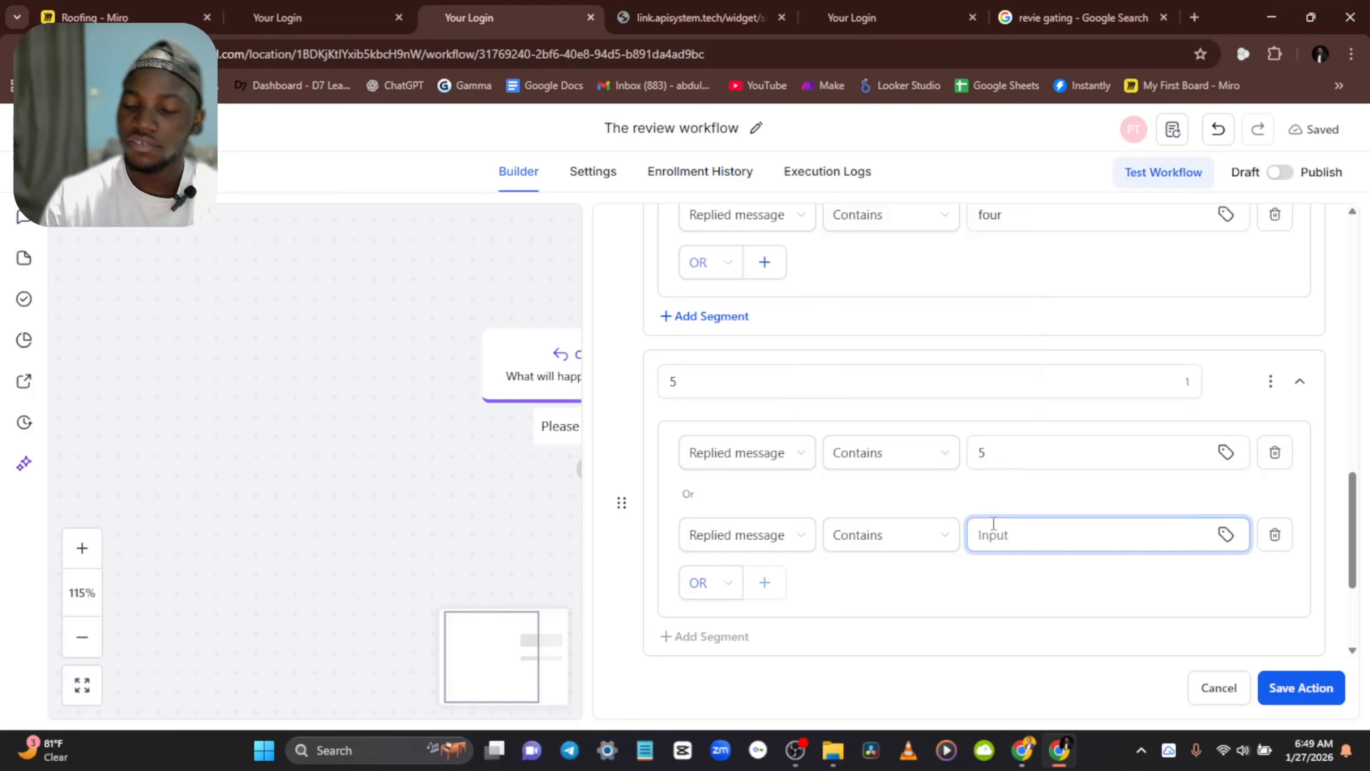
pyautogui.write('fi')
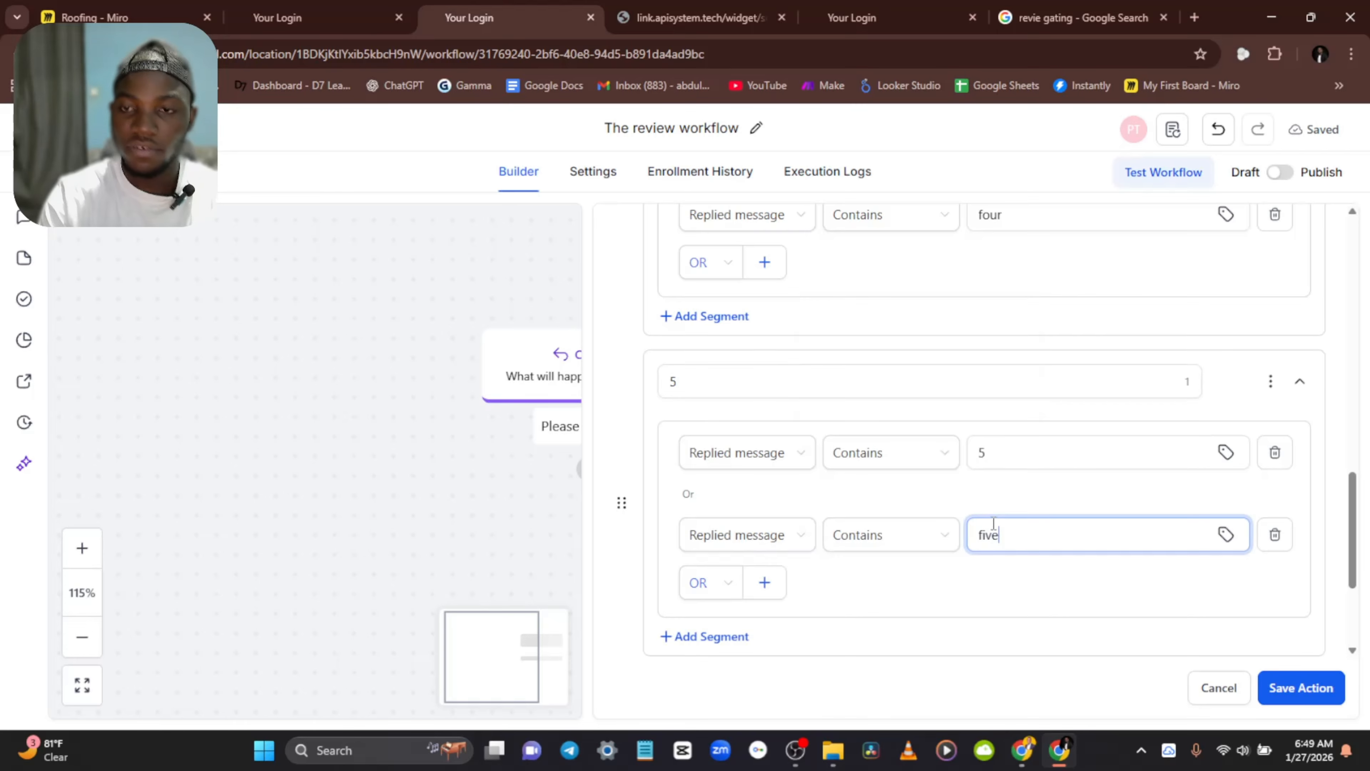
pyautogui.write('ve')
# Step: Save the condition action with its 1-4 and 5 rating branches
pyautogui.scroll(-3, 931, 576)
pyautogui.scroll(1, 922, 449)
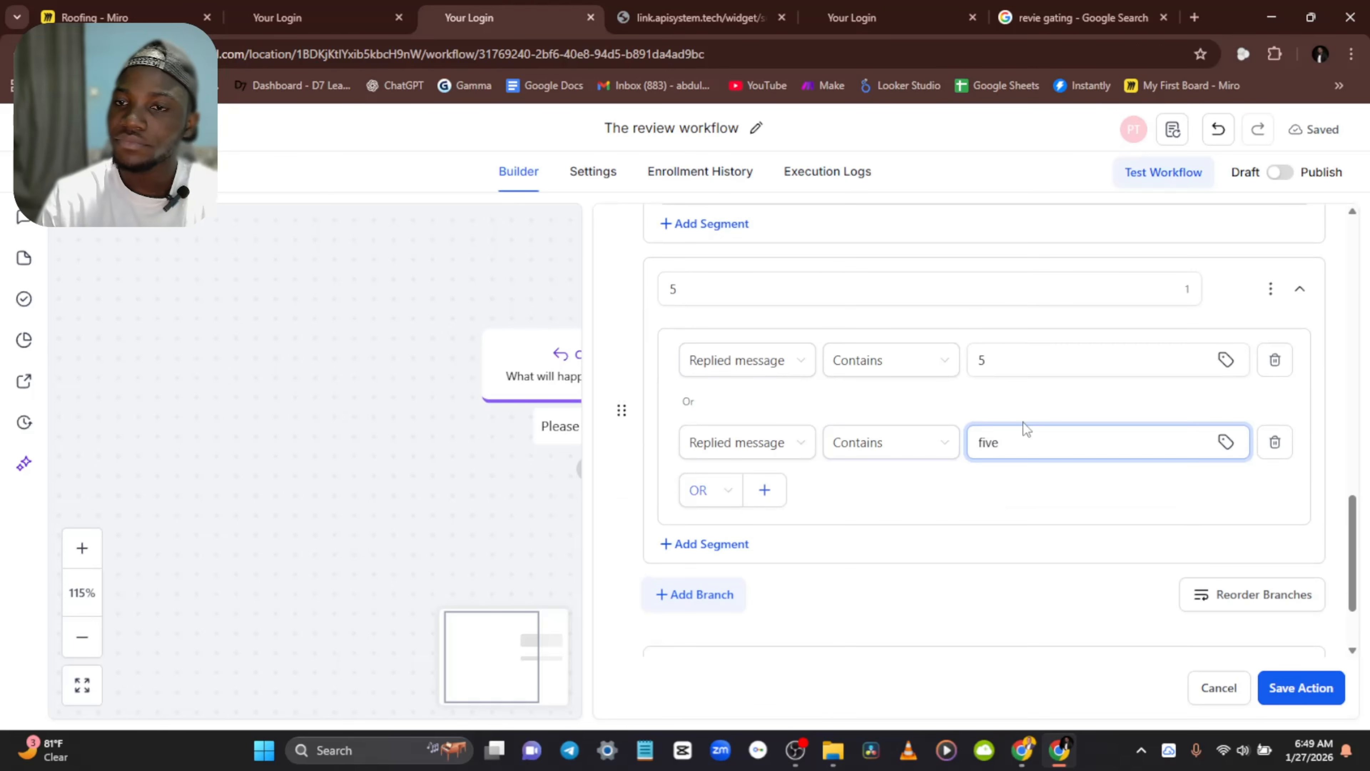
pyautogui.click(1296, 688)
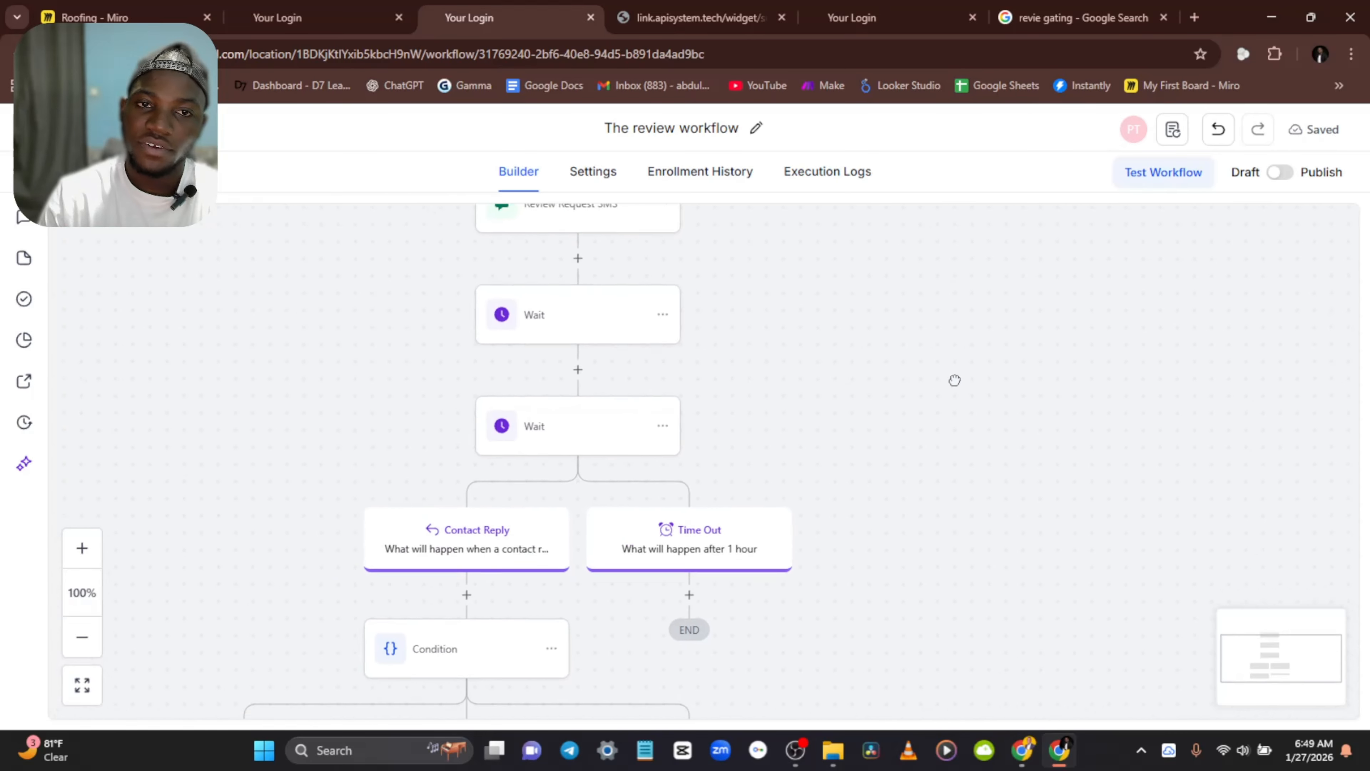
# Step: Examine the reply, timeout and rating branches, and compare them with the actions under the Time Out branch of the Review workflow
pyautogui.scroll(-5, 689, 483)
pyautogui.scroll(1, 566, 419)
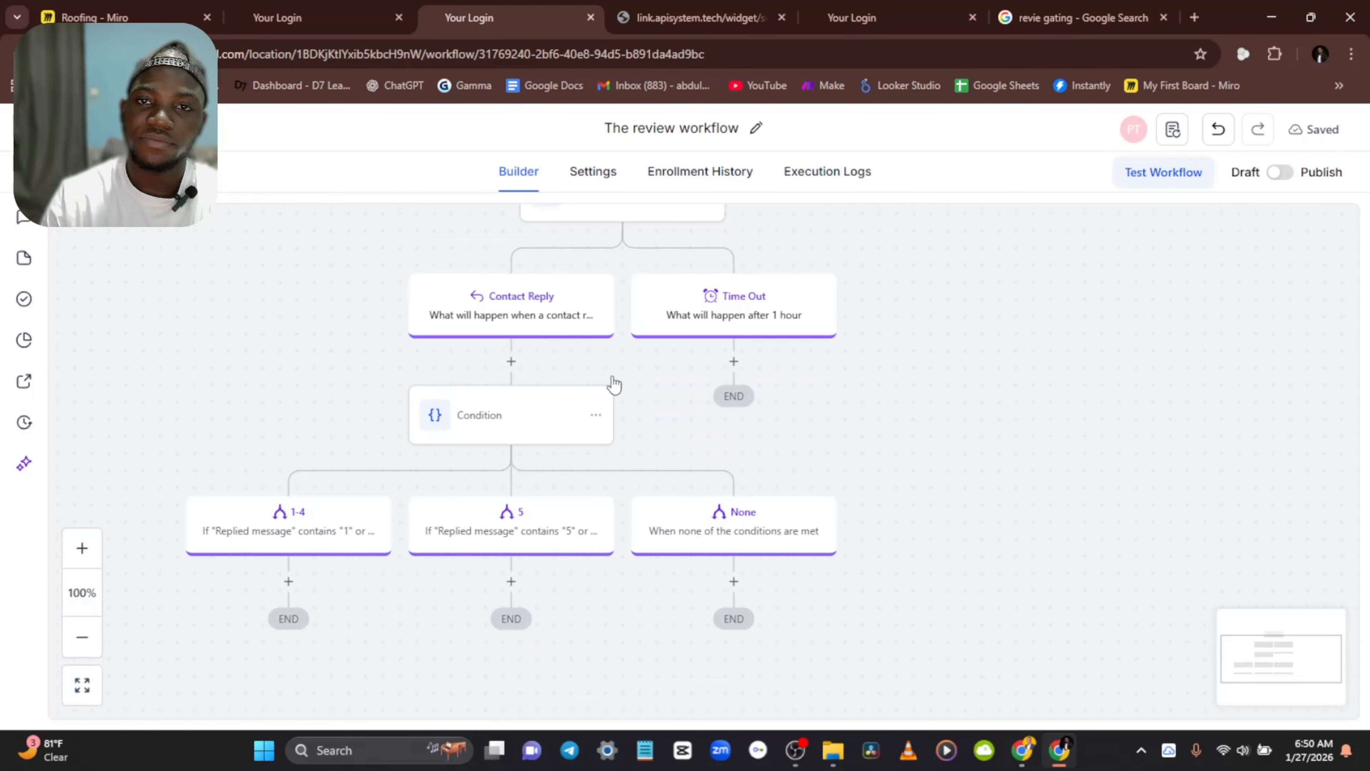
pyautogui.scroll(3, 626, 356)
pyautogui.scroll(-5, 636, 335)
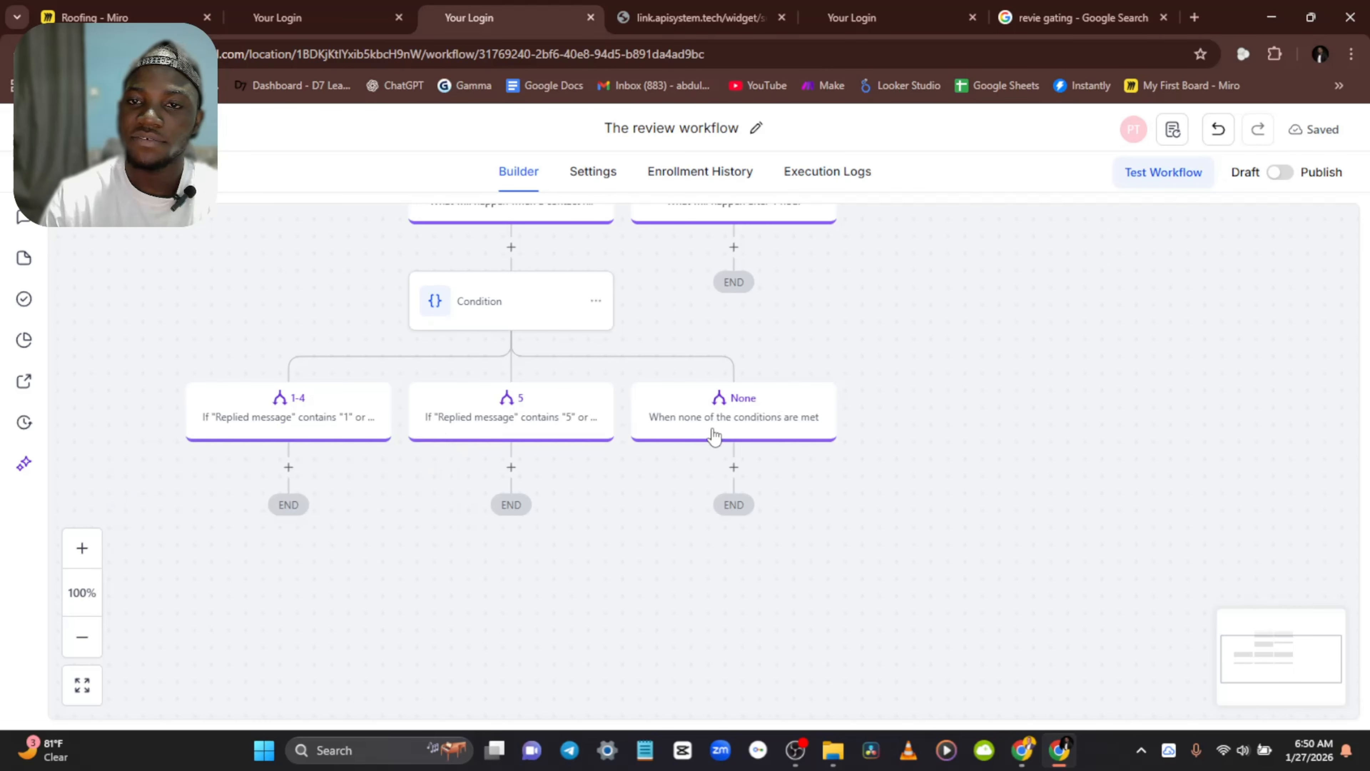
pyautogui.scroll(2, 737, 419)
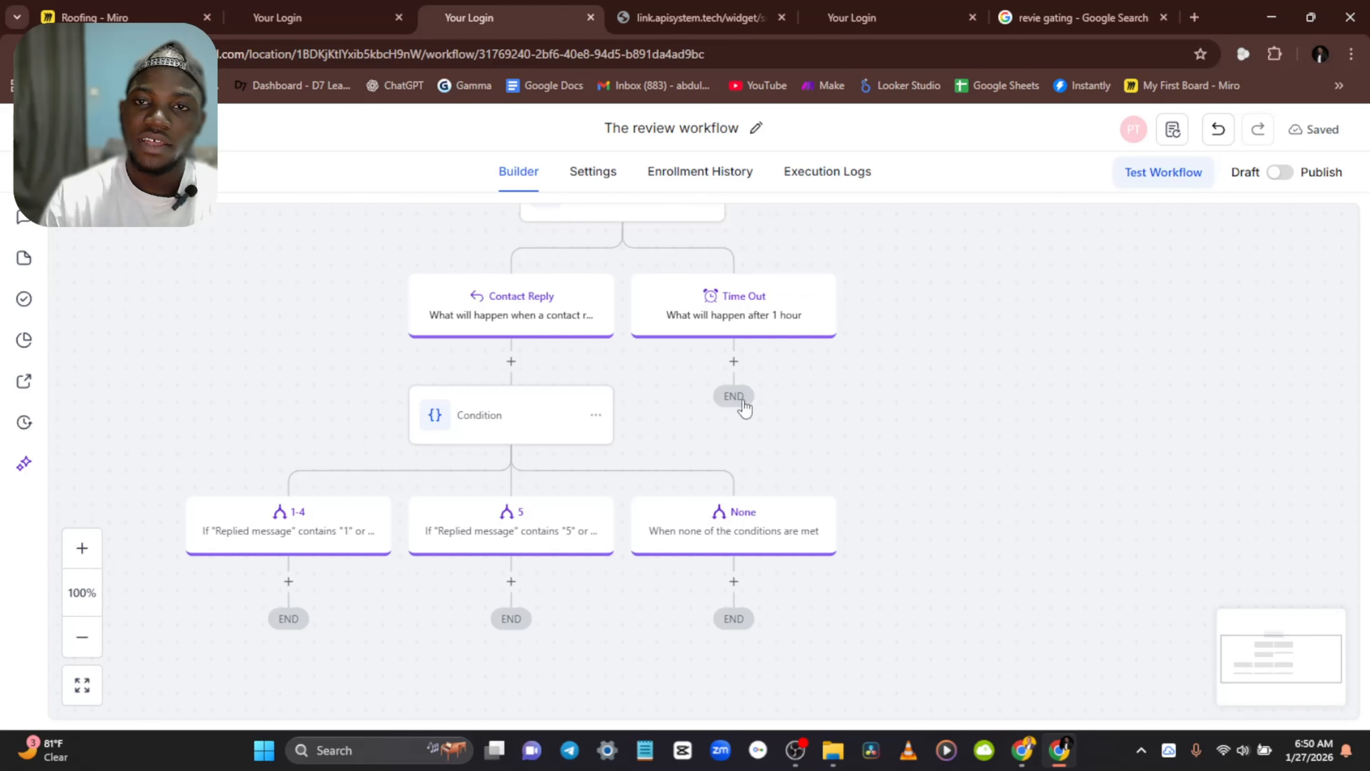
pyautogui.scroll(2, 804, 400)
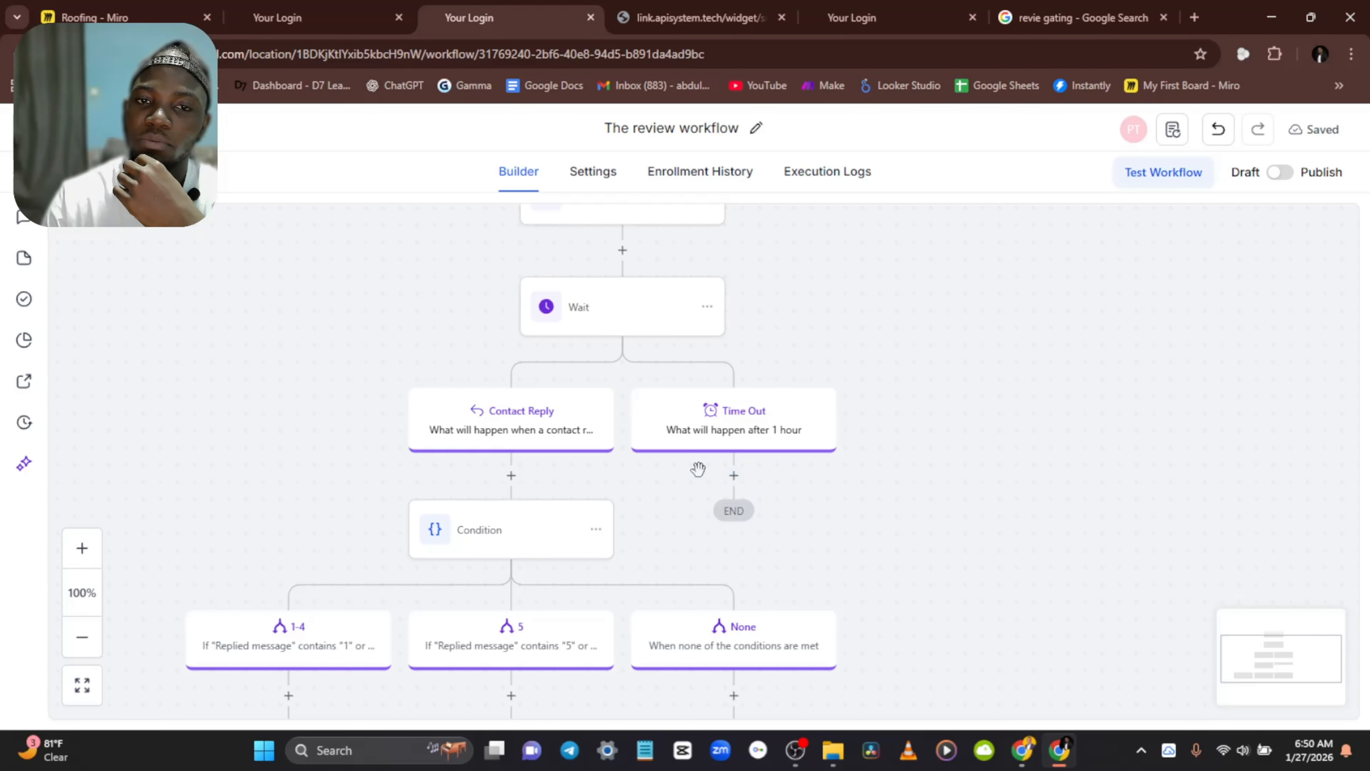
pyautogui.scroll(-1, 698, 469)
pyautogui.scroll(-1, 735, 448)
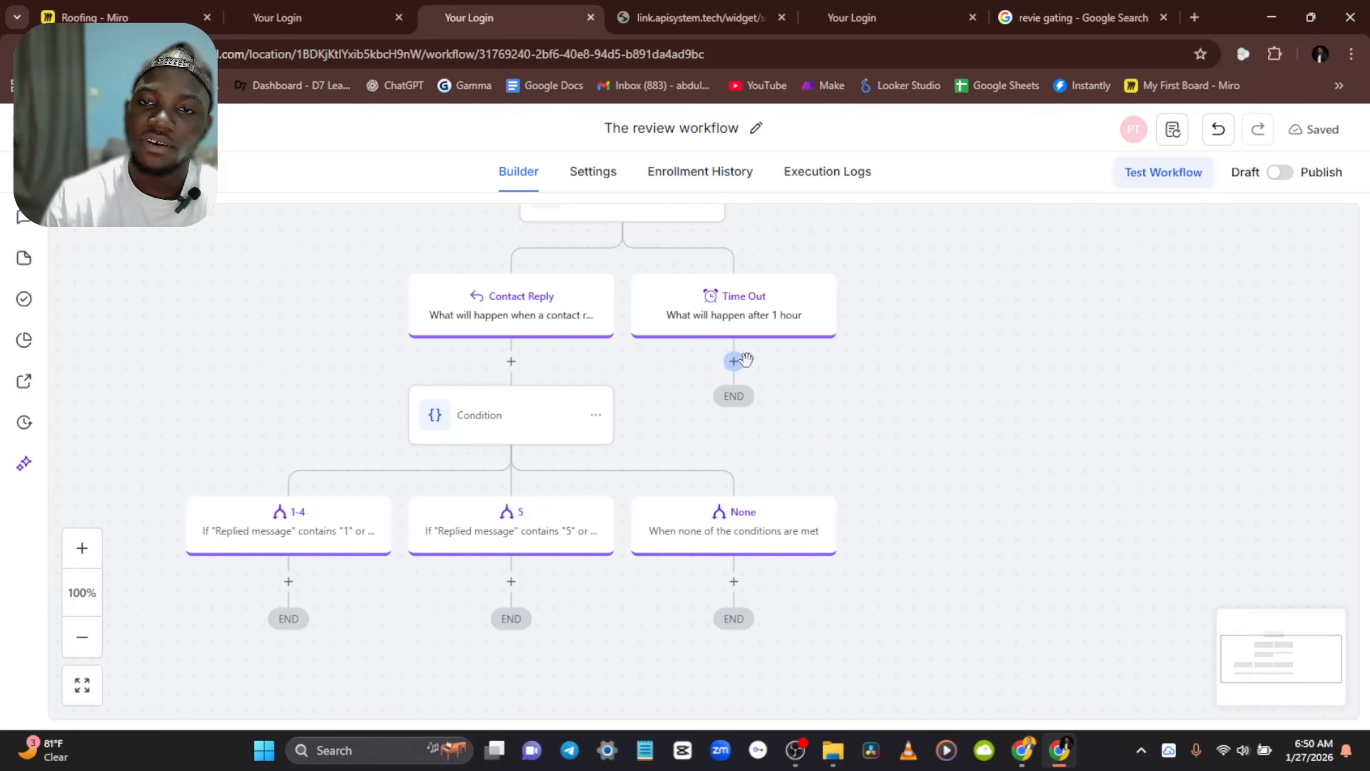
pyautogui.scroll(2, 805, 345)
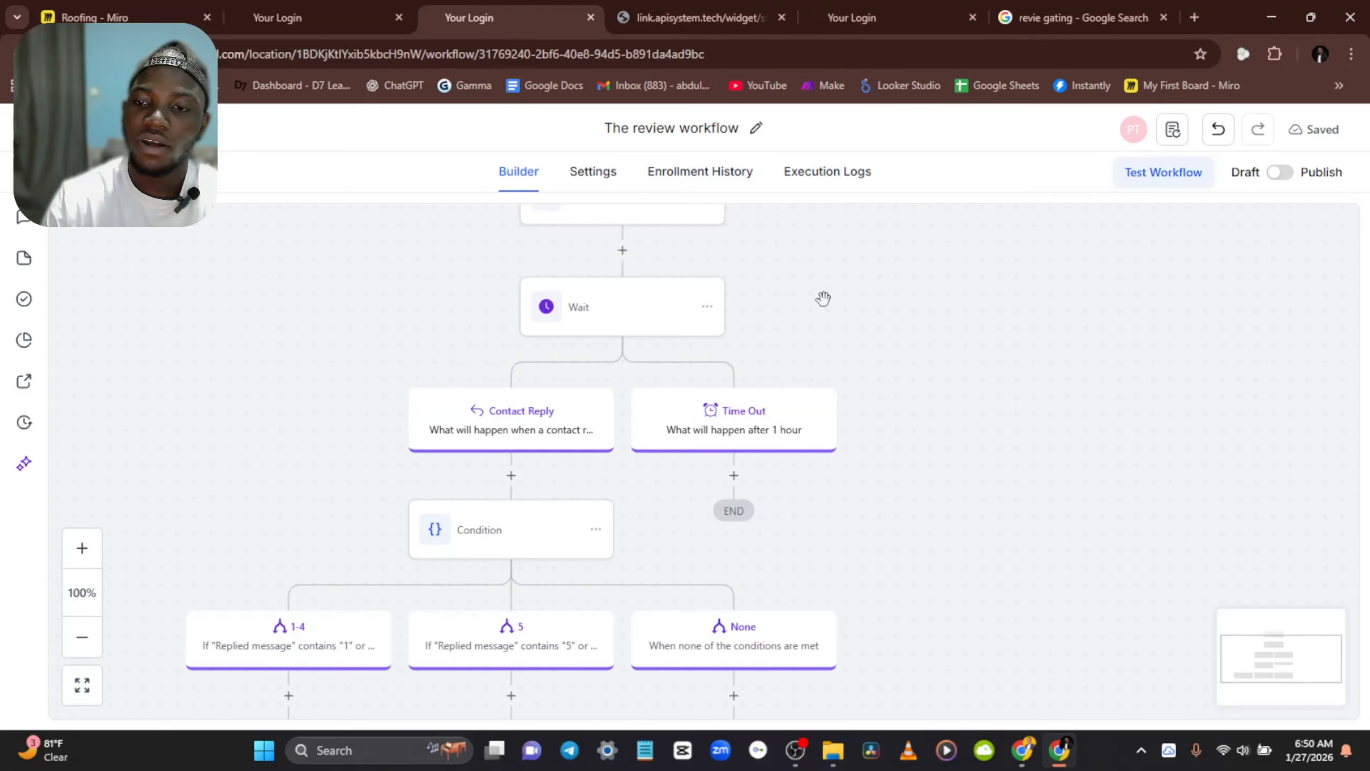
pyautogui.scroll(-1, 817, 310)
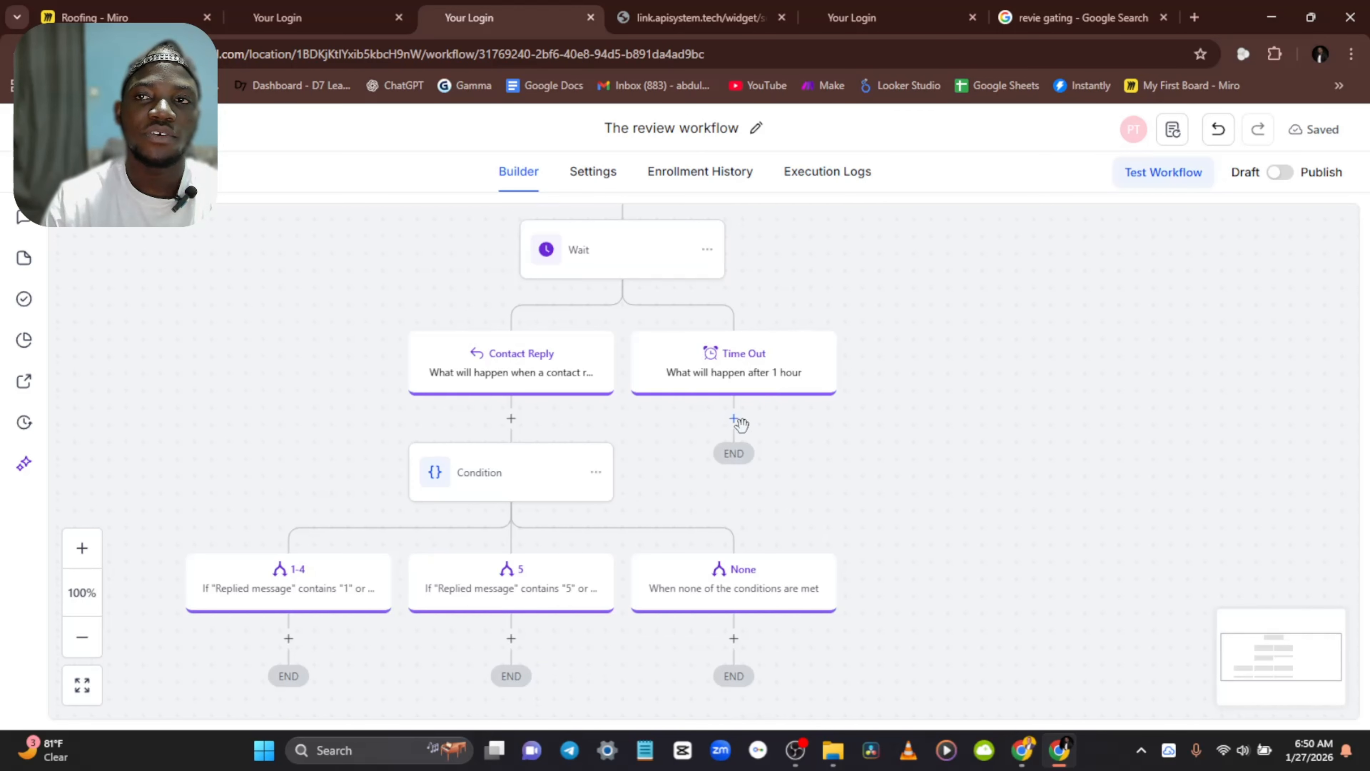
pyautogui.click(285, 9)
pyautogui.scroll(-3, 735, 330)
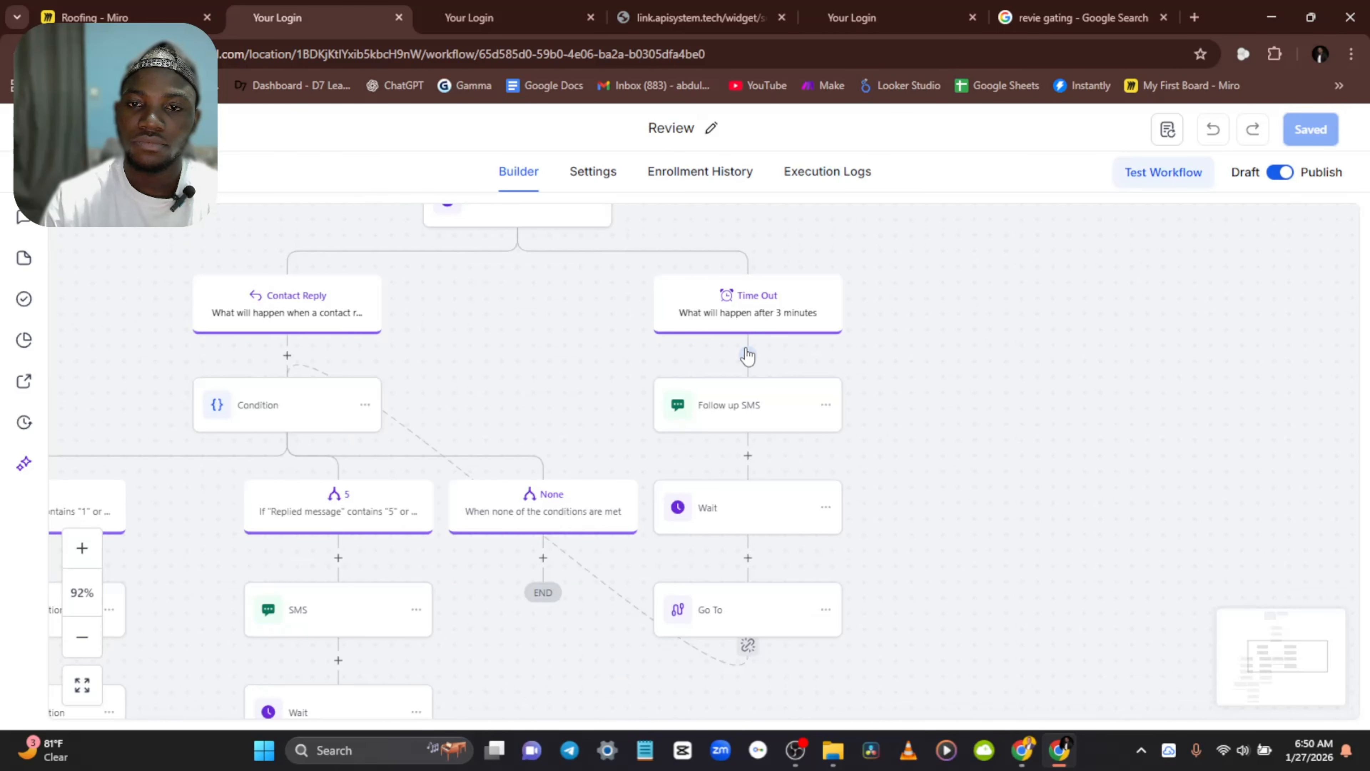
pyautogui.scroll(2, 771, 312)
pyautogui.scroll(-2, 756, 378)
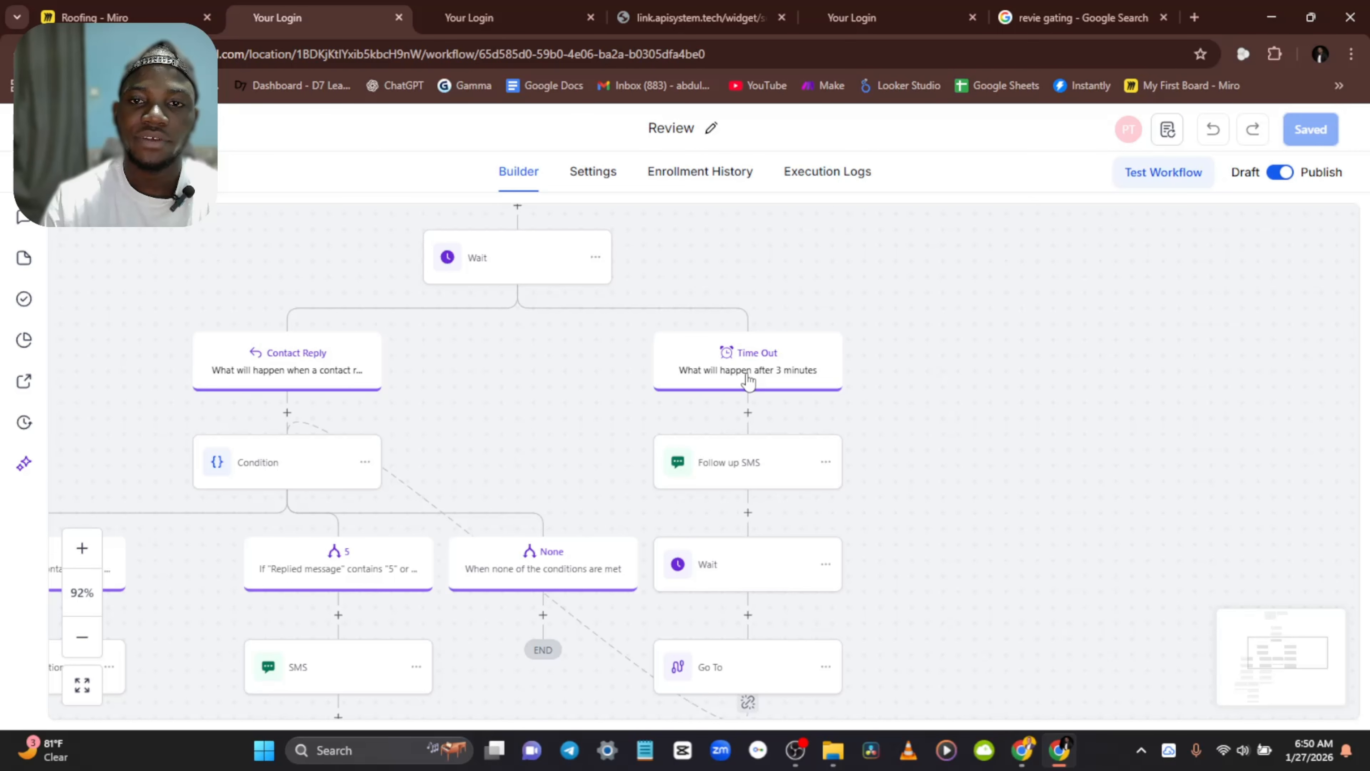
pyautogui.click(512, 11)
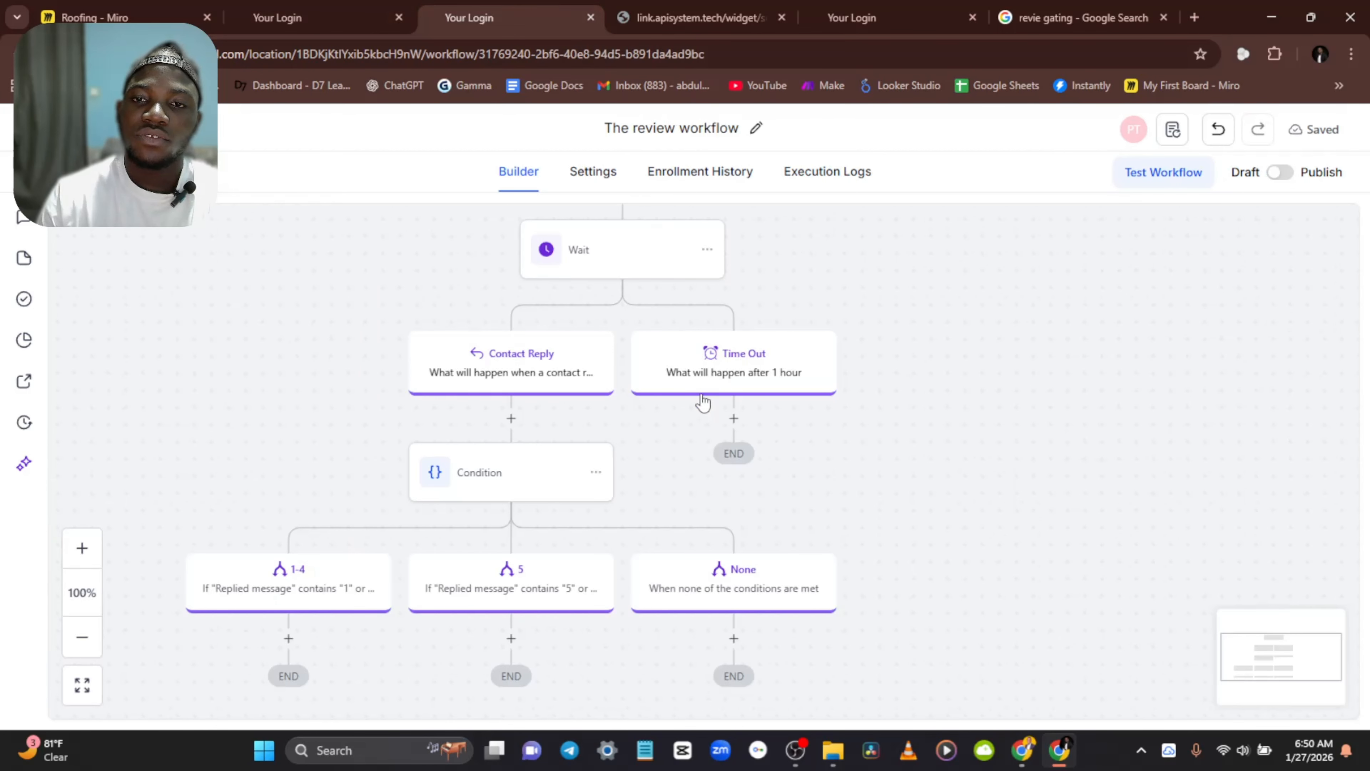
# Step: Add a Send SMS action under the Time Out branch and name it Follow up SMS
pyautogui.click(734, 419)
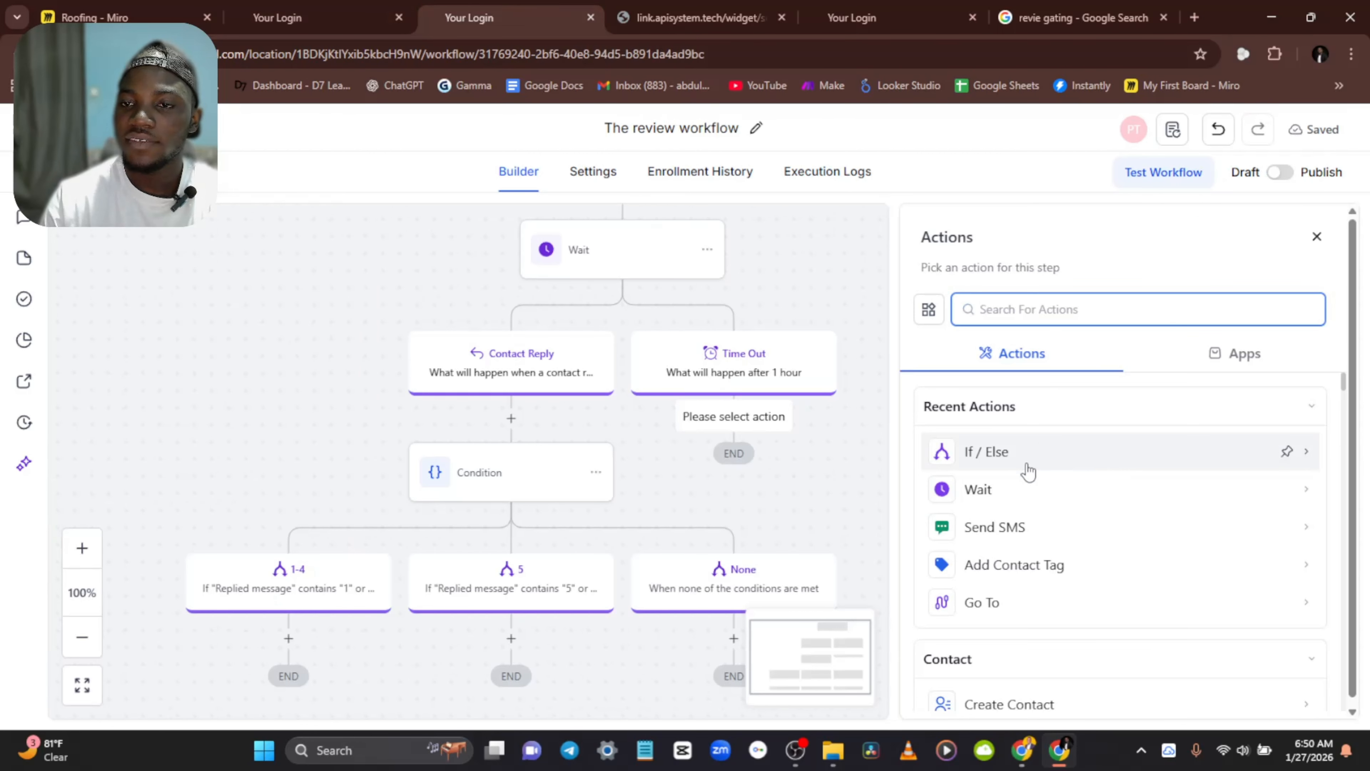
pyautogui.click(1001, 527)
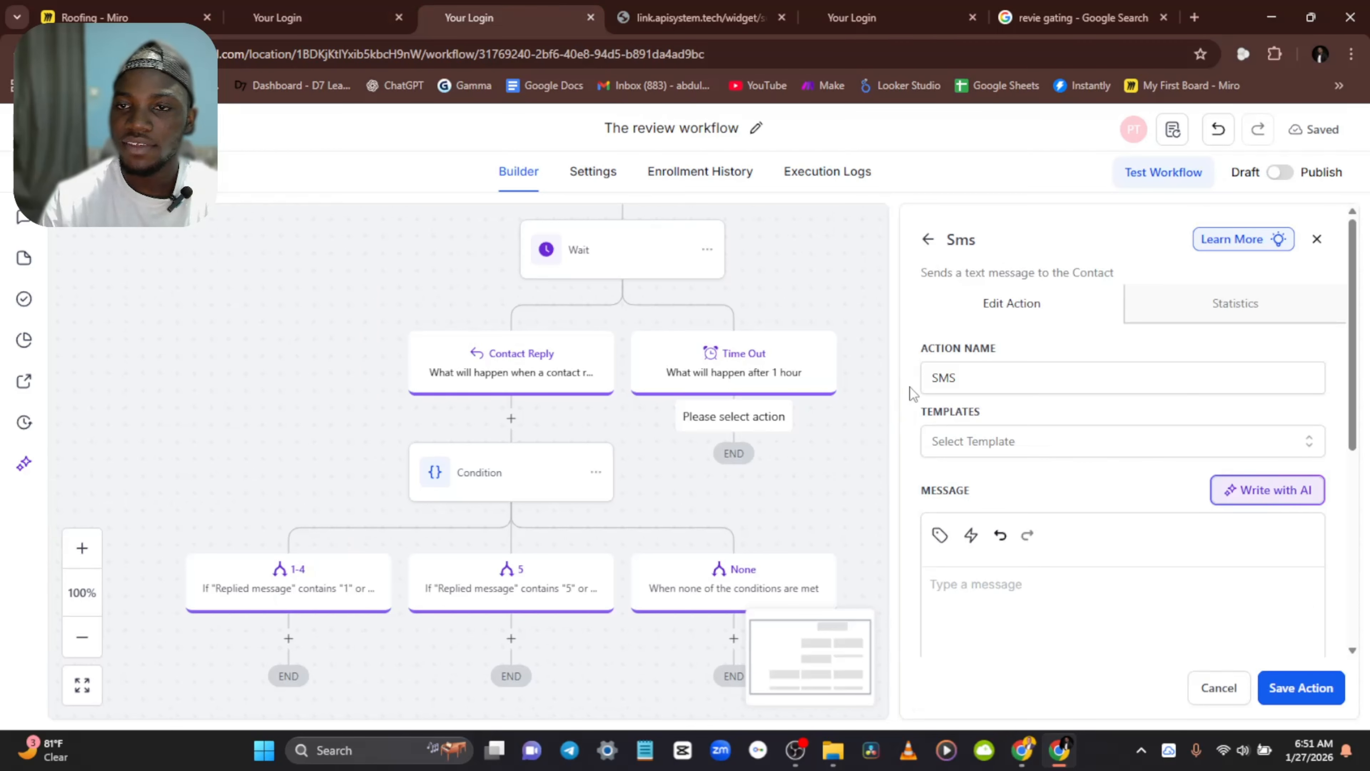
pyautogui.click(929, 378)
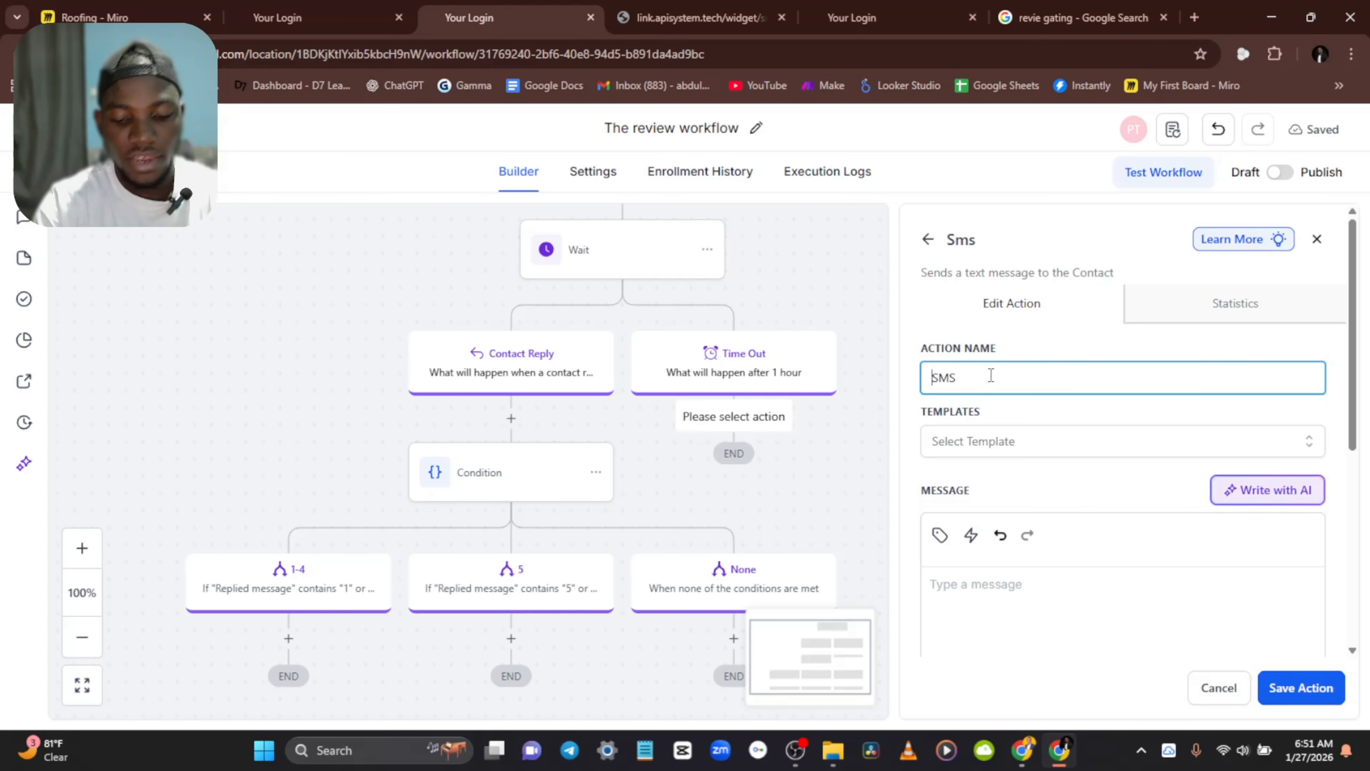
pyautogui.write('Follow up')
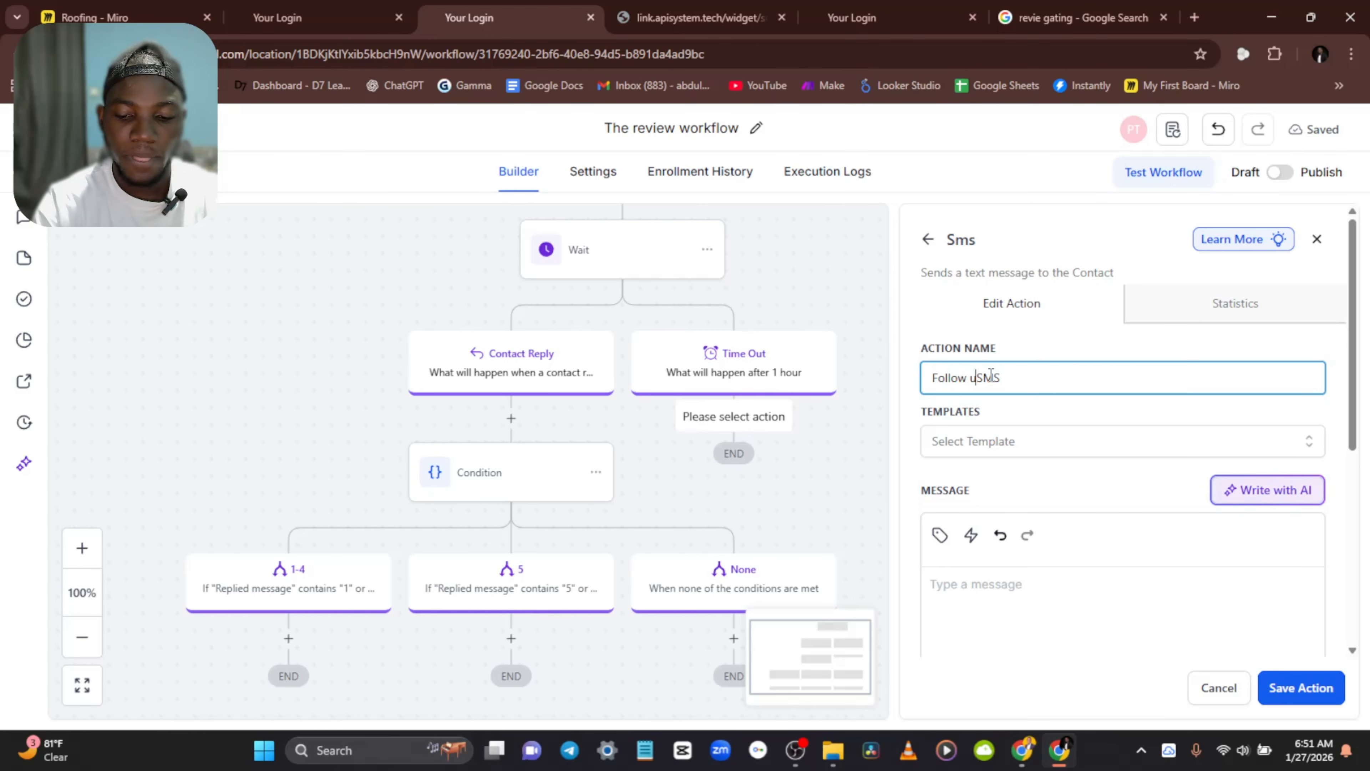
# Step: In the Review workflow's Follow up SMS, insert the line "What would you rate us from 1-5?" above "Thanks"
pyautogui.click(318, 17)
pyautogui.click(728, 353)
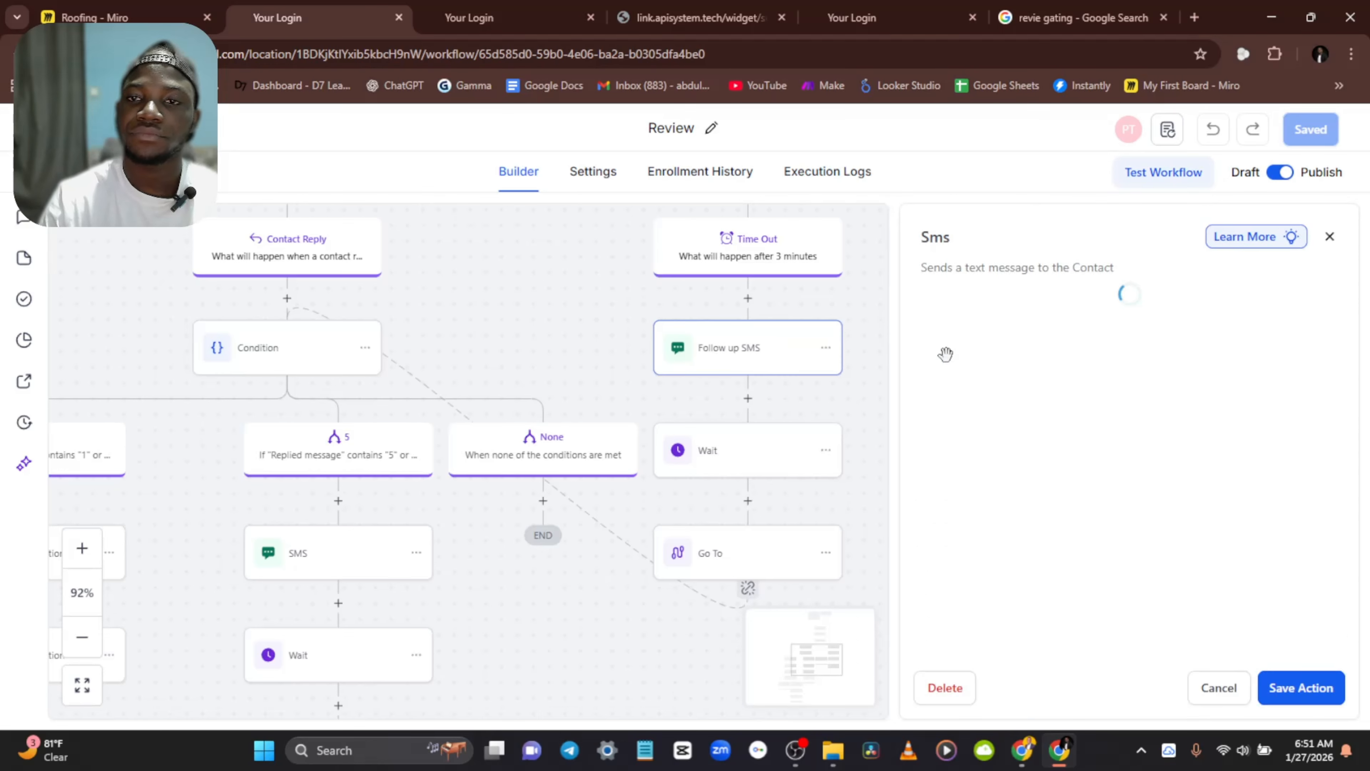
pyautogui.scroll(-2, 1045, 432)
pyautogui.scroll(-2, 1052, 427)
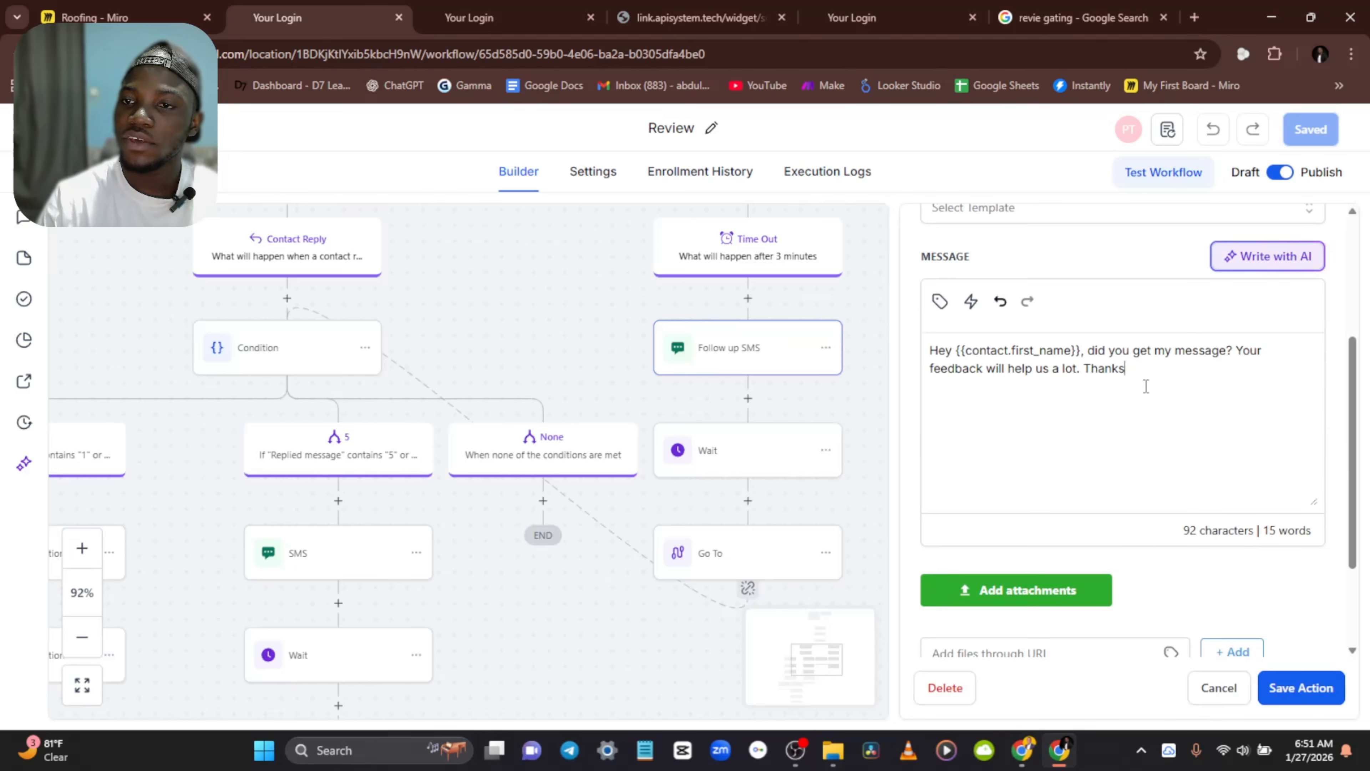
pyautogui.moveTo(1146, 386); pyautogui.dragTo(922, 352)
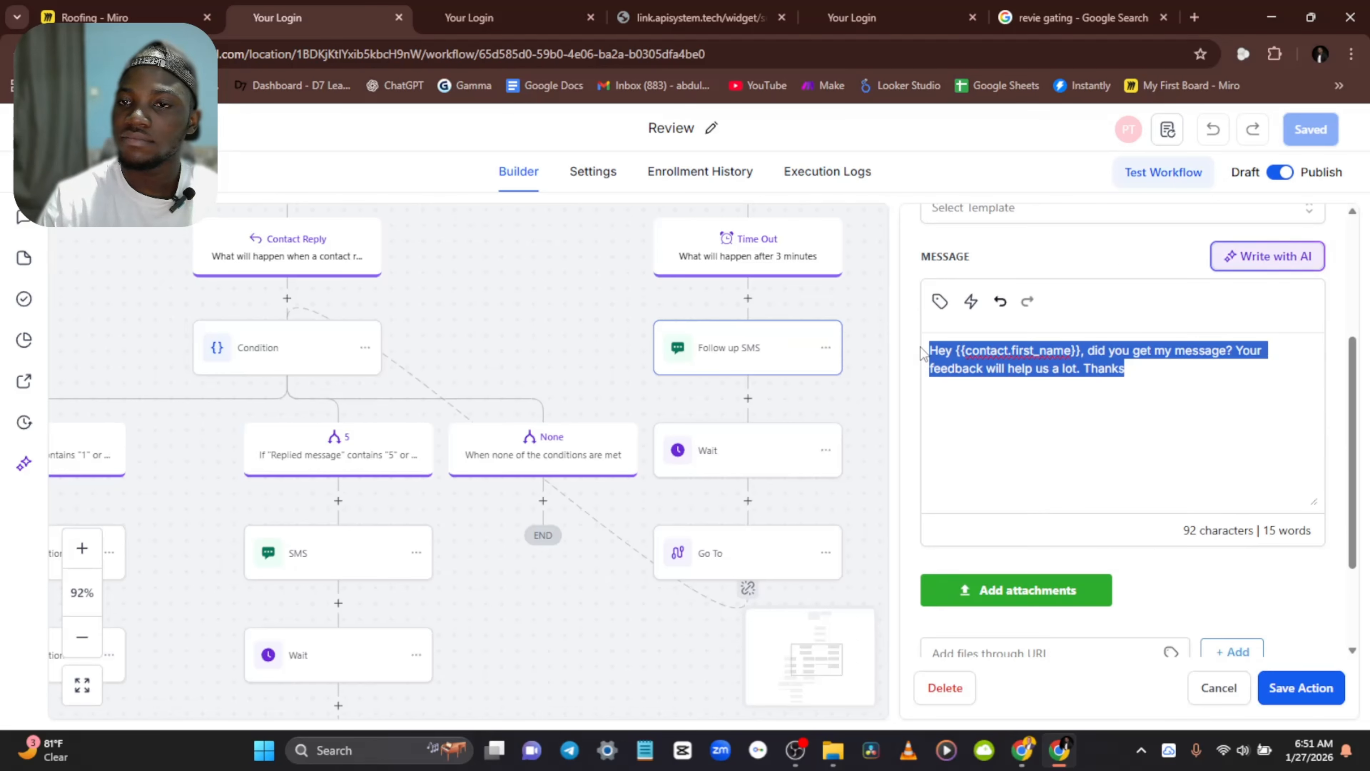
pyautogui.middleClick(1266, 388)
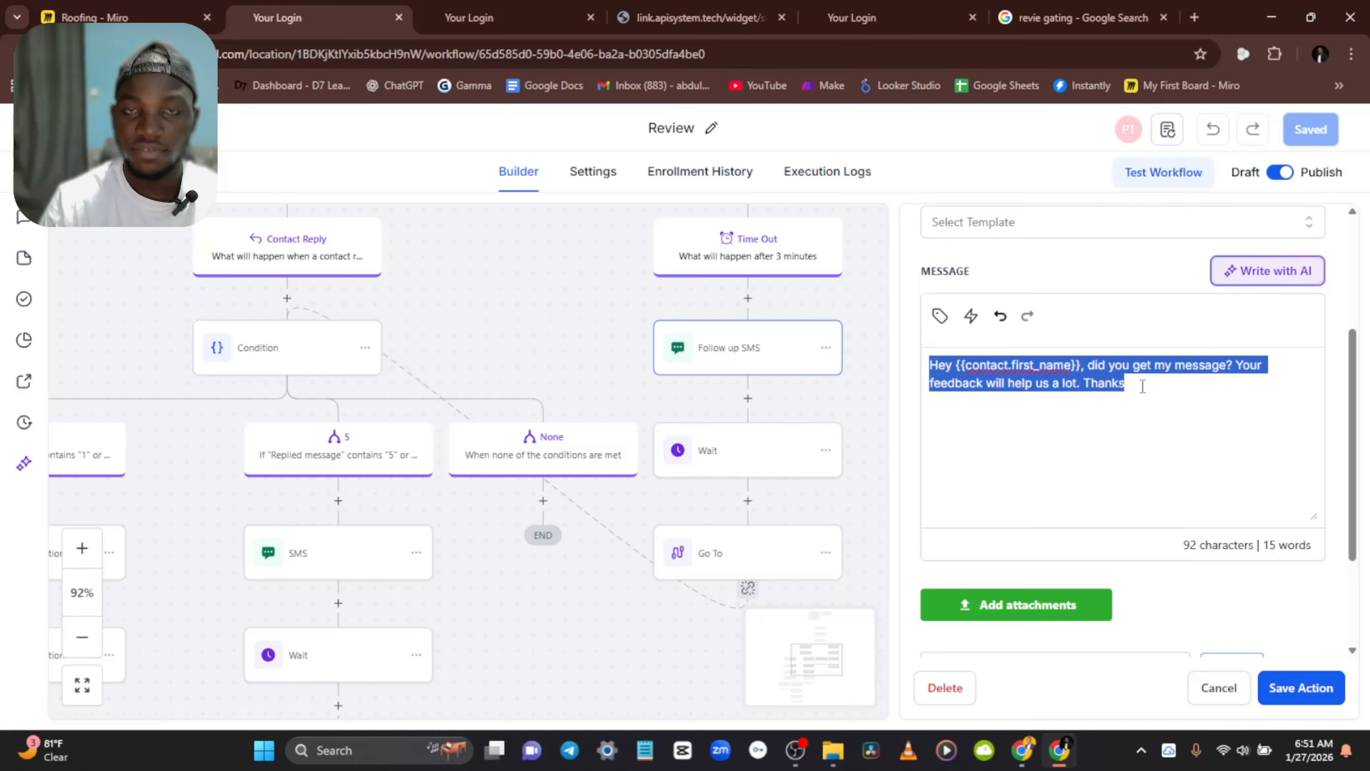
pyautogui.click(1164, 384)
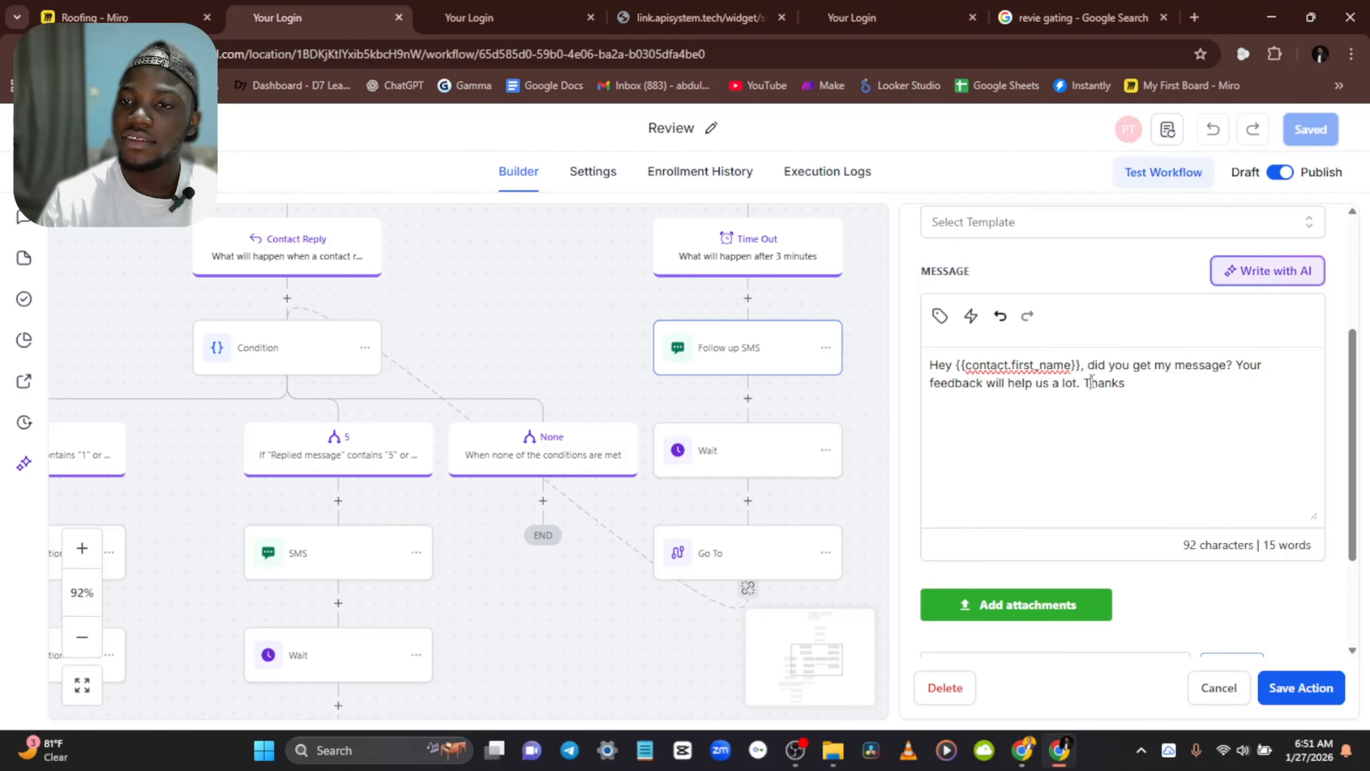
pyautogui.press('Return')
pyautogui.press('Return')
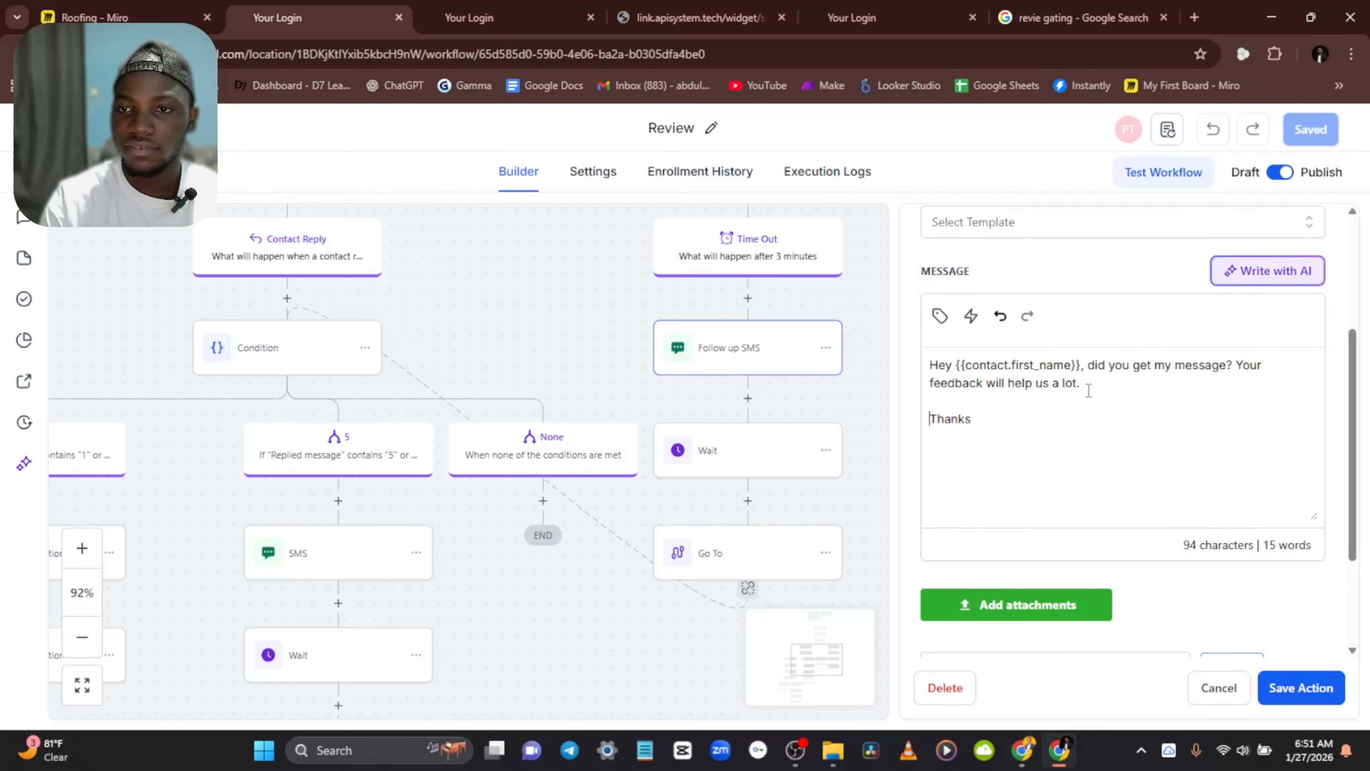
pyautogui.press('Up')
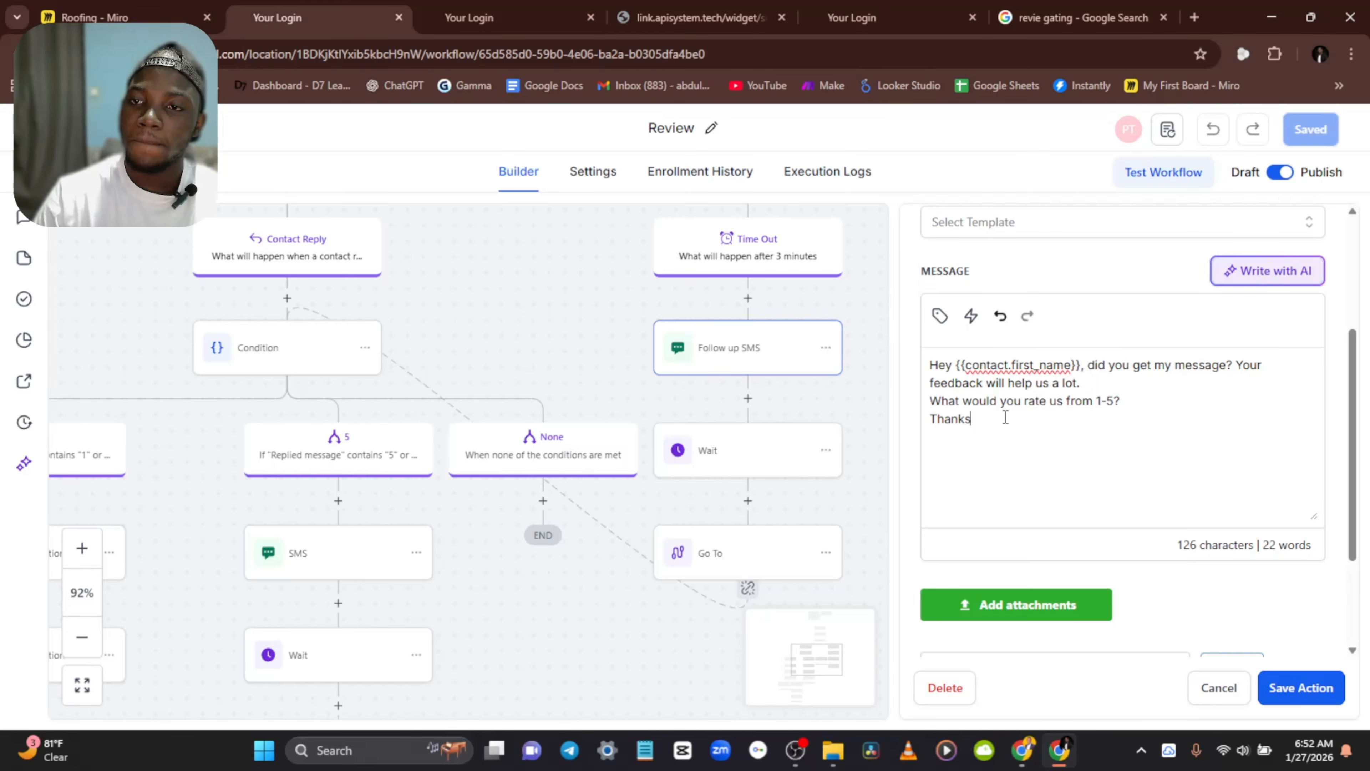
# Step: Copy the full follow-up message into the new Follow up SMS action of The review workflow and save the action
pyautogui.moveTo(1006, 418); pyautogui.dragTo(888, 345)
pyautogui.hotkey('ctrl', 'c')
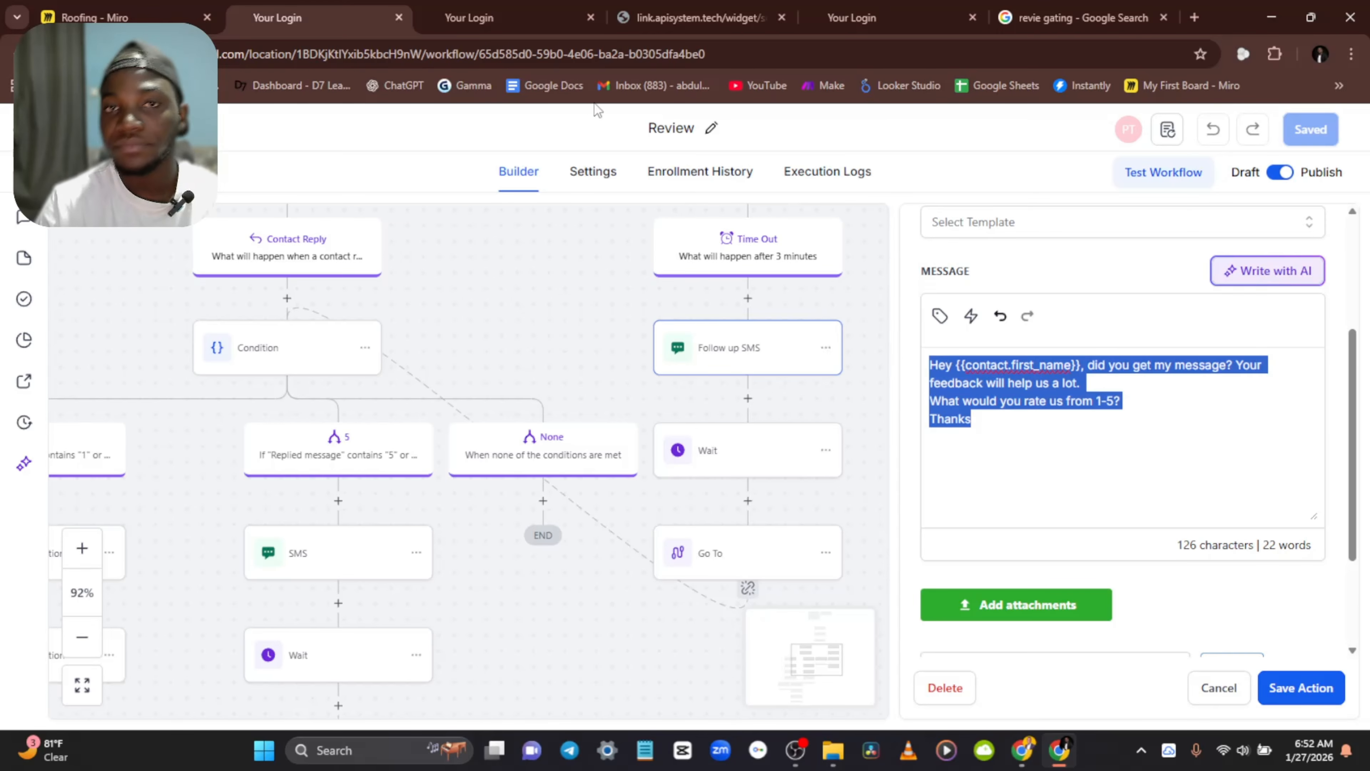
pyautogui.hotkey('ctrl', 'Tab')
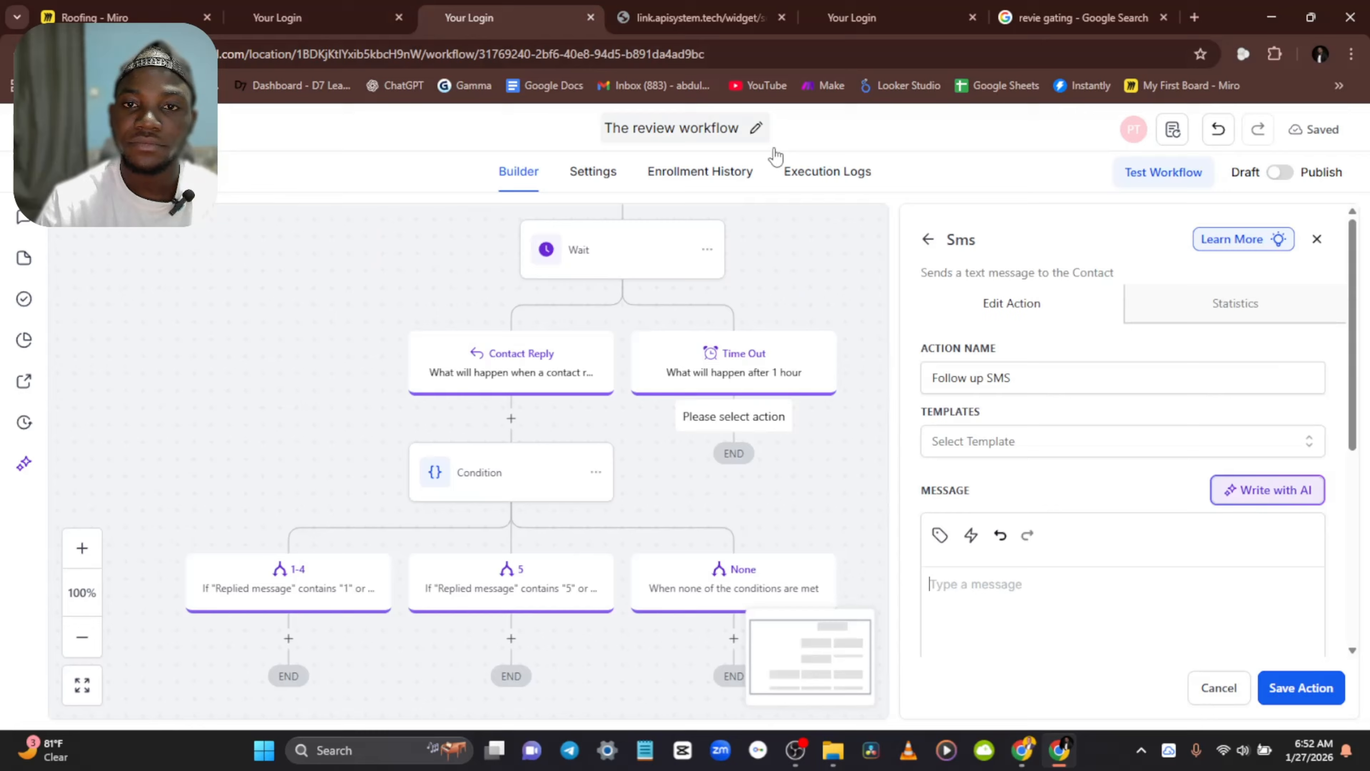
pyautogui.click(1024, 576)
pyautogui.hotkey('ctrl', 'v')
pyautogui.scroll(-6, 1031, 527)
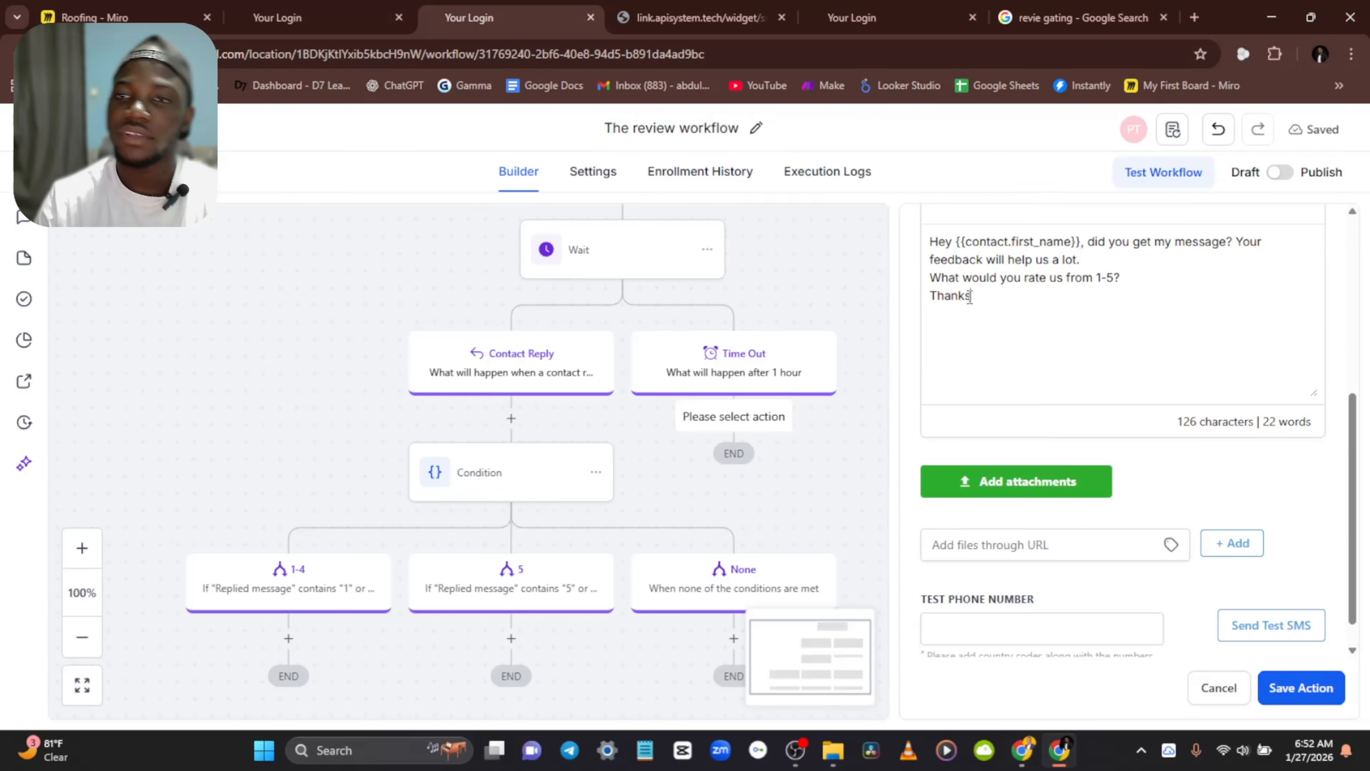
pyautogui.scroll(2, 1025, 338)
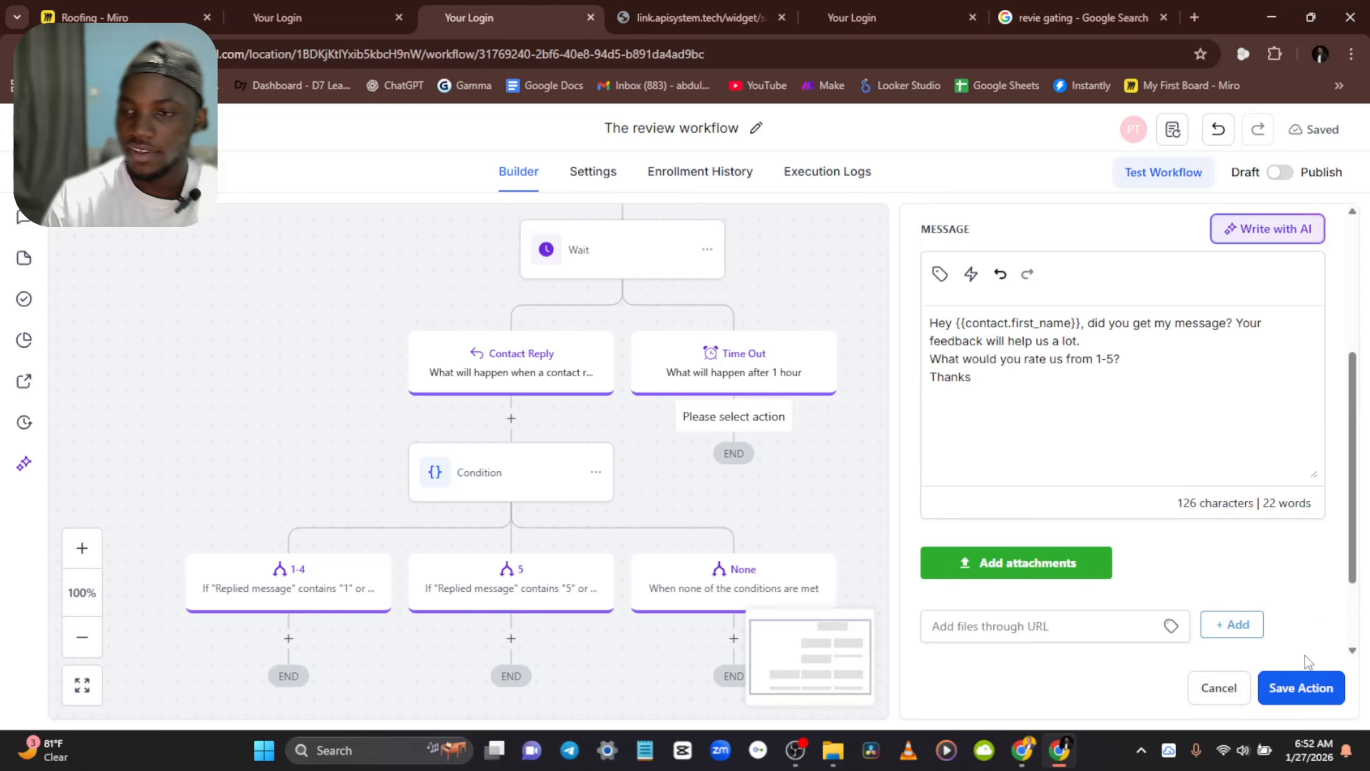
pyautogui.click(1316, 691)
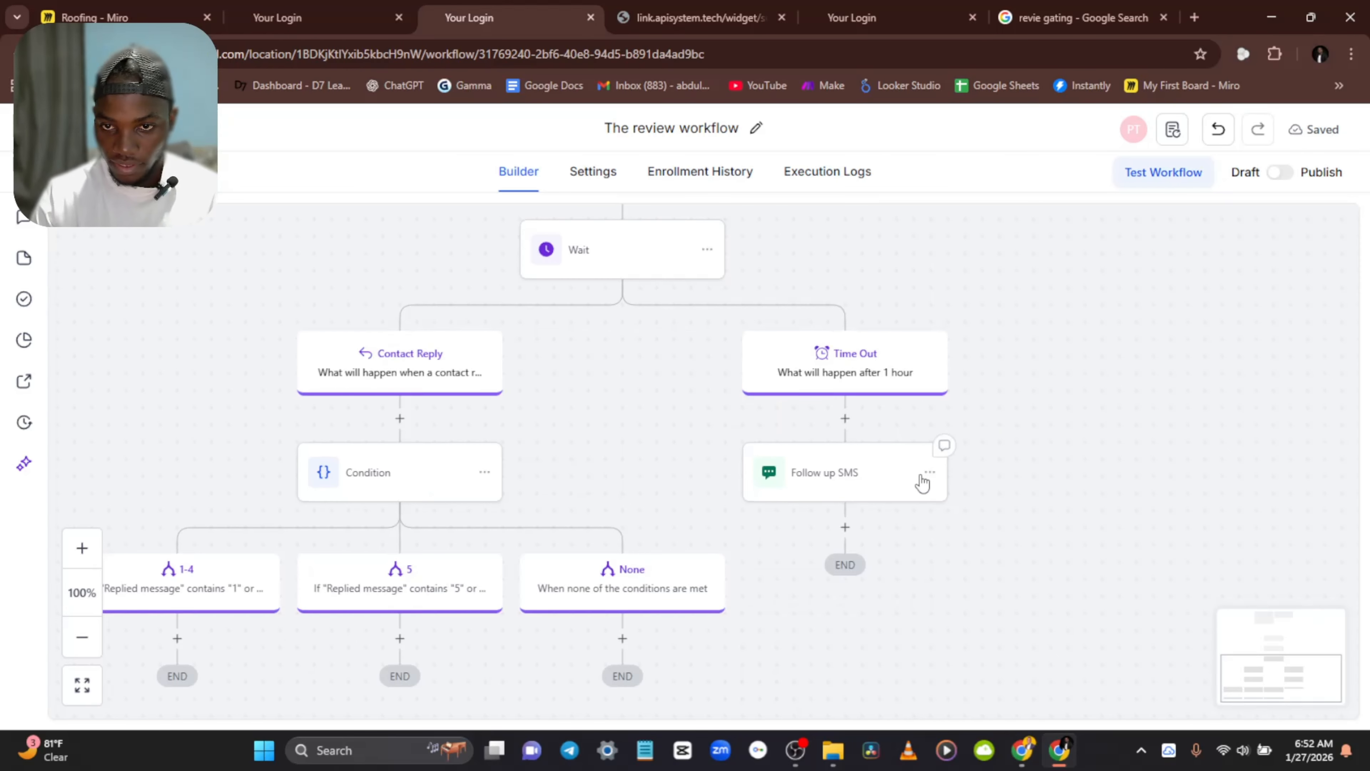
# Step: Add a Wait action after Follow up SMS in the Time Out branch
pyautogui.scroll(-3, 874, 411)
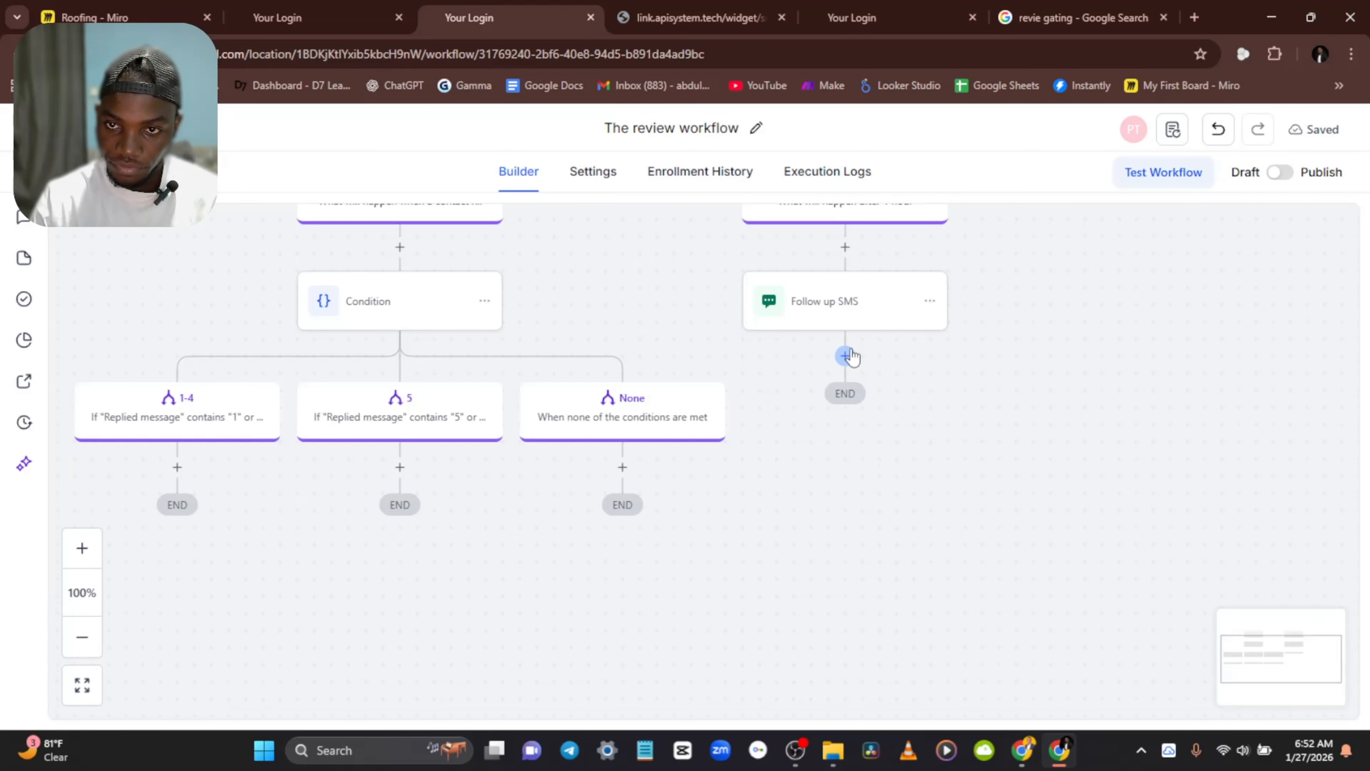
pyautogui.click(846, 355)
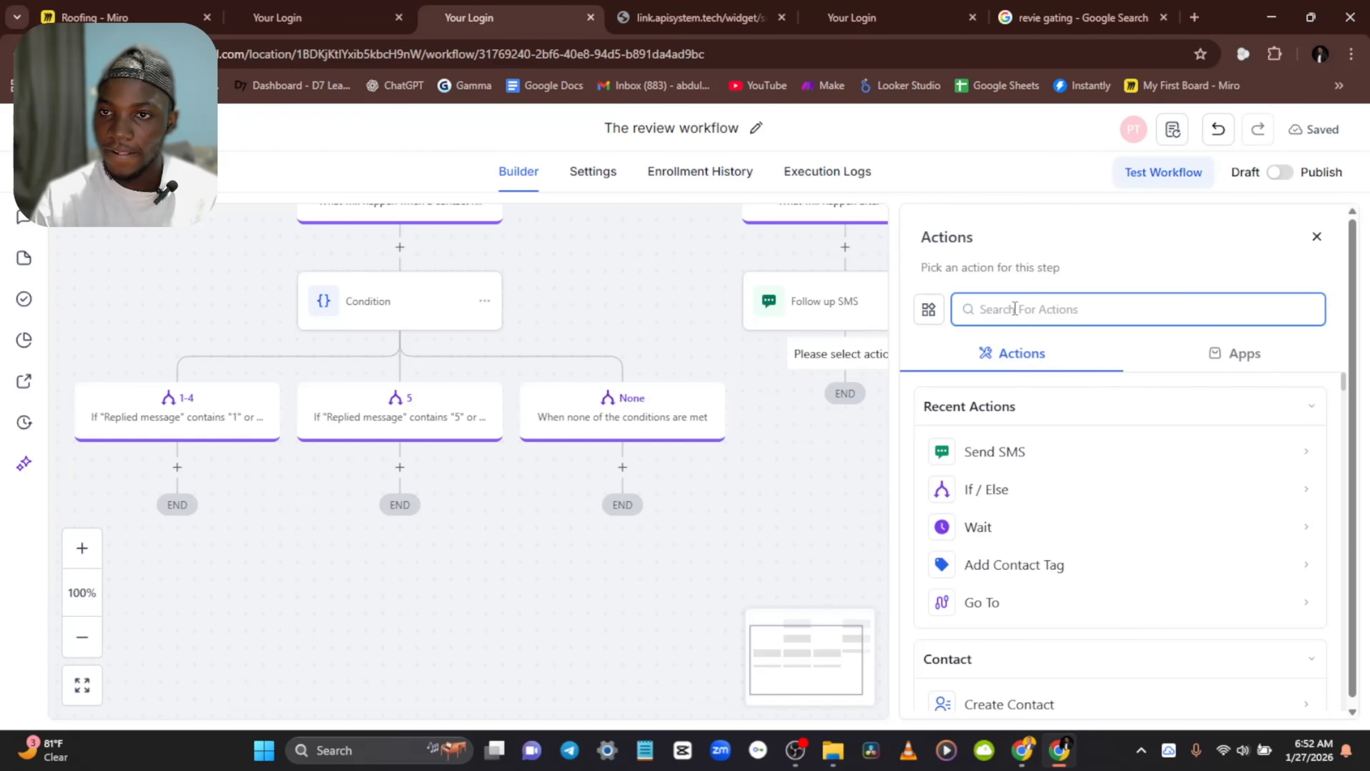
pyautogui.click(998, 528)
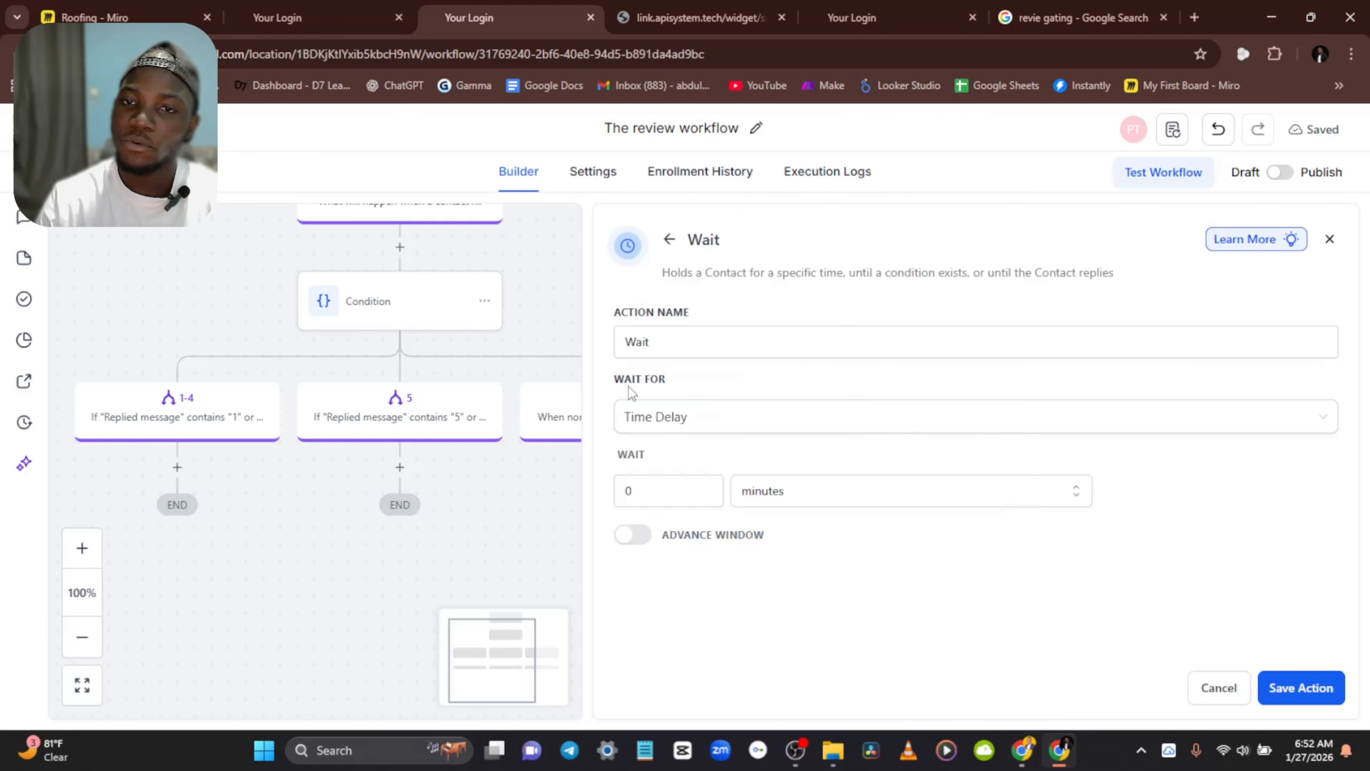
# Step: Save the edited Follow up SMS in the Review workflow and check the settings of the Wait action below it
pyautogui.click(277, 17)
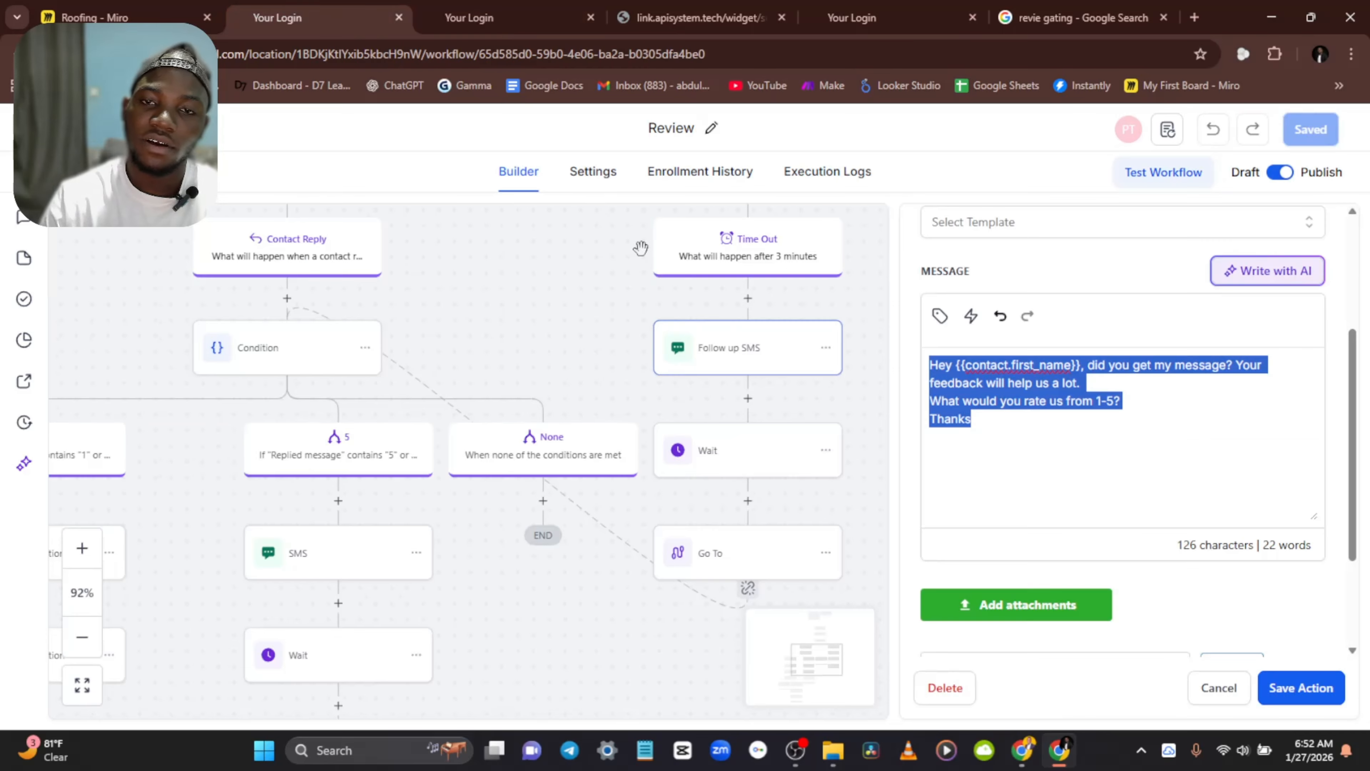
pyautogui.scroll(-1, 716, 447)
pyautogui.click(1289, 676)
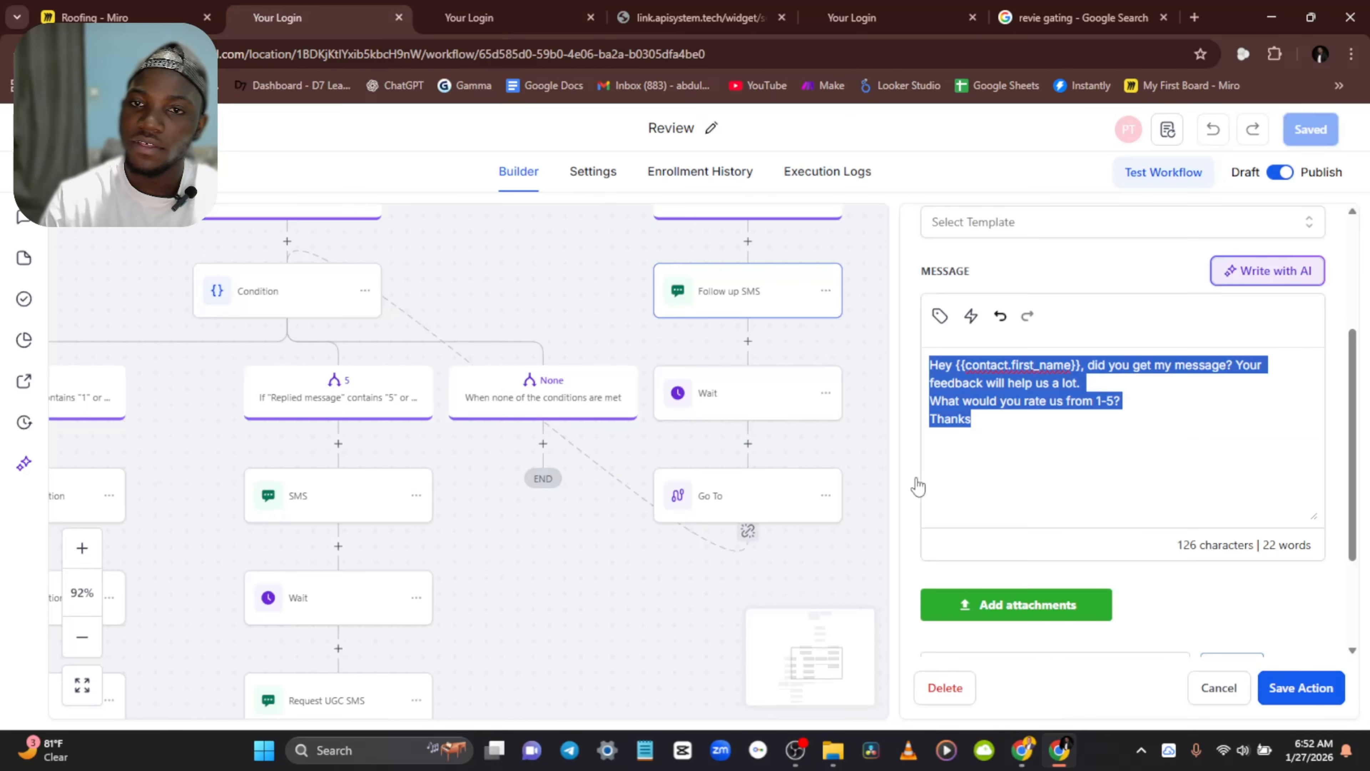
pyautogui.click(717, 393)
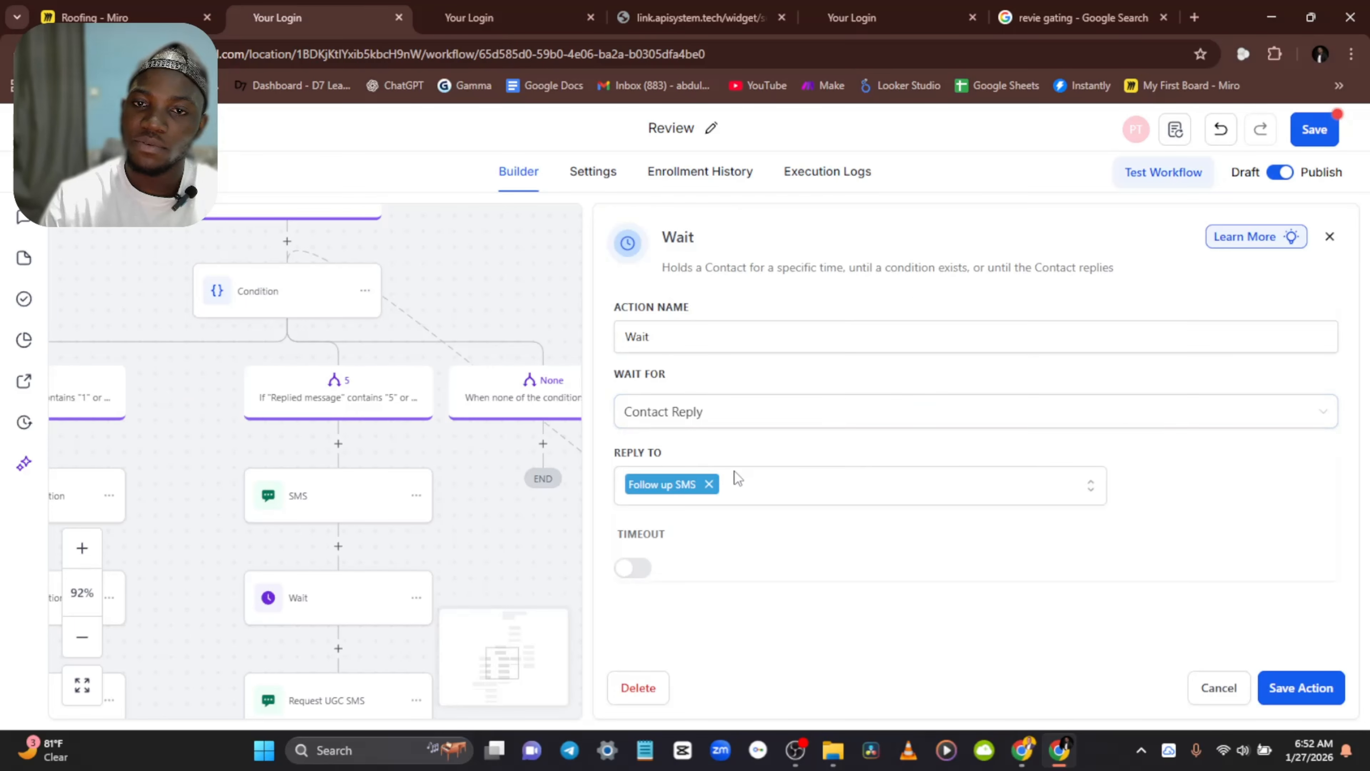
pyautogui.click(1214, 687)
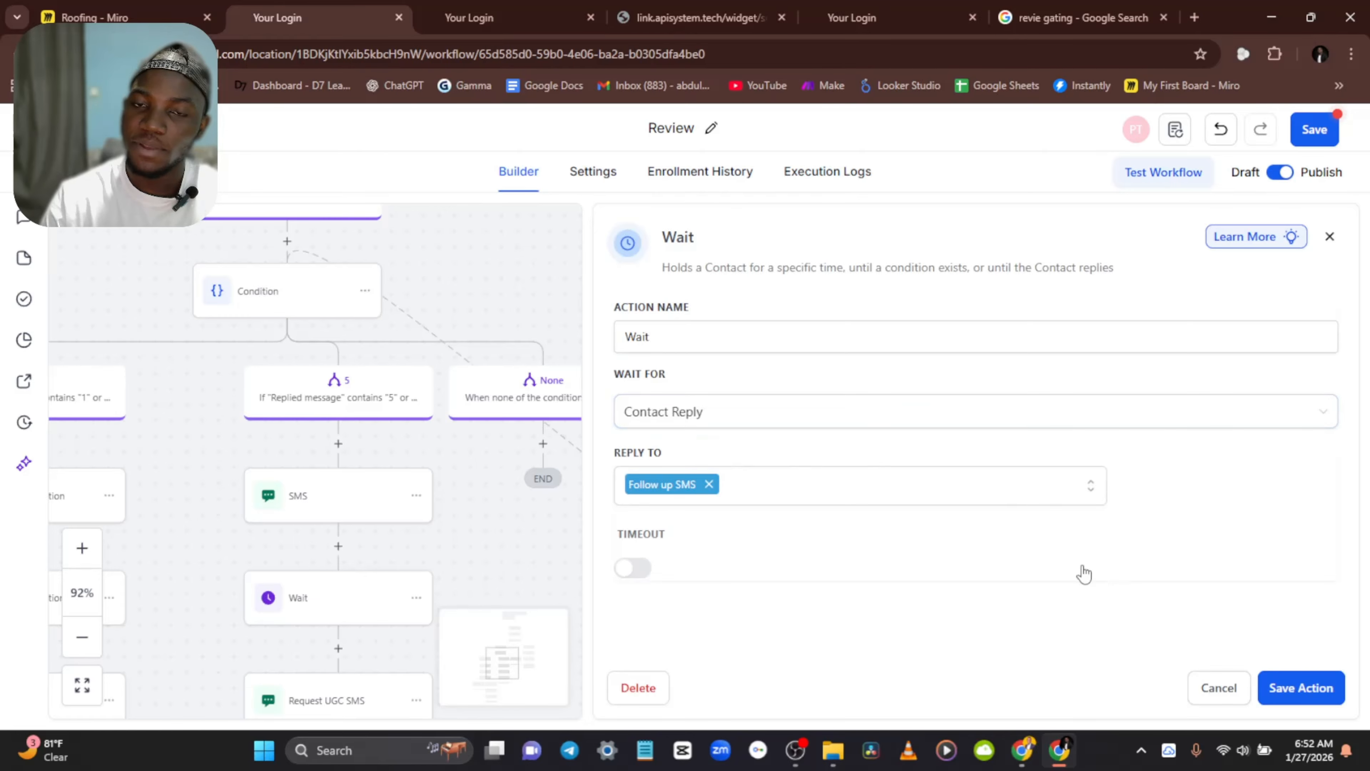
pyautogui.scroll(2, 879, 405)
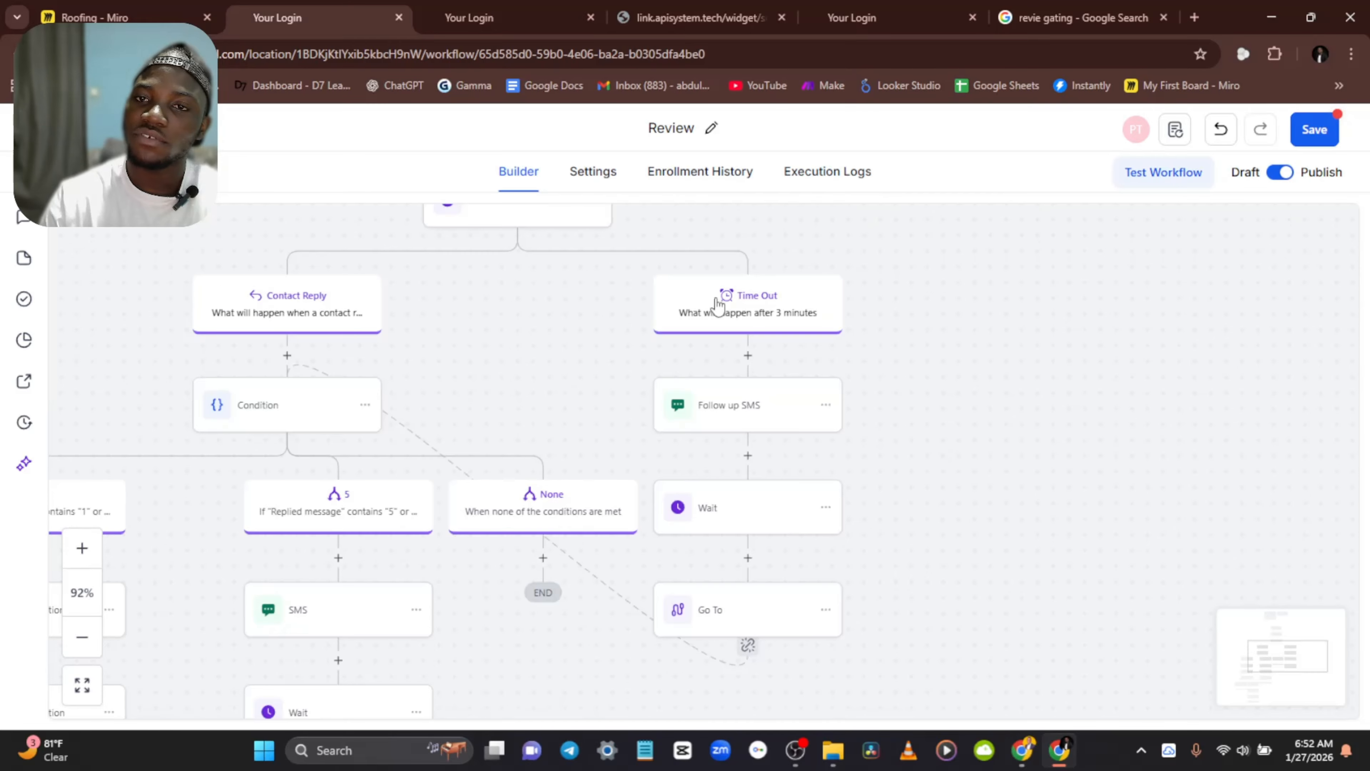
# Step: In The review workflow, set the Time Out branch's Wait action to wait for a Contact Reply to Follow up SMS and save it
pyautogui.click(566, 16)
pyautogui.click(669, 427)
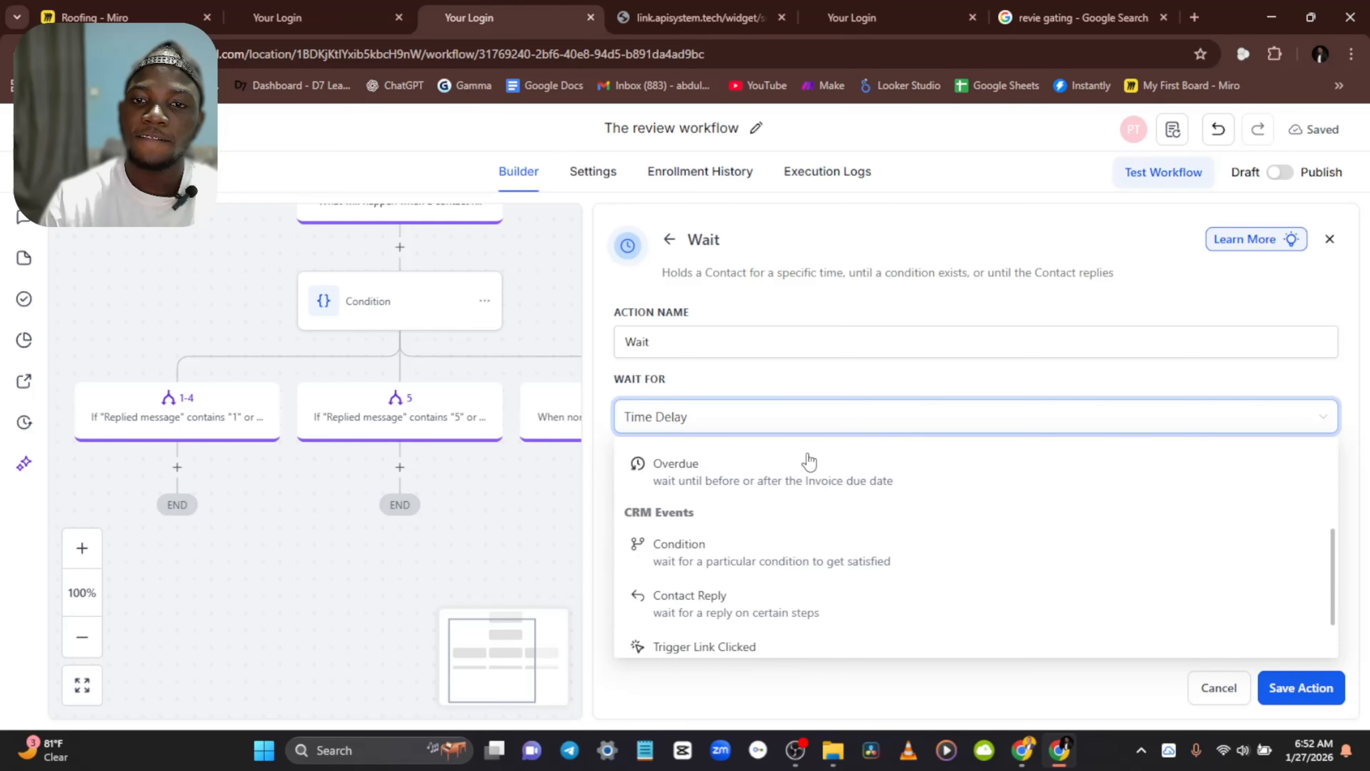
pyautogui.scroll(-2, 735, 516)
pyautogui.click(734, 517)
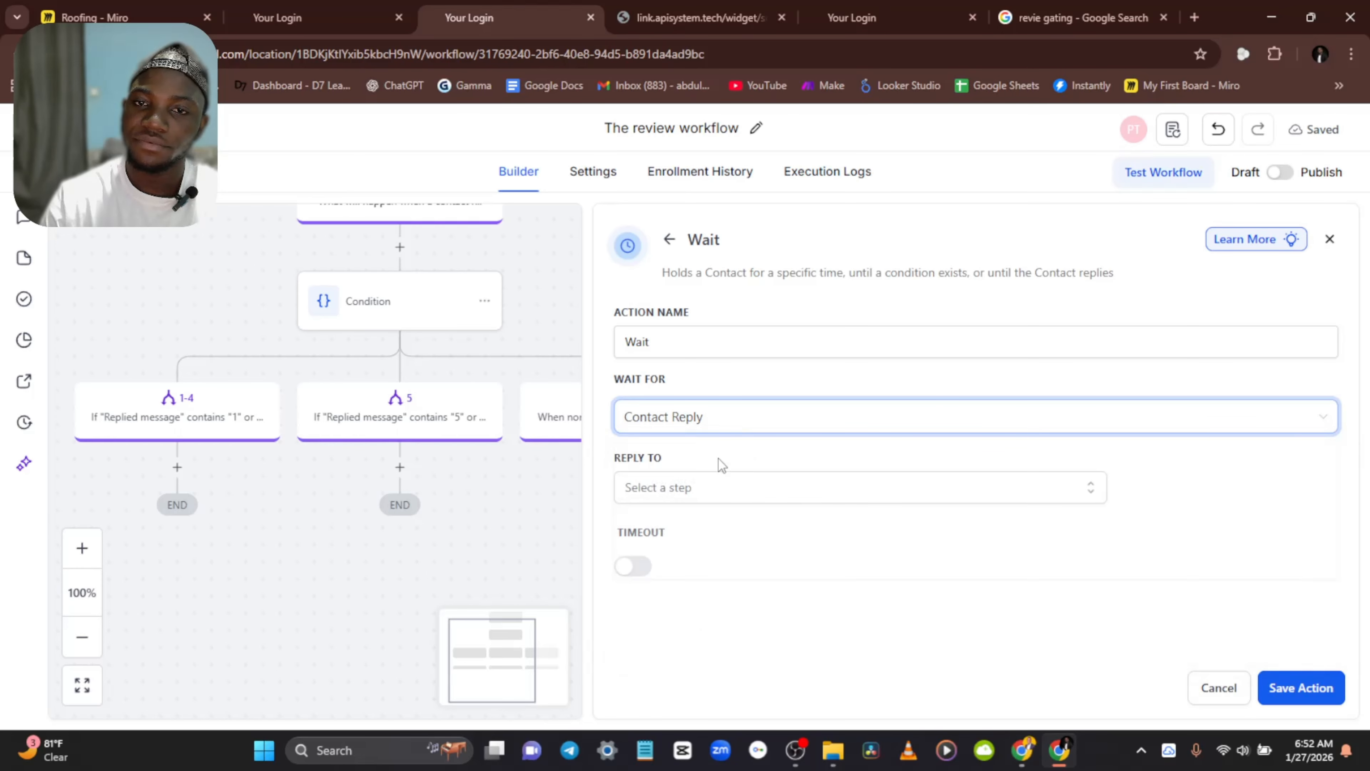
pyautogui.click(686, 499)
pyautogui.click(686, 622)
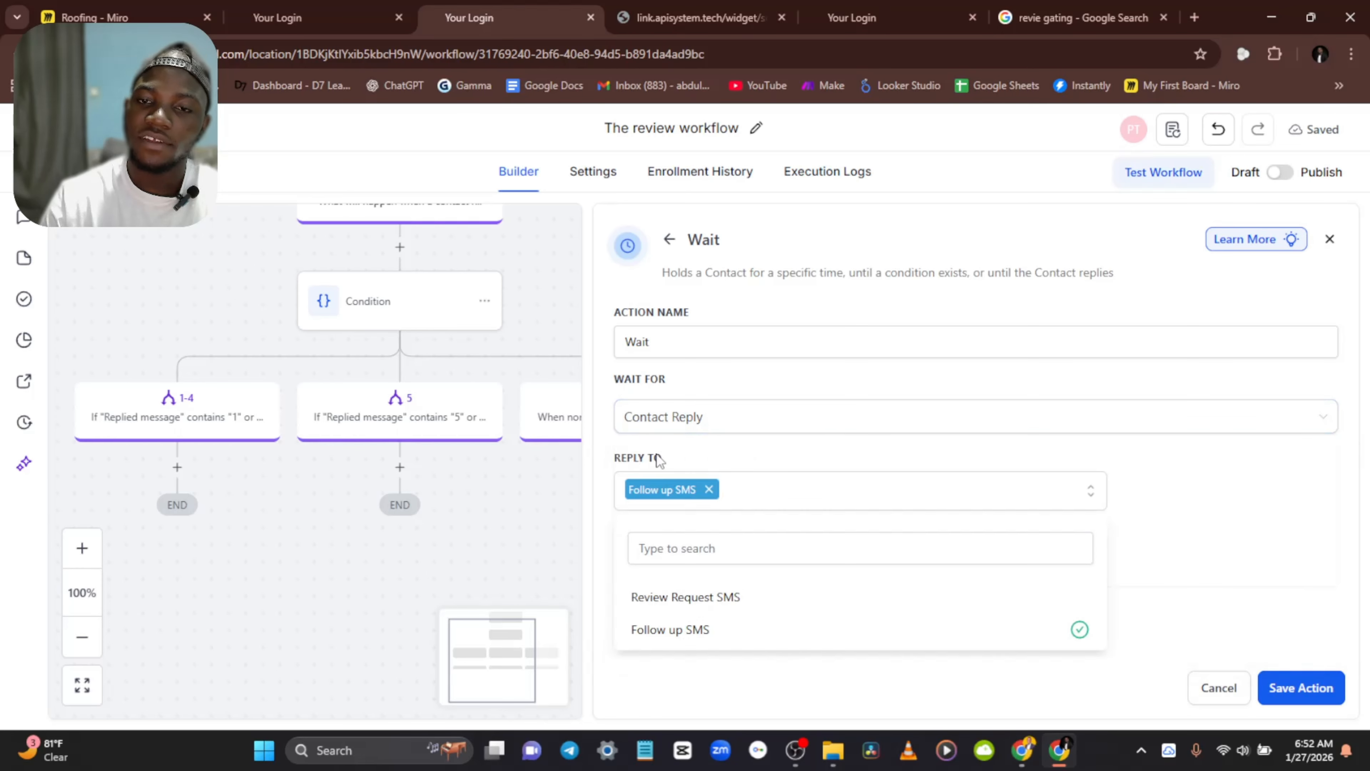
pyautogui.click(1298, 688)
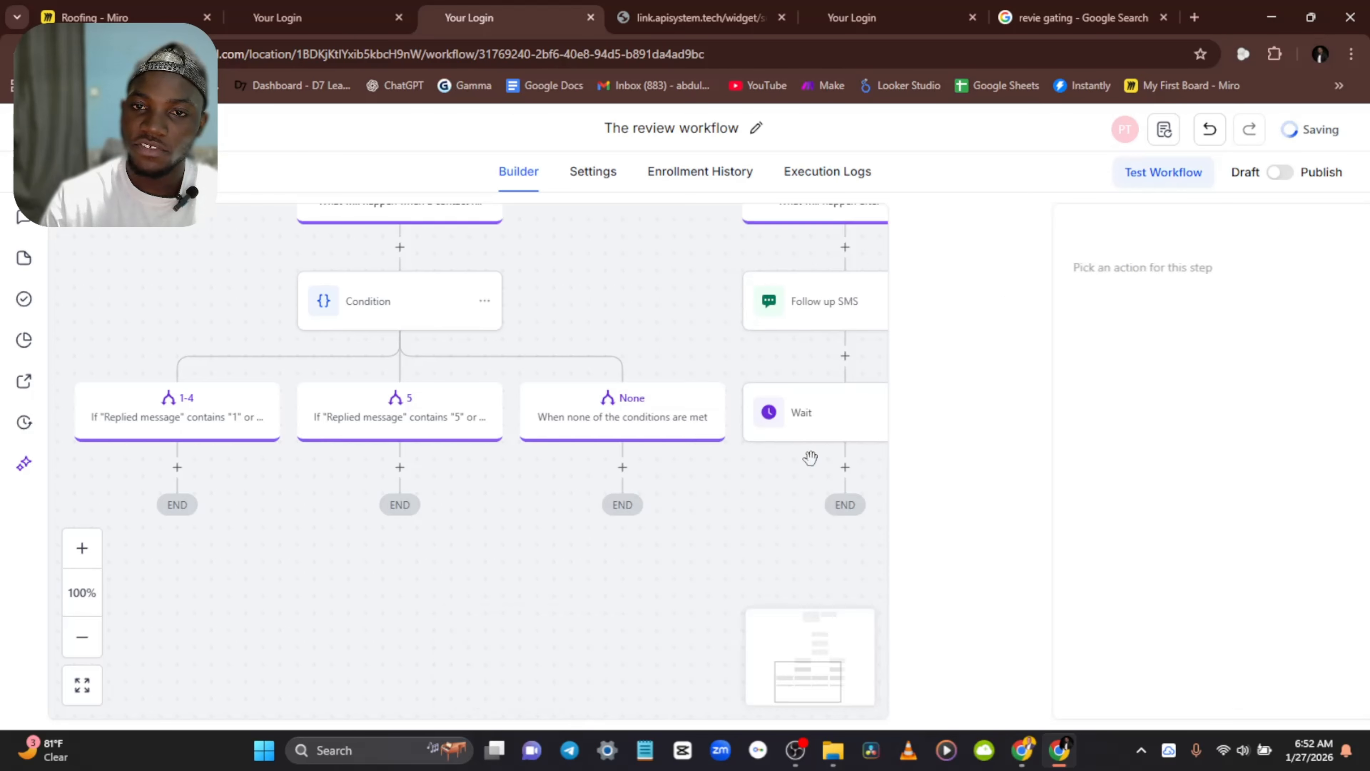
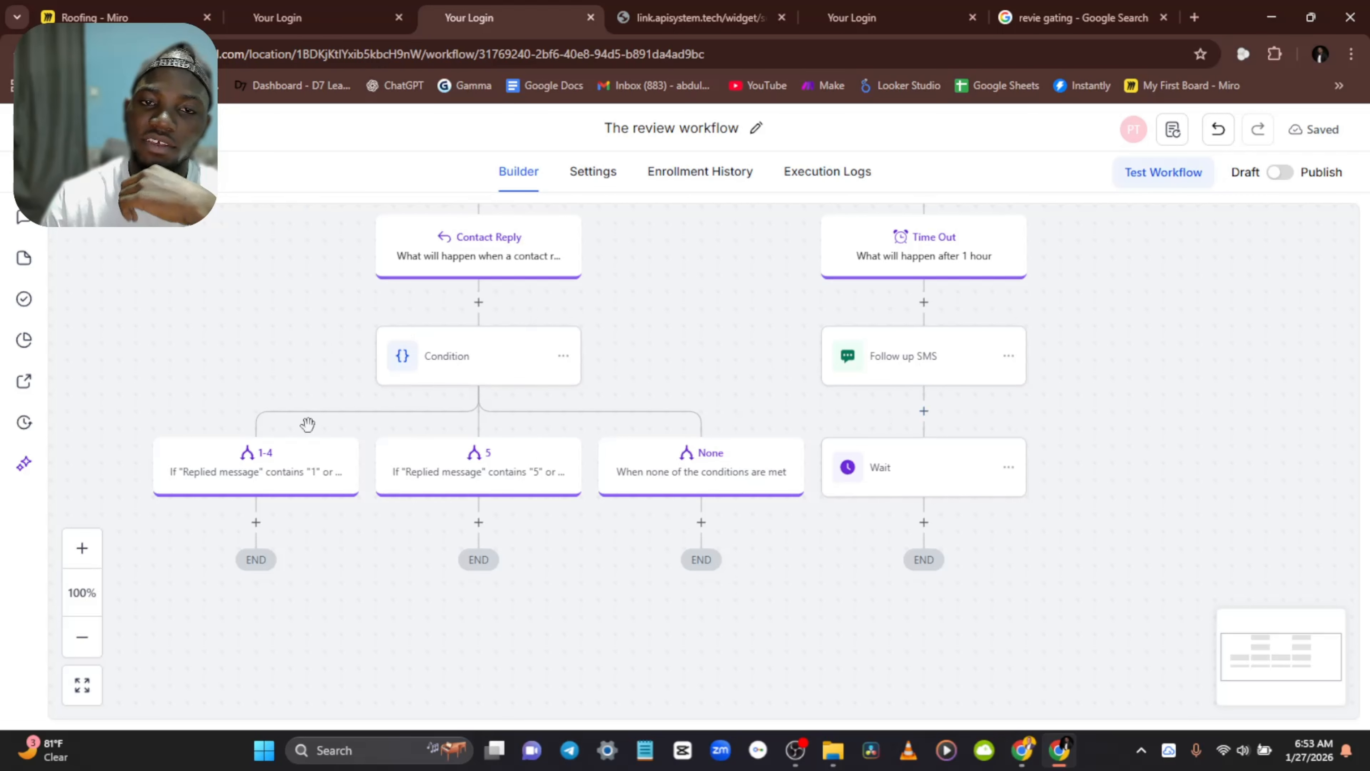
# Step: Add a Go To action after the Wait in the Time Out branch and point it at the Condition step
pyautogui.click(936, 527)
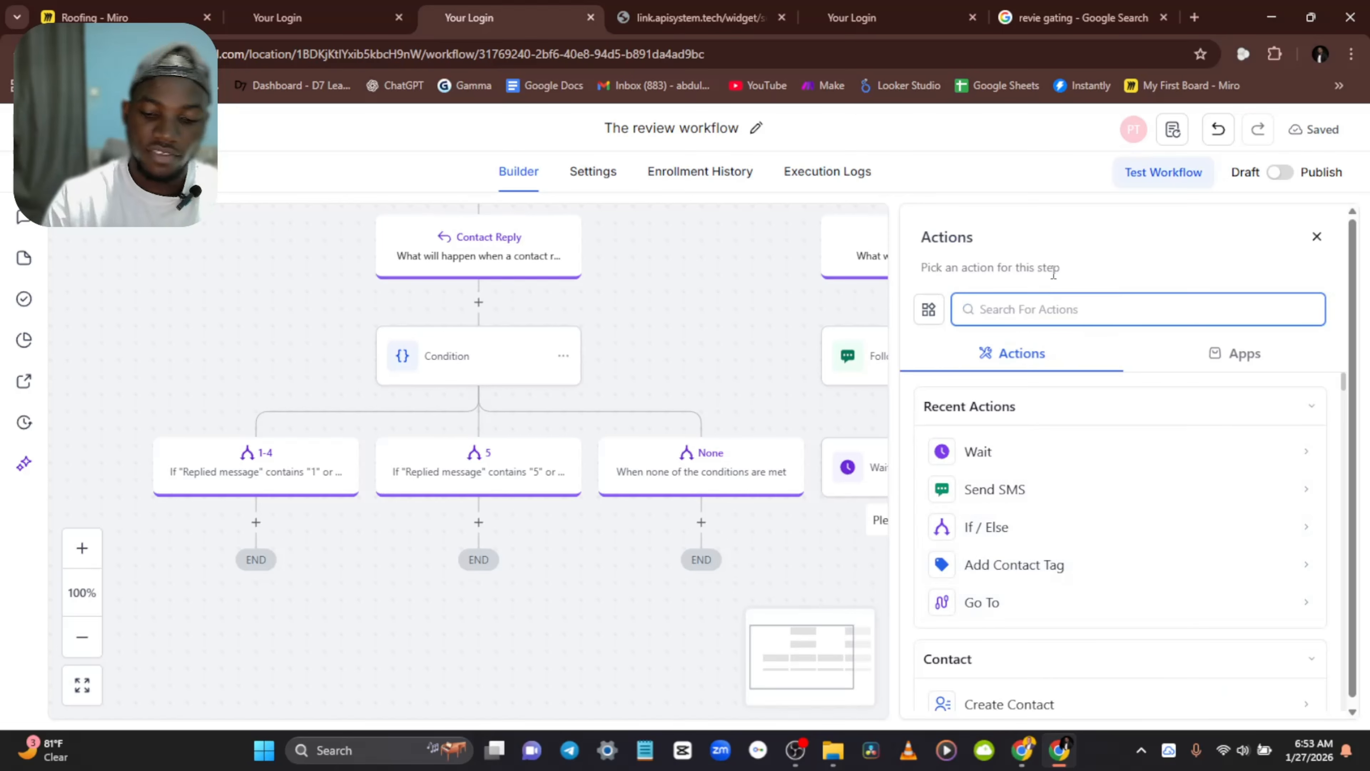
pyautogui.write('goto')
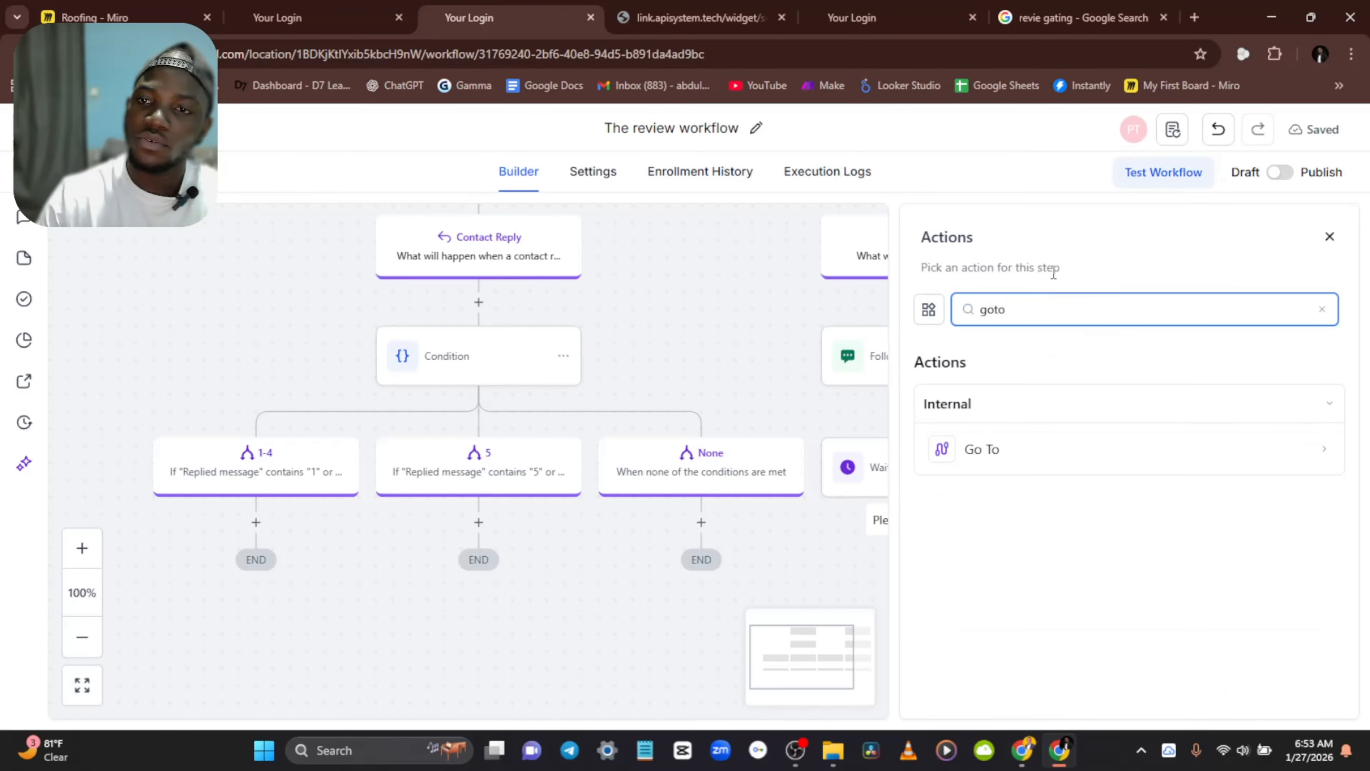
pyautogui.click(1017, 447)
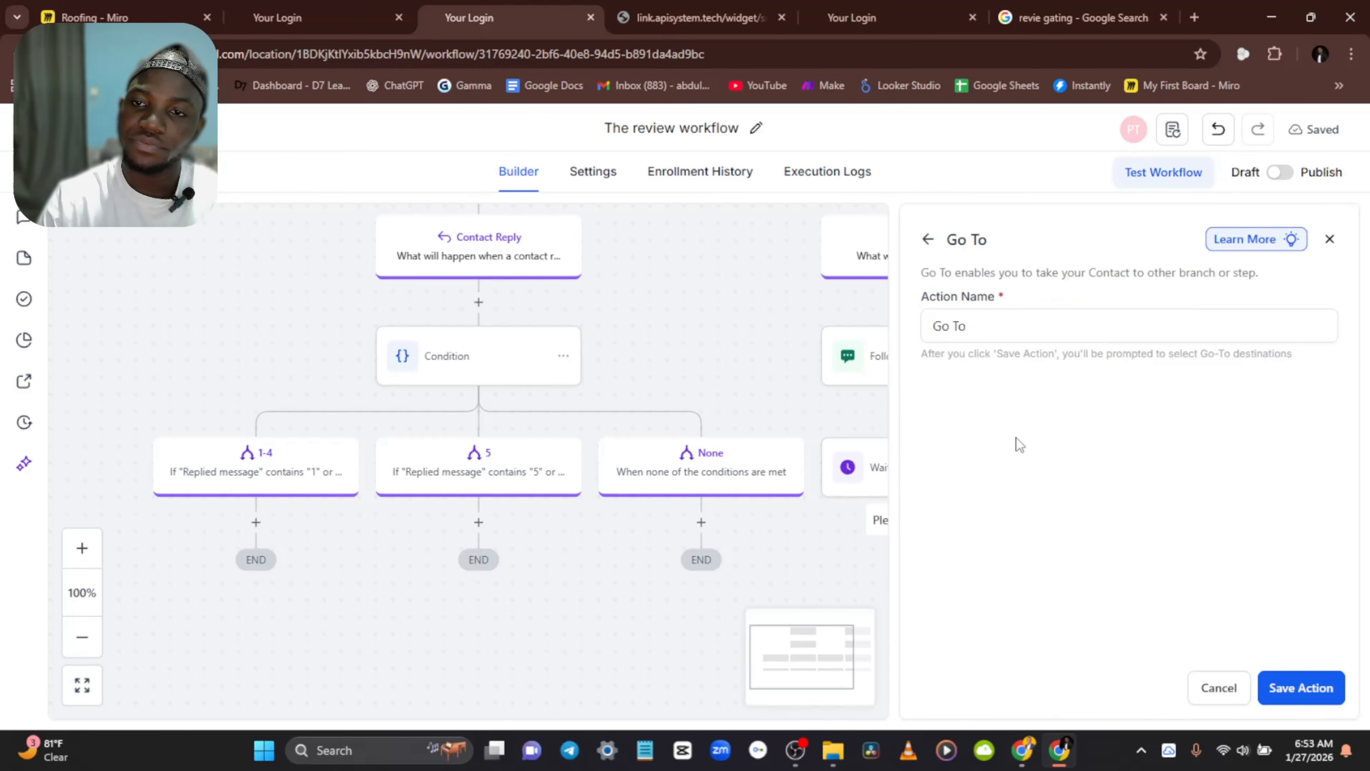
pyautogui.click(1300, 688)
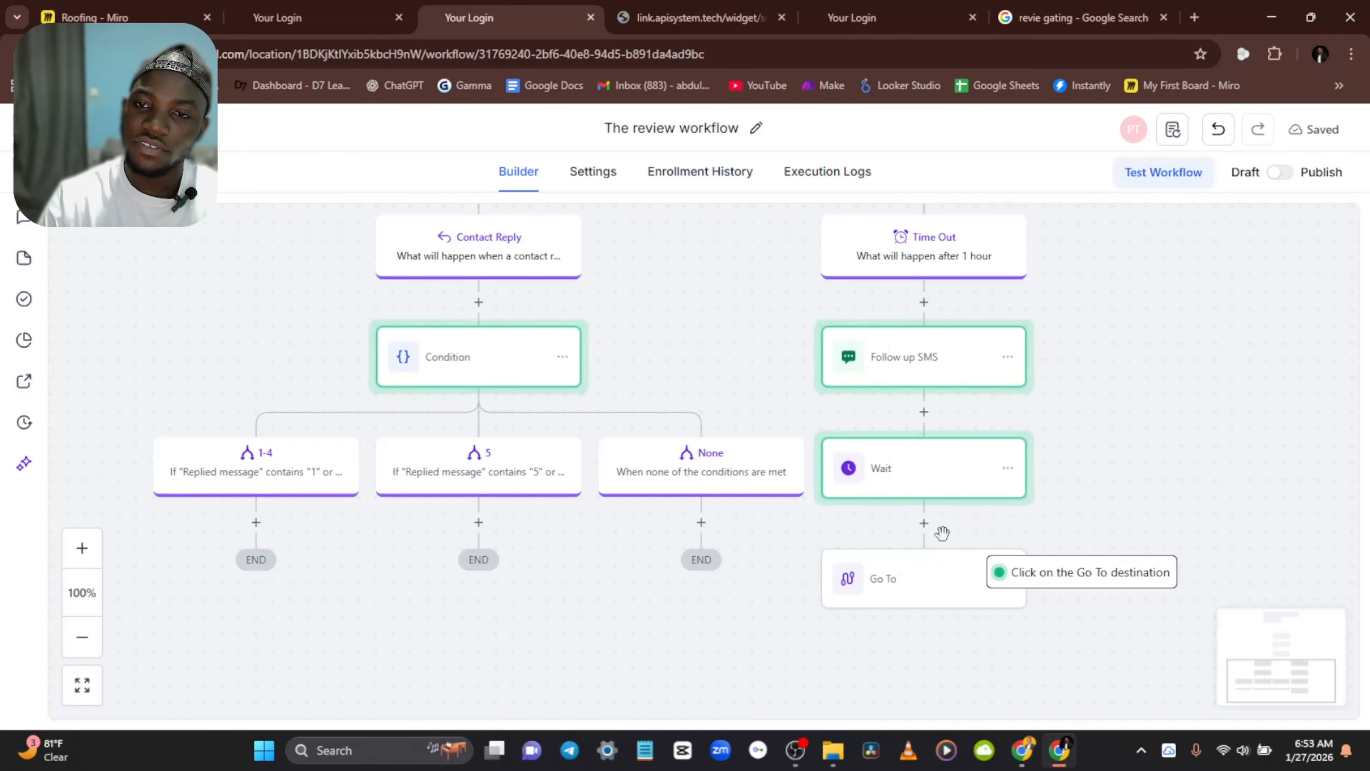
pyautogui.click(486, 342)
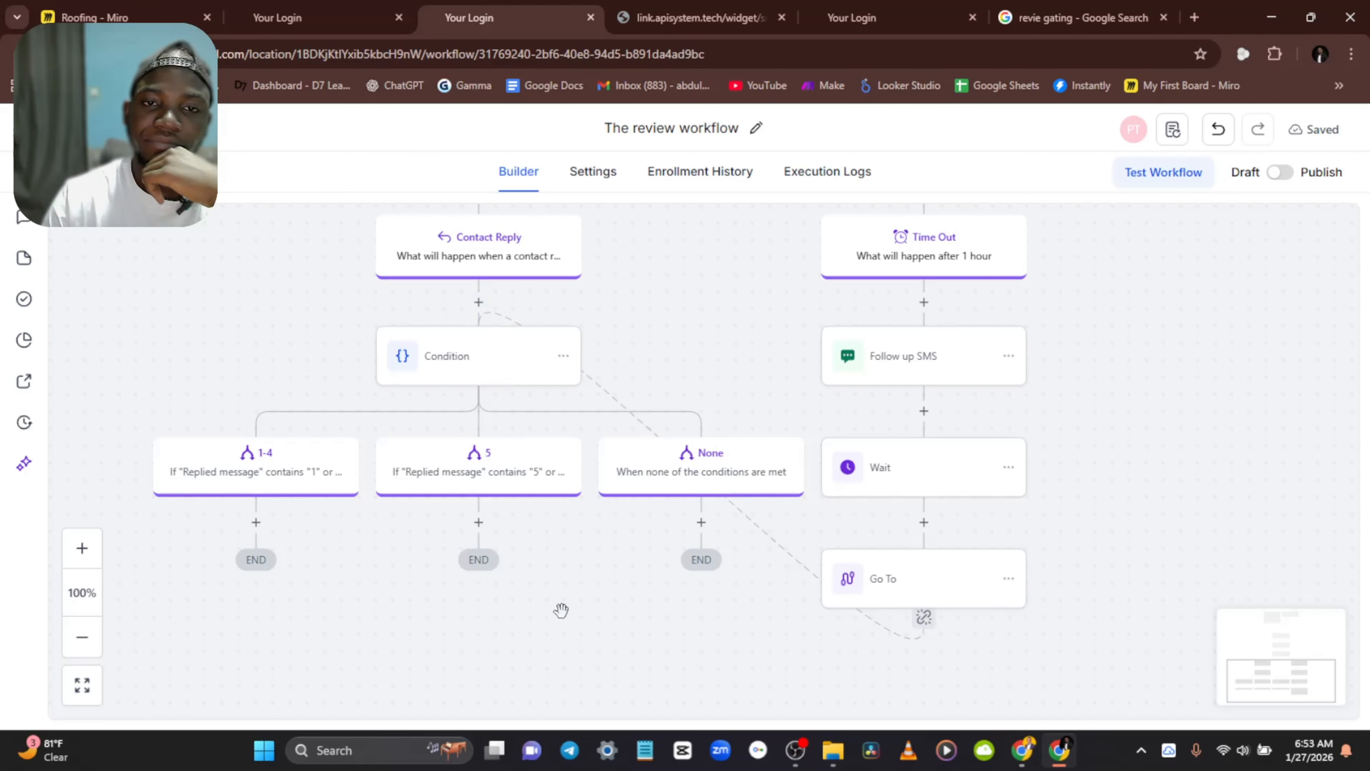
pyautogui.scroll(-2, 685, 569)
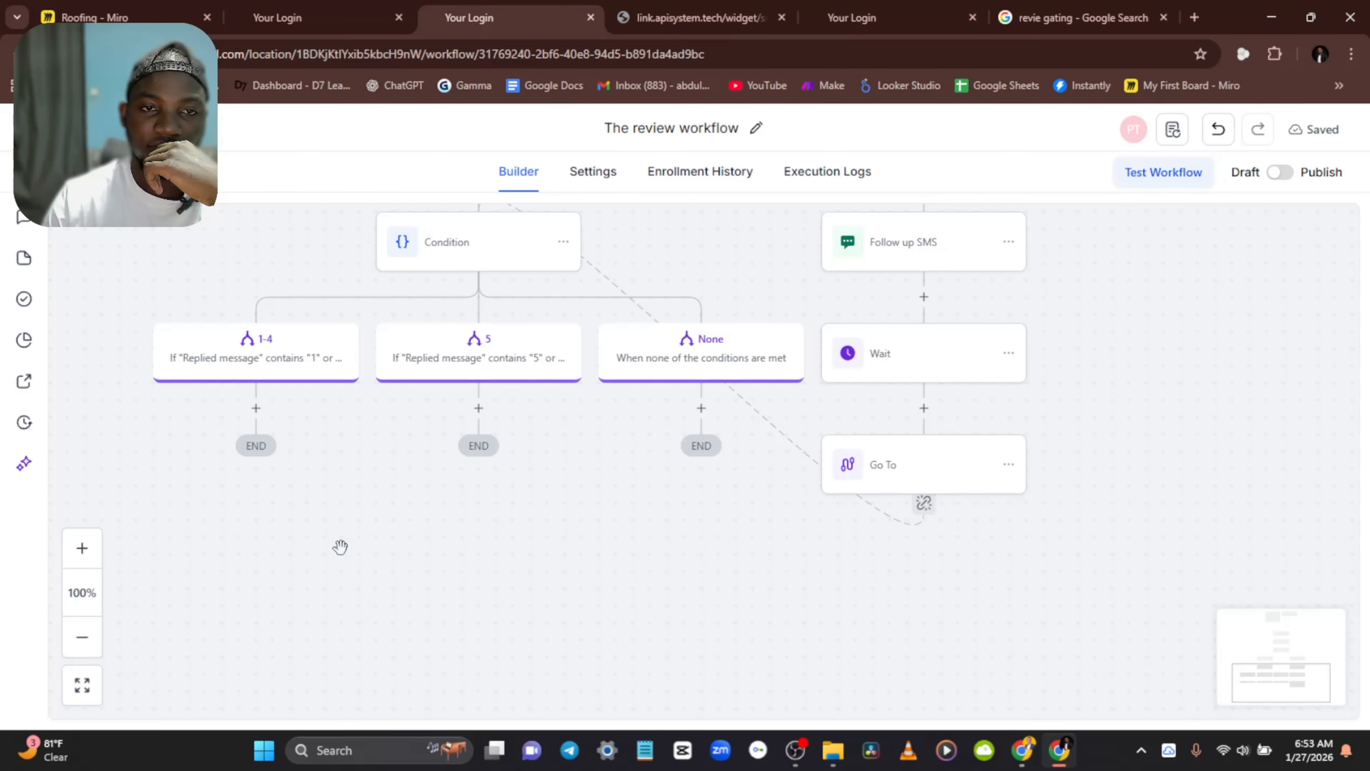
pyautogui.moveTo(359, 532); pyautogui.dragTo(576, 546)
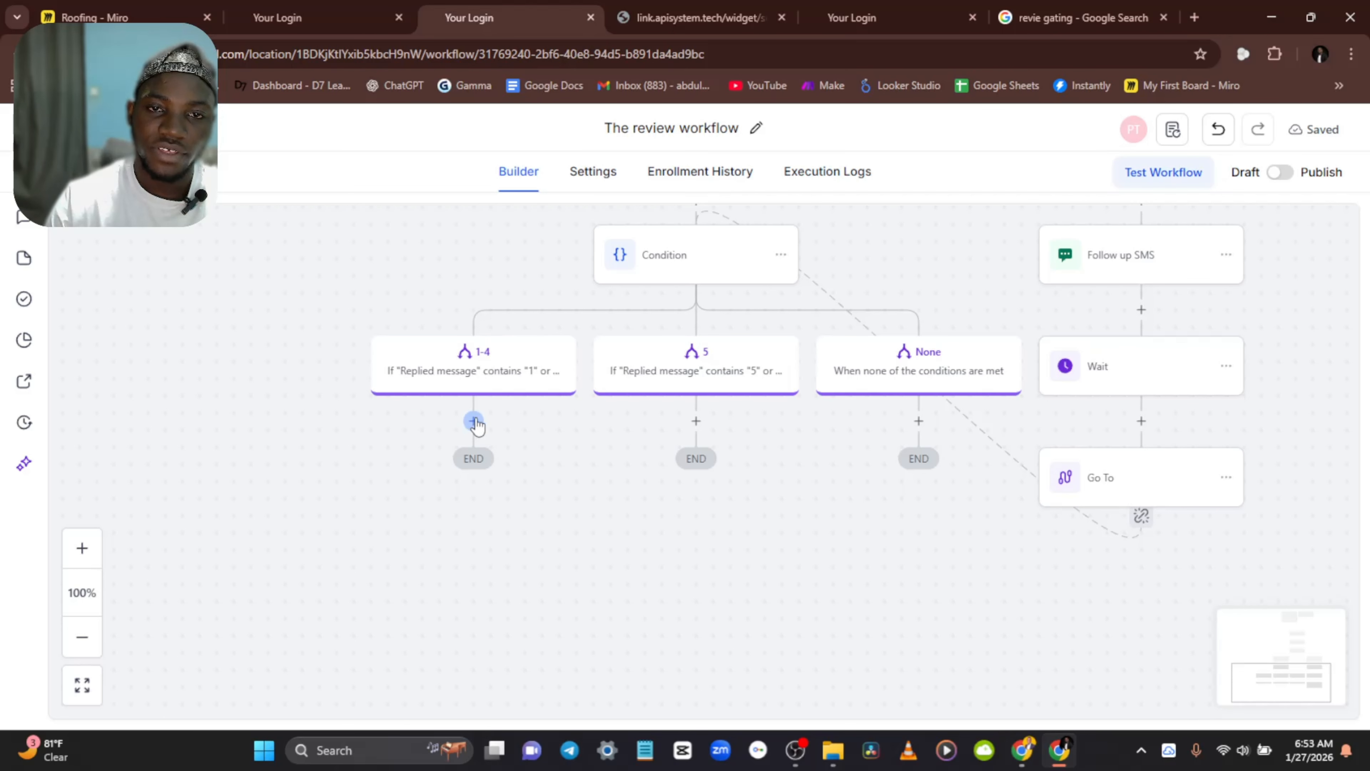
pyautogui.click(473, 421)
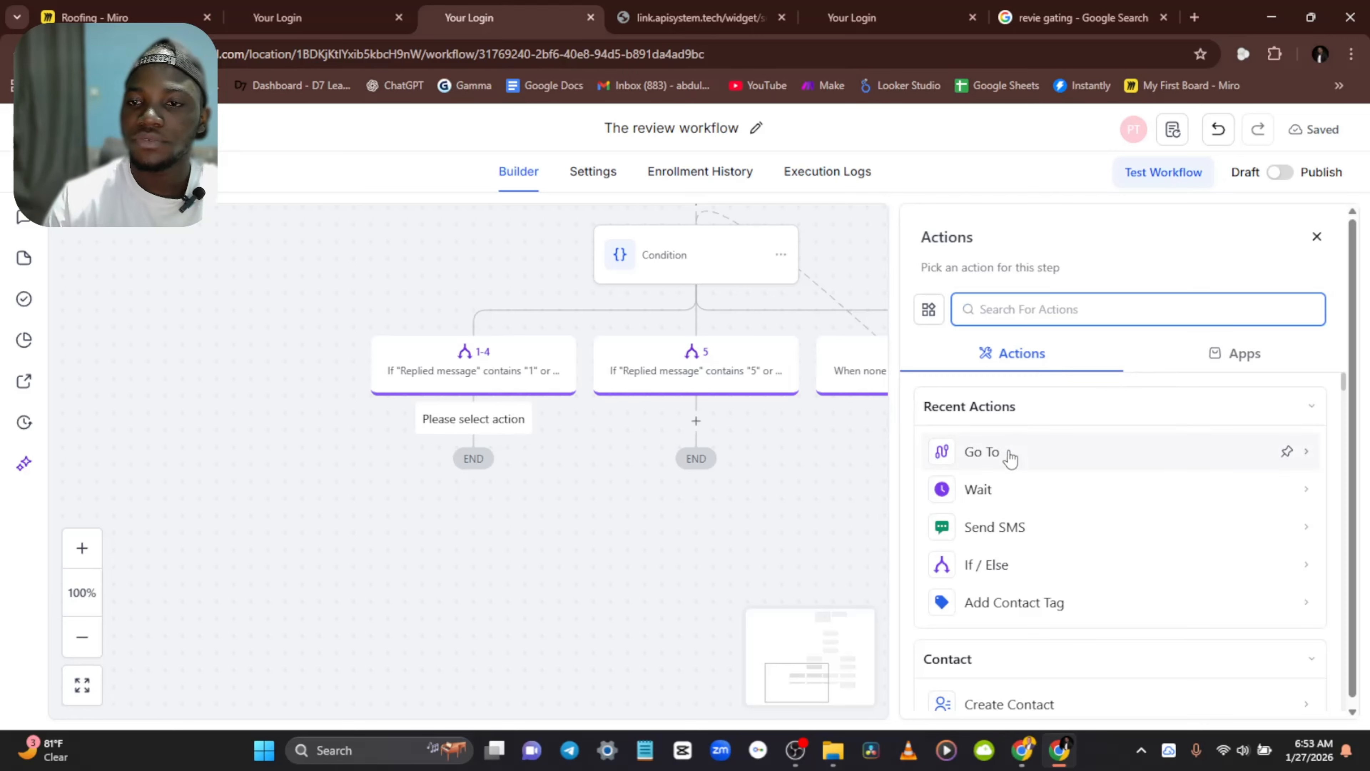
pyautogui.click(995, 529)
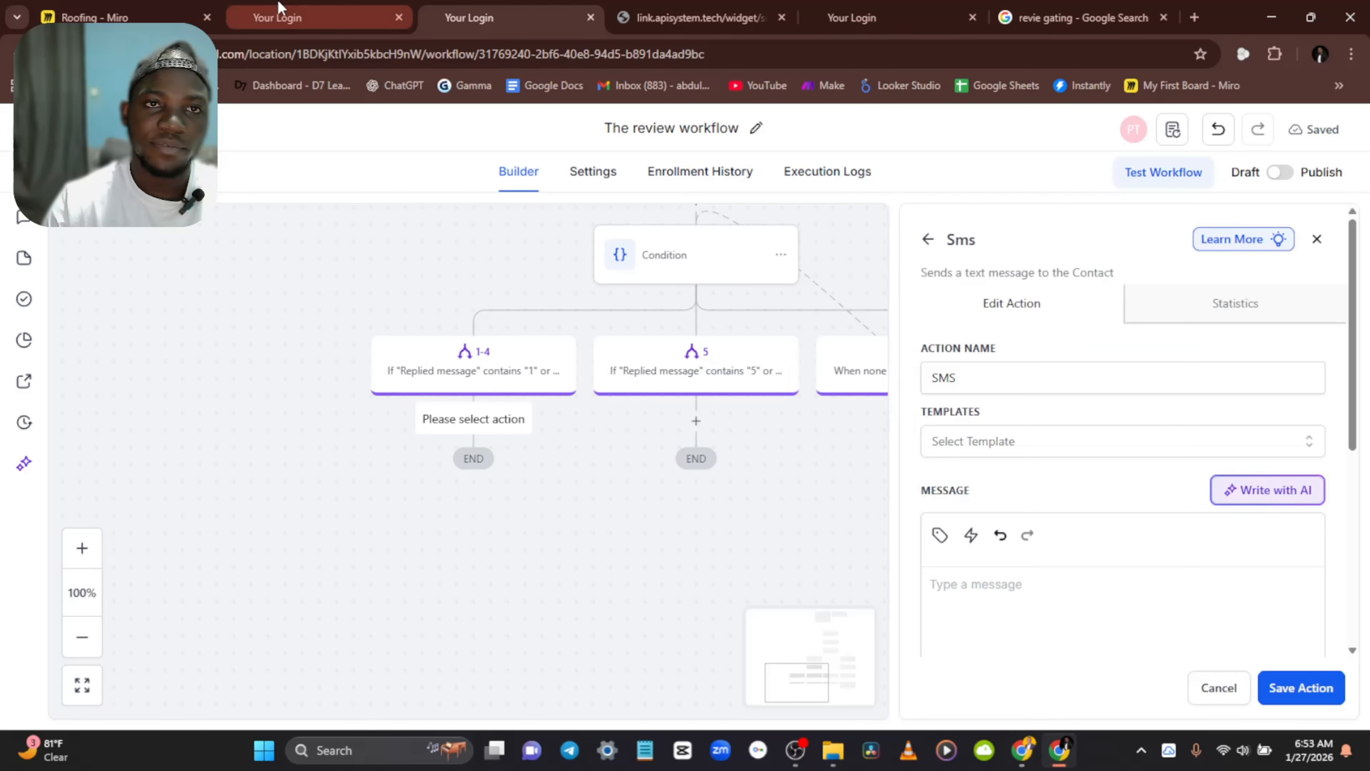
# Step: Check the first Internal Notification in the Review workflow's 1-4 branch and discard the unsaved SMS action in The review workflow
pyautogui.click(278, 18)
pyautogui.scroll(-3, 378, 421)
pyautogui.hscroll(-5, 569, 499)
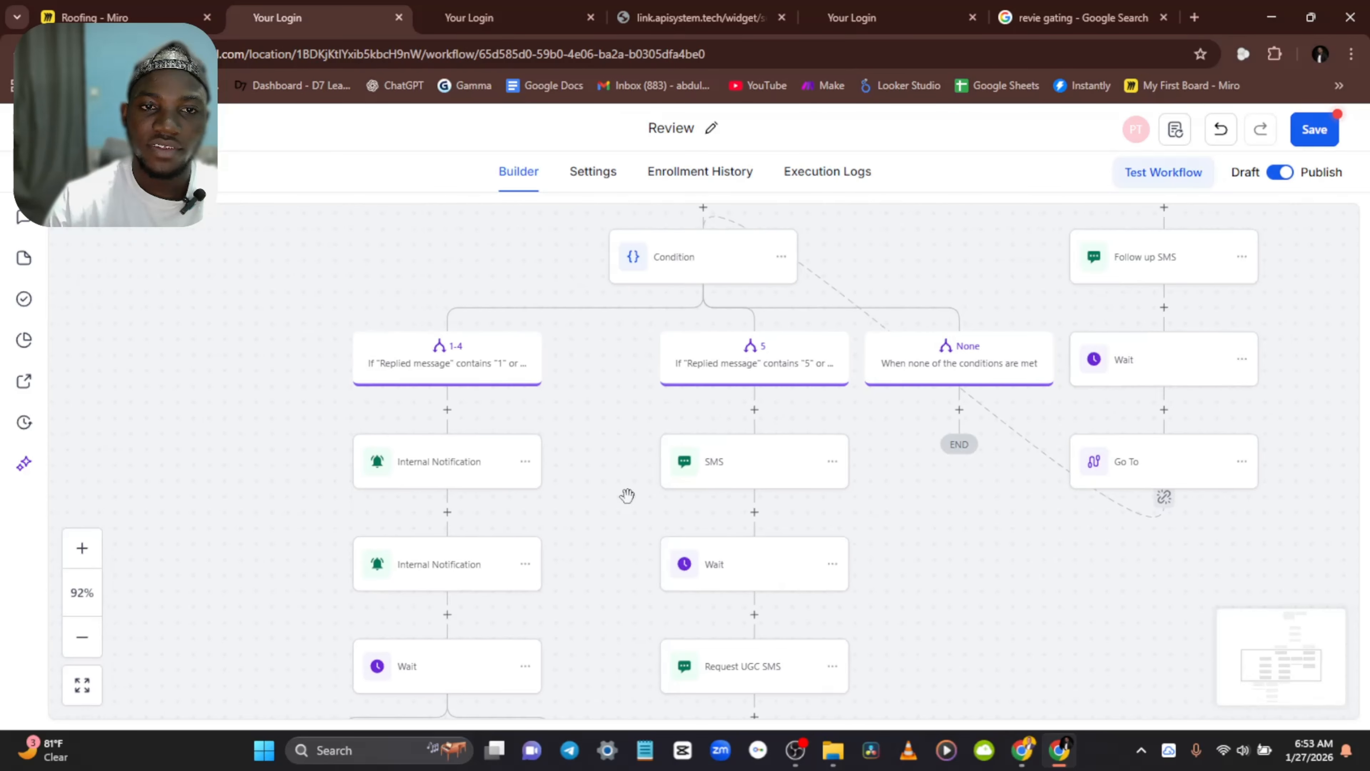
pyautogui.click(453, 458)
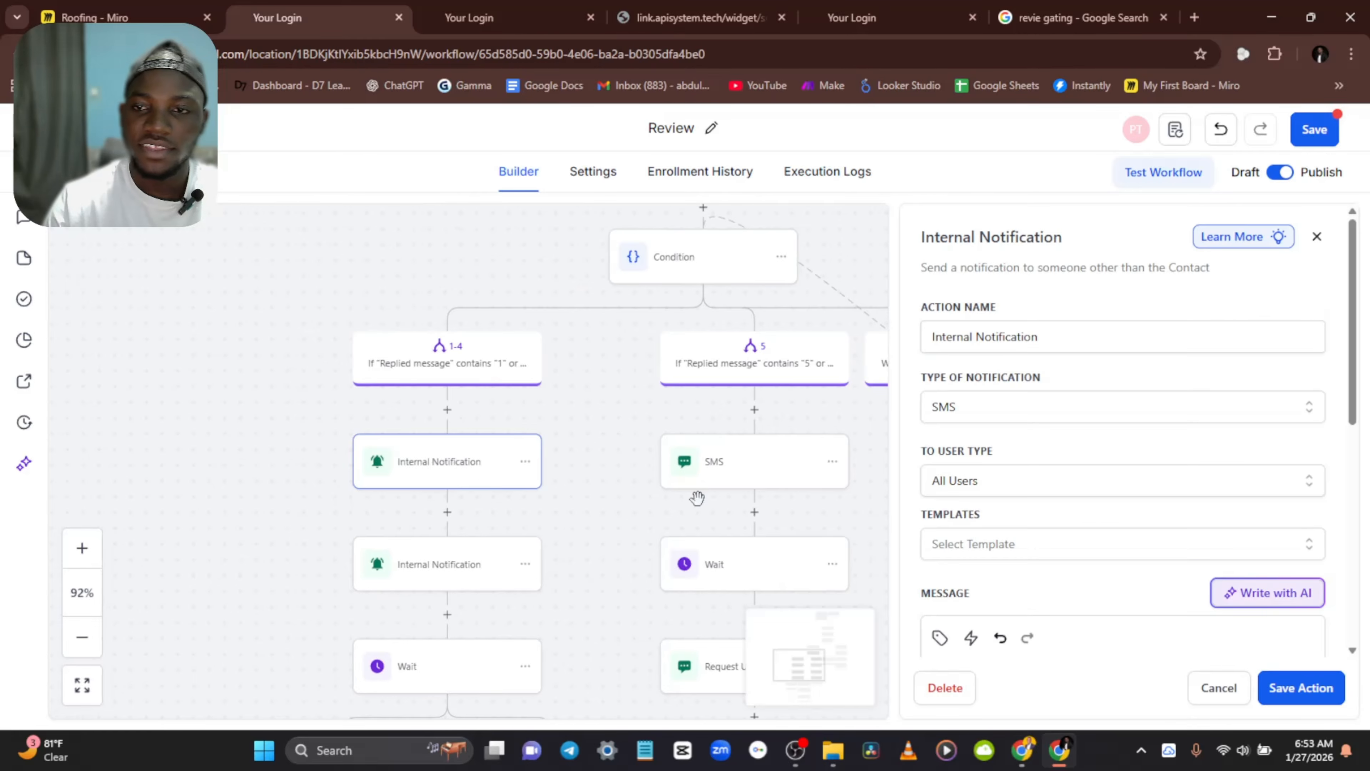
pyautogui.scroll(-3, 1056, 466)
pyautogui.click(533, 18)
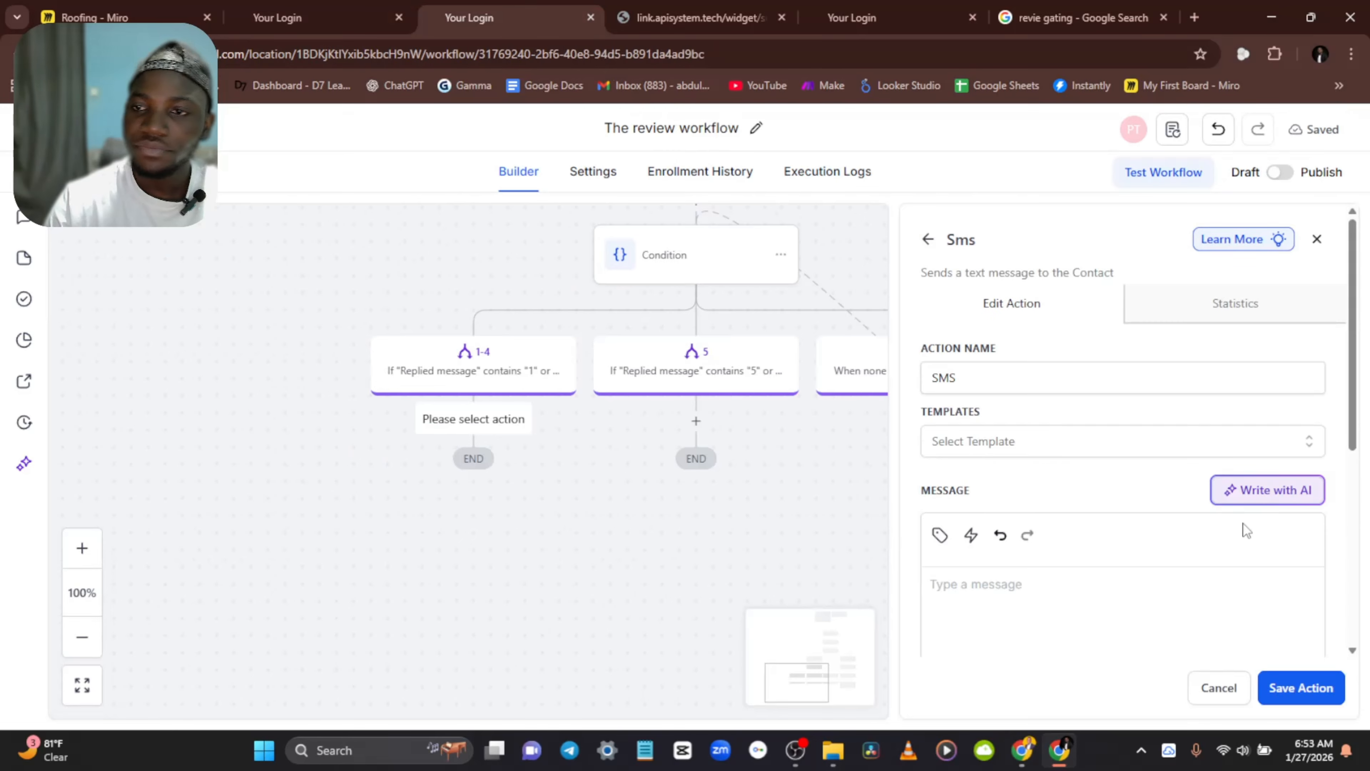
pyautogui.click(1221, 689)
# Step: Add an Internal Notification under the 1-4 branch with type SMS and All Users as recipients
pyautogui.click(477, 423)
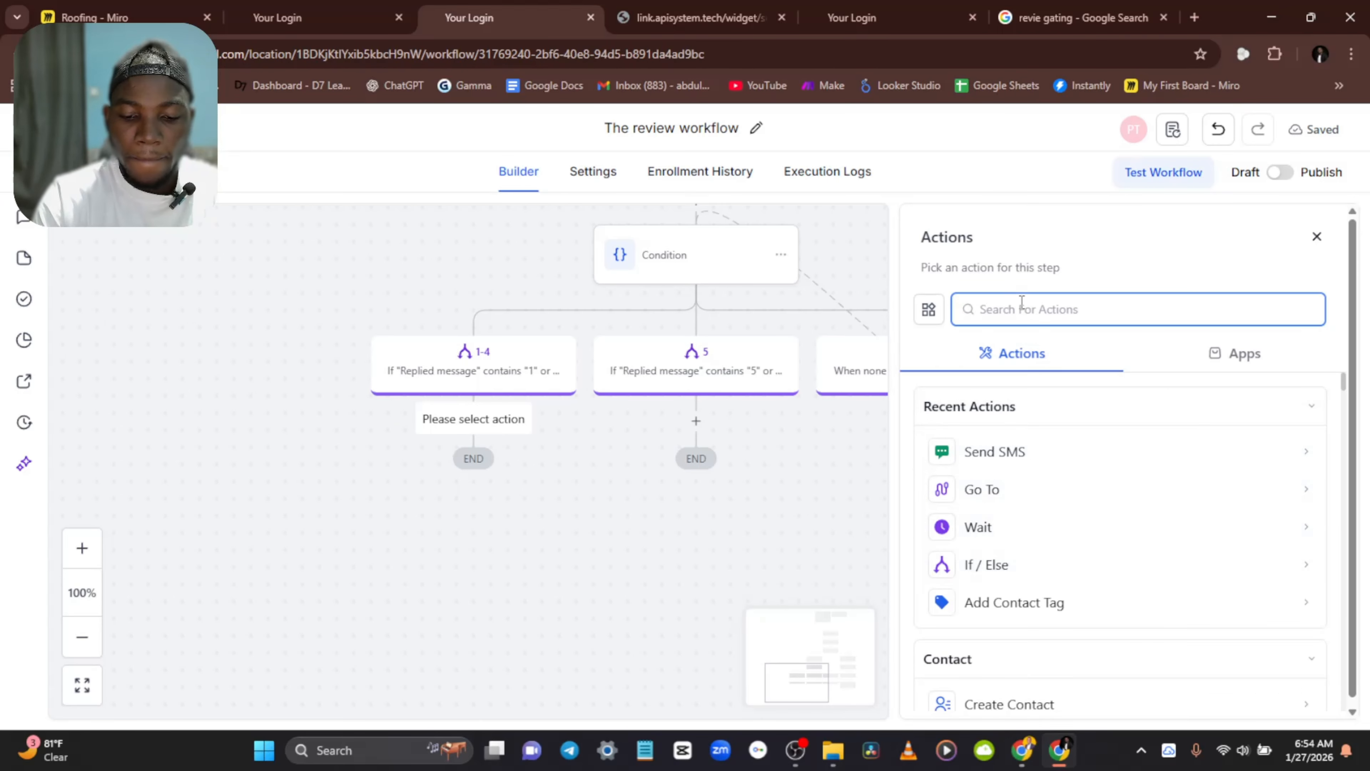
pyautogui.write('inter')
pyautogui.click(1027, 448)
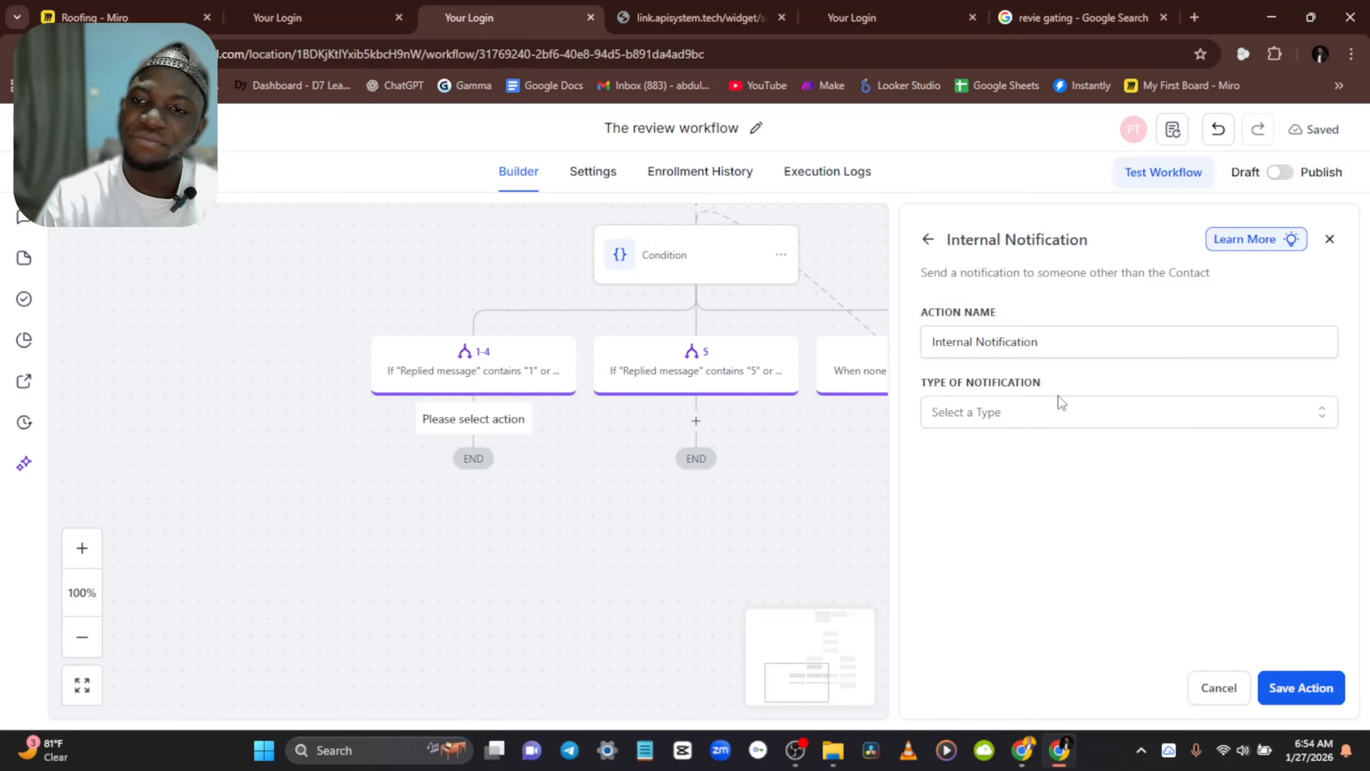
pyautogui.click(1012, 408)
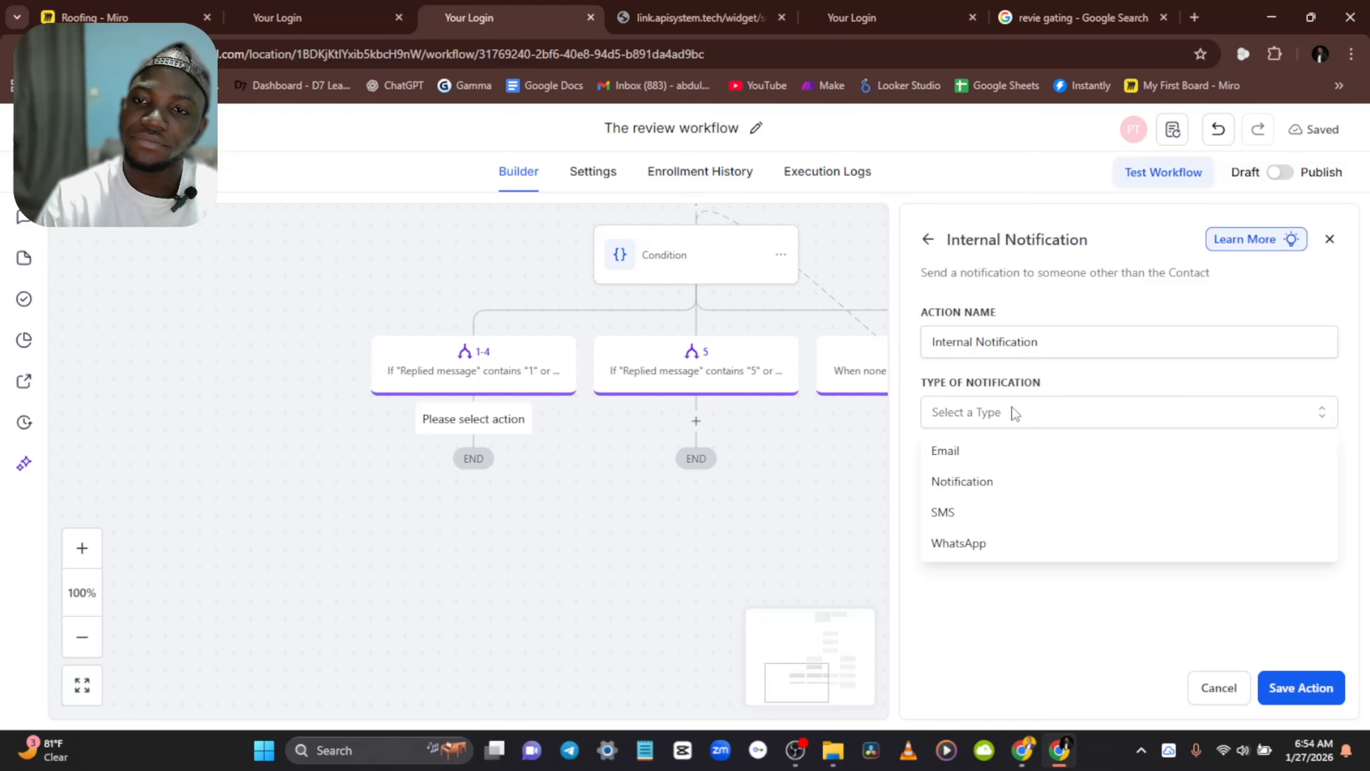
pyautogui.click(956, 512)
pyautogui.click(989, 489)
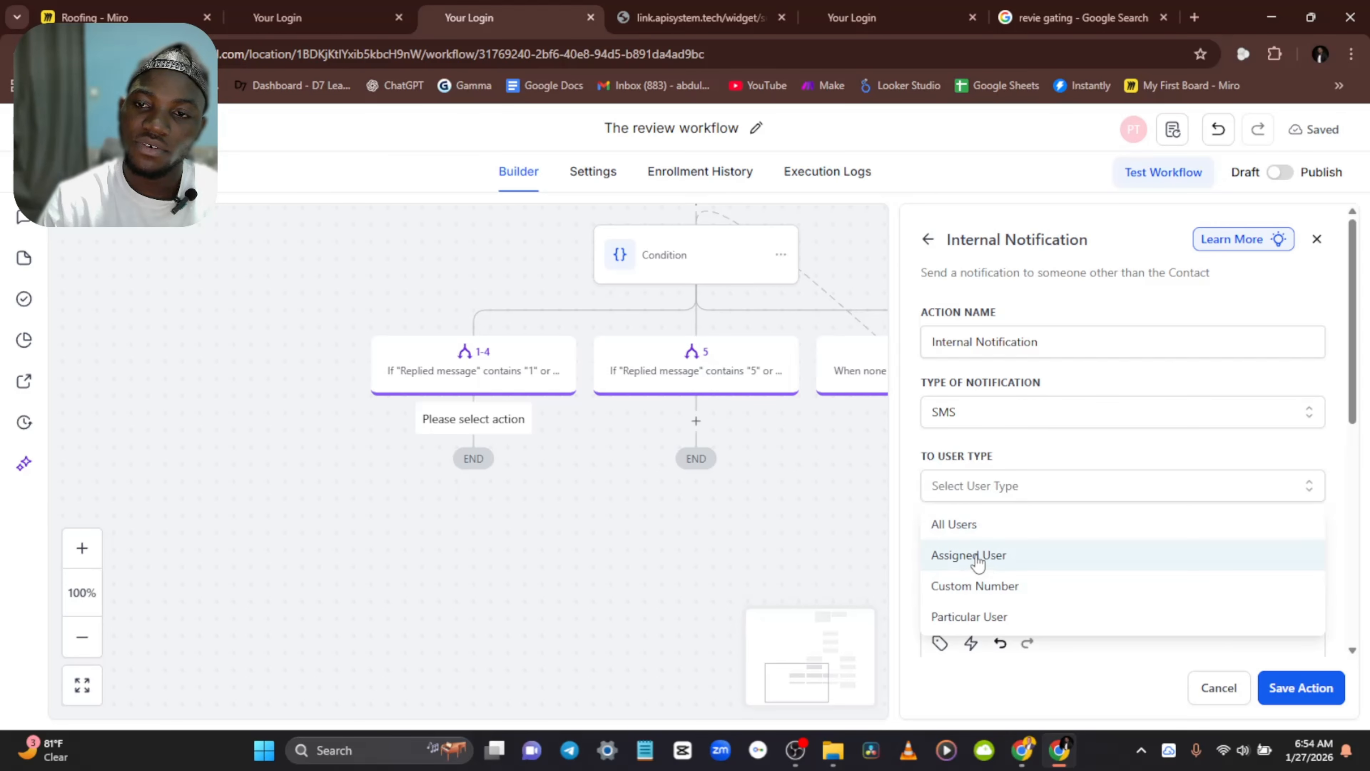
pyautogui.click(971, 523)
pyautogui.scroll(-4, 1025, 421)
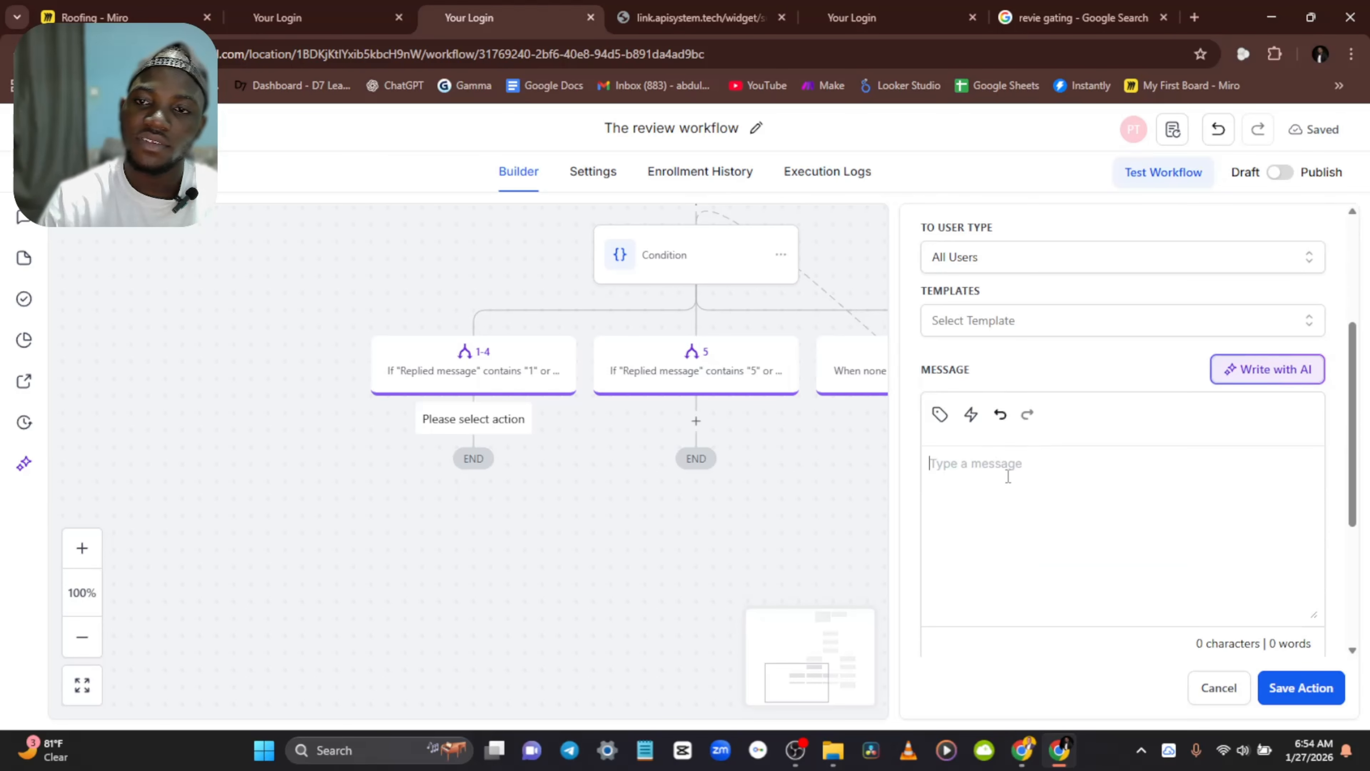
# Step: Copy the message "{{contact.name}} is not happy with our service" from the Review workflow into the new Internal Notification and save the action
pyautogui.click(282, 8)
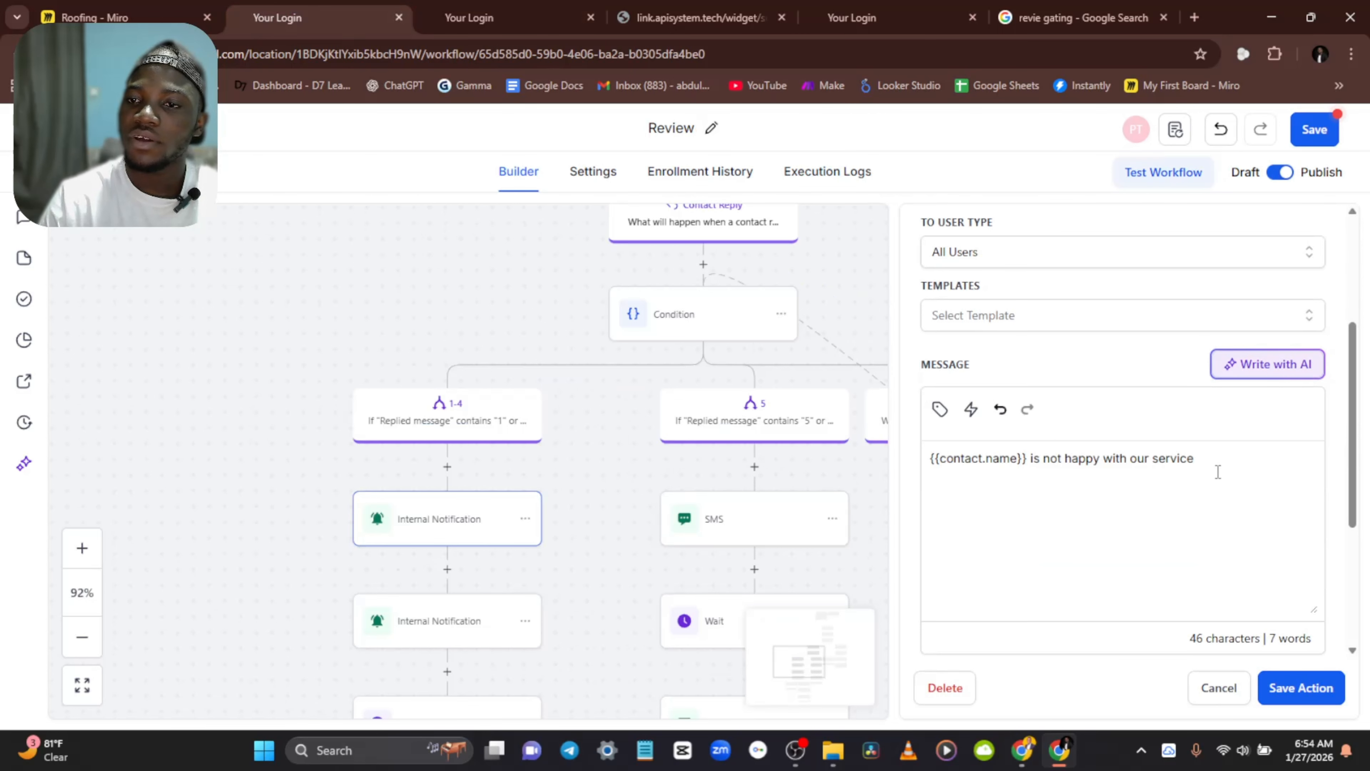
pyautogui.moveTo(1219, 471); pyautogui.dragTo(934, 475)
pyautogui.hotkey('ctrl', 'c')
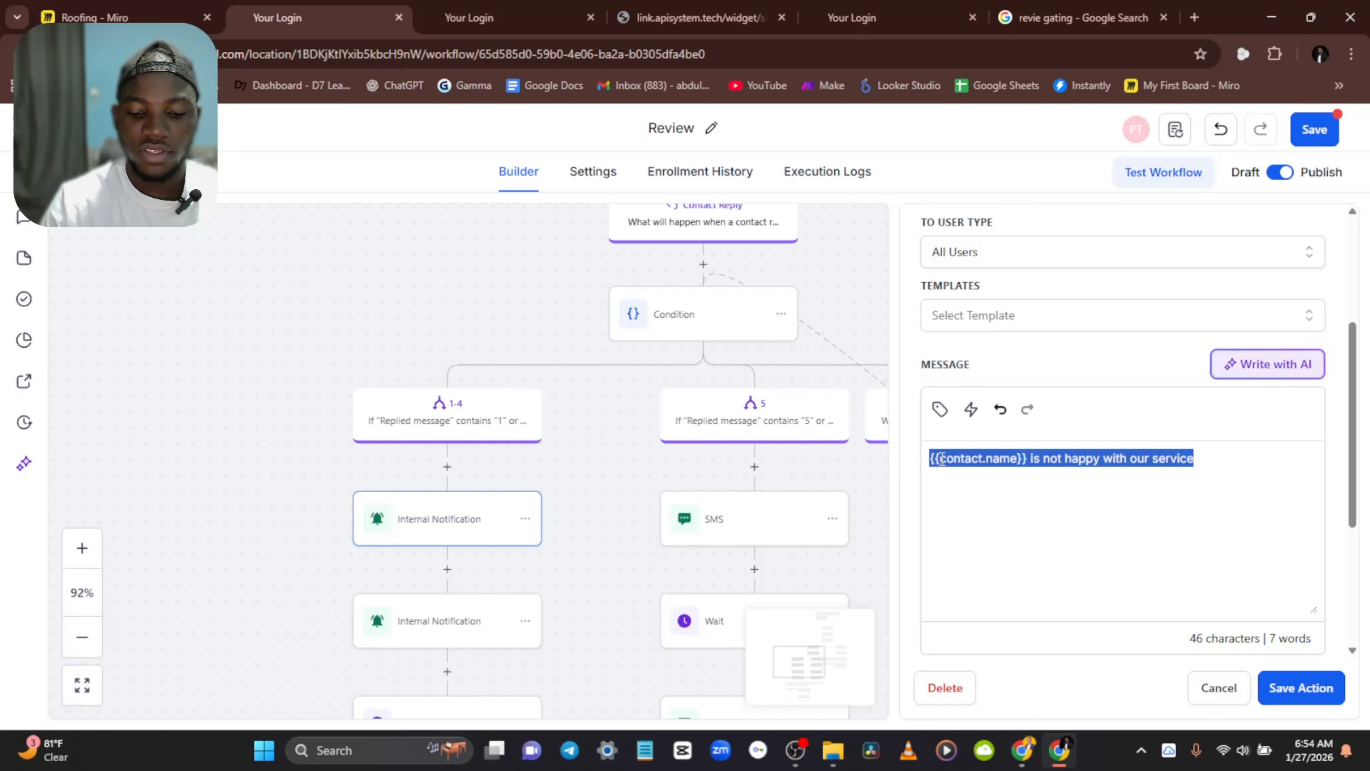
pyautogui.hotkey('ctrl', 'Tab')
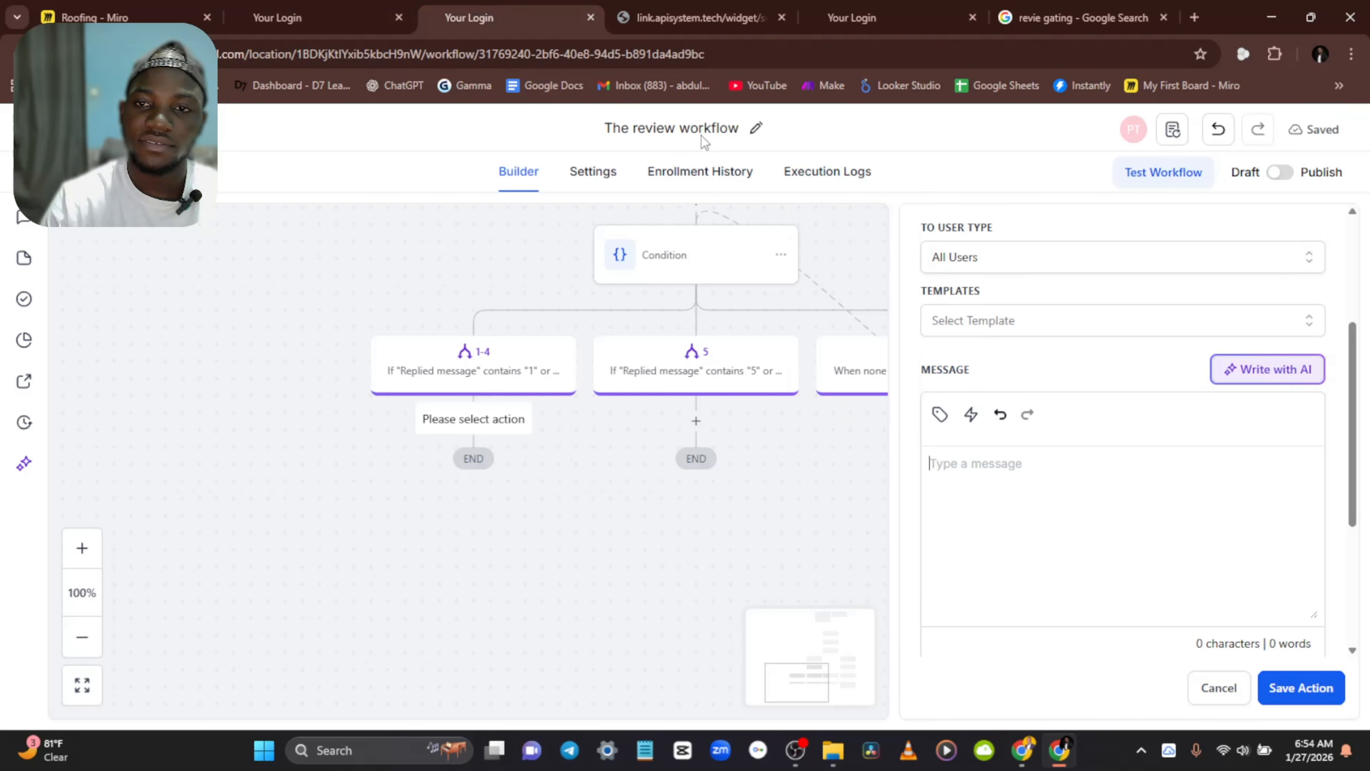
pyautogui.hotkey('ctrl', 'v')
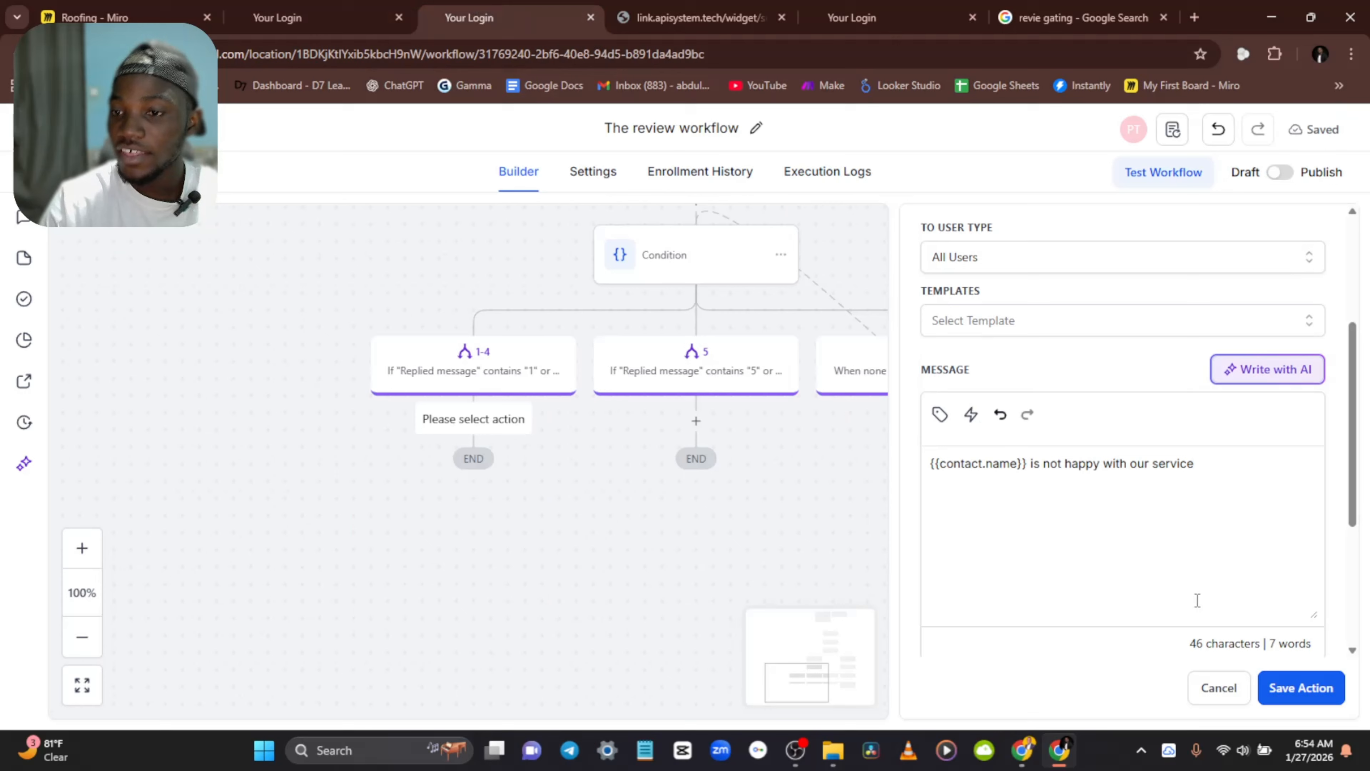
pyautogui.click(1289, 698)
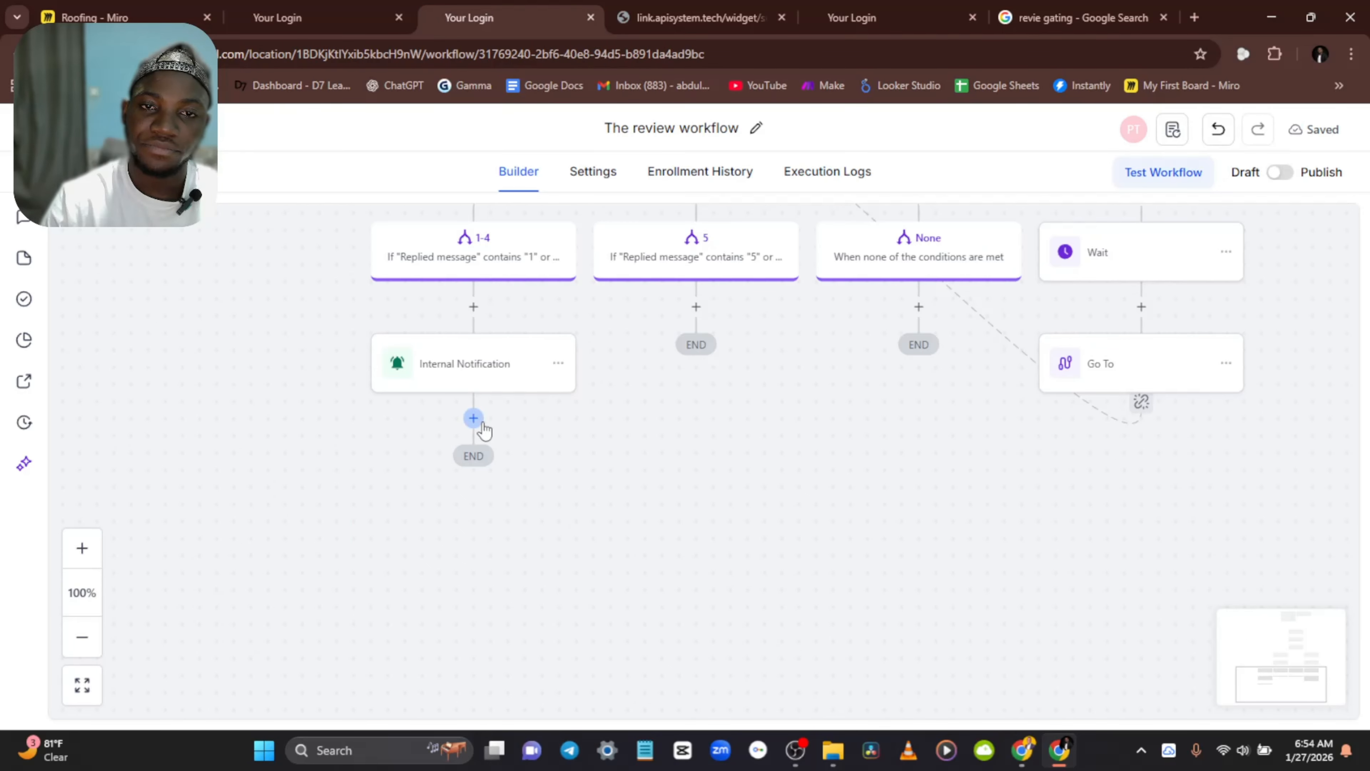
# Step: Add a second Internal Notification below the first in the 1-4 branch, with type SMS and Assigned User as recipient
pyautogui.click(474, 418)
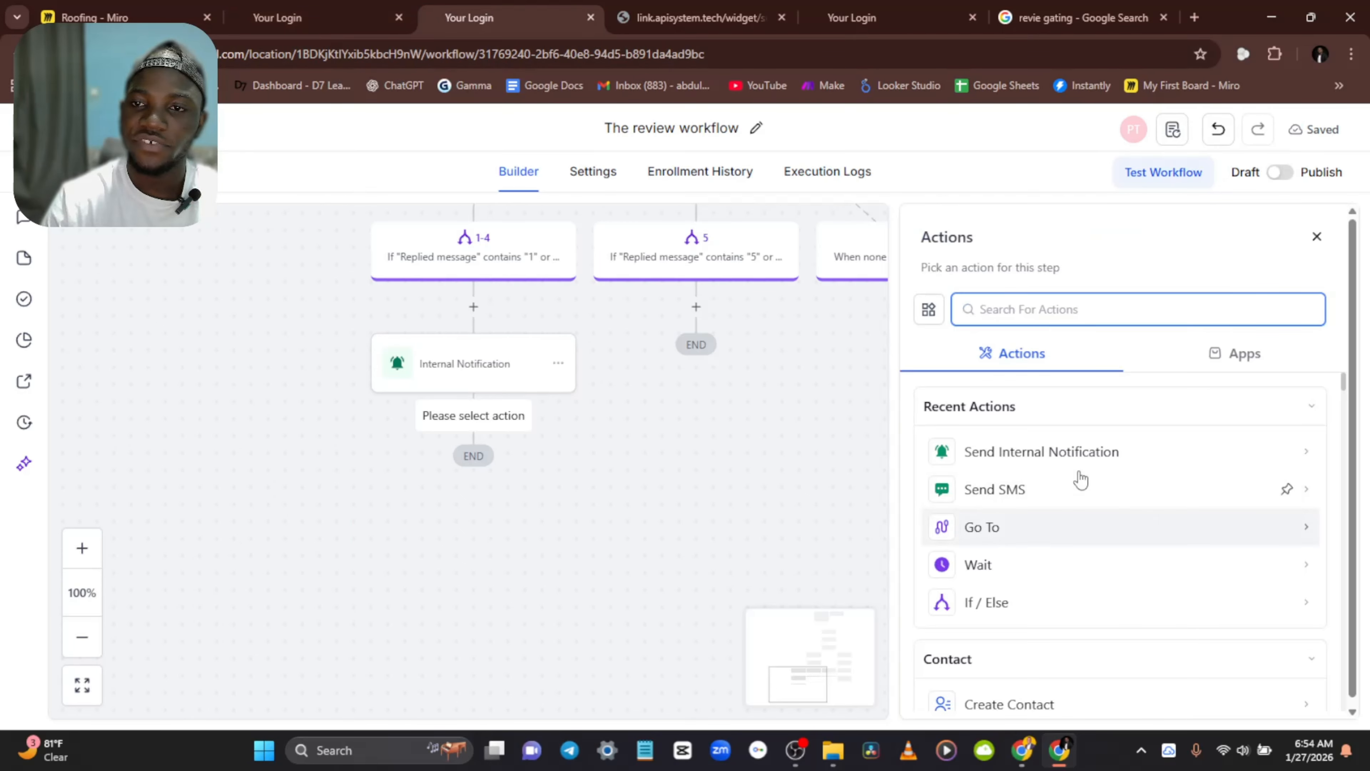
pyautogui.click(1031, 454)
pyautogui.click(990, 414)
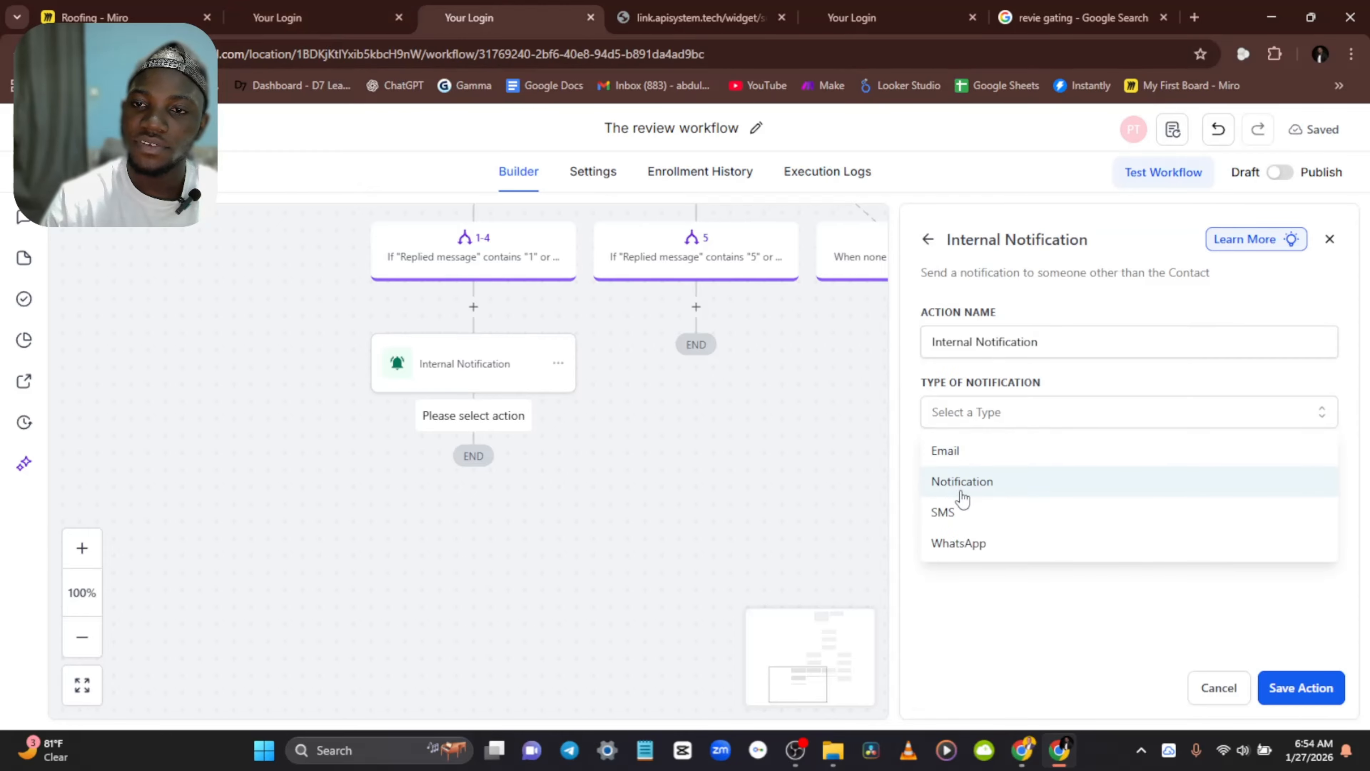
pyautogui.click(962, 513)
pyautogui.click(1021, 486)
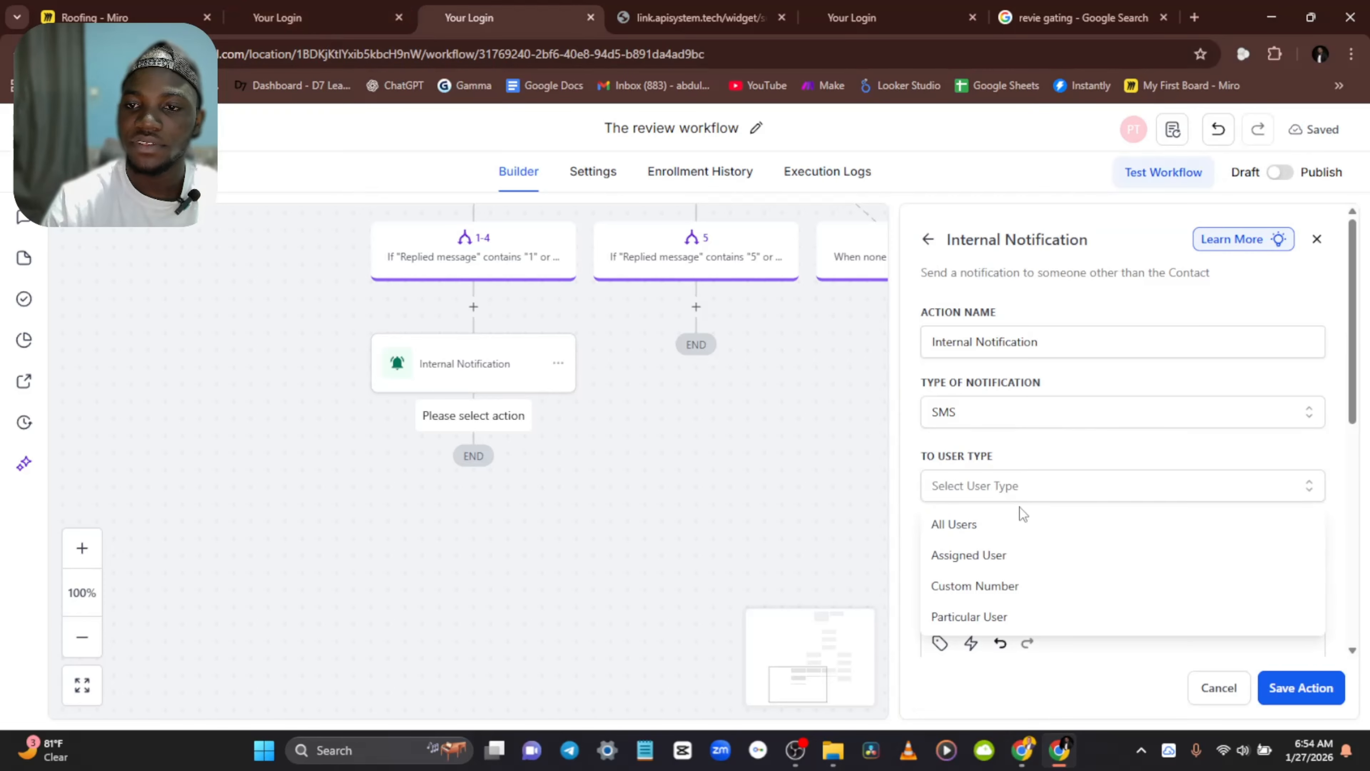
pyautogui.click(985, 554)
pyautogui.scroll(-3, 1047, 474)
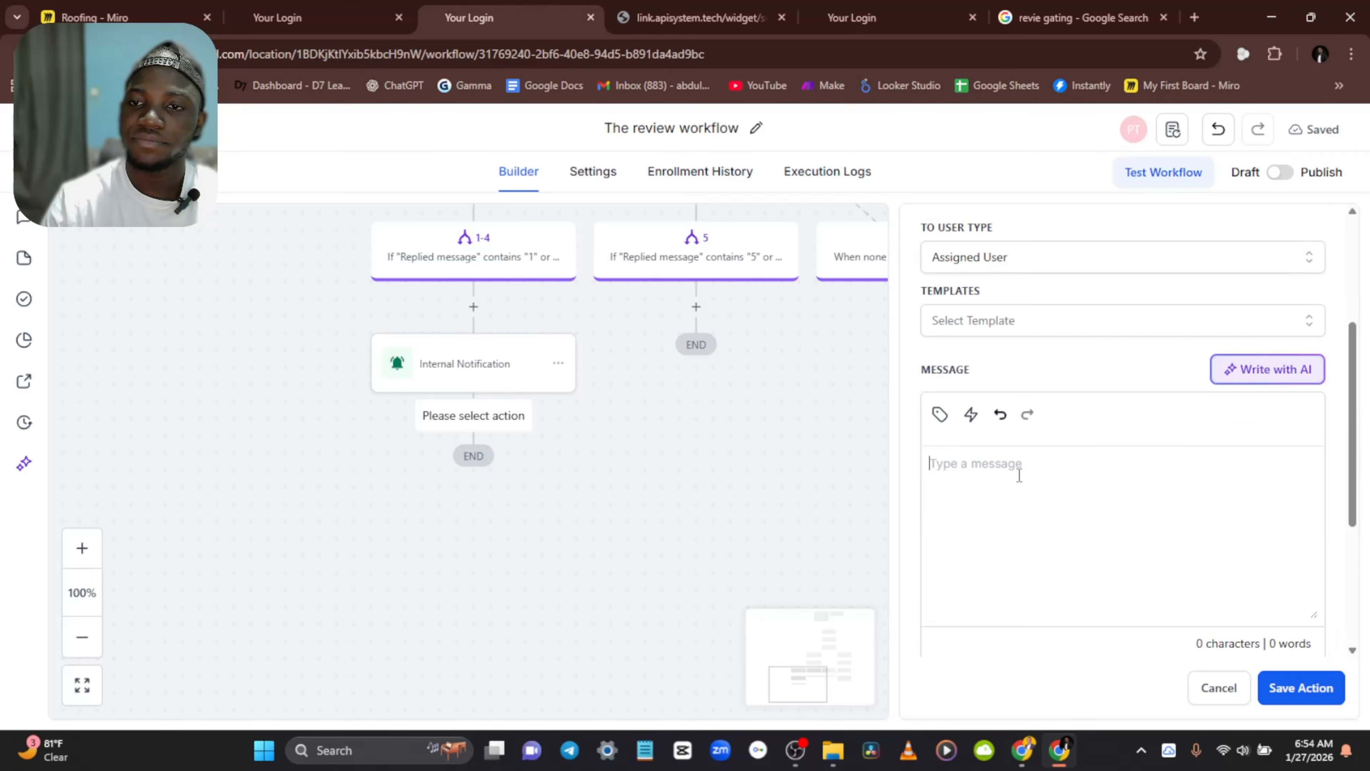
# Step: Copy "{{contact.name}} is not happy with our service please reach out and to ask why" from the Review workflow's second Internal Notification into the new one and save it
pyautogui.click(332, 18)
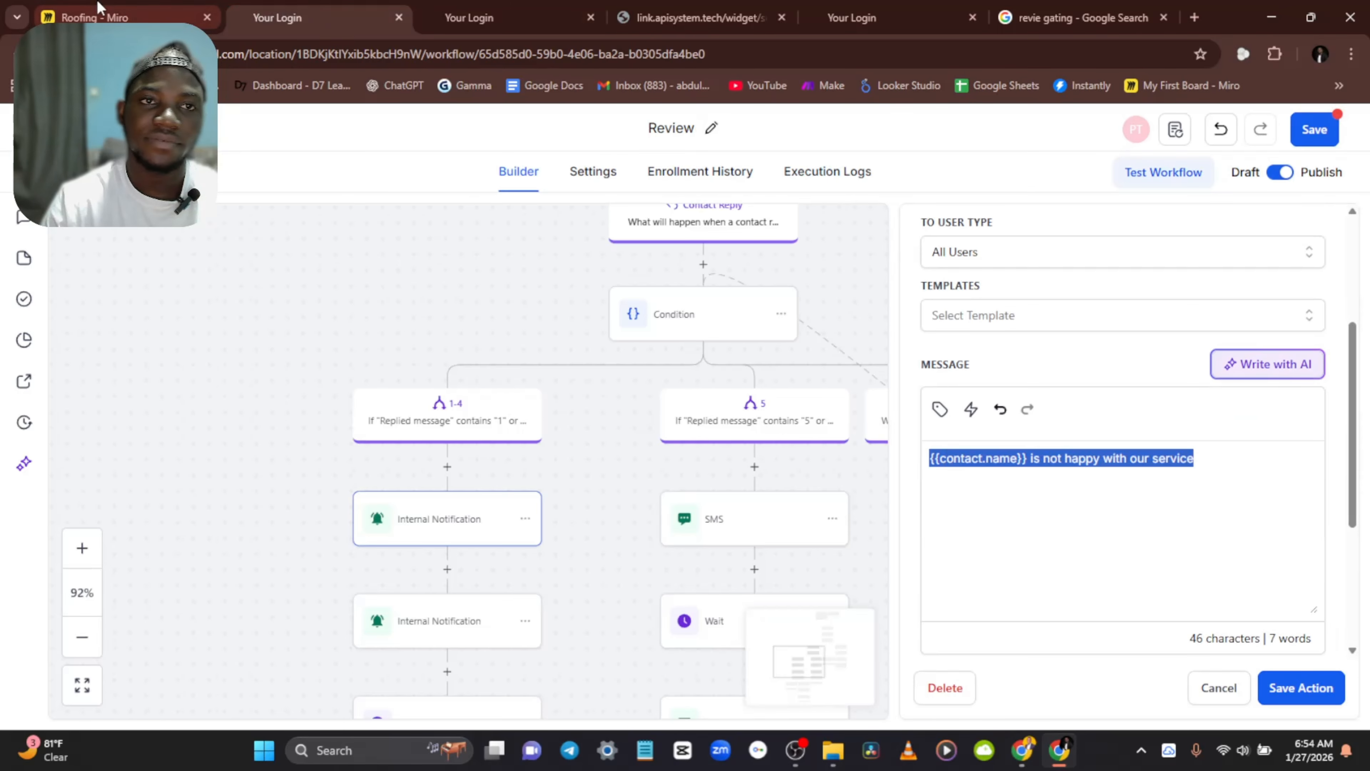
pyautogui.click(453, 622)
pyautogui.moveTo(929, 458); pyautogui.dragTo(1058, 490)
pyautogui.click(1047, 480)
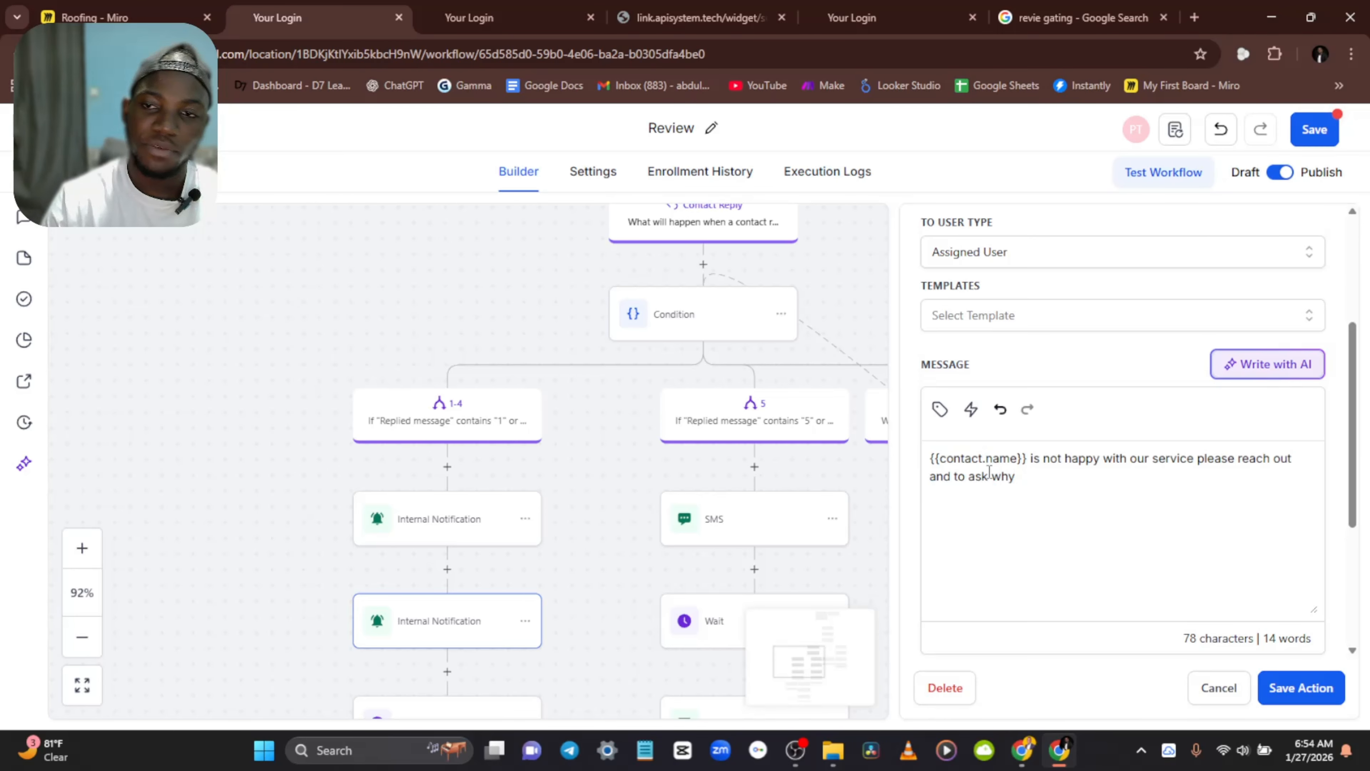
pyautogui.moveTo(1038, 474); pyautogui.dragTo(909, 449)
pyautogui.hotkey('ctrl', 'c')
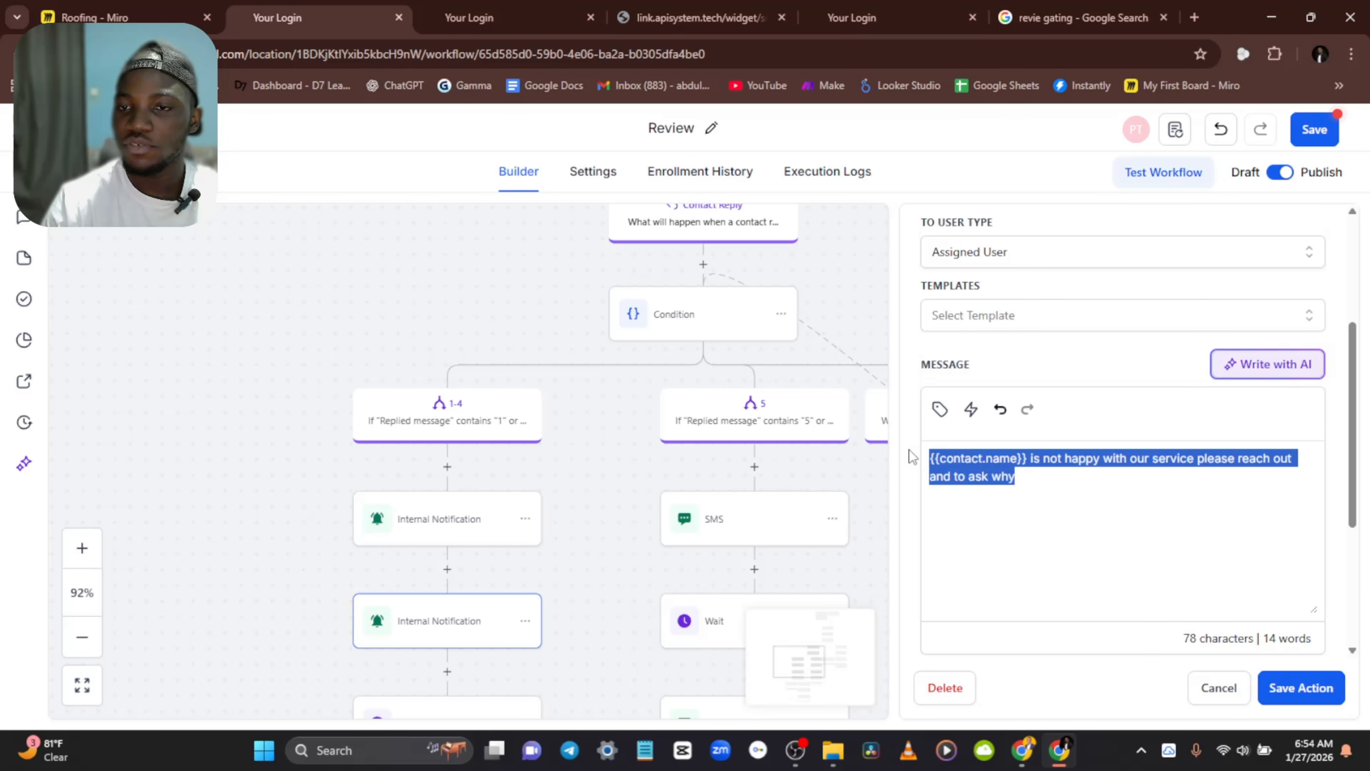
pyautogui.click(548, 25)
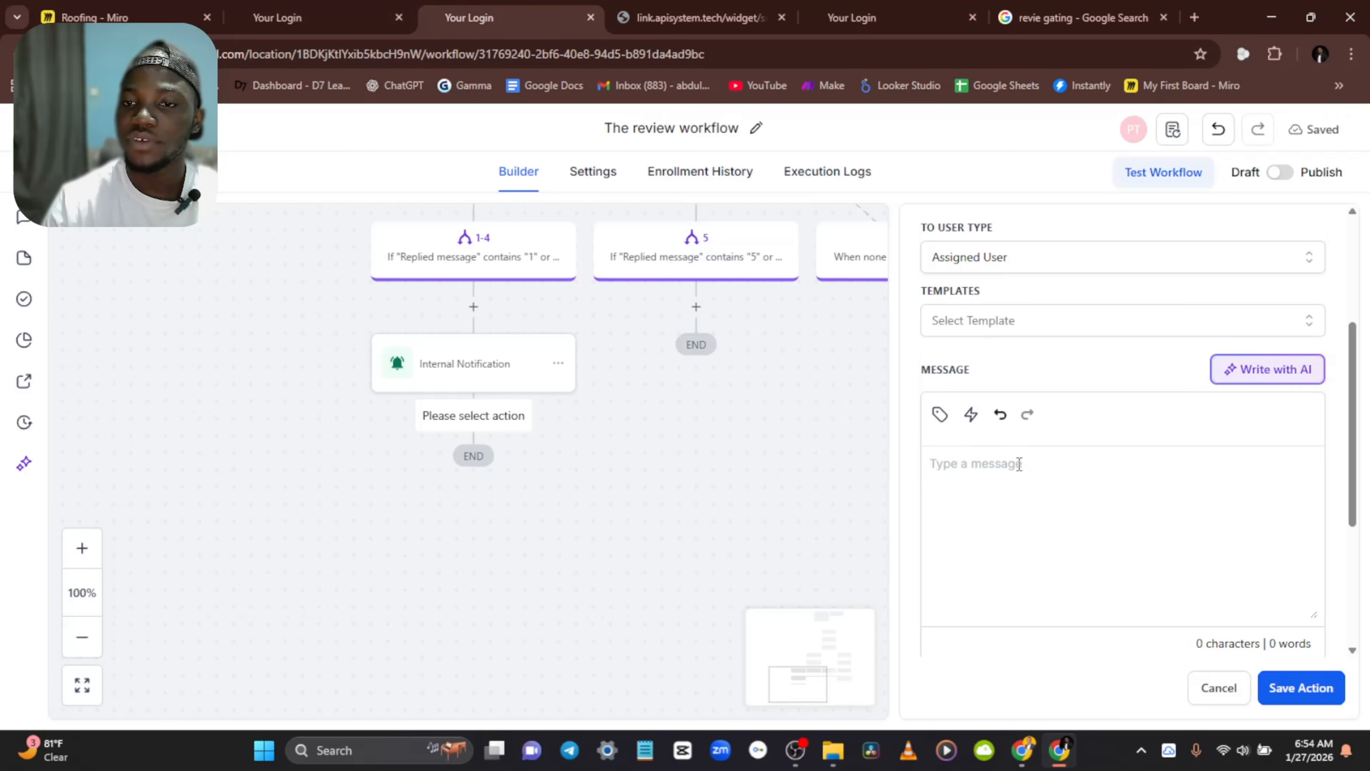
pyautogui.hotkey('ctrl', 'v')
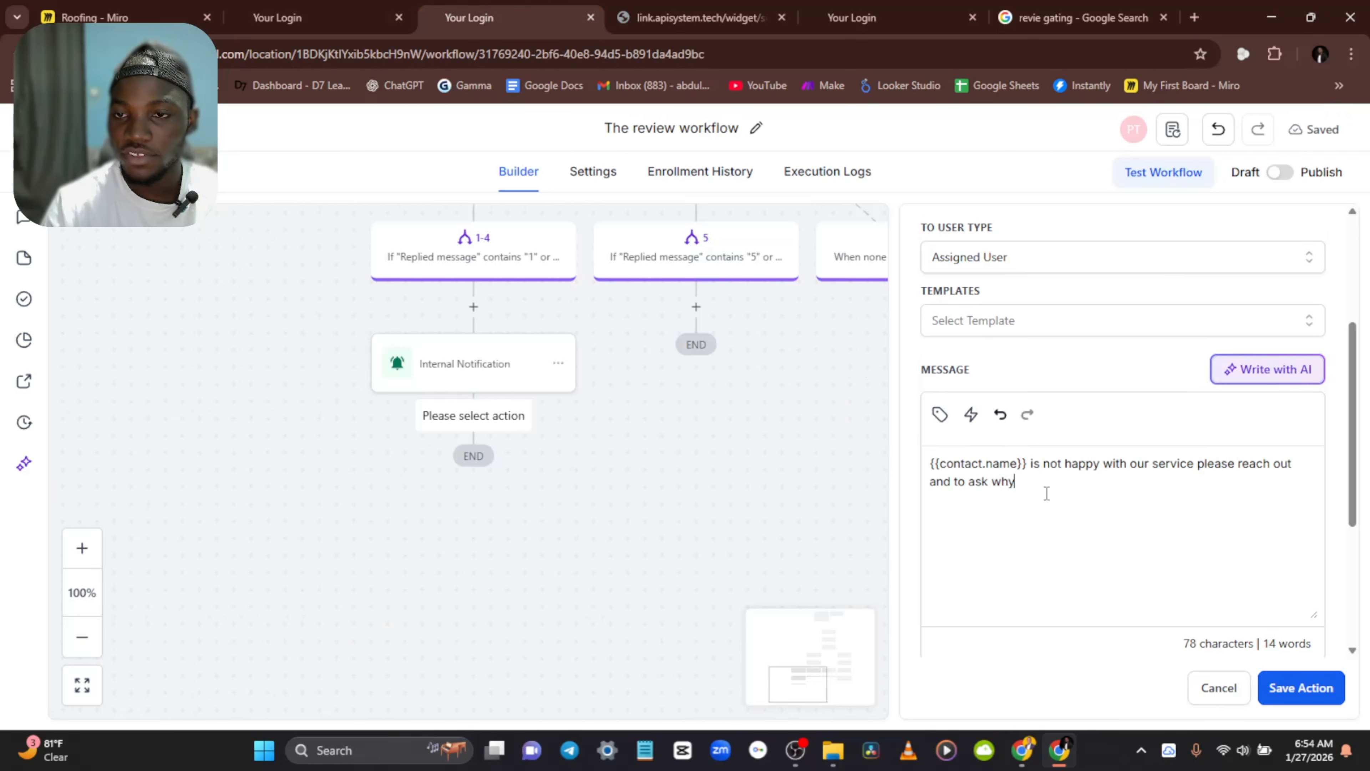
pyautogui.click(1281, 697)
# Step: Change the Wait action below the second Internal Notification in the 1-4 branch to wait for a Condition
pyautogui.scroll(-2, 458, 467)
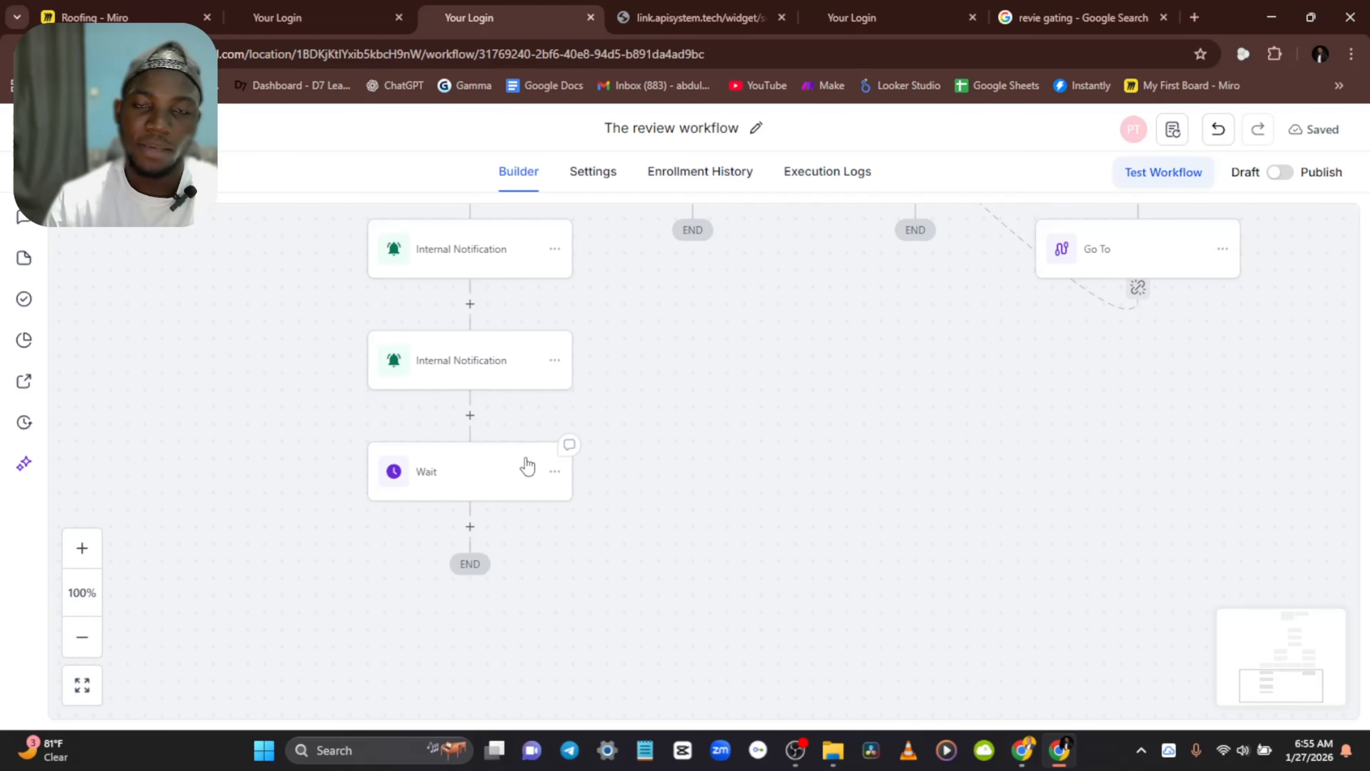
pyautogui.scroll(1, 525, 464)
pyautogui.click(475, 527)
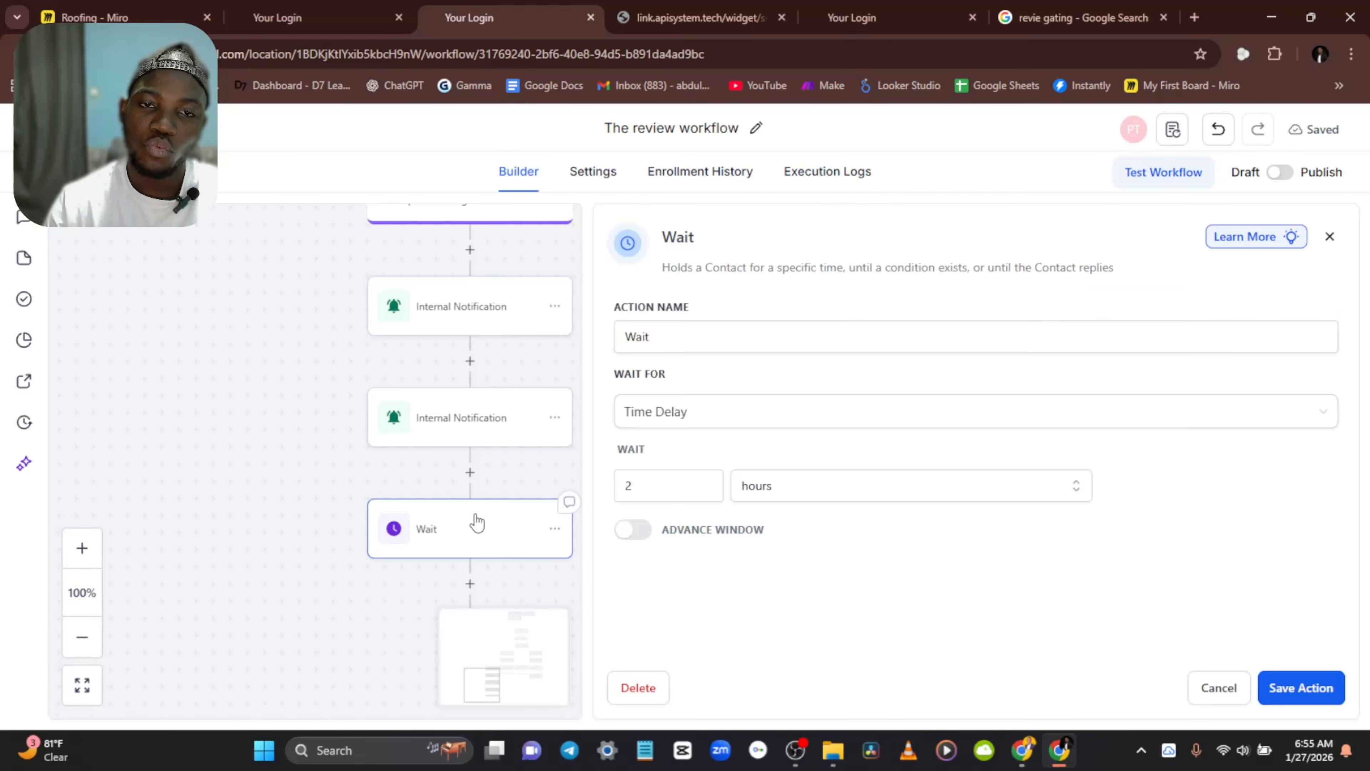
pyautogui.click(735, 408)
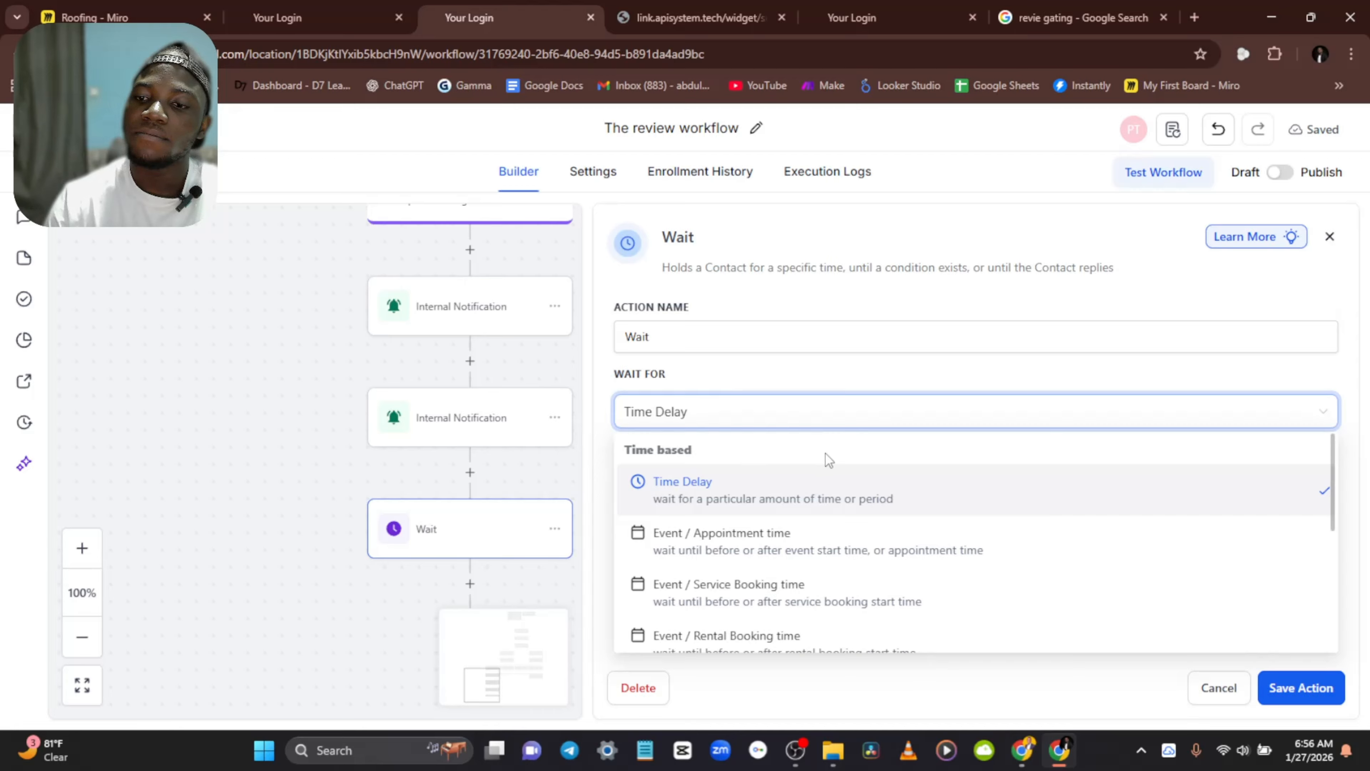
pyautogui.scroll(-5, 780, 484)
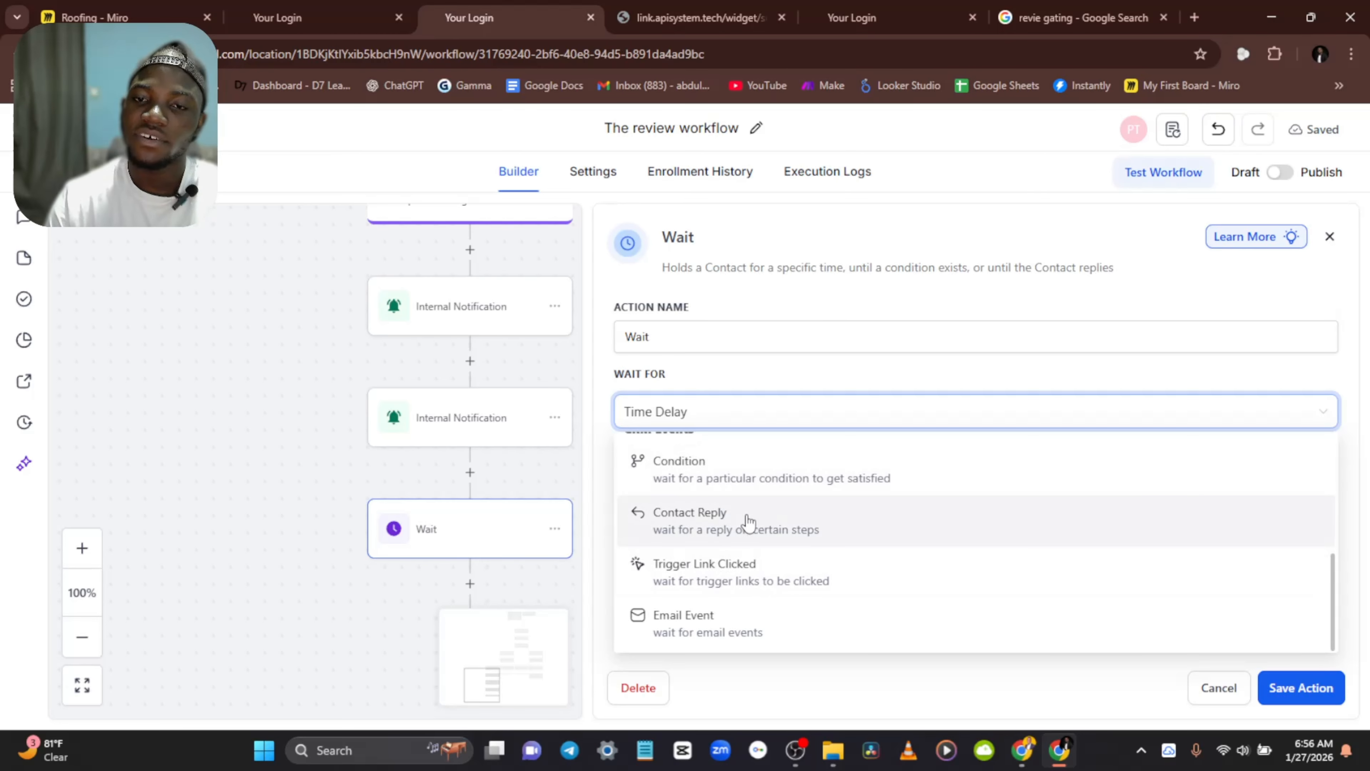
pyautogui.click(721, 467)
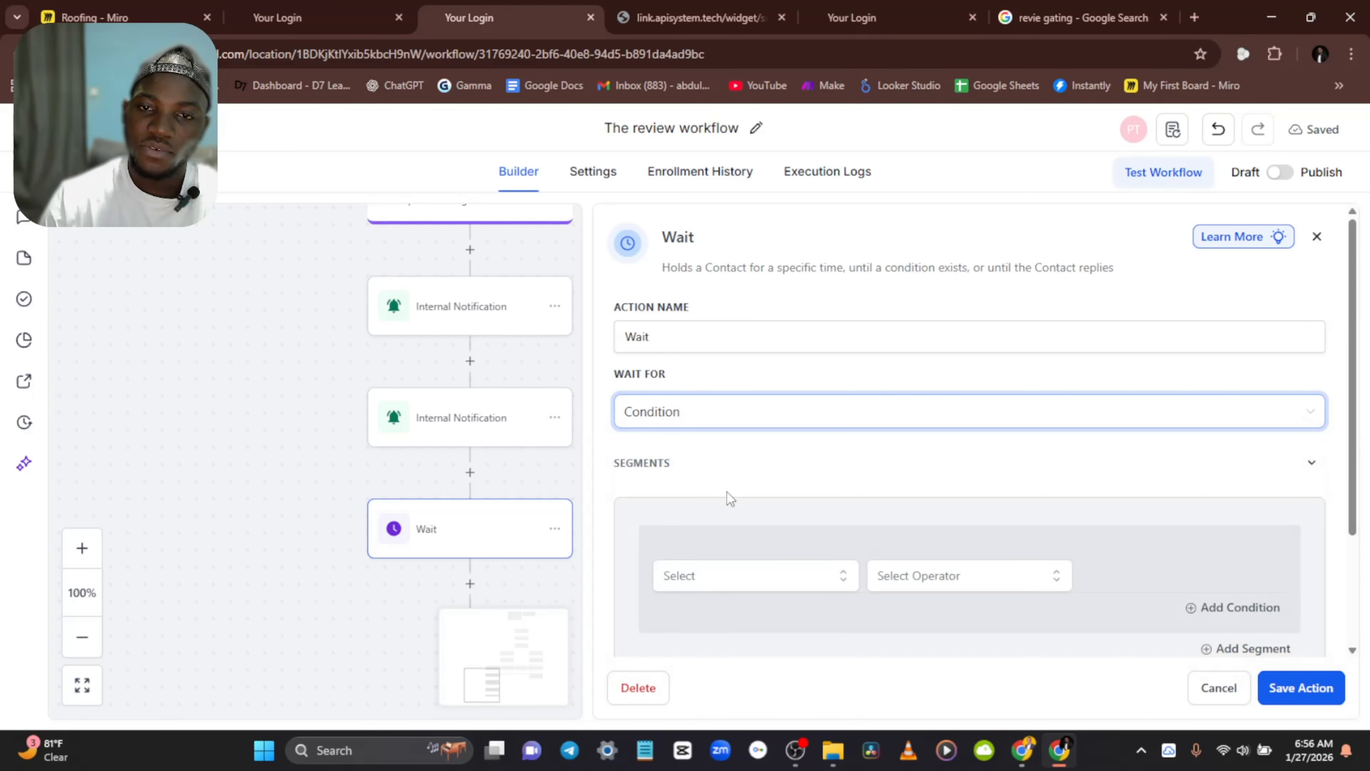
# Step: Set the Wait condition to contact Tags includes "happy customer" and save the action
pyautogui.scroll(-3, 718, 480)
pyautogui.click(700, 423)
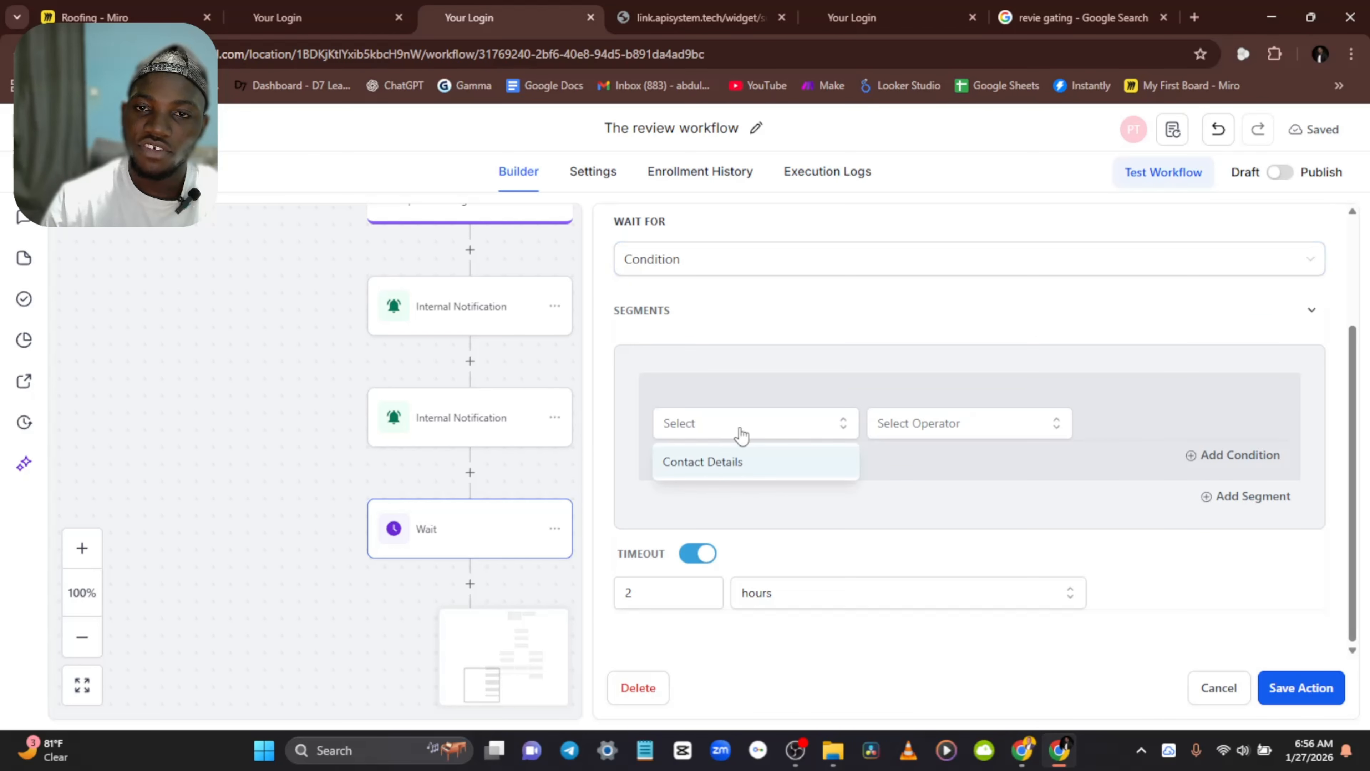
pyautogui.click(728, 460)
pyautogui.scroll(-3, 708, 492)
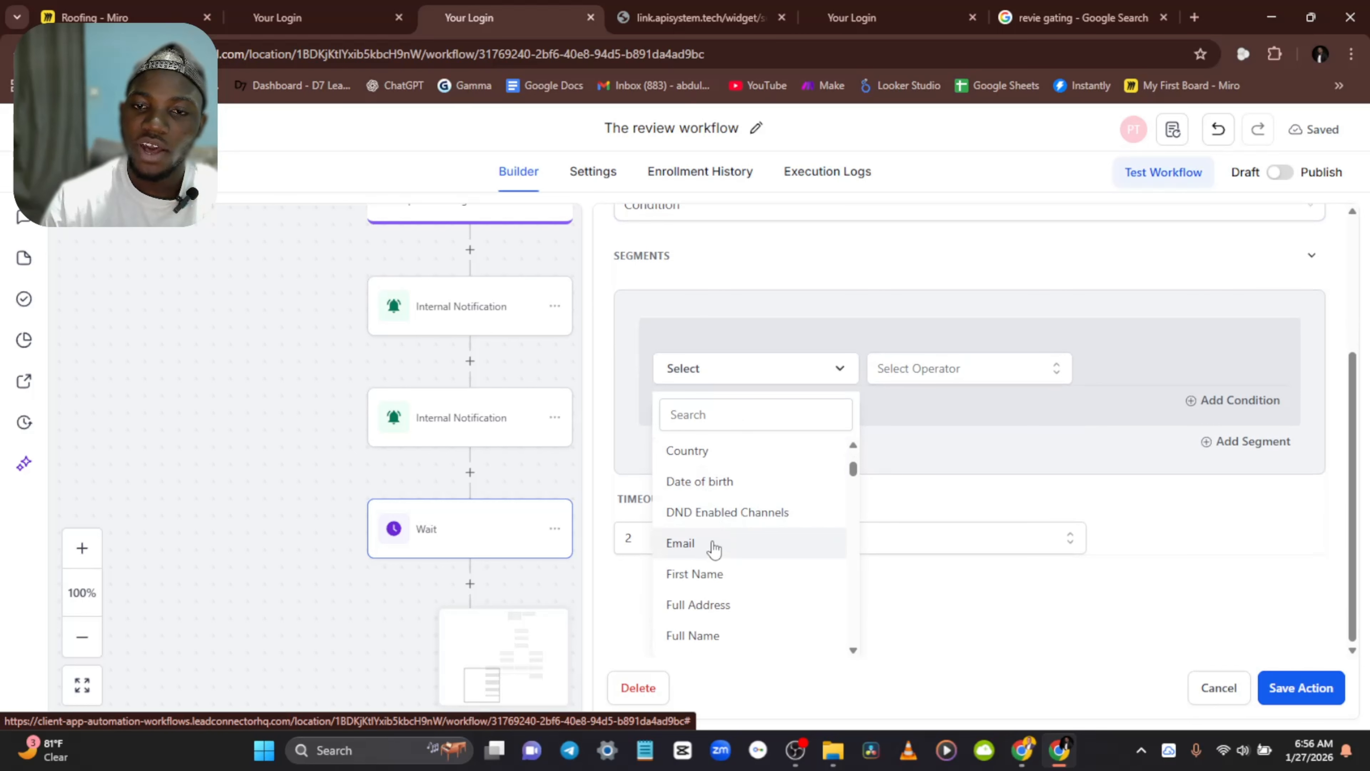
pyautogui.scroll(-2, 720, 545)
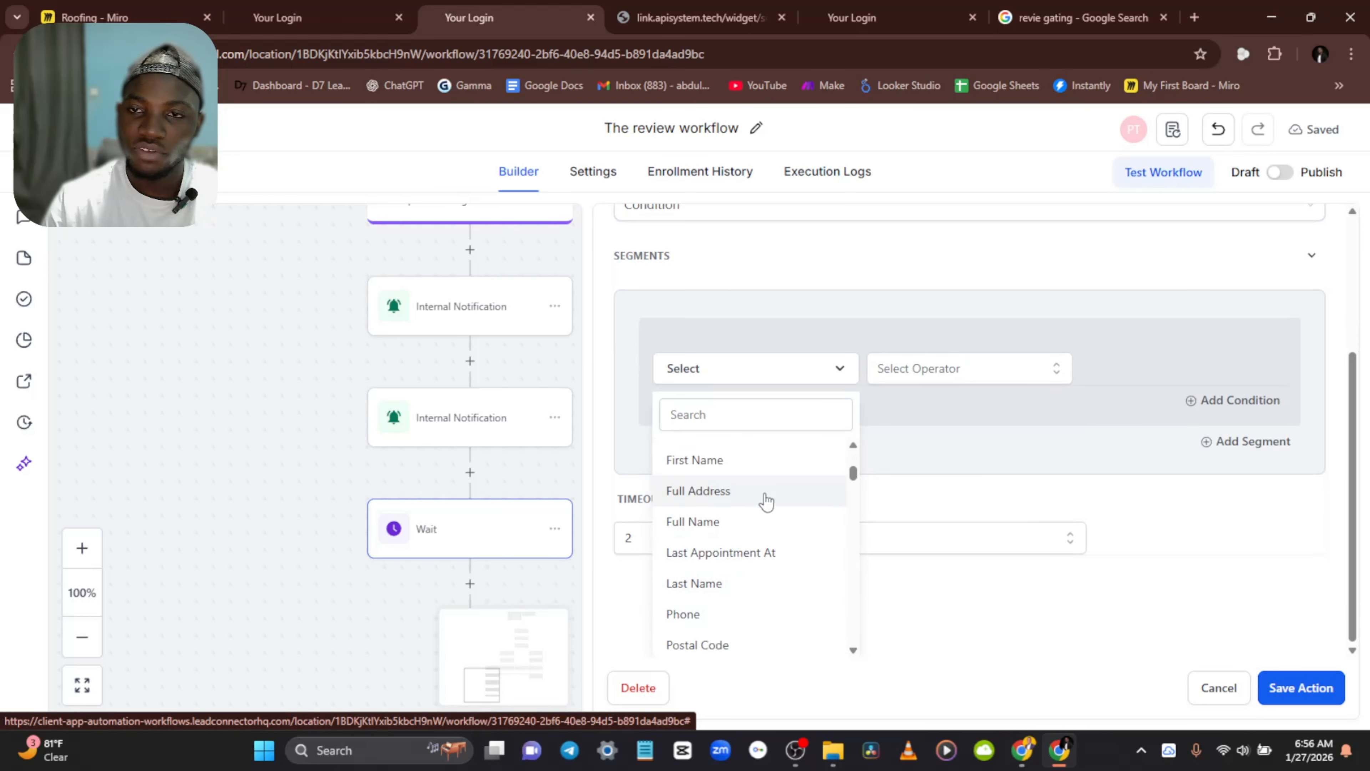
pyautogui.scroll(-2, 696, 564)
pyautogui.click(696, 624)
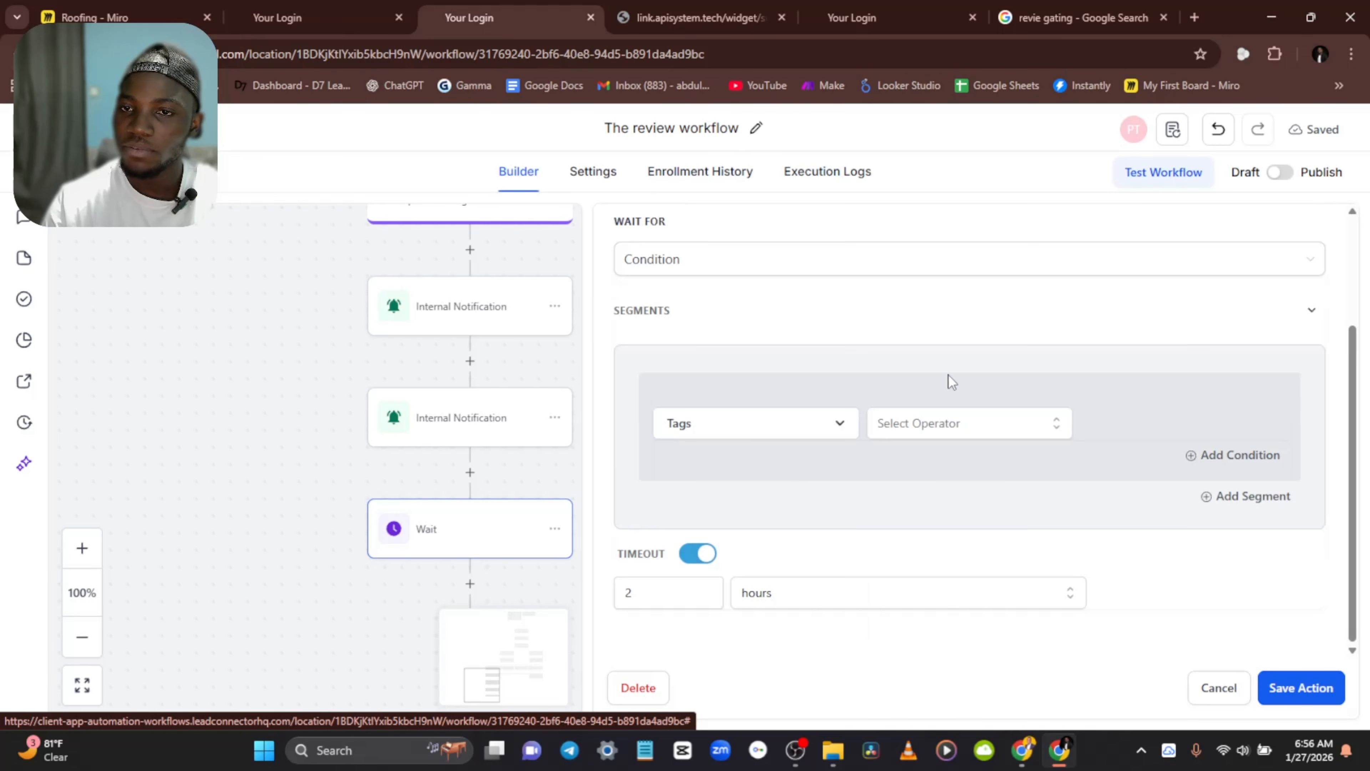
pyautogui.click(938, 426)
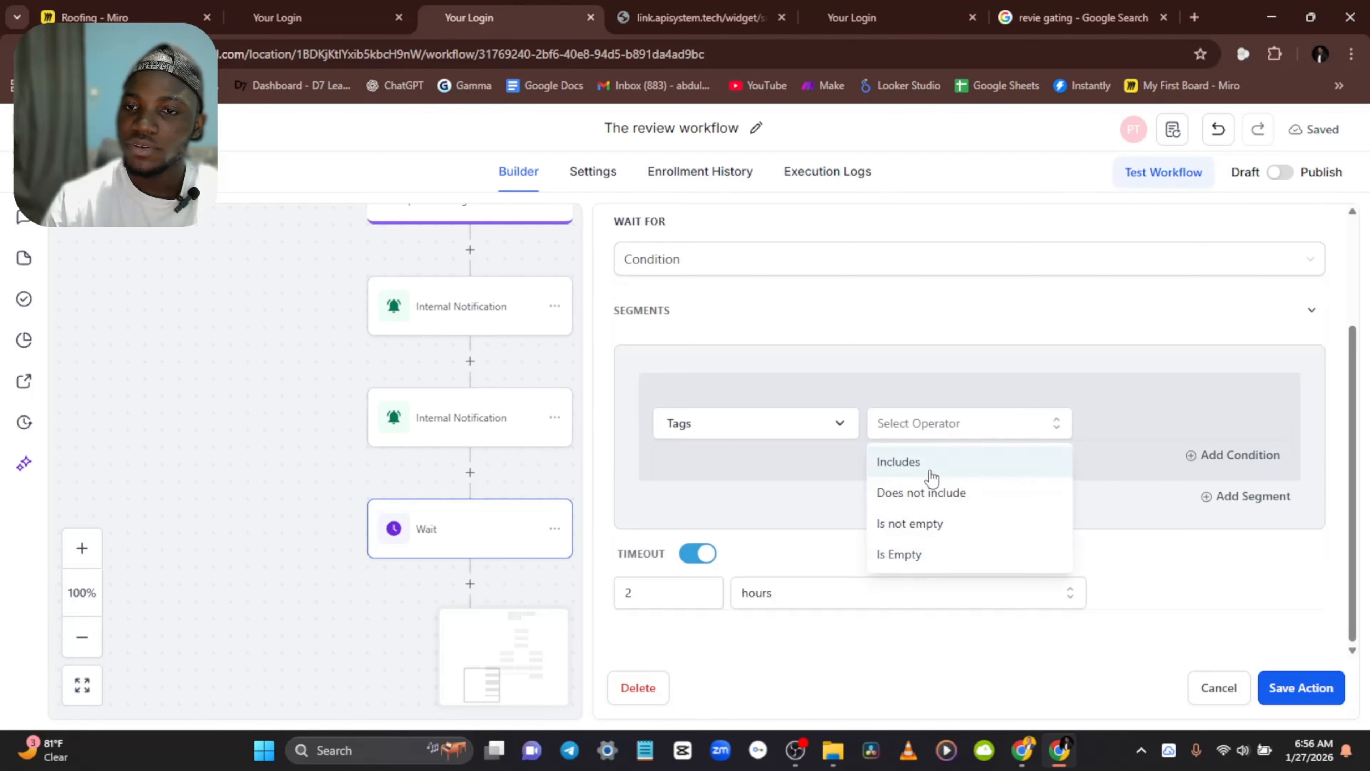
pyautogui.click(917, 470)
pyautogui.click(1161, 427)
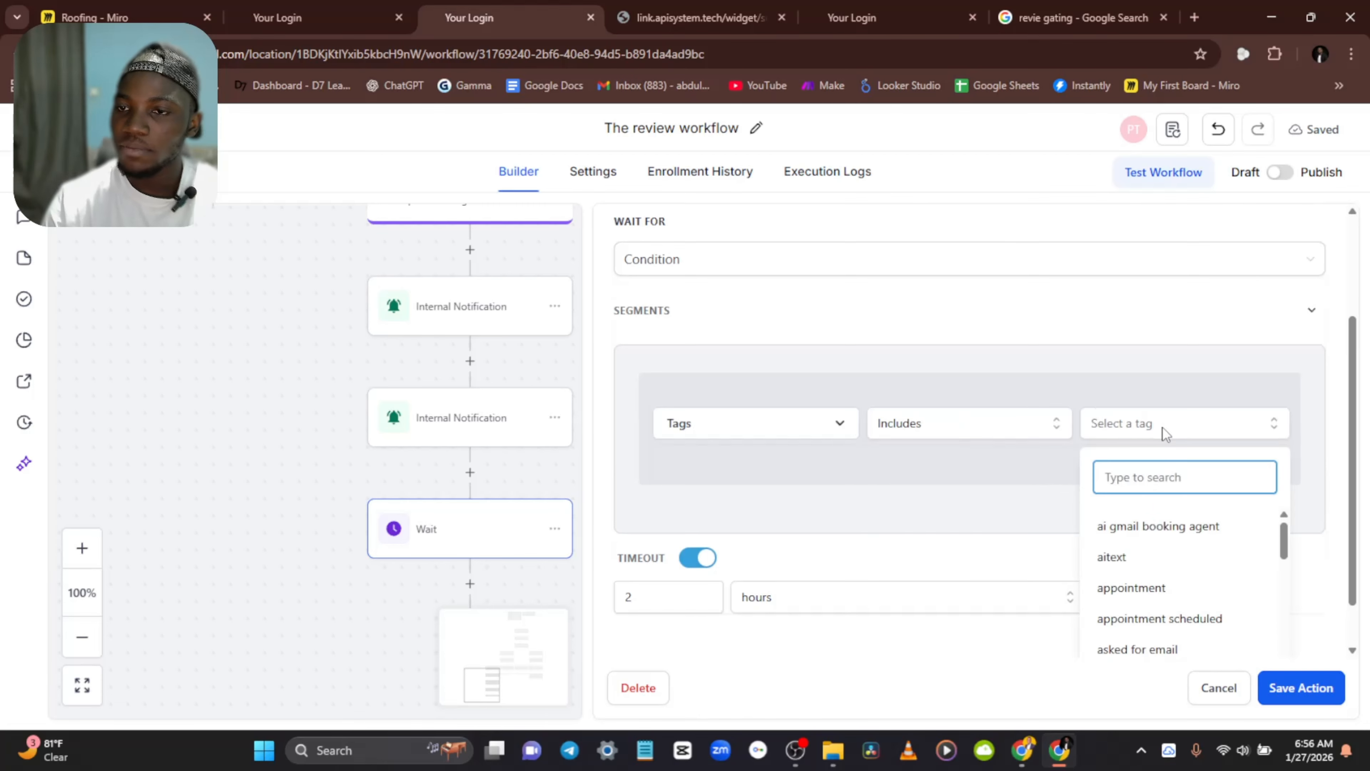
pyautogui.write('happ')
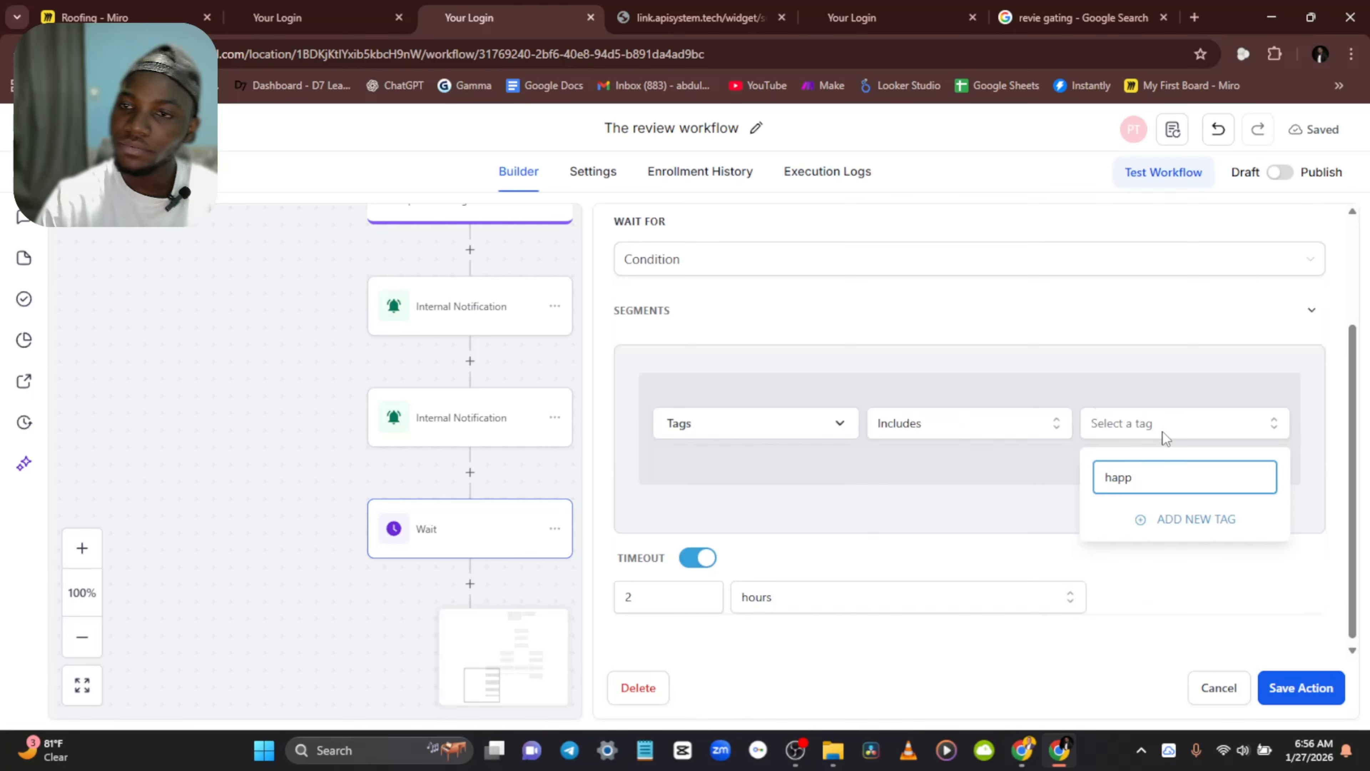
pyautogui.click(1155, 530)
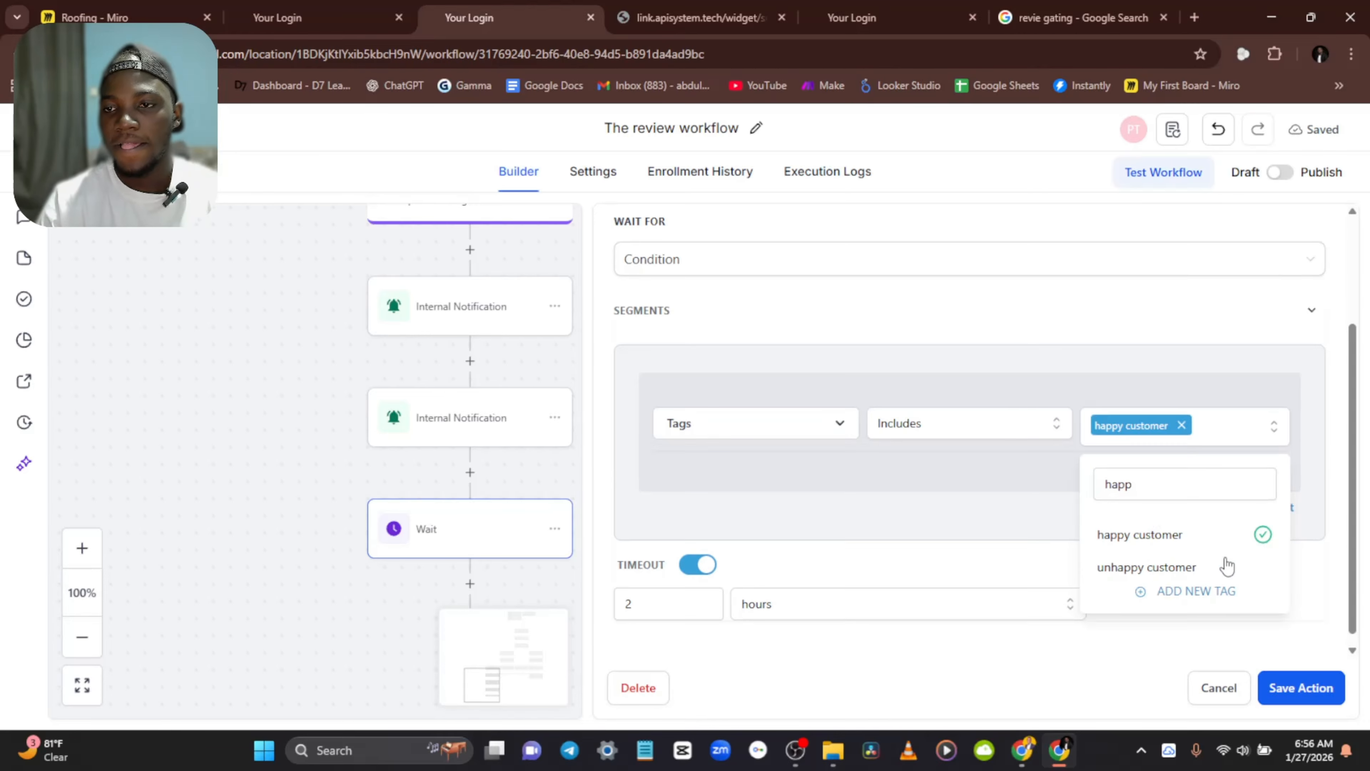
pyautogui.click(1317, 687)
# Step: Switch to the Miro board and draw a freehand arrow with a handwritten note from the "Try Contacting To Remedy" box
pyautogui.scroll(-2, 522, 448)
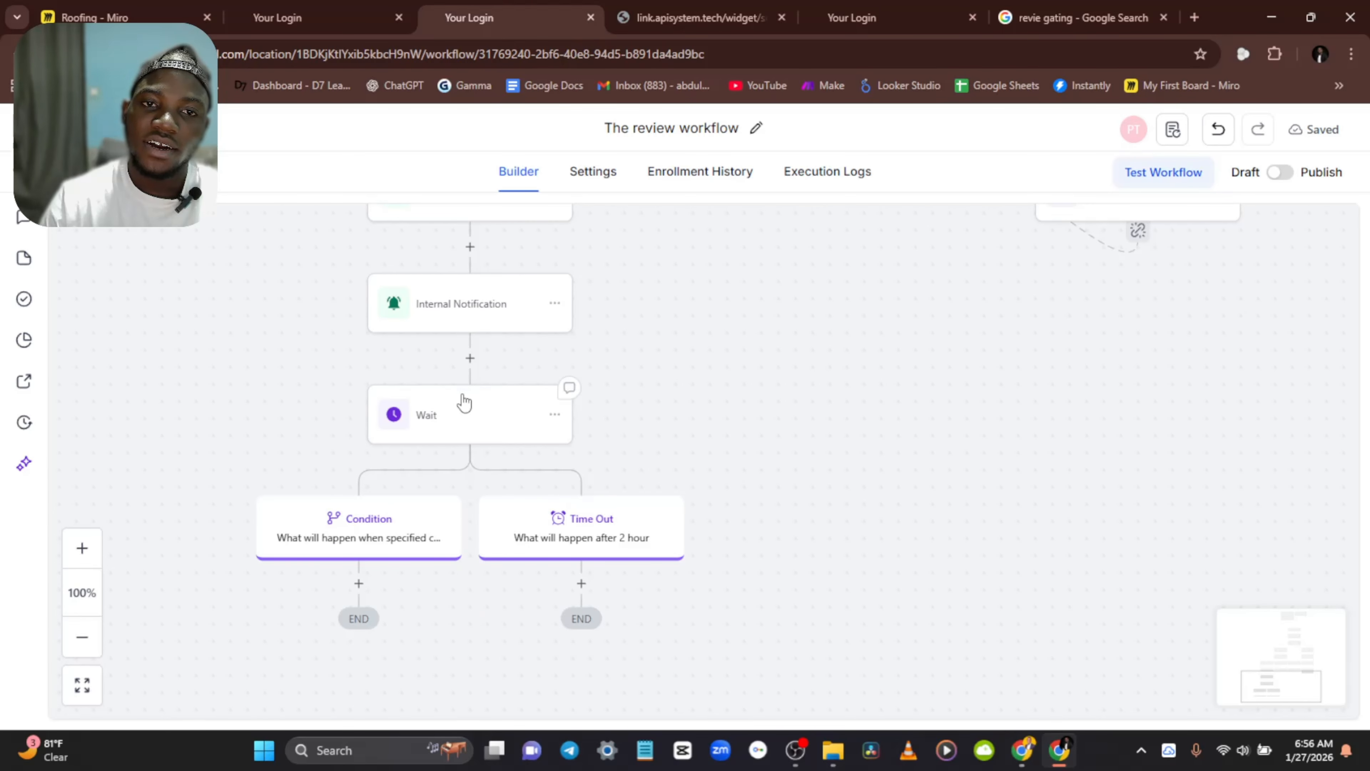
pyautogui.click(94, 17)
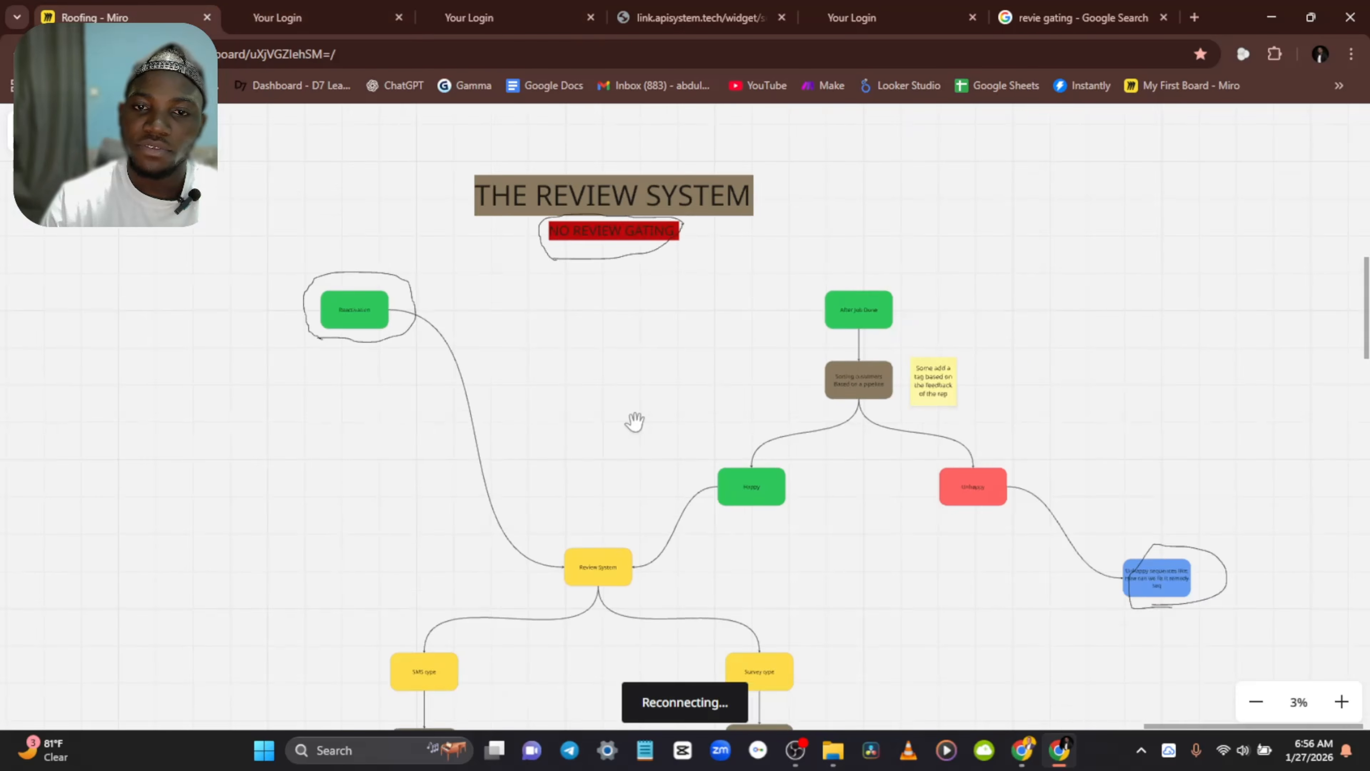
pyautogui.scroll(-1, 637, 421)
pyautogui.moveTo(535, 664); pyautogui.dragTo(593, 223)
pyautogui.scroll(3, 389, 440)
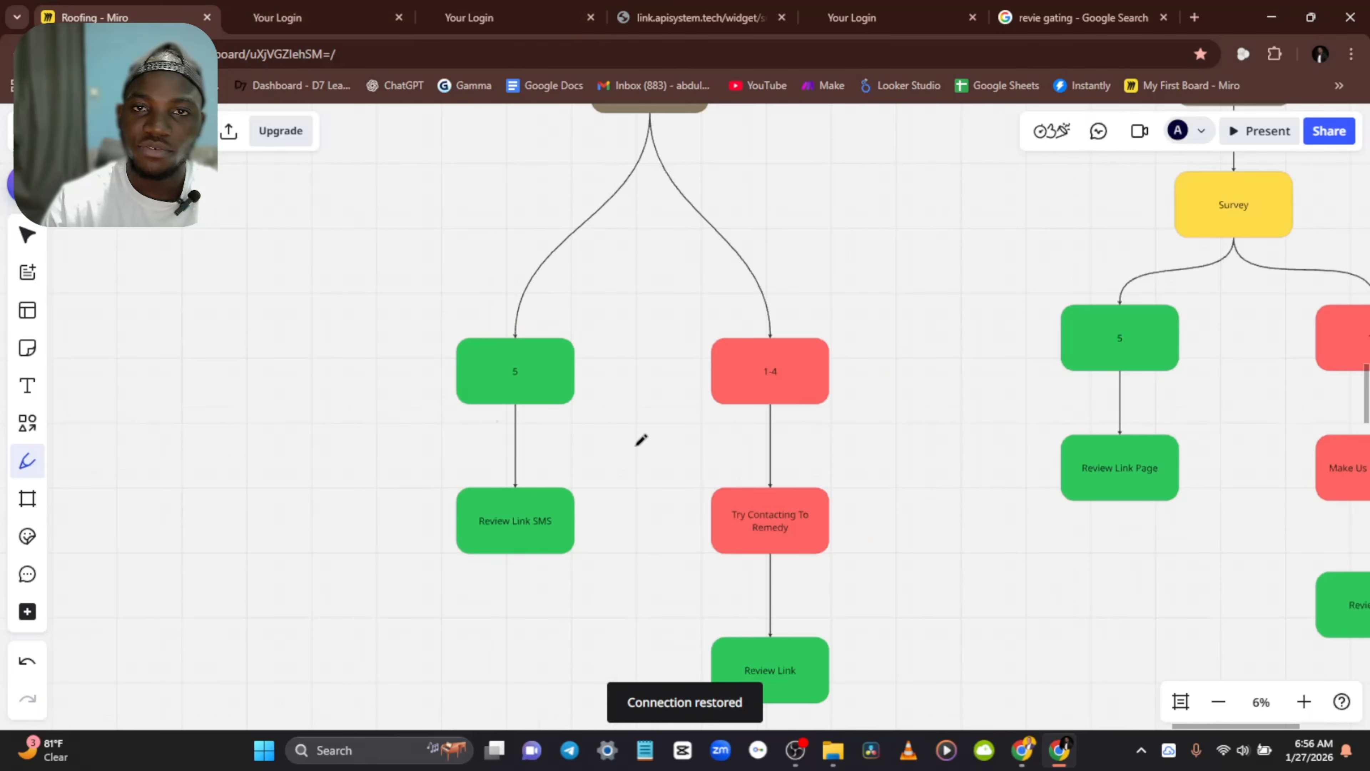
pyautogui.scroll(1, 866, 489)
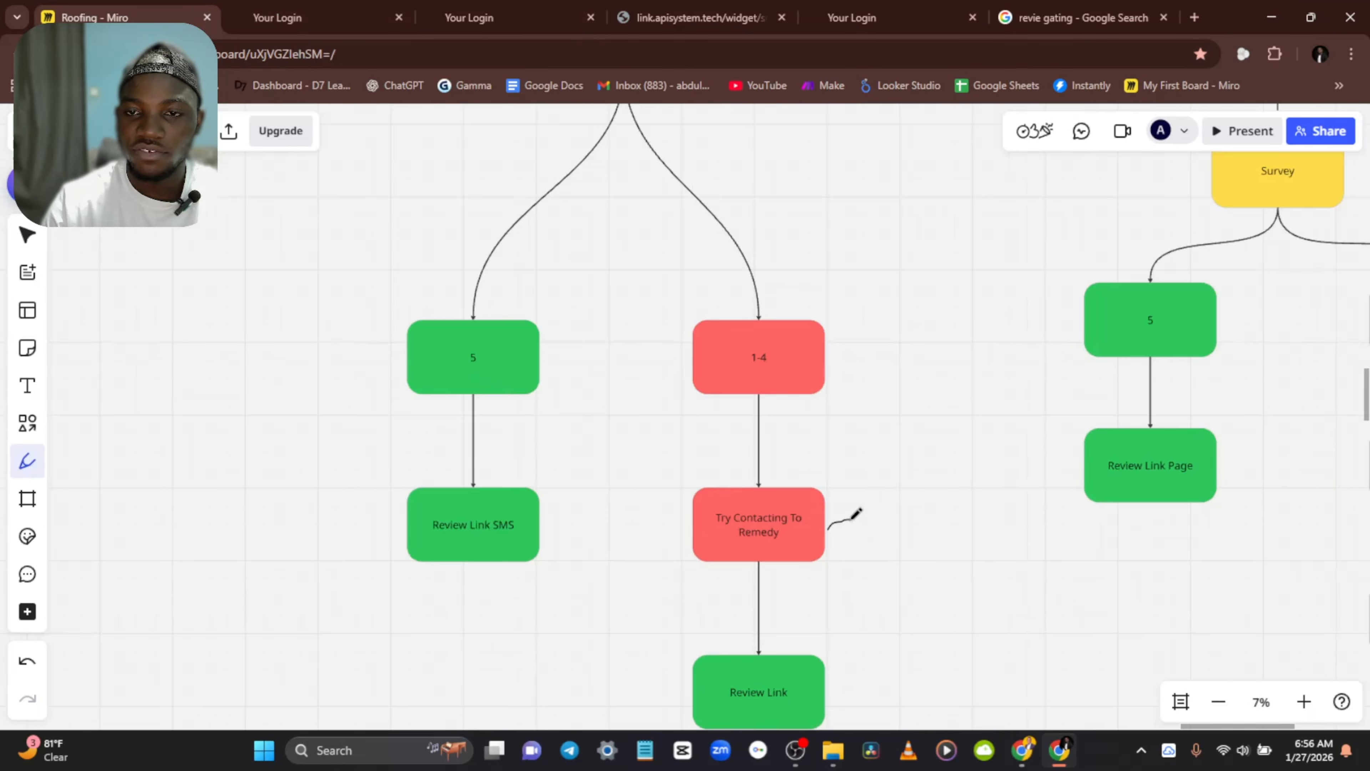
pyautogui.moveTo(929, 547)
pyautogui.mouseDown()
pyautogui.moveTo(951, 581)
pyautogui.moveTo(979, 587)
pyautogui.moveTo(927, 610)
pyautogui.moveTo(1048, 640)
pyautogui.mouseUp()
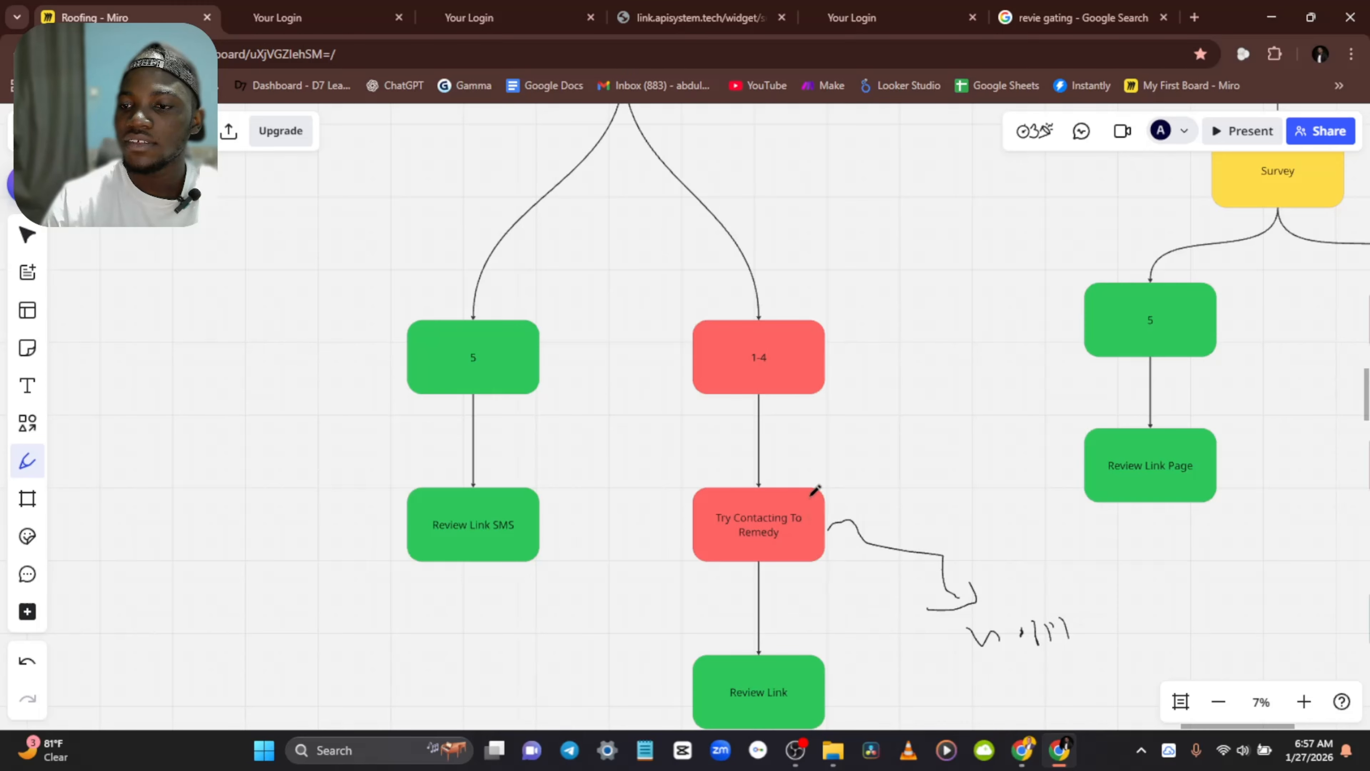
# Step: Return to the Review workflow in GoHighLevel and examine the SMS message and its trigger link under the Wait's Time Out branch
pyautogui.click(485, 18)
pyautogui.click(324, 18)
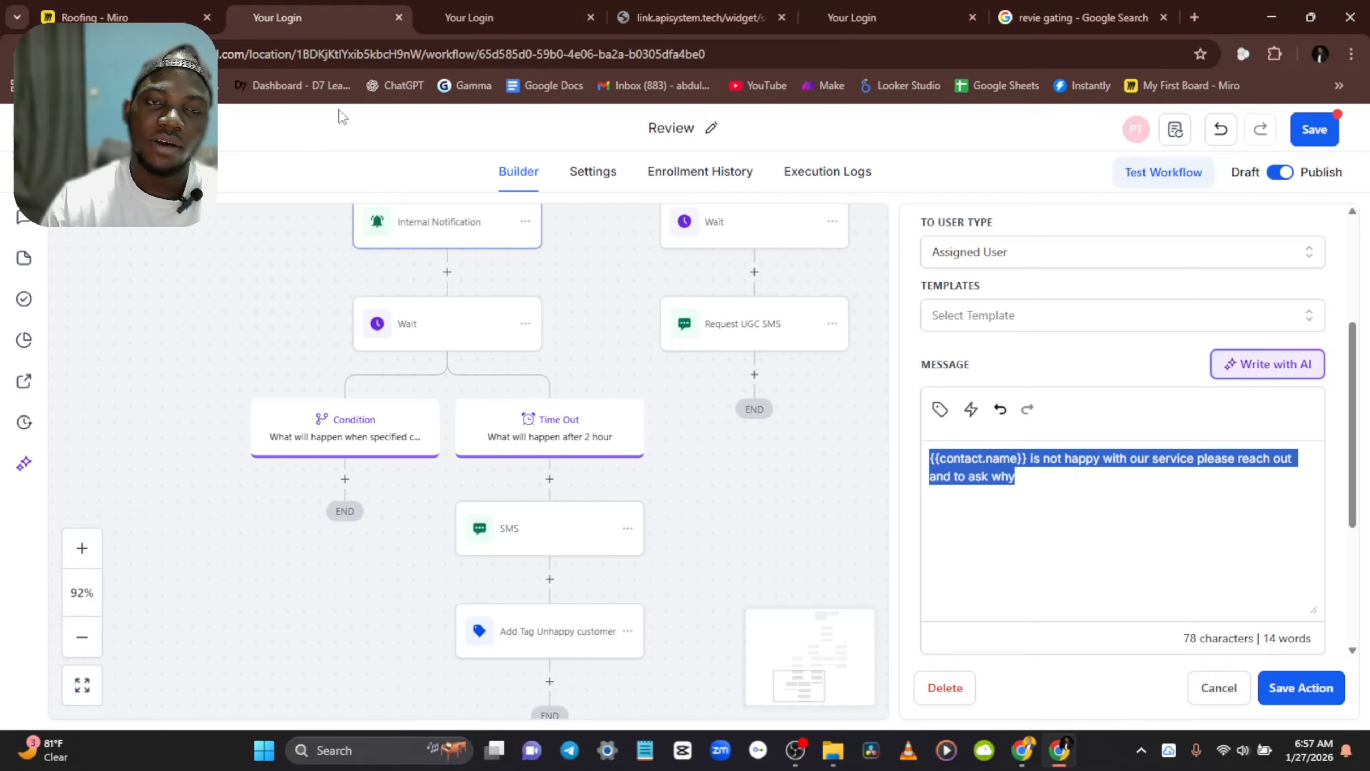
pyautogui.scroll(-3, 516, 456)
pyautogui.click(529, 375)
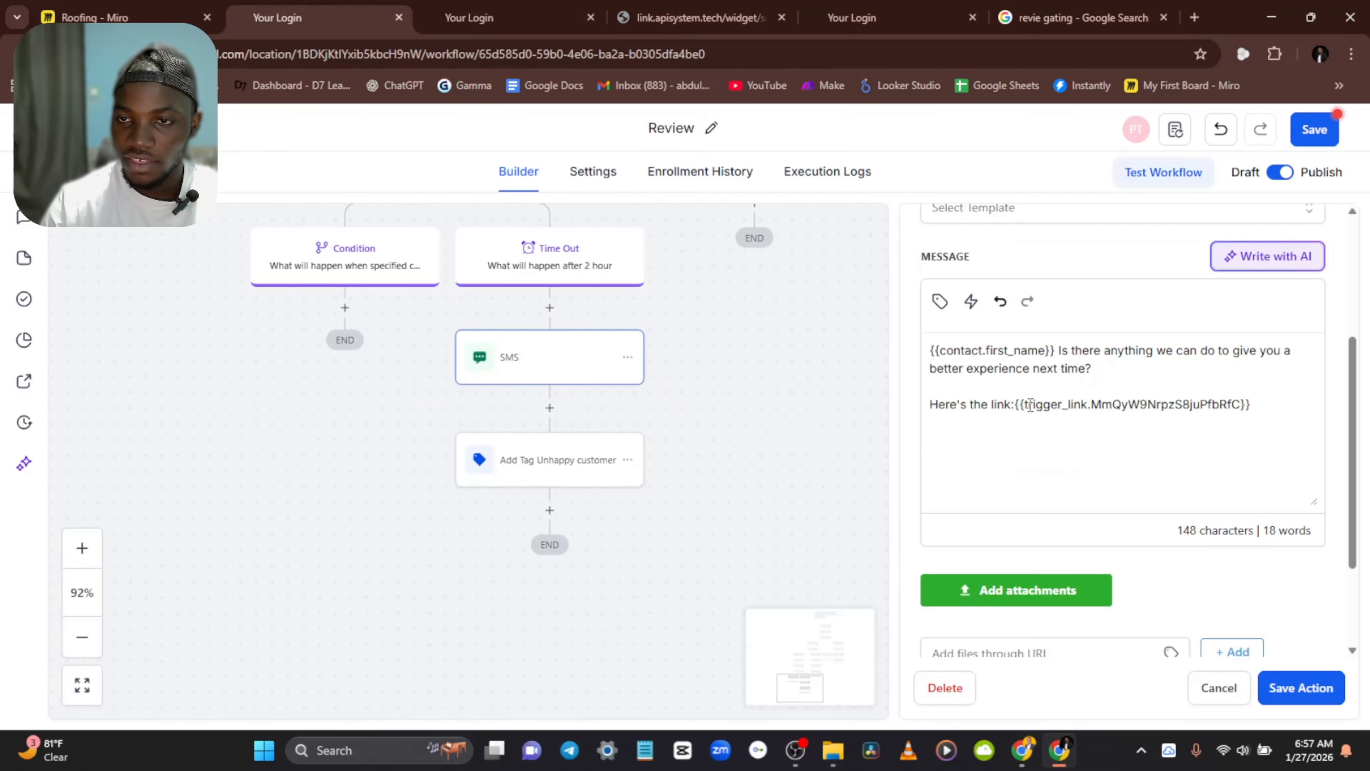
pyautogui.moveTo(1022, 404); pyautogui.dragTo(1253, 405)
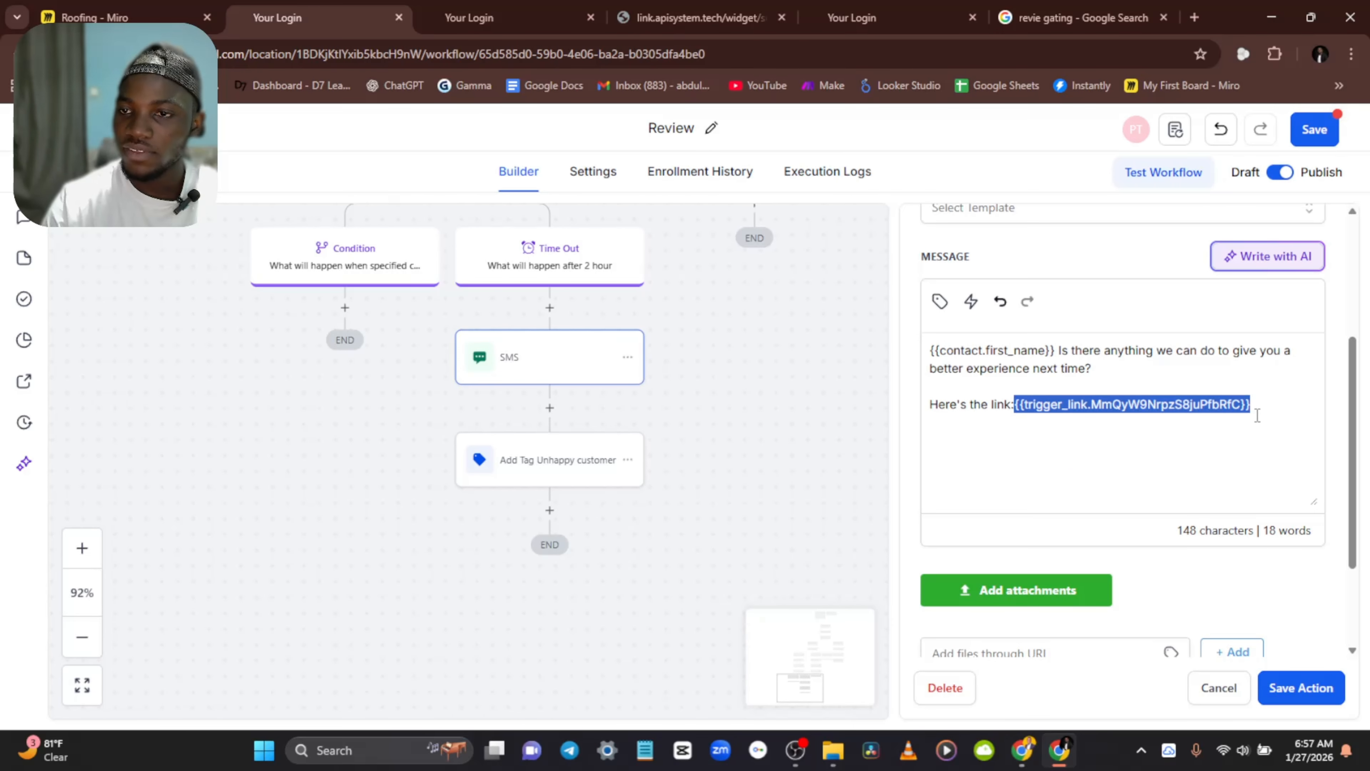
pyautogui.click(1276, 425)
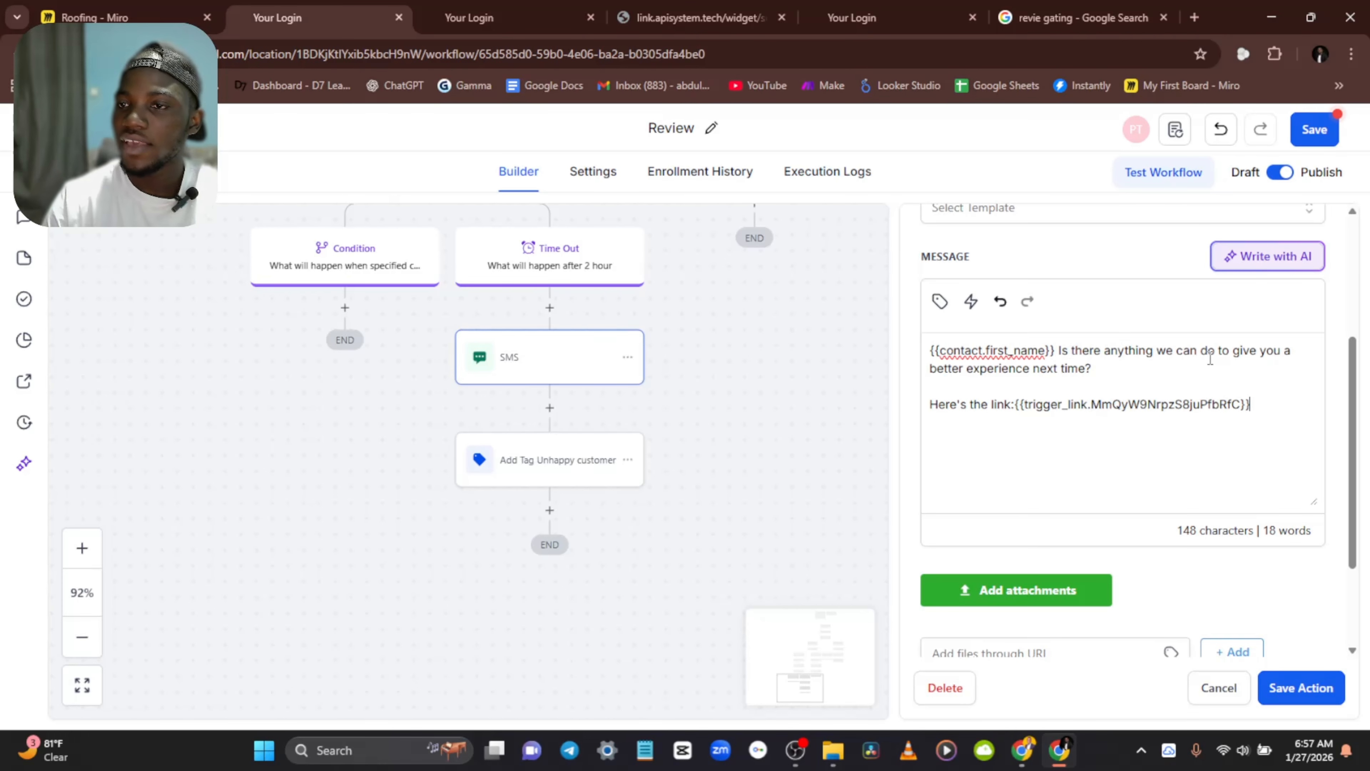
# Step: Add a Send SMS action under the Wait's Time Out branch in The review workflow, leaving the template unselected
pyautogui.click(542, 18)
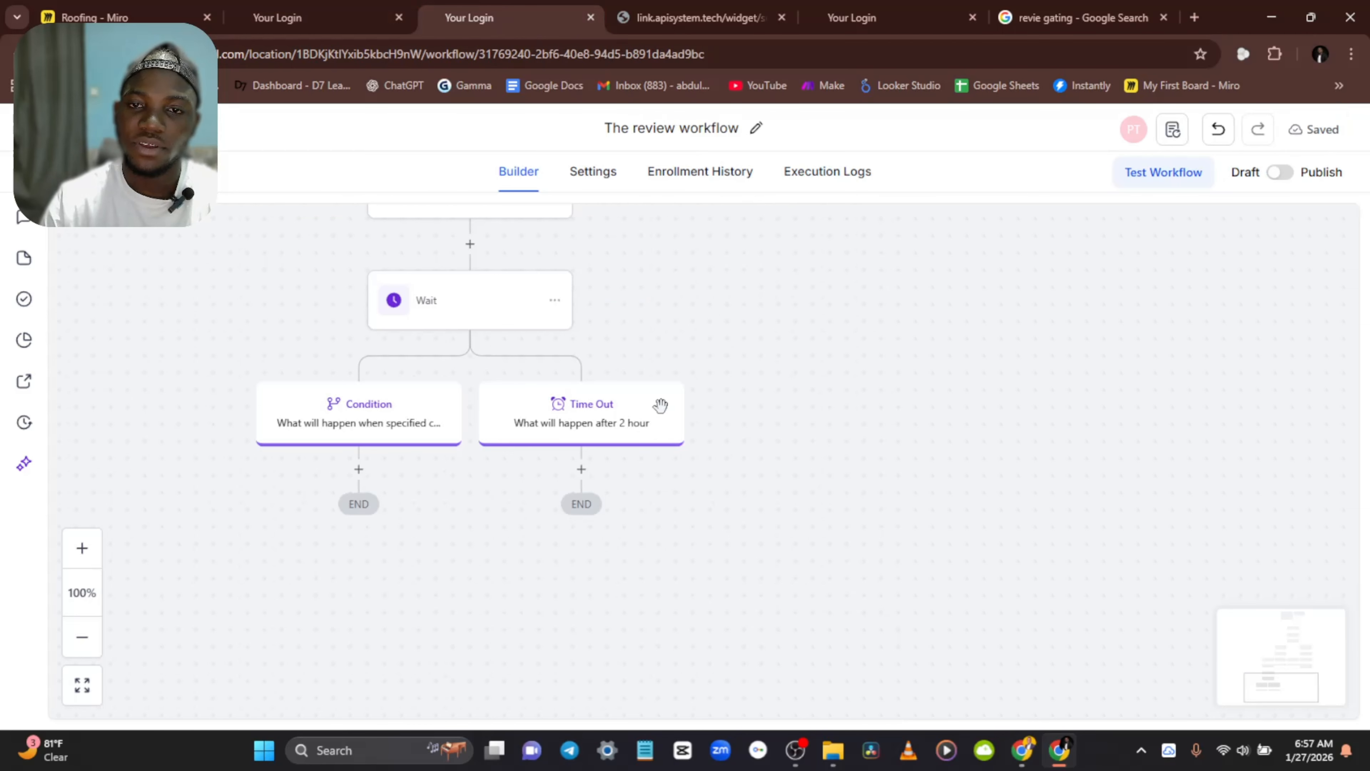
pyautogui.moveTo(440, 546); pyautogui.dragTo(608, 618)
pyautogui.moveTo(667, 322); pyautogui.dragTo(673, 325)
pyautogui.click(757, 540)
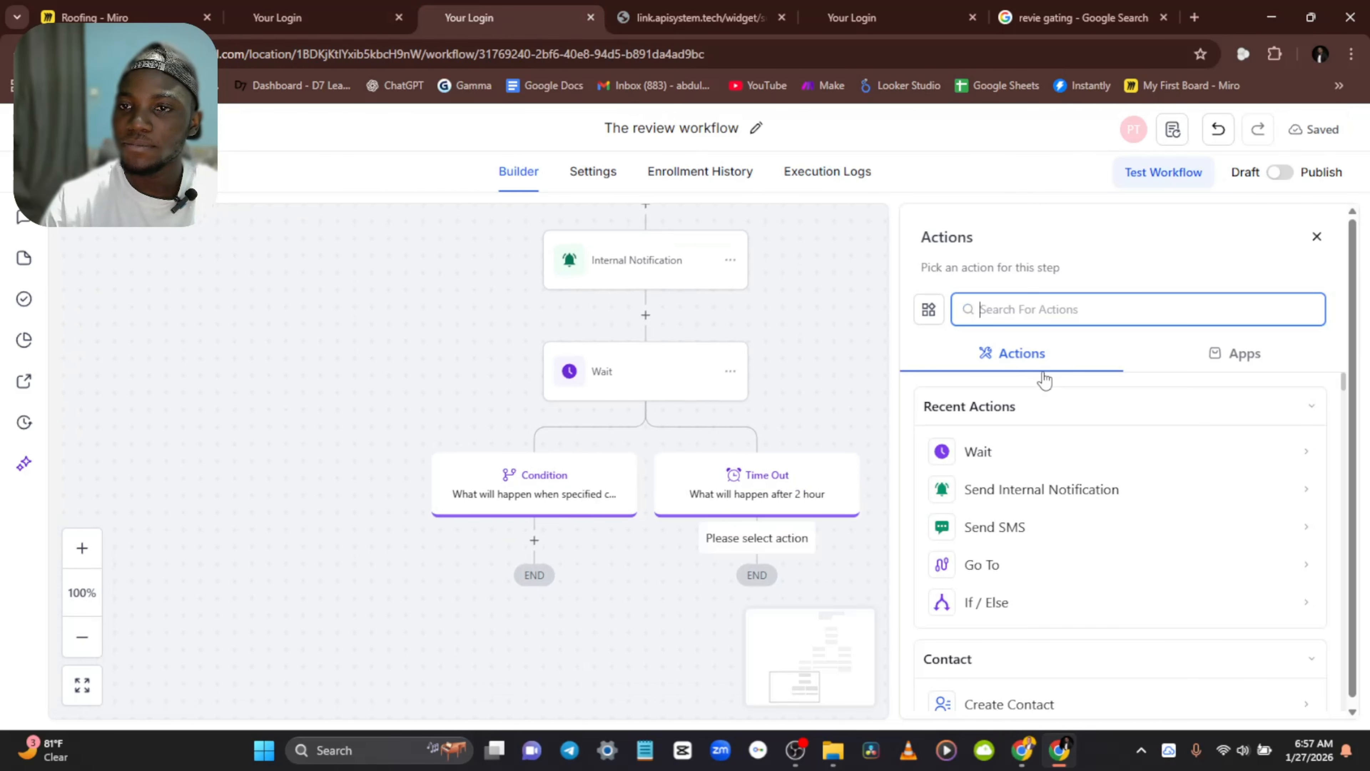
pyautogui.click(996, 527)
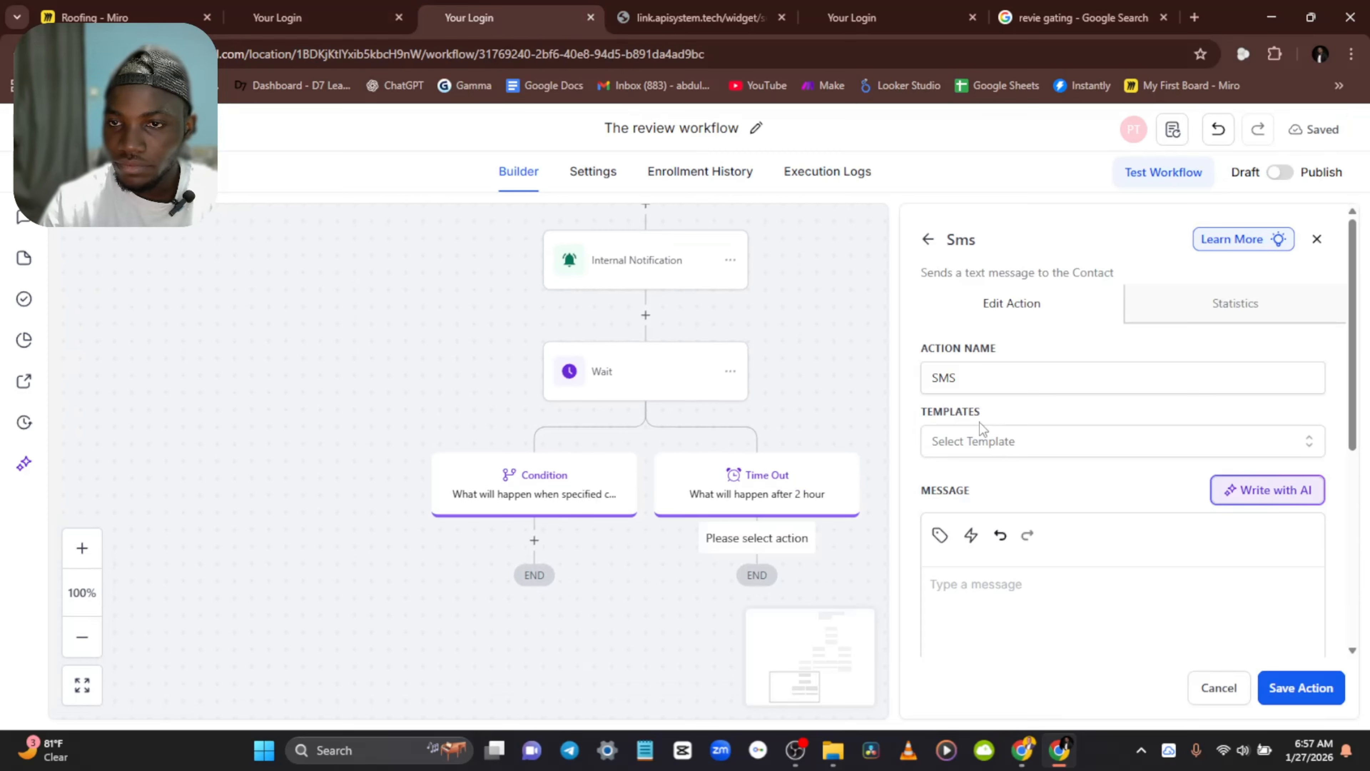
pyautogui.click(984, 443)
pyautogui.scroll(-4, 1019, 443)
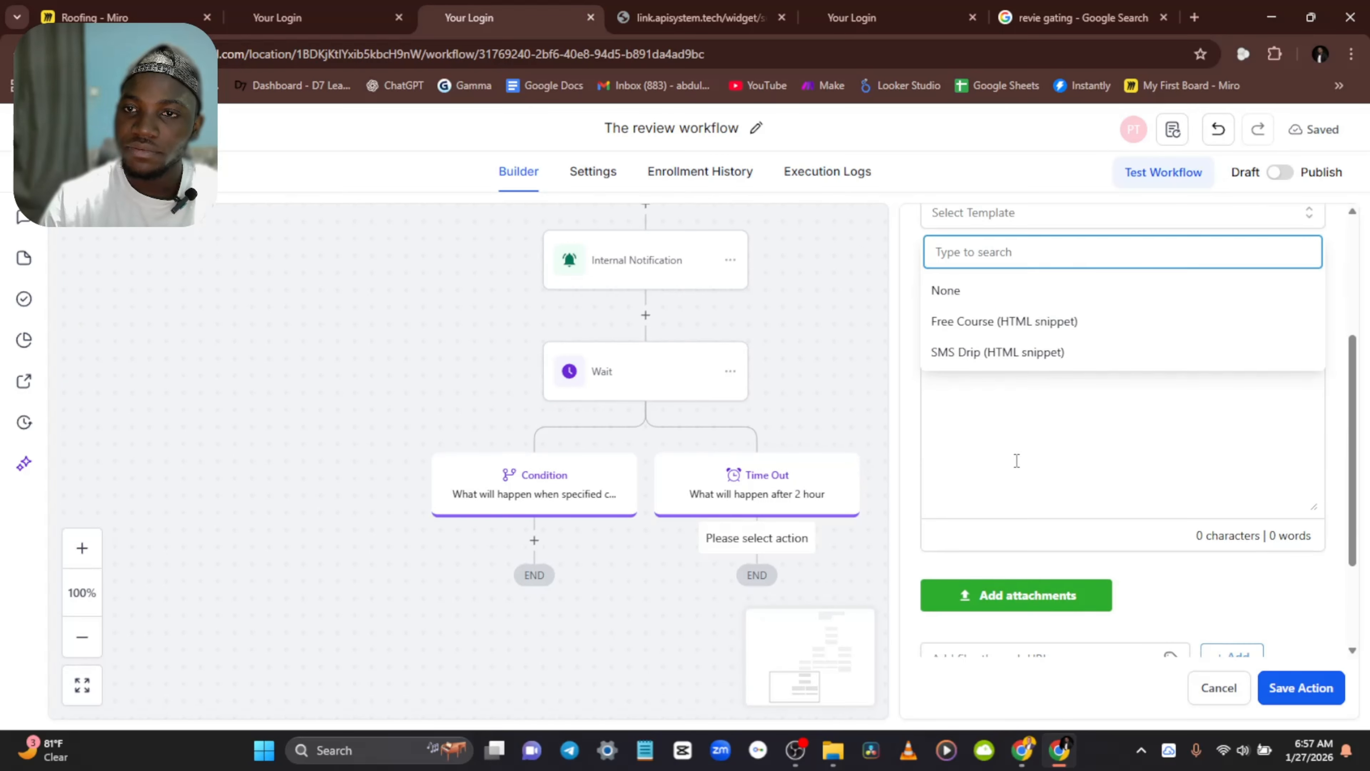
pyautogui.click(1002, 413)
# Step: Copy the full Time Out SMS message, including its trigger link, from the Review workflow into the new SMS action
pyautogui.click(324, 17)
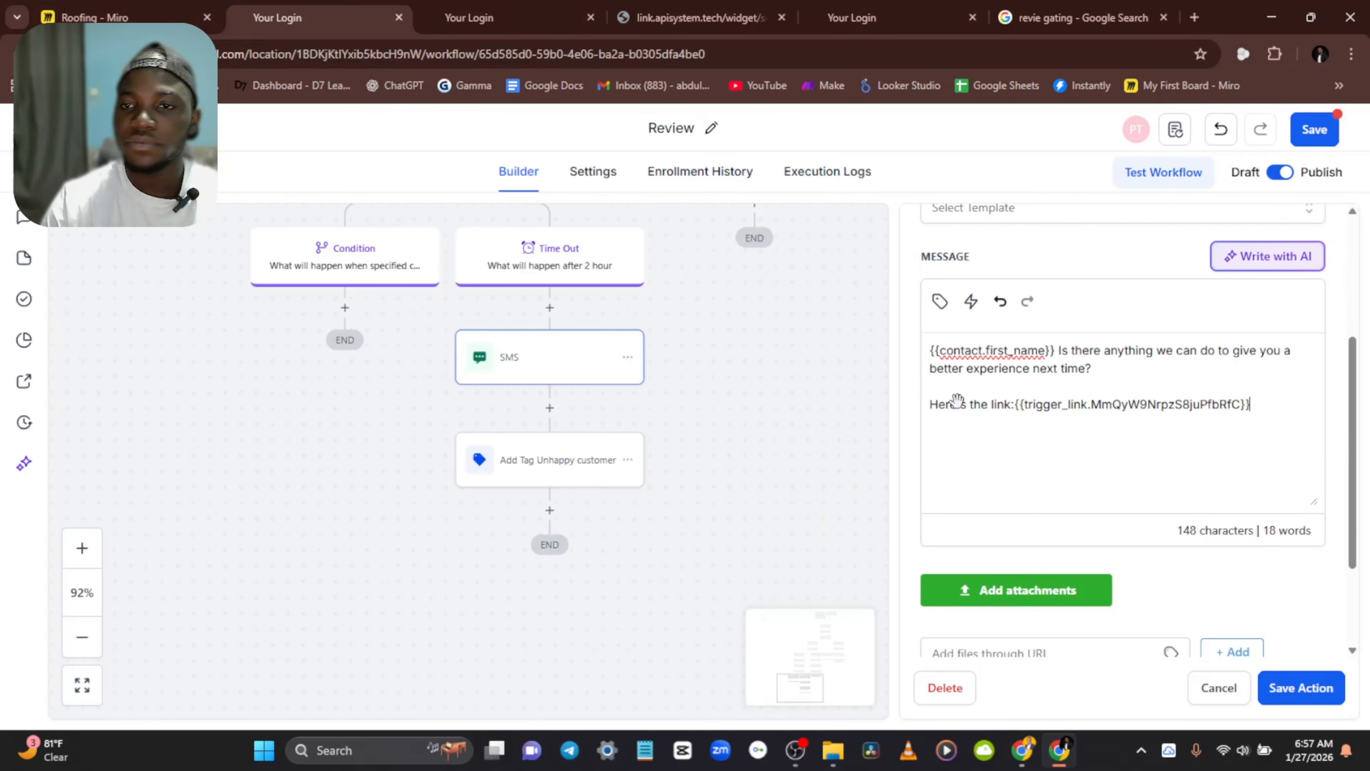
pyautogui.hotkey('ctrl', 'a')
pyautogui.hotkey('ctrl', 'c')
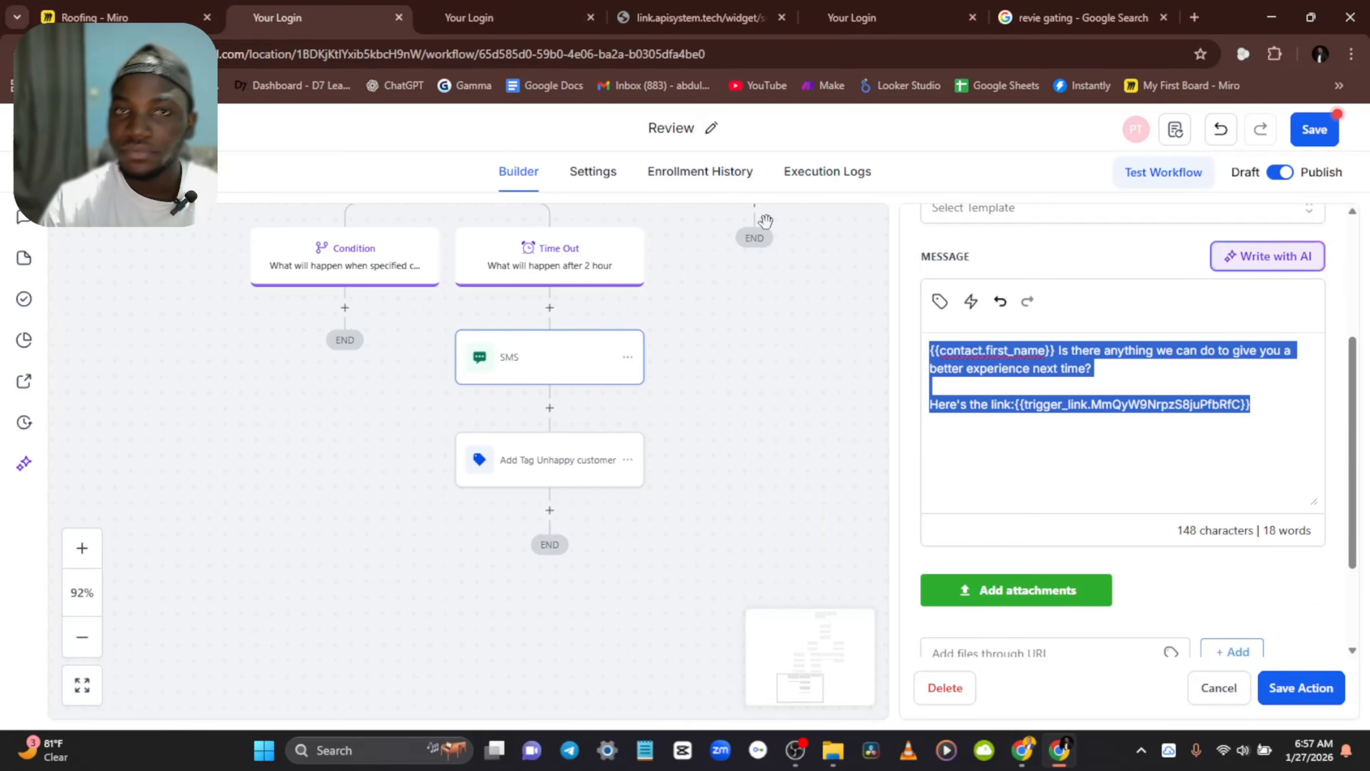
pyautogui.hotkey('ctrl', 'Tab')
pyautogui.hotkey('ctrl', 'v')
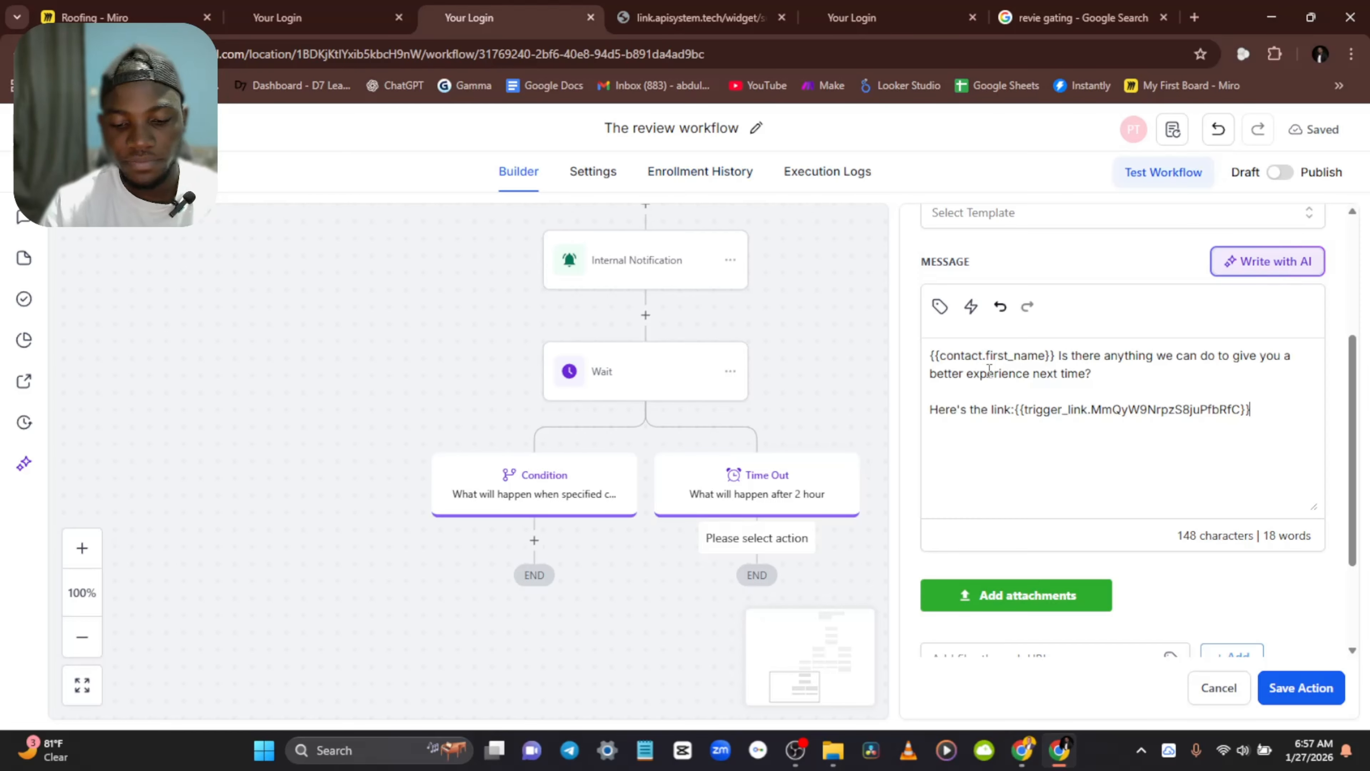
pyautogui.scroll(-3, 1188, 496)
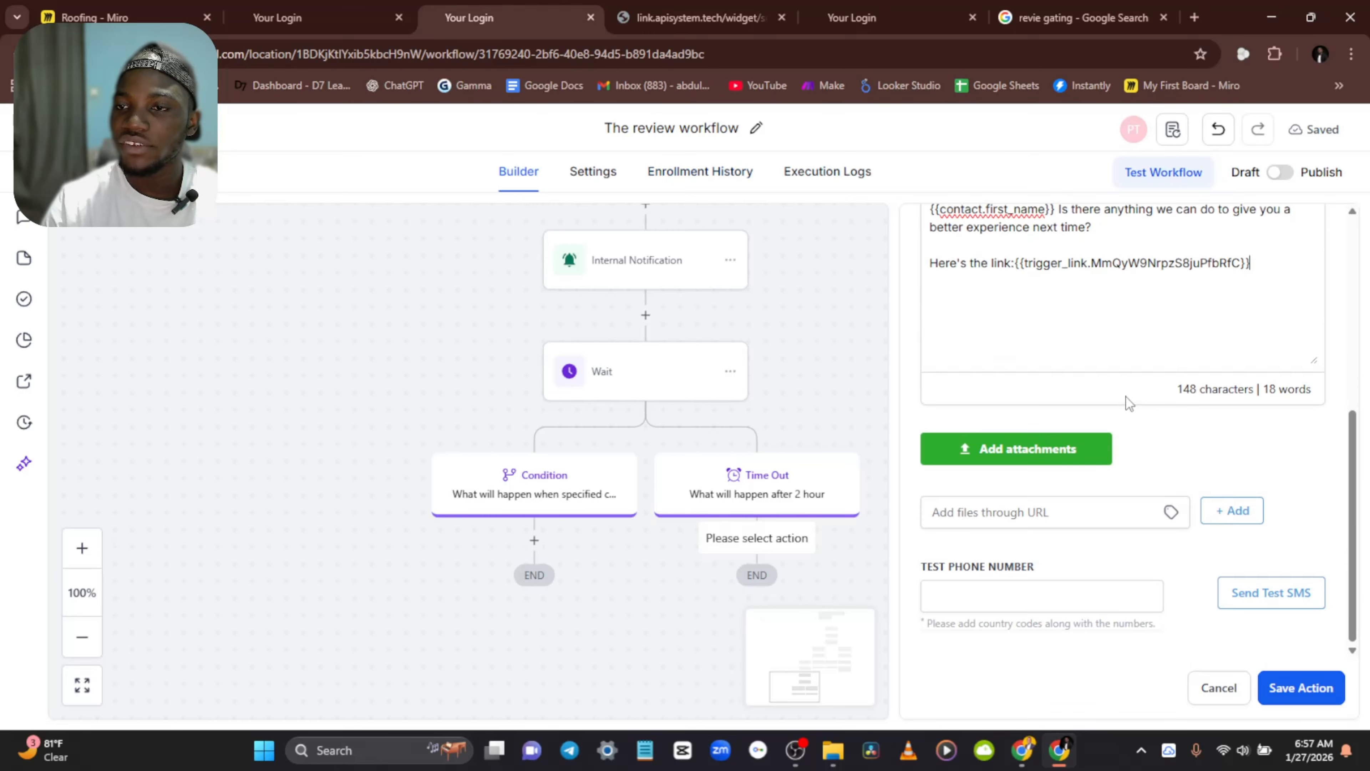
# Step: Save the new SMS action under the Wait's Time Out branch and rename it "Remedy SMS"
pyautogui.scroll(2, 1120, 344)
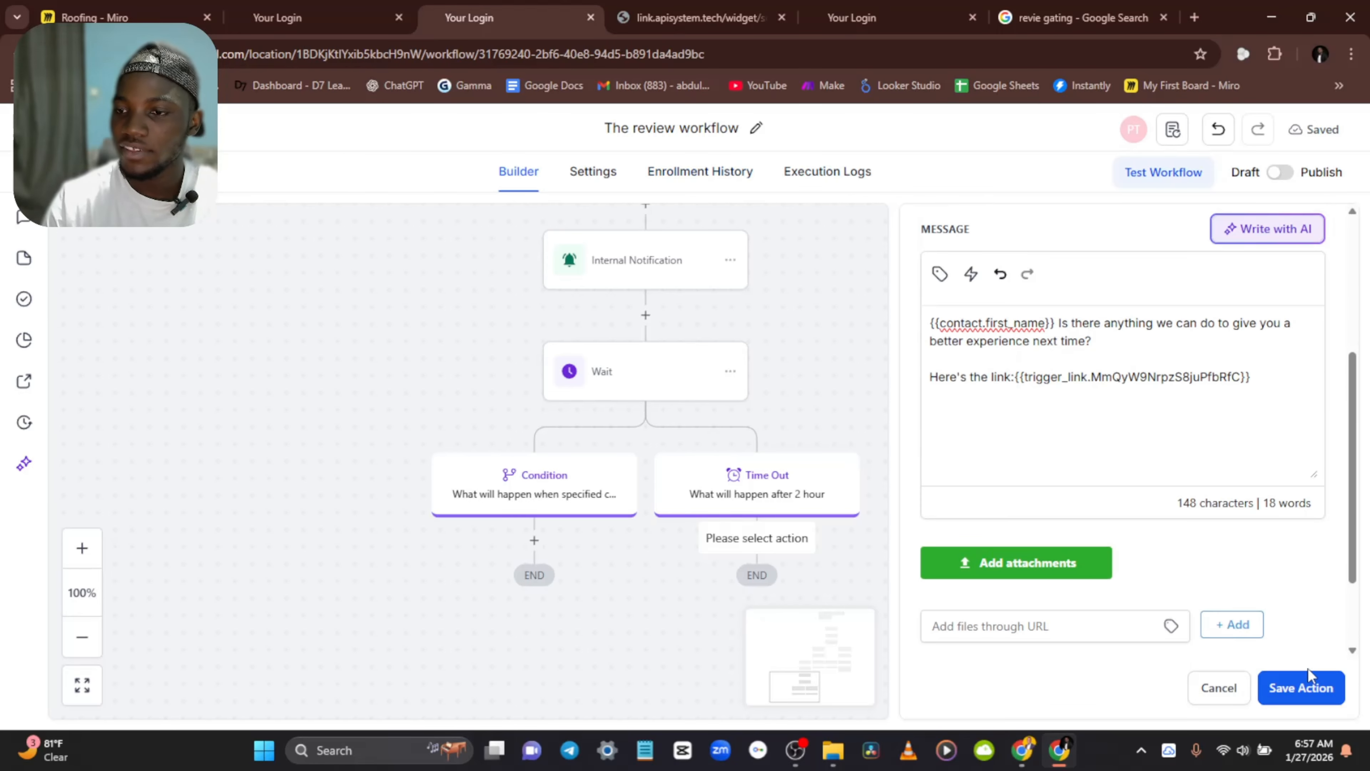
pyautogui.click(1300, 688)
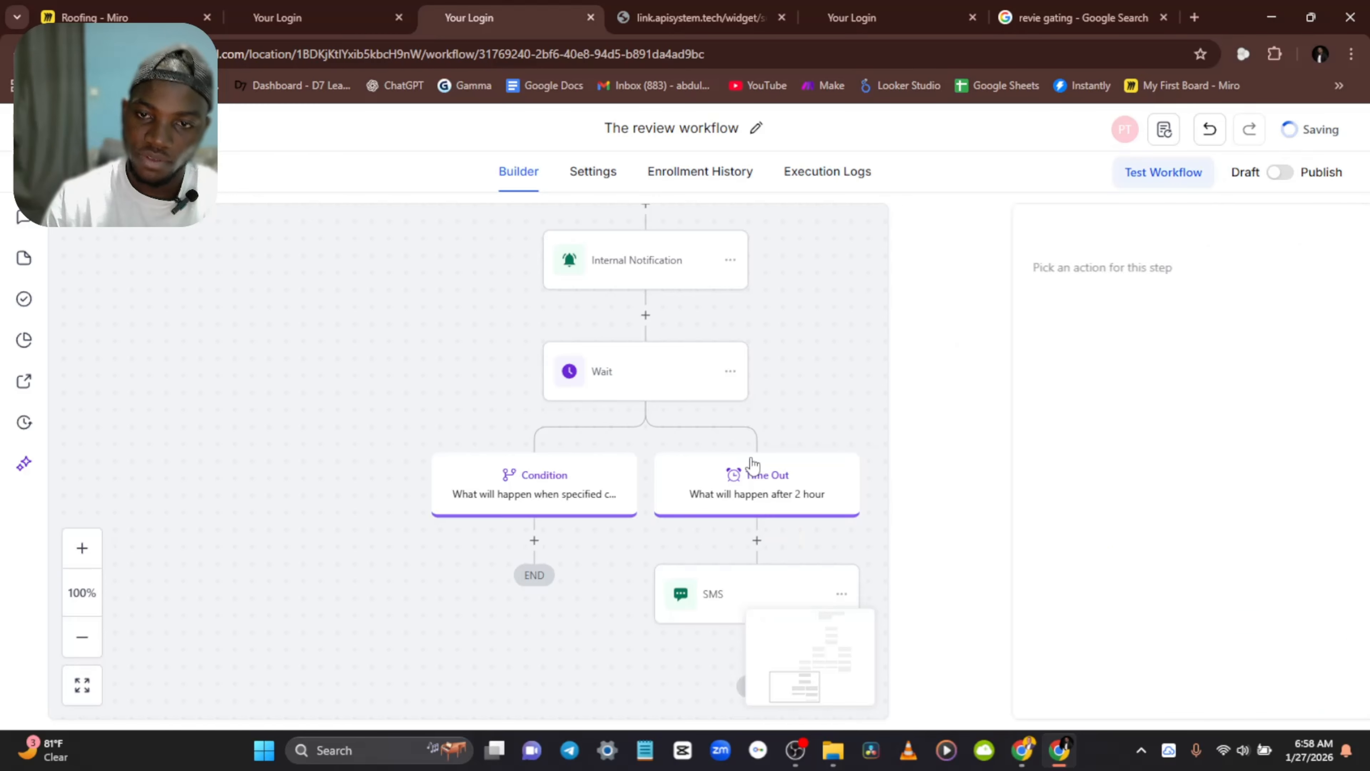
pyautogui.click(713, 479)
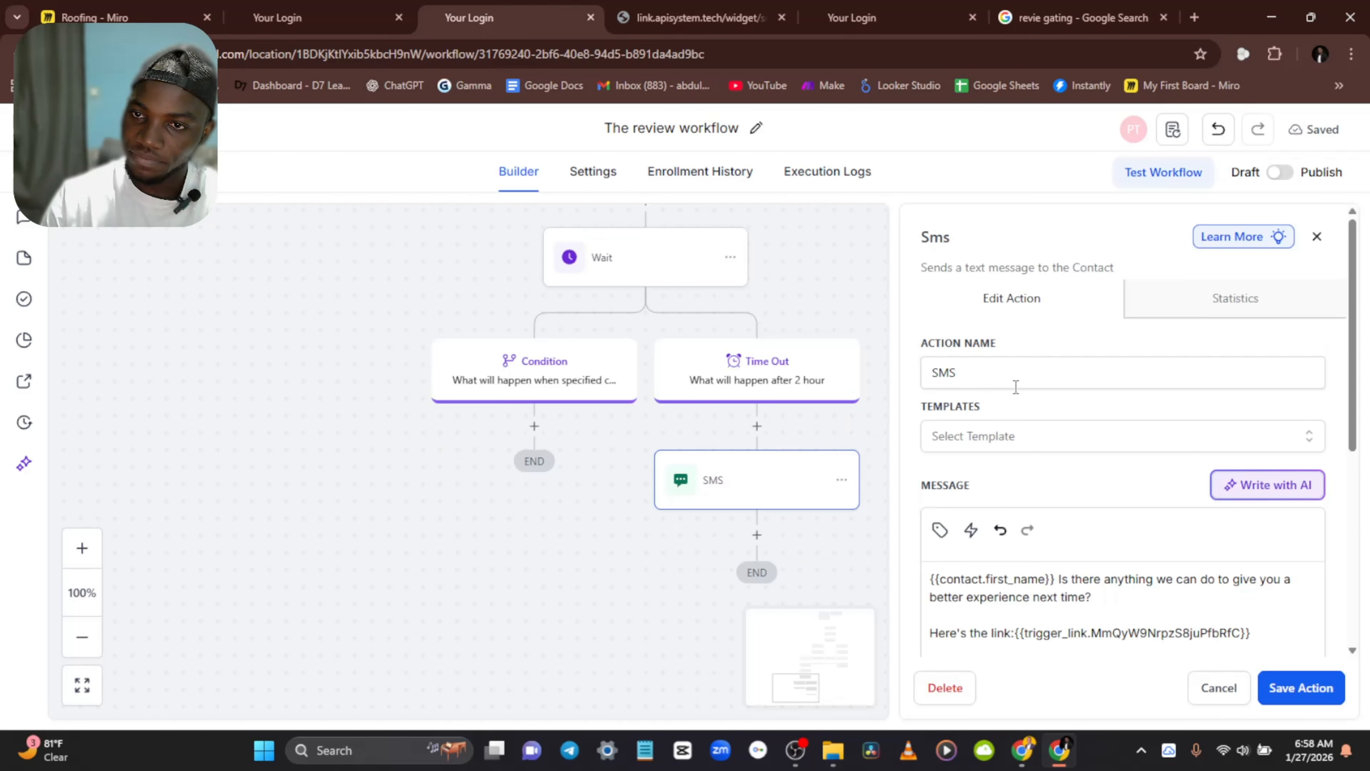
pyautogui.click(931, 370)
pyautogui.write('R')
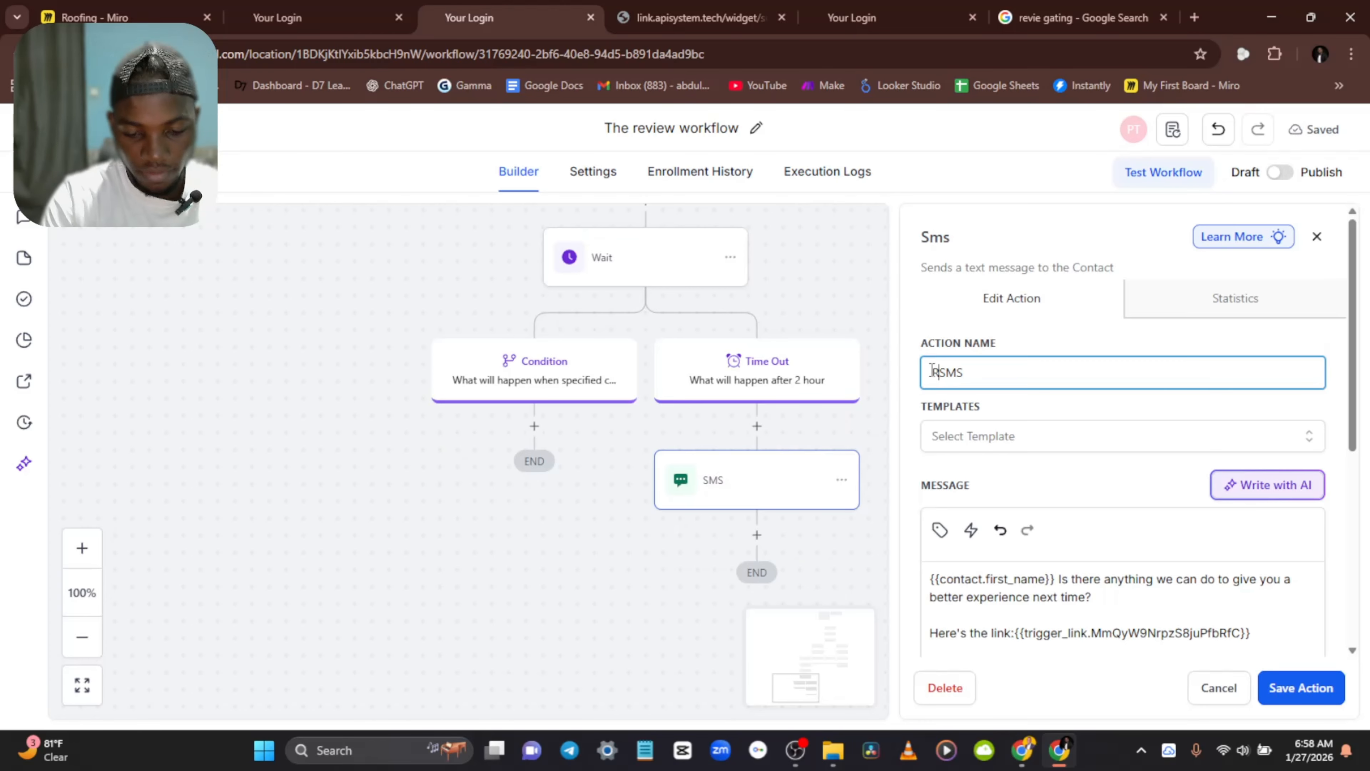
pyautogui.write('emedy')
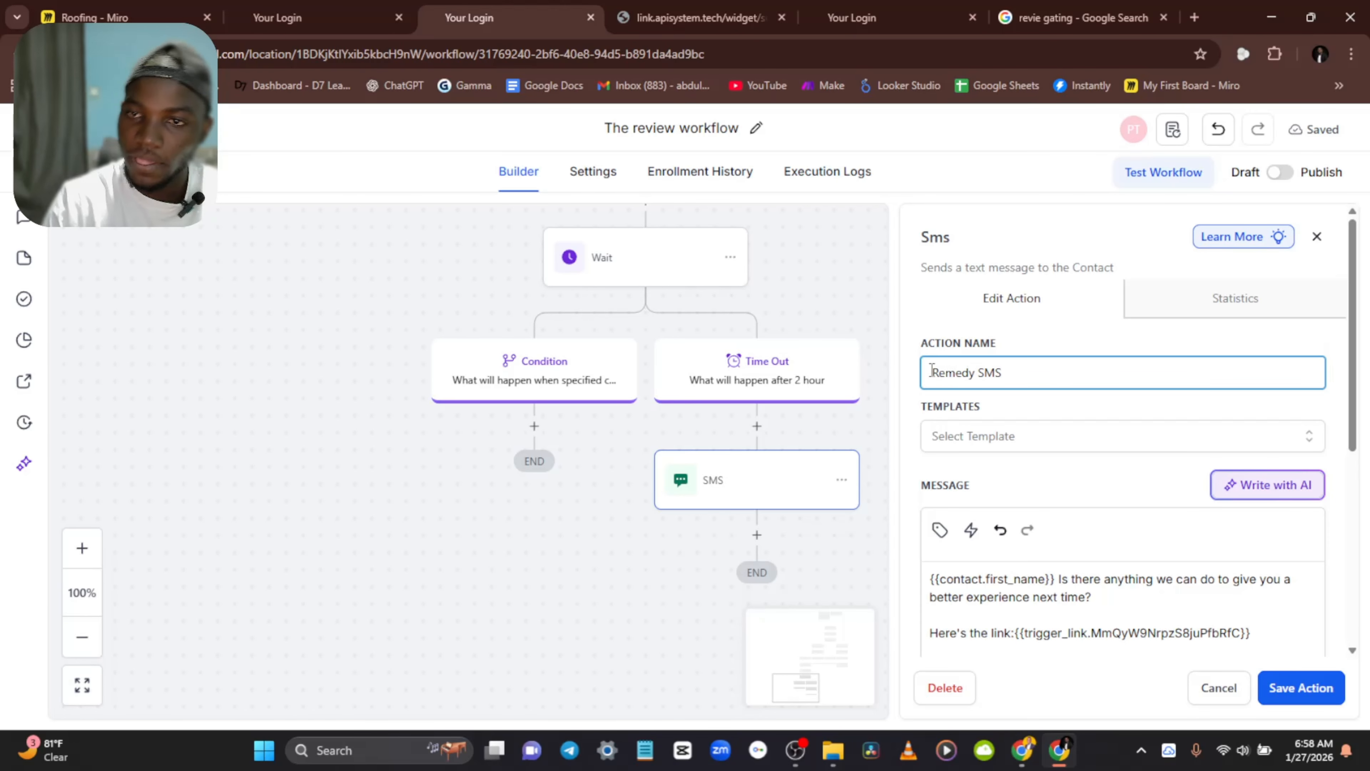
pyautogui.click(1293, 693)
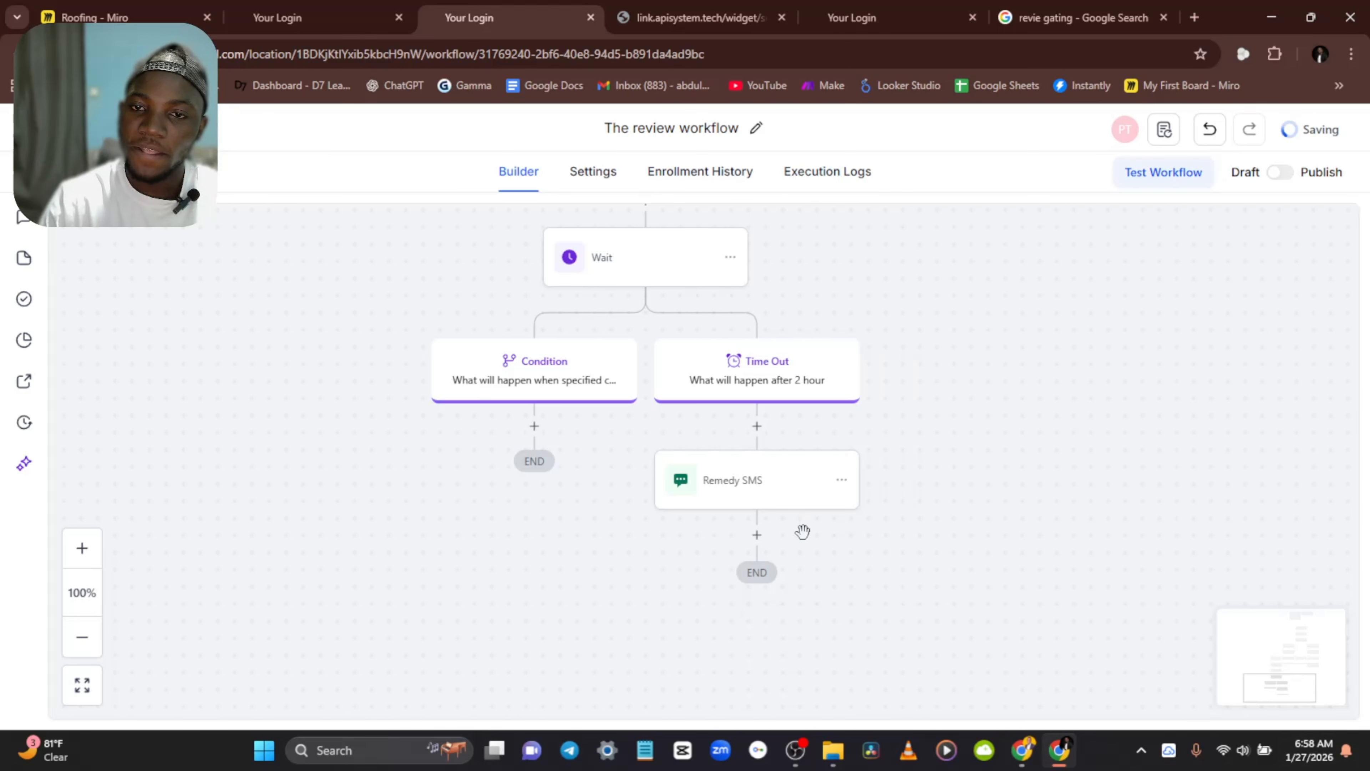
# Step: Add an Add Contact Tag action with the "unhappy customer" tag after the Remedy SMS and save it
pyautogui.click(765, 532)
pyautogui.scroll(-6, 1041, 503)
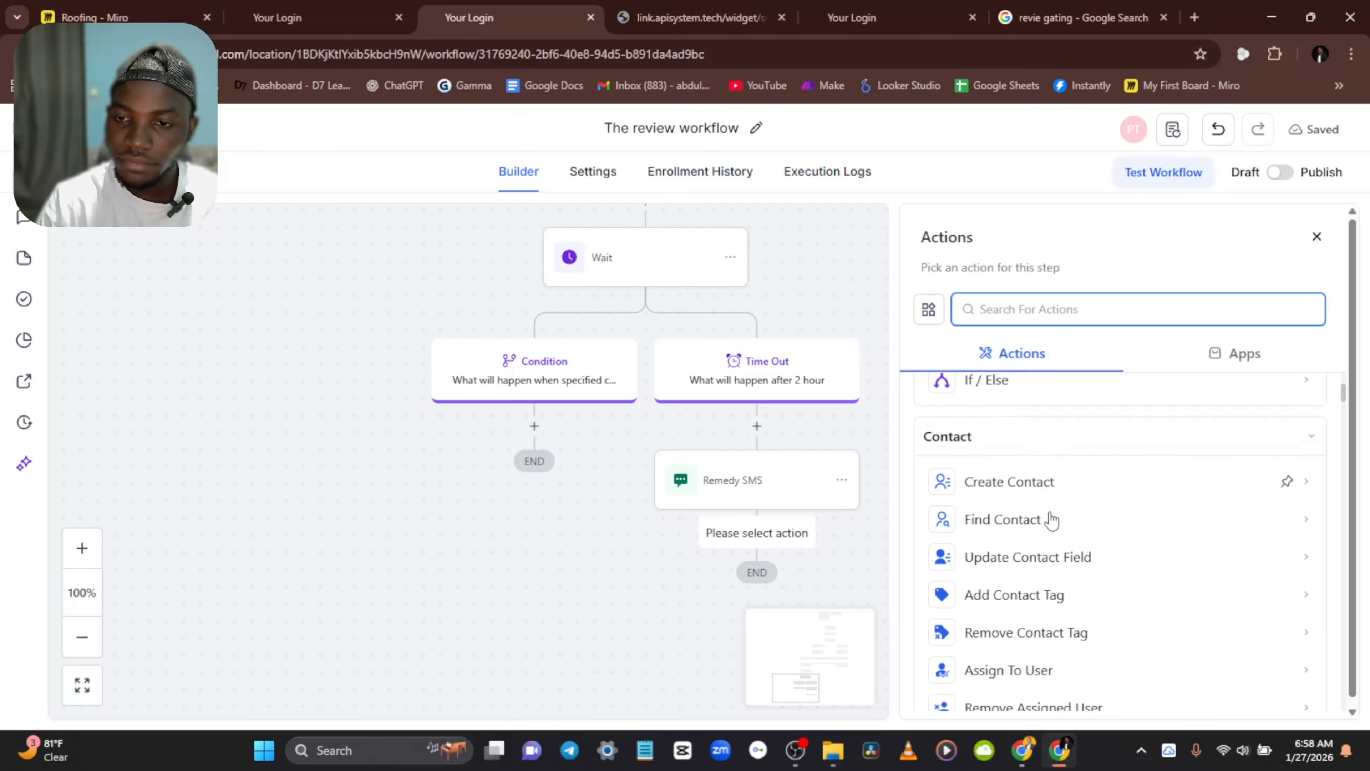
pyautogui.click(1017, 475)
pyautogui.click(989, 416)
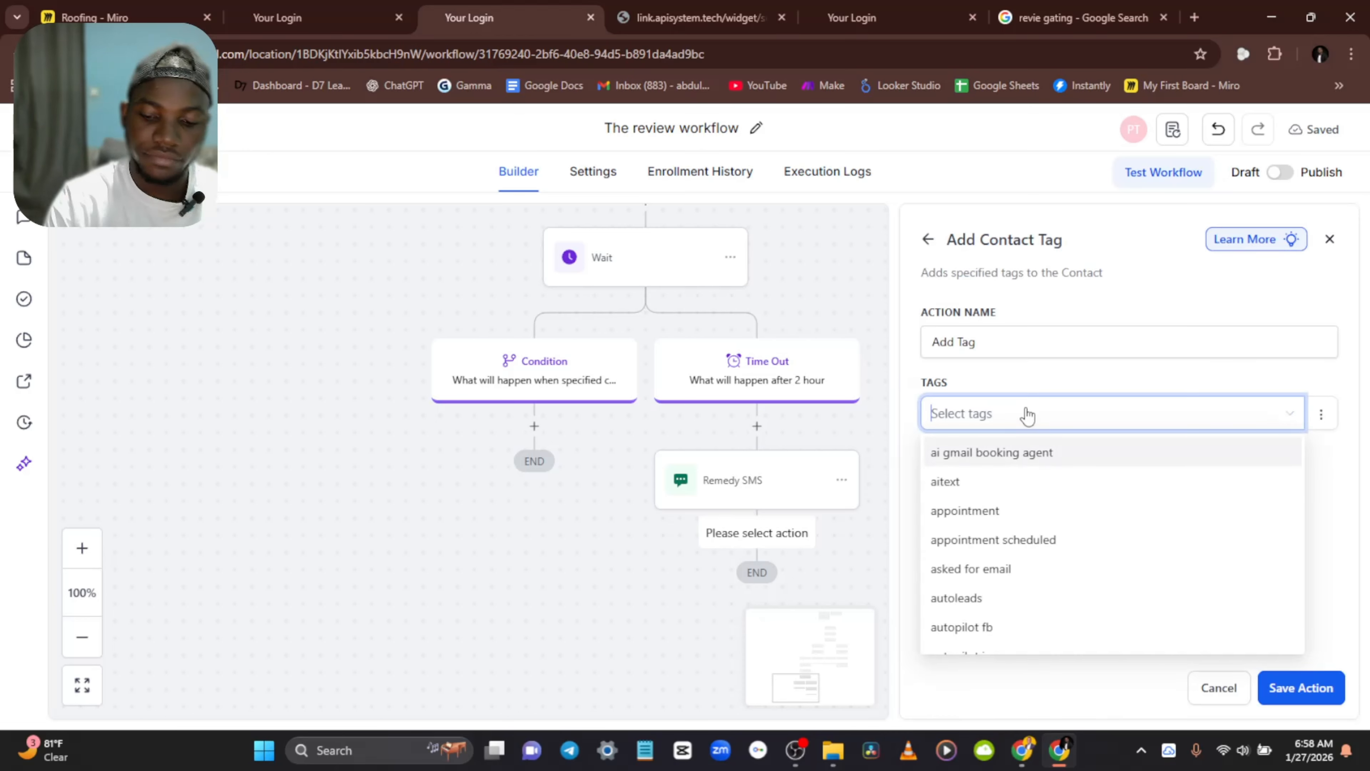
pyautogui.write('unha')
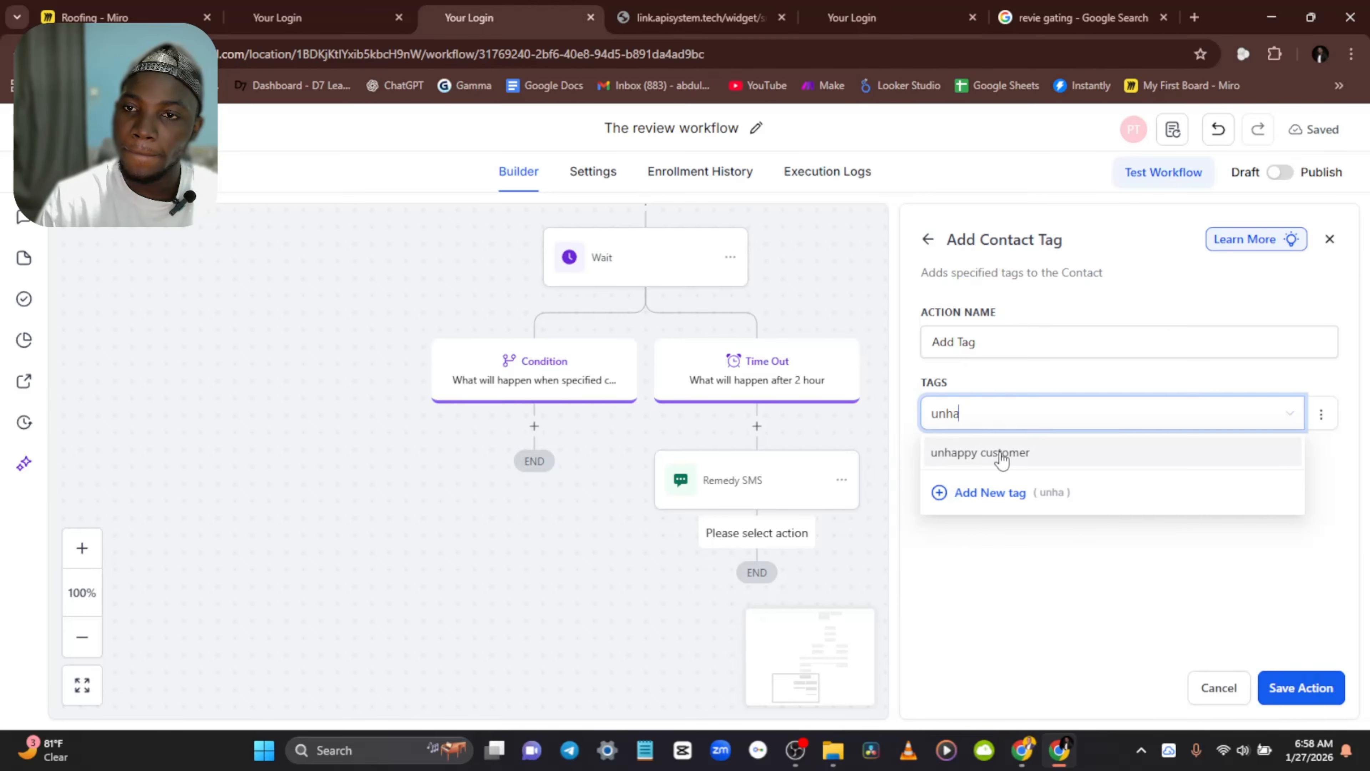
pyautogui.click(1002, 453)
pyautogui.click(1300, 687)
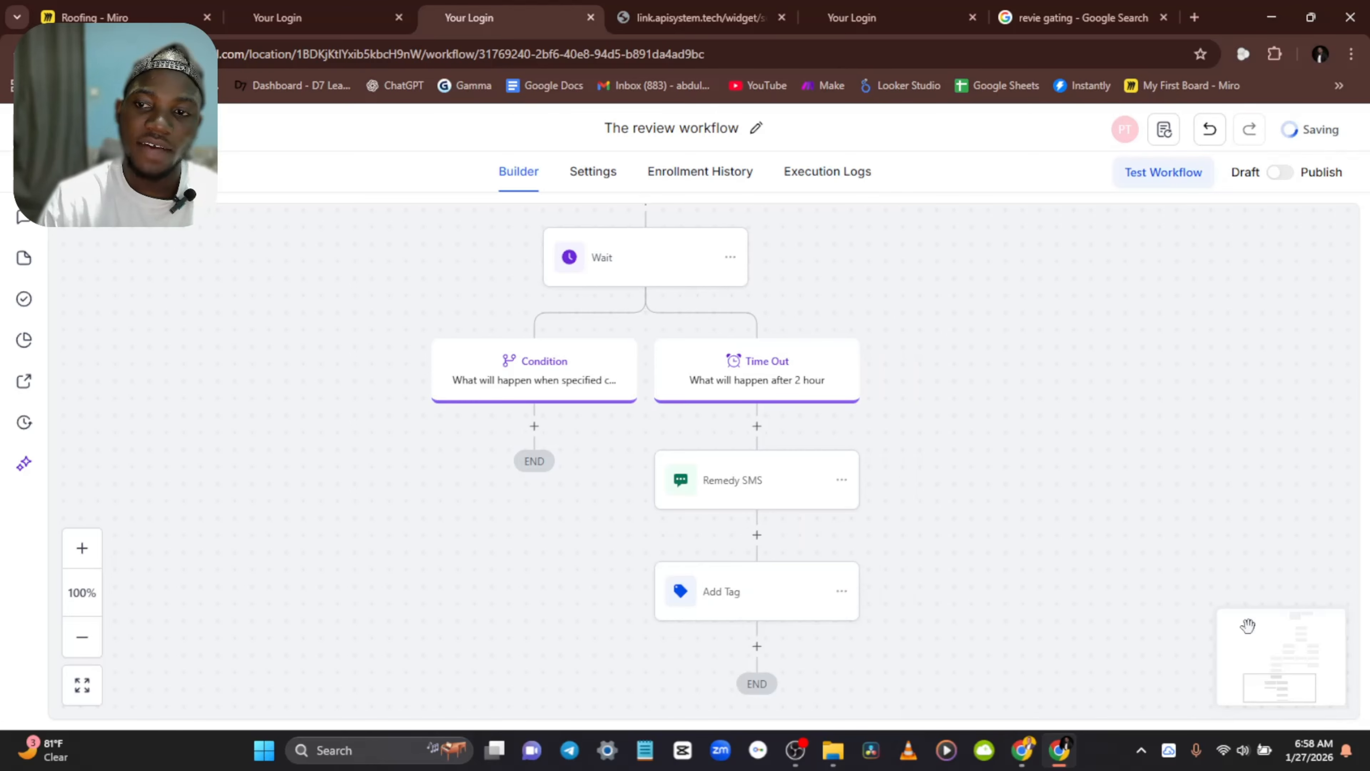
# Step: Add a Go To action under the Condition branch of the Wait in the 1-4 path, targeting the Review Request SMS
pyautogui.moveTo(594, 557); pyautogui.dragTo(462, 661)
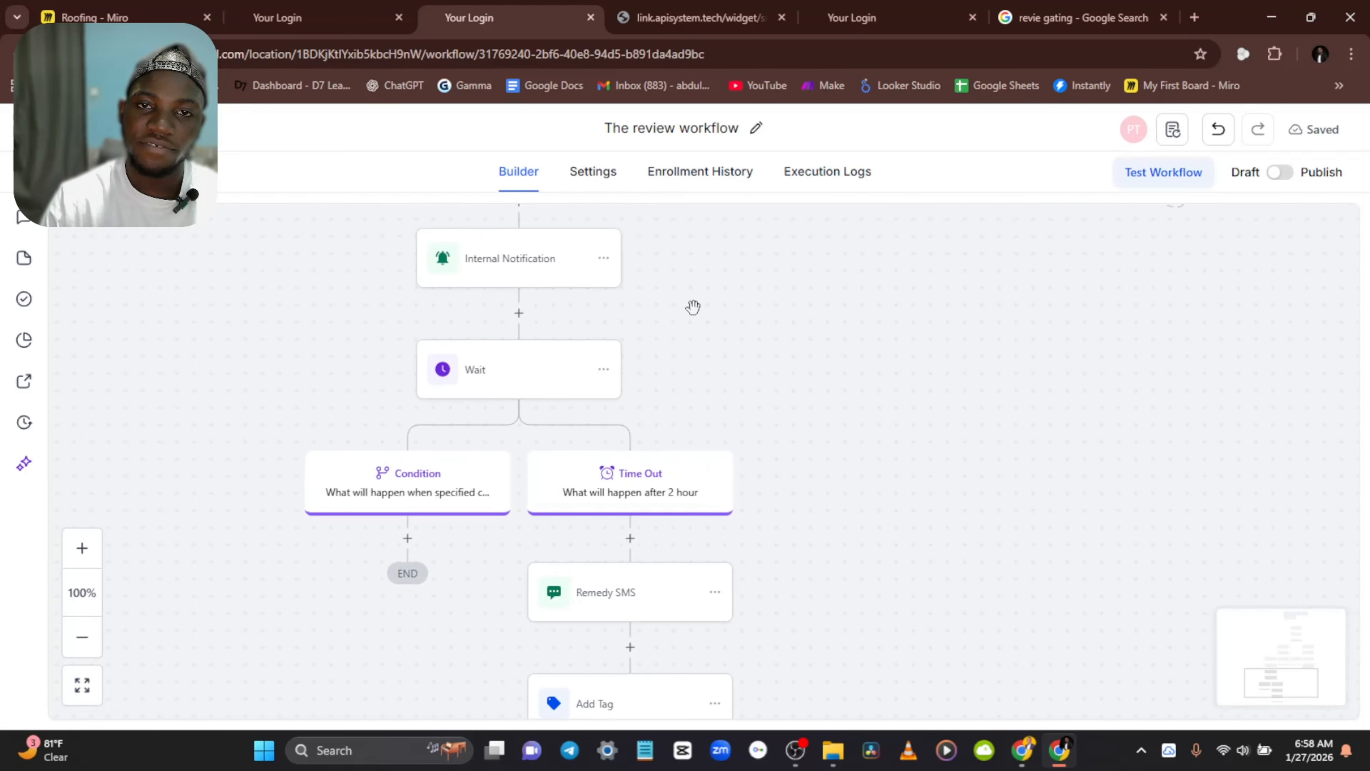
pyautogui.scroll(-4, 688, 351)
pyautogui.scroll(4, 572, 382)
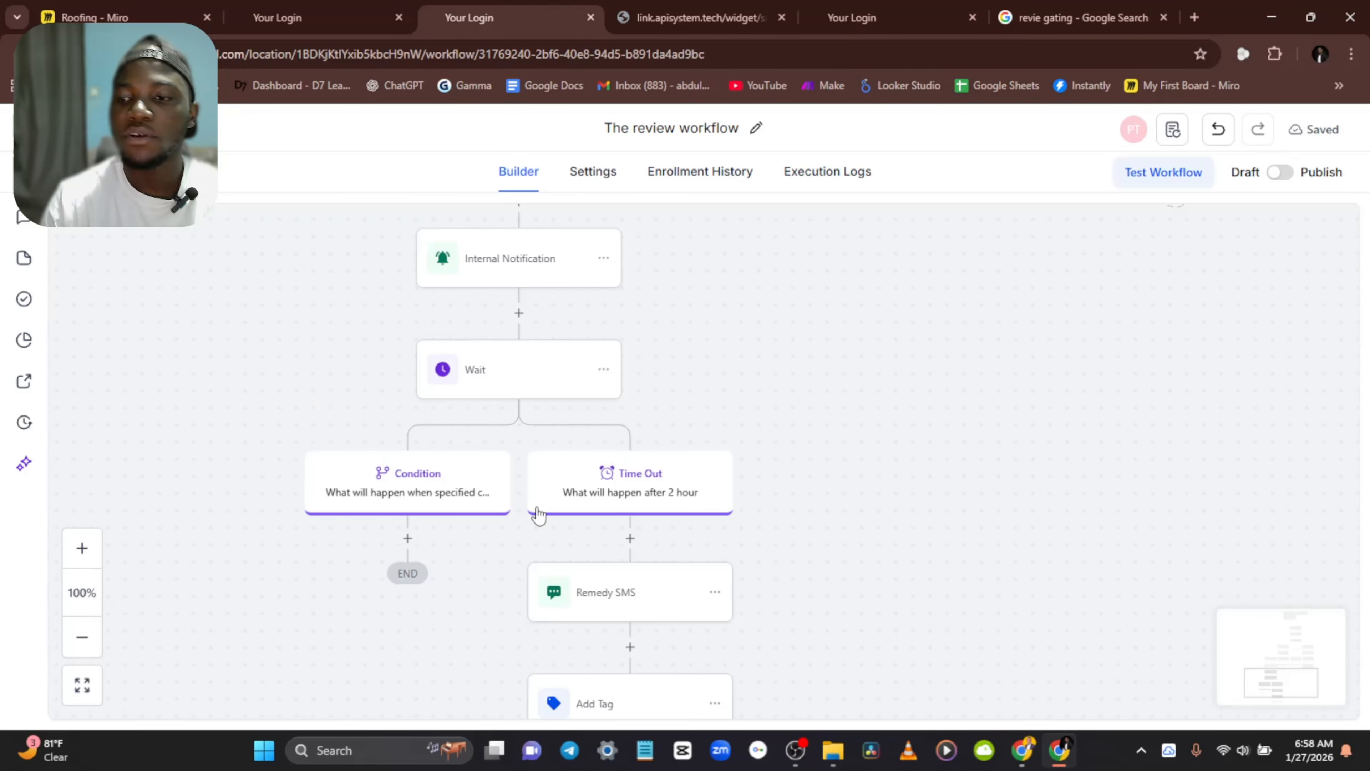
pyautogui.scroll(-2, 559, 515)
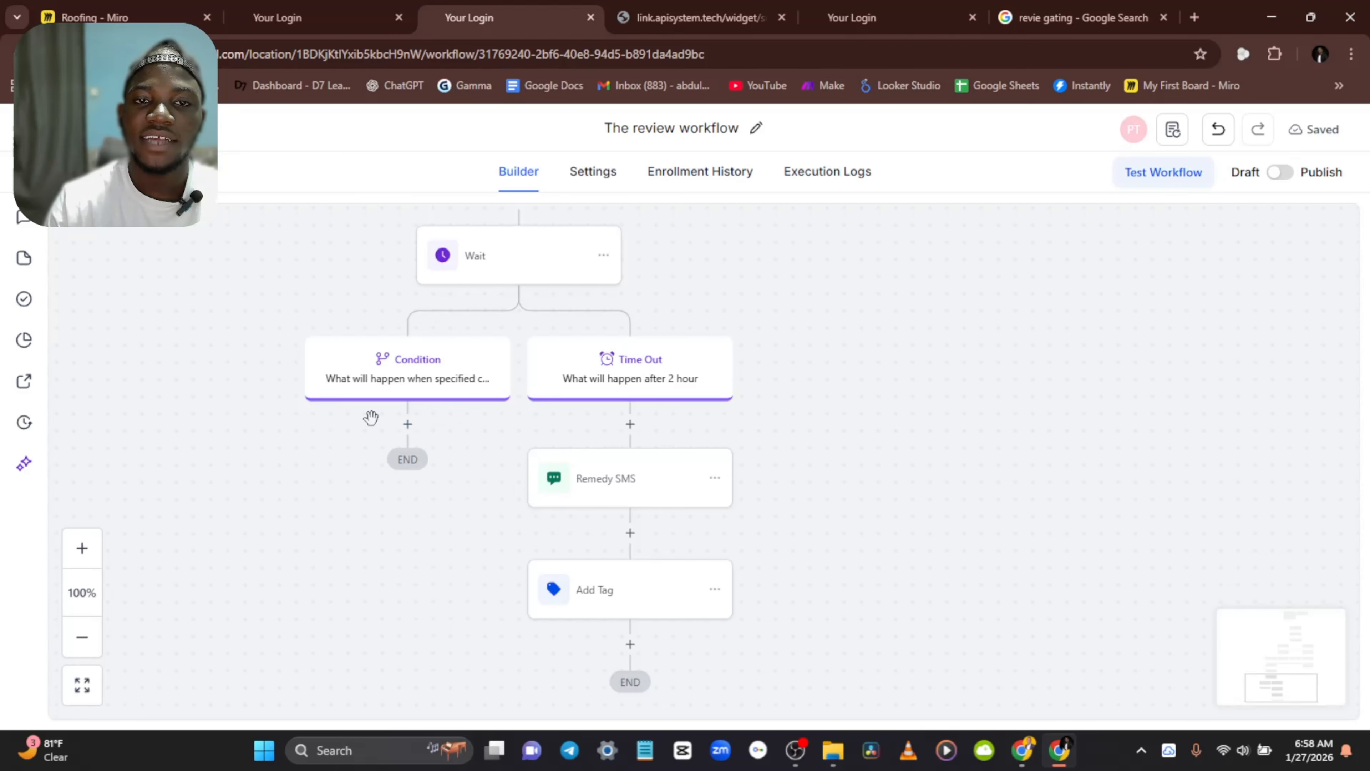
pyautogui.click(407, 423)
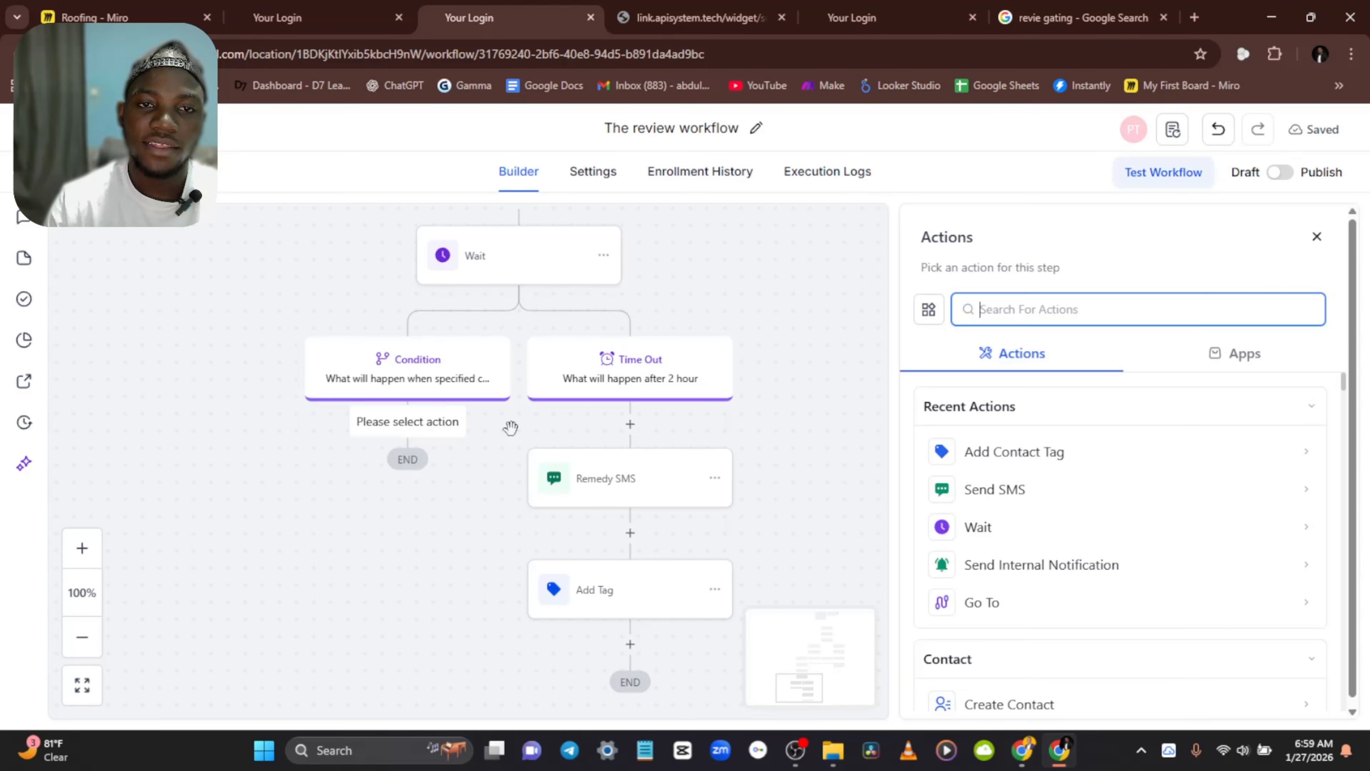
pyautogui.click(1002, 611)
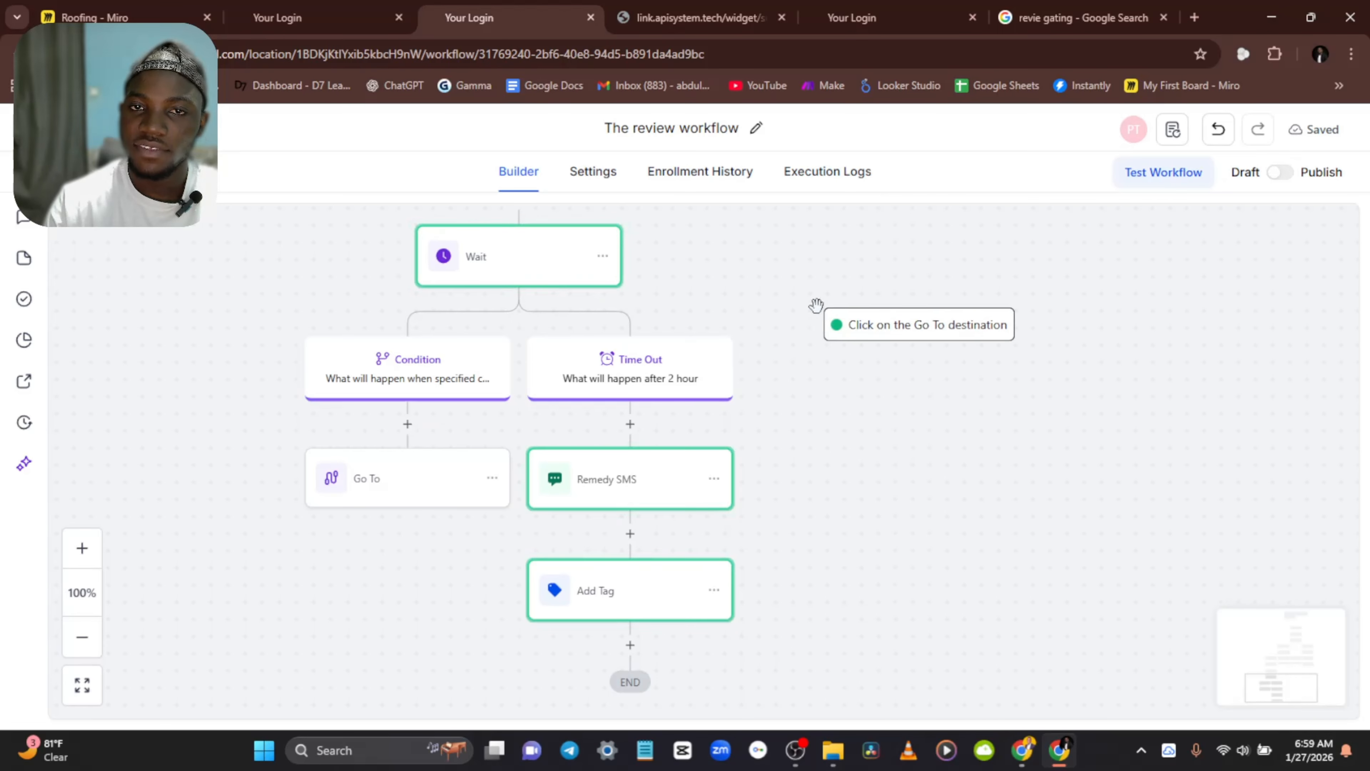
pyautogui.rightClick(778, 522)
pyautogui.moveTo(717, 296); pyautogui.dragTo(645, 564)
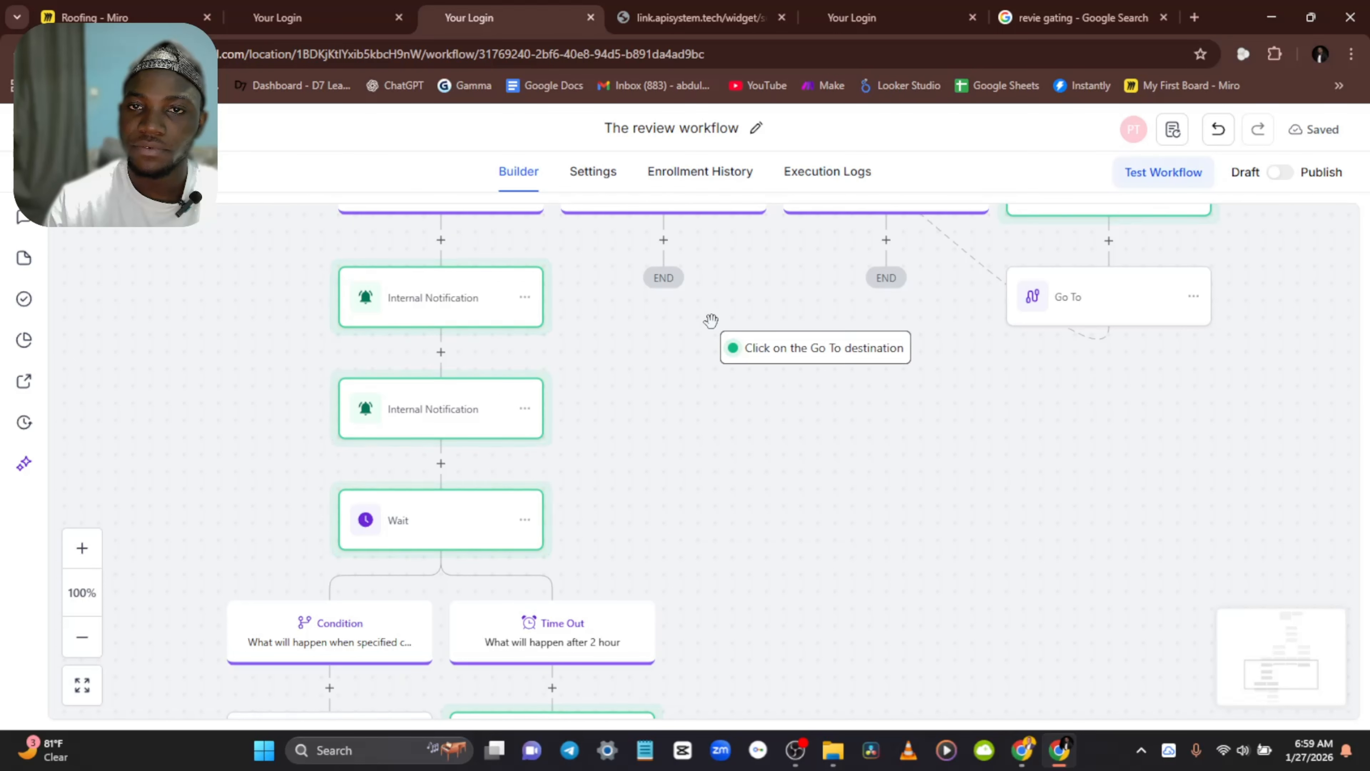
pyautogui.moveTo(710, 323); pyautogui.dragTo(682, 527)
pyautogui.moveTo(987, 355); pyautogui.dragTo(967, 394)
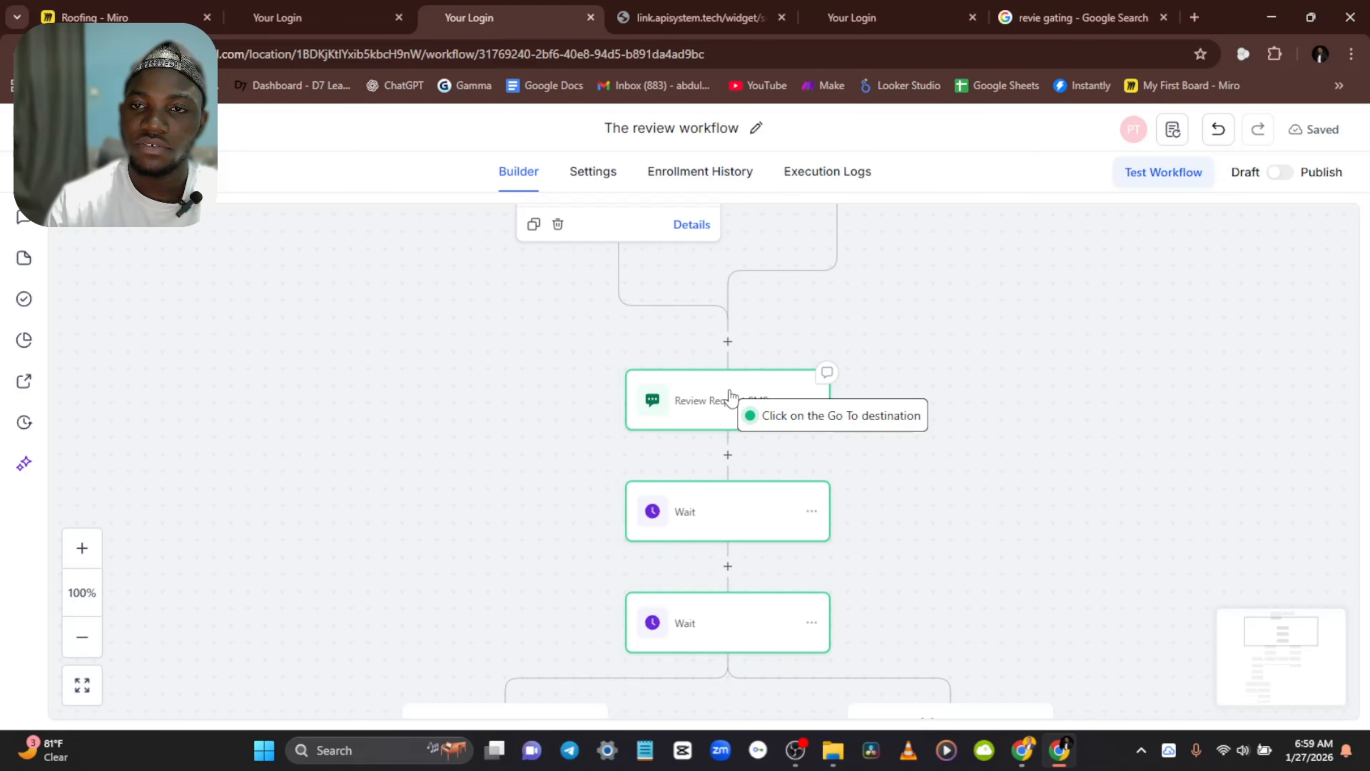
pyautogui.click(790, 413)
# Step: Examine the Review Request SMS message, close it, and look over the branches and the Go To connection further down
pyautogui.click(728, 401)
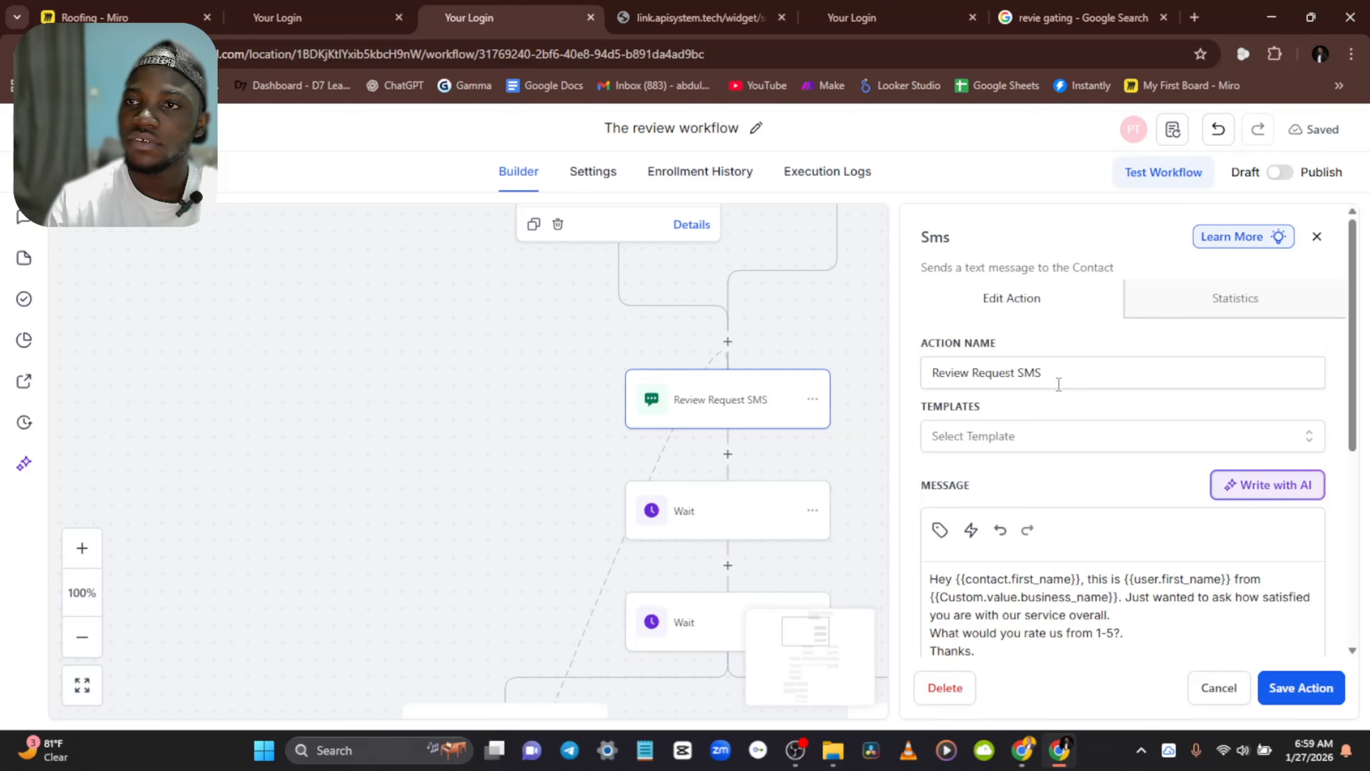
pyautogui.scroll(-3, 1062, 498)
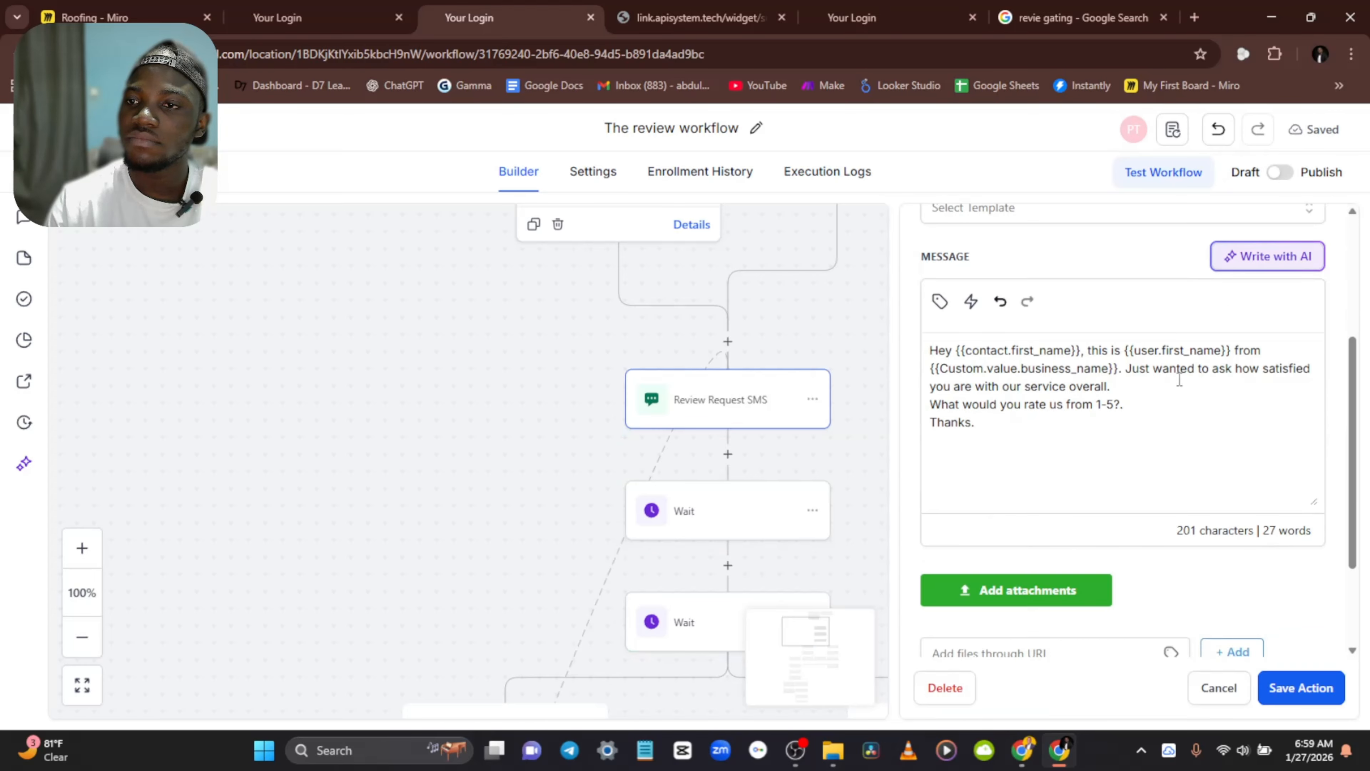
pyautogui.scroll(-2, 1090, 407)
pyautogui.scroll(-8, 701, 428)
pyautogui.click(648, 379)
pyautogui.scroll(-1, 586, 482)
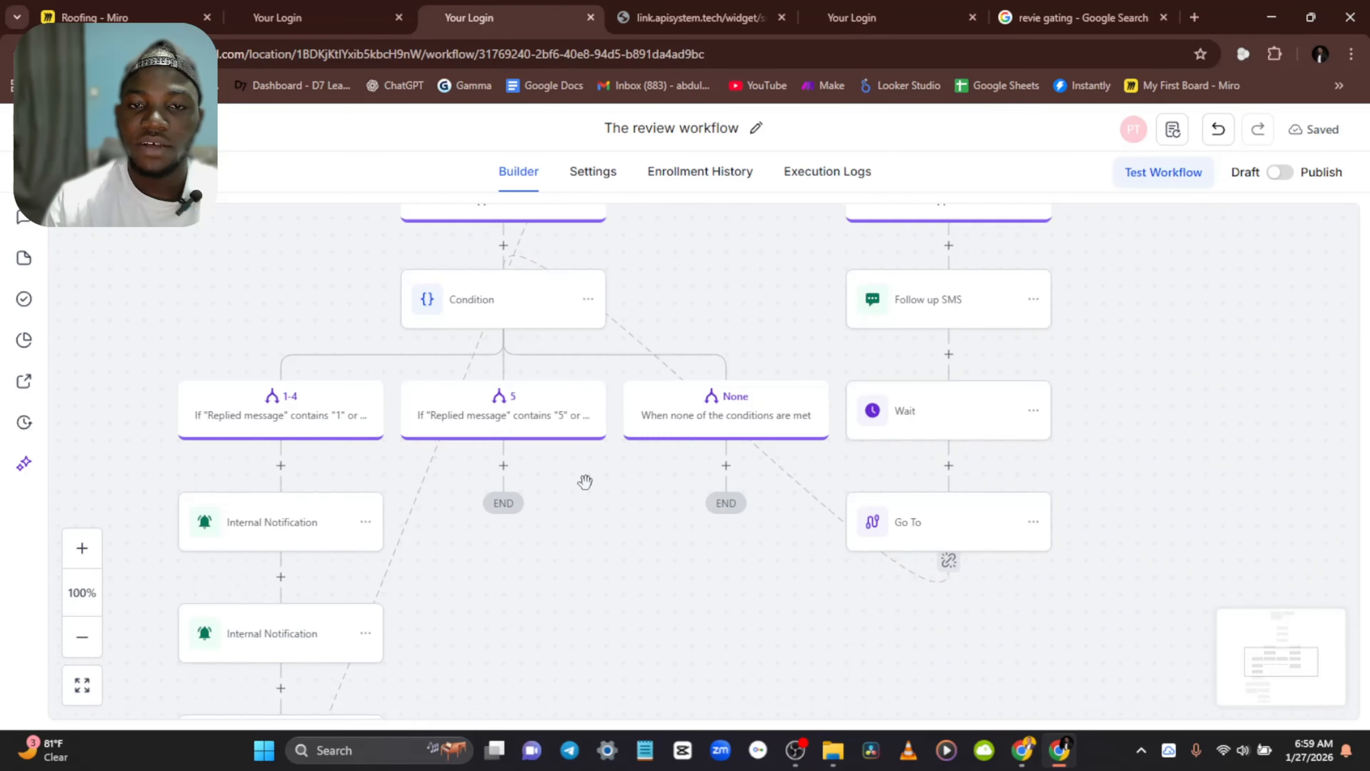
pyautogui.scroll(-5, 585, 482)
pyautogui.scroll(-2, 572, 380)
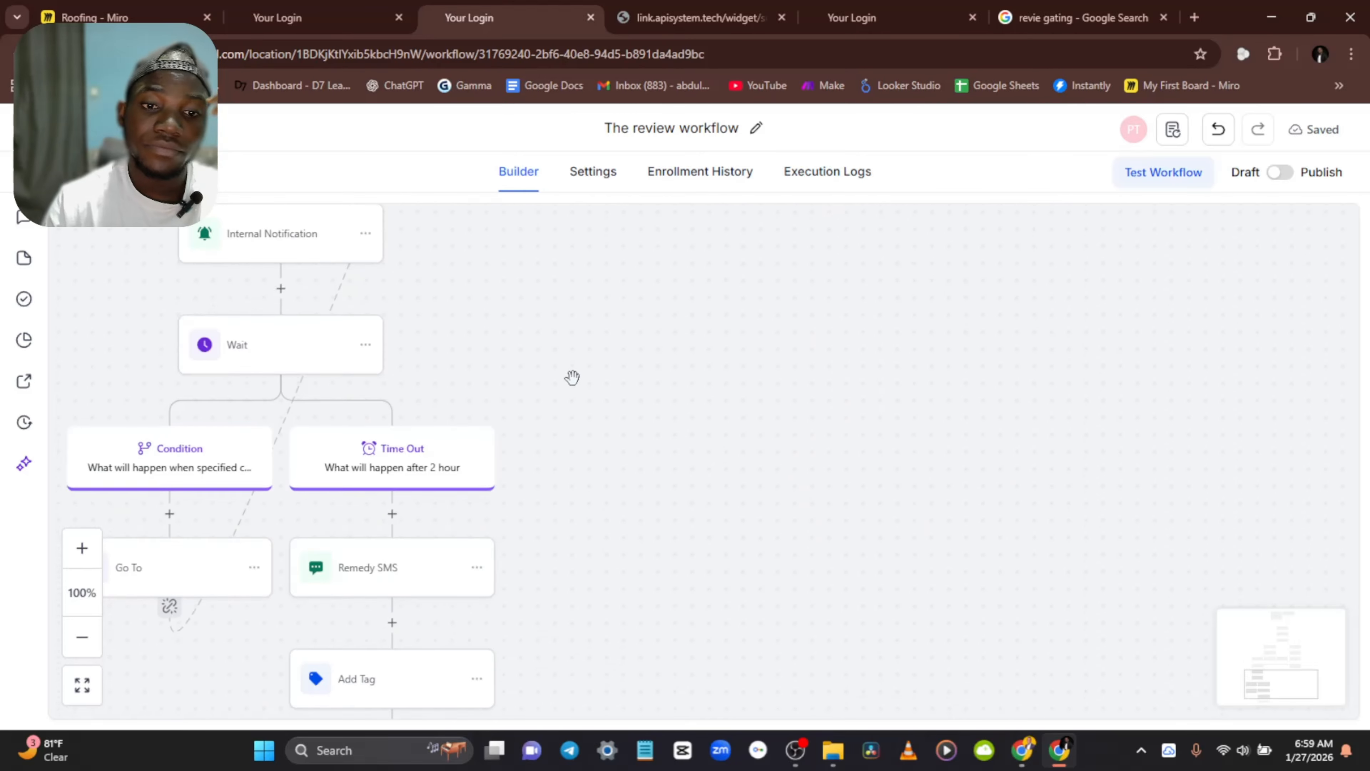
pyautogui.scroll(5, 569, 361)
# Step: Check the original Review workflow's Time Out branch, and check which tag the new workflow's Add Tag action applies
pyautogui.click(348, 14)
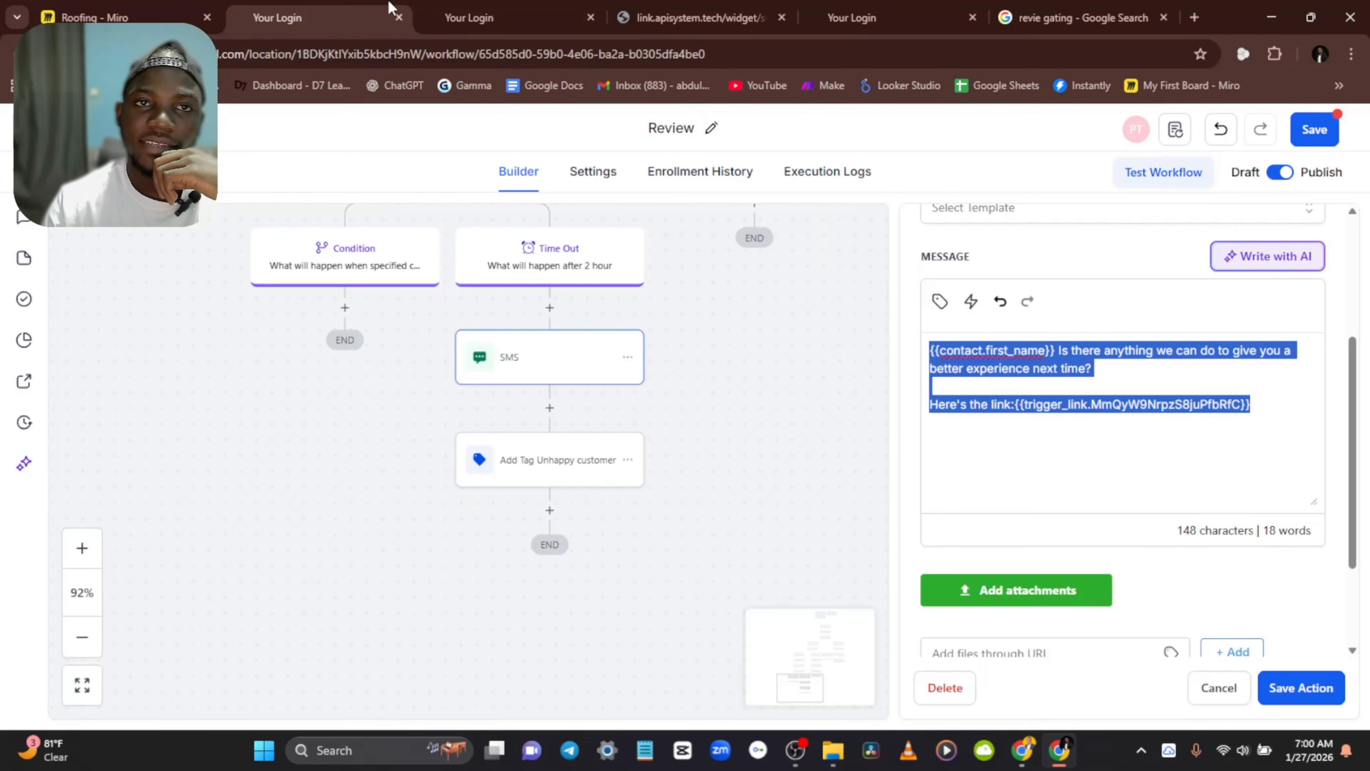
pyautogui.hotkey('ctrl', 'Tab')
pyautogui.scroll(-6, 433, 446)
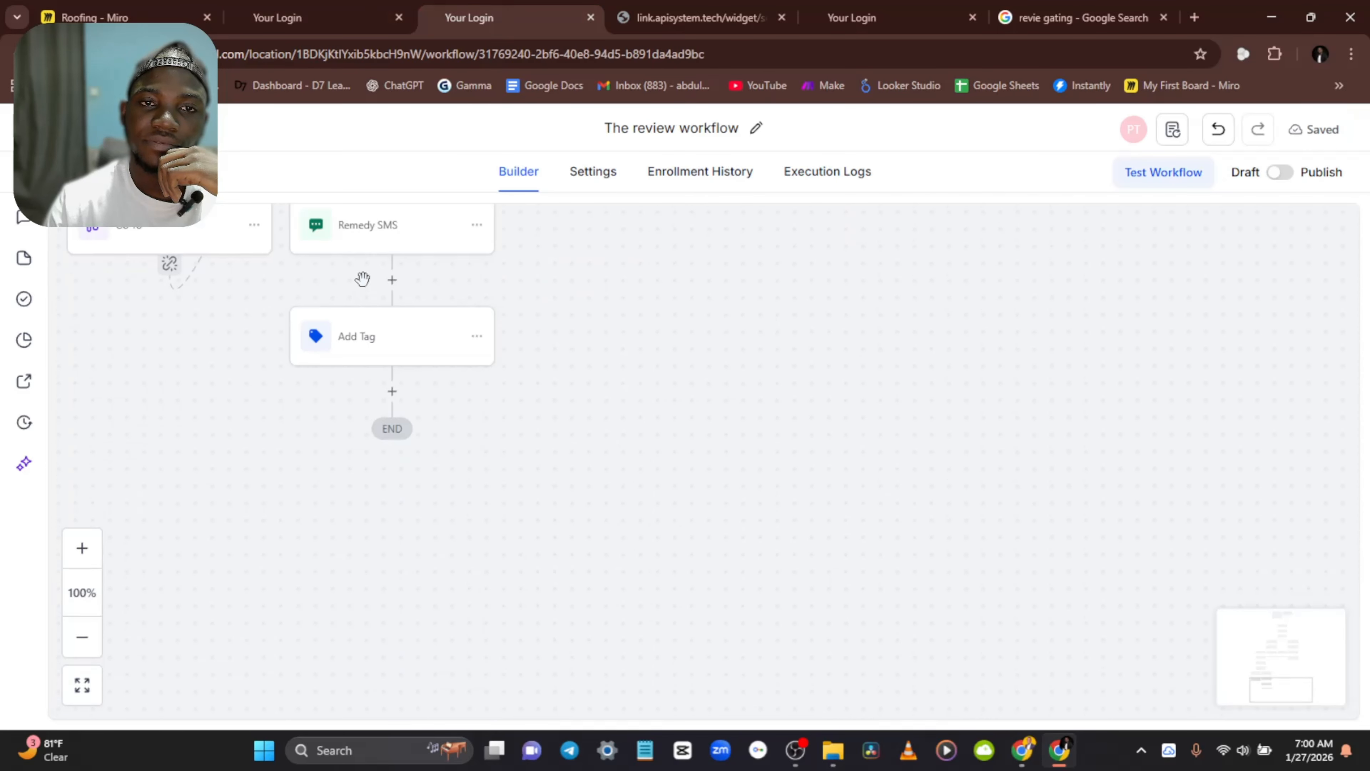
pyautogui.click(380, 354)
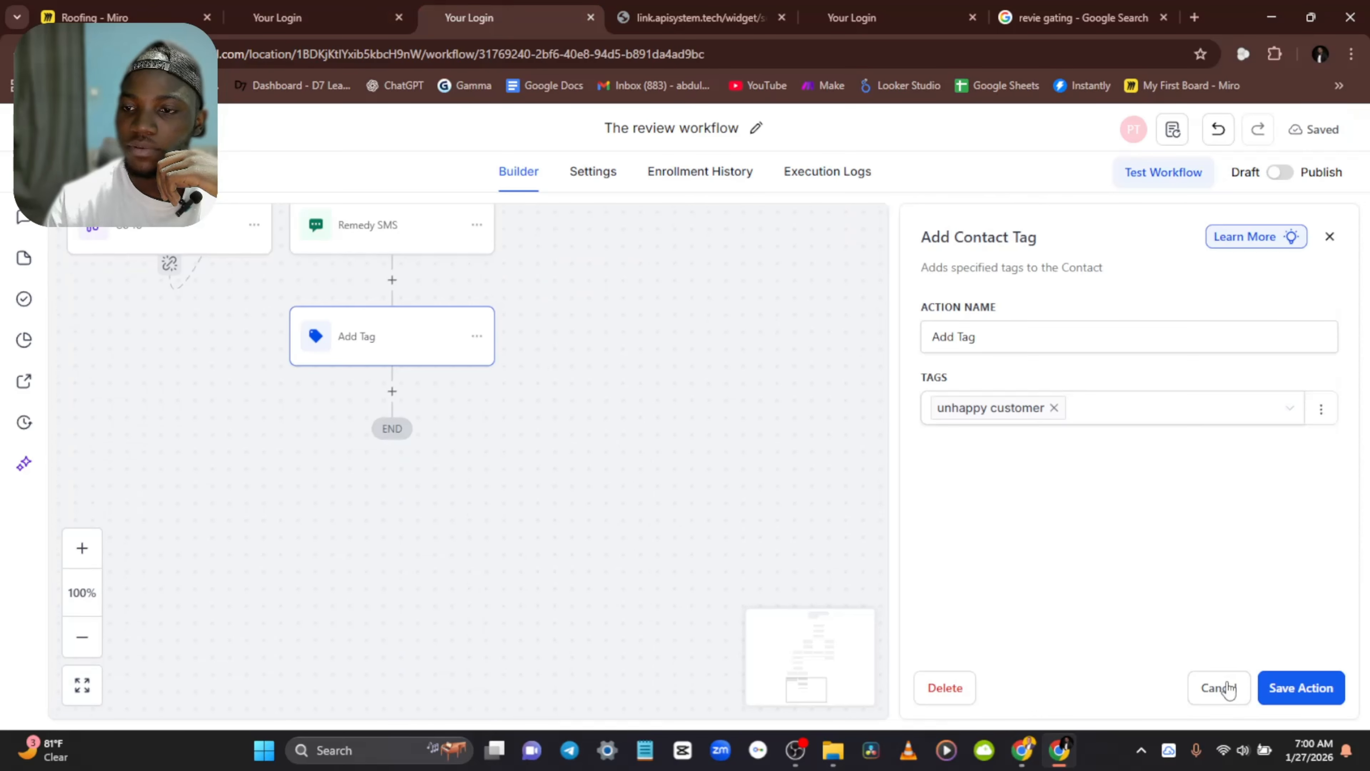
pyautogui.click(1219, 688)
# Step: Open the action picker for a new action under the 5 branch of the rating Condition
pyautogui.scroll(8, 603, 309)
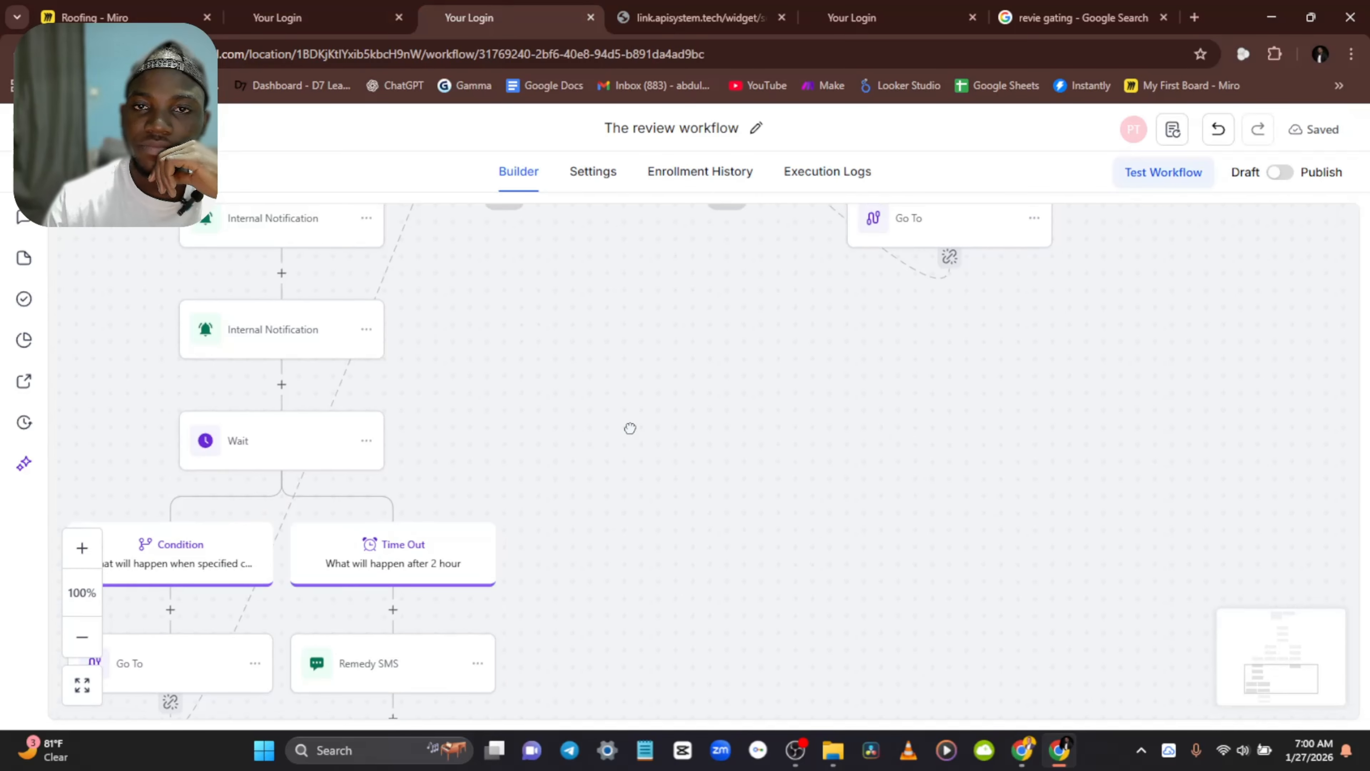
pyautogui.scroll(4, 630, 428)
pyautogui.hscroll(3, 630, 428)
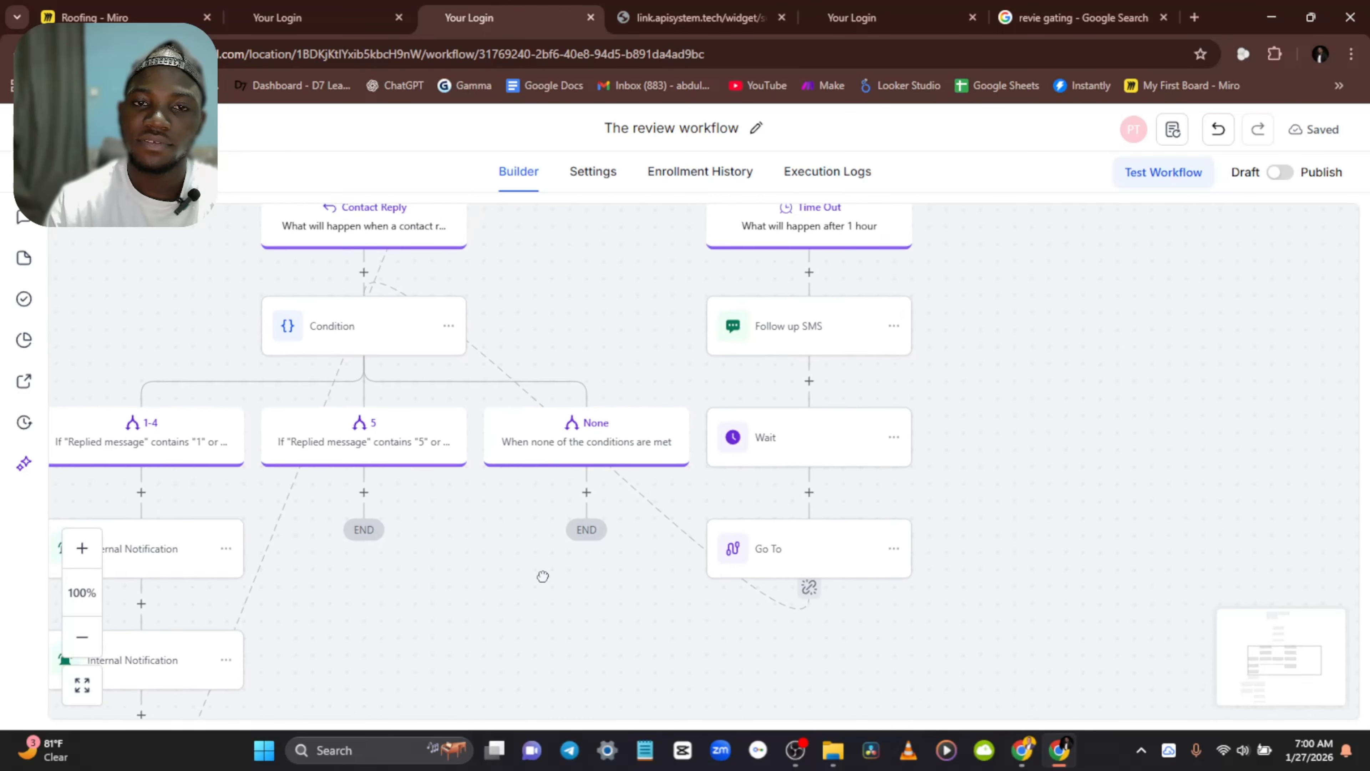
pyautogui.scroll(4, 698, 330)
pyautogui.hscroll(-4, 630, 658)
pyautogui.scroll(-5, 631, 658)
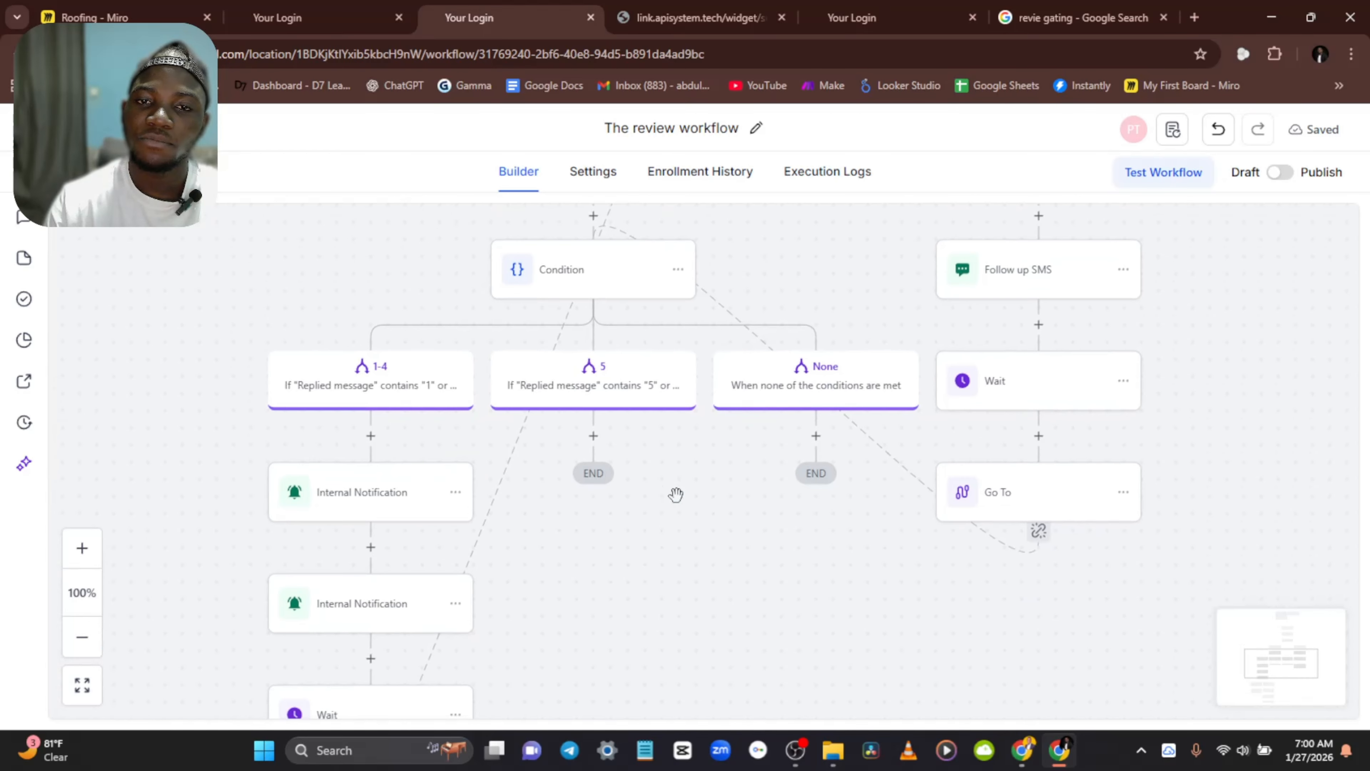
pyautogui.moveTo(676, 495); pyautogui.dragTo(731, 462)
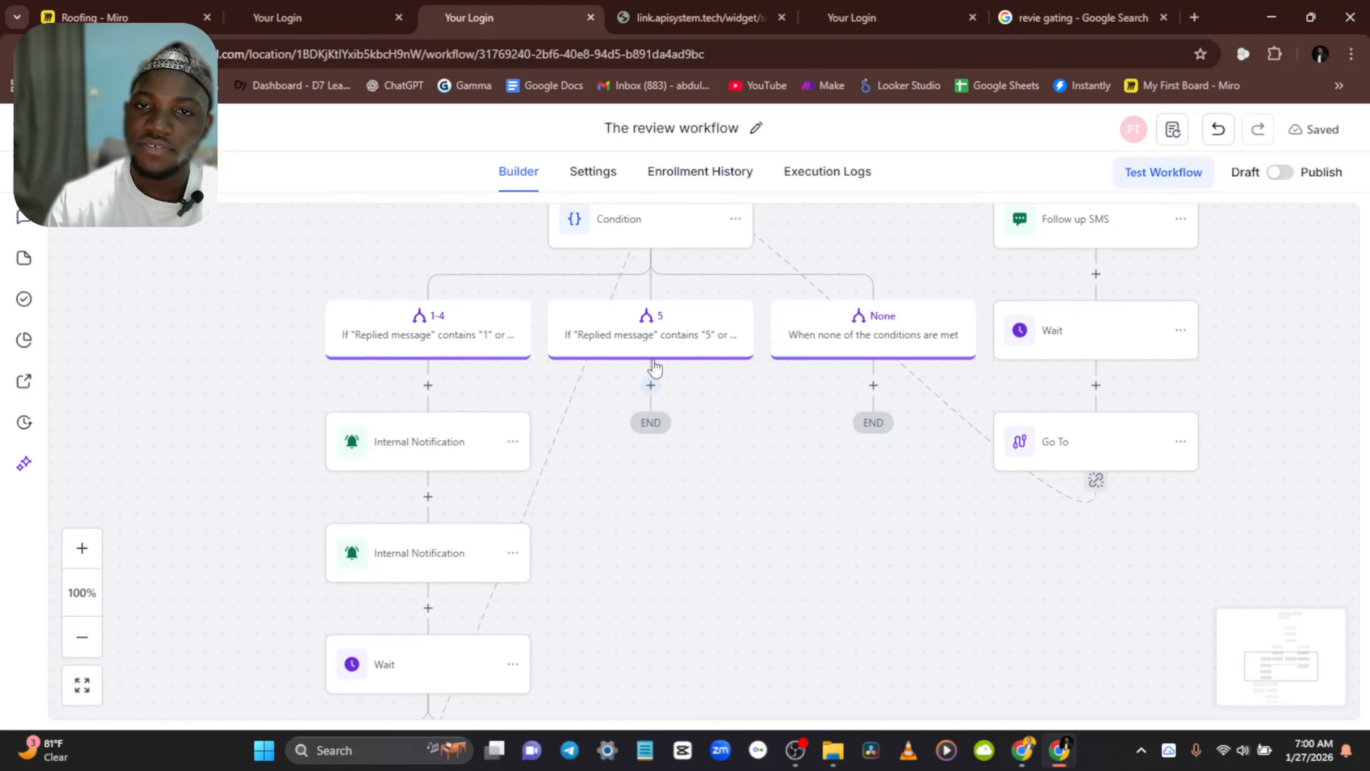
pyautogui.click(651, 386)
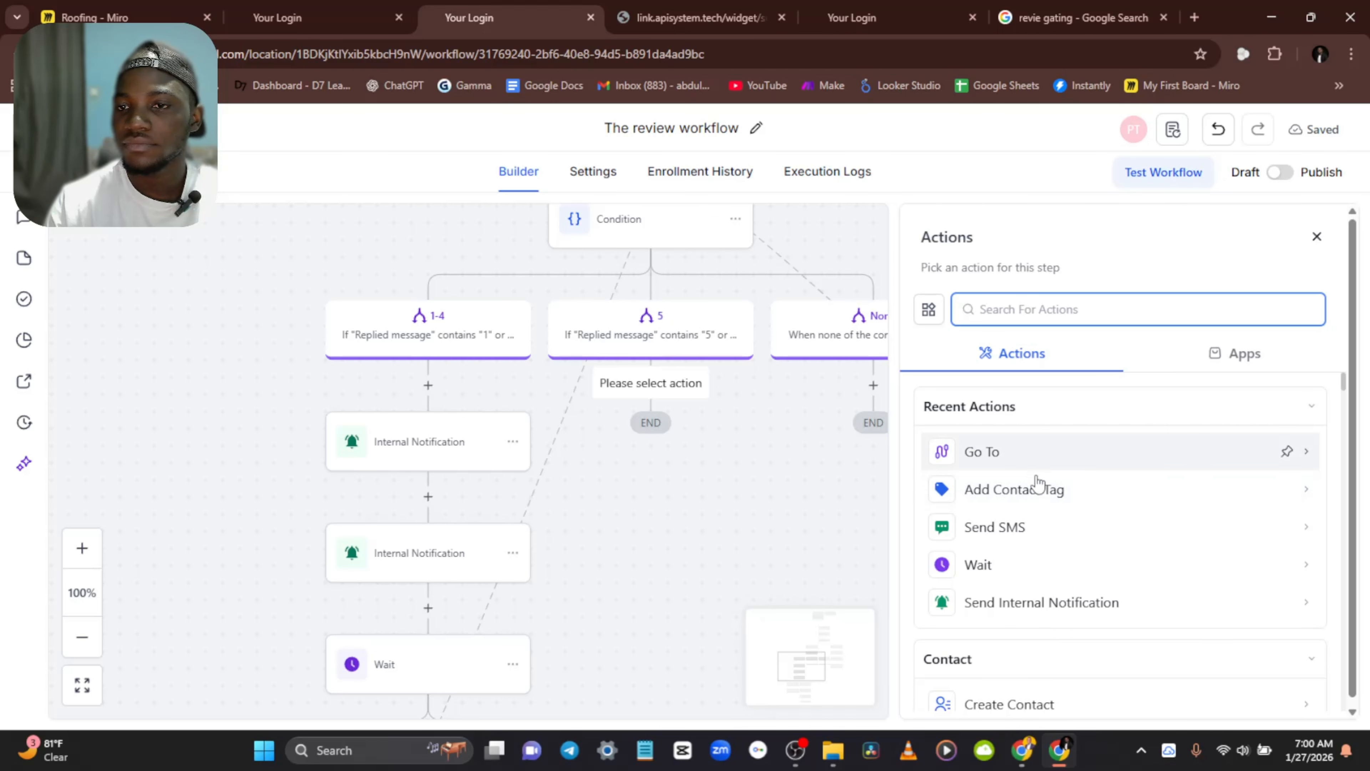
# Step: Start an SMS action under the 5 branch and copy the thank-you review message from the Review workflow's matching SMS action
pyautogui.click(1009, 527)
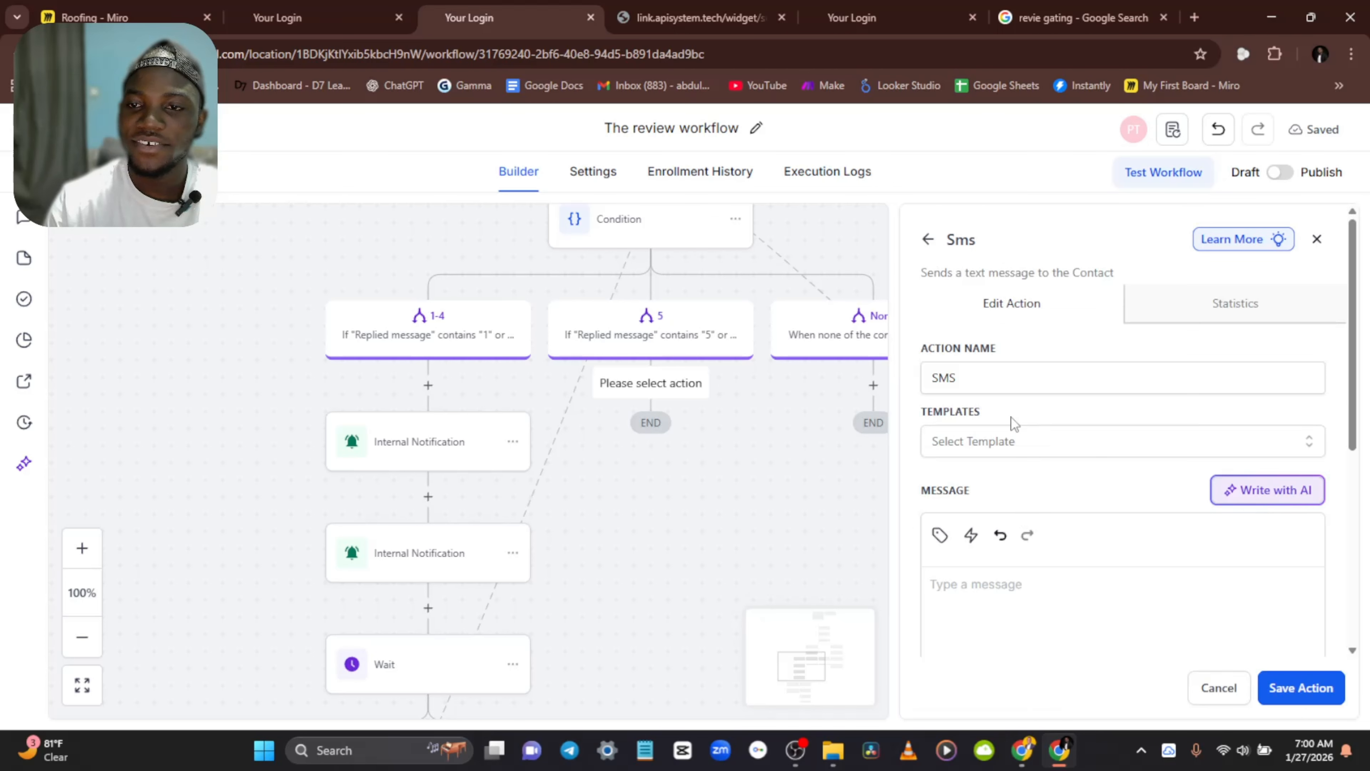
pyautogui.click(334, 7)
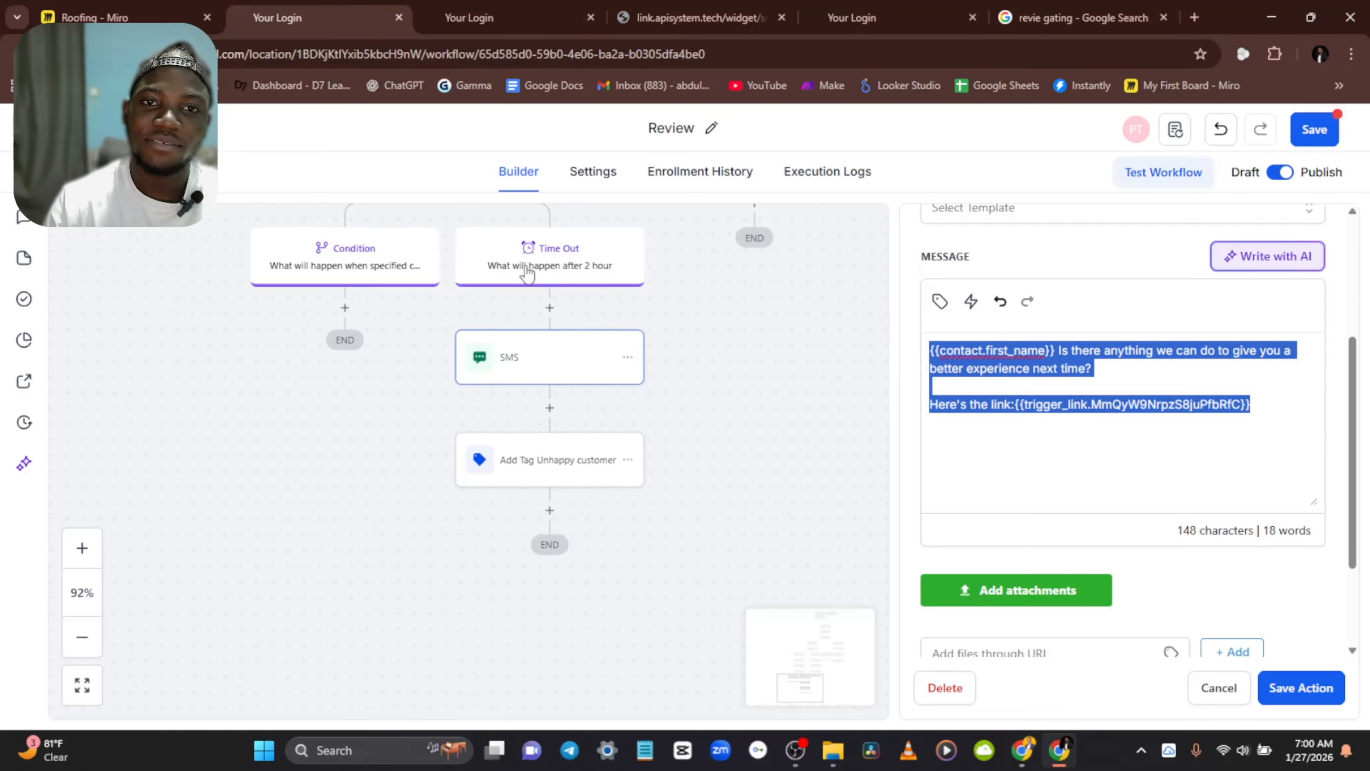
pyautogui.scroll(8, 526, 269)
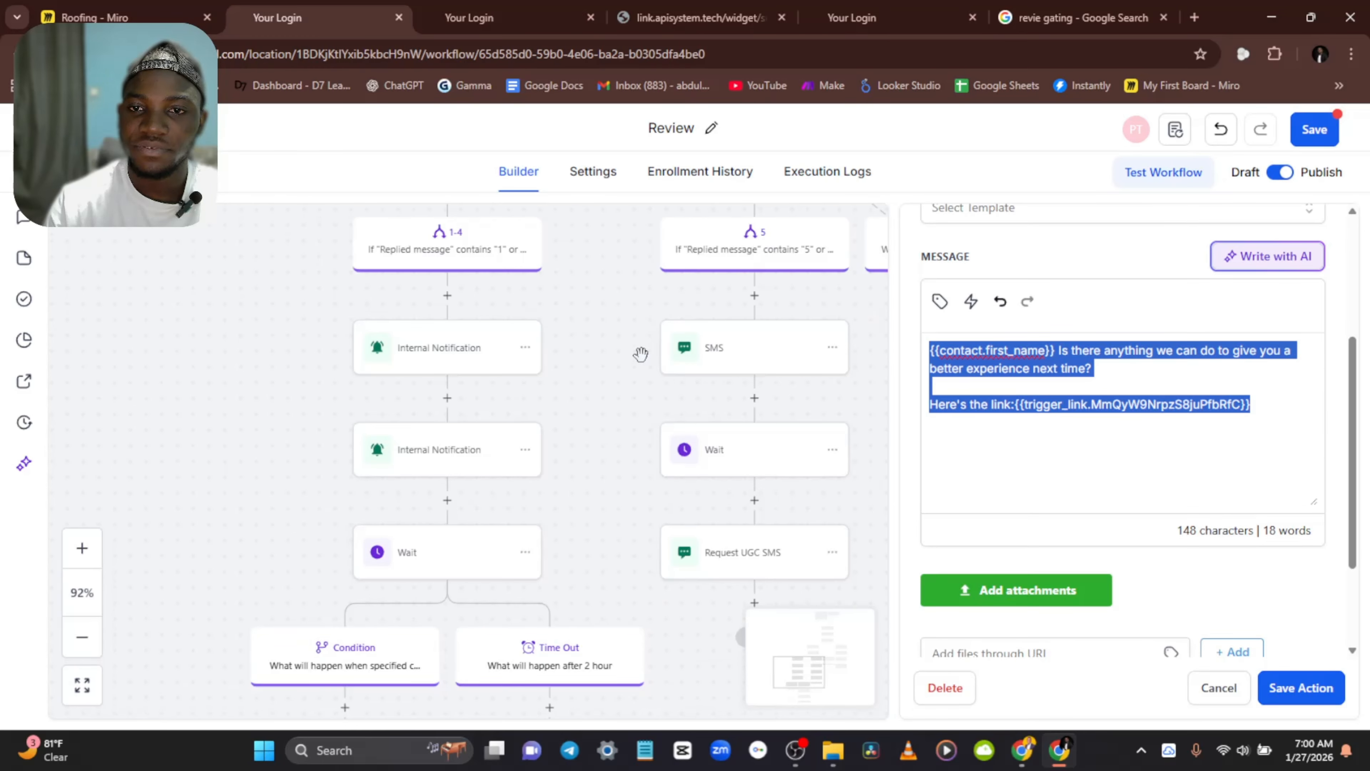
pyautogui.scroll(3, 739, 383)
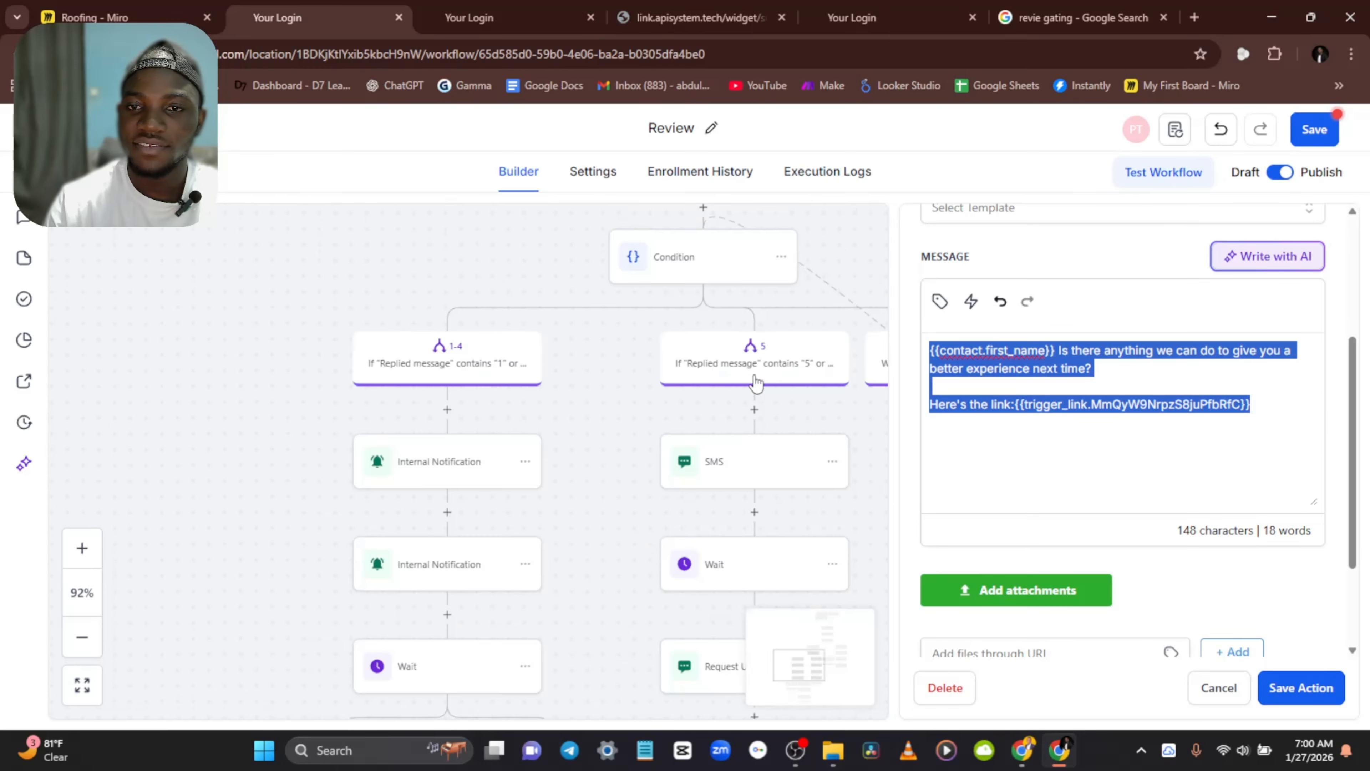
pyautogui.click(730, 465)
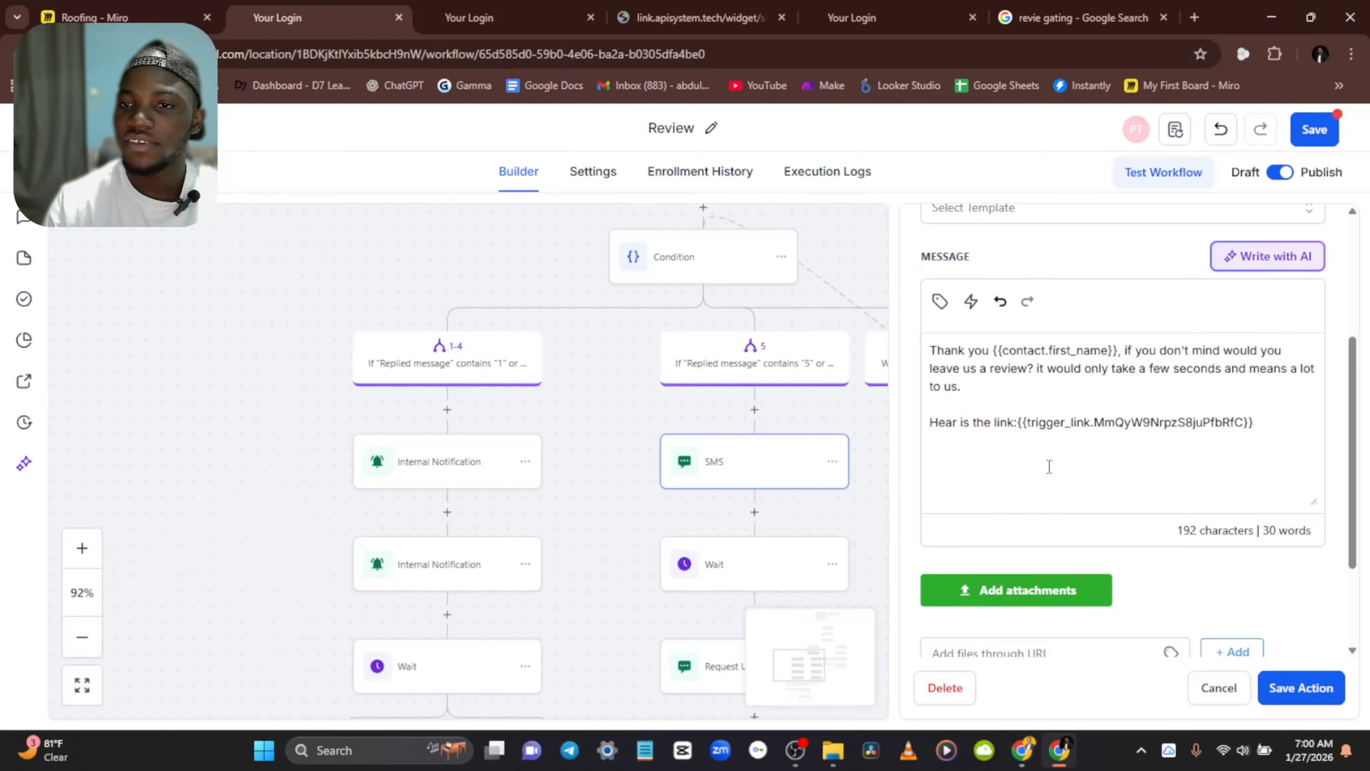
pyautogui.hotkey('ctrl', 'a')
pyautogui.click(1277, 427)
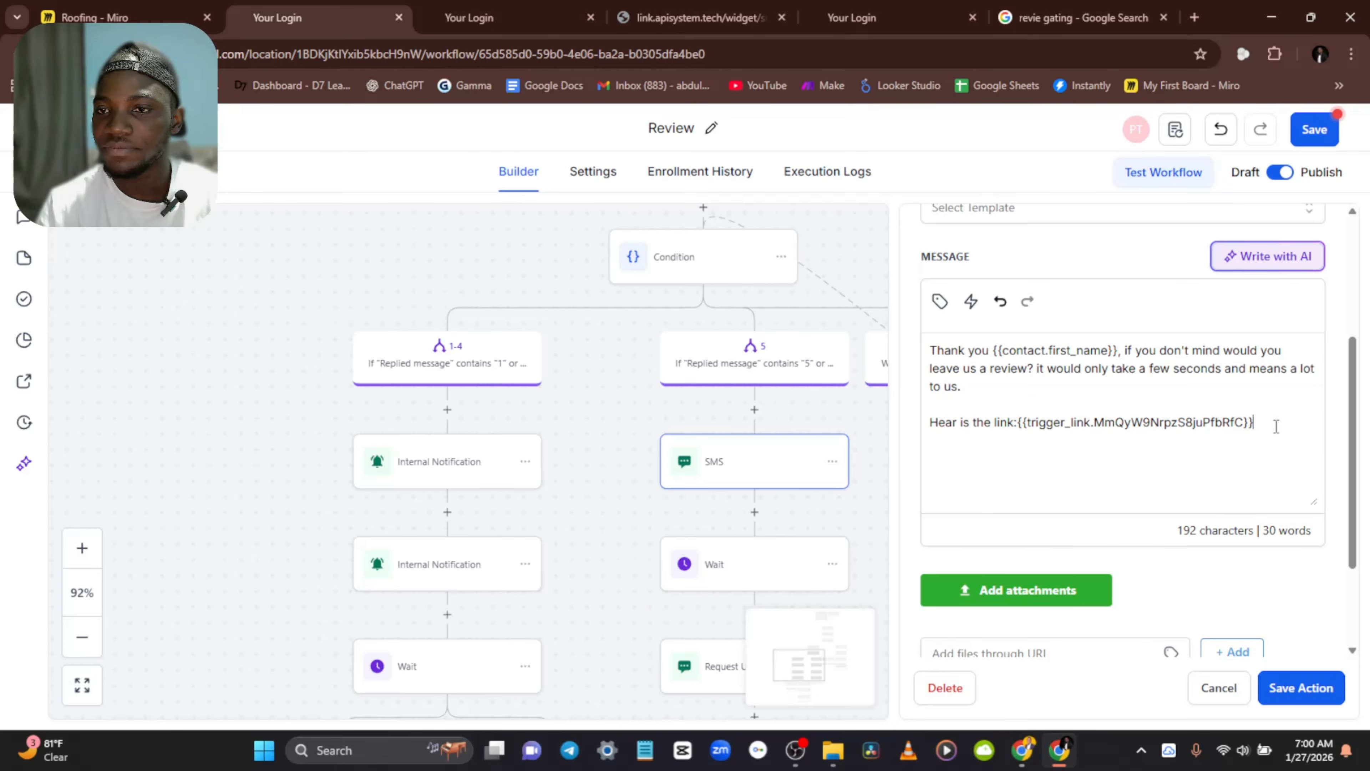
pyautogui.hotkey('ctrl', 'a')
pyautogui.hotkey('ctrl', 'Tab')
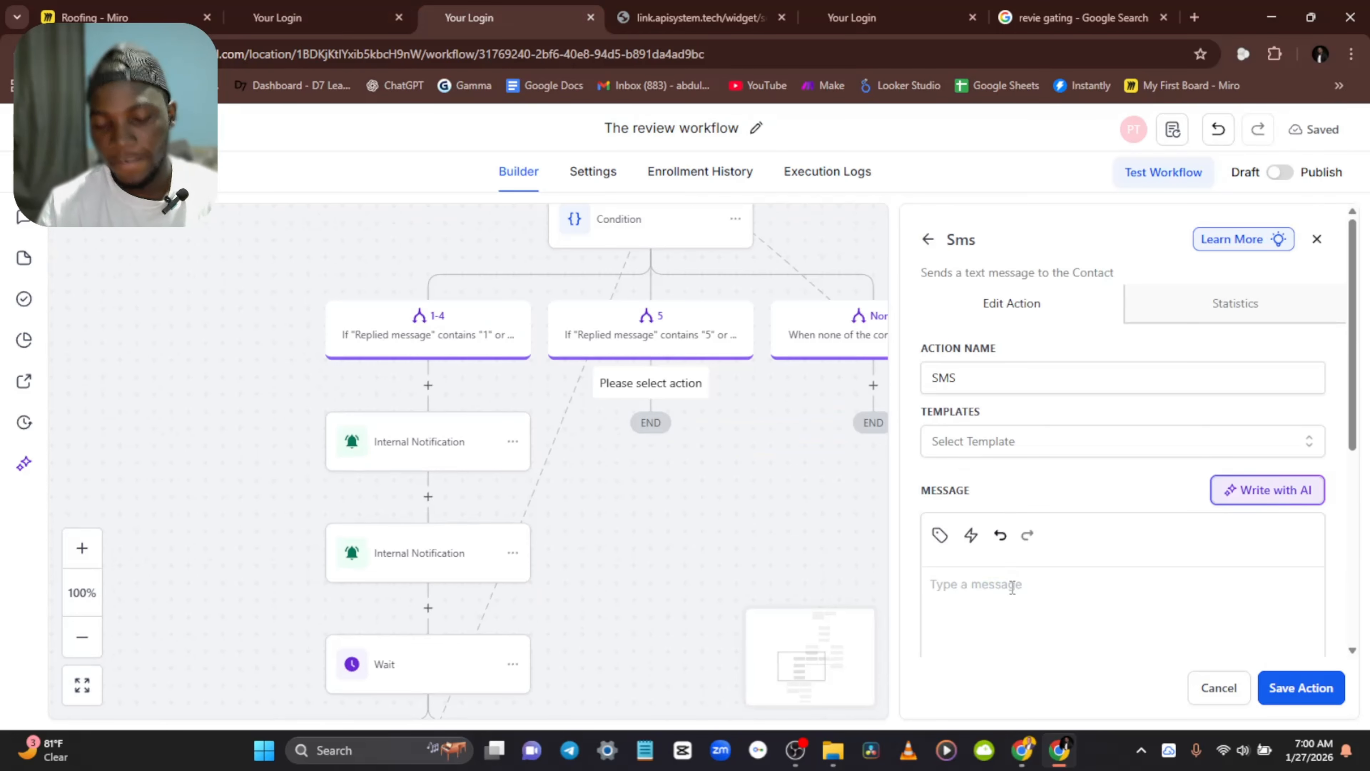
# Step: Paste the copied thank-you review message with its trigger link into the new SMS action and save the action
pyautogui.click(1013, 587)
pyautogui.hotkey('ctrl', 'v')
pyautogui.scroll(-4, 1071, 576)
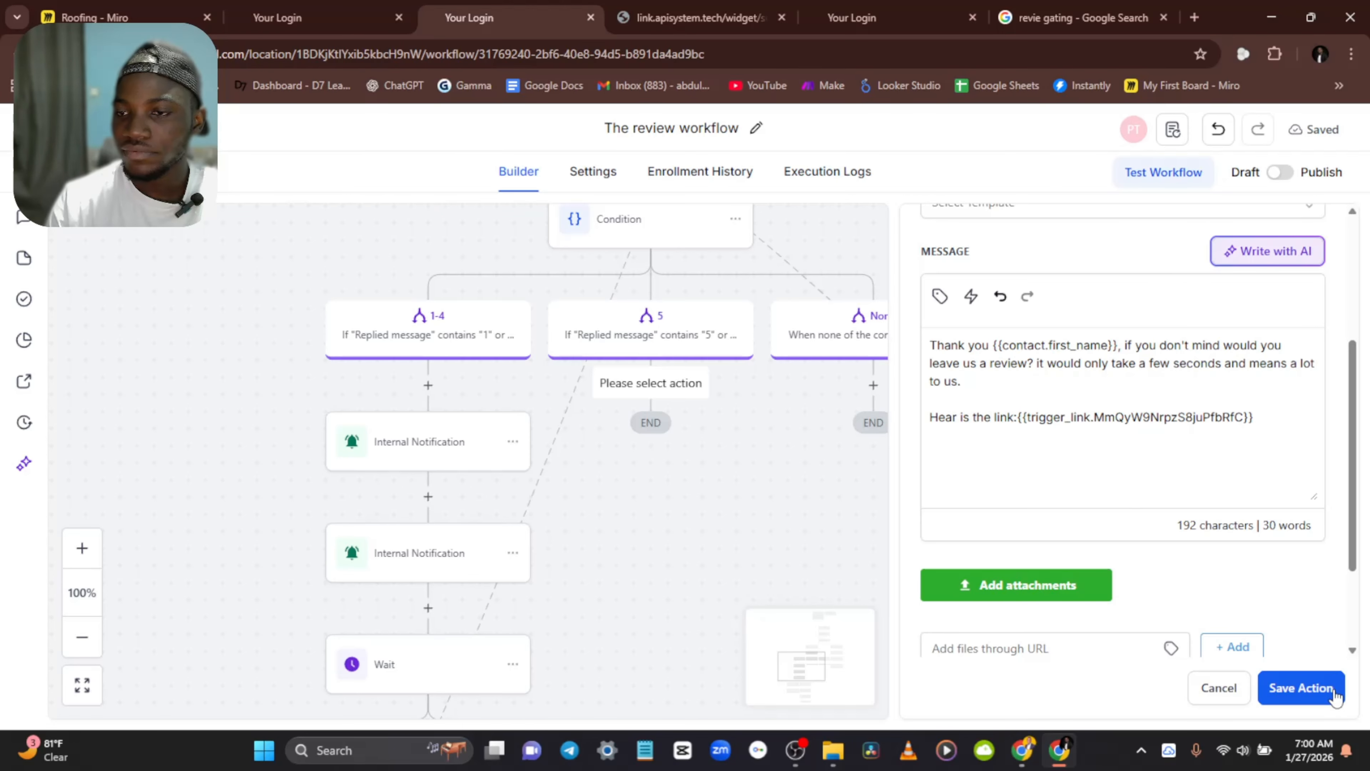
pyautogui.click(1301, 688)
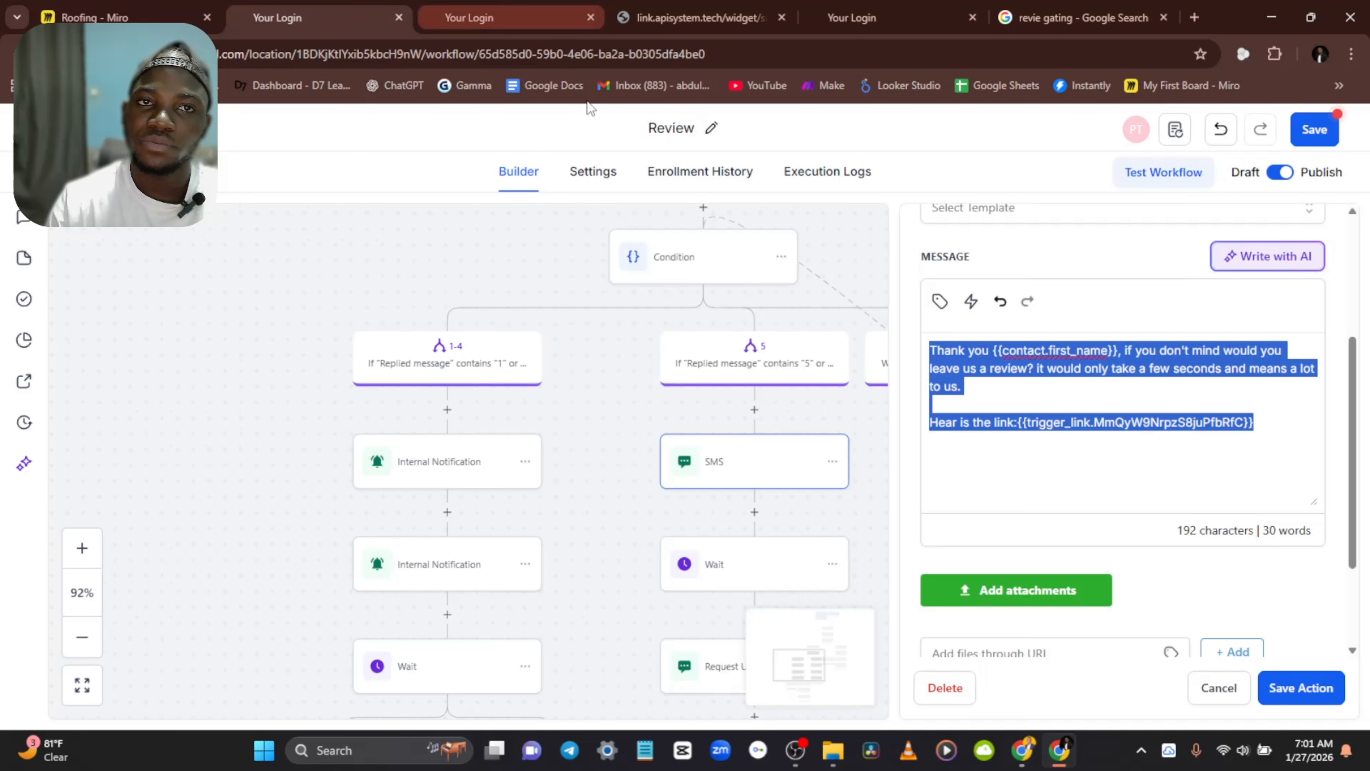
# Step: Check the settings of the Wait action that follows the 5 branch's SMS in the Review workflow
pyautogui.scroll(-5, 802, 480)
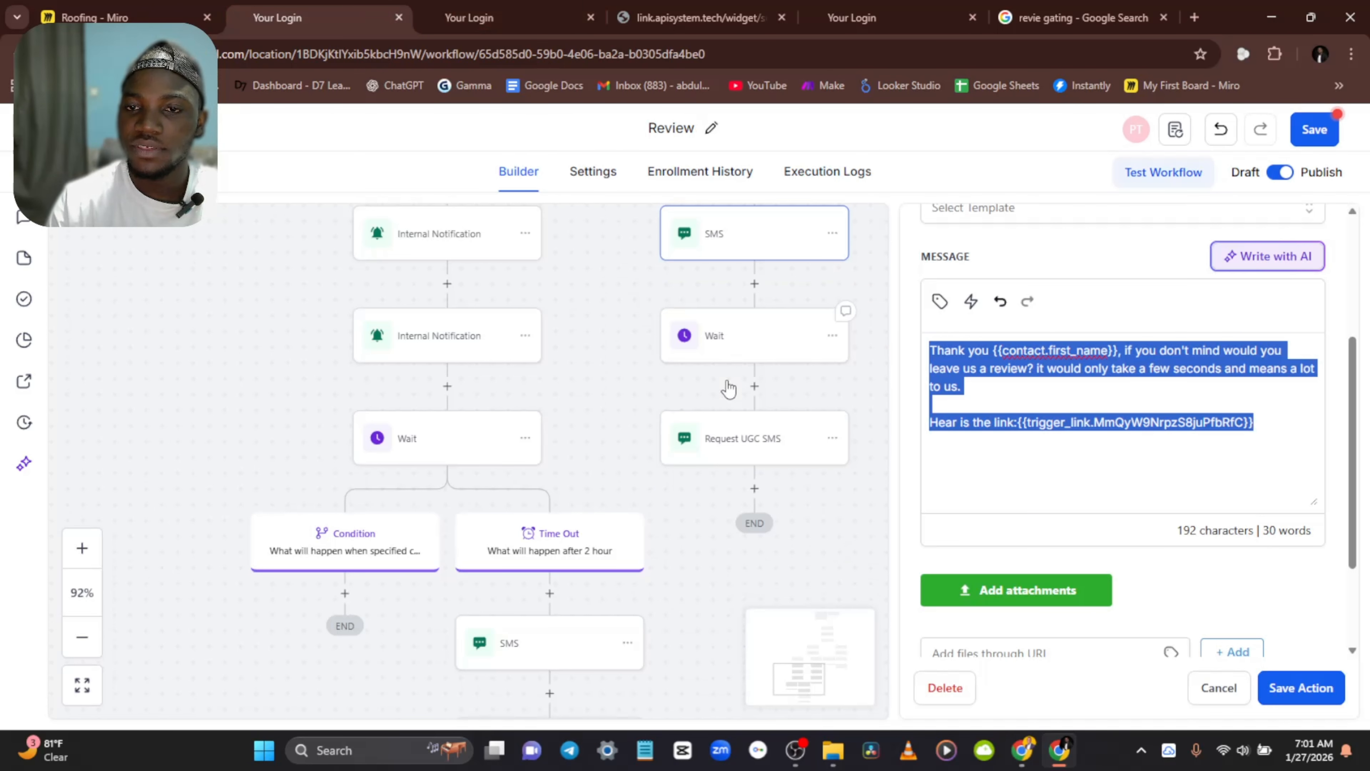
pyautogui.click(723, 348)
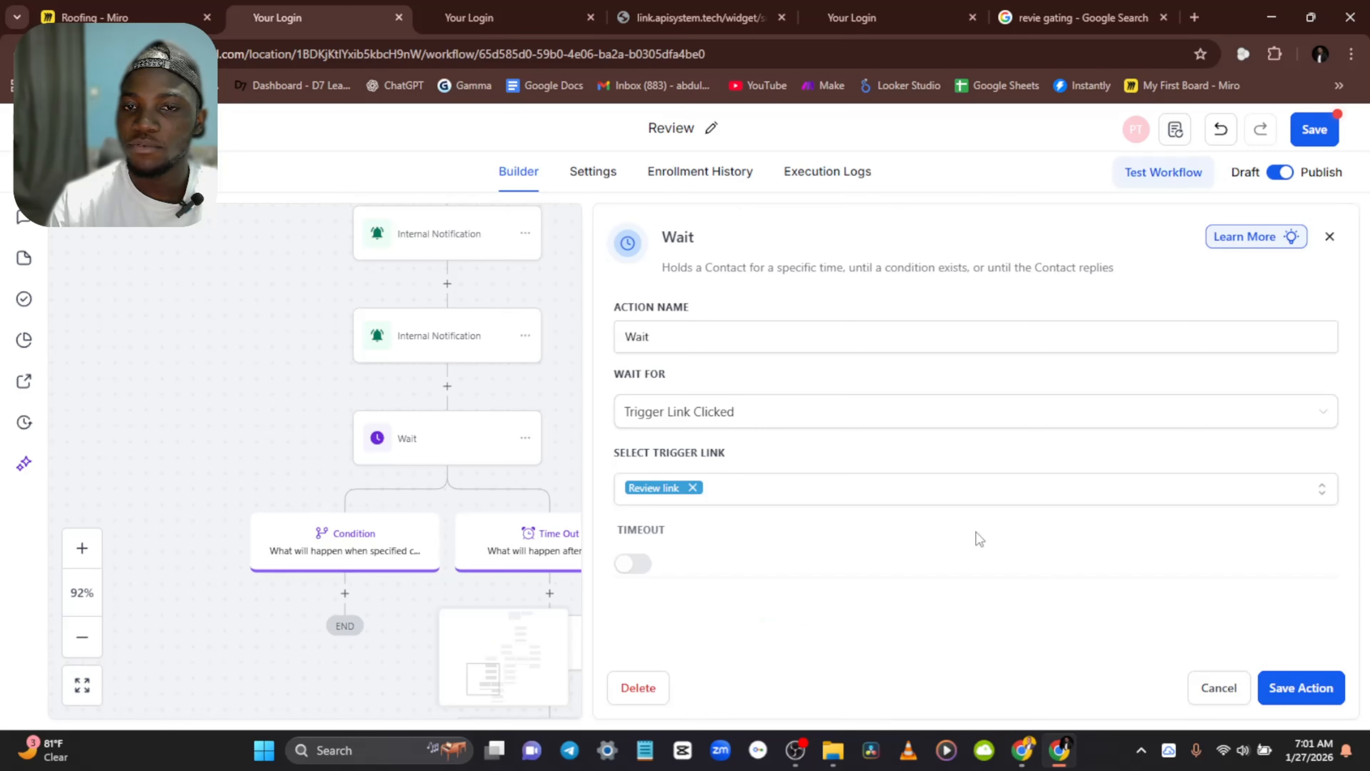
pyautogui.click(1211, 685)
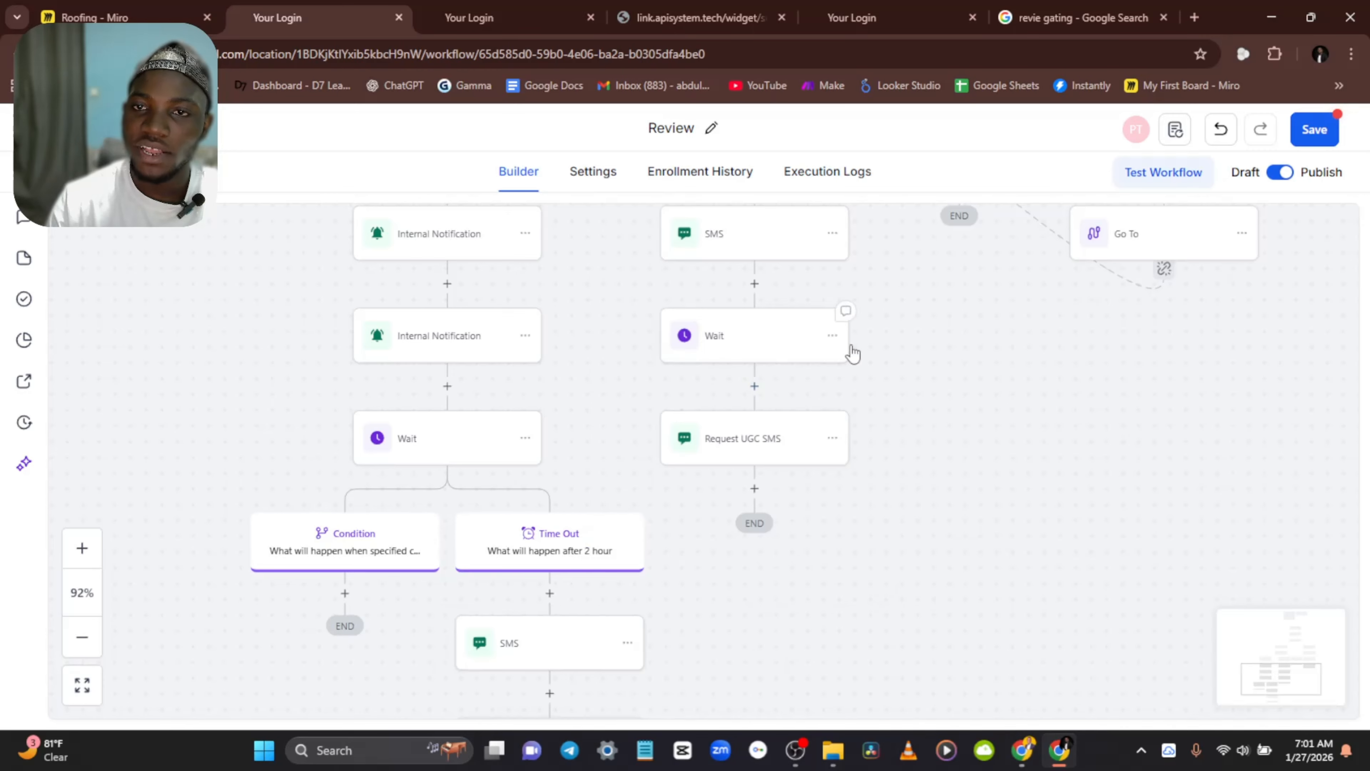
pyautogui.click(737, 335)
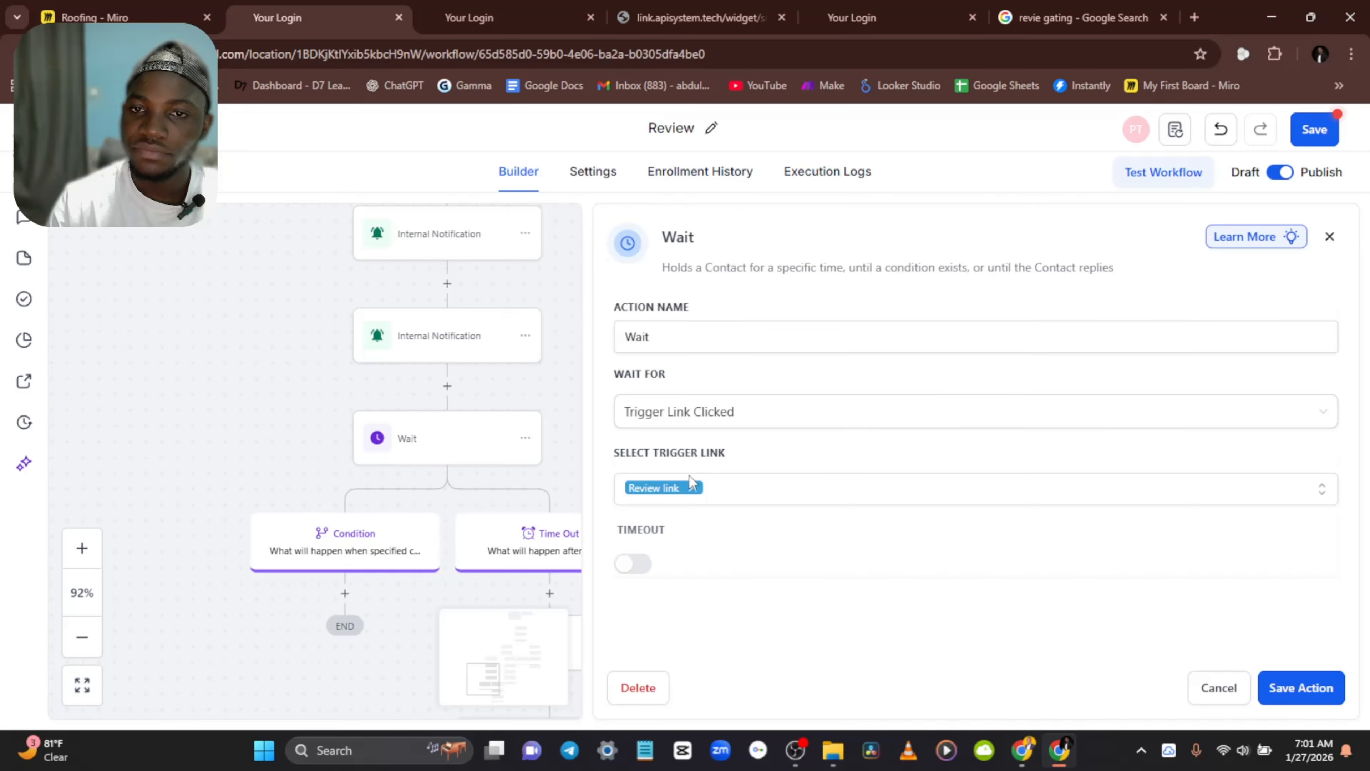
pyautogui.click(1216, 684)
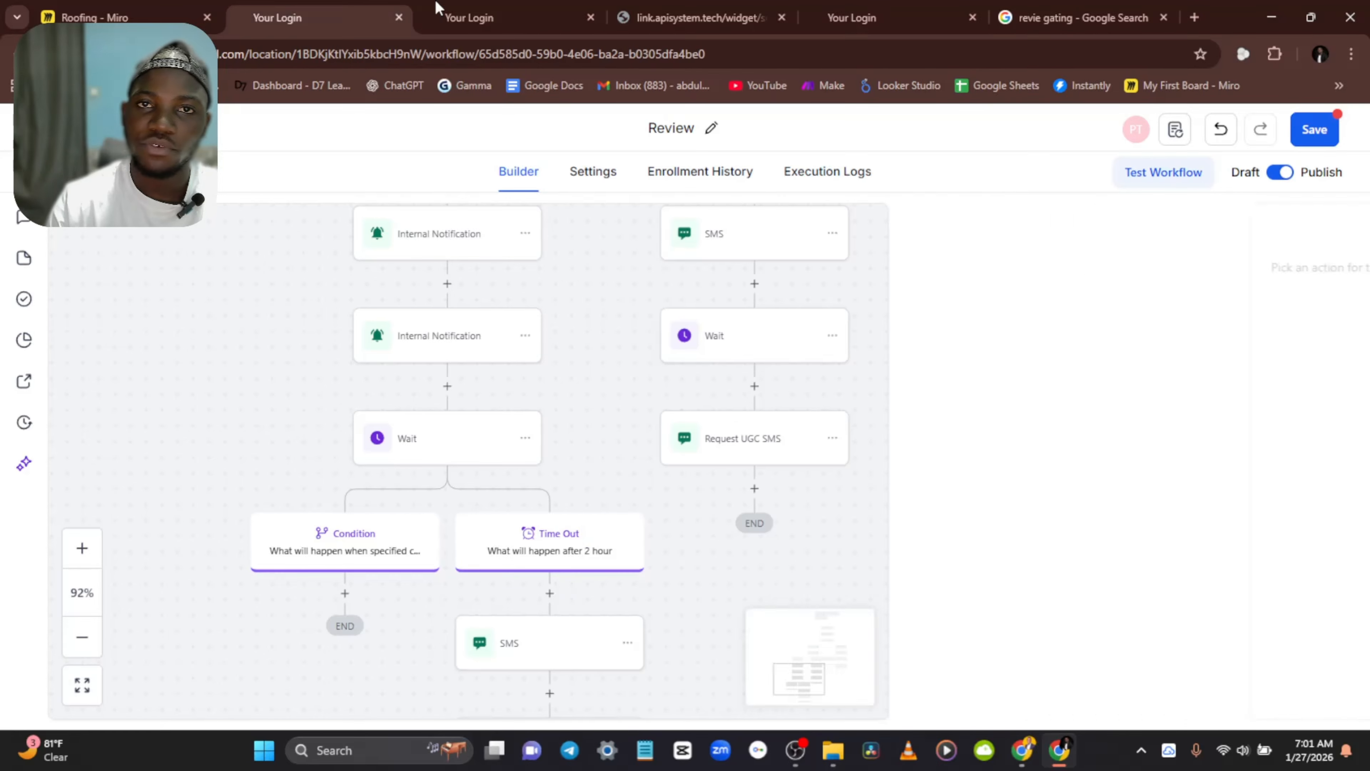
# Step: Add a Wait action after the 5 branch's SMS in The review workflow, waiting for Trigger Link Clicked on Review link
pyautogui.hotkey('ctrl', 'Tab')
pyautogui.click(652, 496)
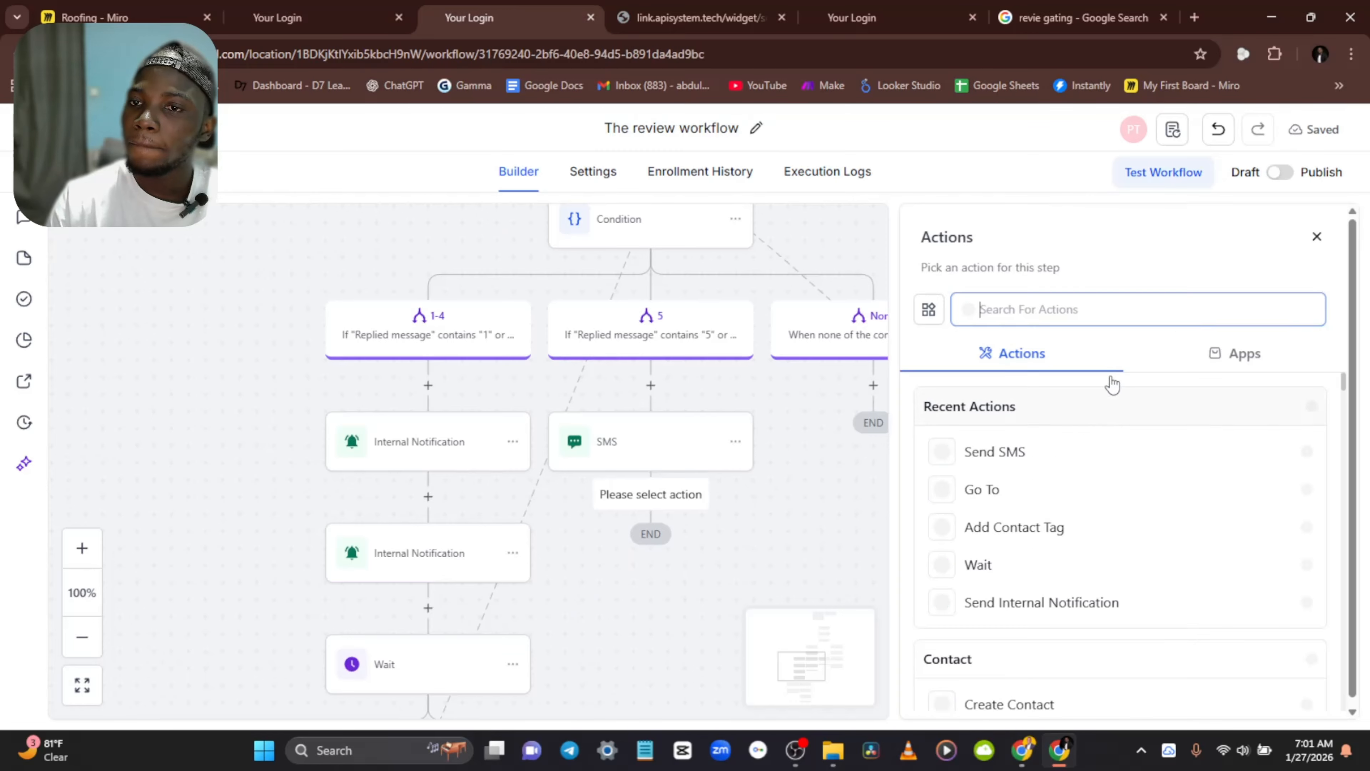
pyautogui.click(979, 566)
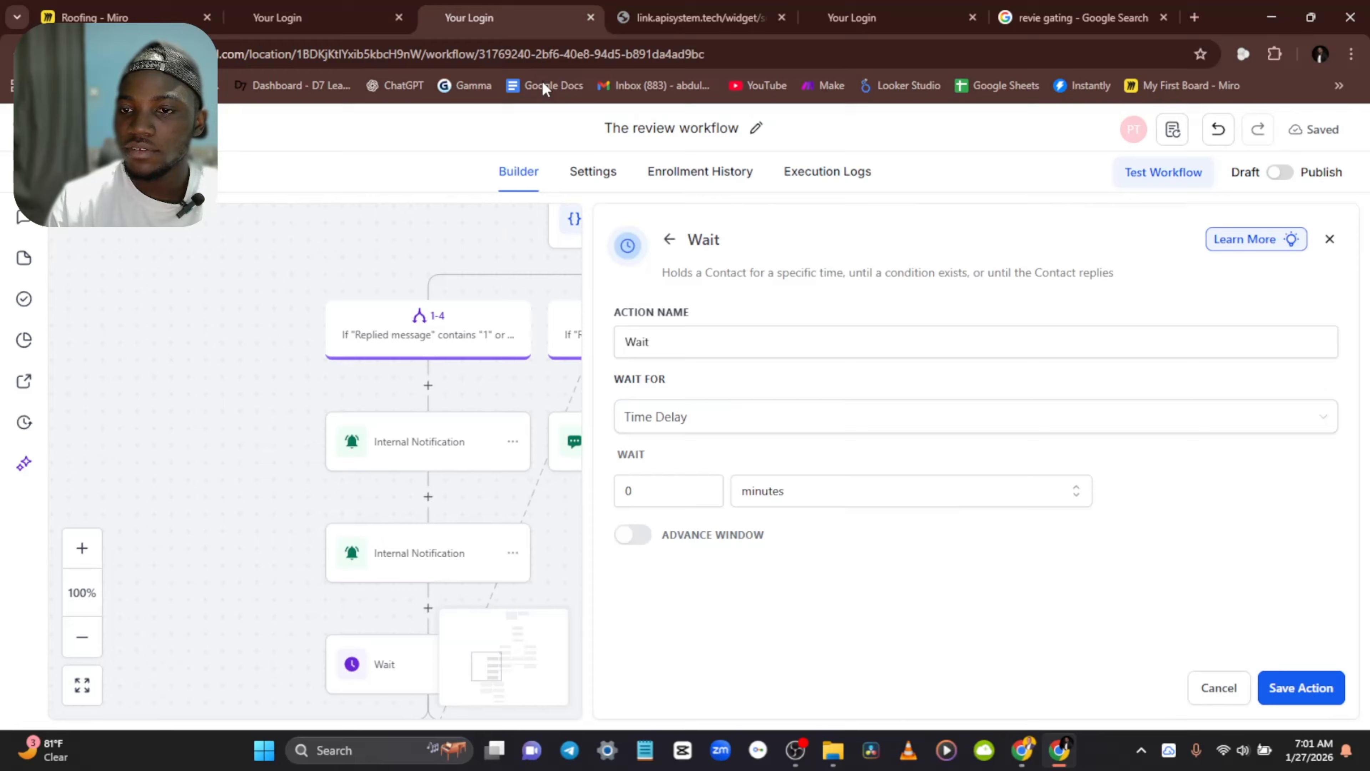
pyautogui.click(677, 419)
pyautogui.scroll(-5, 753, 496)
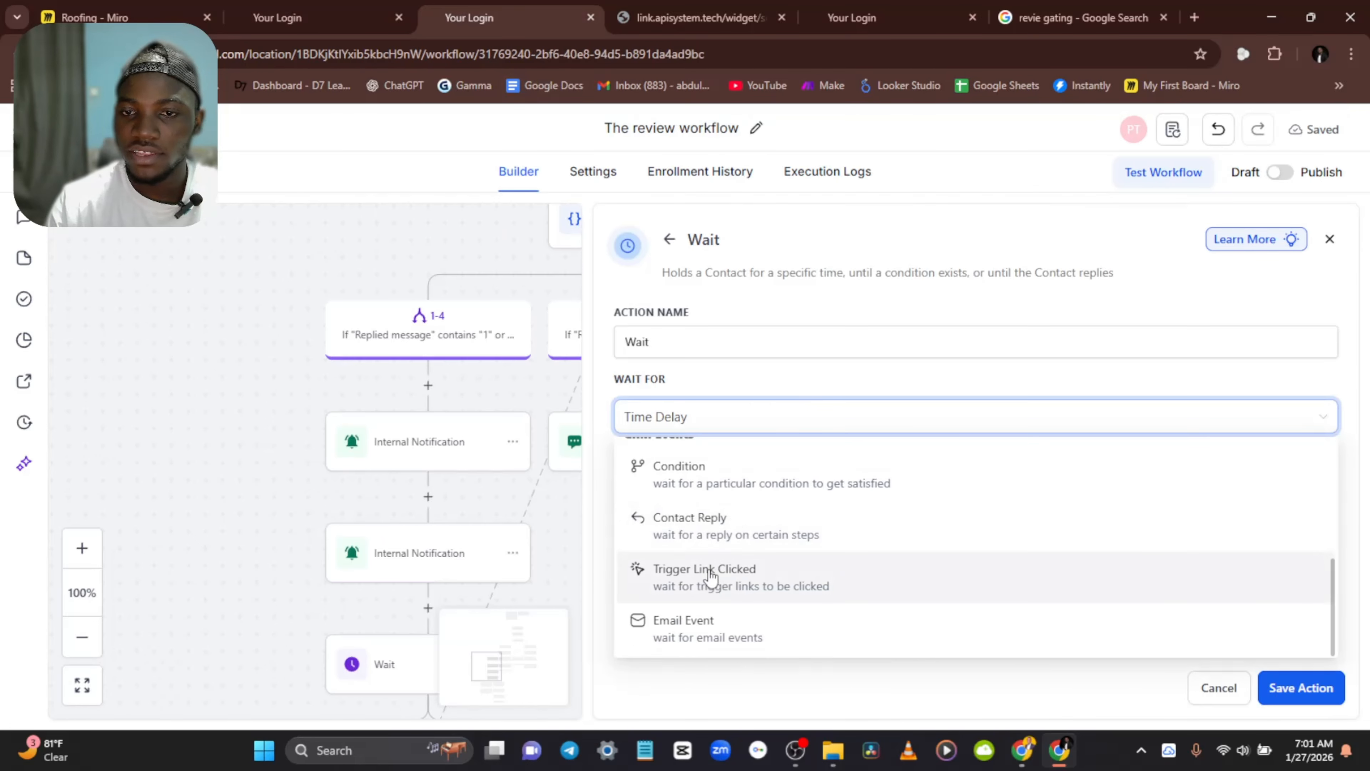
pyautogui.click(712, 576)
pyautogui.click(676, 502)
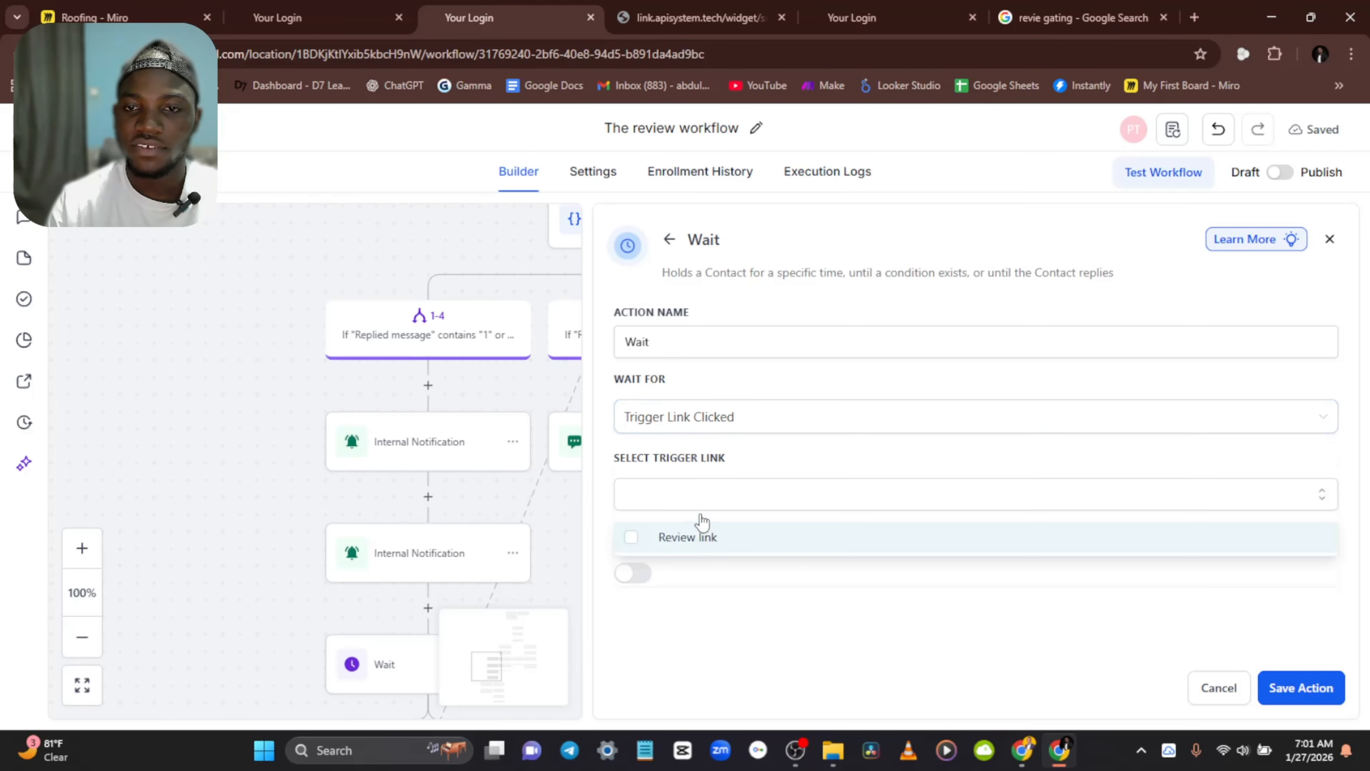
pyautogui.click(696, 536)
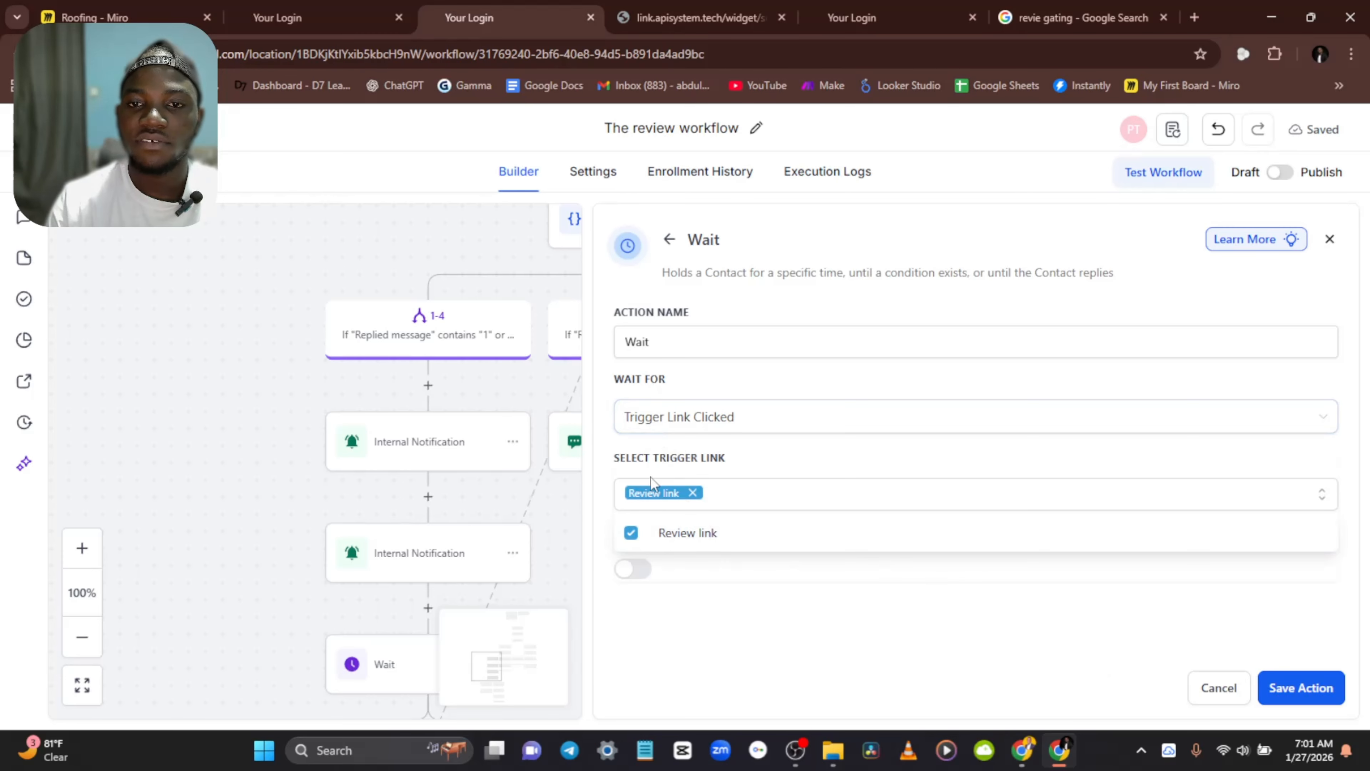
# Step: Look through the marketing Trigger Links and the form for adding a link, leaving it without creating one
pyautogui.click(893, 12)
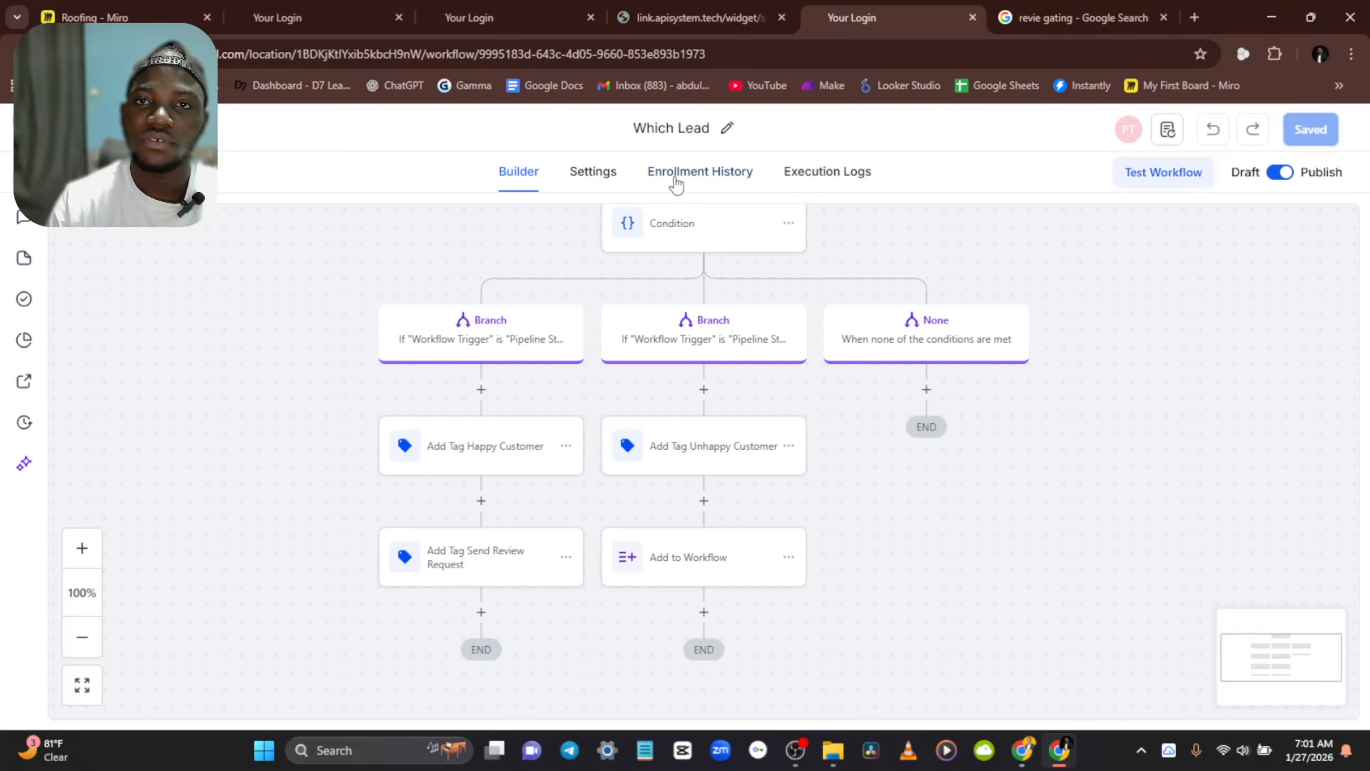
pyautogui.click(65, 129)
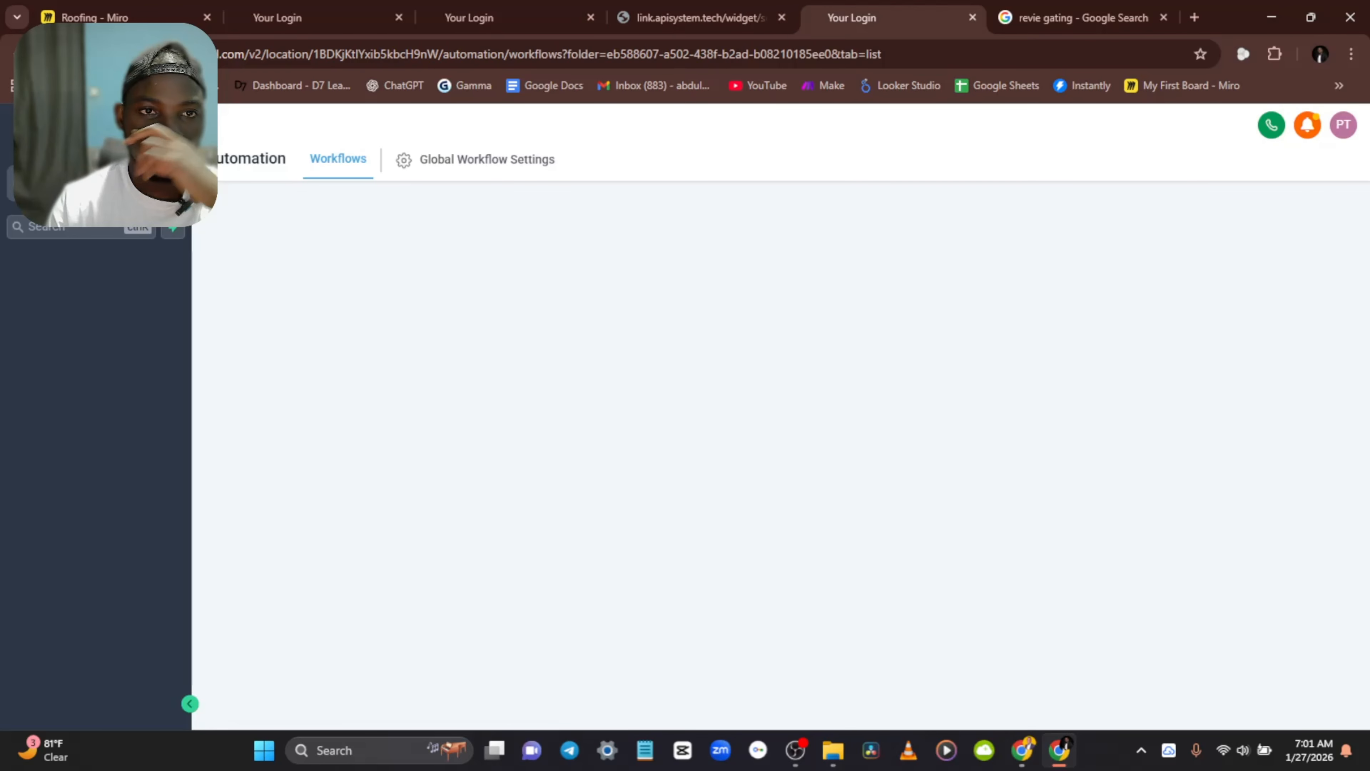
pyautogui.scroll(-3, 54, 545)
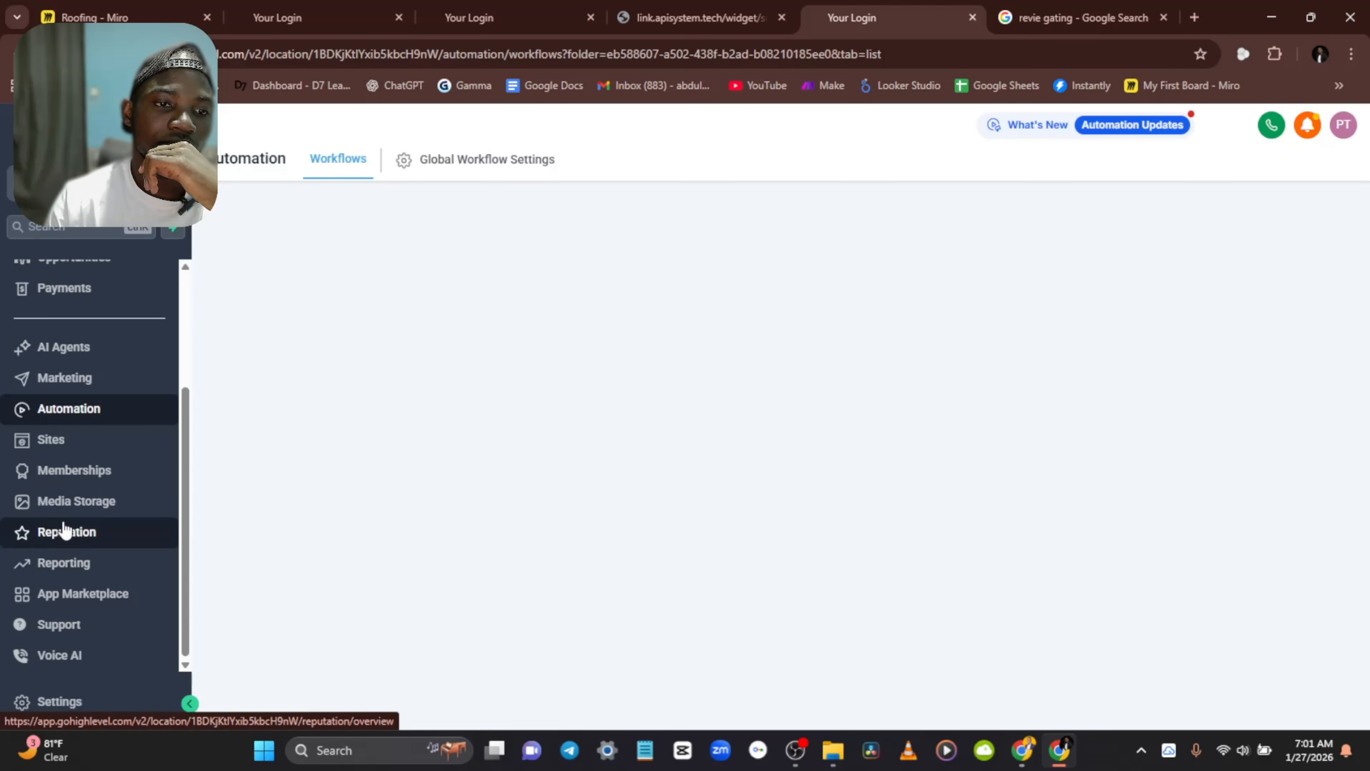
pyautogui.scroll(3, 64, 530)
pyautogui.click(78, 490)
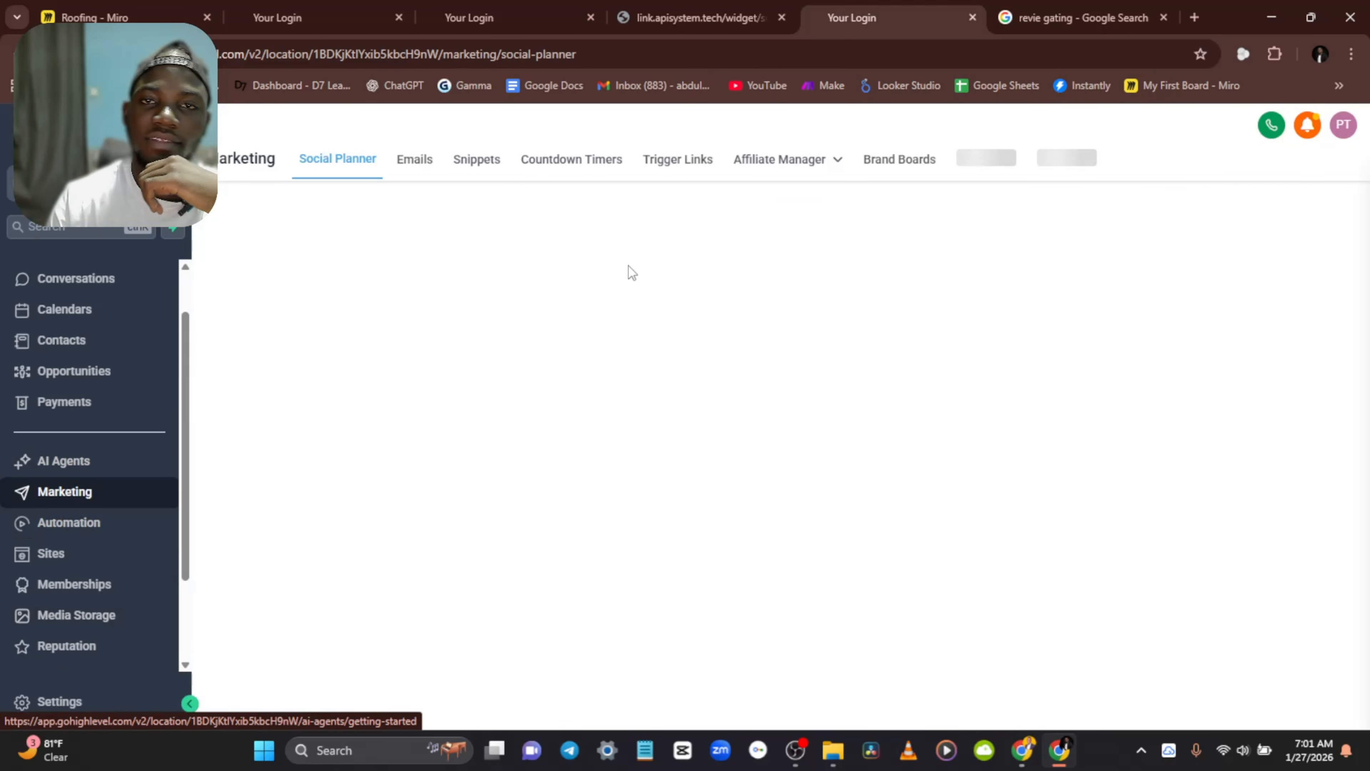
pyautogui.click(682, 172)
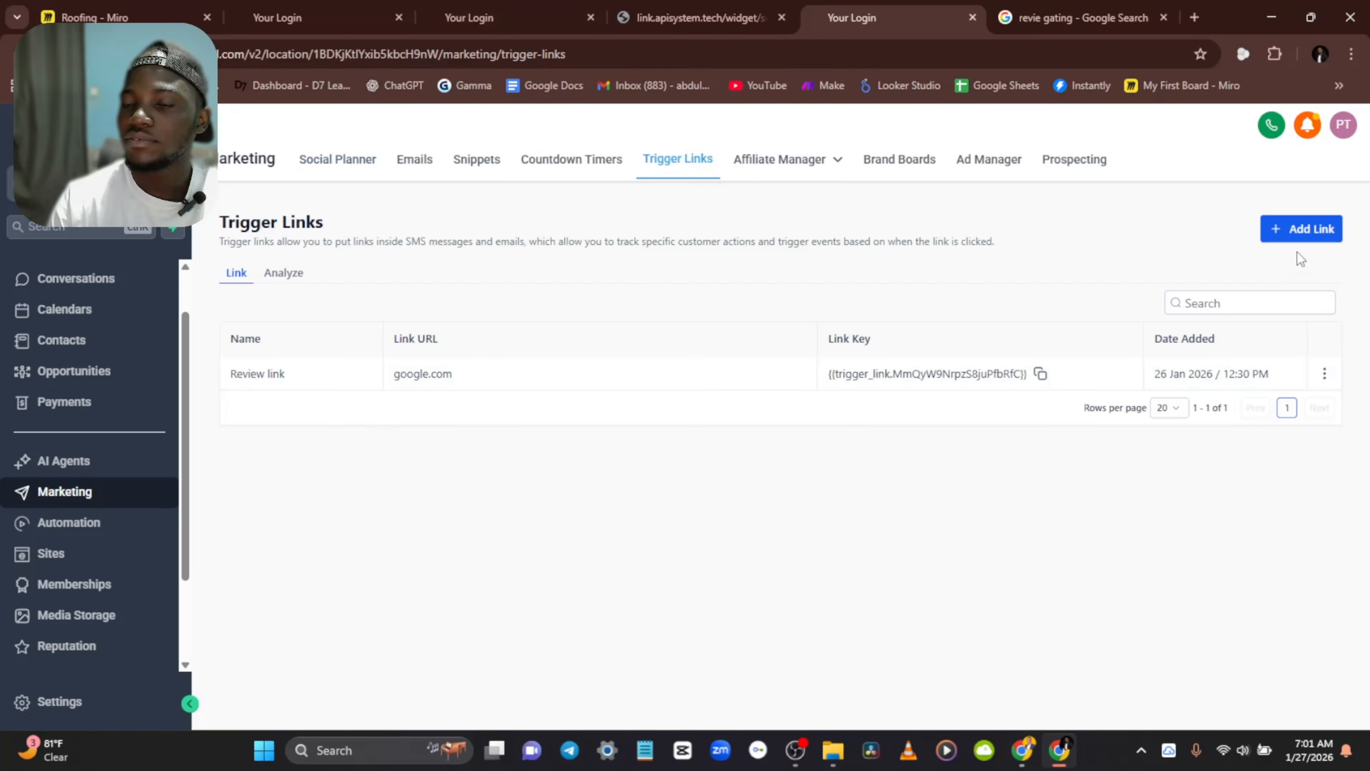
pyautogui.click(1300, 230)
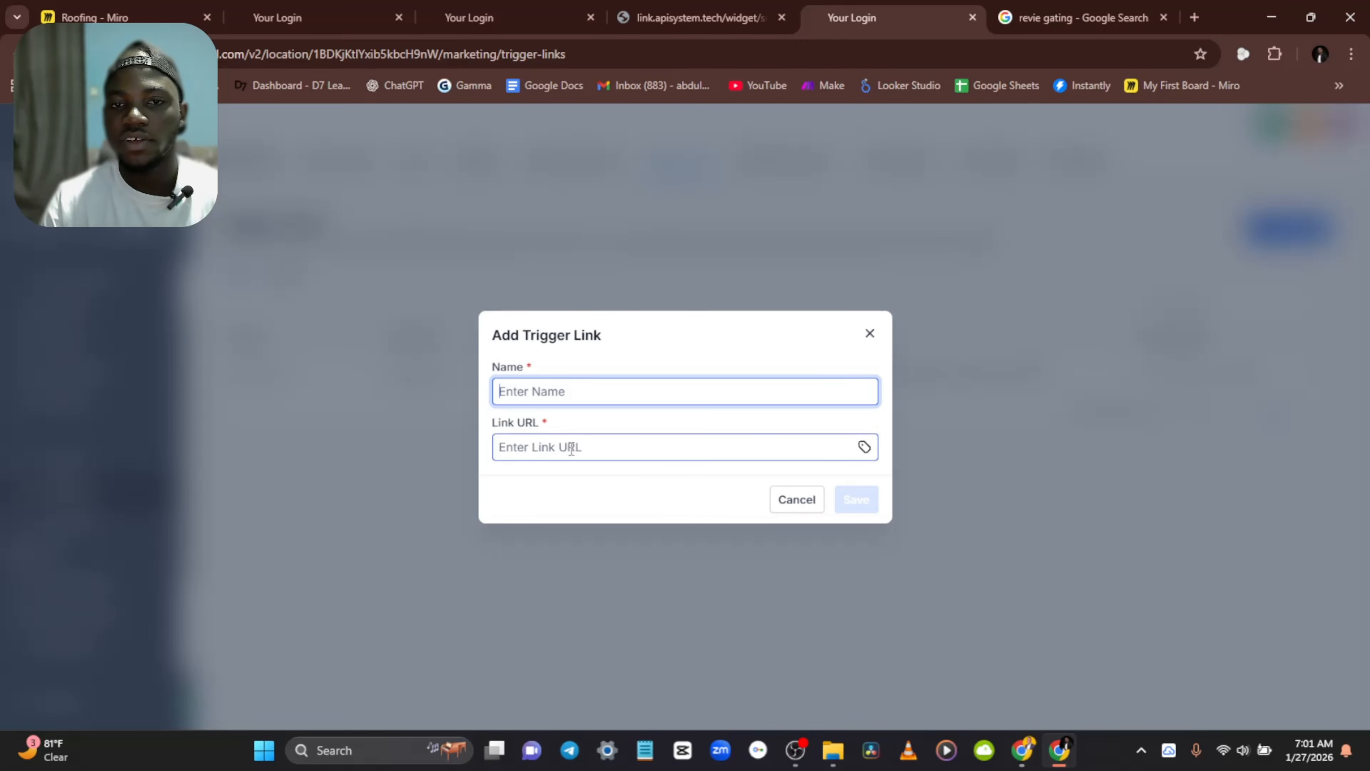
pyautogui.click(870, 332)
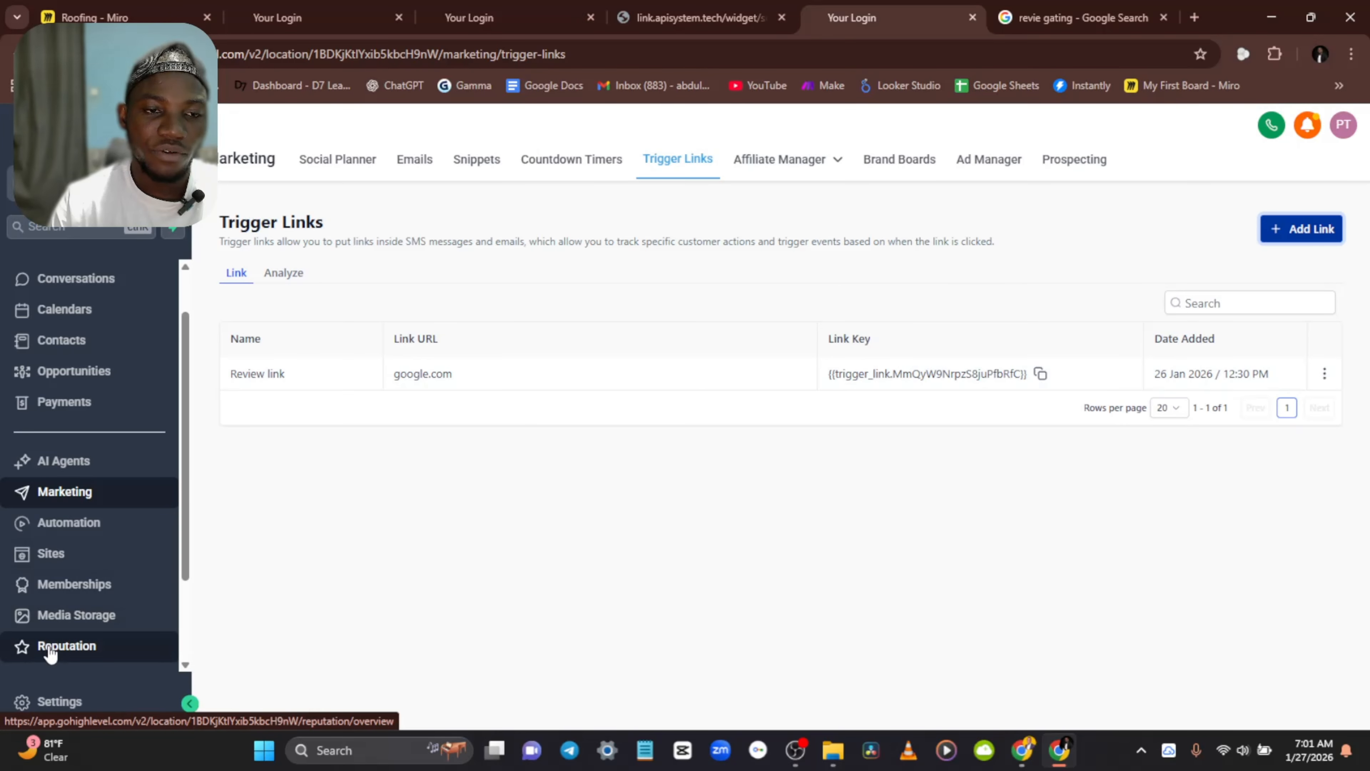
# Step: Examine the review platforms offered under the Reputation integrations and the Review Link settings
pyautogui.click(70, 648)
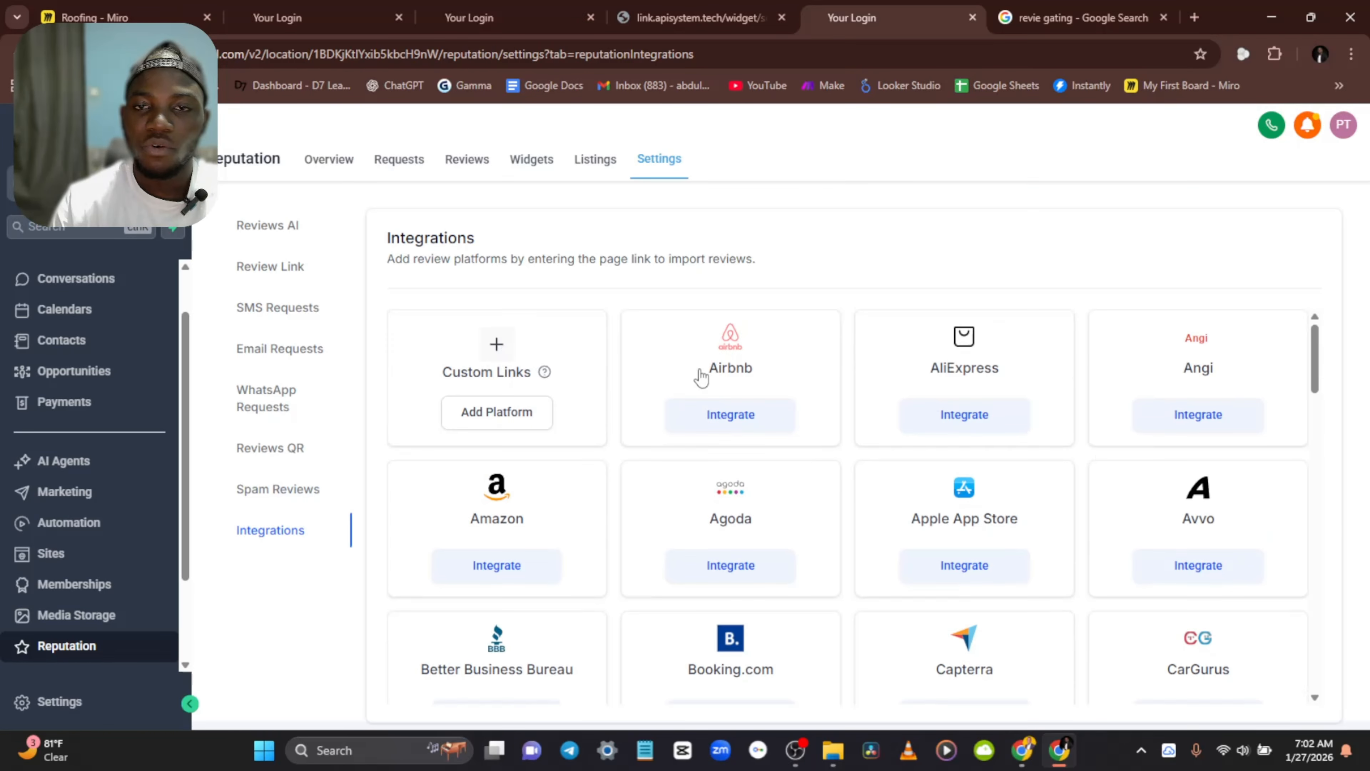
pyautogui.scroll(-4, 796, 505)
pyautogui.scroll(4, 612, 392)
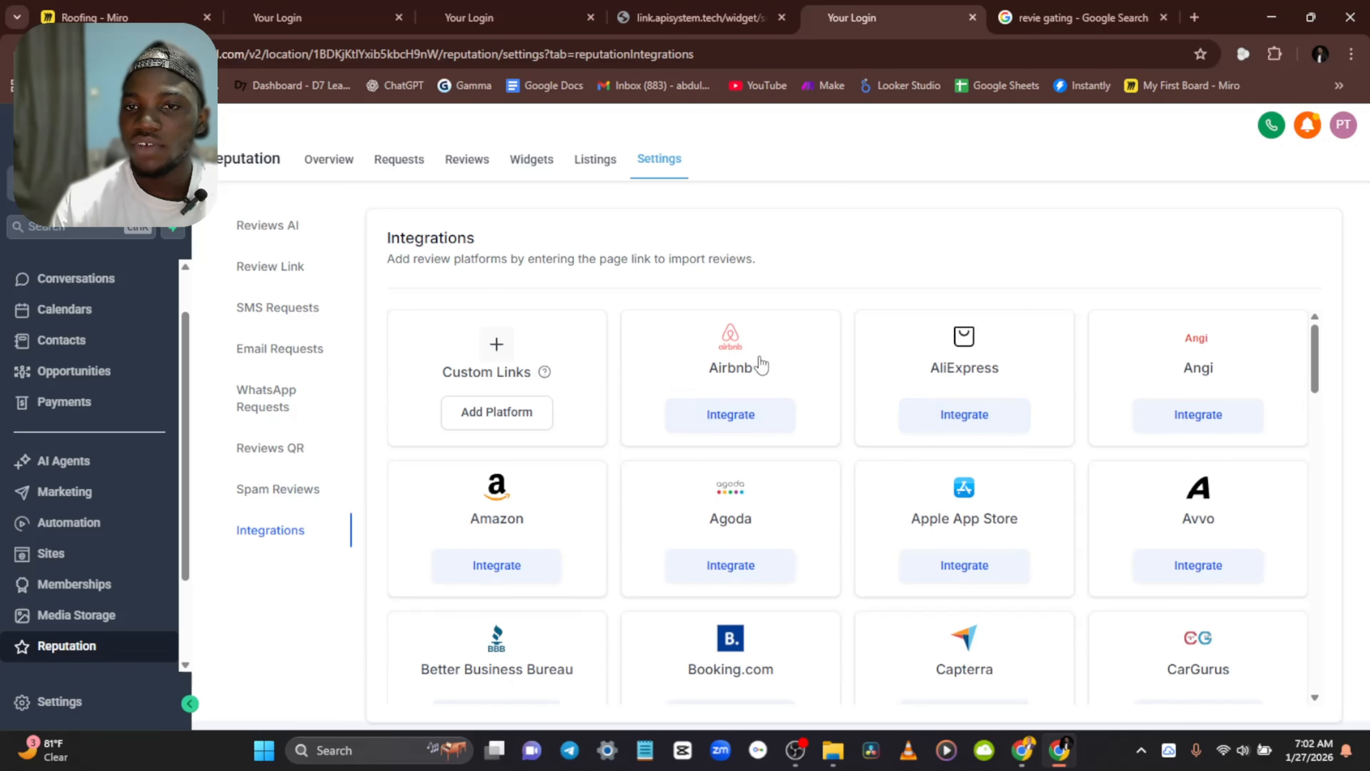
pyautogui.scroll(-5, 998, 432)
pyautogui.scroll(-4, 997, 432)
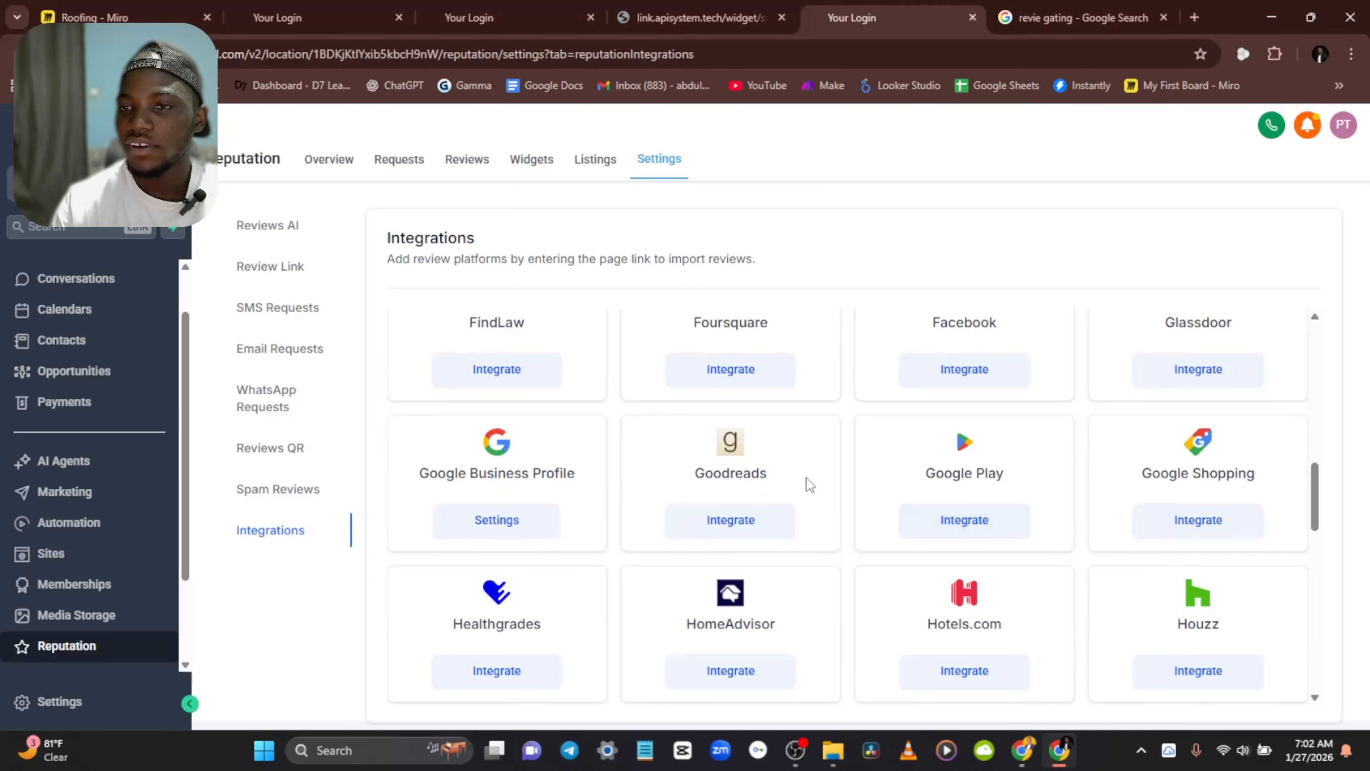
pyautogui.scroll(-9, 705, 554)
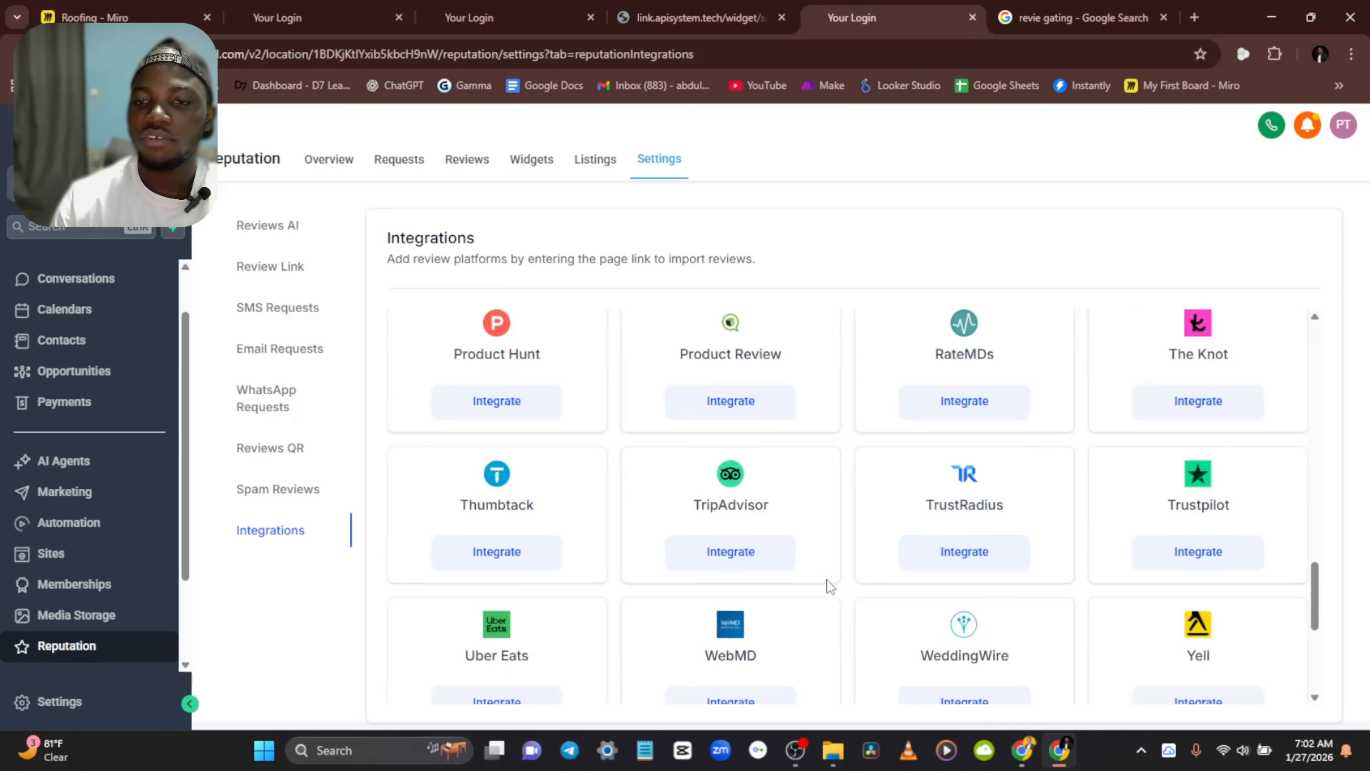
pyautogui.scroll(15, 970, 585)
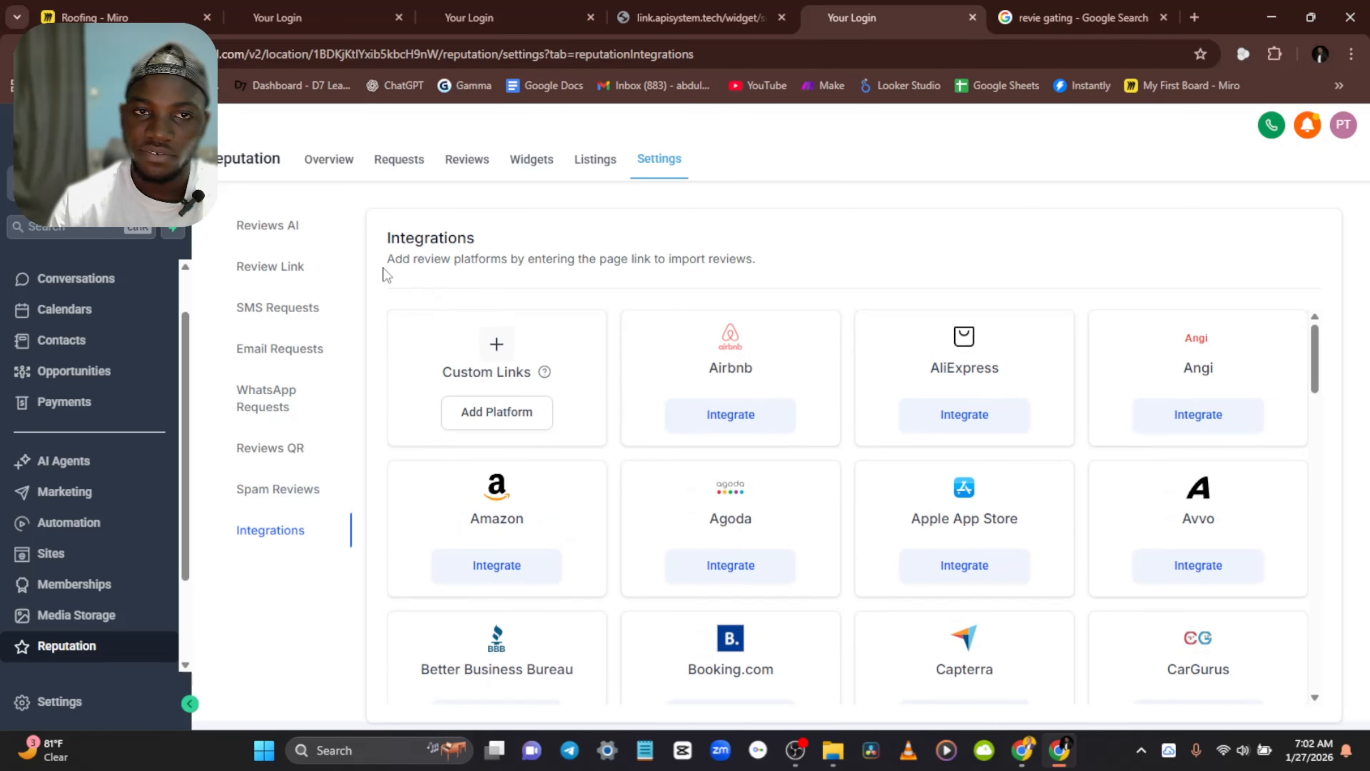
pyautogui.click(278, 267)
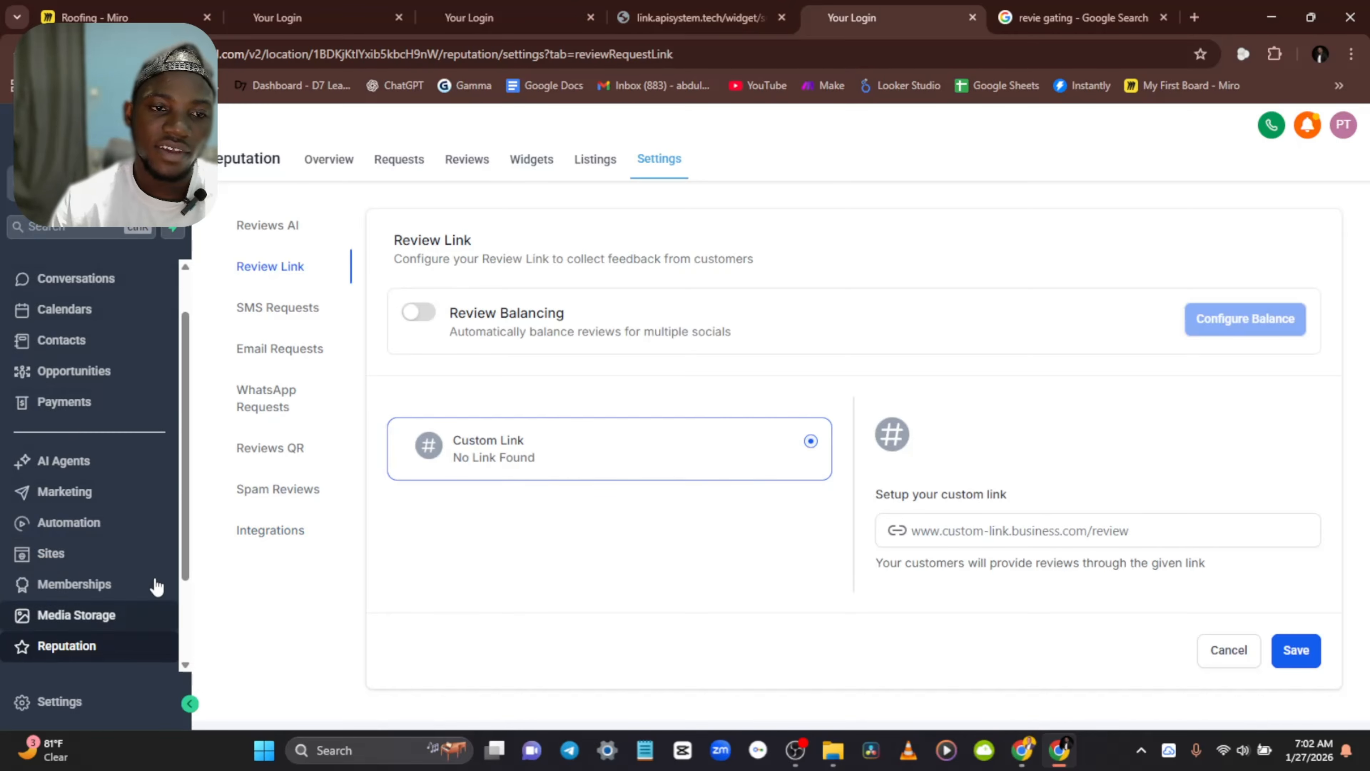
# Step: Compare the Review workflow's 5-branch Wait settings with the new Wait action in The review workflow
pyautogui.click(322, 8)
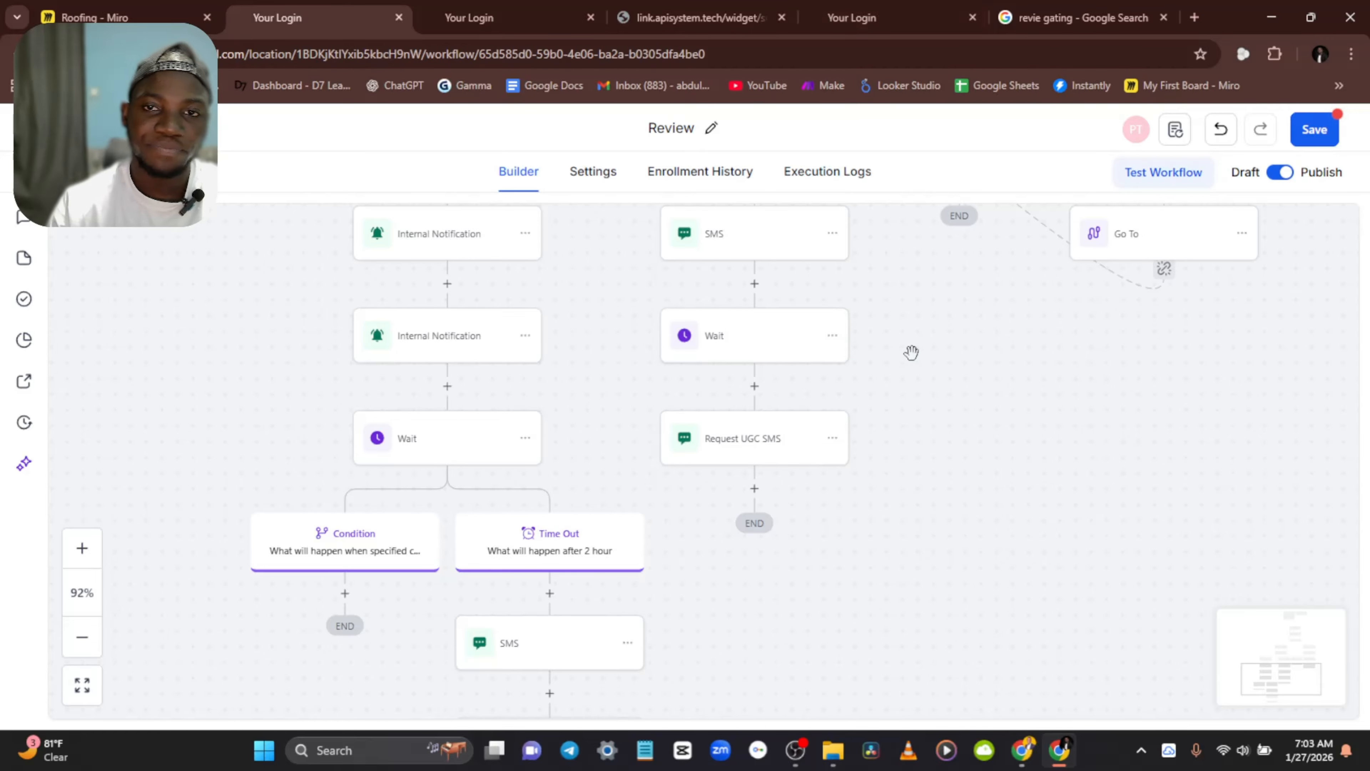
pyautogui.scroll(2, 863, 349)
pyautogui.click(747, 434)
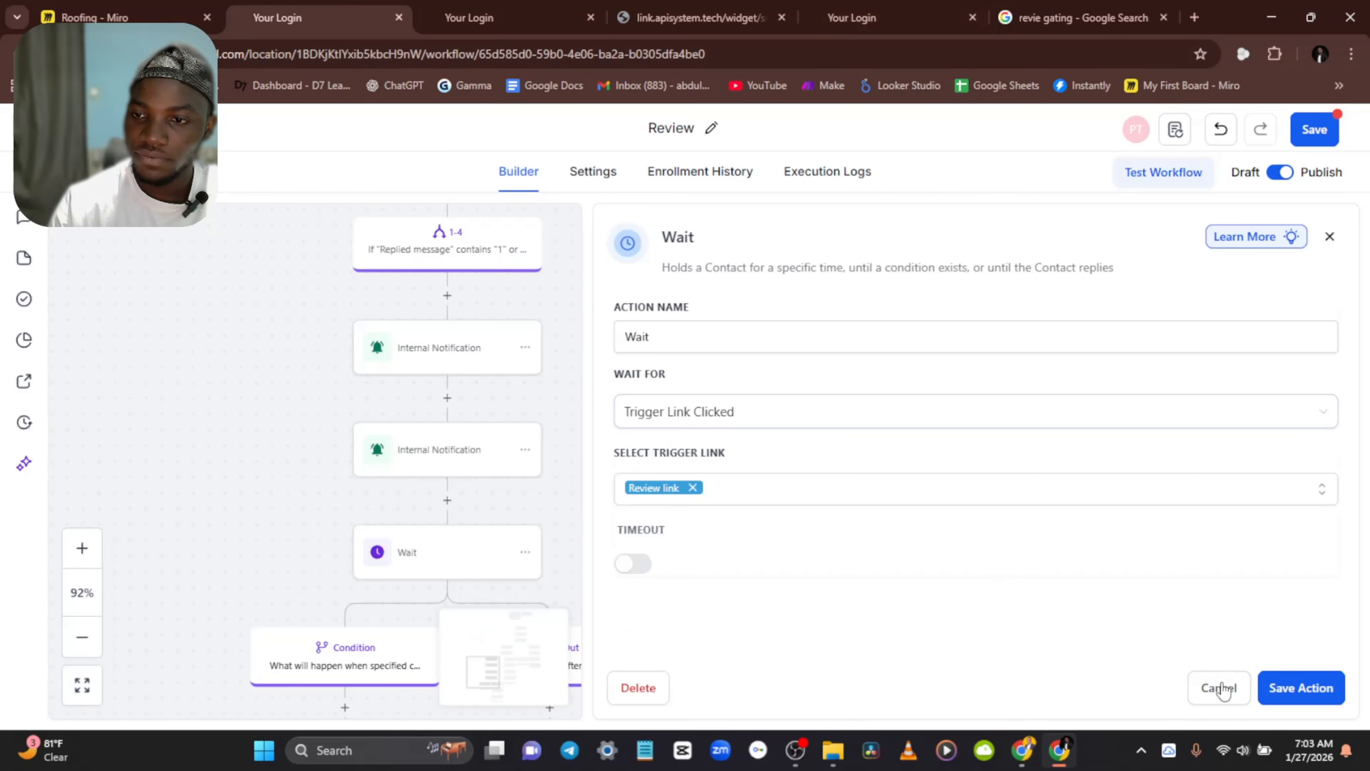
pyautogui.click(532, 20)
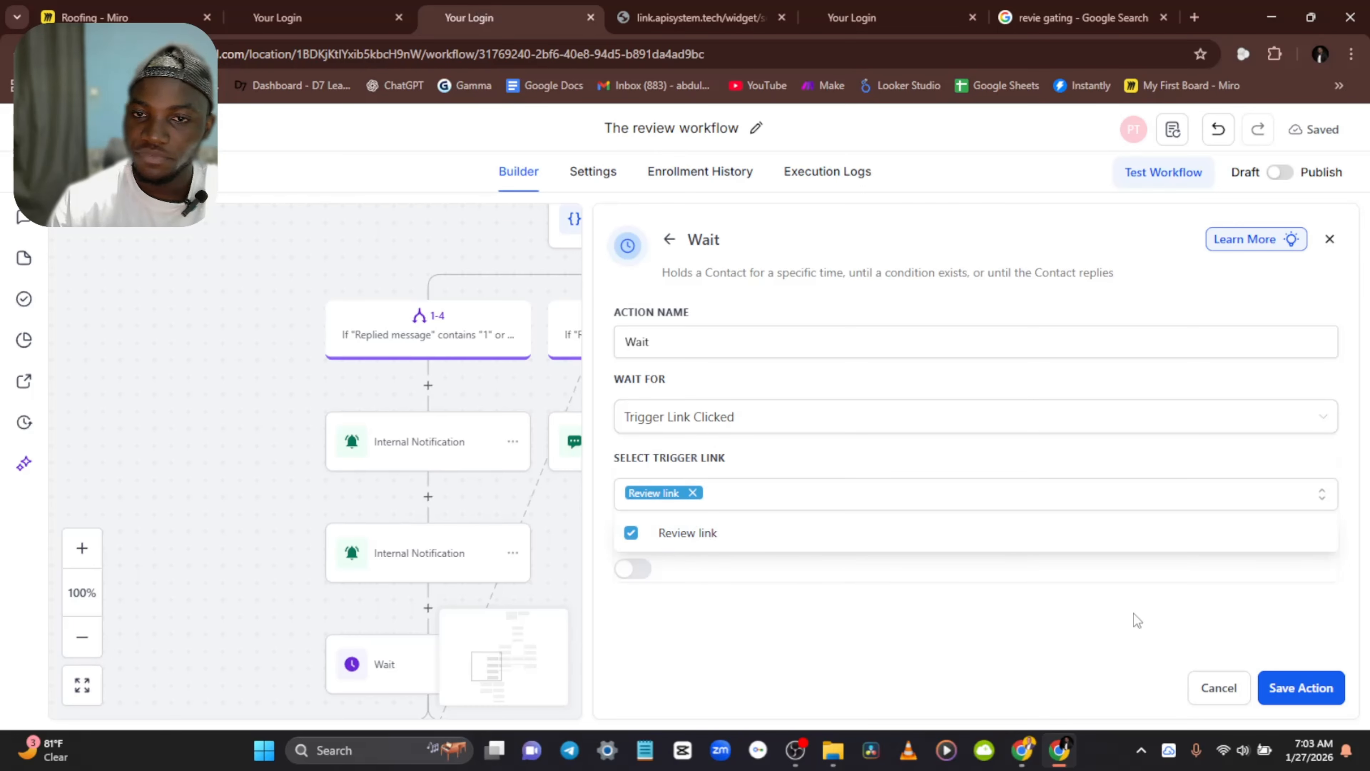
# Step: Close the settings of the 5 branch's Wait action, set to Trigger Link Clicked on Review link, keeping it in The review workflow
pyautogui.click(585, 392)
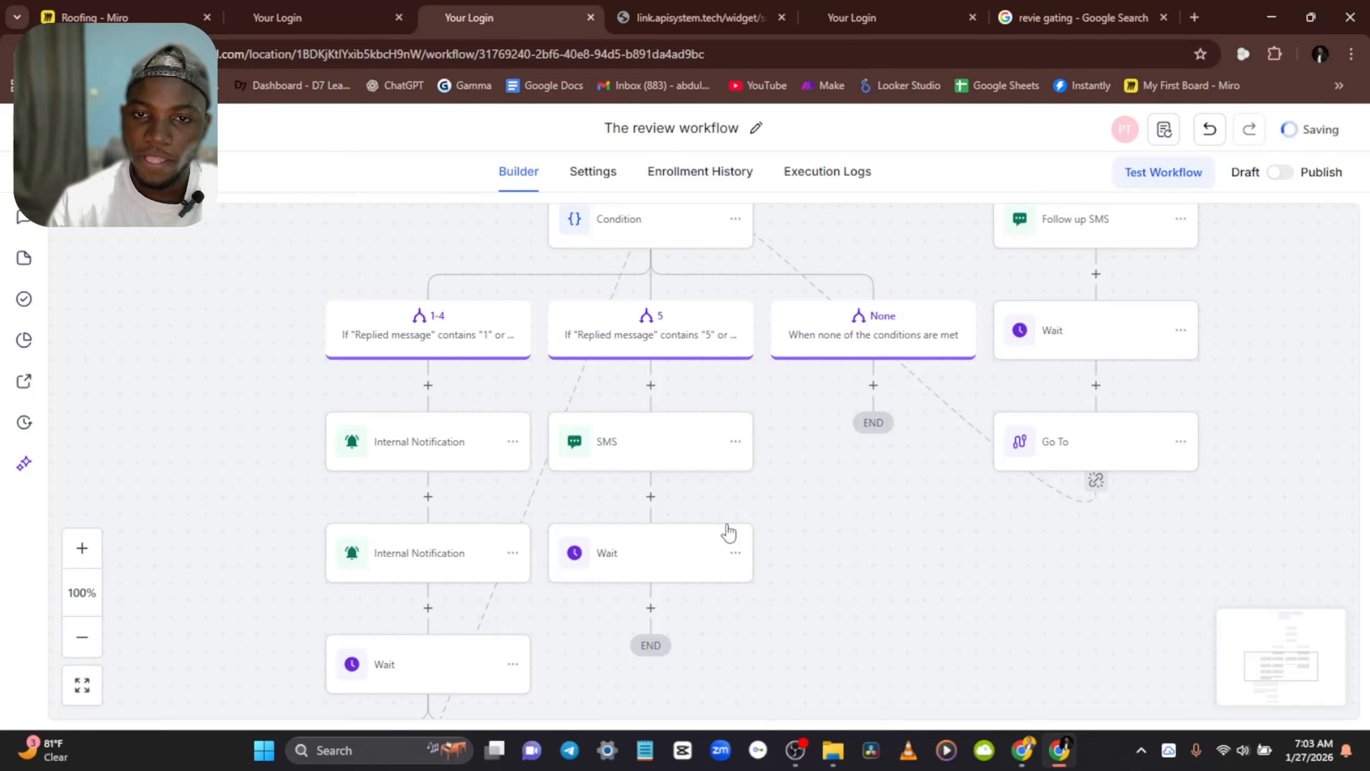
pyautogui.scroll(-4, 703, 466)
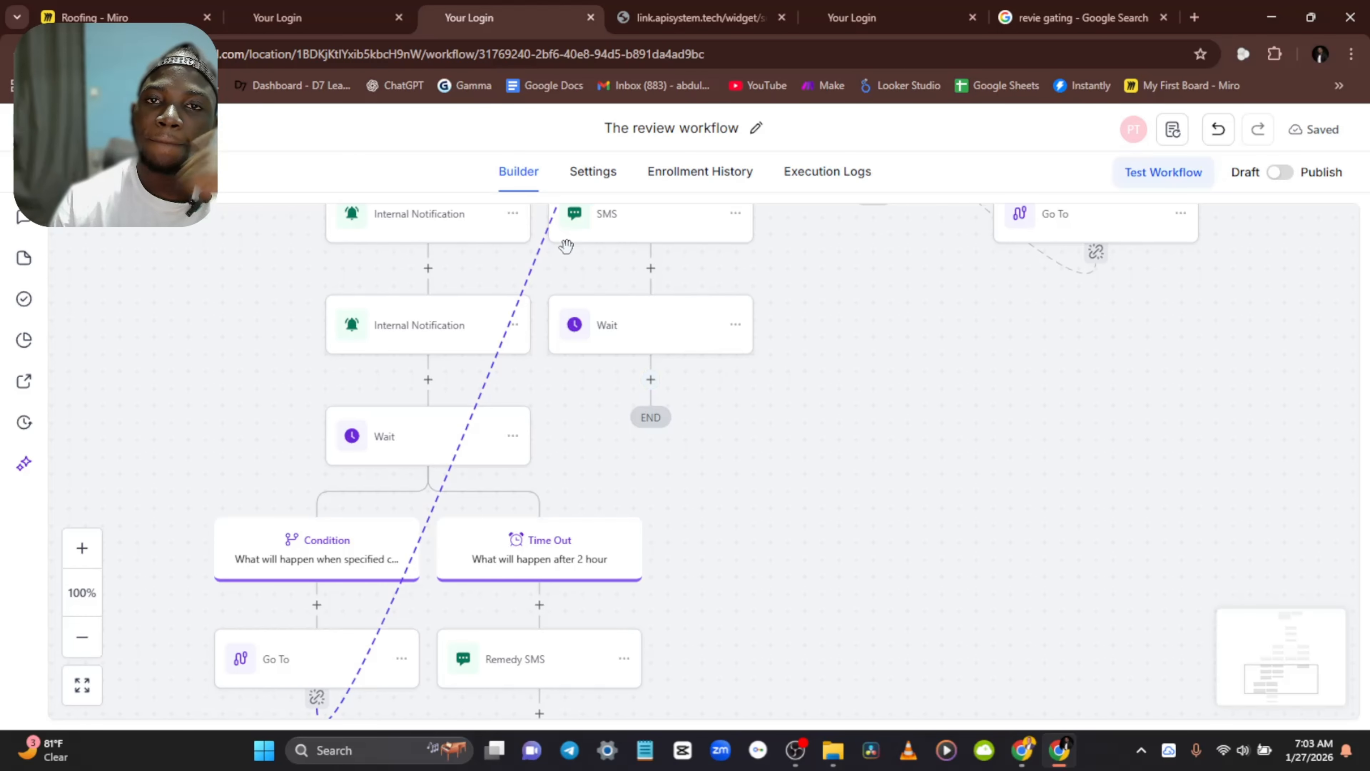
pyautogui.scroll(1, 577, 388)
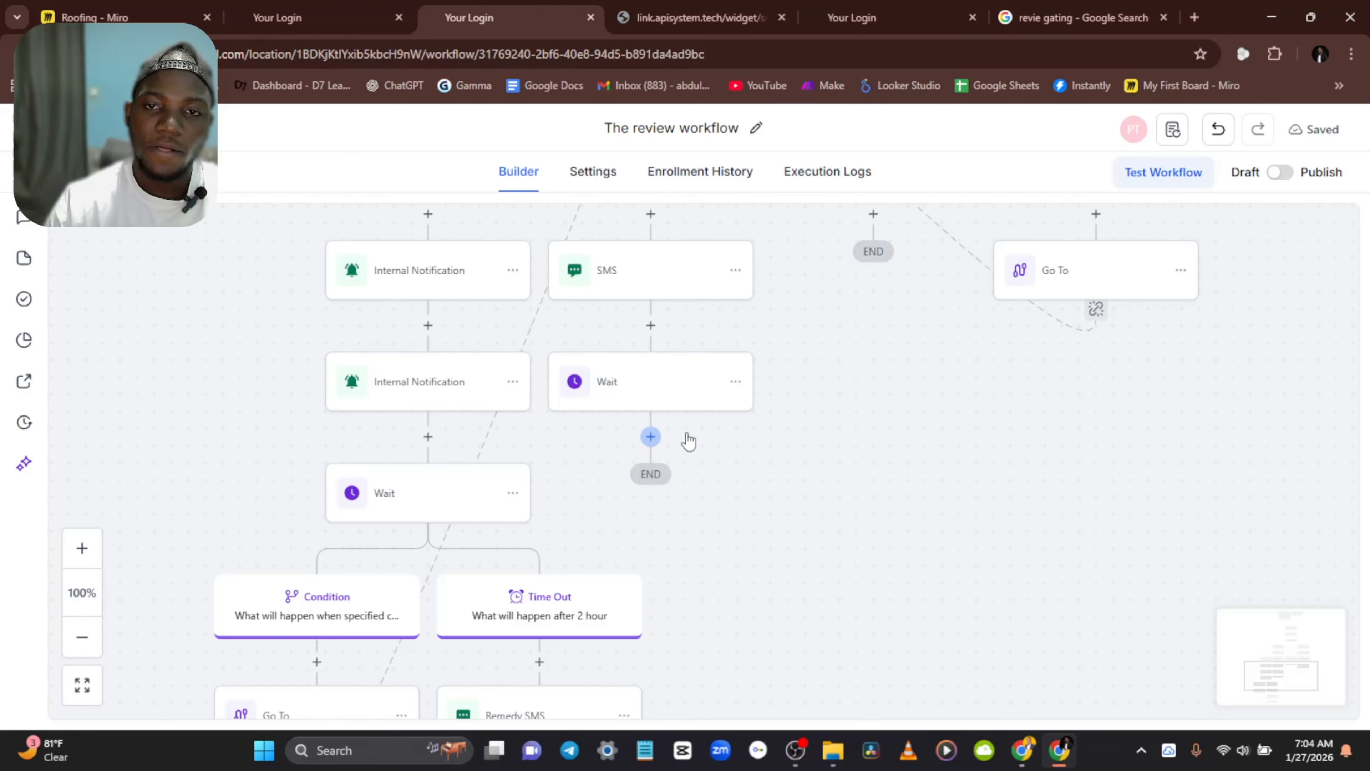
# Step: Add an SMS action after the 5 branch's Wait in The review workflow, using the message copied from the Review workflow's Request UGC SMS
pyautogui.click(1002, 488)
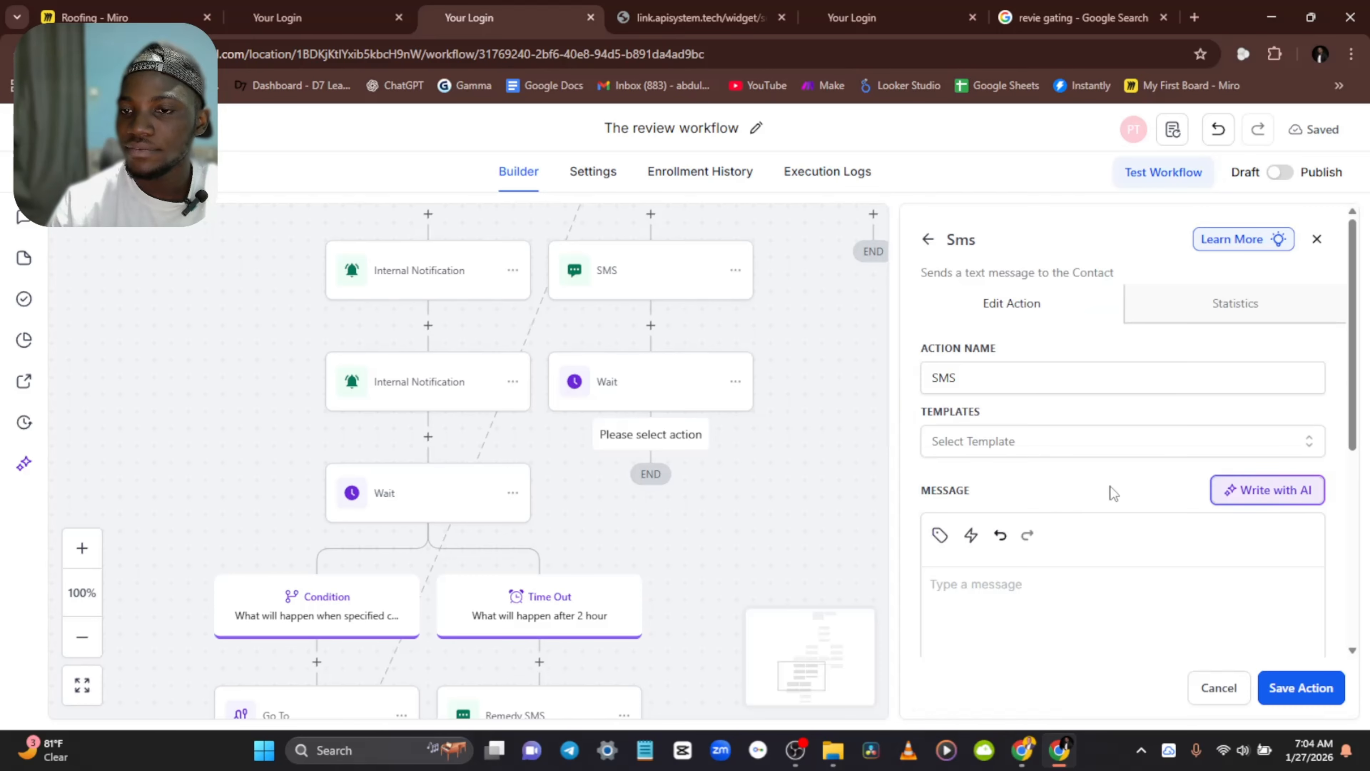
pyautogui.scroll(-2, 996, 458)
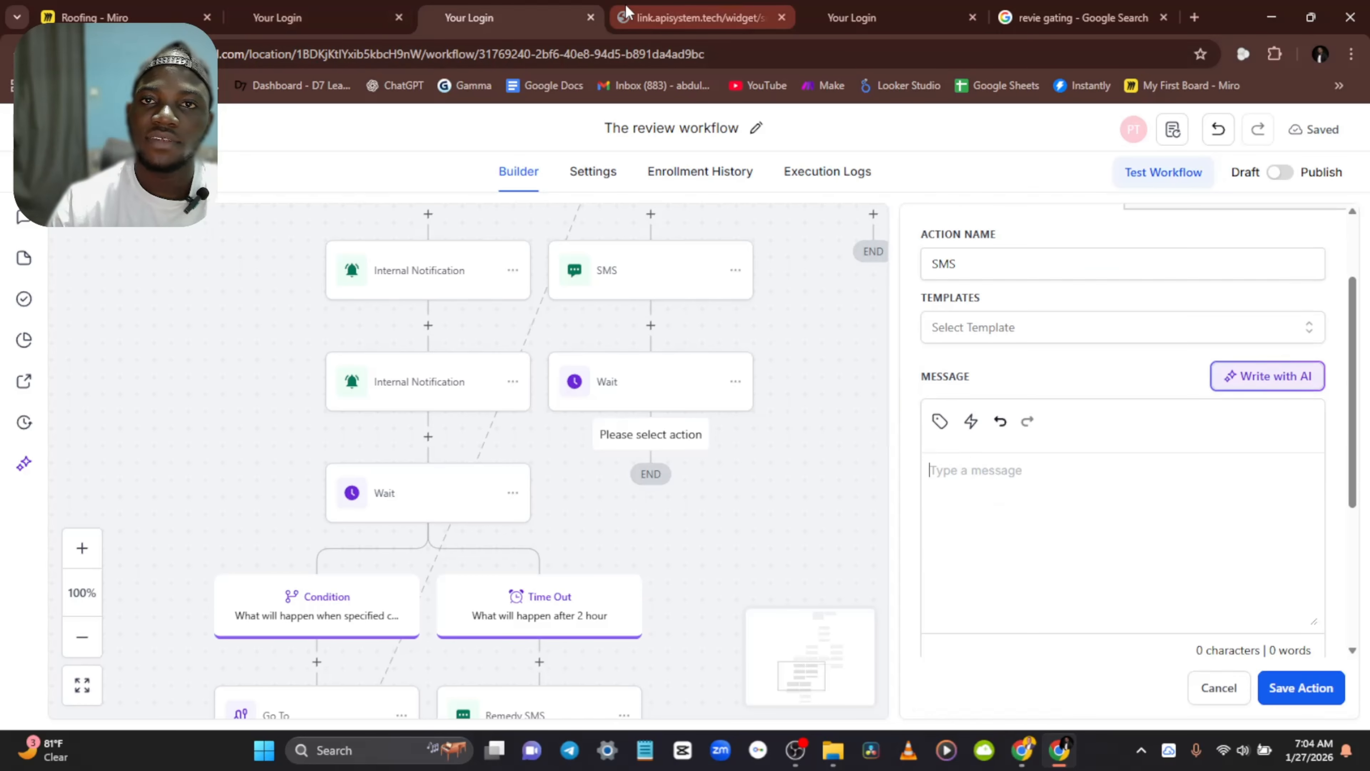
pyautogui.click(288, 6)
pyautogui.scroll(-3, 710, 496)
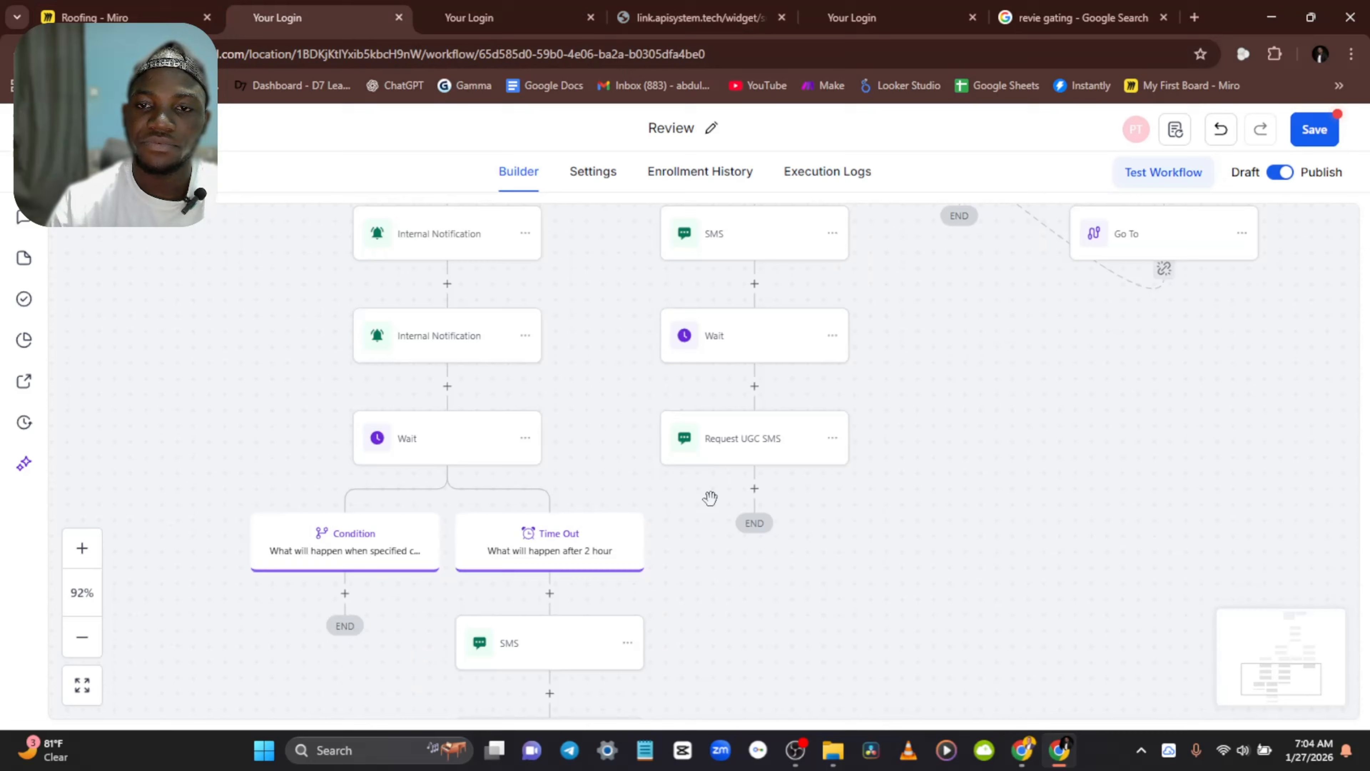
pyautogui.click(732, 441)
pyautogui.scroll(-2, 1191, 522)
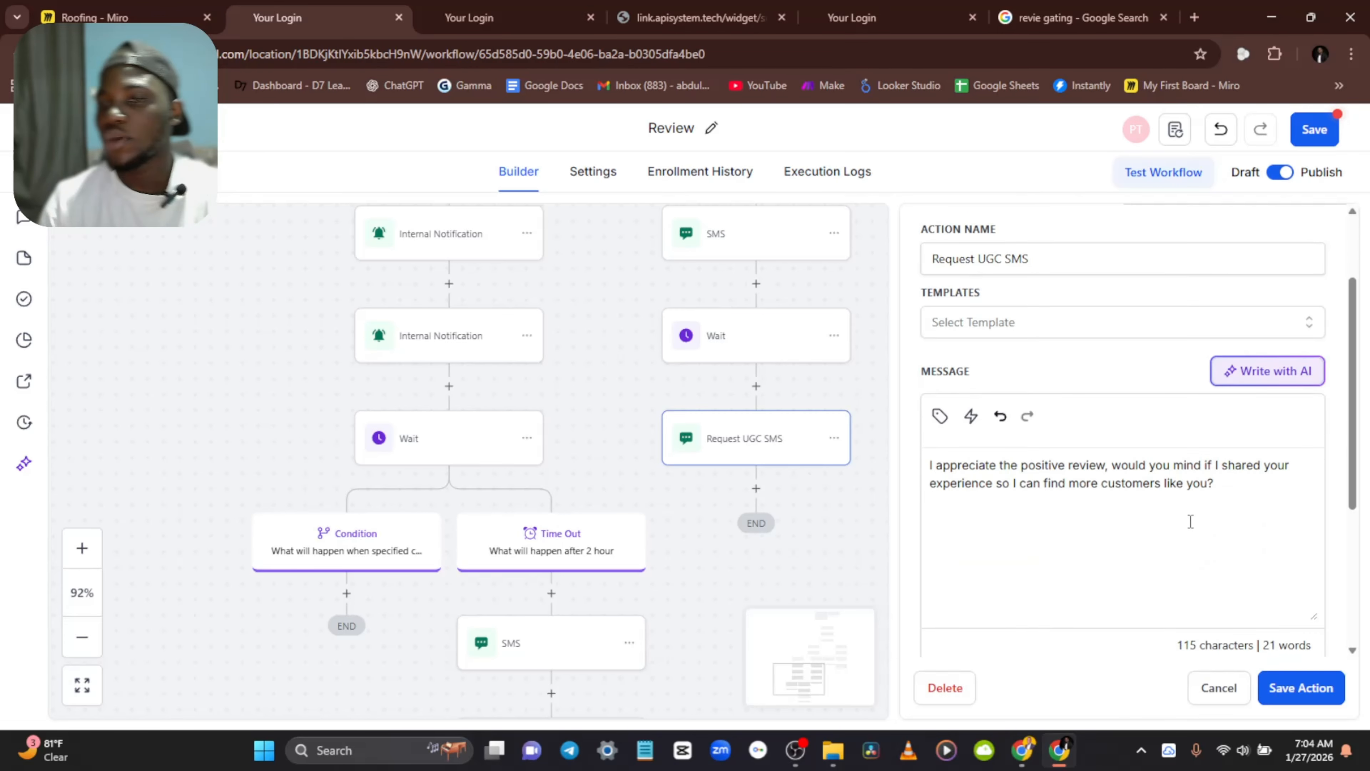
pyautogui.moveTo(1254, 500); pyautogui.dragTo(854, 468)
pyautogui.hotkey('ctrl', 'c')
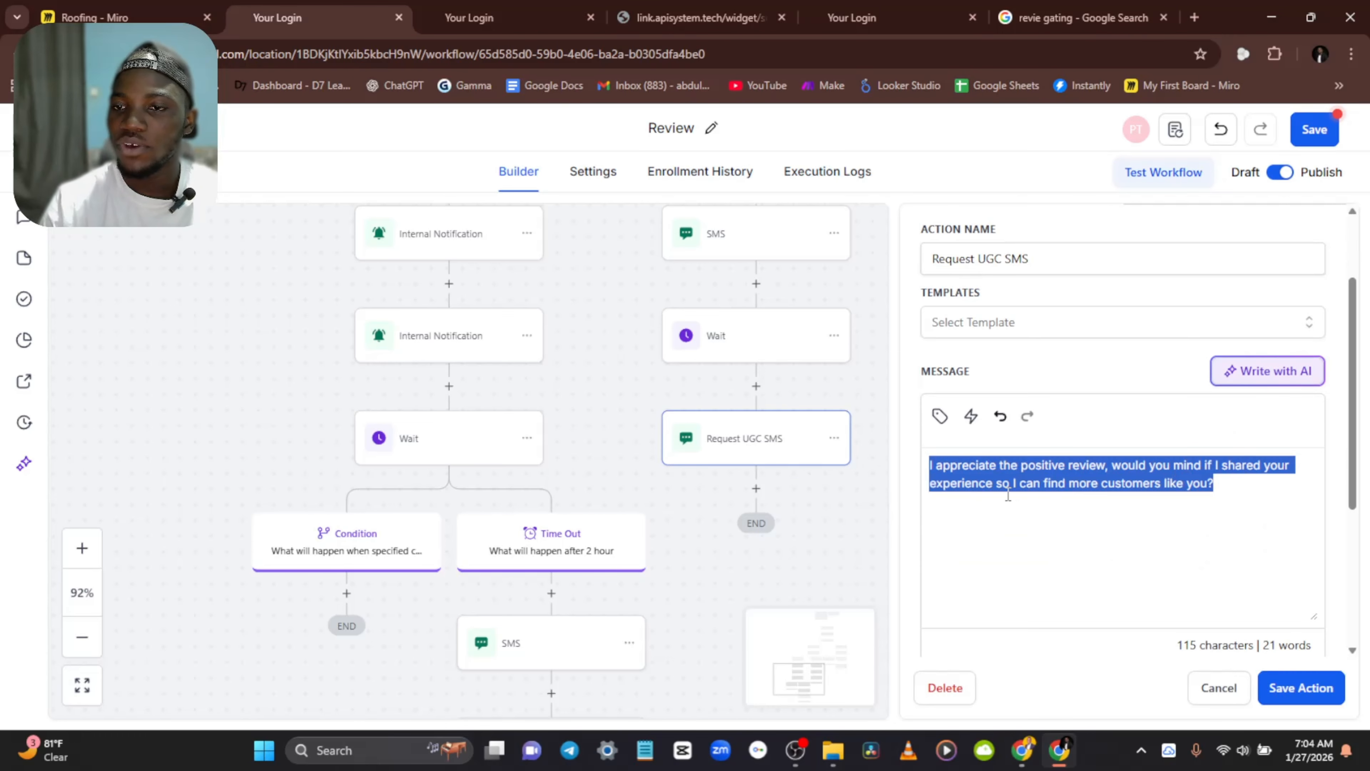
pyautogui.click(470, 17)
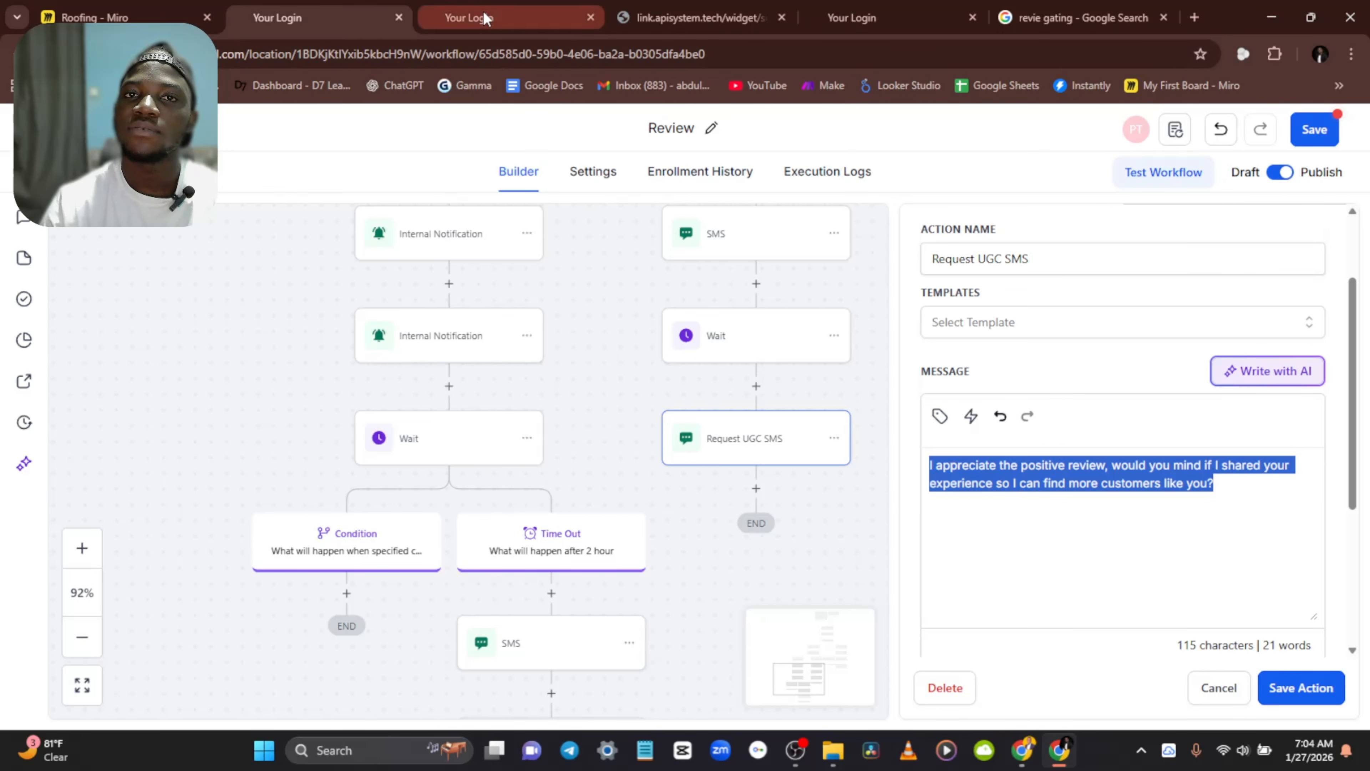
pyautogui.click(1031, 471)
pyautogui.hotkey('ctrl', 'v')
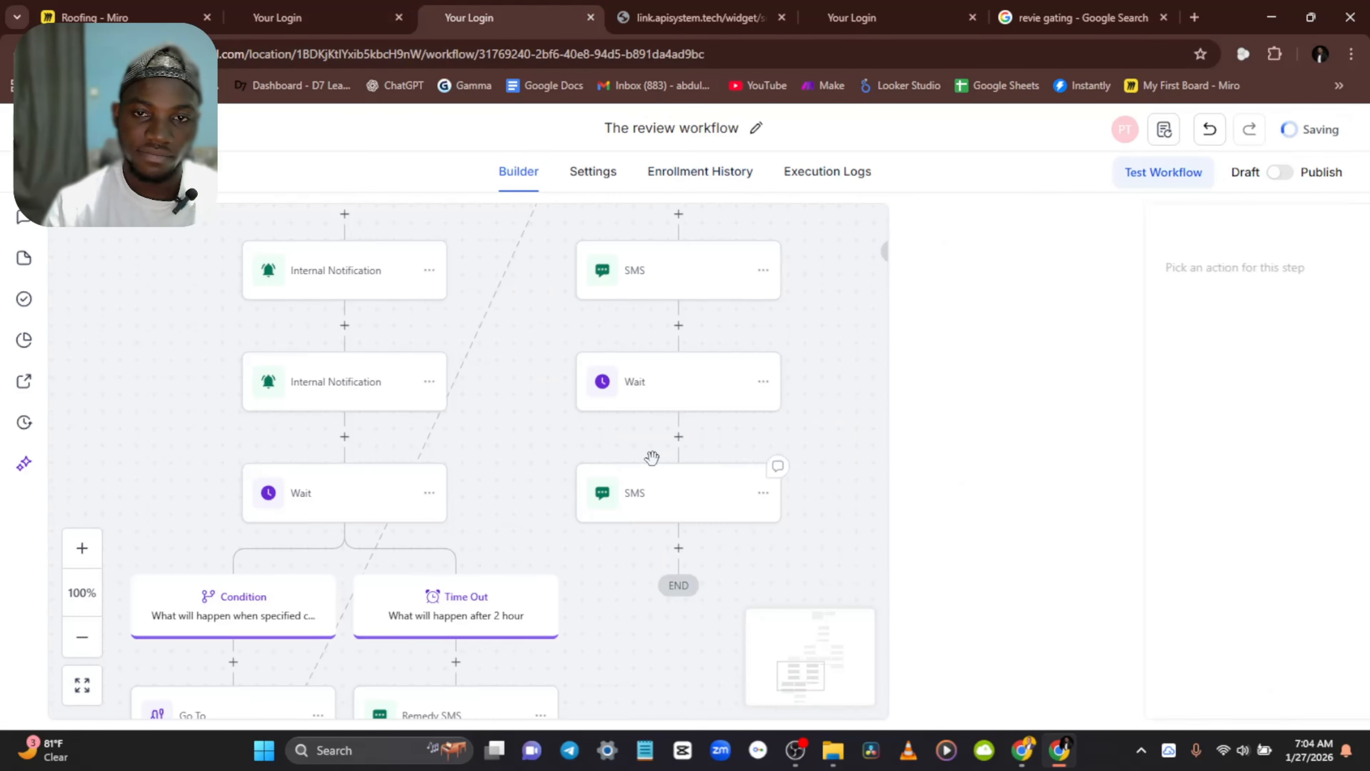
# Step: Rename the new SMS action after the 5 branch's Wait to UGC SMS and save it
pyautogui.click(665, 493)
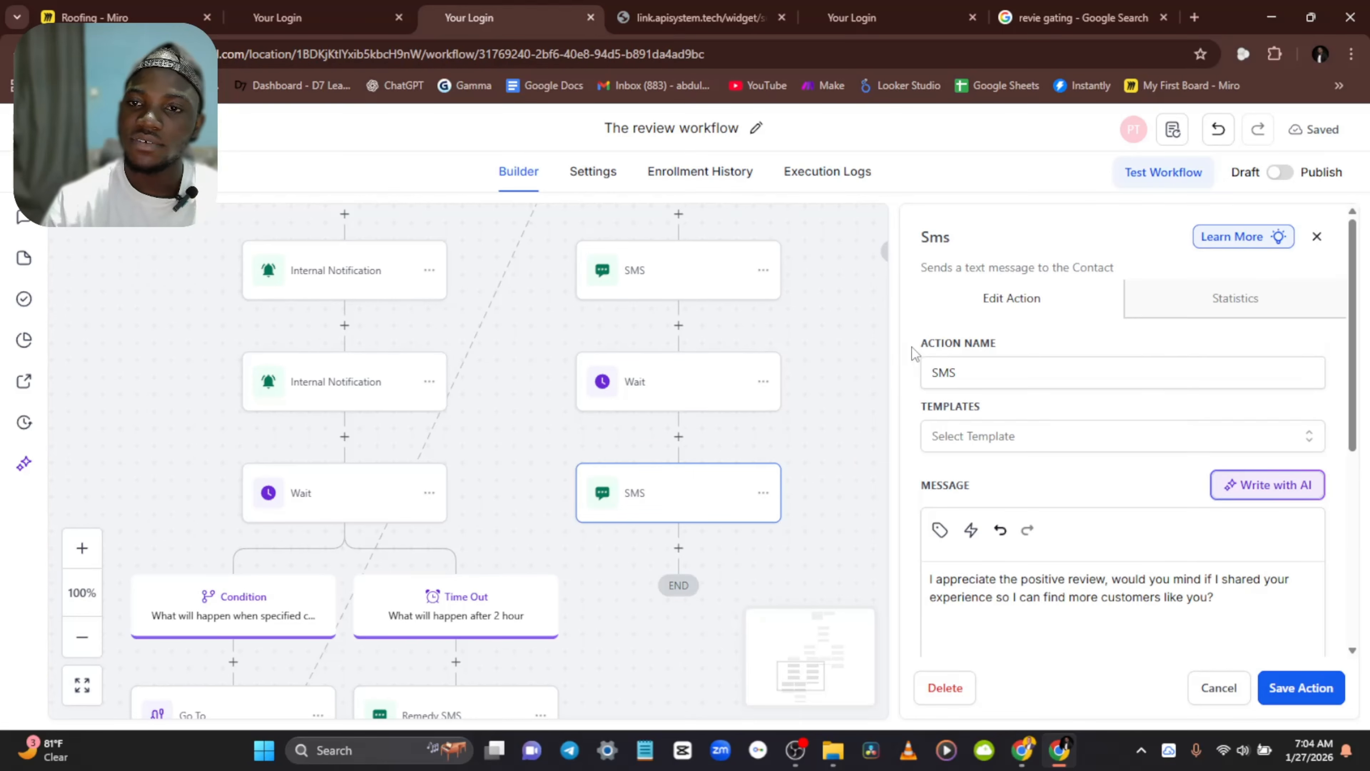
pyautogui.click(945, 372)
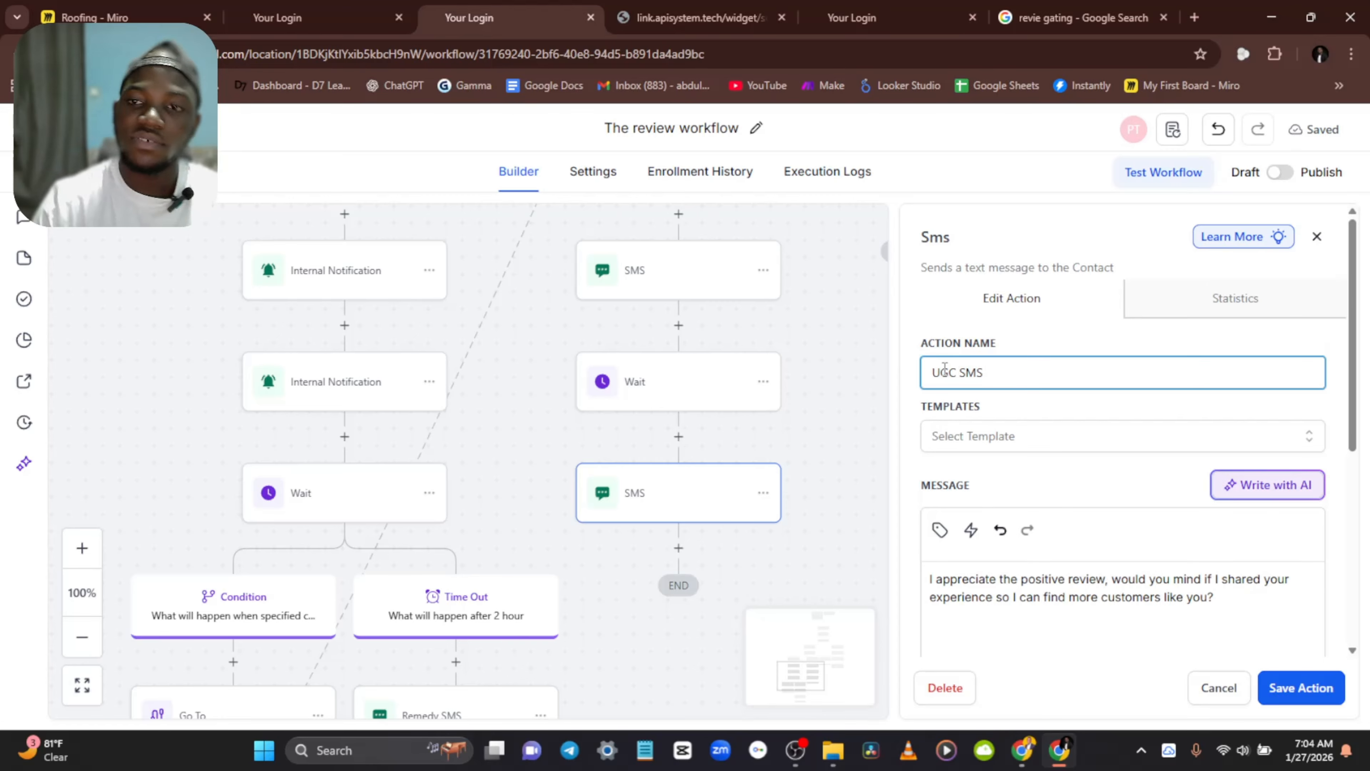
pyautogui.click(1290, 687)
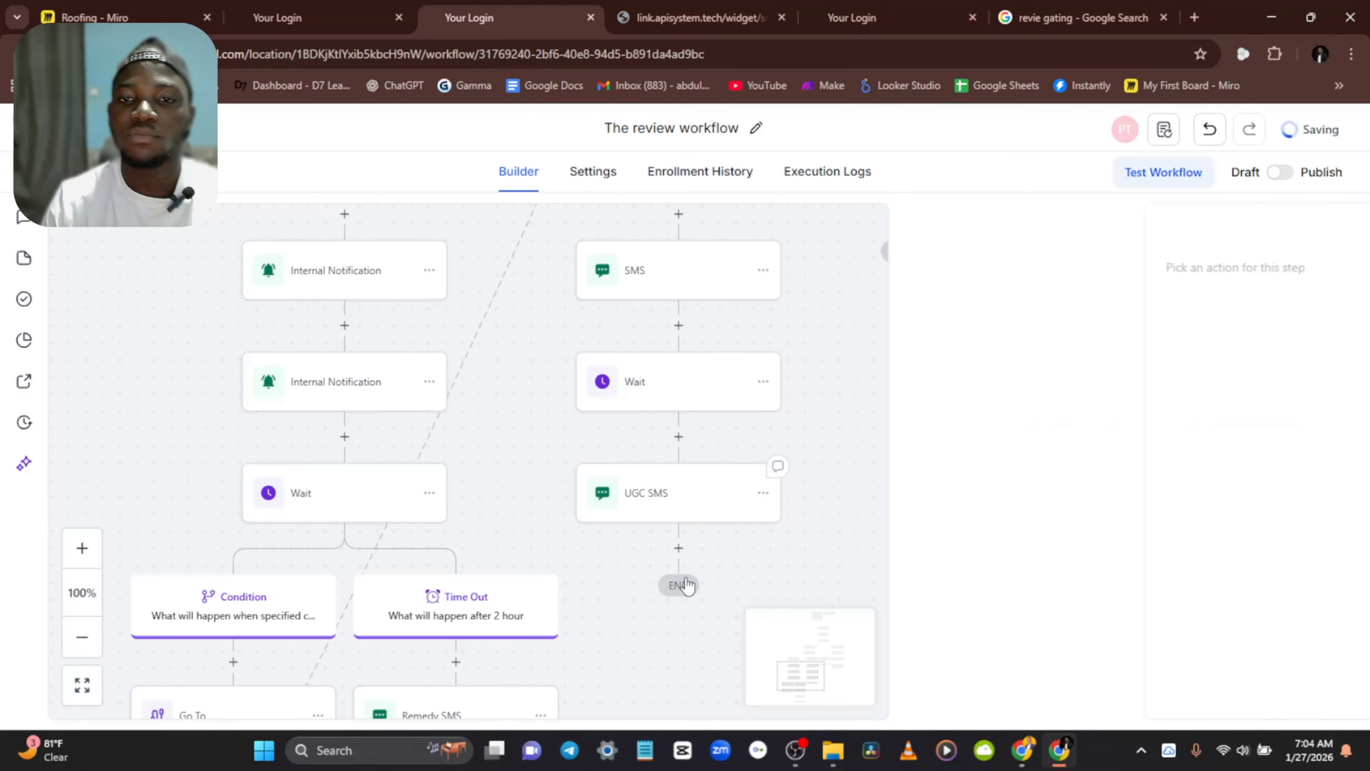
# Step: Examine the completed 5 branch of The review workflow, including the settings of its UGC SMS action
pyautogui.scroll(5, 781, 469)
pyautogui.scroll(-4, 695, 446)
pyautogui.scroll(-3, 694, 447)
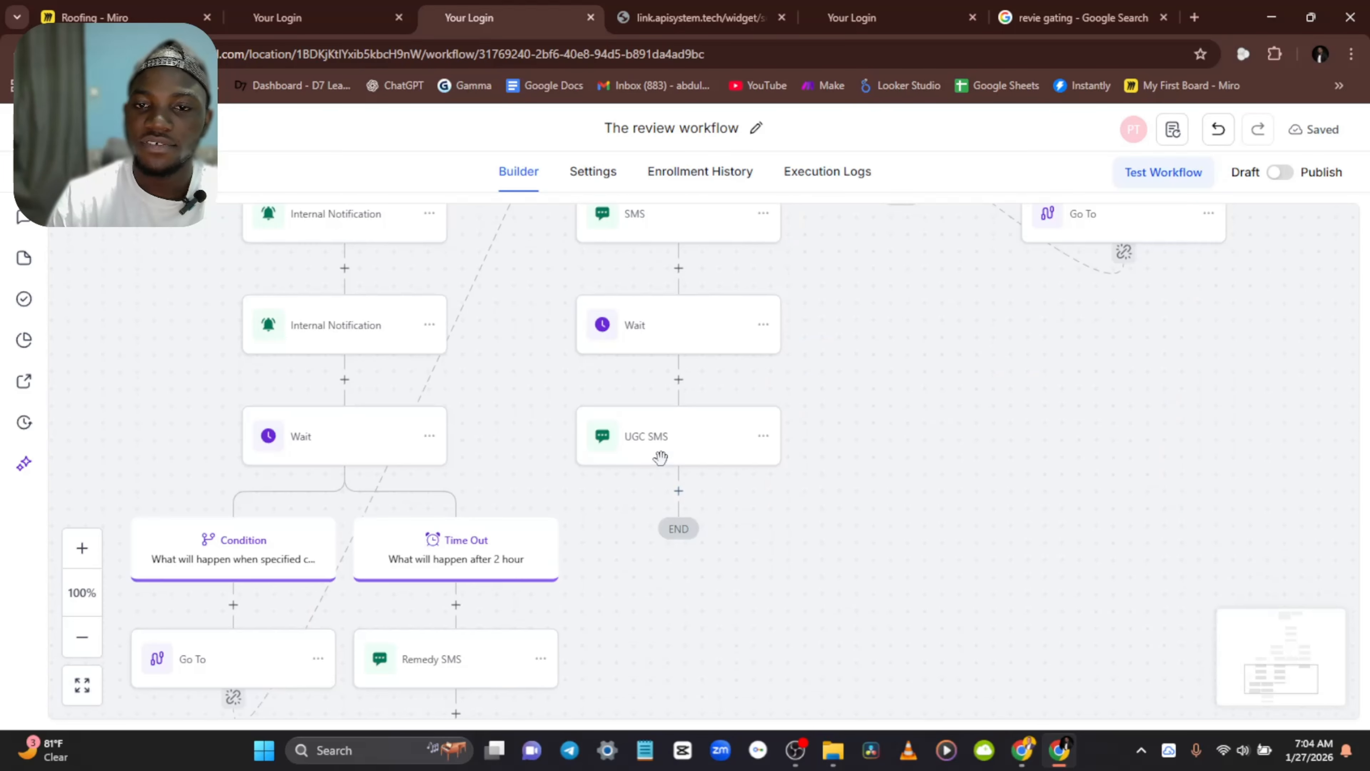
pyautogui.scroll(5, 701, 520)
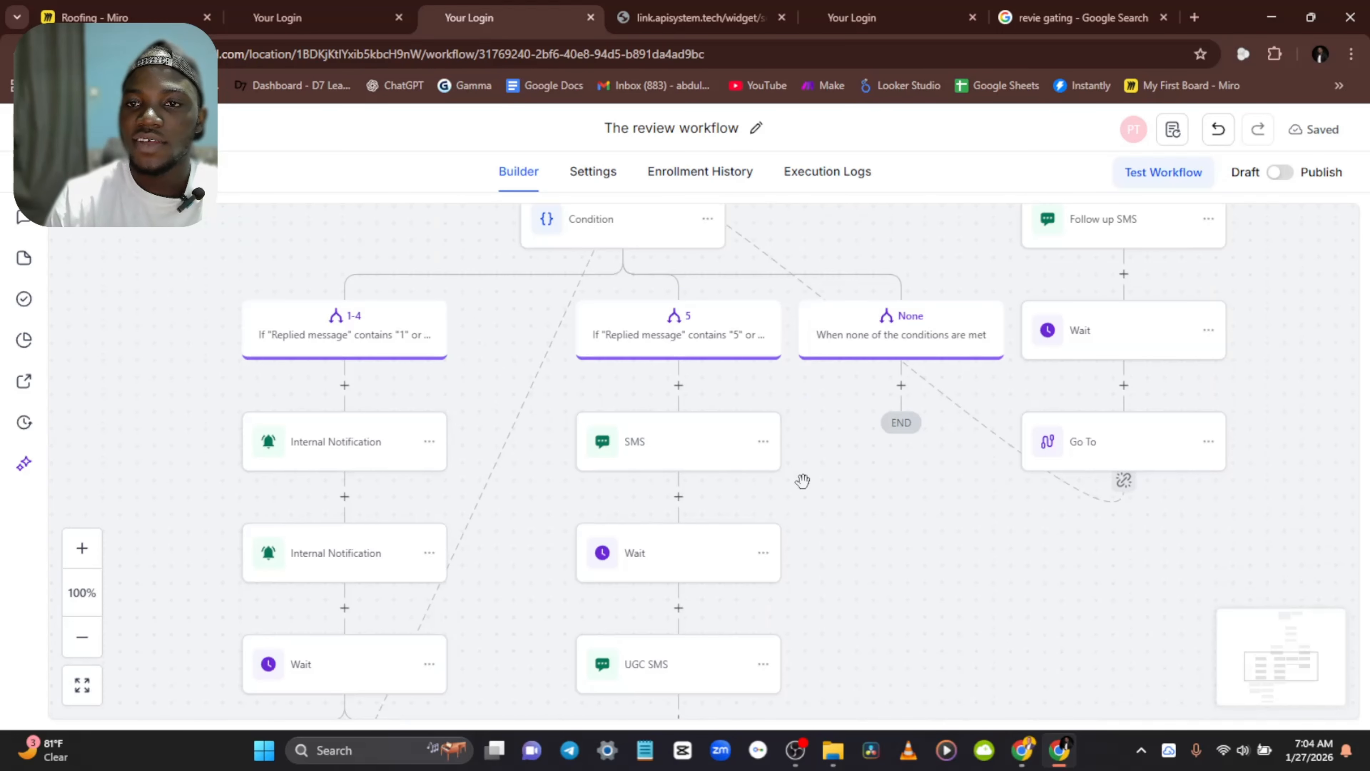
pyautogui.scroll(-2, 734, 486)
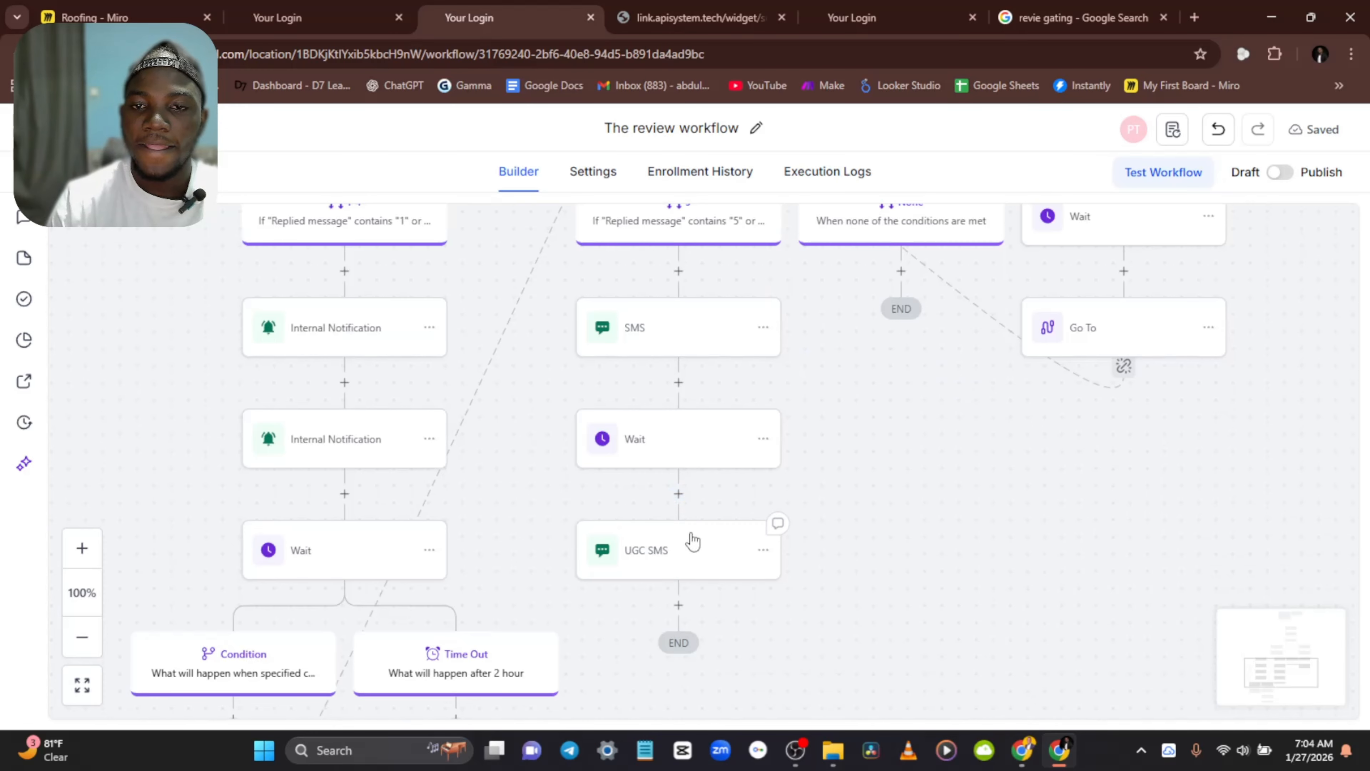
pyautogui.click(726, 540)
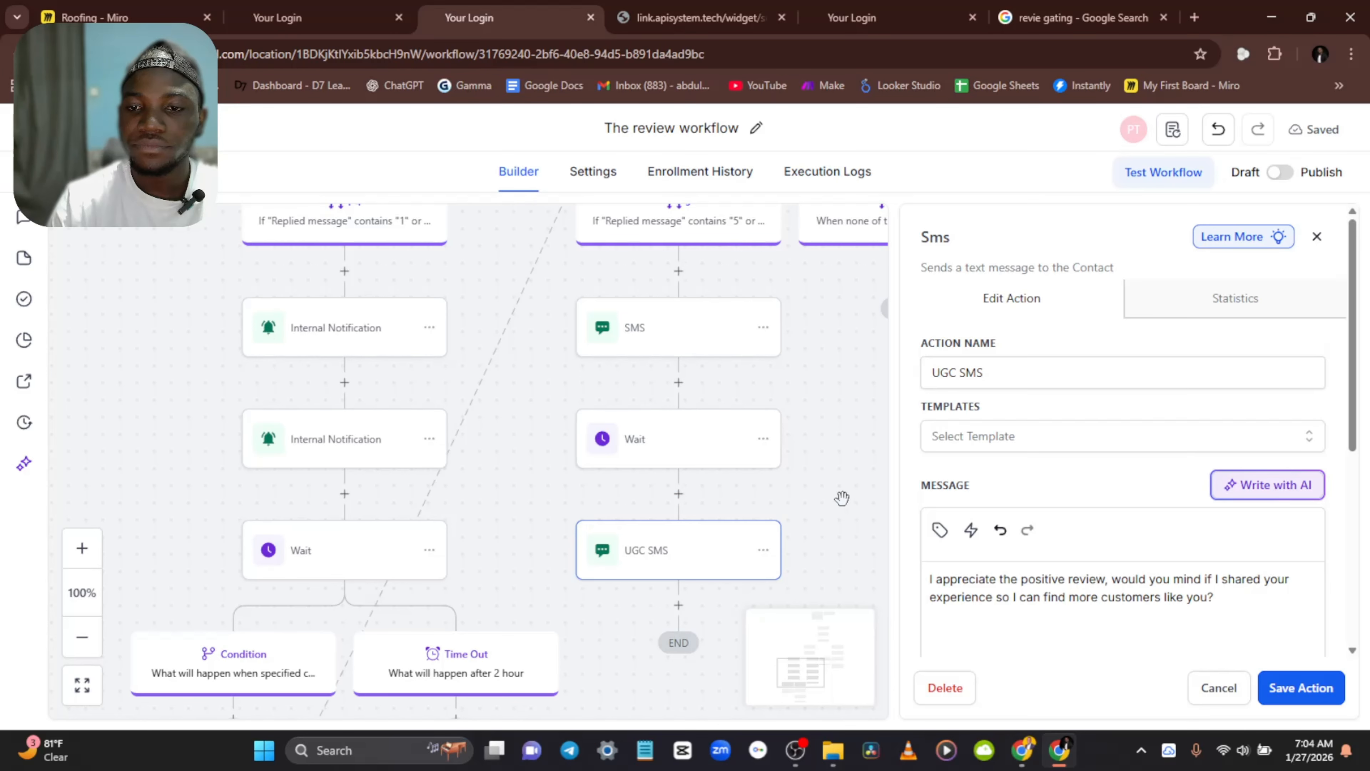
pyautogui.click(752, 508)
pyautogui.scroll(3, 741, 461)
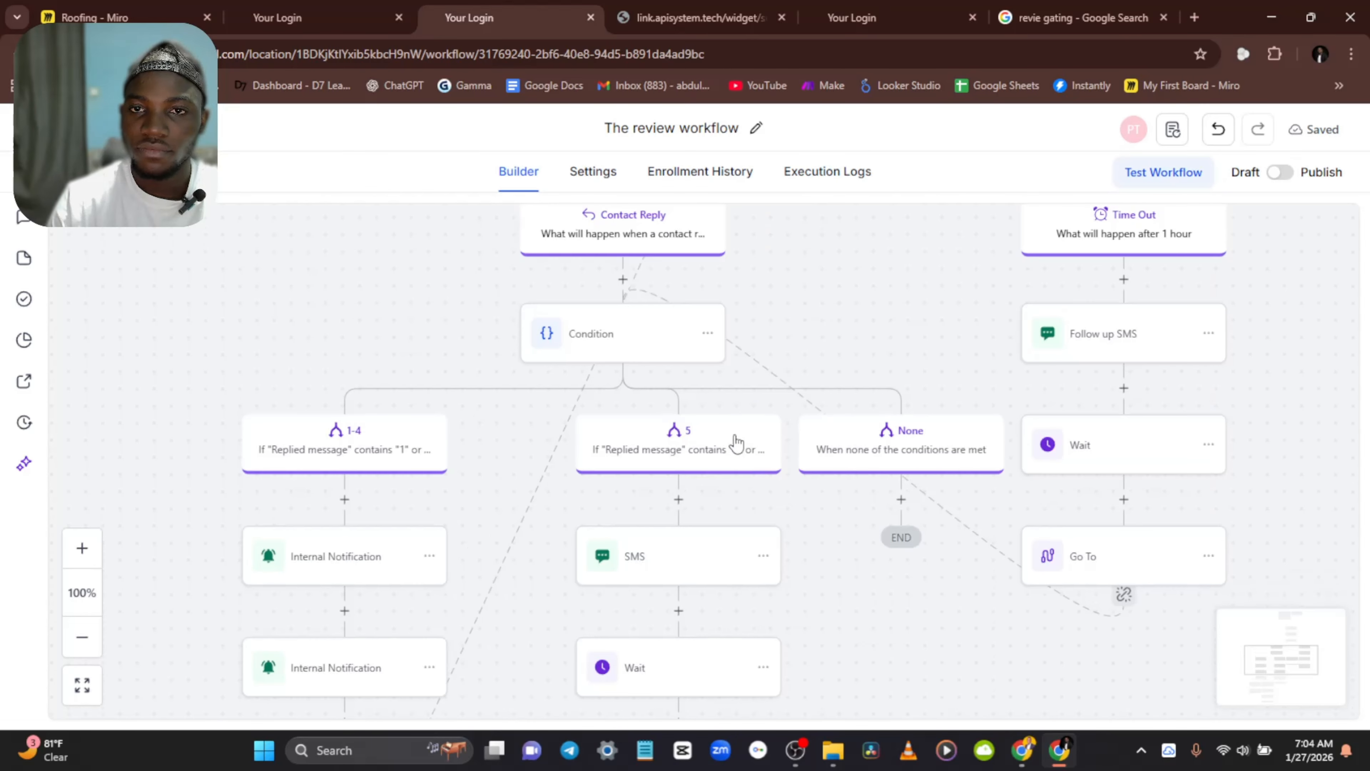
pyautogui.scroll(-2, 705, 398)
pyautogui.scroll(-4, 712, 404)
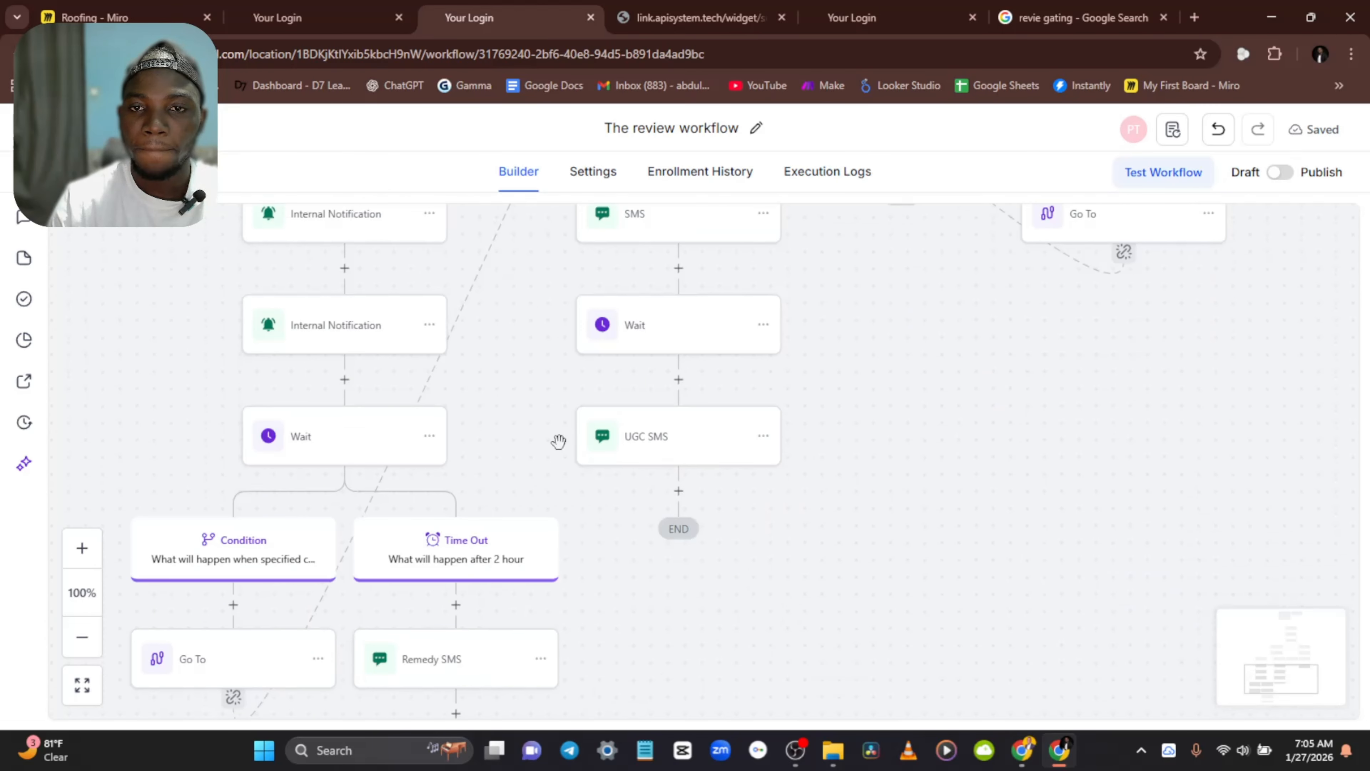
# Step: Check the lower branches of the Review workflow, close its Request UGC SMS settings, and look over the upper part of The review workflow
pyautogui.click(302, 17)
pyautogui.scroll(-1, 637, 384)
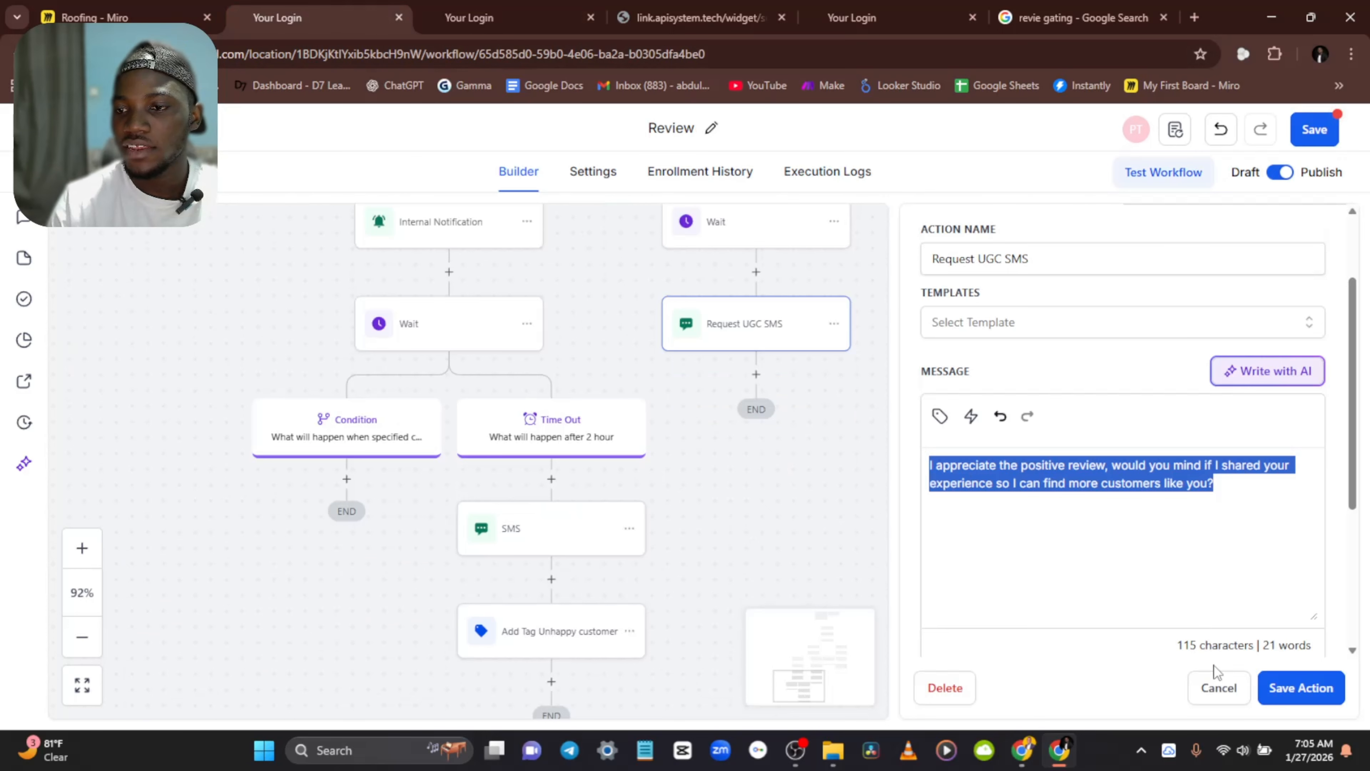
pyautogui.click(1220, 689)
pyautogui.click(499, 8)
pyautogui.scroll(6, 642, 381)
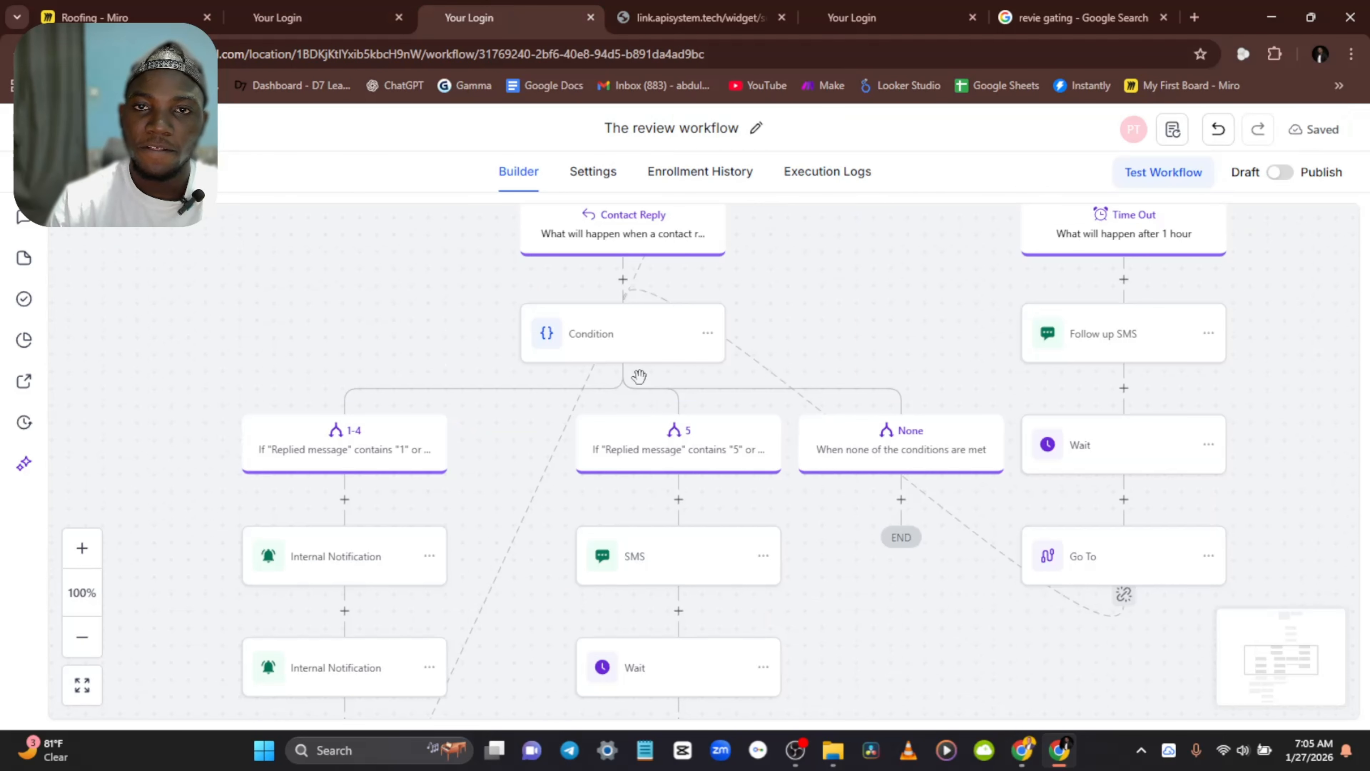
pyautogui.scroll(4, 639, 376)
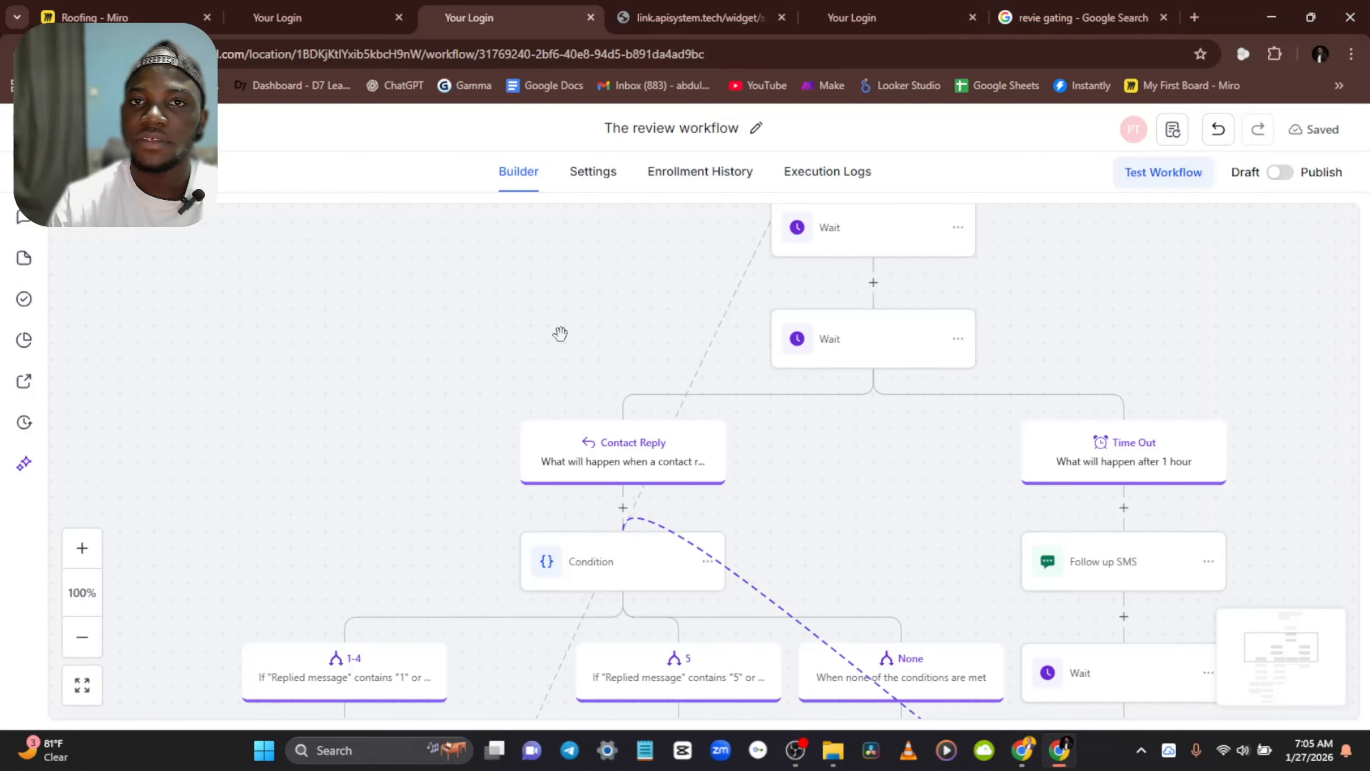
pyautogui.scroll(3, 568, 346)
pyautogui.scroll(-3, 581, 361)
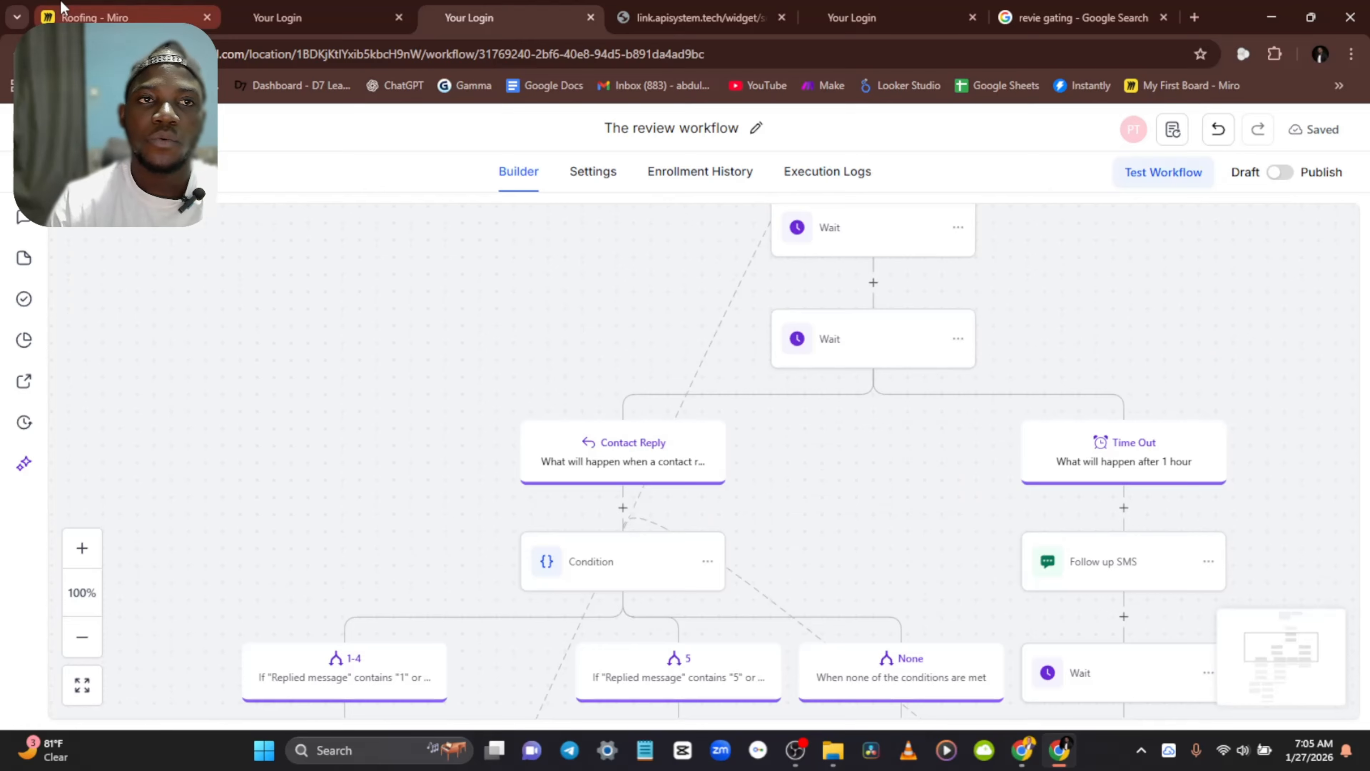
# Step: Switch to the Roofing board in Miro and examine the review system diagram with its SMS type and Survey type paths
pyautogui.click(95, 17)
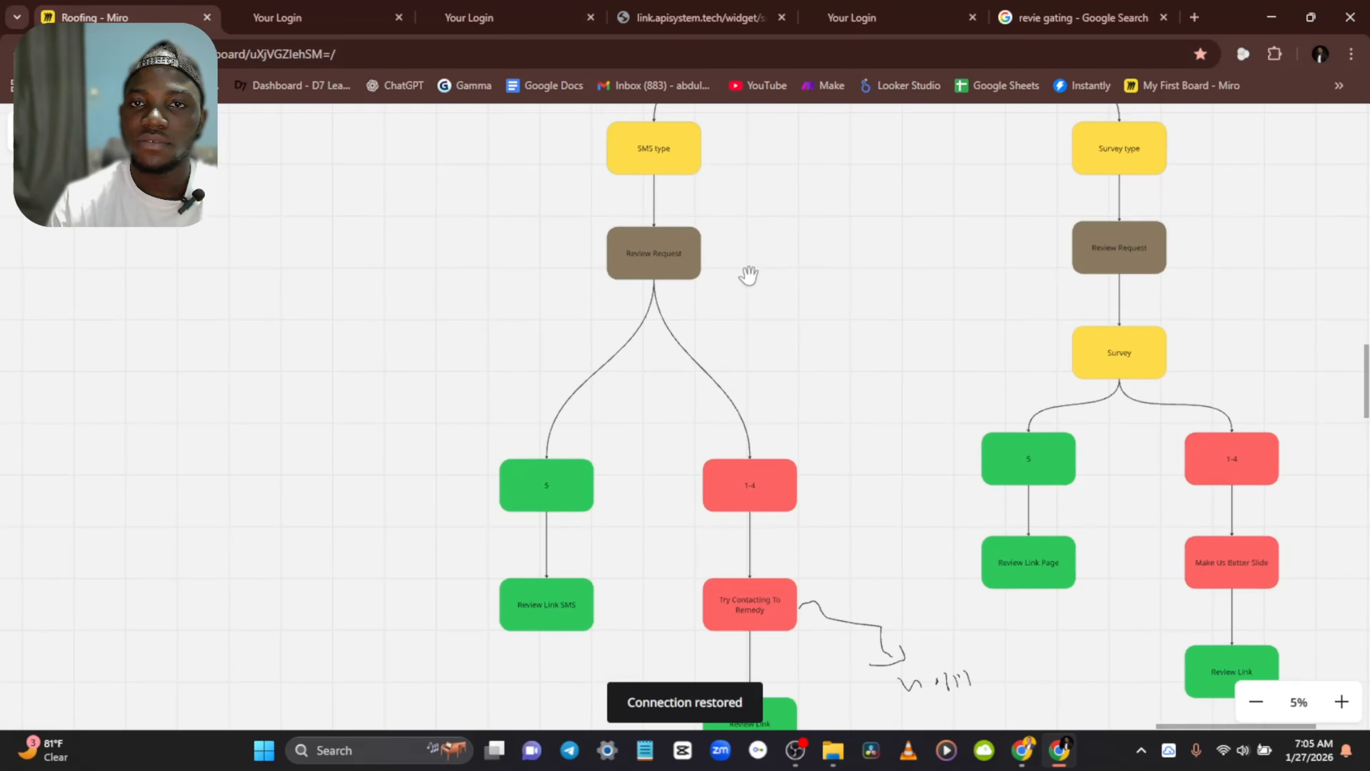
pyautogui.moveTo(749, 275); pyautogui.dragTo(737, 477)
pyautogui.moveTo(753, 216); pyautogui.dragTo(678, 440)
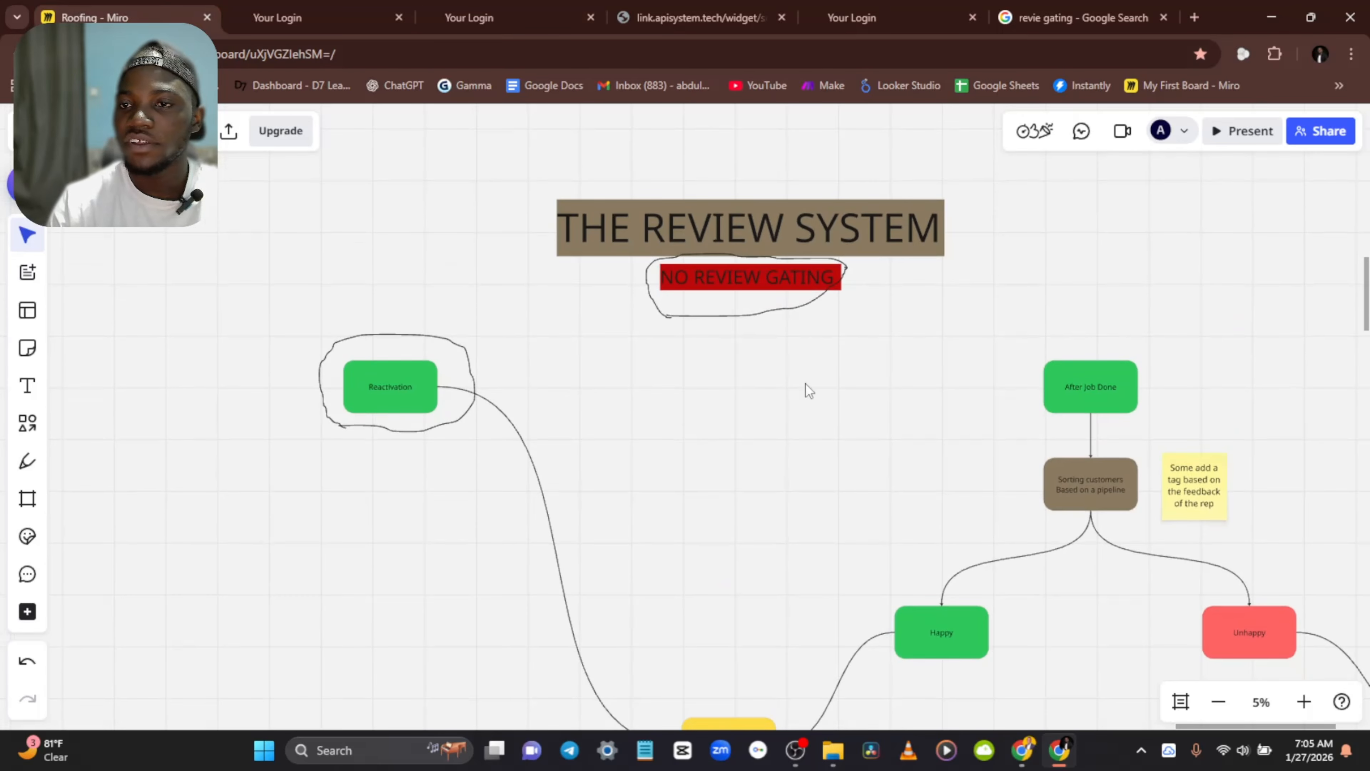
pyautogui.scroll(-2, 737, 412)
pyautogui.moveTo(809, 485); pyautogui.dragTo(696, 130)
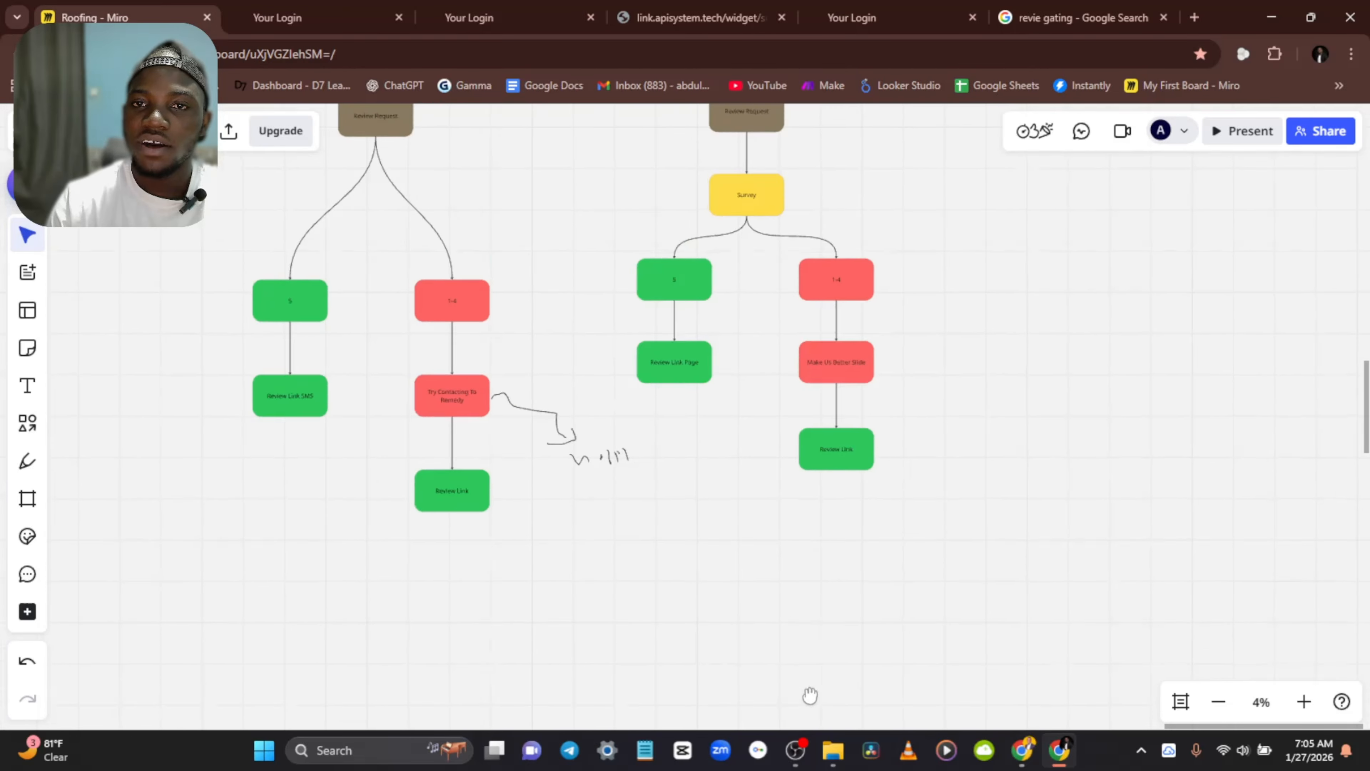
pyautogui.moveTo(656, 232); pyautogui.dragTo(694, 484)
pyautogui.moveTo(647, 330); pyautogui.dragTo(640, 472)
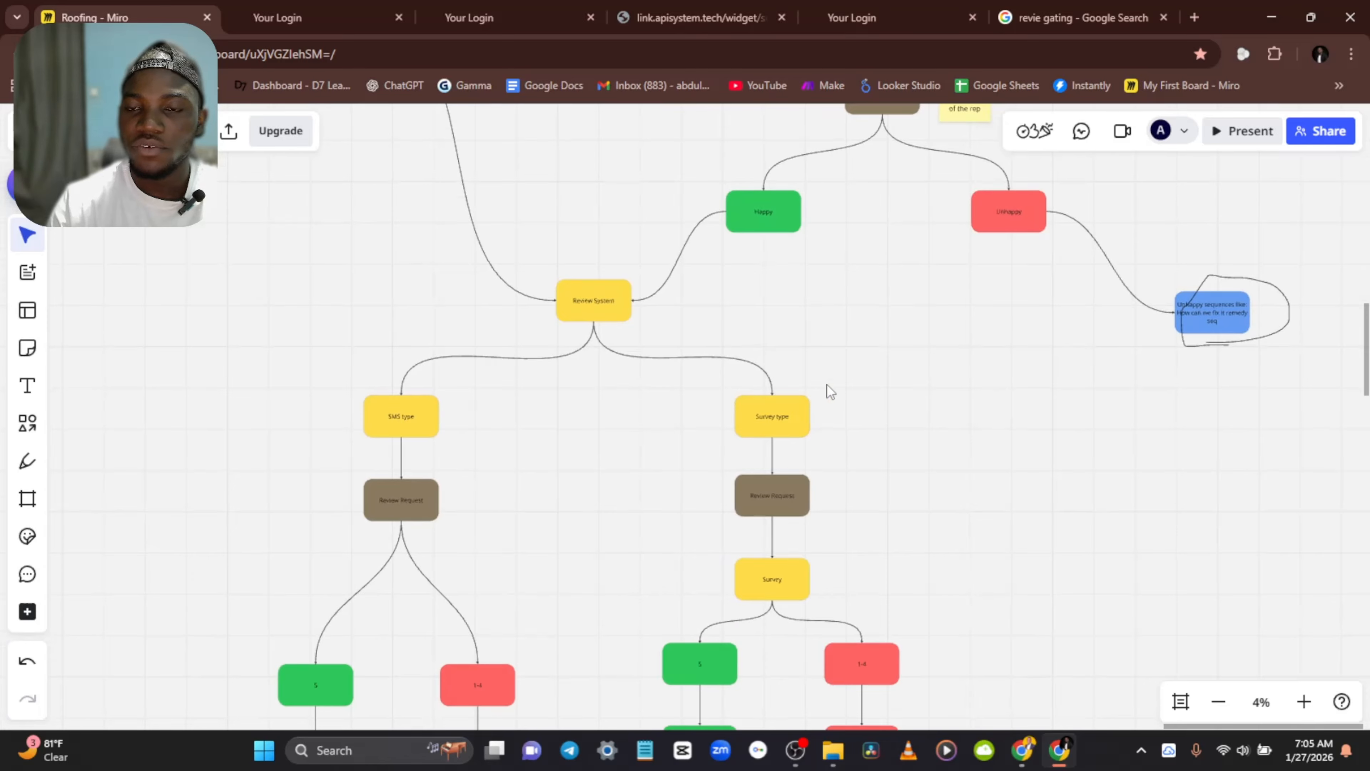
# Step: Return to The review workflow and look at the rating survey page and the Review workflow
pyautogui.click(484, 15)
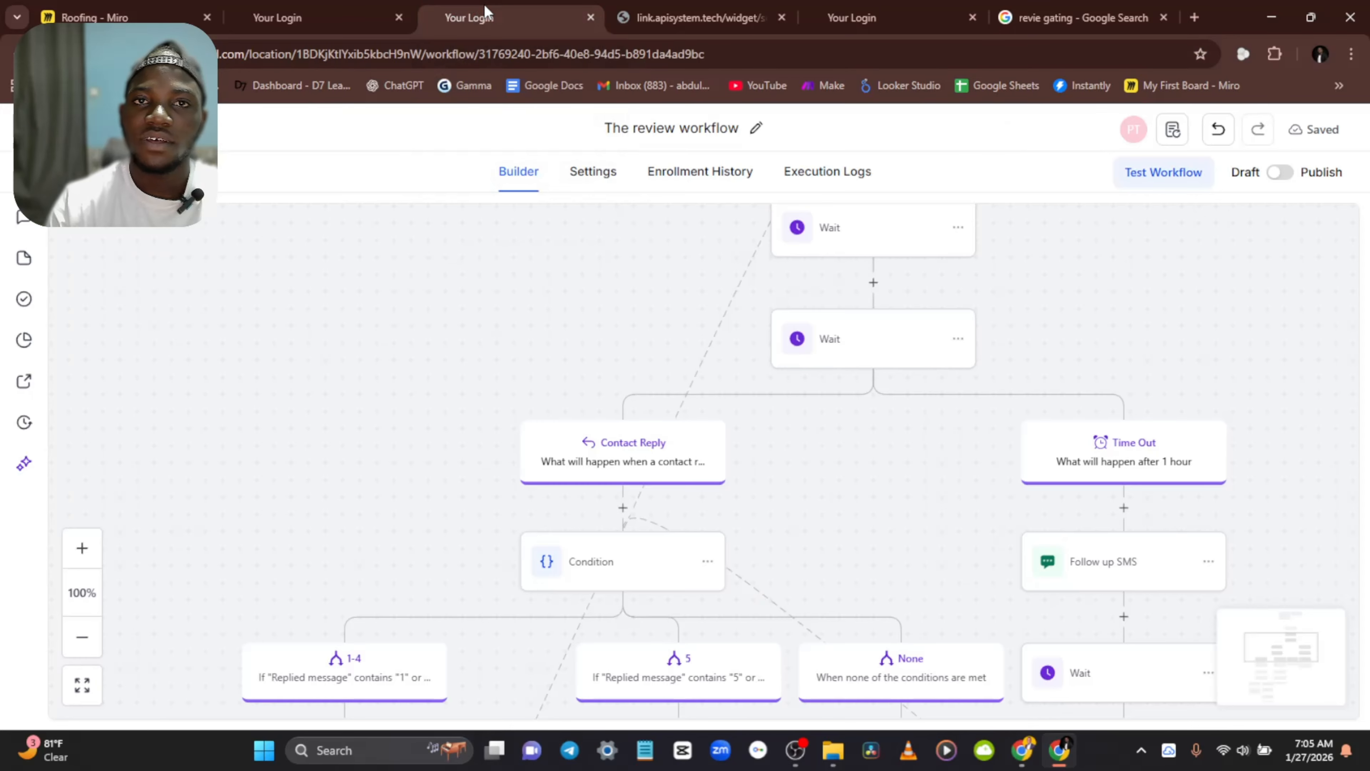
pyautogui.moveTo(573, 316); pyautogui.dragTo(583, 430)
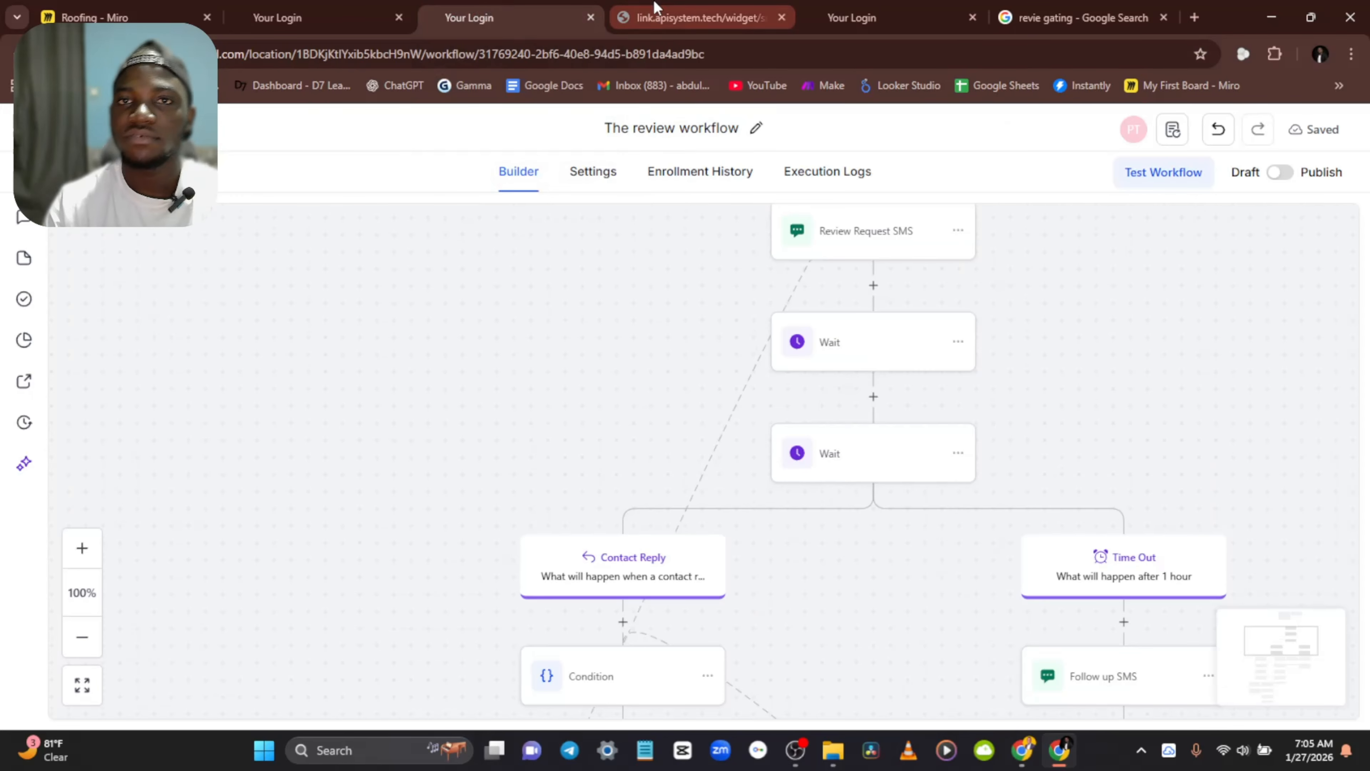
pyautogui.click(664, 16)
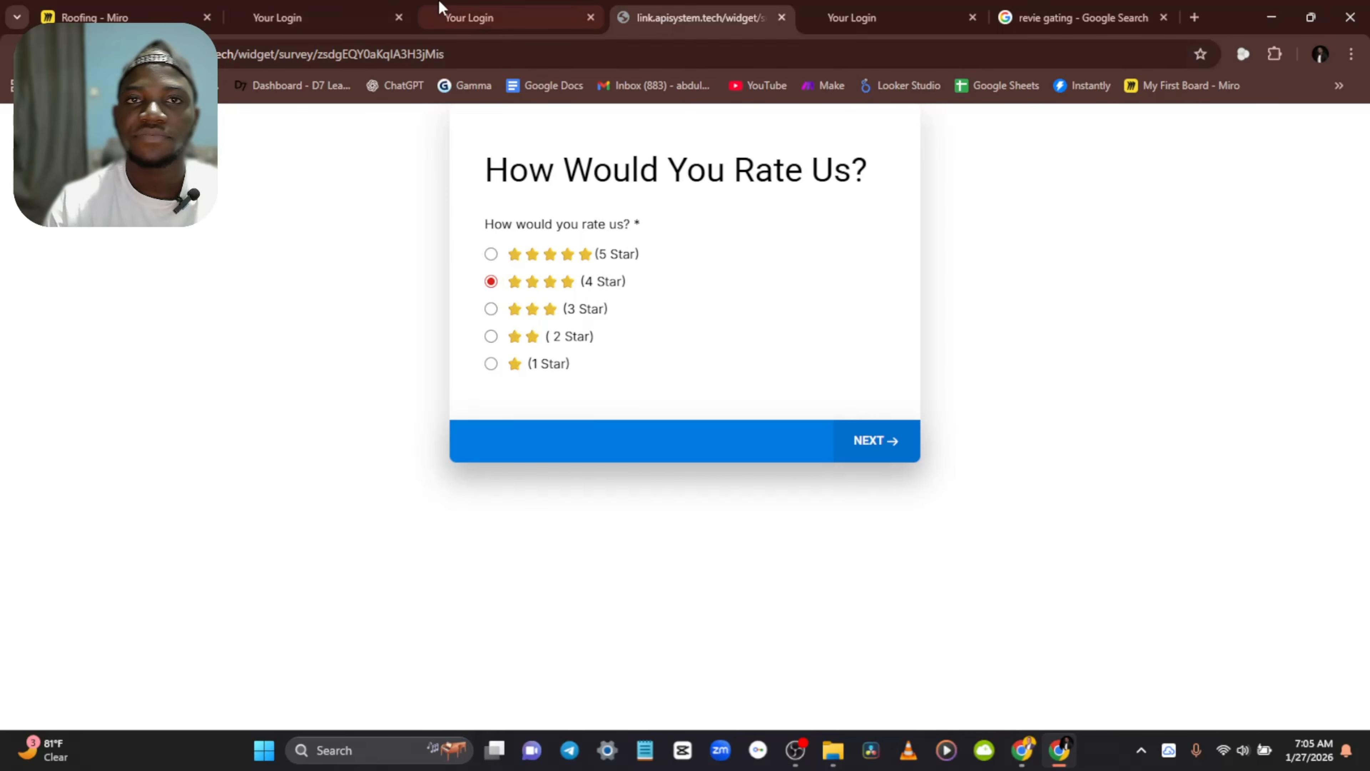
pyautogui.click(340, 8)
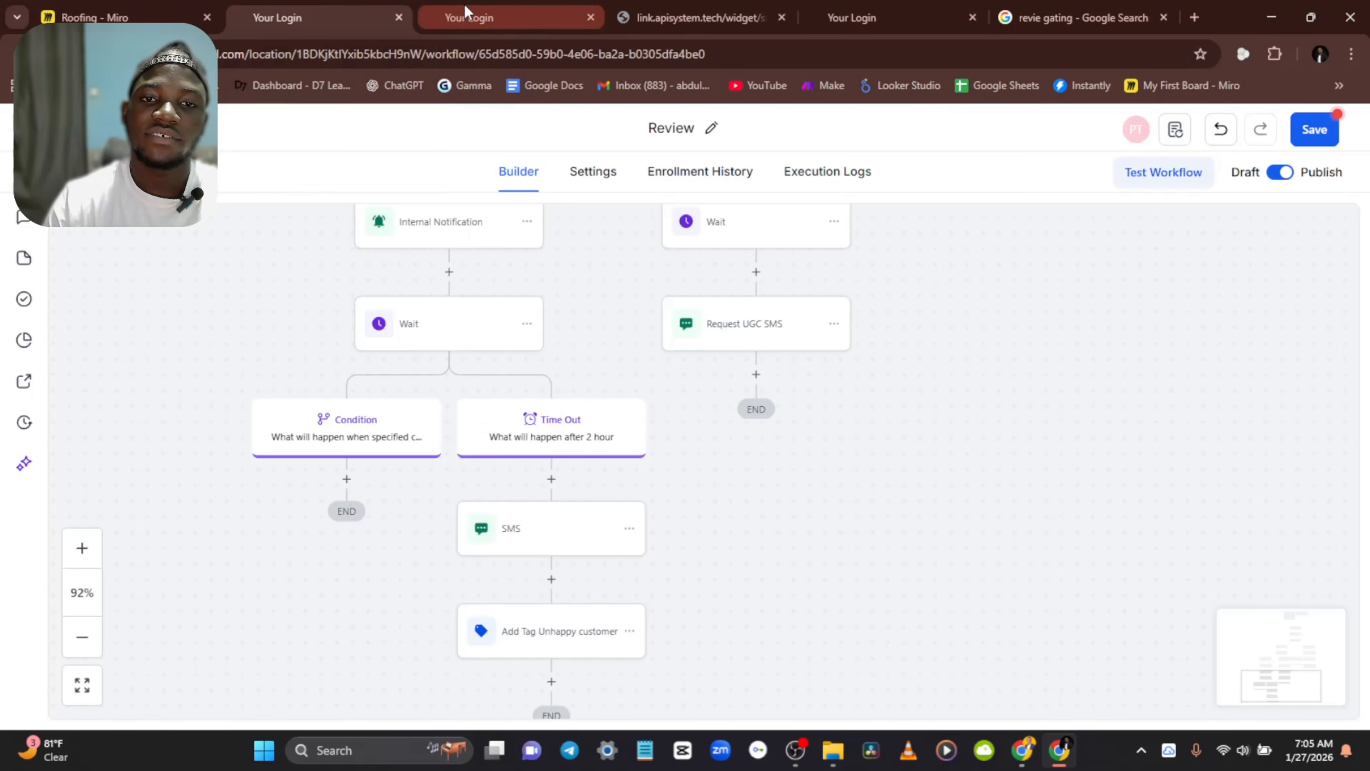
# Step: Switch The review workflow from Draft to Publish and save it
pyautogui.click(496, 8)
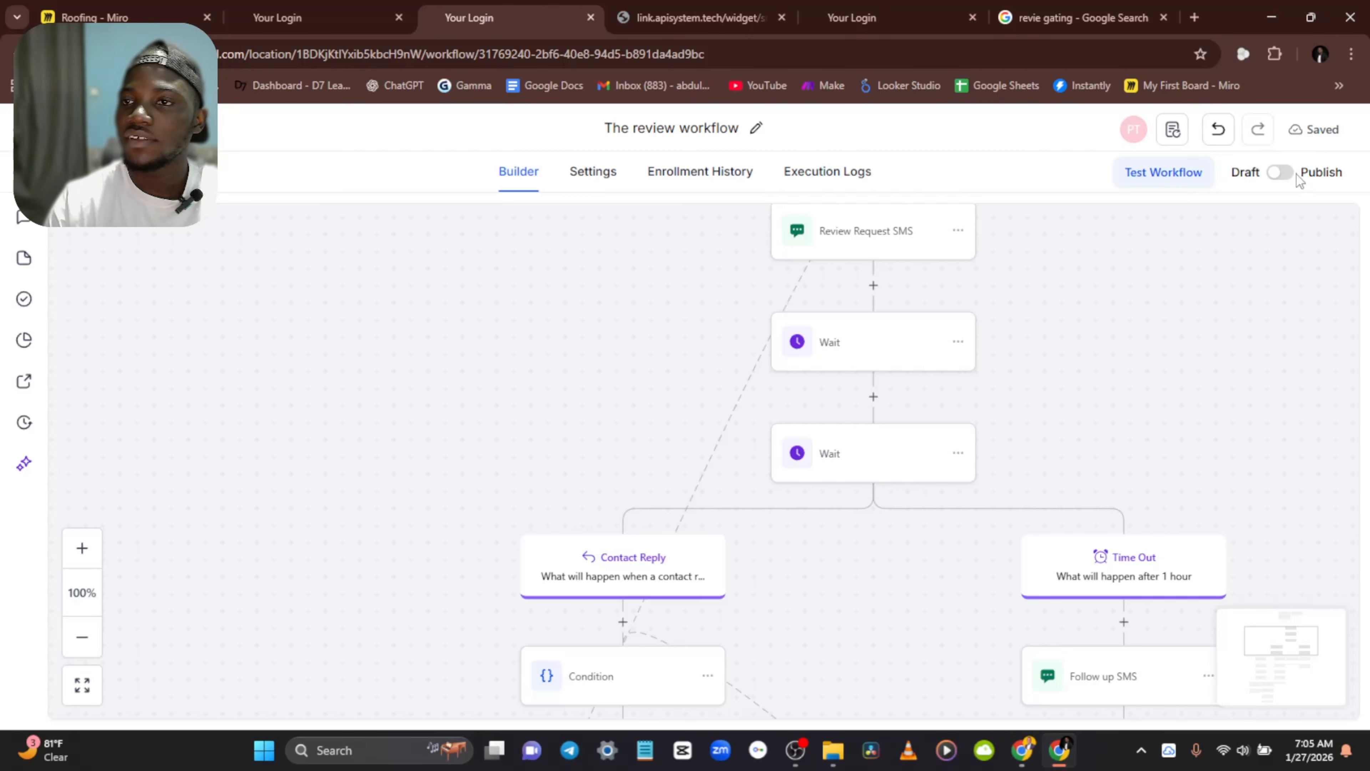
pyautogui.click(1285, 173)
pyautogui.click(1317, 131)
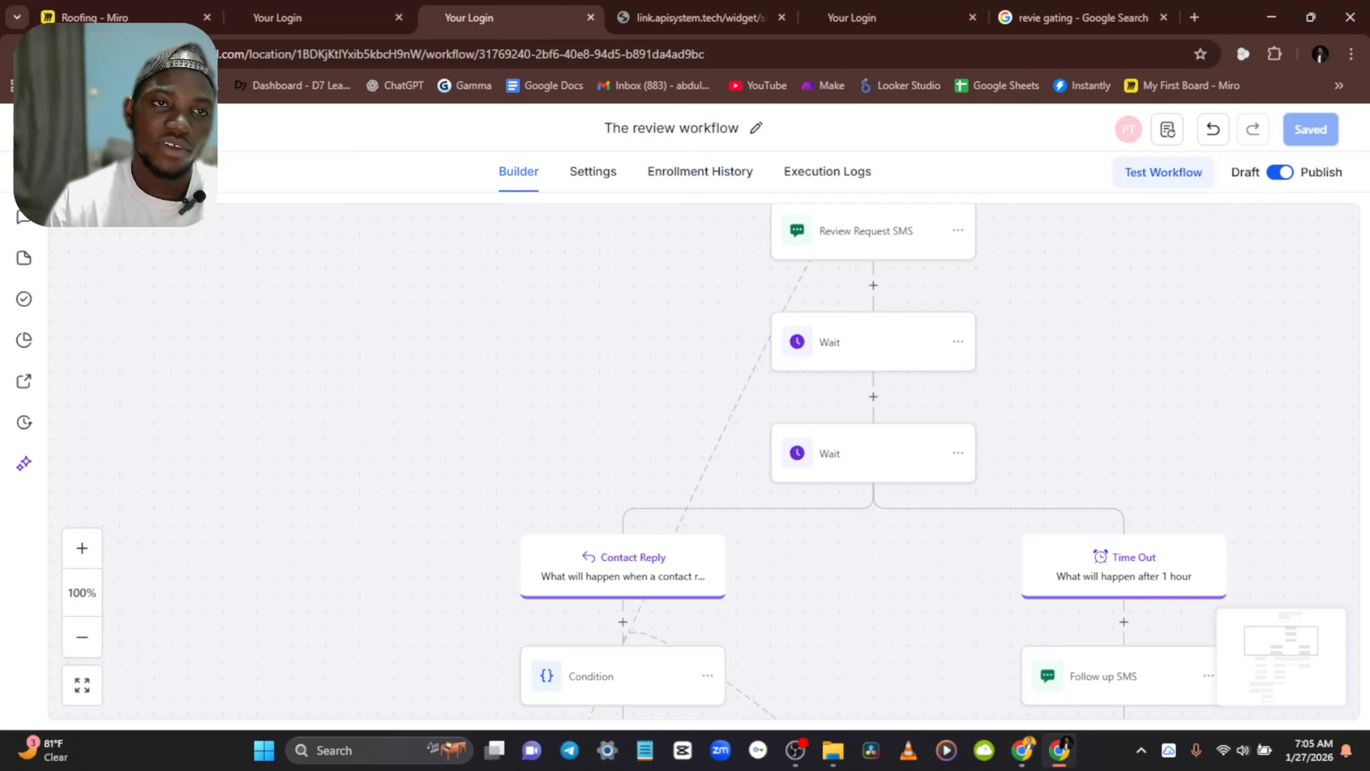
# Step: Leave The review workflow and open the survey builder in the Sites area
pyautogui.click(73, 128)
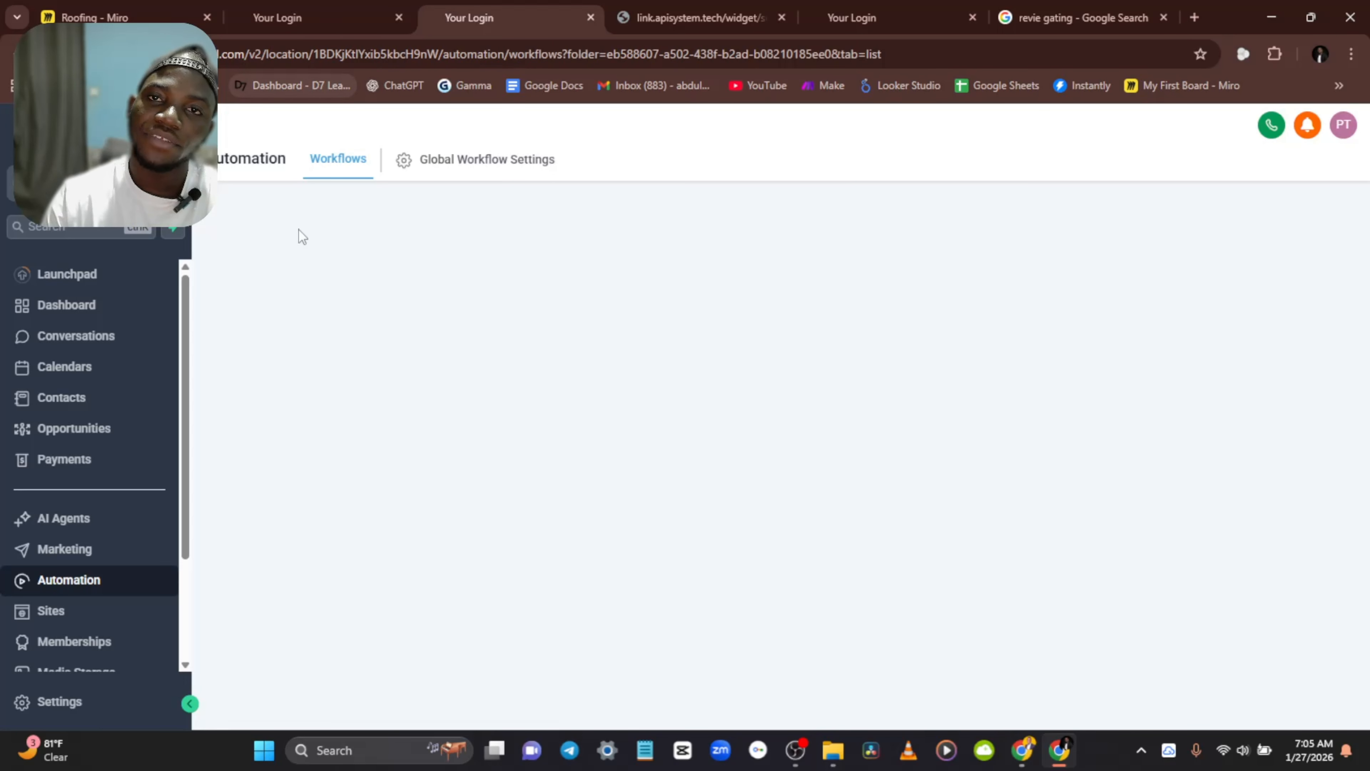
pyautogui.click(56, 614)
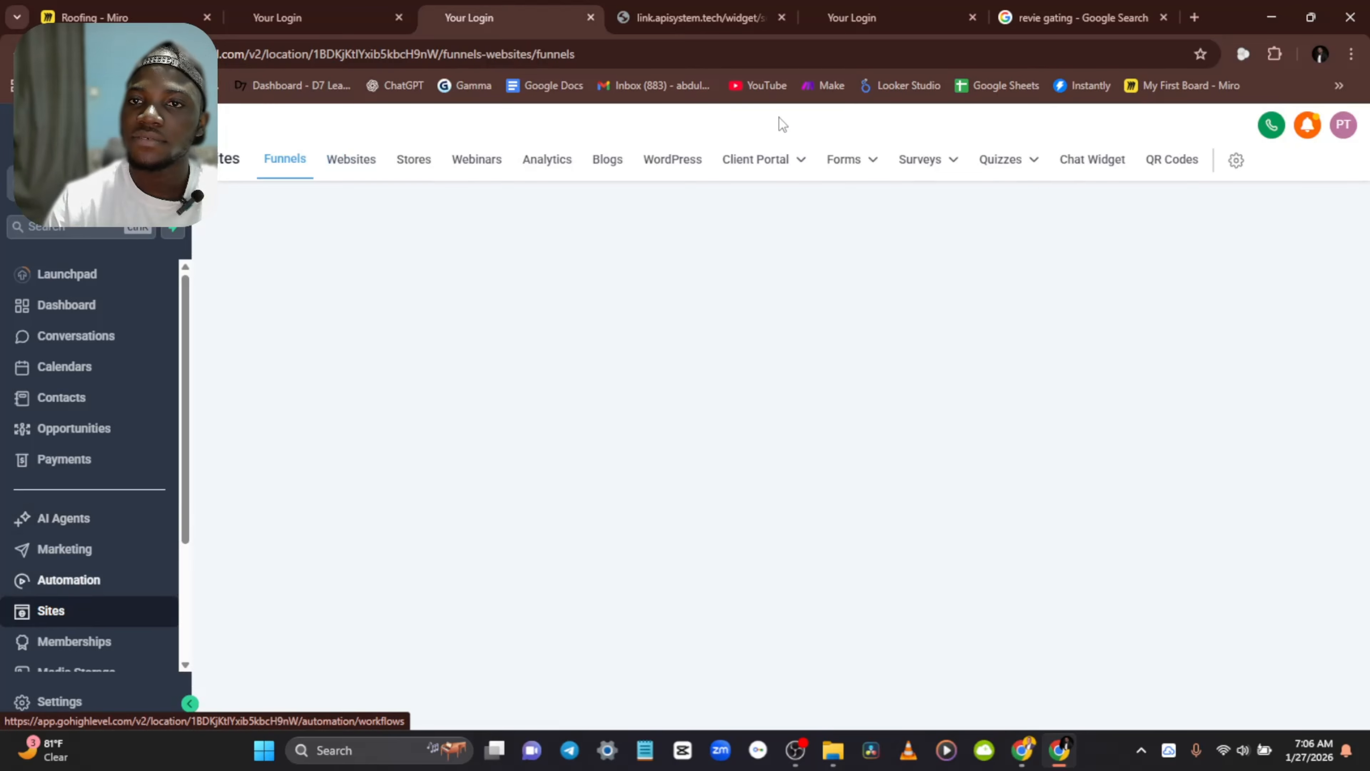
pyautogui.moveTo(912, 164)
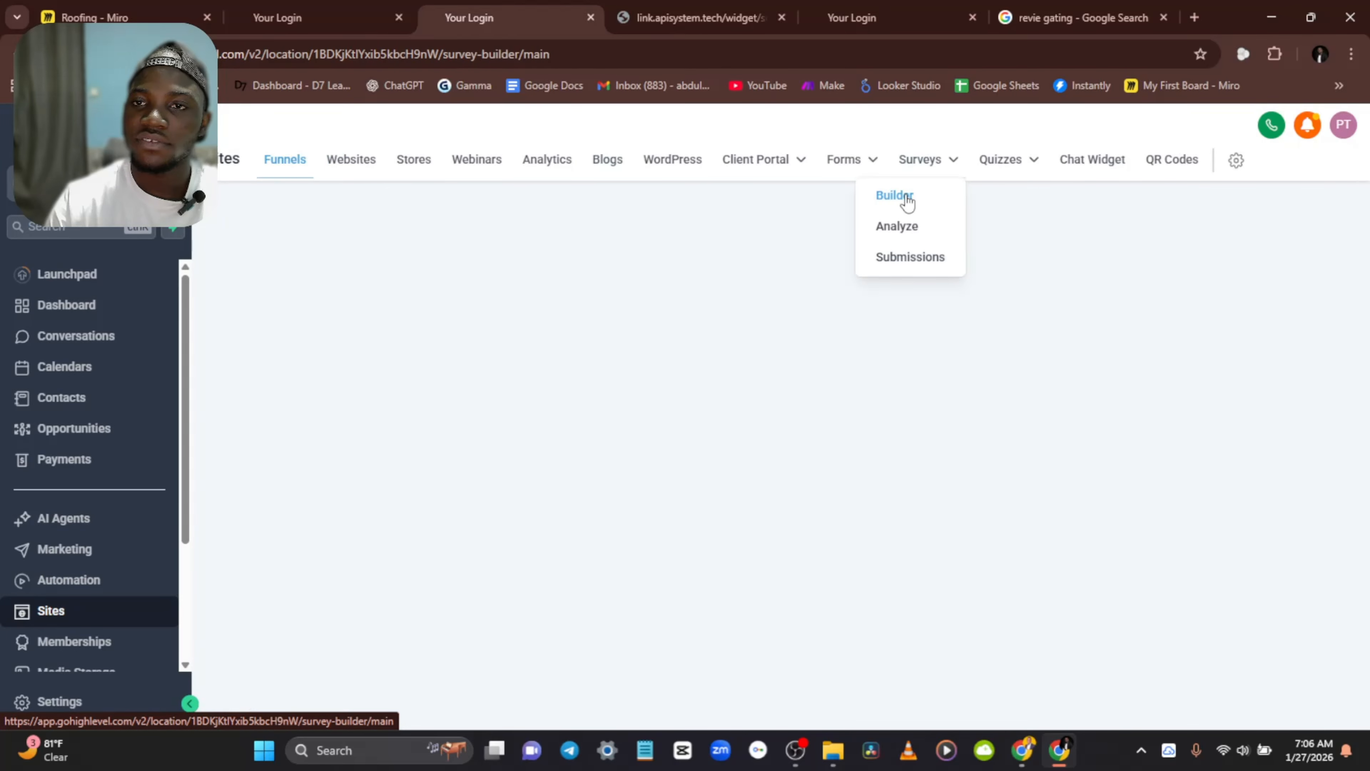
pyautogui.click(907, 200)
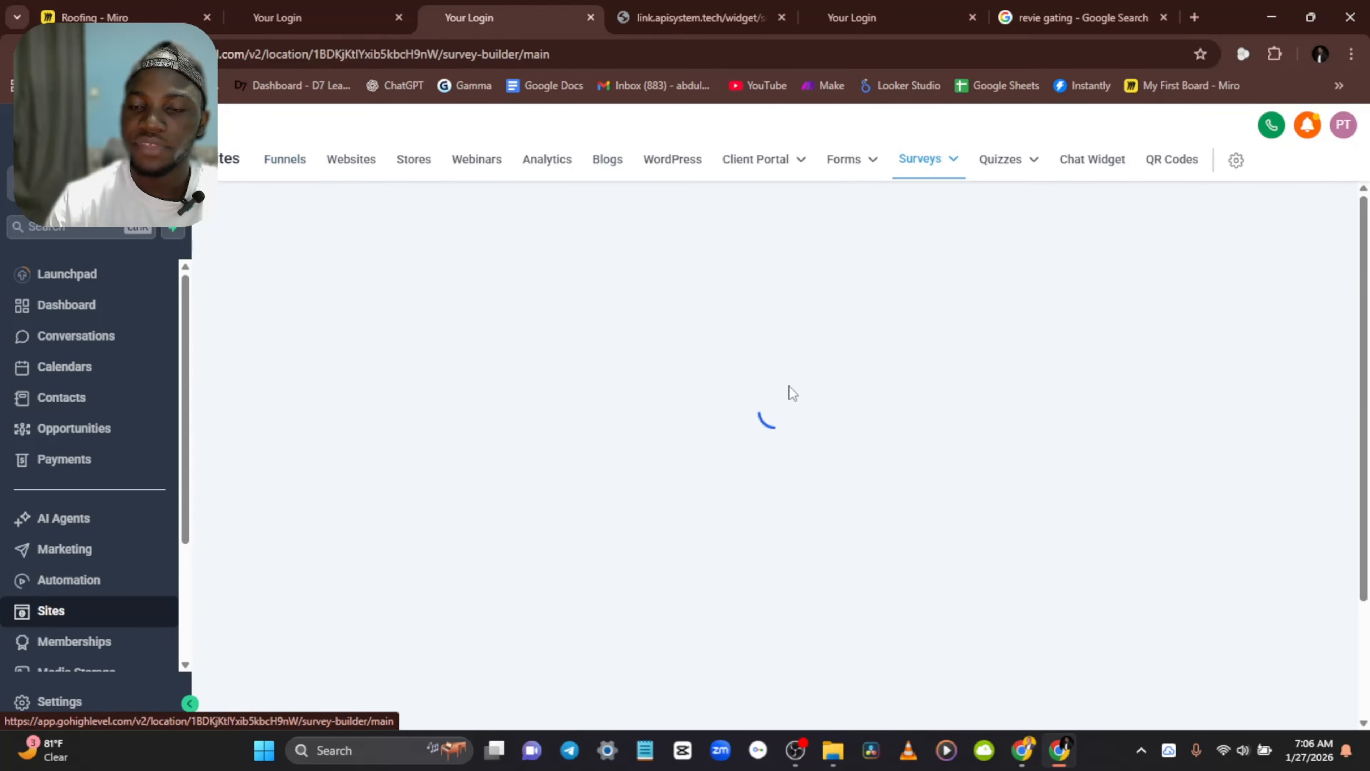
# Step: Glance at the live rating survey page and open the Google Review survey in the builder as a reference
pyautogui.click(693, 17)
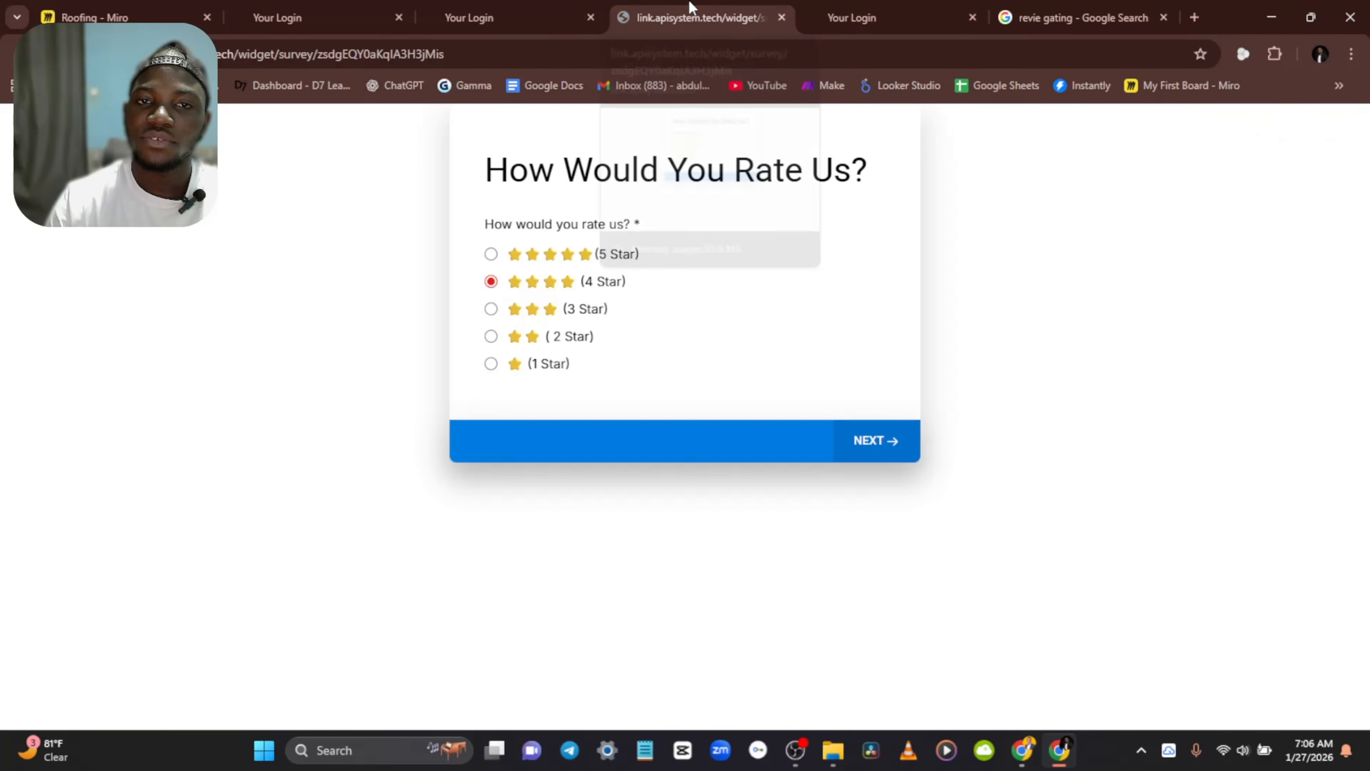
pyautogui.click(539, 17)
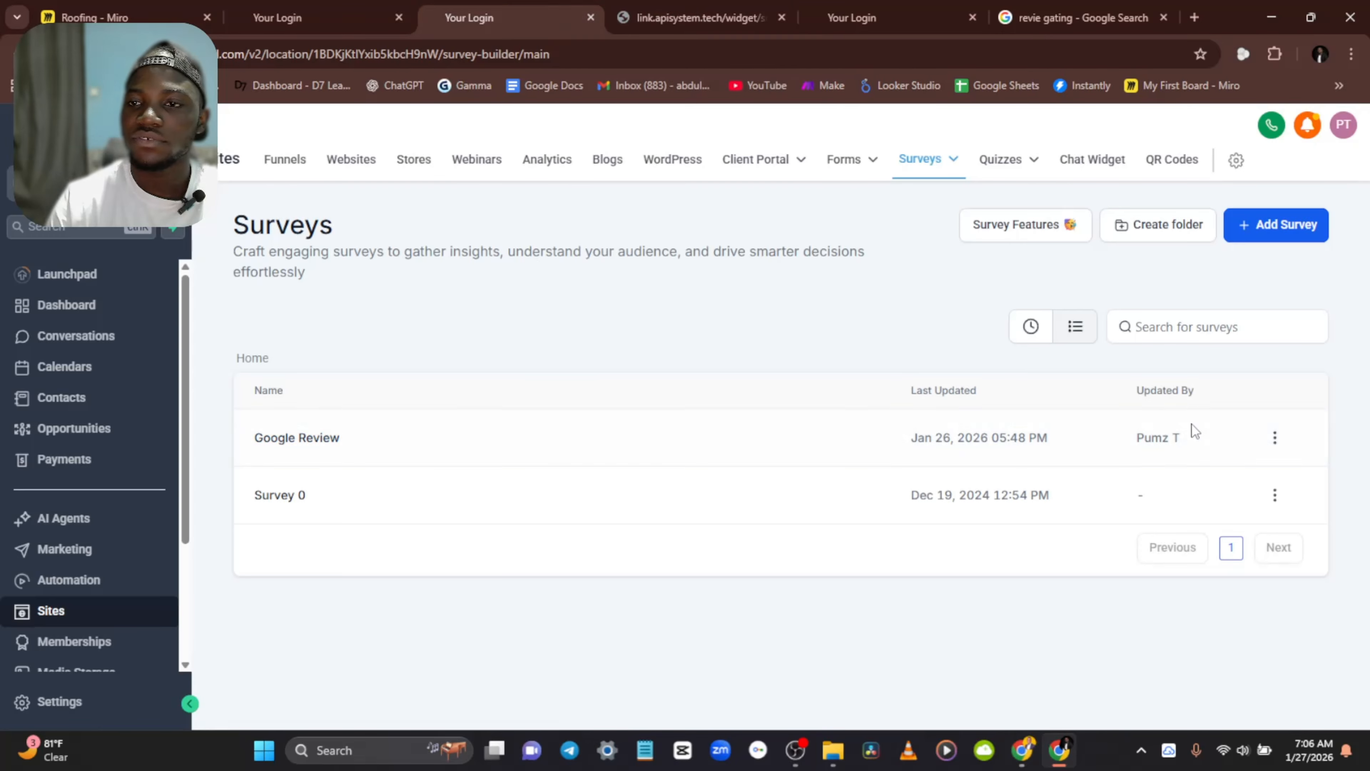
pyautogui.click(1274, 438)
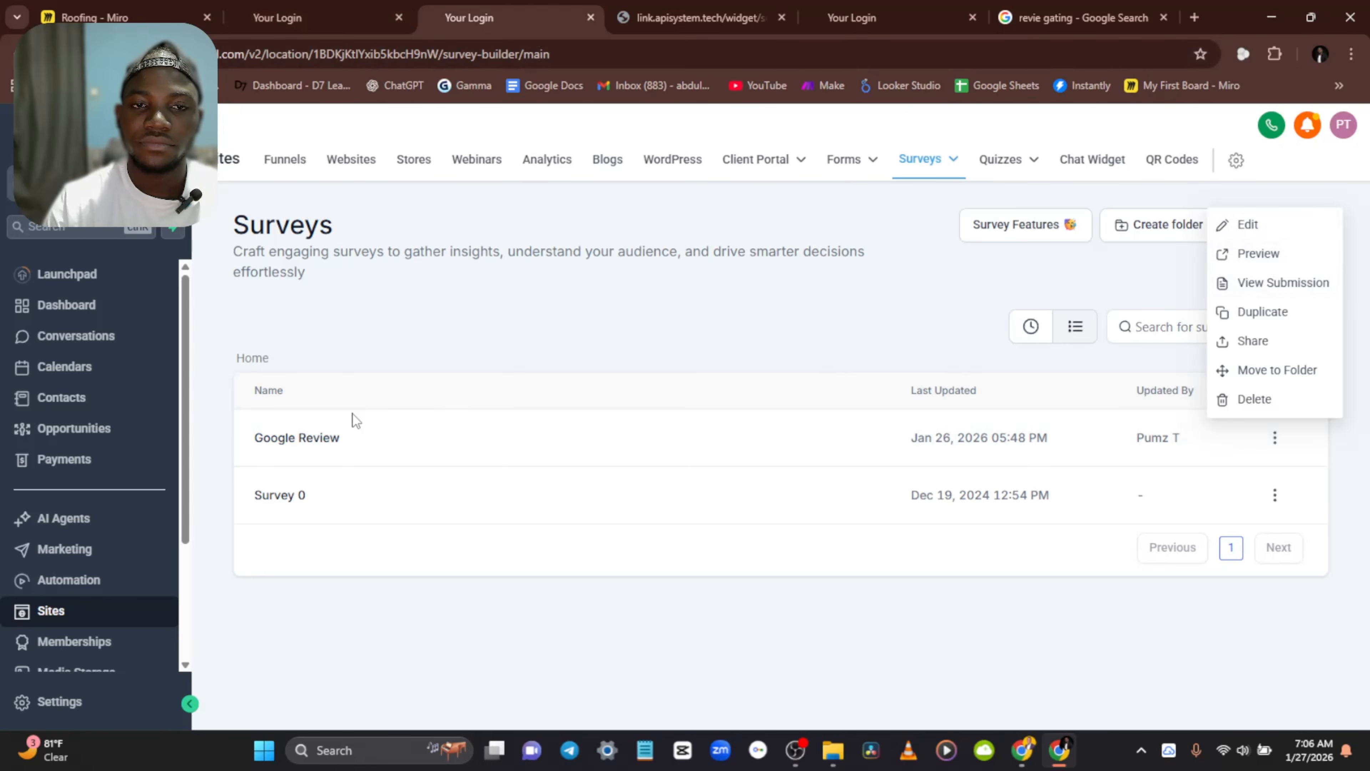
pyautogui.moveTo(323, 437); pyautogui.dragTo(329, 437)
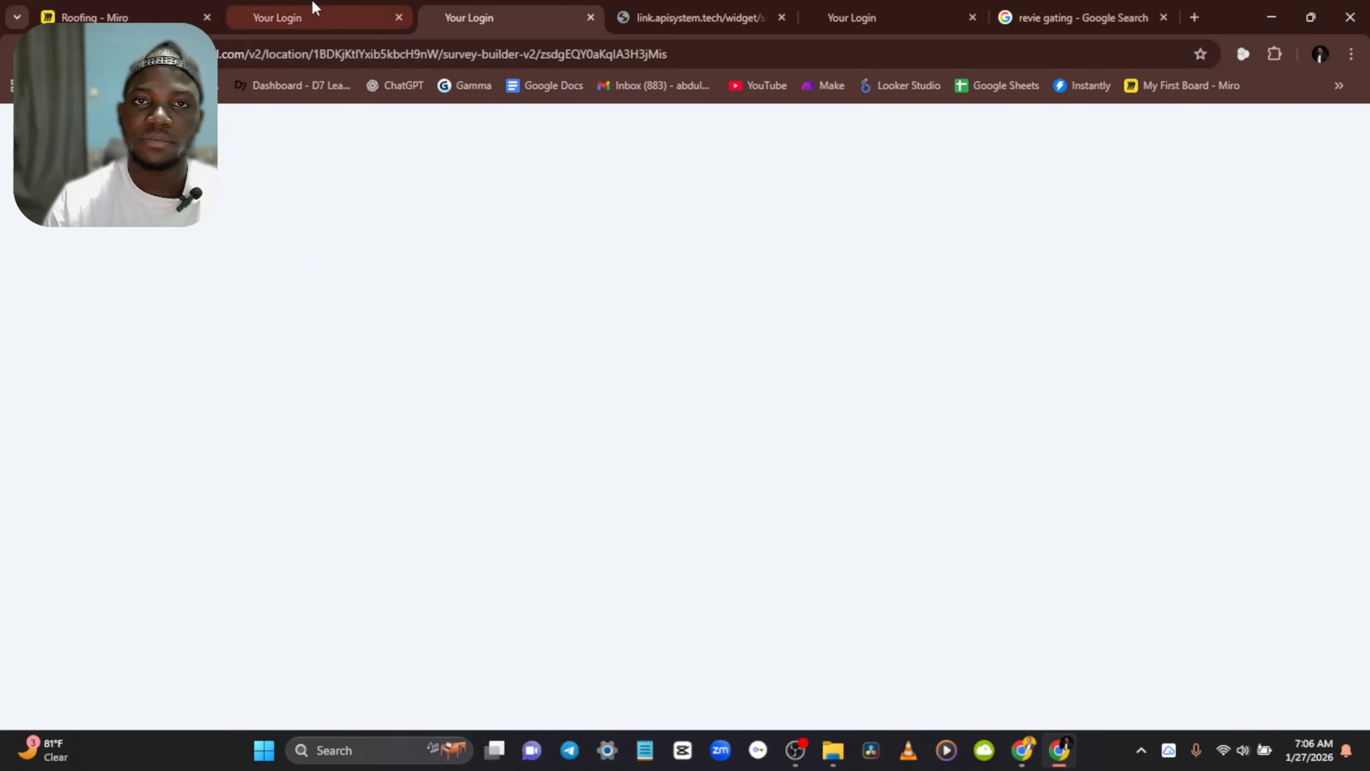
# Step: Return to the Review workflow, closing the live rating survey page, and save the workflow before leaving it
pyautogui.click(314, 5)
pyautogui.moveTo(315, 5); pyautogui.dragTo(504, 6)
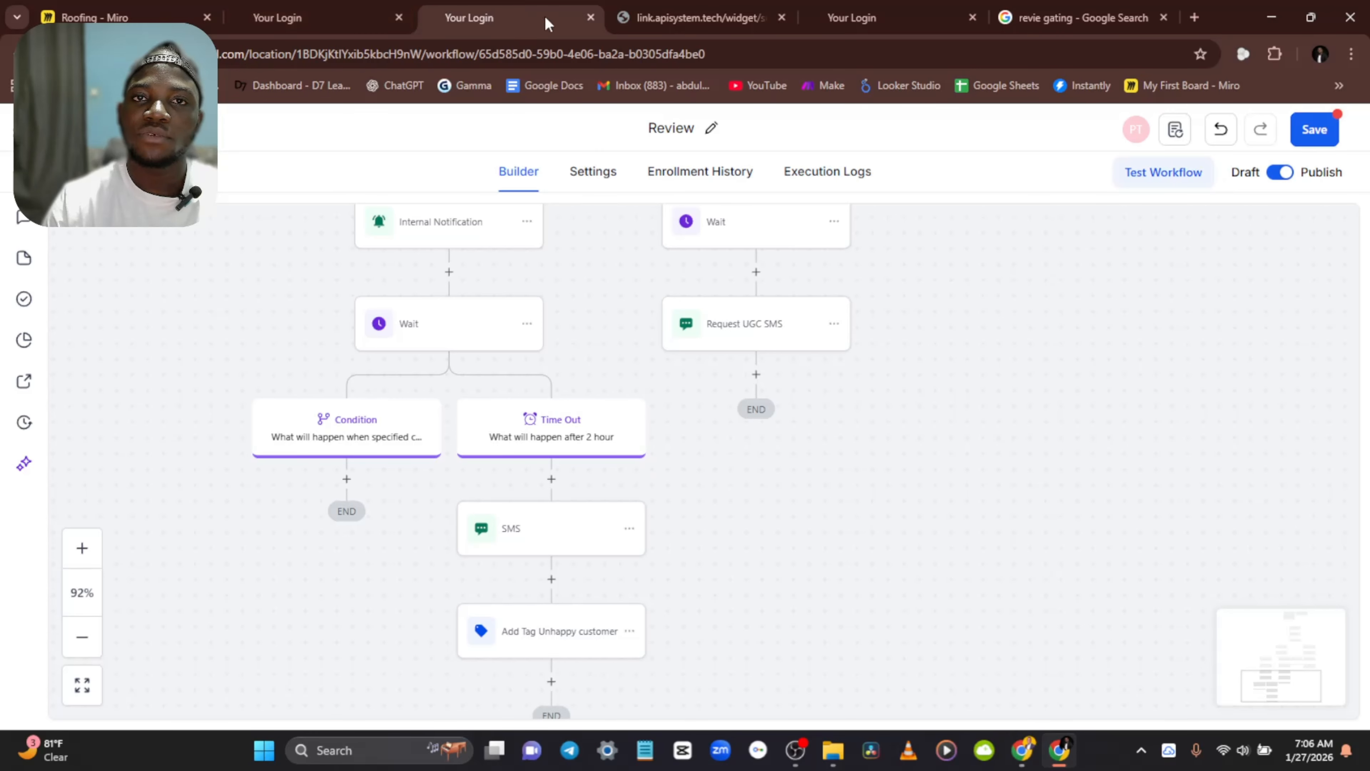
pyautogui.click(780, 18)
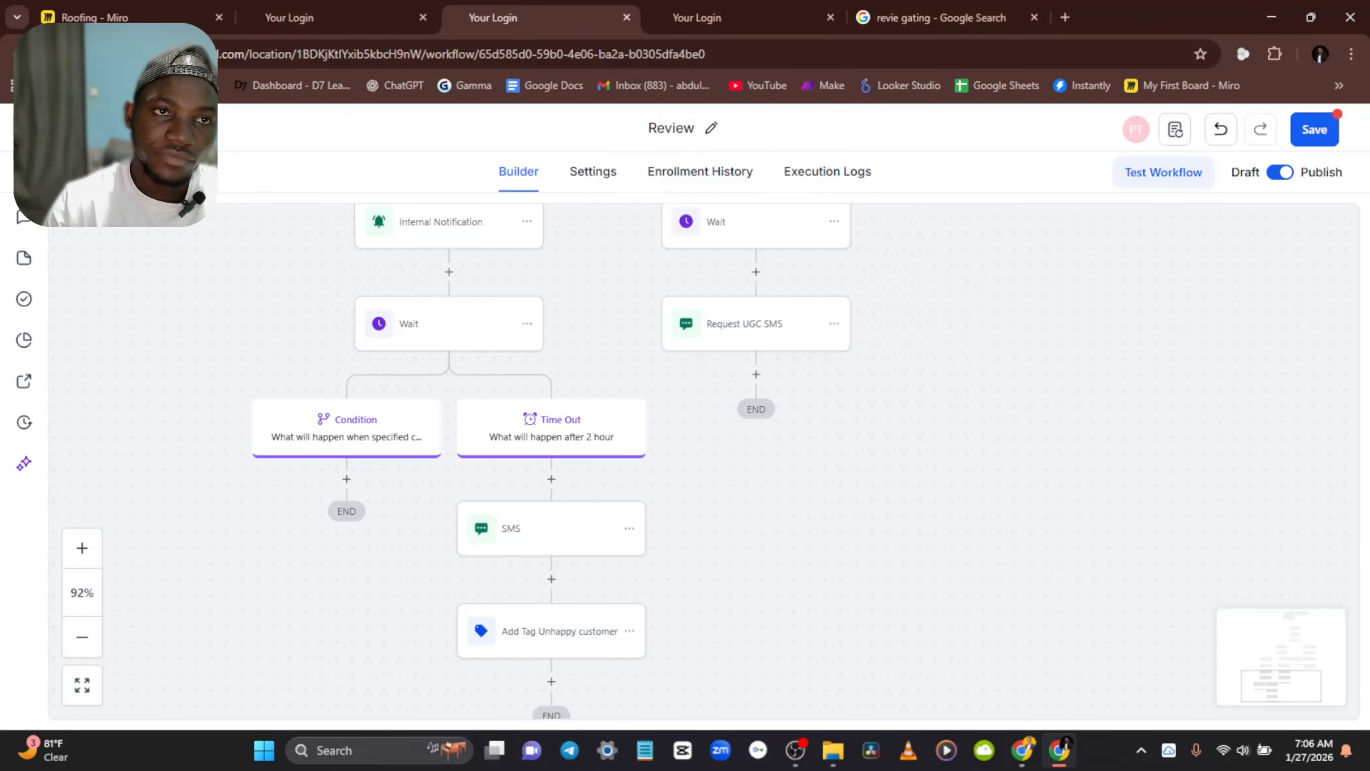
pyautogui.click(70, 129)
pyautogui.click(781, 469)
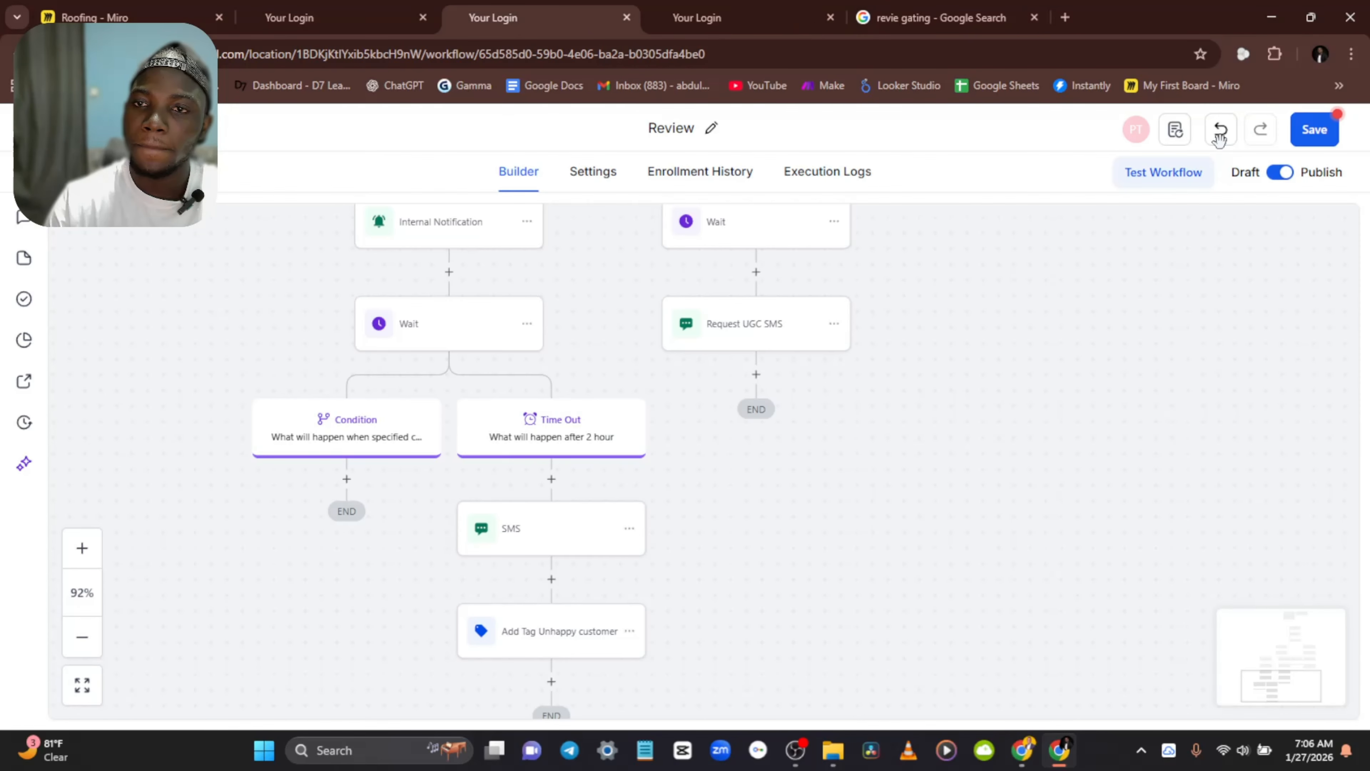
pyautogui.click(1316, 138)
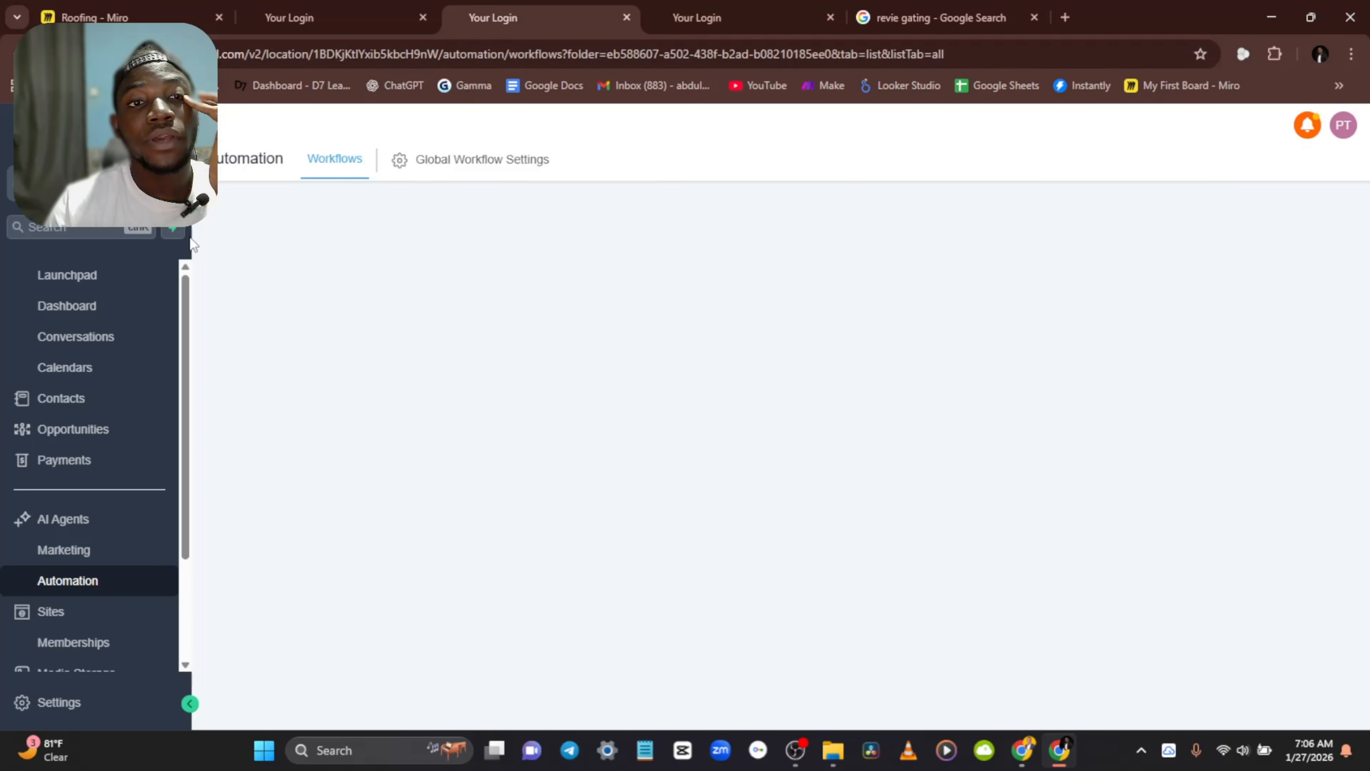
# Step: Create a new survey from scratch in the Surveys builder of the Sites area
pyautogui.scroll(-2, 81, 517)
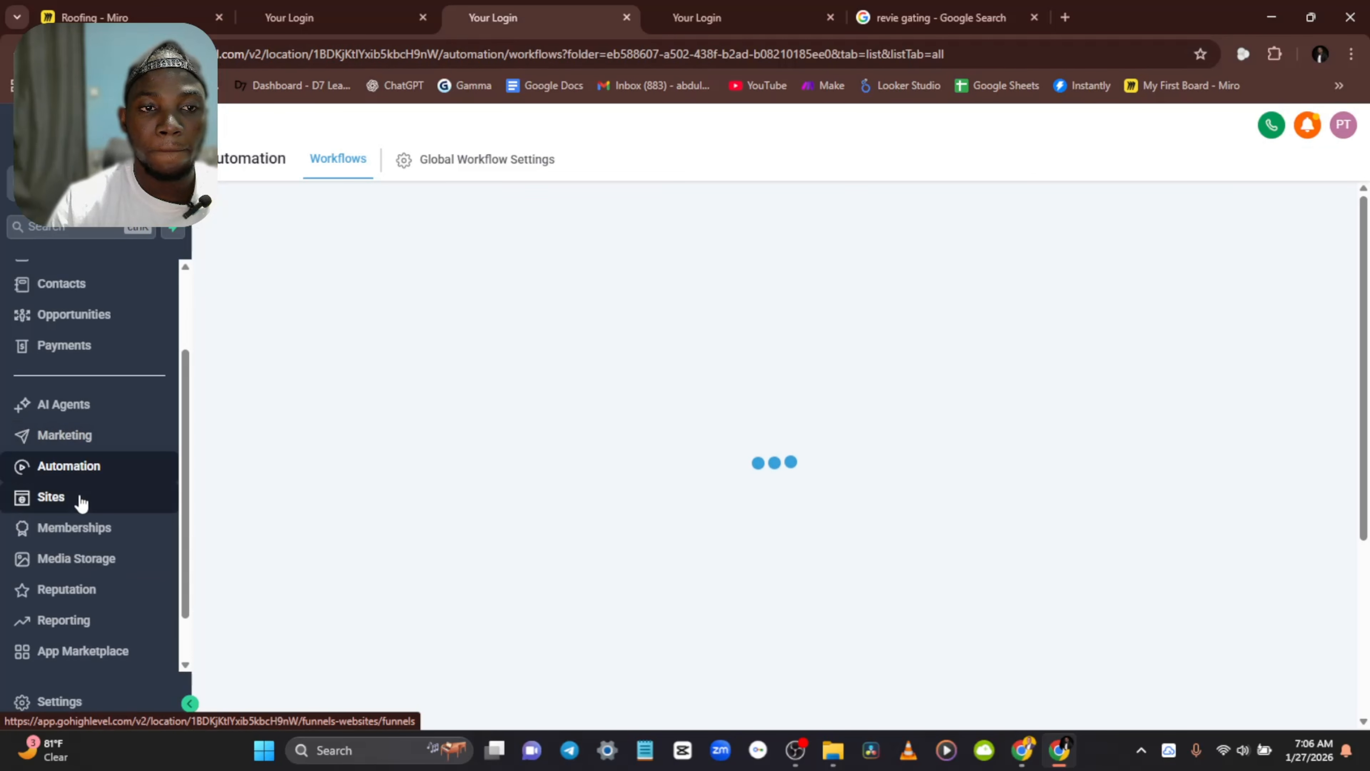
pyautogui.click(79, 498)
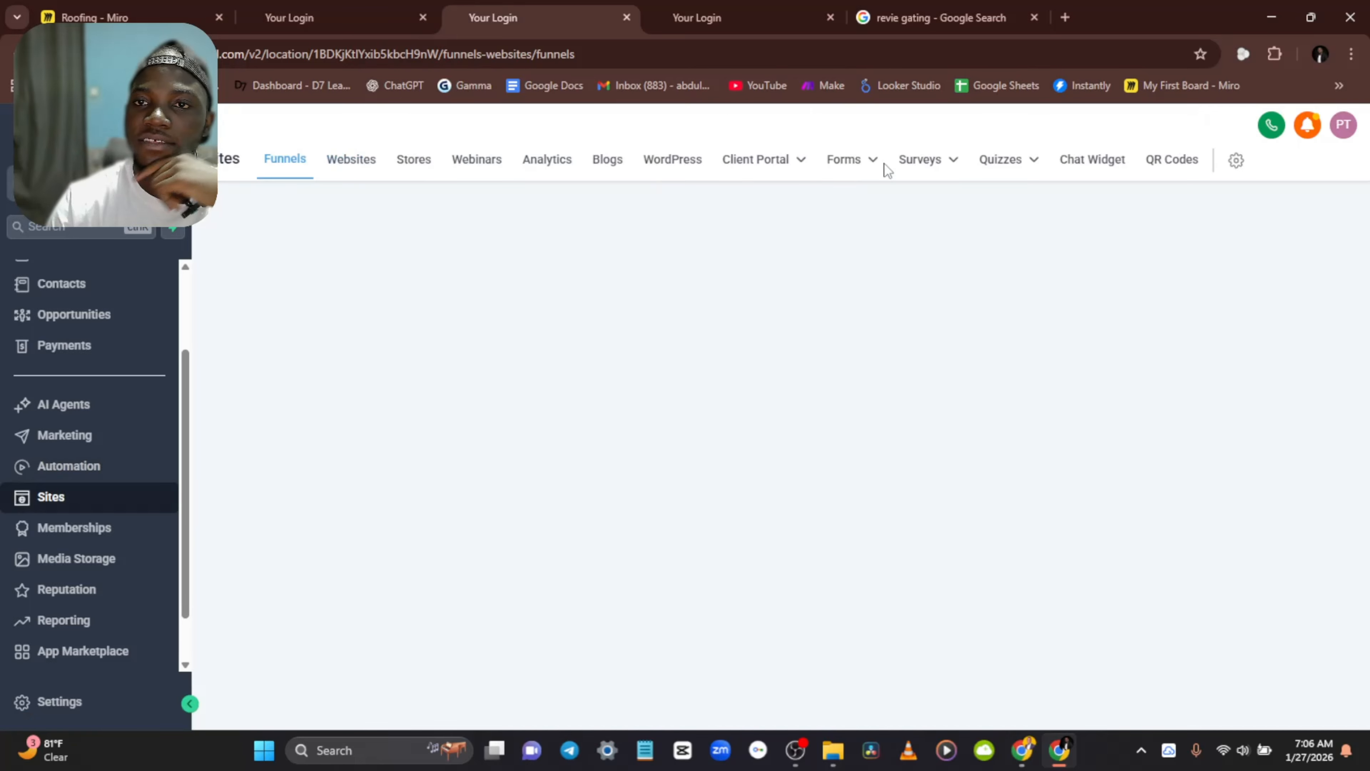
pyautogui.moveTo(924, 169)
pyautogui.click(906, 196)
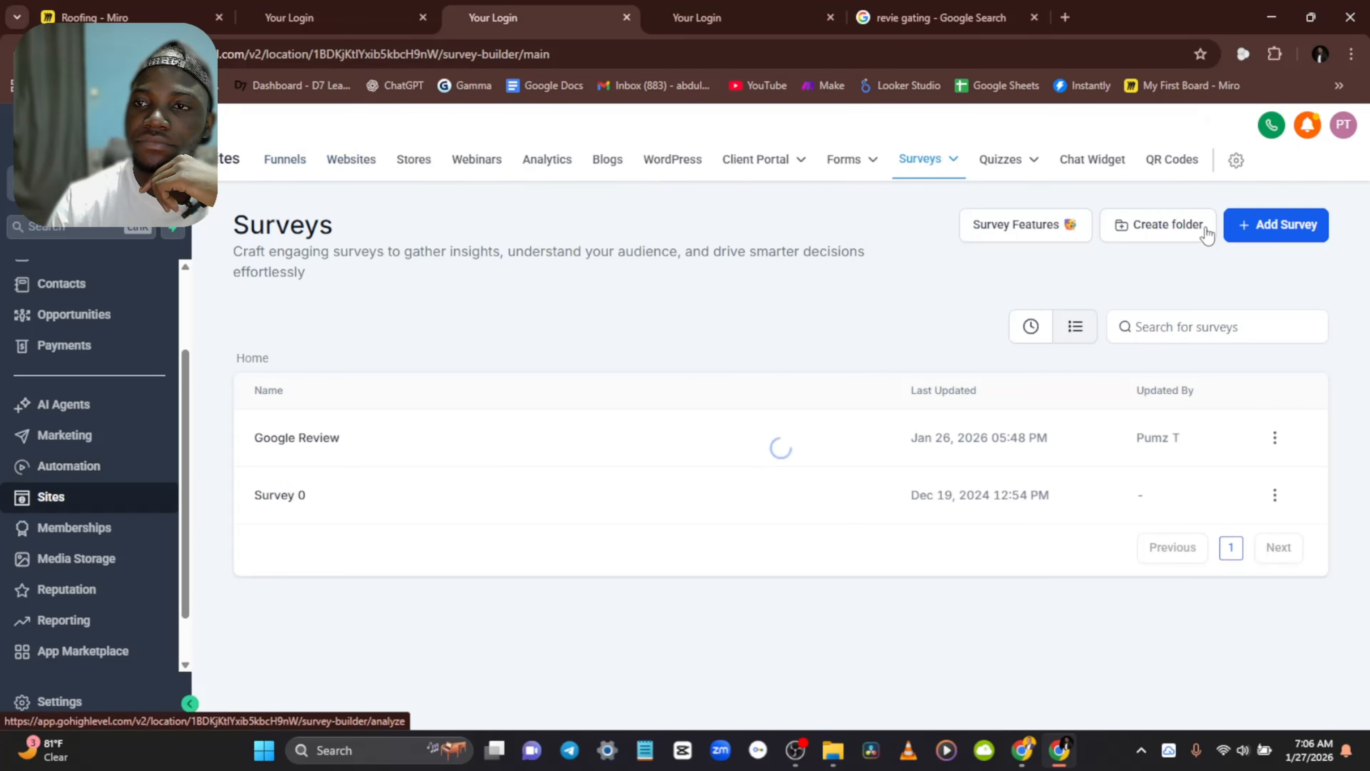
pyautogui.click(1254, 238)
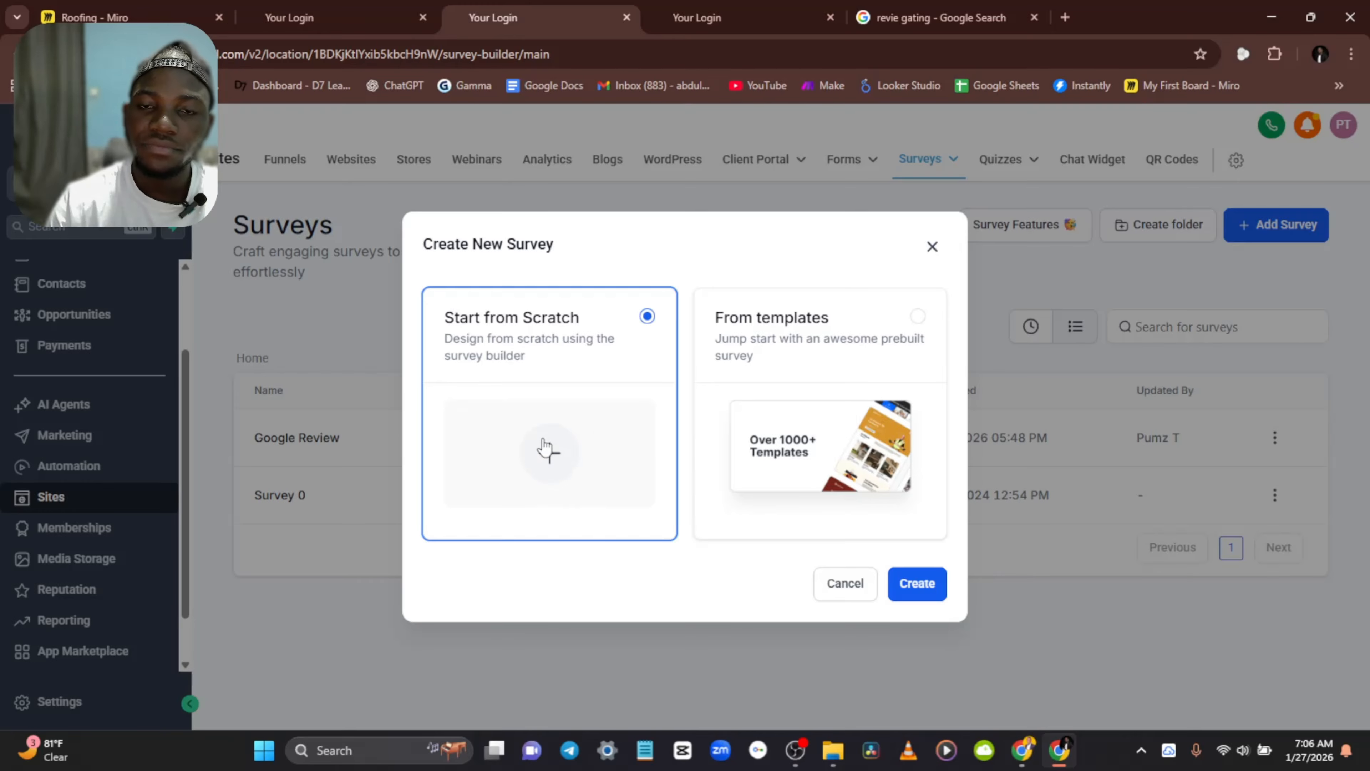
pyautogui.click(907, 586)
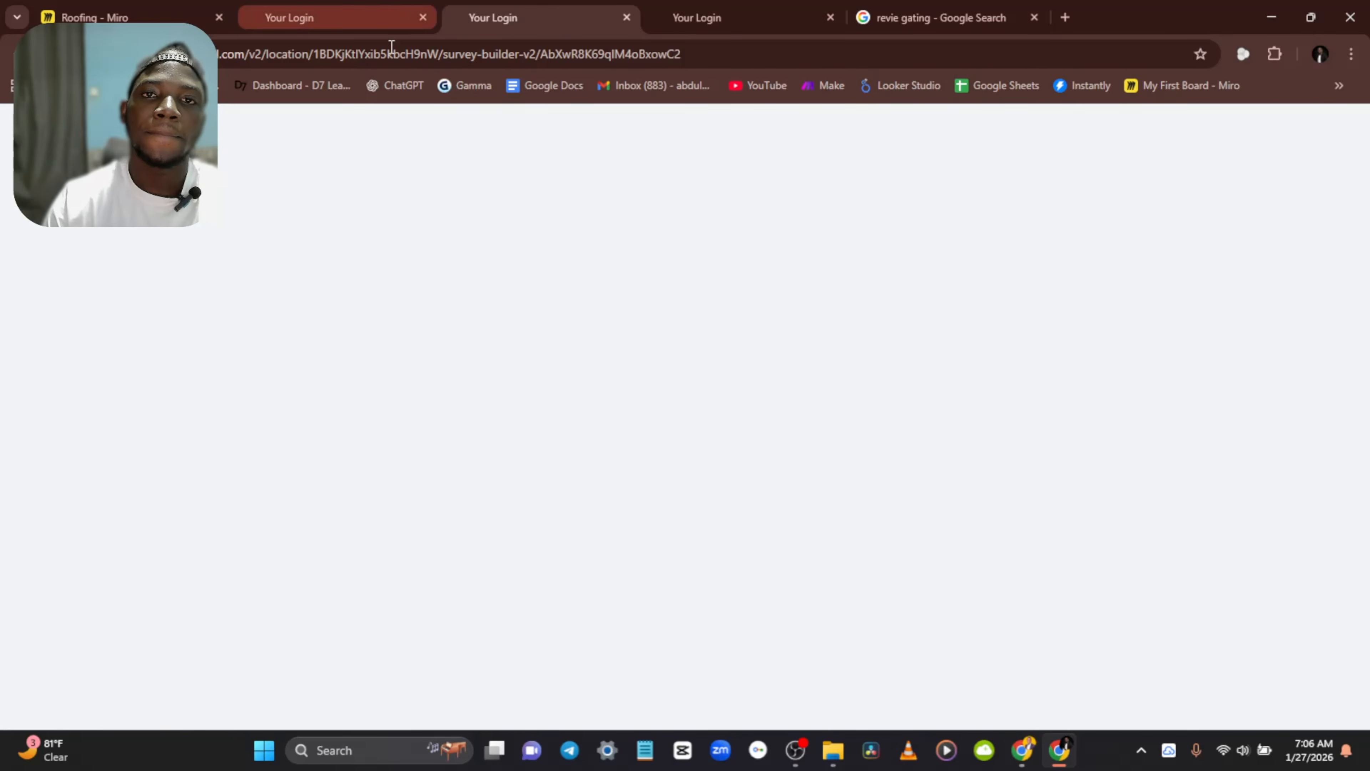
# Step: Examine the slides of the Google Review survey, from the rating question to the closing thank-you slide
pyautogui.click(322, 12)
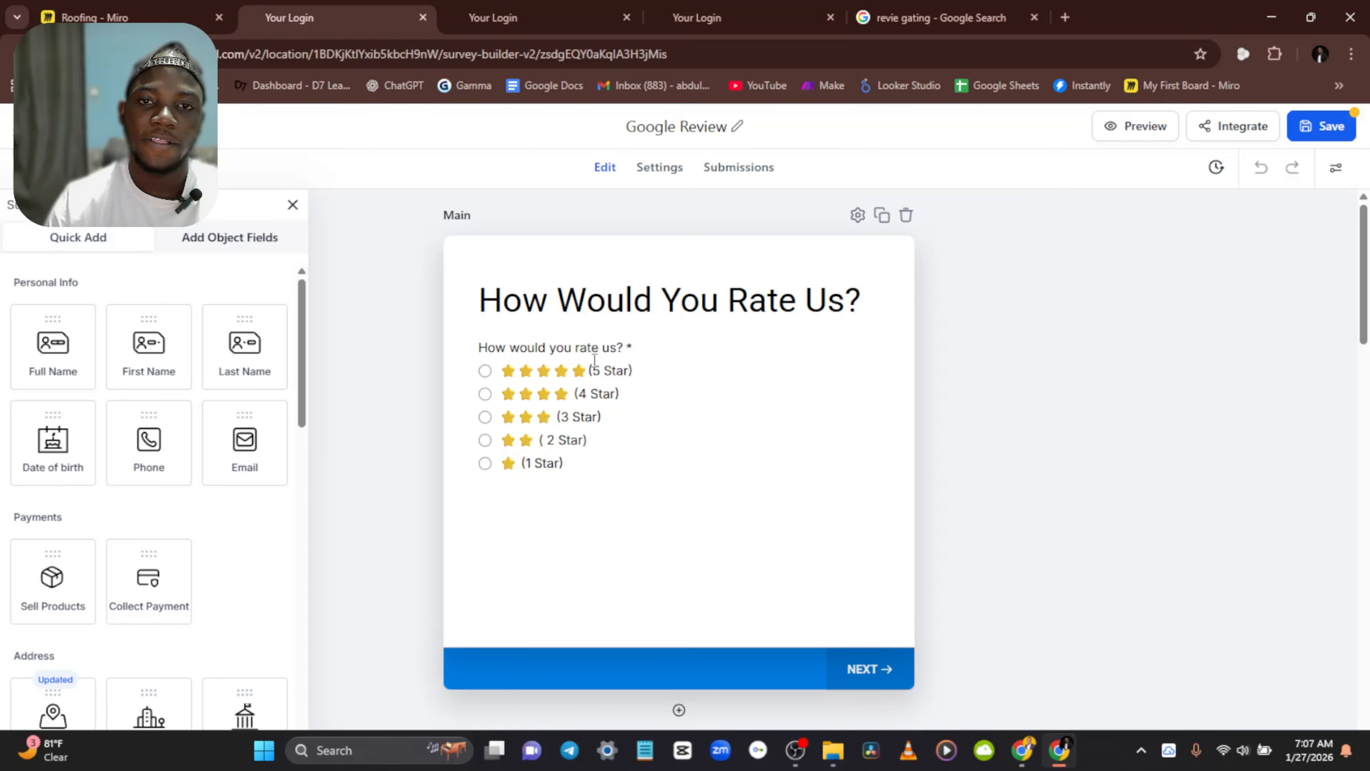
pyautogui.scroll(-3, 564, 319)
pyautogui.scroll(3, 564, 319)
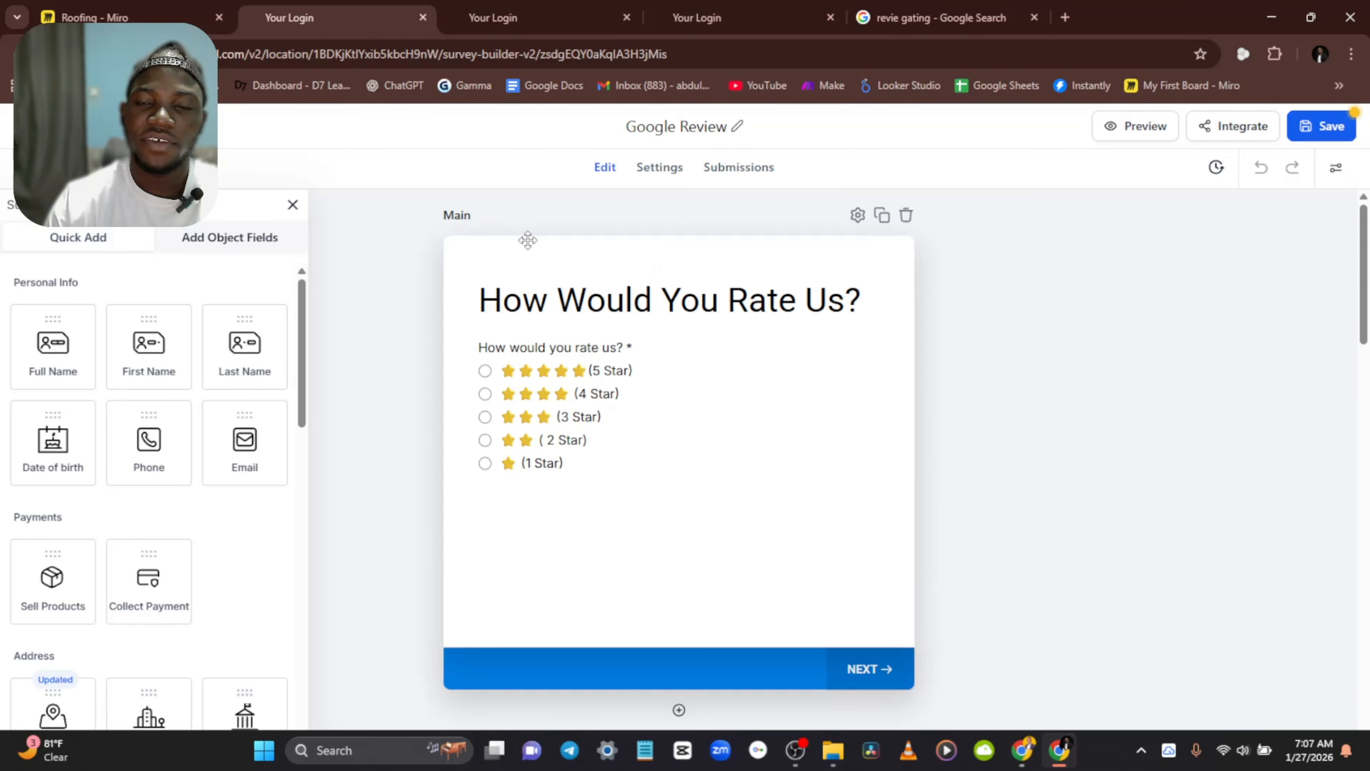
pyautogui.scroll(-2, 551, 324)
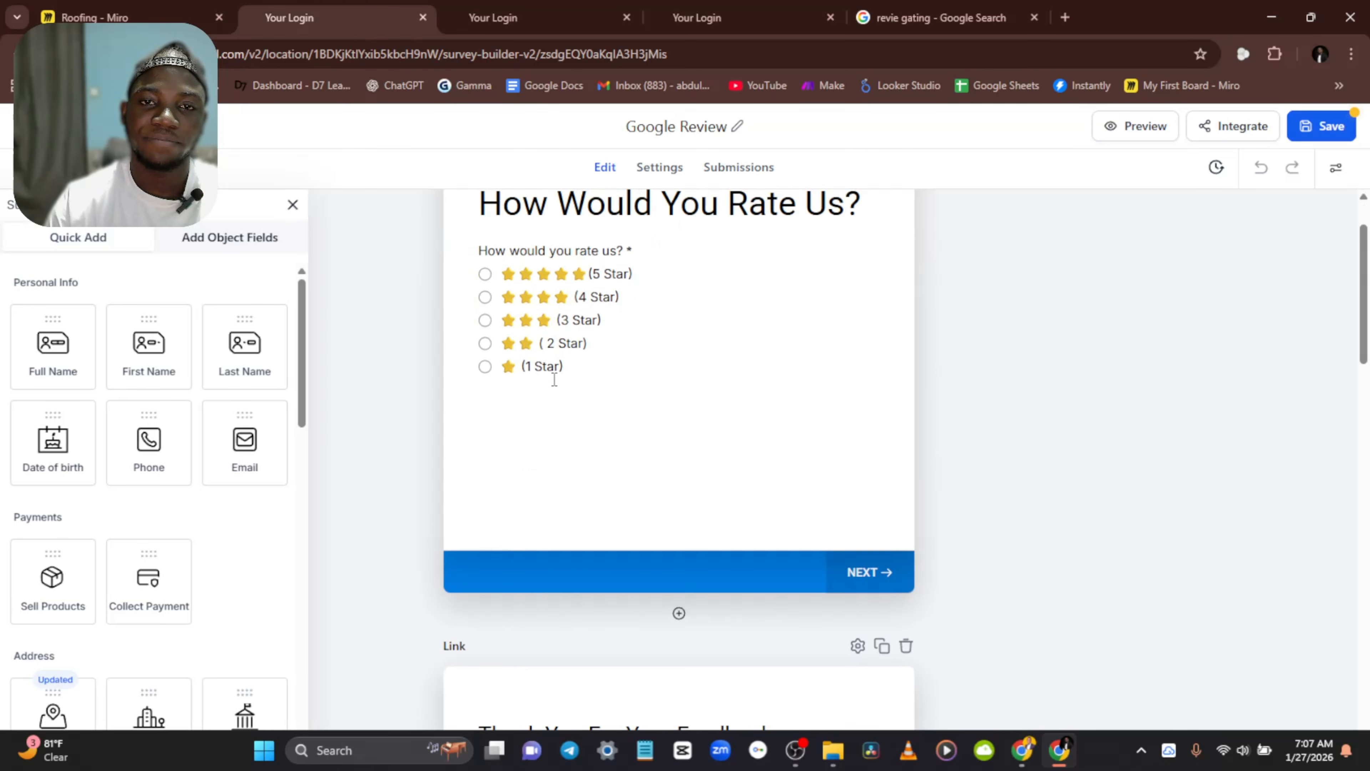
pyautogui.scroll(2, 551, 345)
pyautogui.scroll(-6, 611, 380)
pyautogui.scroll(-10, 611, 379)
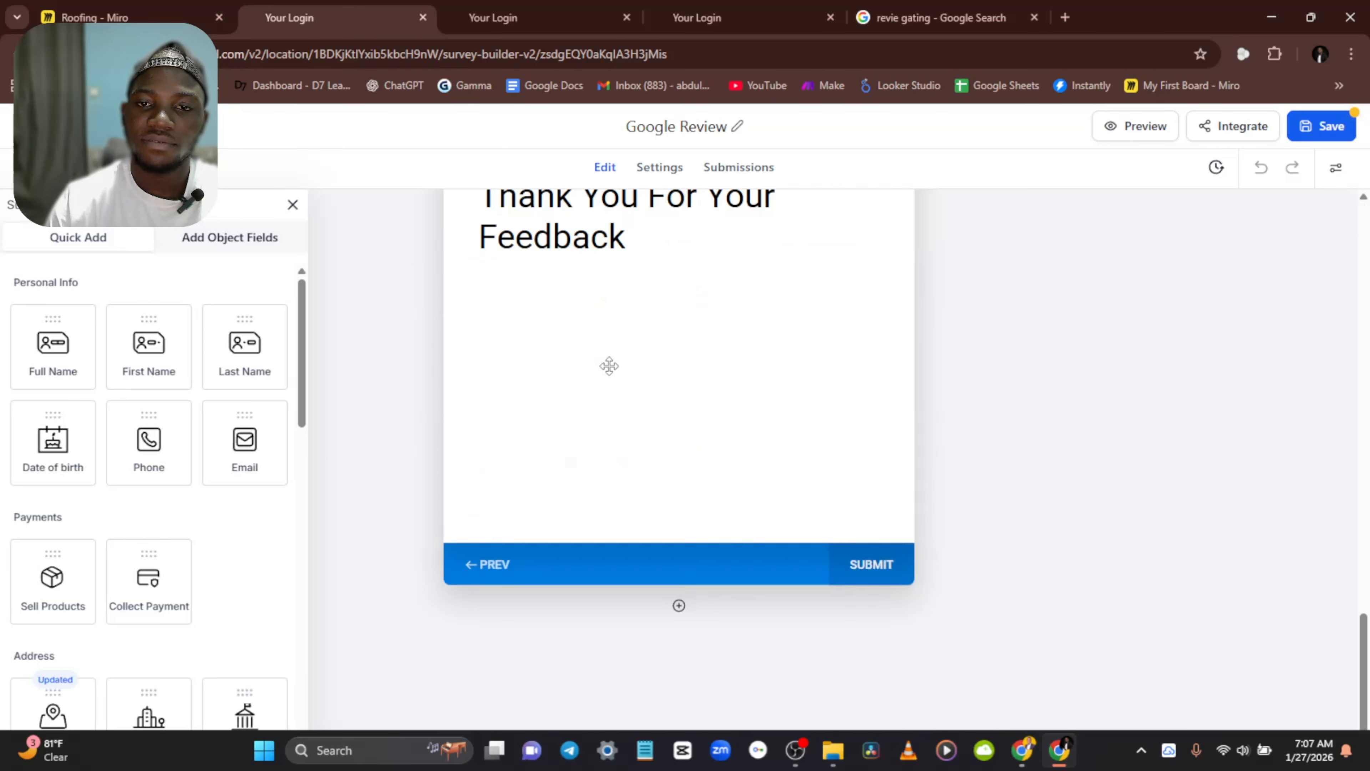
pyautogui.scroll(14, 610, 364)
pyautogui.scroll(2, 617, 363)
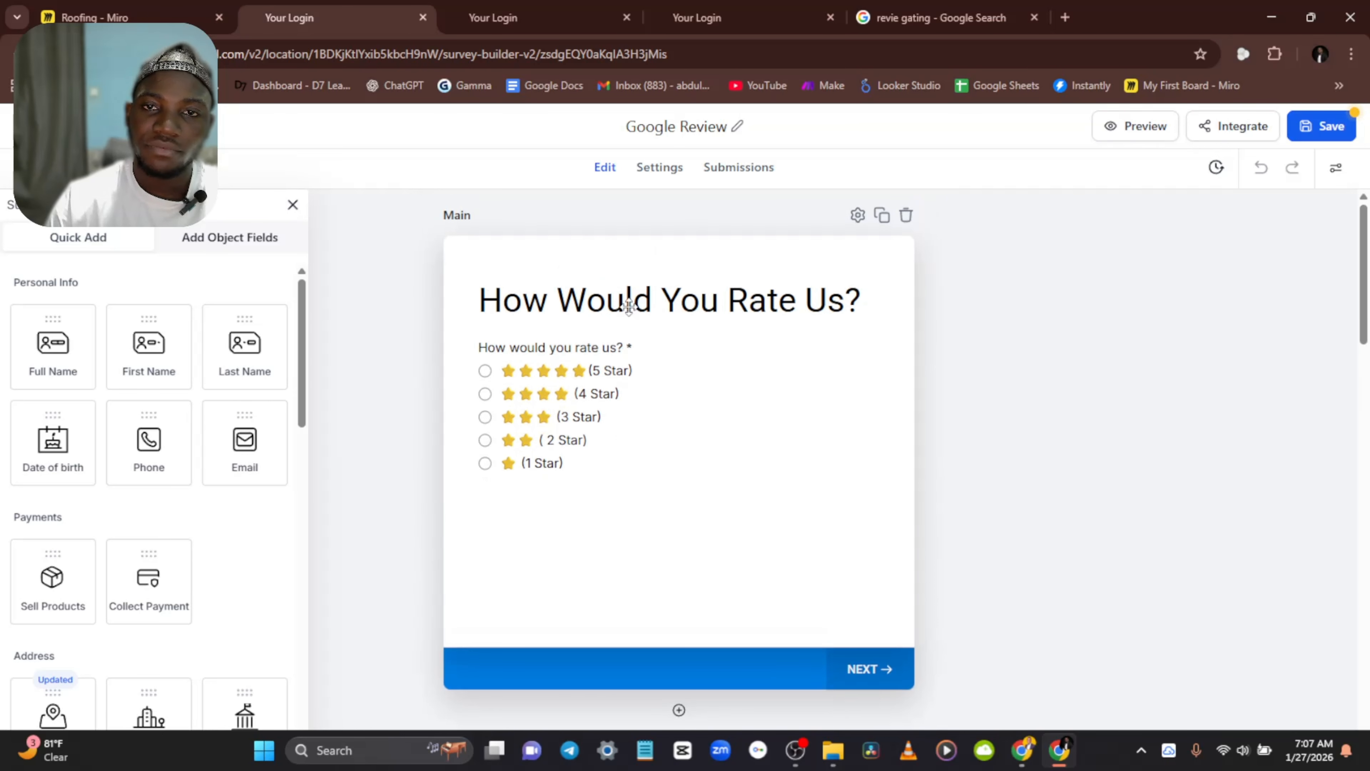
pyautogui.click(648, 322)
# Step: Return to the new survey and rename its first slide as Main
pyautogui.click(600, 16)
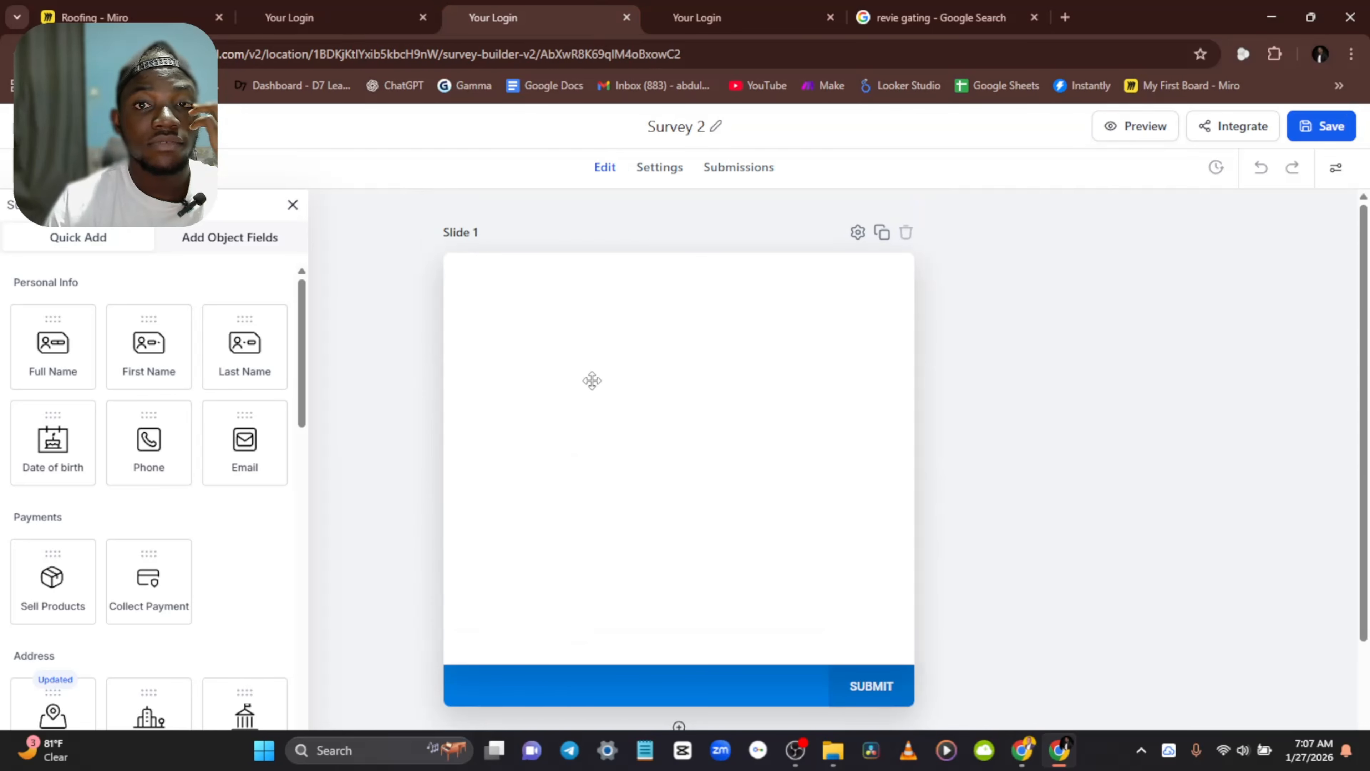
pyautogui.click(858, 232)
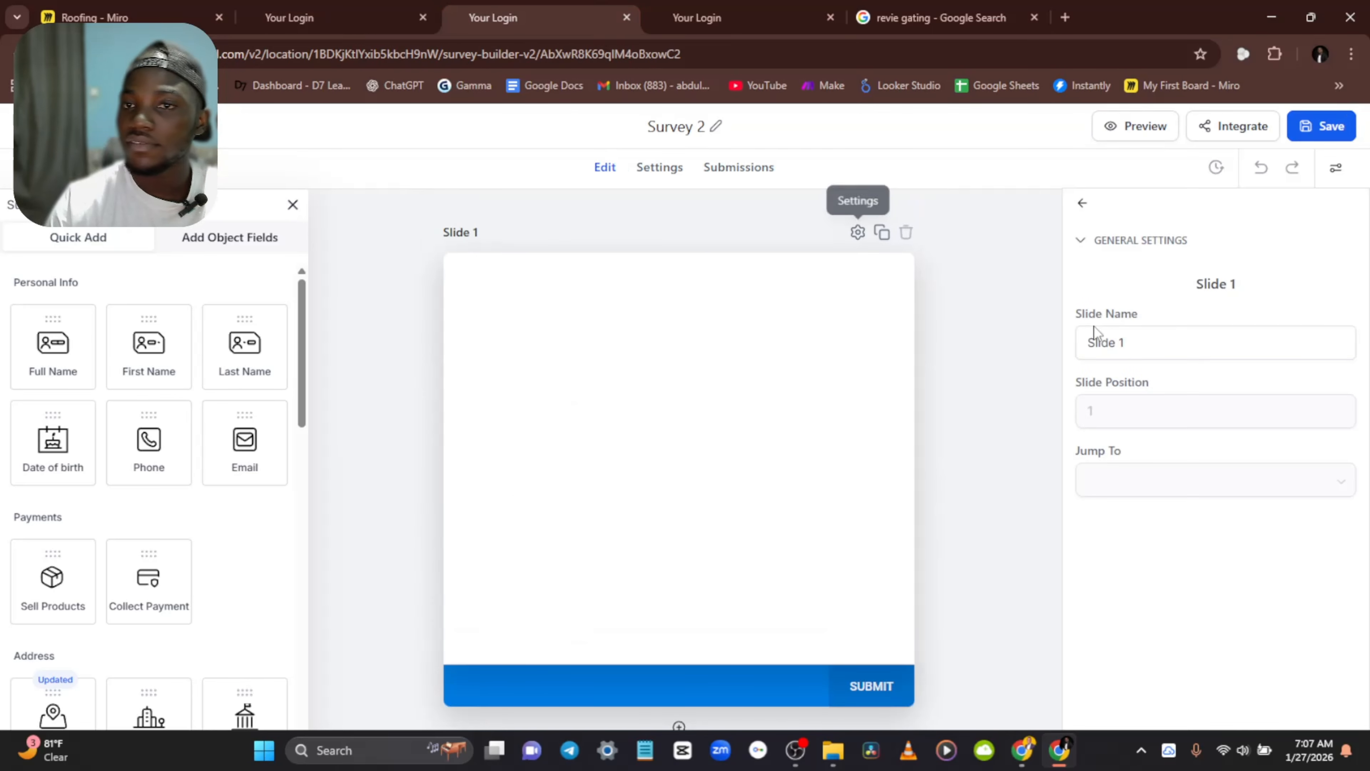
pyautogui.tripleClick(1126, 348)
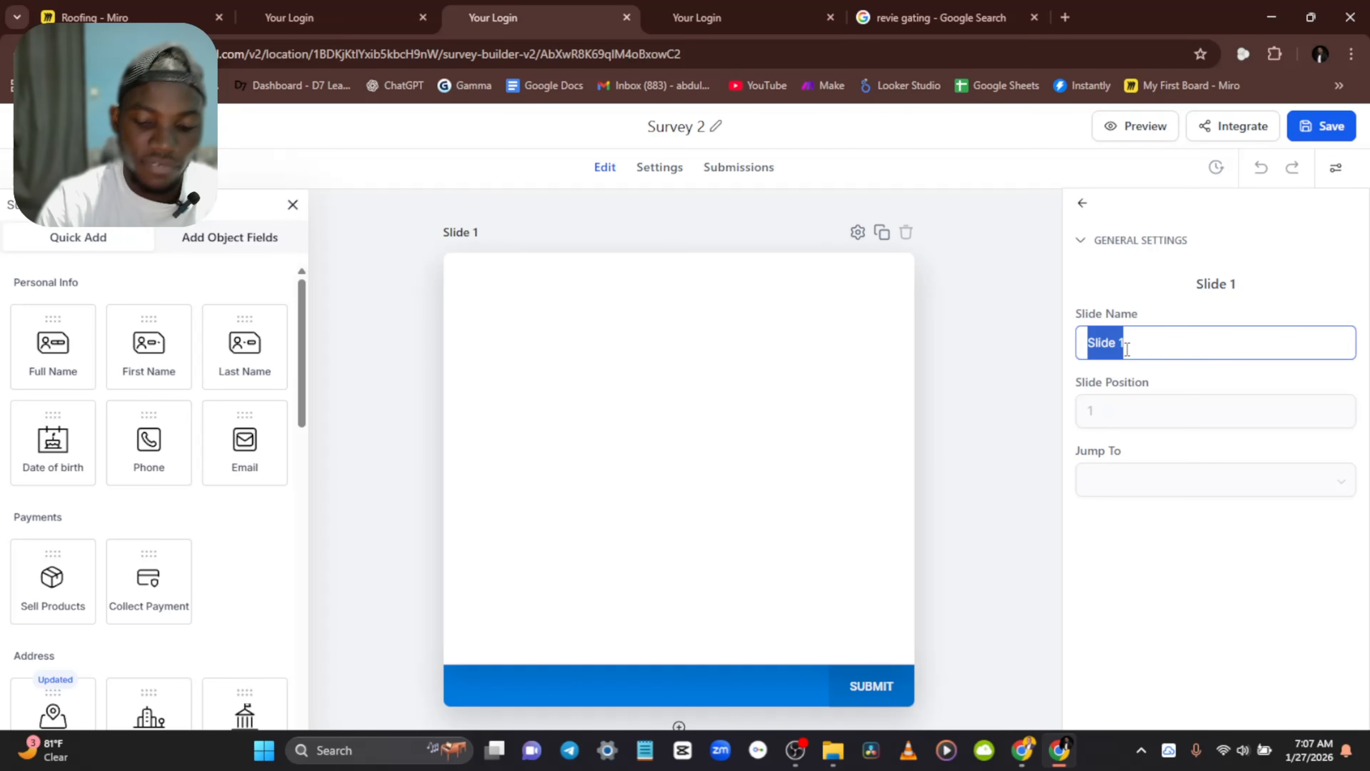
pyautogui.write('Main')
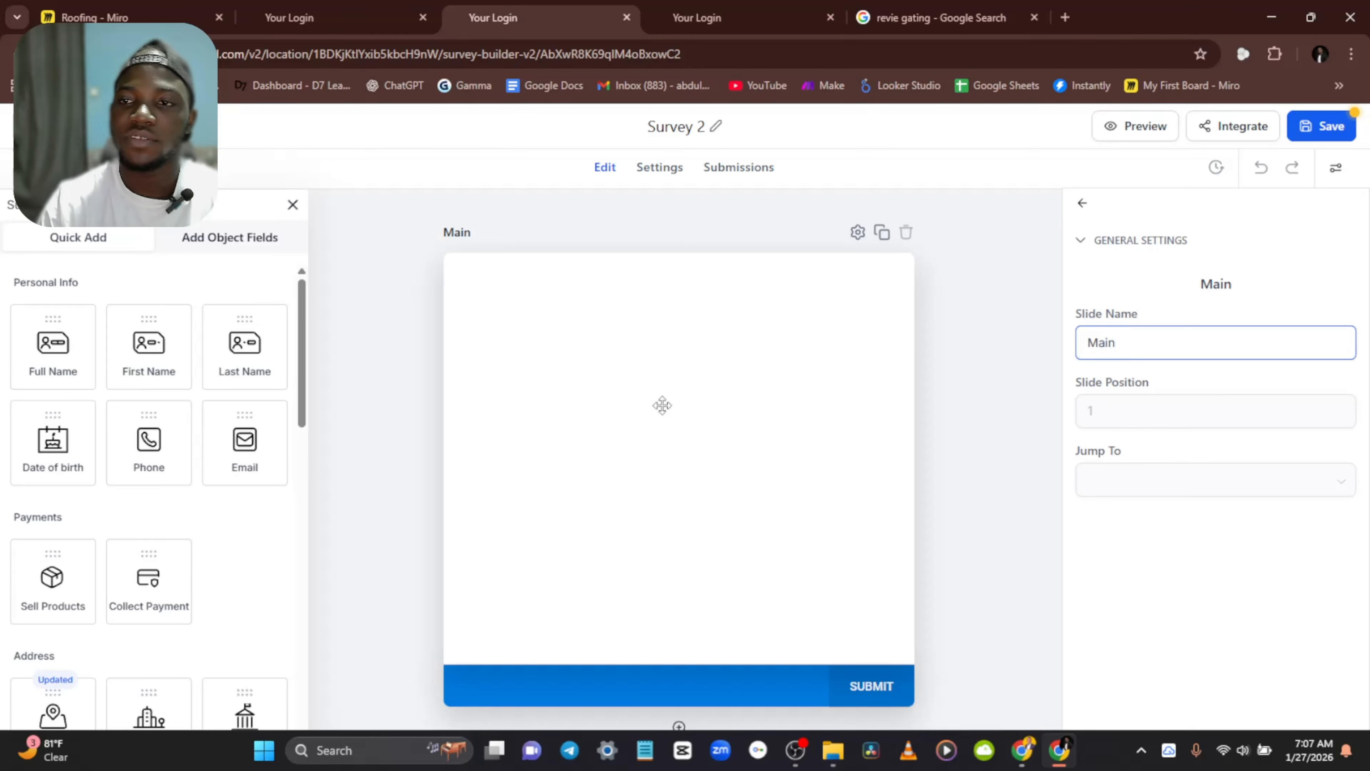
pyautogui.click(779, 425)
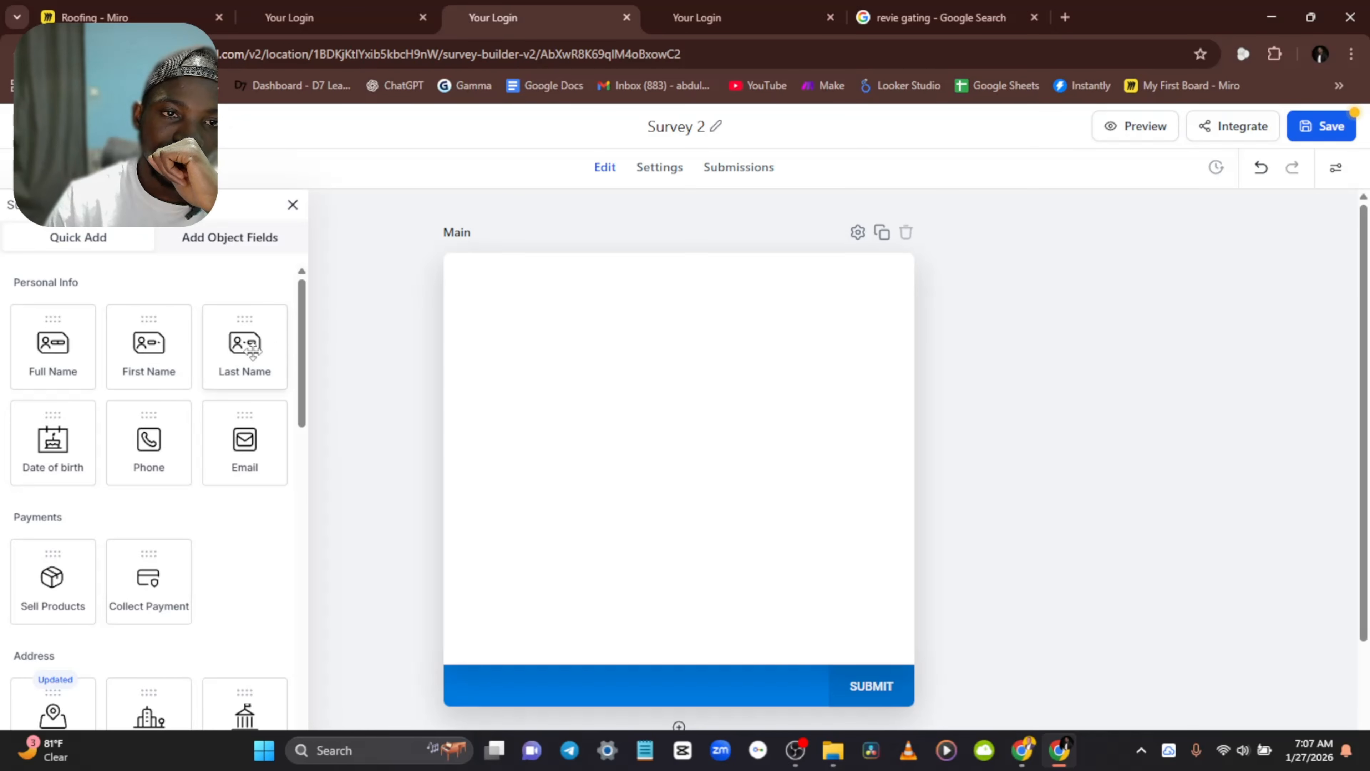
# Step: Add a text element to the Main slide with the heading "How Would You Rate Us?"
pyautogui.scroll(-4, 133, 499)
pyautogui.scroll(-6, 133, 499)
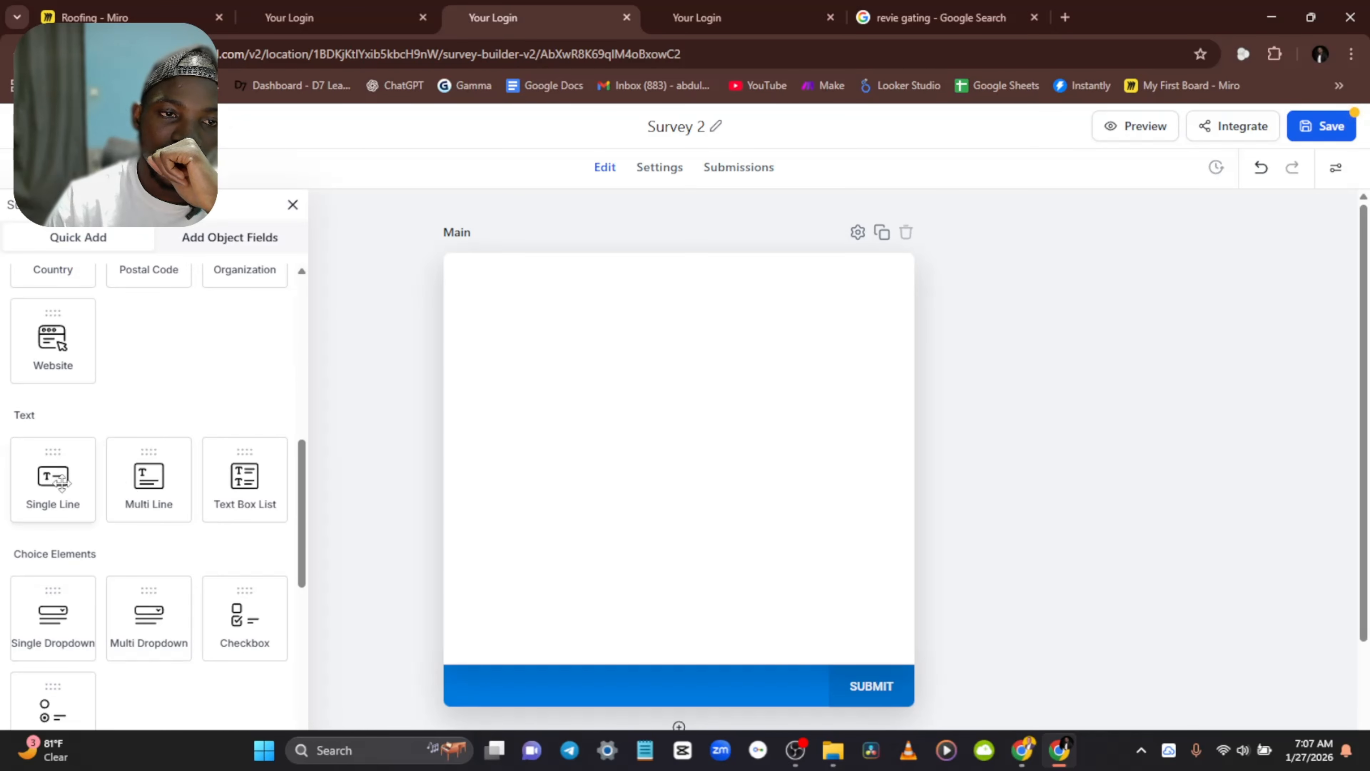
pyautogui.scroll(-8, 59, 490)
pyautogui.moveTo(54, 518); pyautogui.dragTo(613, 312)
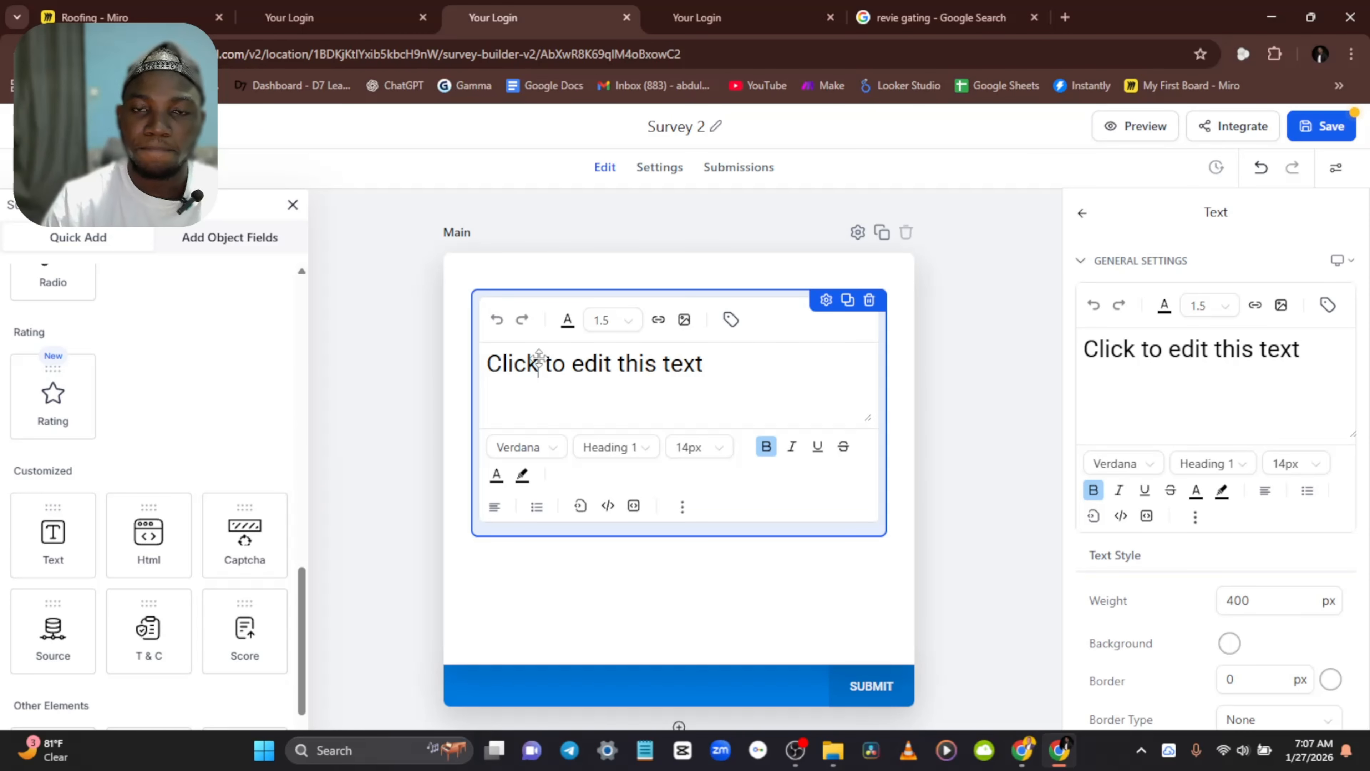
pyautogui.tripleClick(539, 356)
pyautogui.write('Ho')
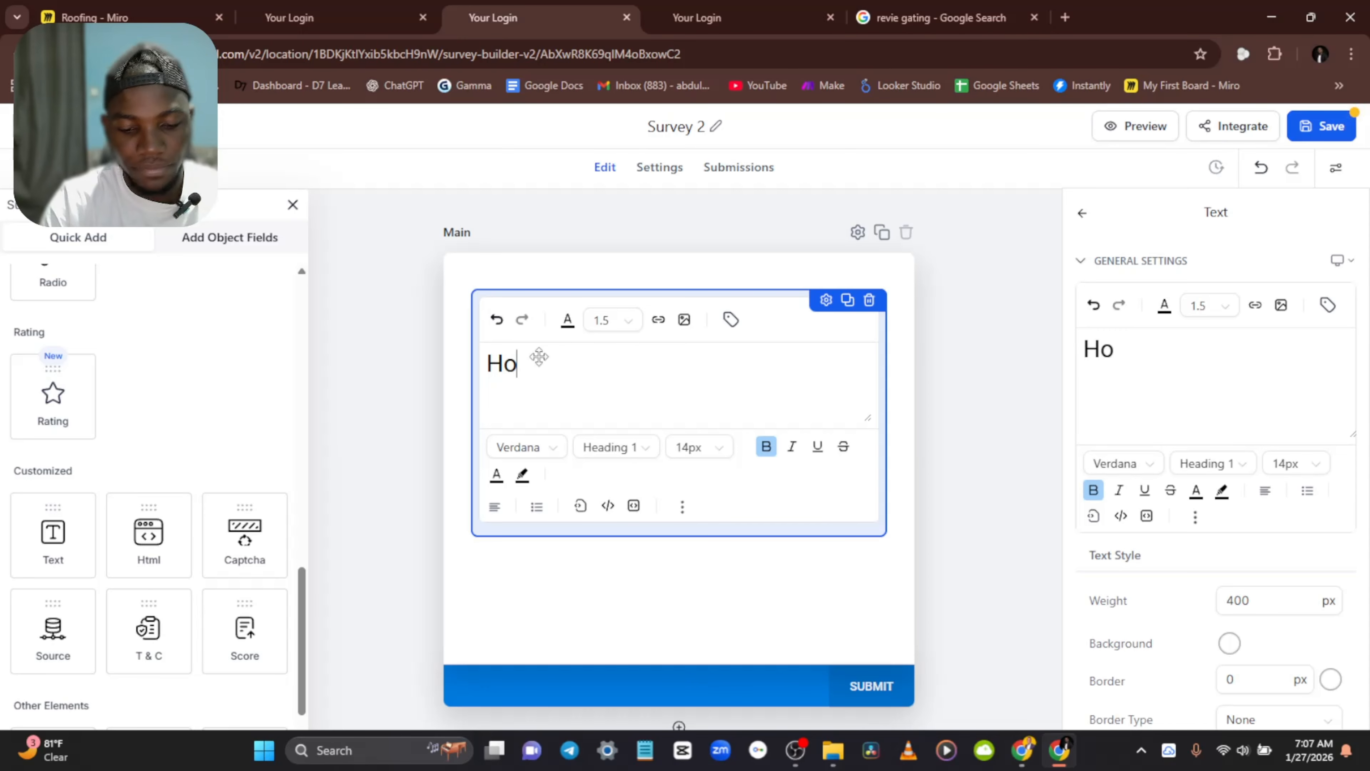
pyautogui.write('w W')
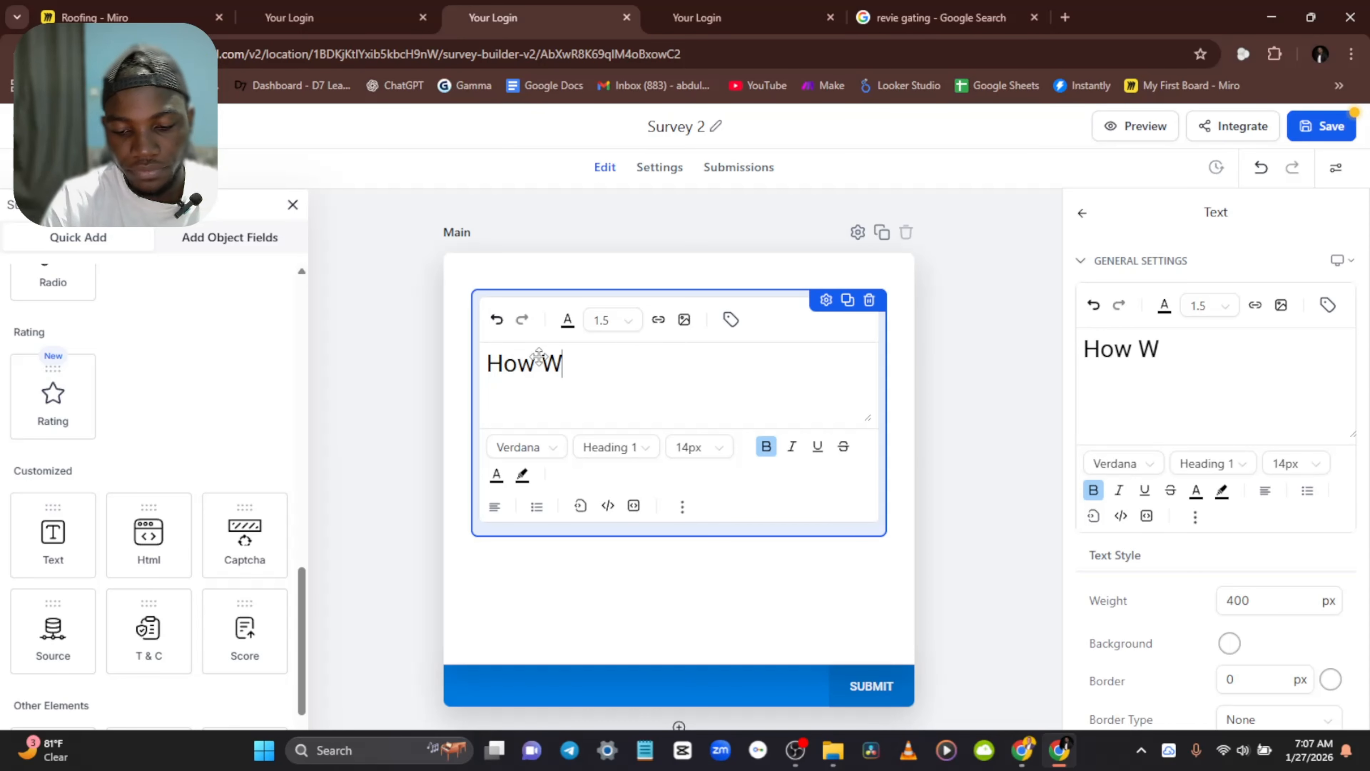
pyautogui.write('ould ')
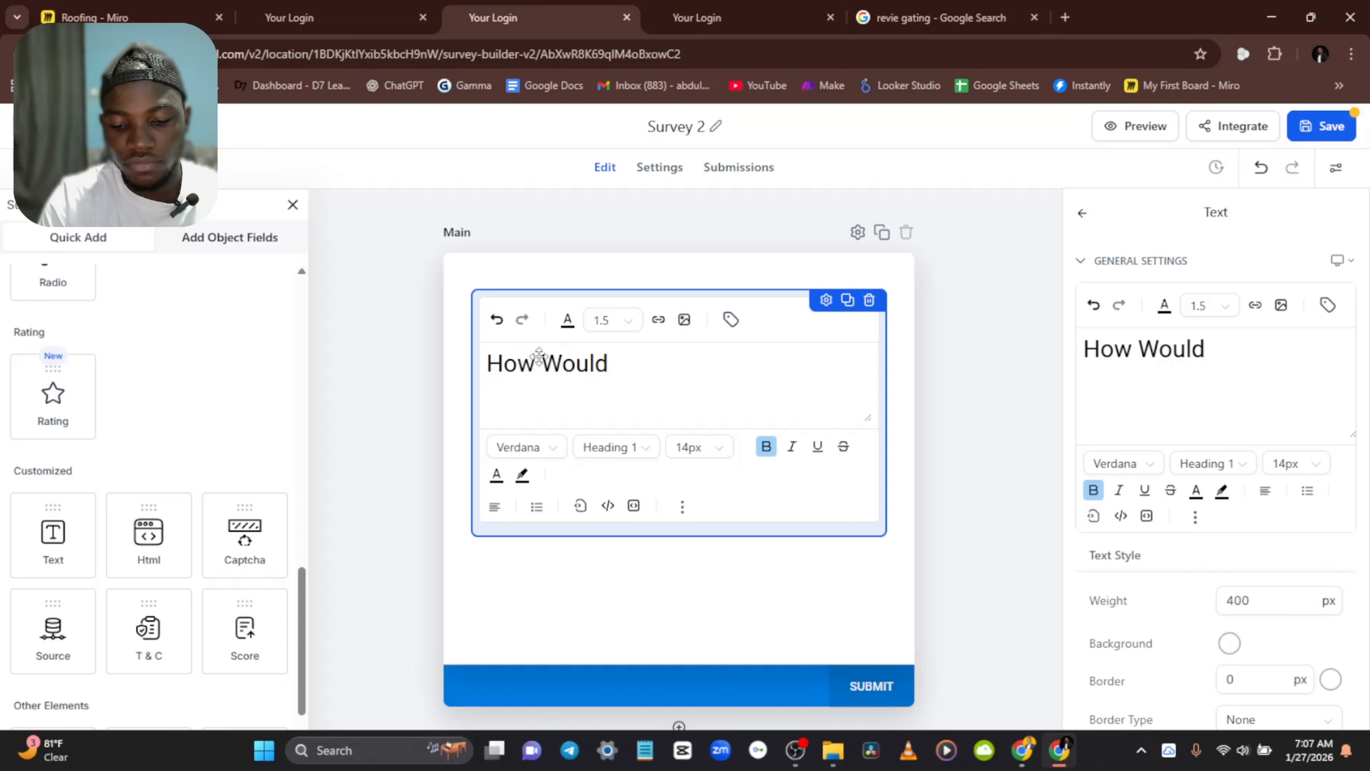
pyautogui.write('You Rate ')
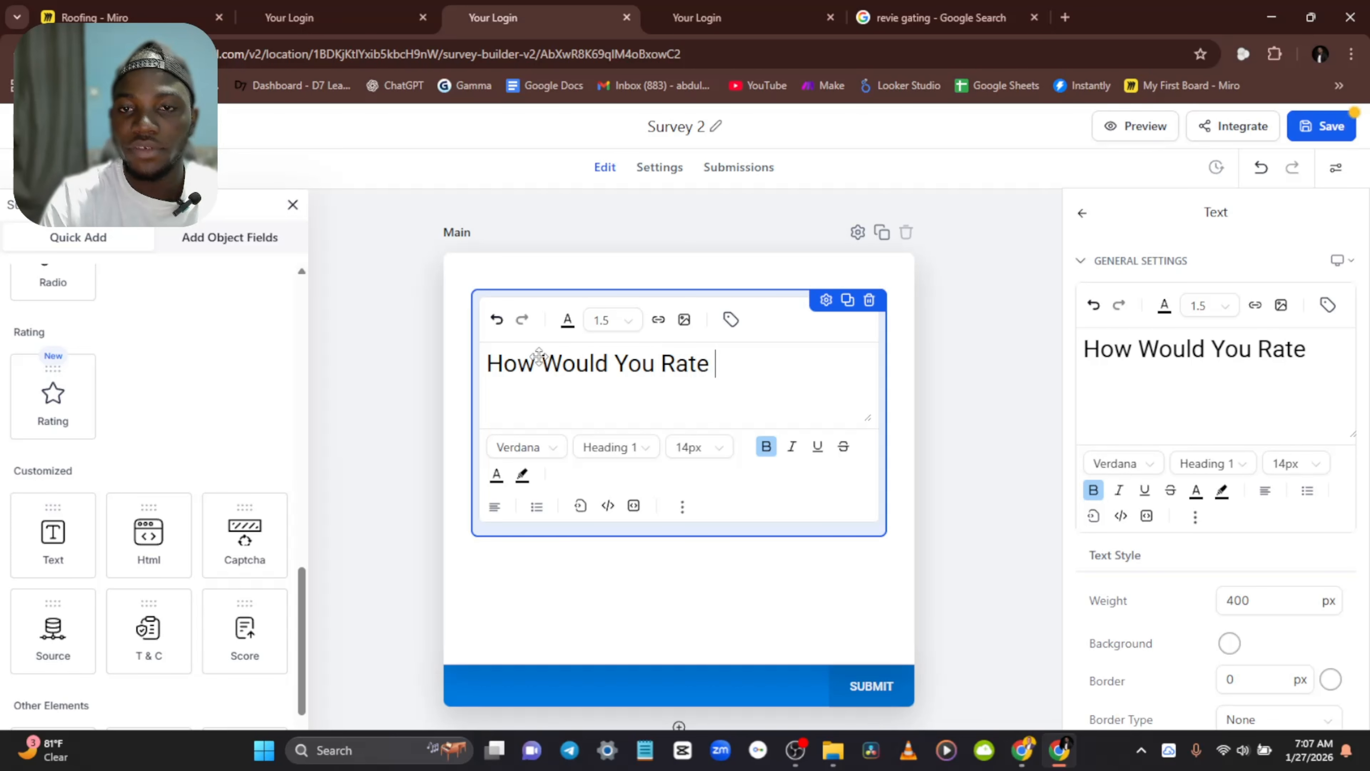
pyautogui.write('Us')
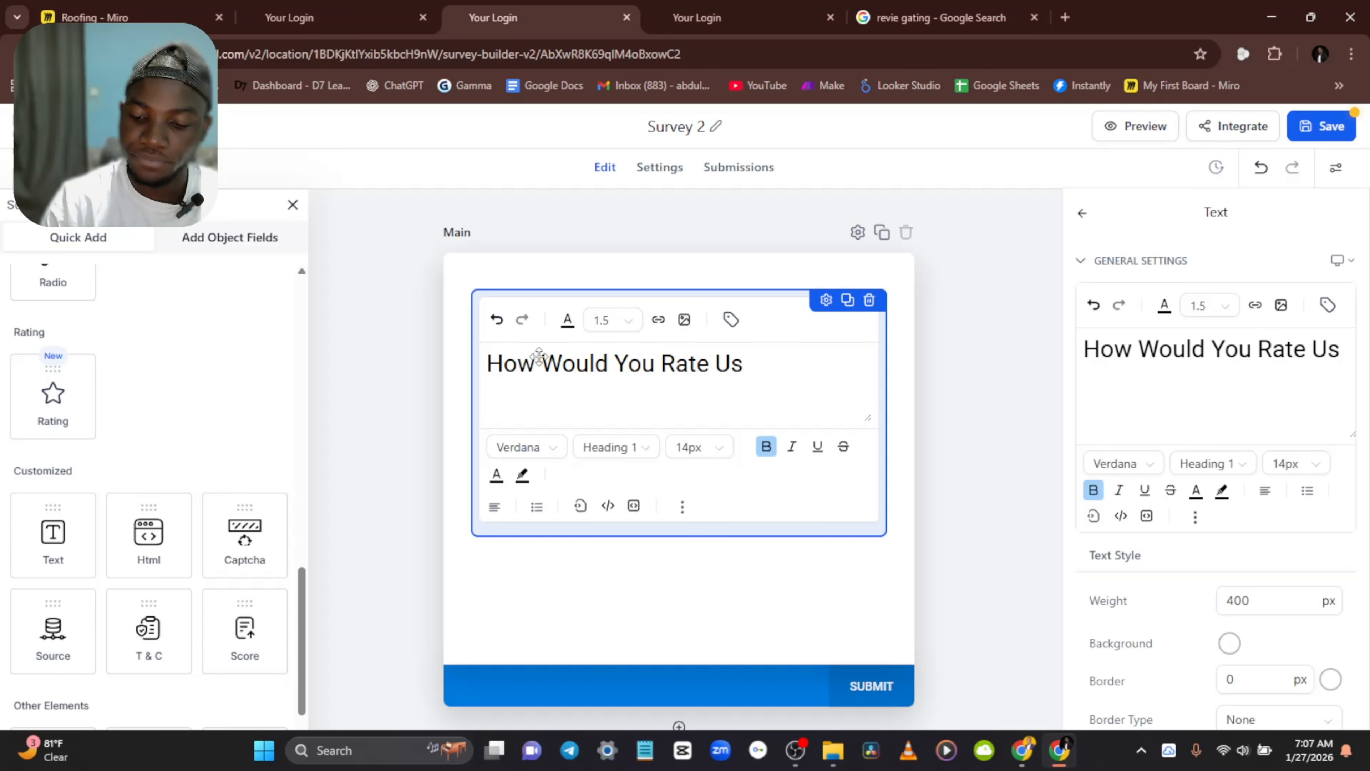
pyautogui.click(1037, 370)
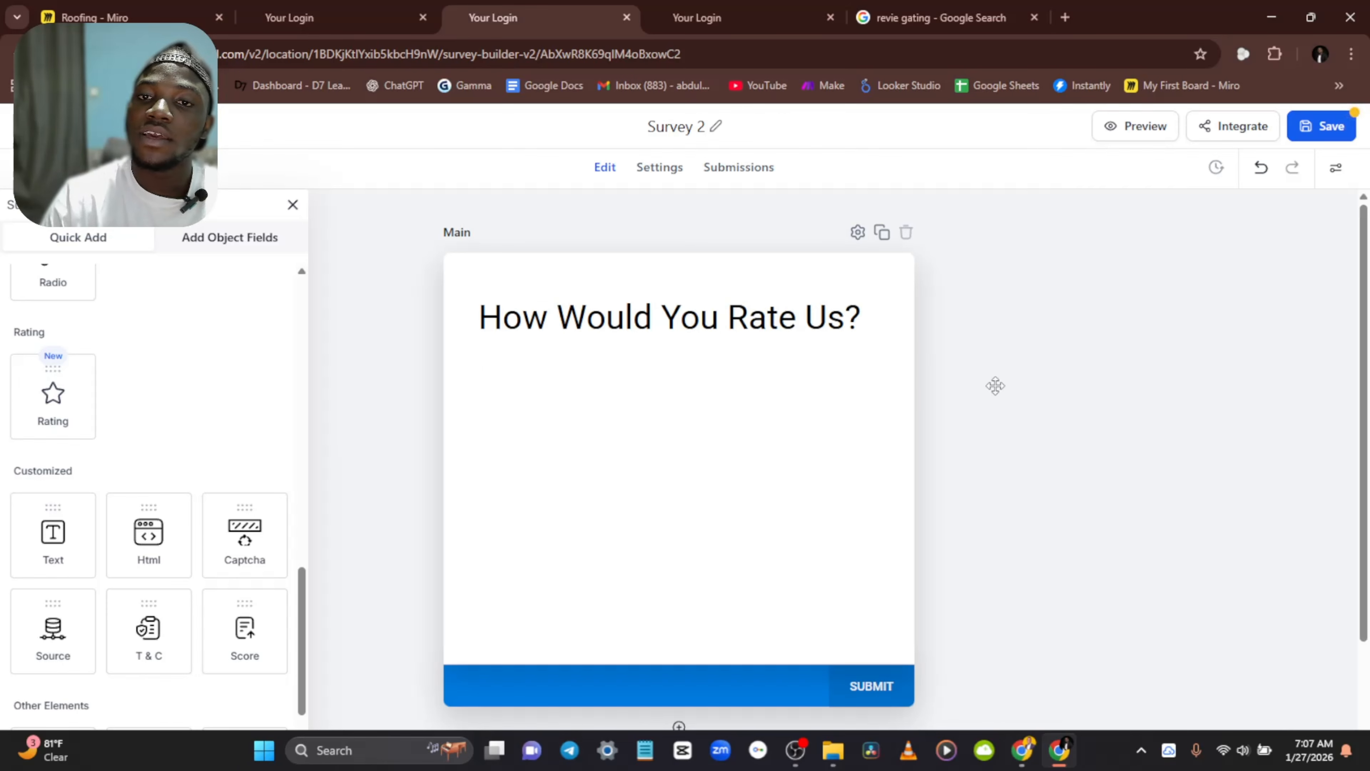
# Step: Look through the Contact object fields that can be added to the survey
pyautogui.click(228, 244)
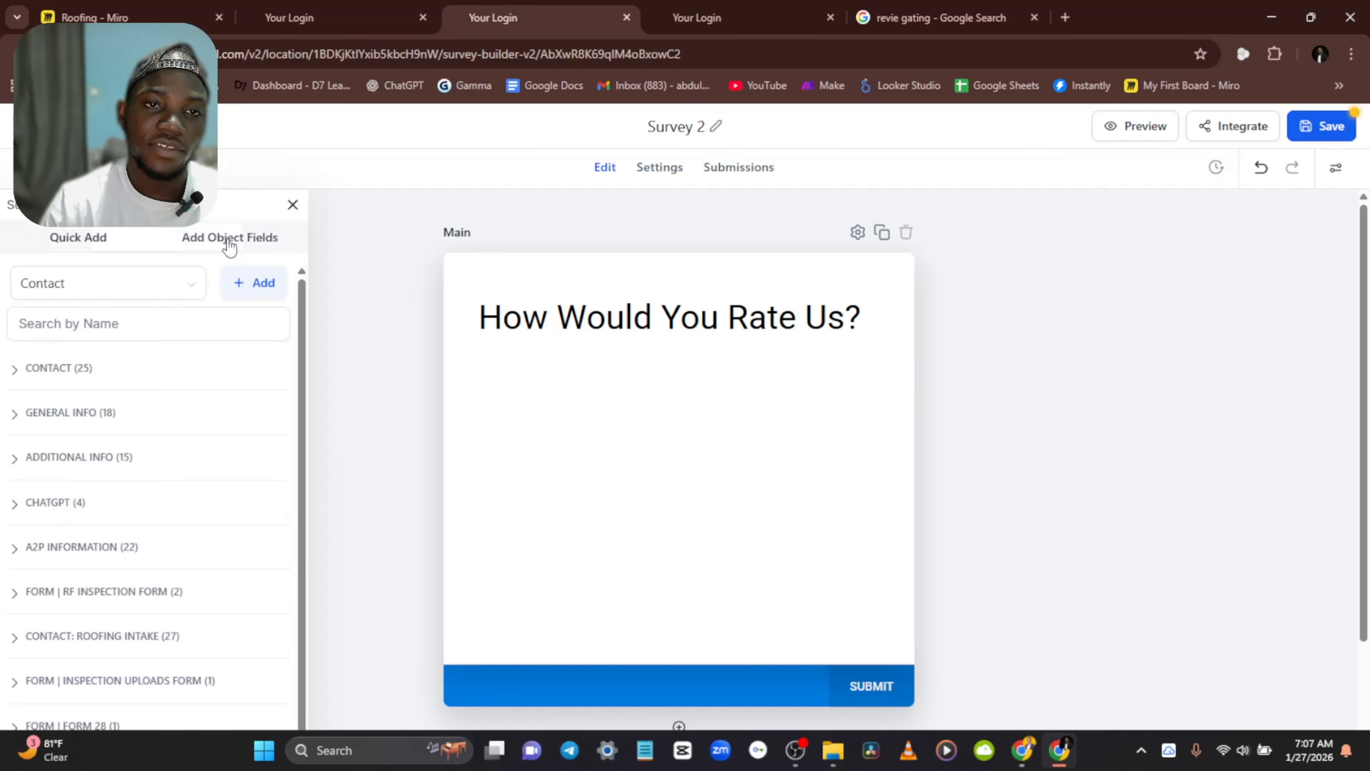
pyautogui.click(87, 282)
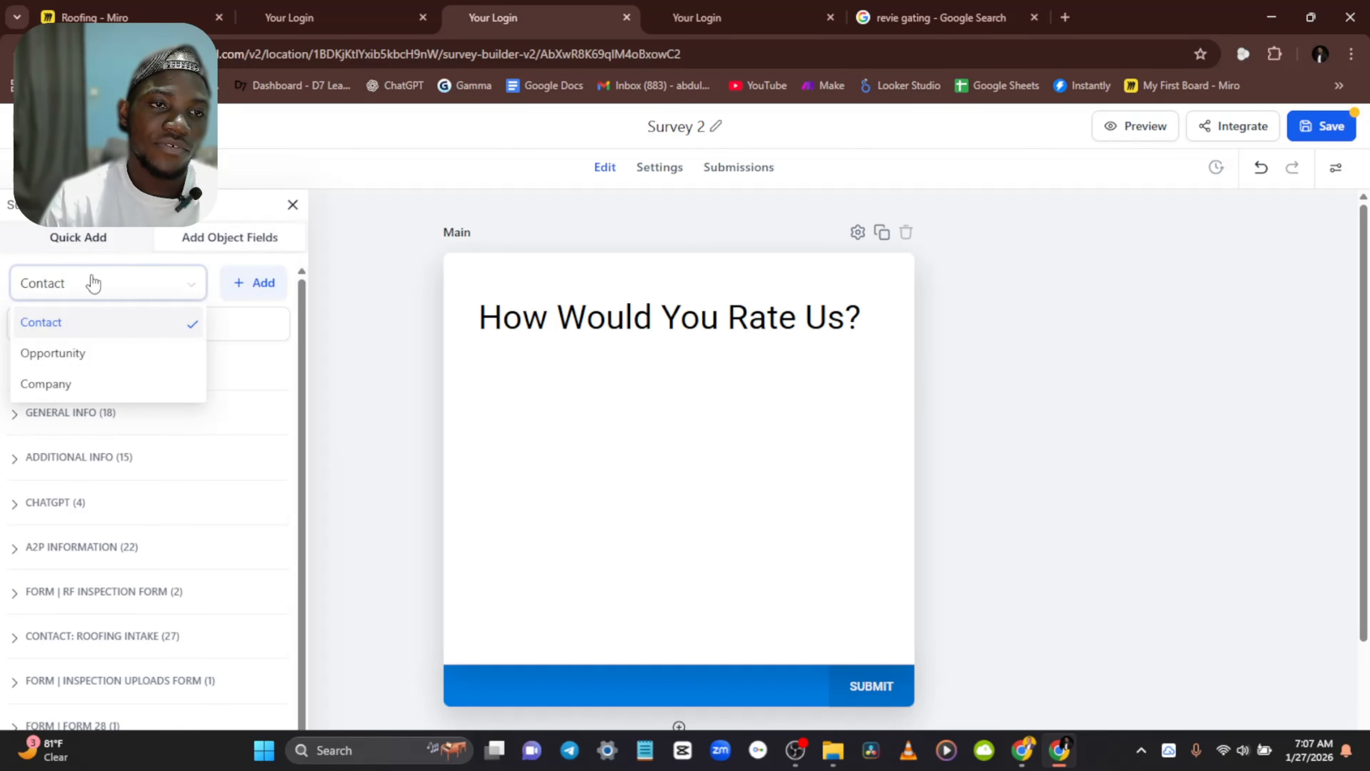
pyautogui.click(194, 269)
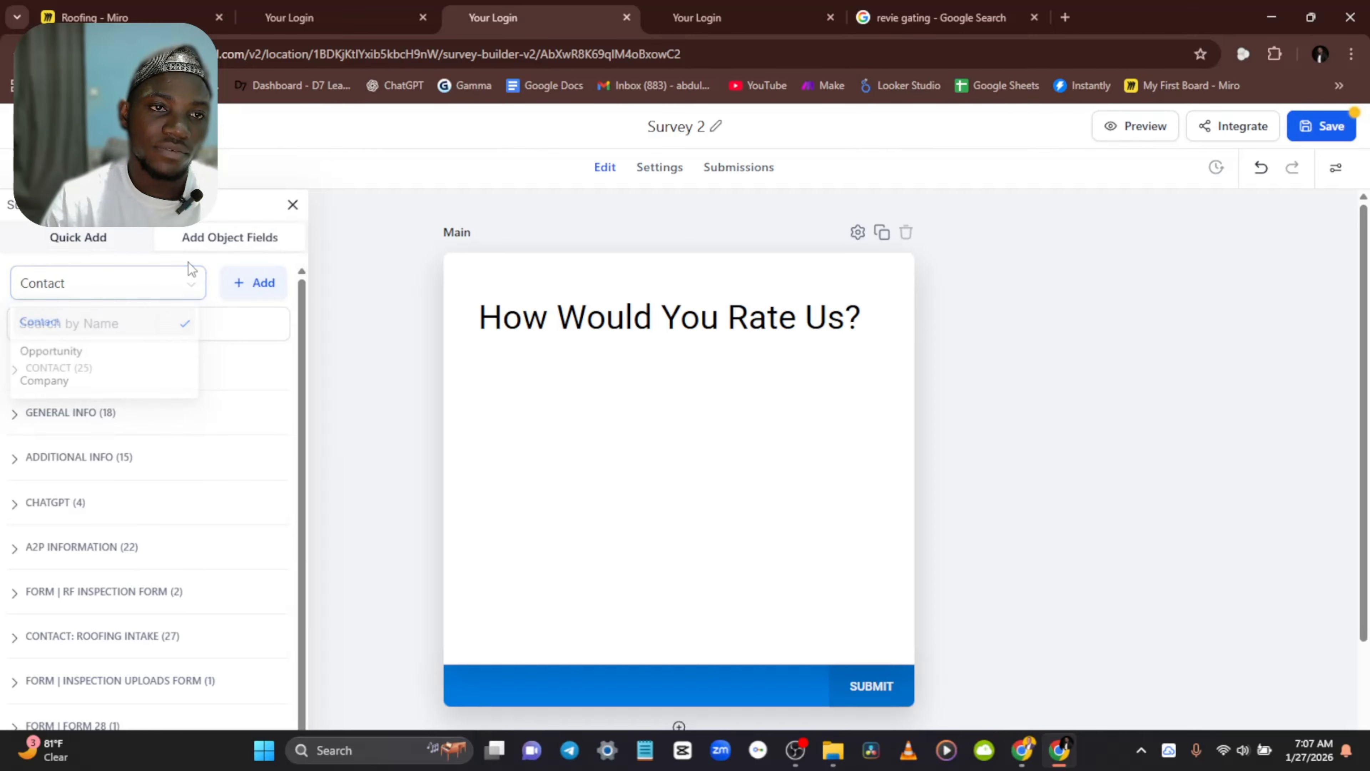
pyautogui.click(82, 313)
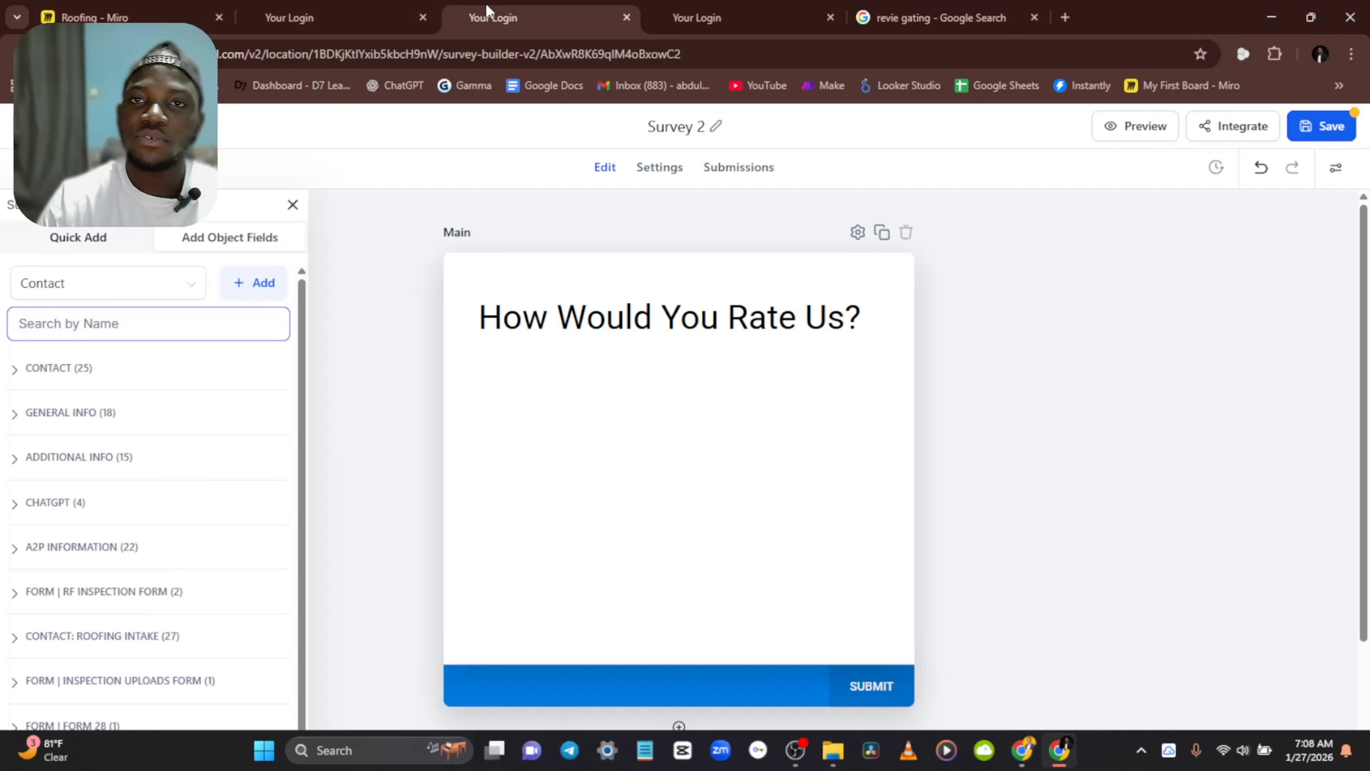
# Step: Leave the survey builder open and bring up the Custom Fields page in the account settings
pyautogui.click(697, 17)
pyautogui.scroll(-3, 76, 626)
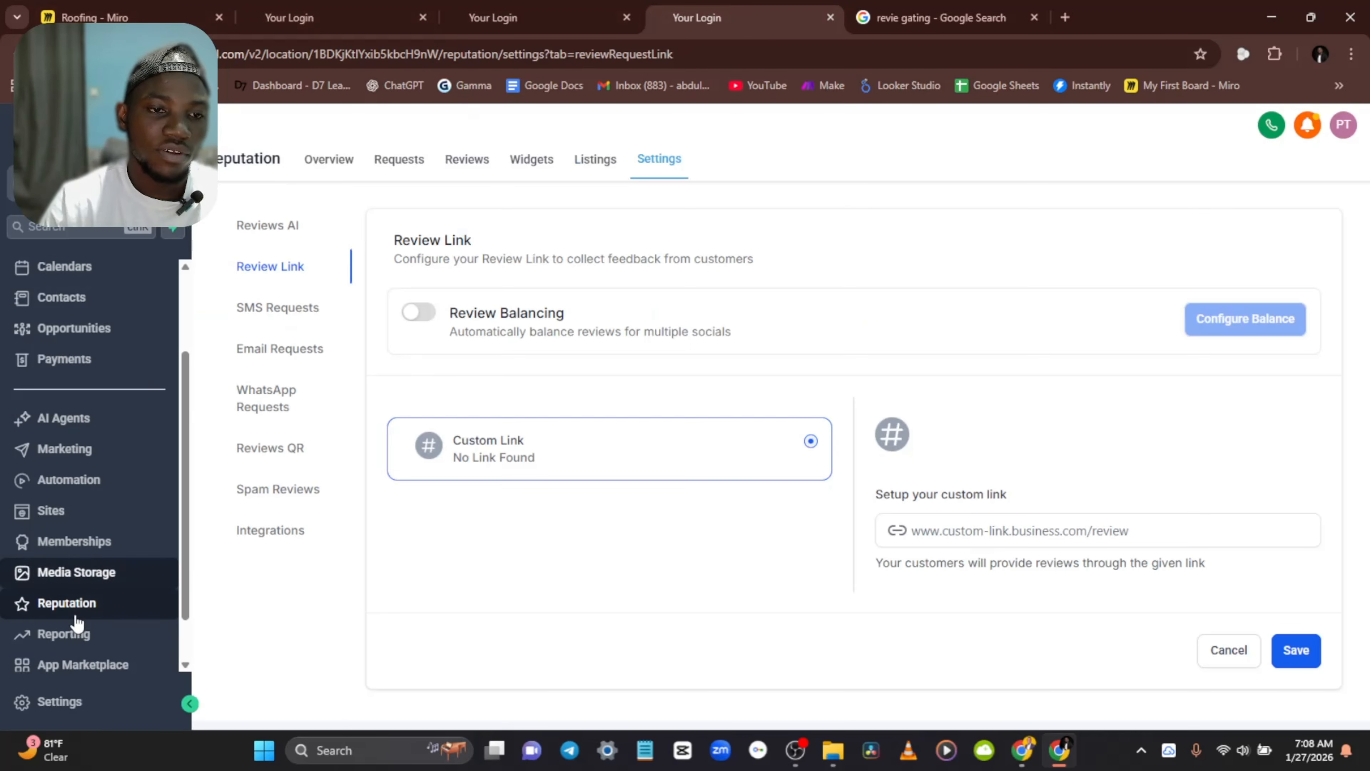
pyautogui.click(27, 701)
pyautogui.click(56, 697)
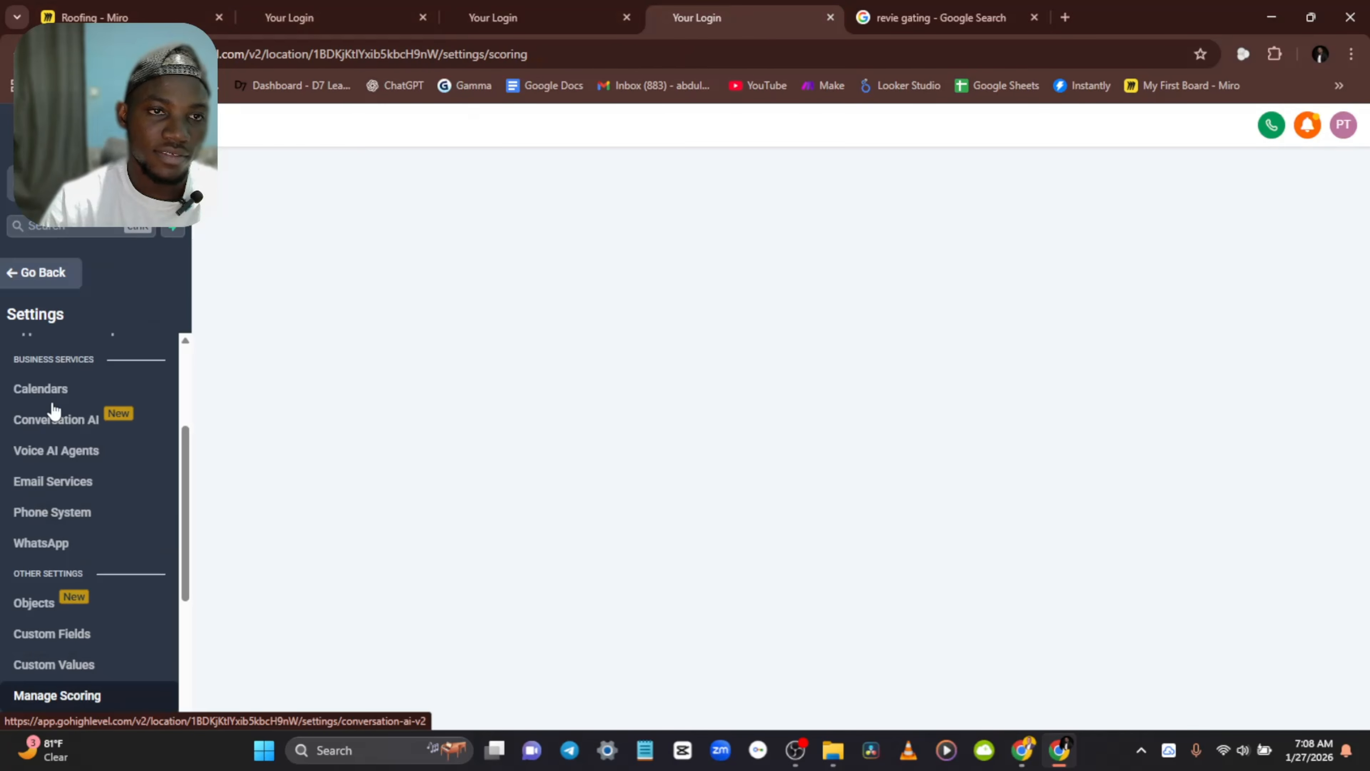
pyautogui.scroll(-4, 54, 510)
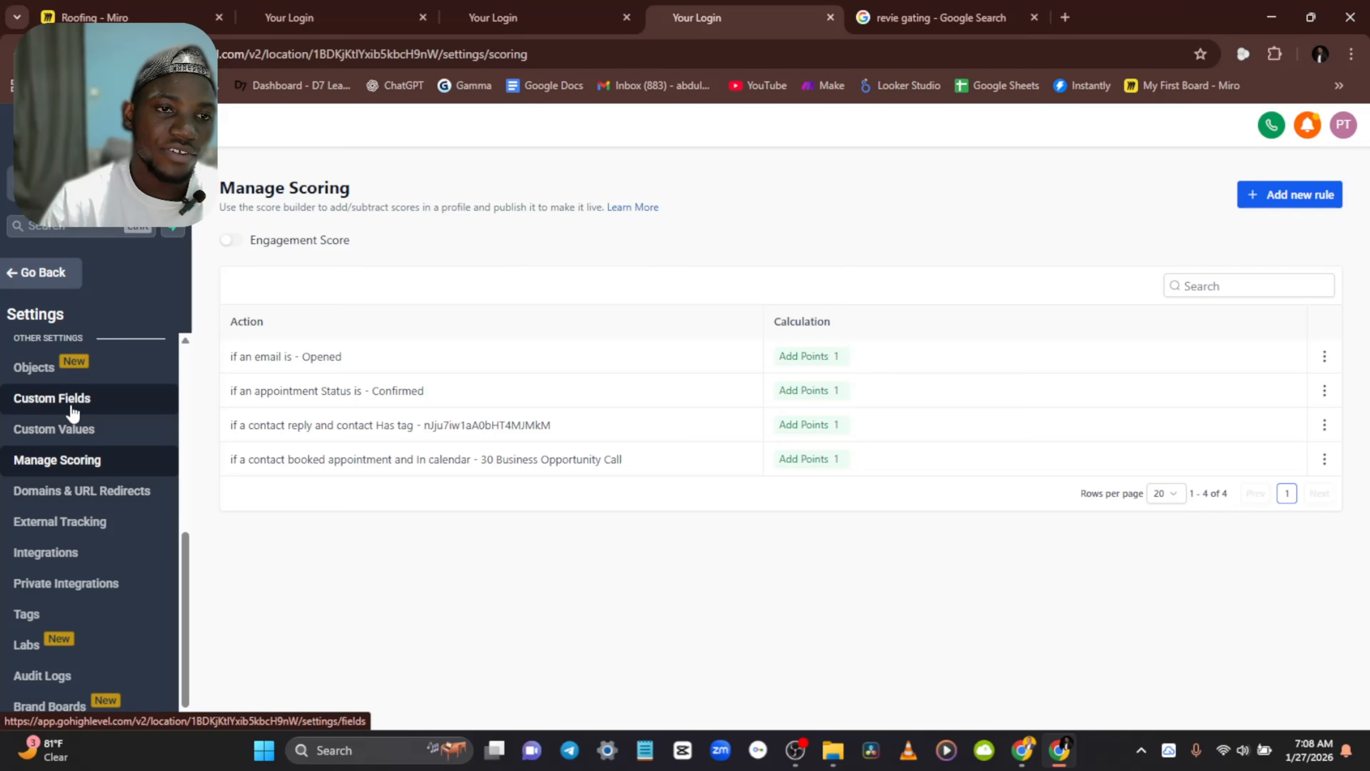
pyautogui.click(71, 406)
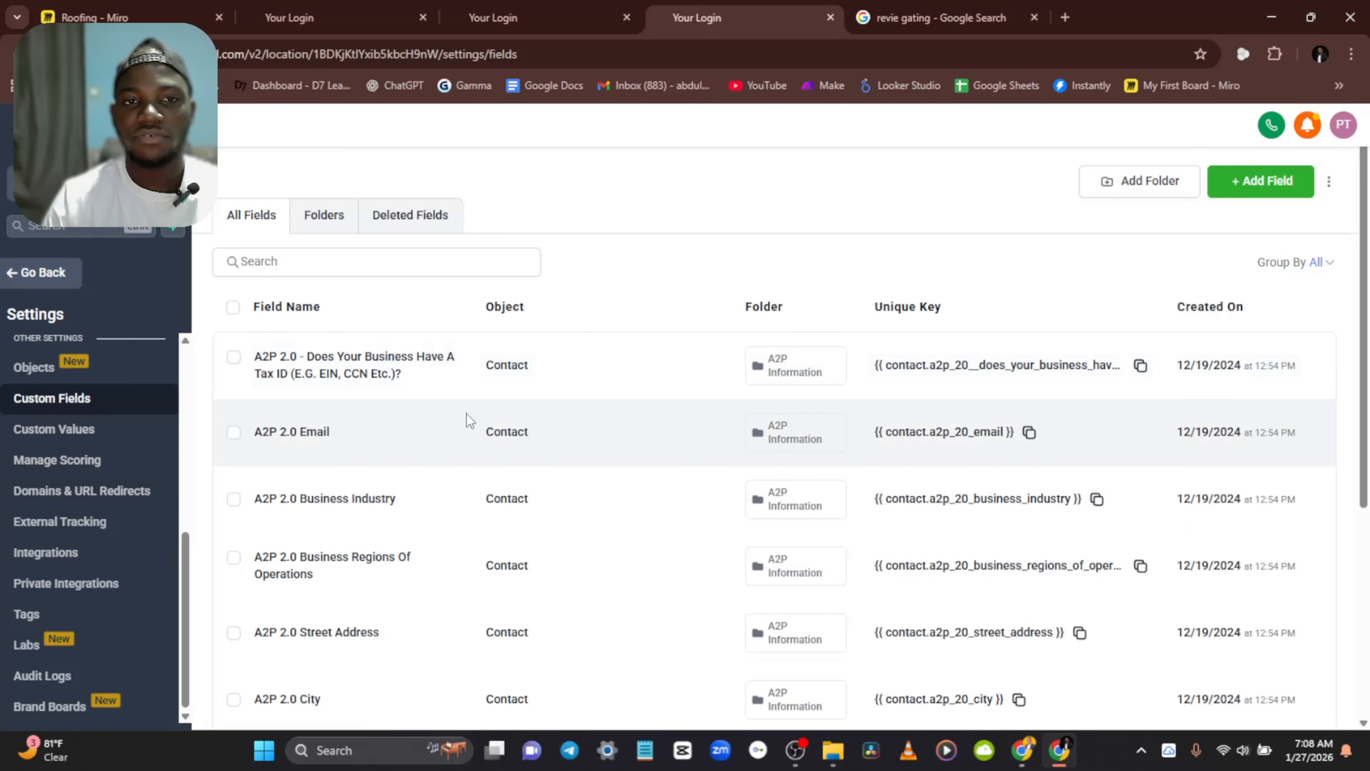
# Step: Start a new Radio Select custom field for the Contact object and name it Review Stars 2
pyautogui.click(1275, 181)
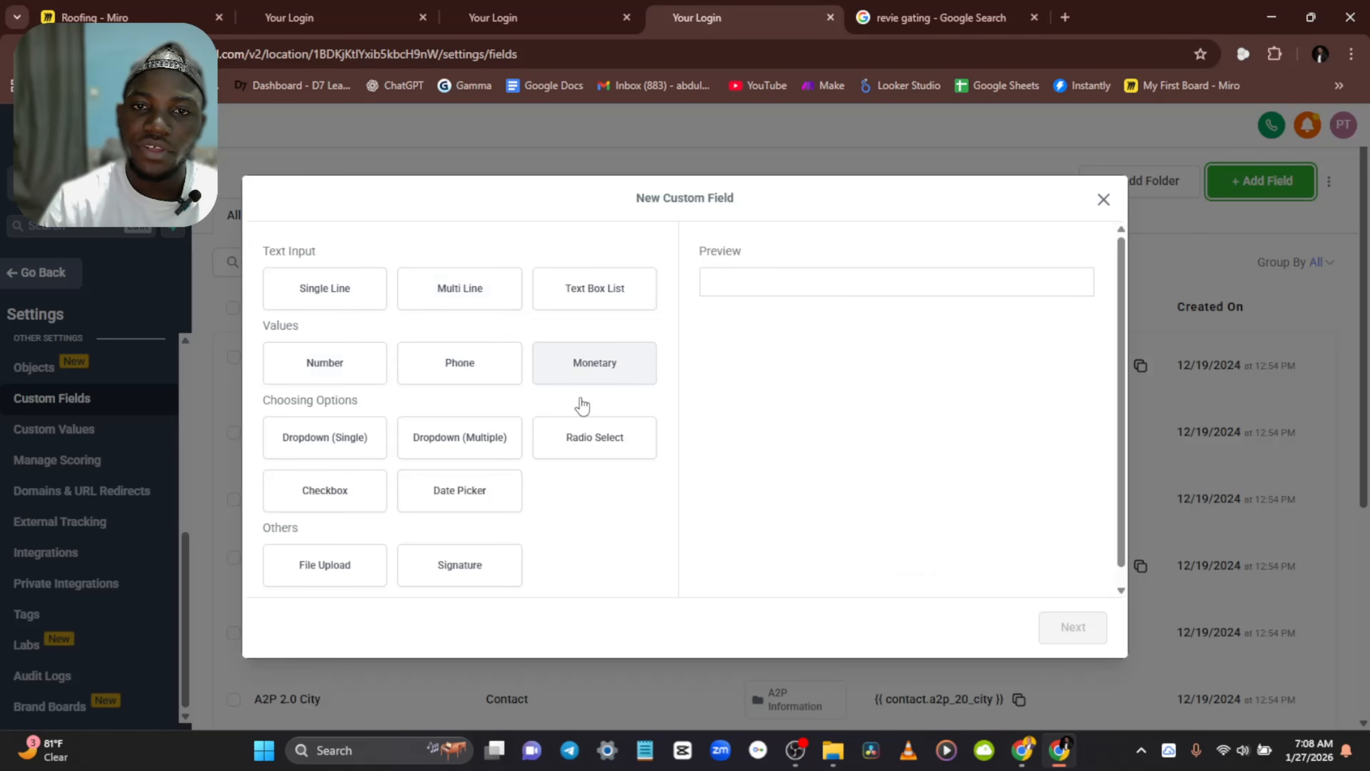
pyautogui.click(615, 447)
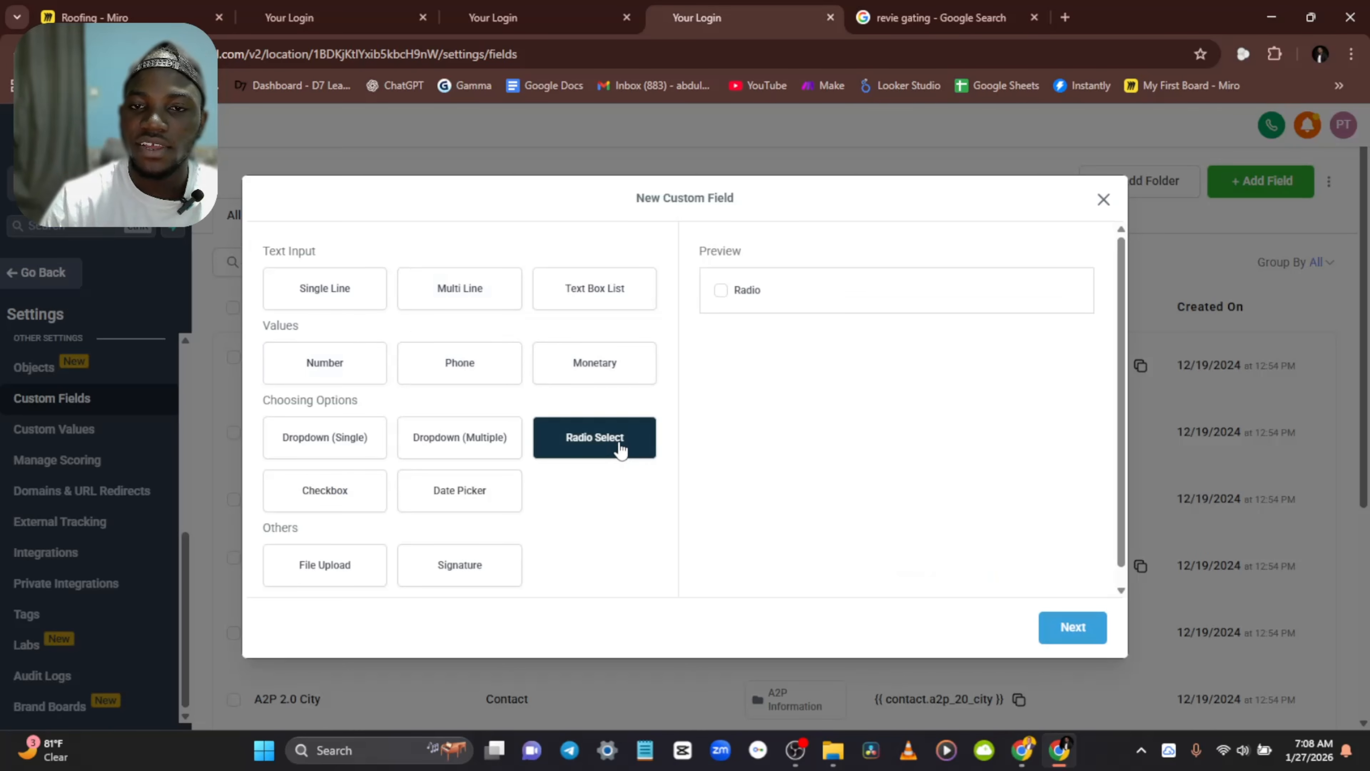
pyautogui.click(1072, 626)
pyautogui.click(363, 348)
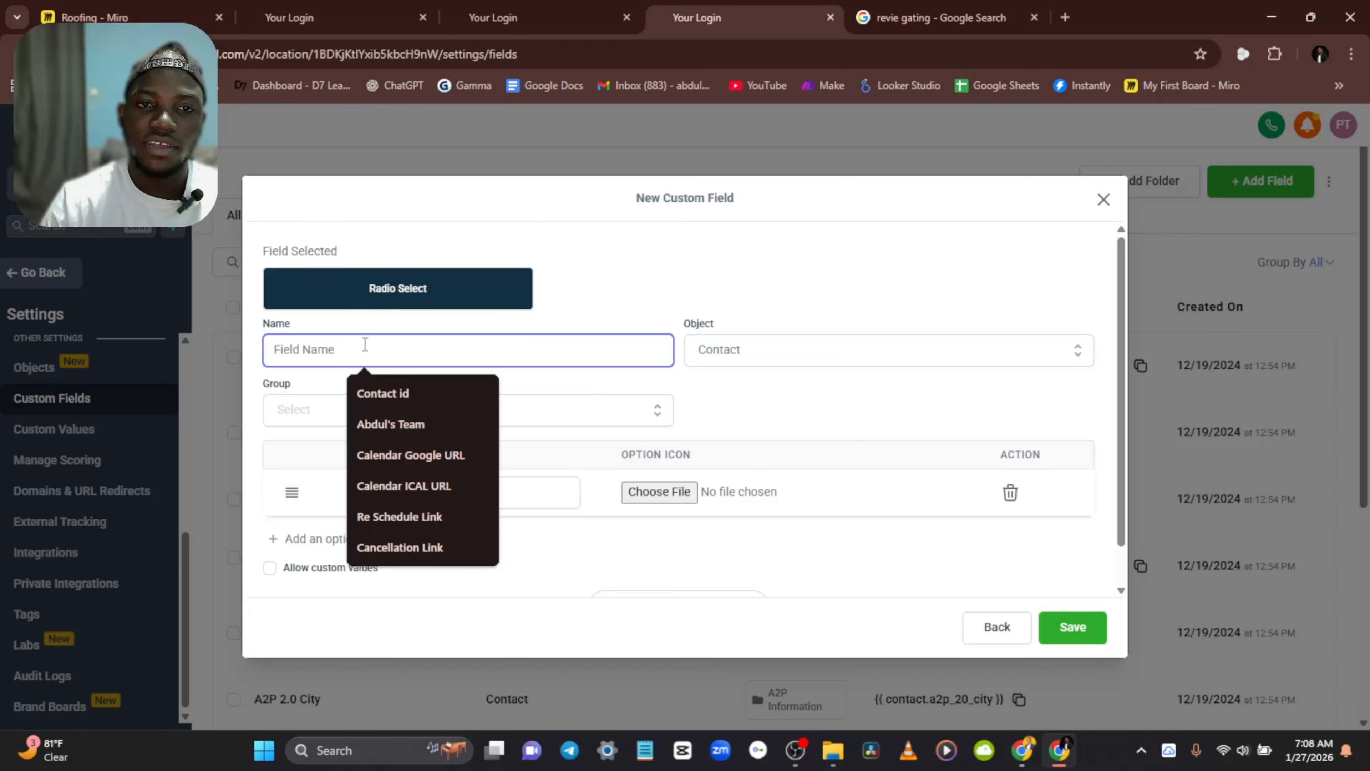
pyautogui.write('Rev')
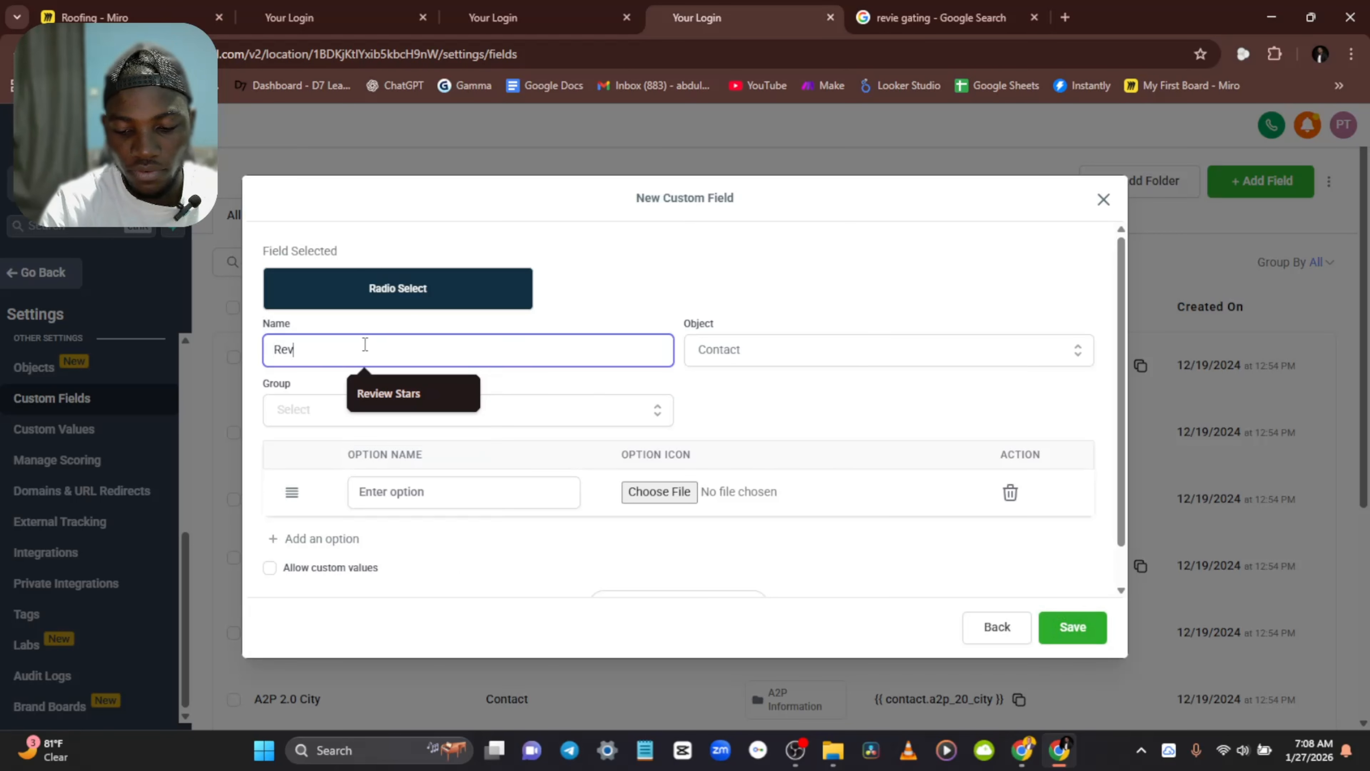
pyautogui.write('ie')
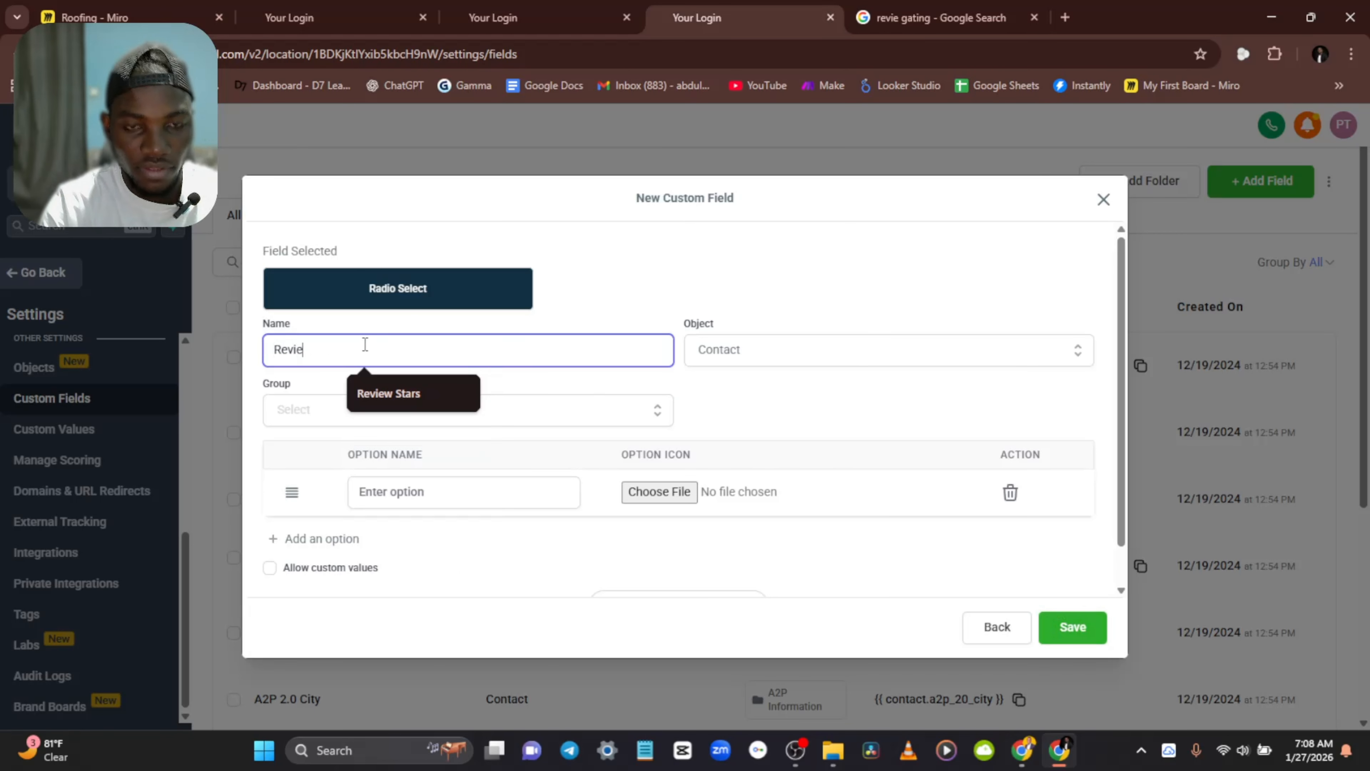
pyautogui.write('w Starts')
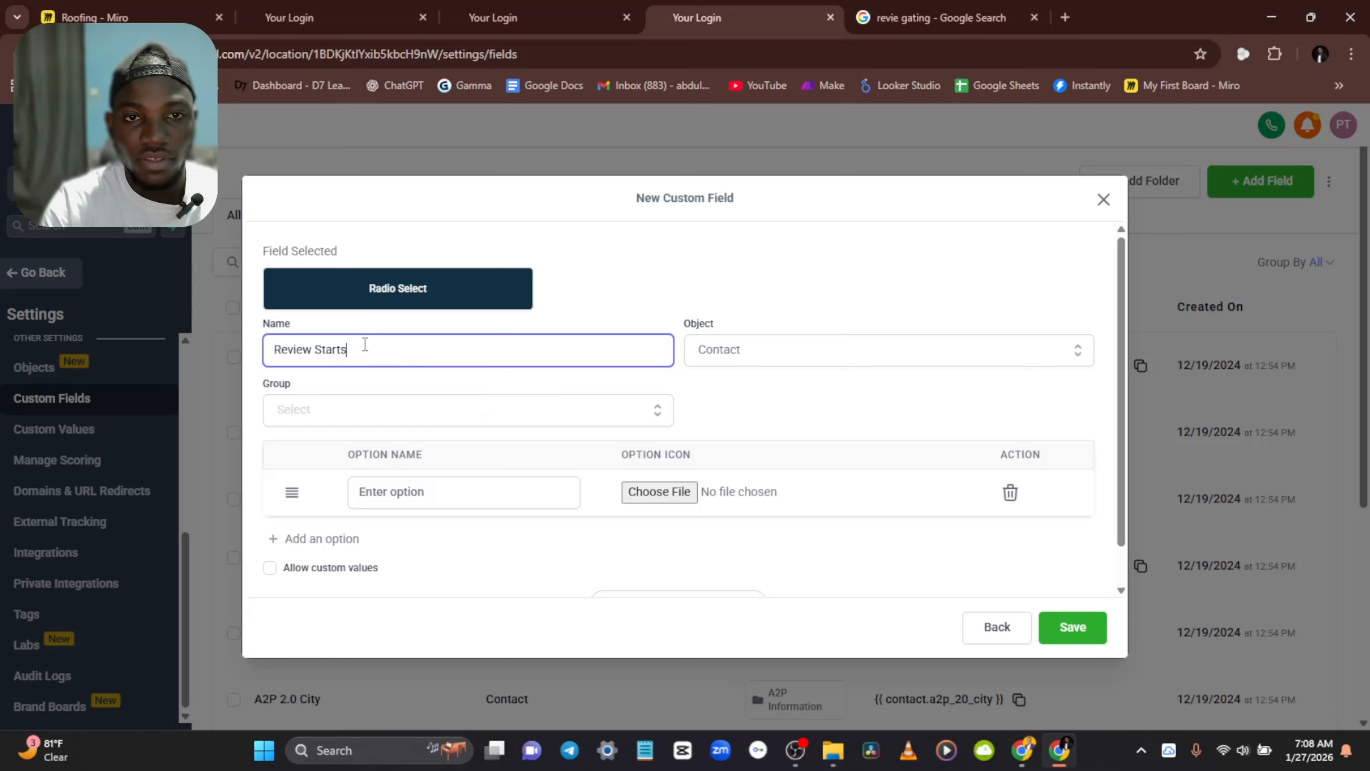
pyautogui.press('BackSpace')
pyautogui.write('s')
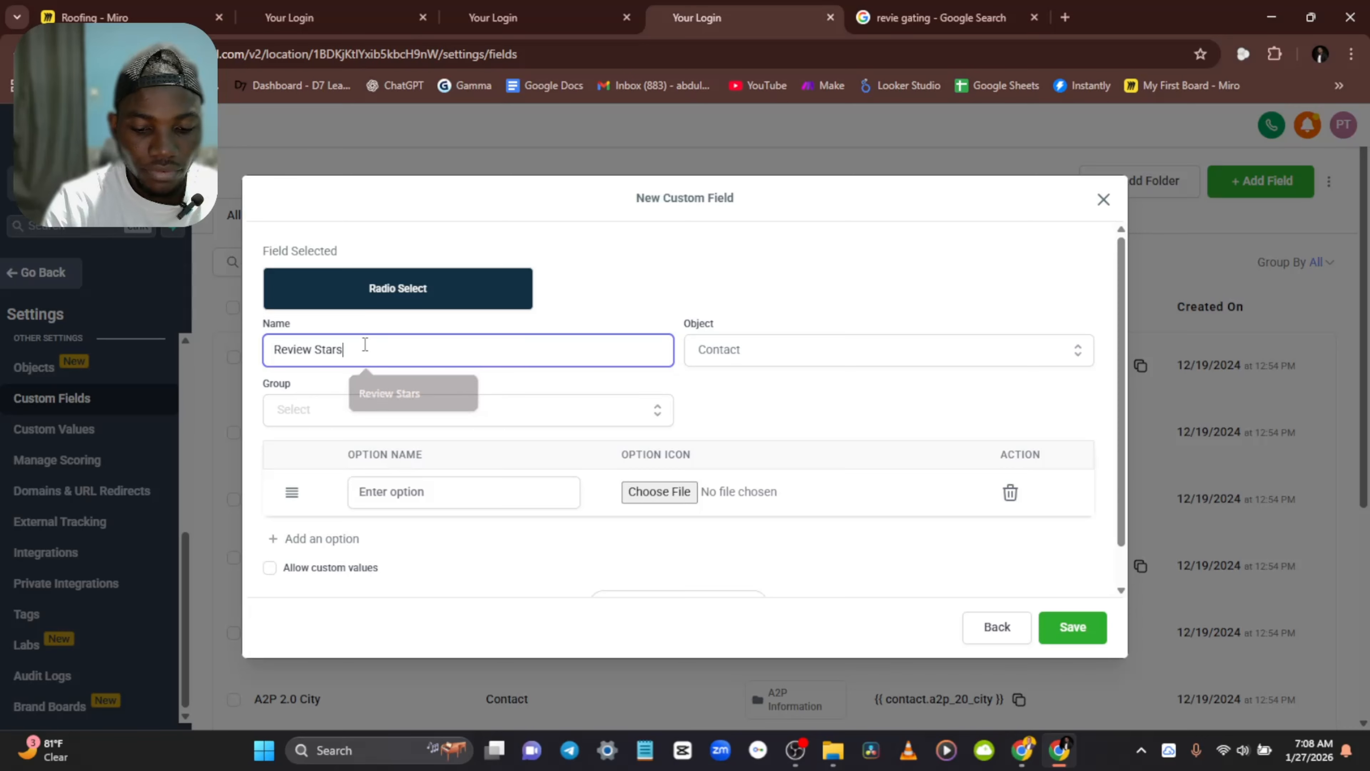
# Step: Fill in the first option with five star emojis followed by "( 5 Star )"
pyautogui.click(494, 494)
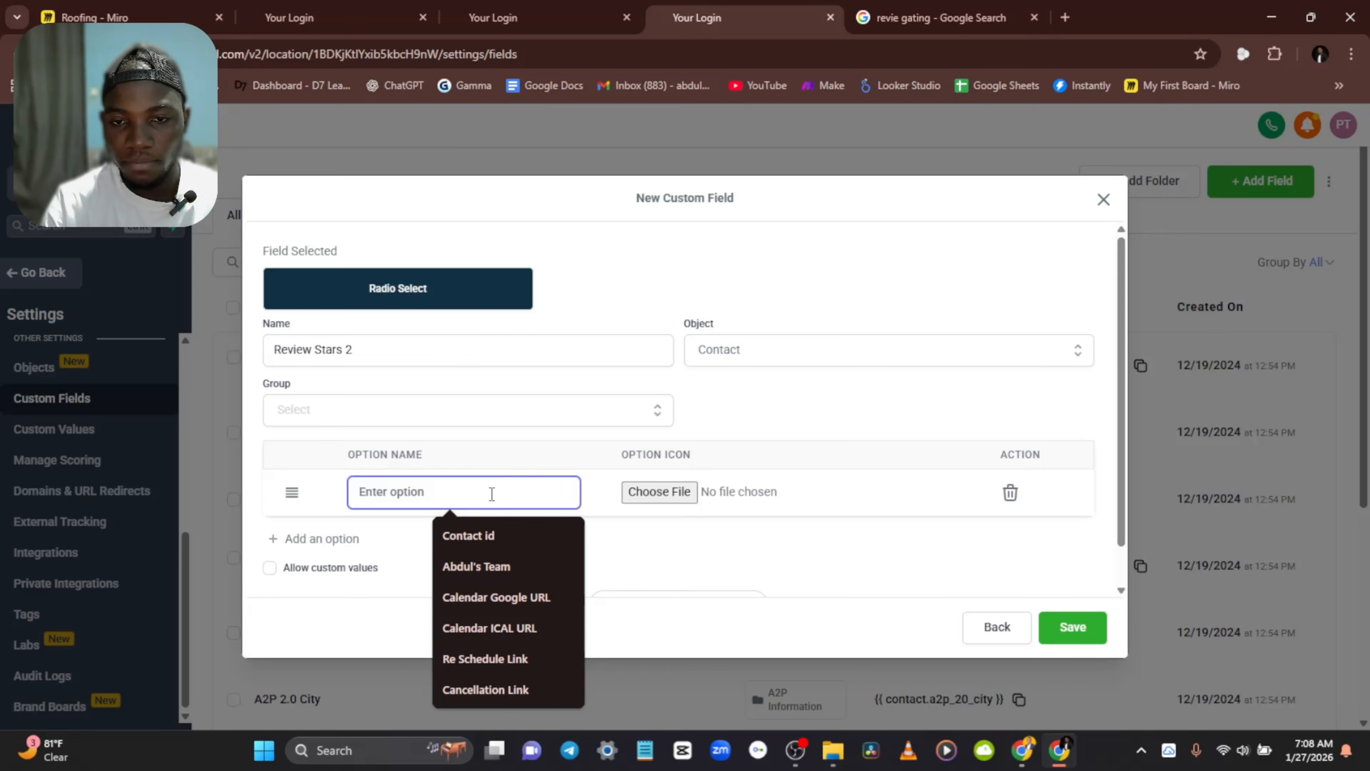
pyautogui.press('super+period')
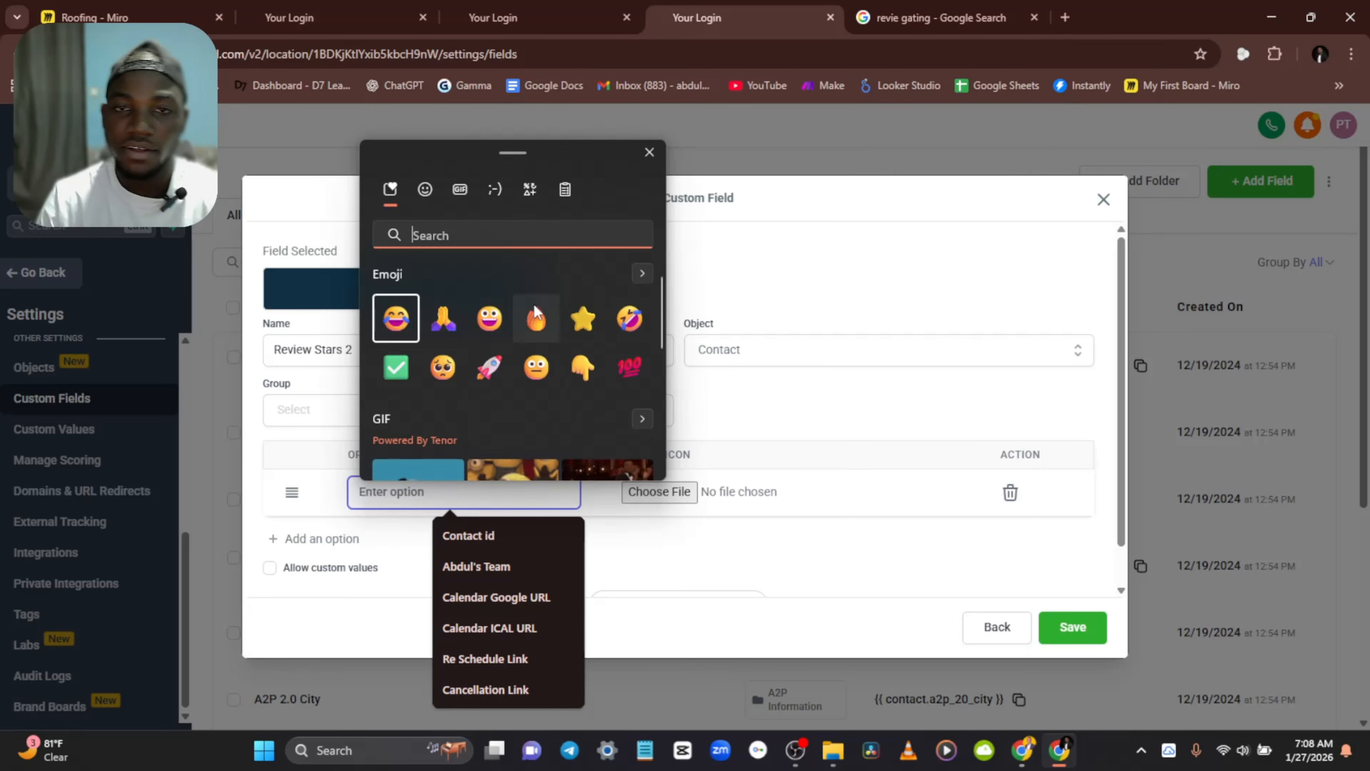
pyautogui.click(583, 318)
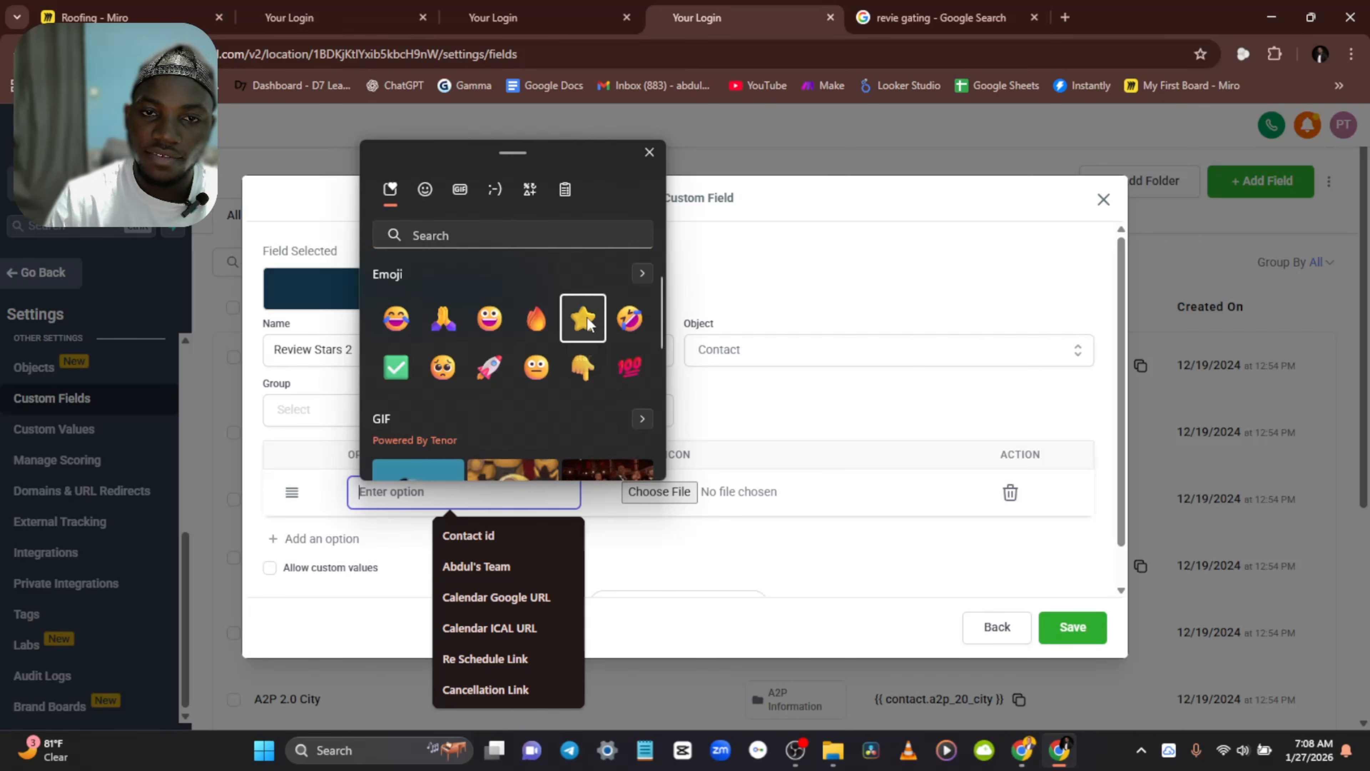
pyautogui.click(584, 319)
pyautogui.click(583, 318)
pyautogui.click(583, 318)
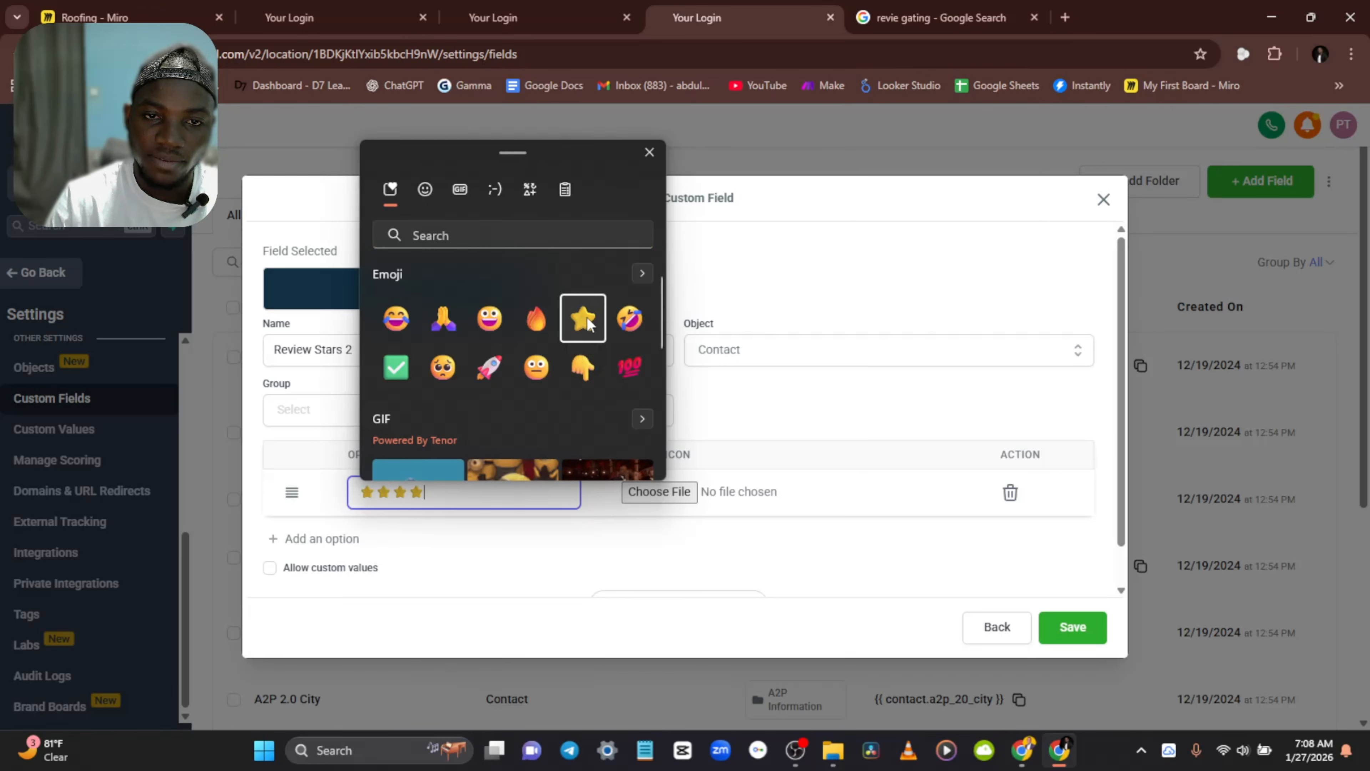
pyautogui.click(583, 318)
pyautogui.click(494, 503)
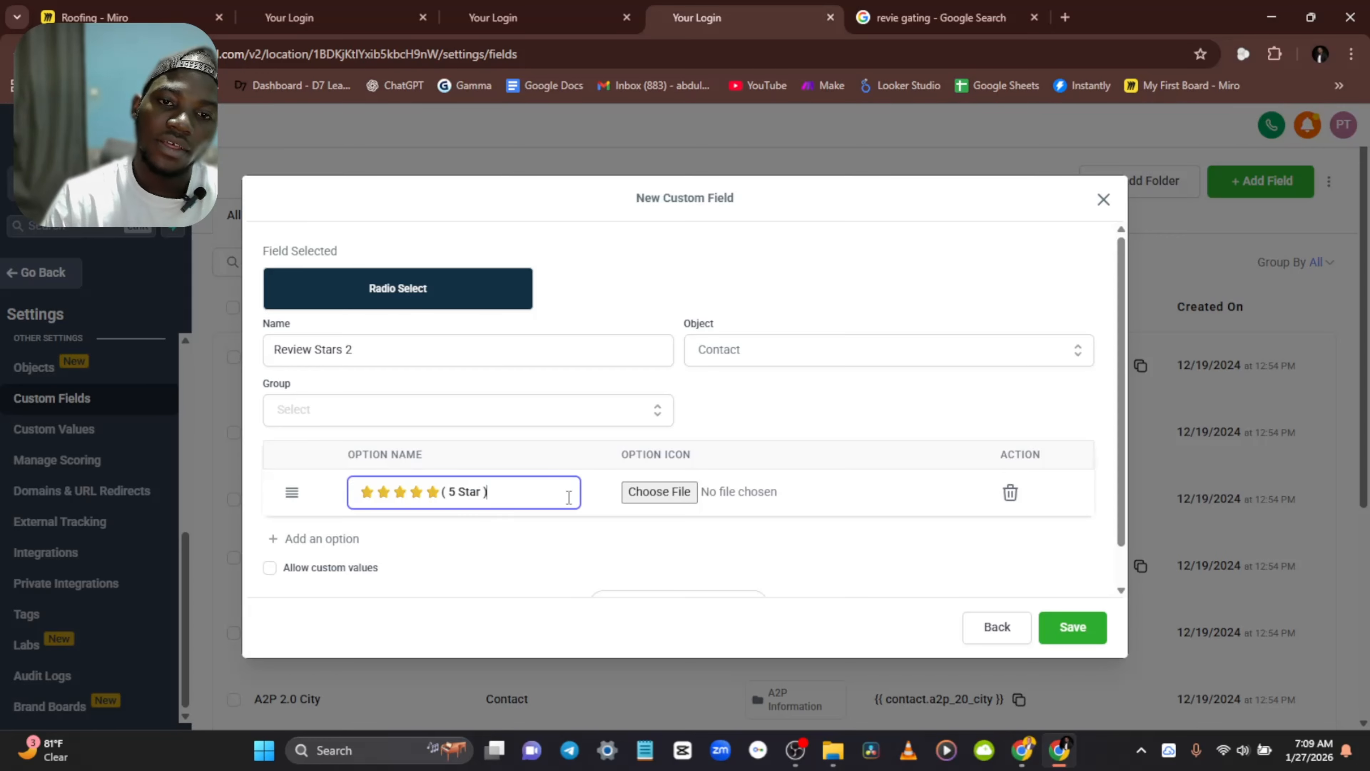
# Step: Add a second option with four star emojis followed by "( 4 Star )"
pyautogui.click(341, 538)
pyautogui.click(423, 541)
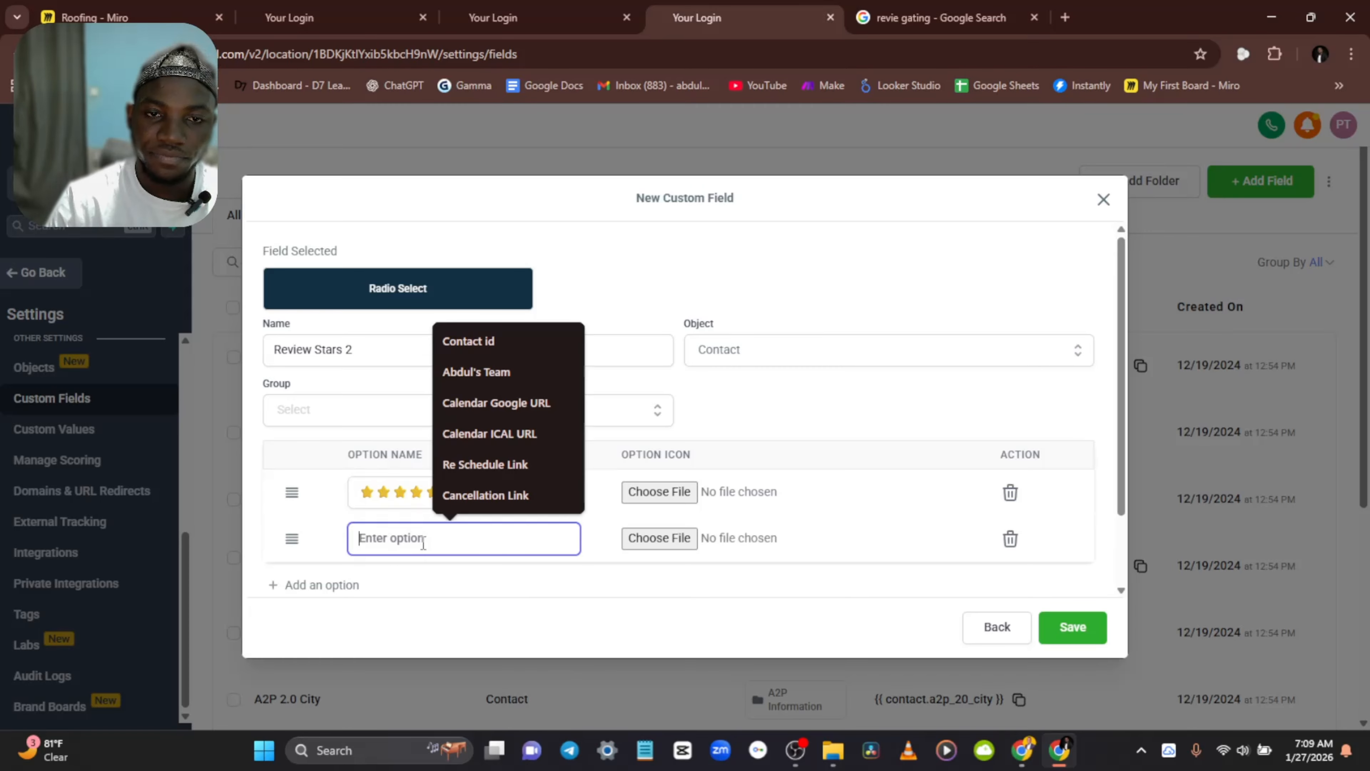
pyautogui.press('super+period')
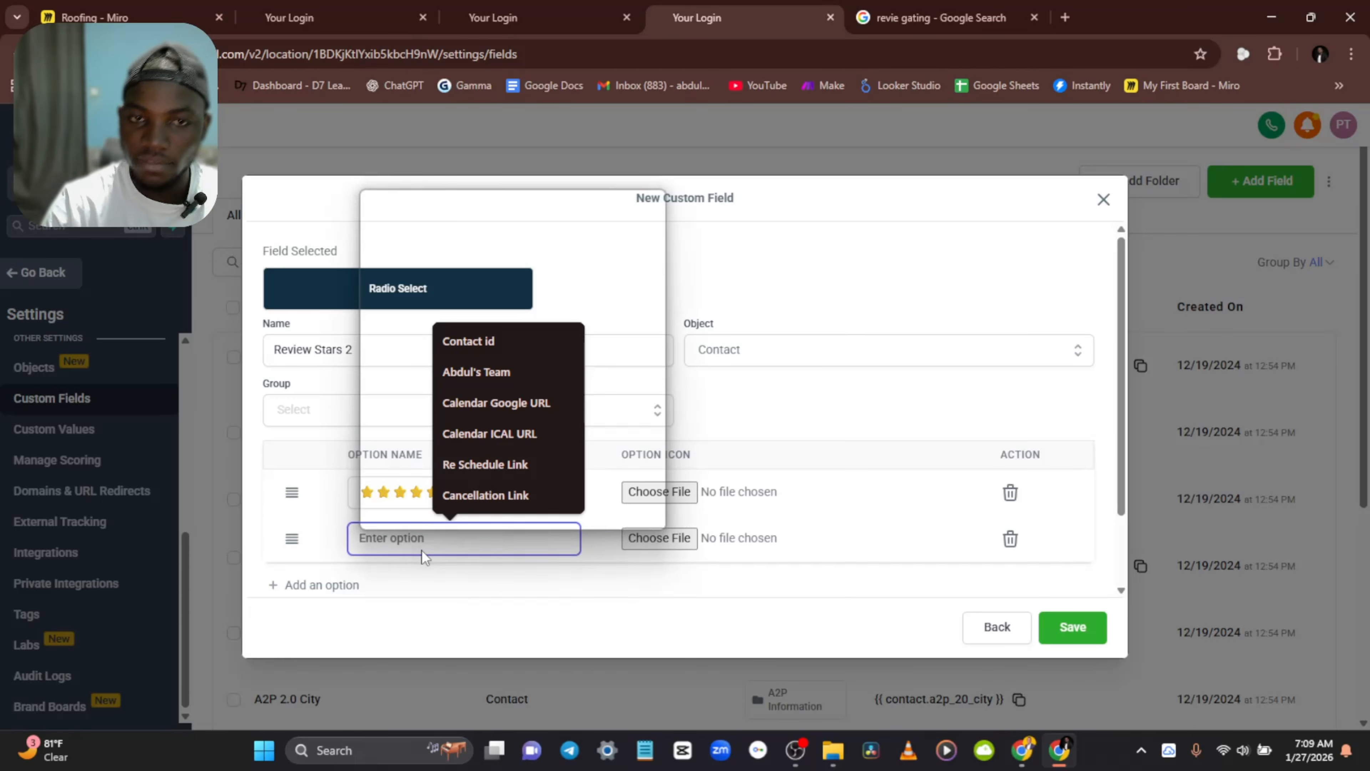
pyautogui.click(409, 380)
pyautogui.click(409, 379)
pyautogui.click(409, 379)
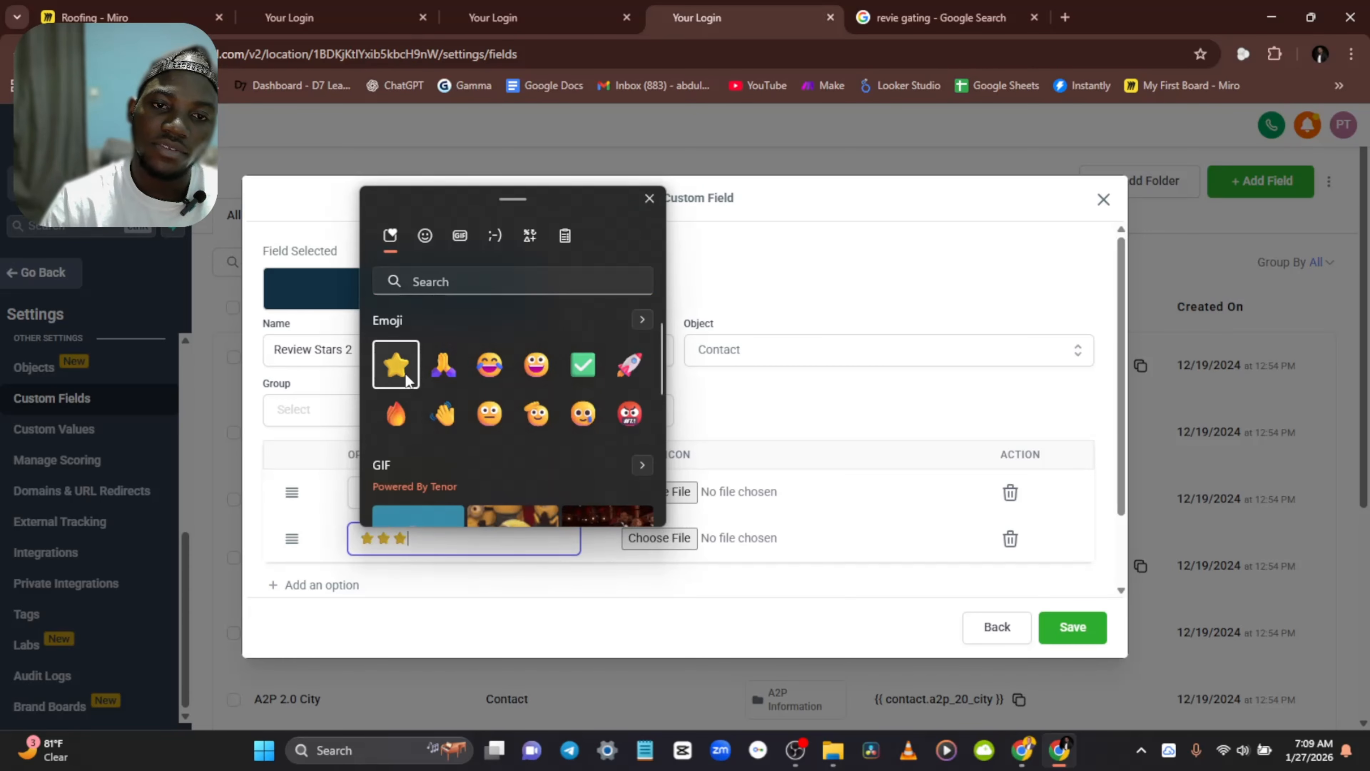
pyautogui.click(409, 379)
pyautogui.click(501, 543)
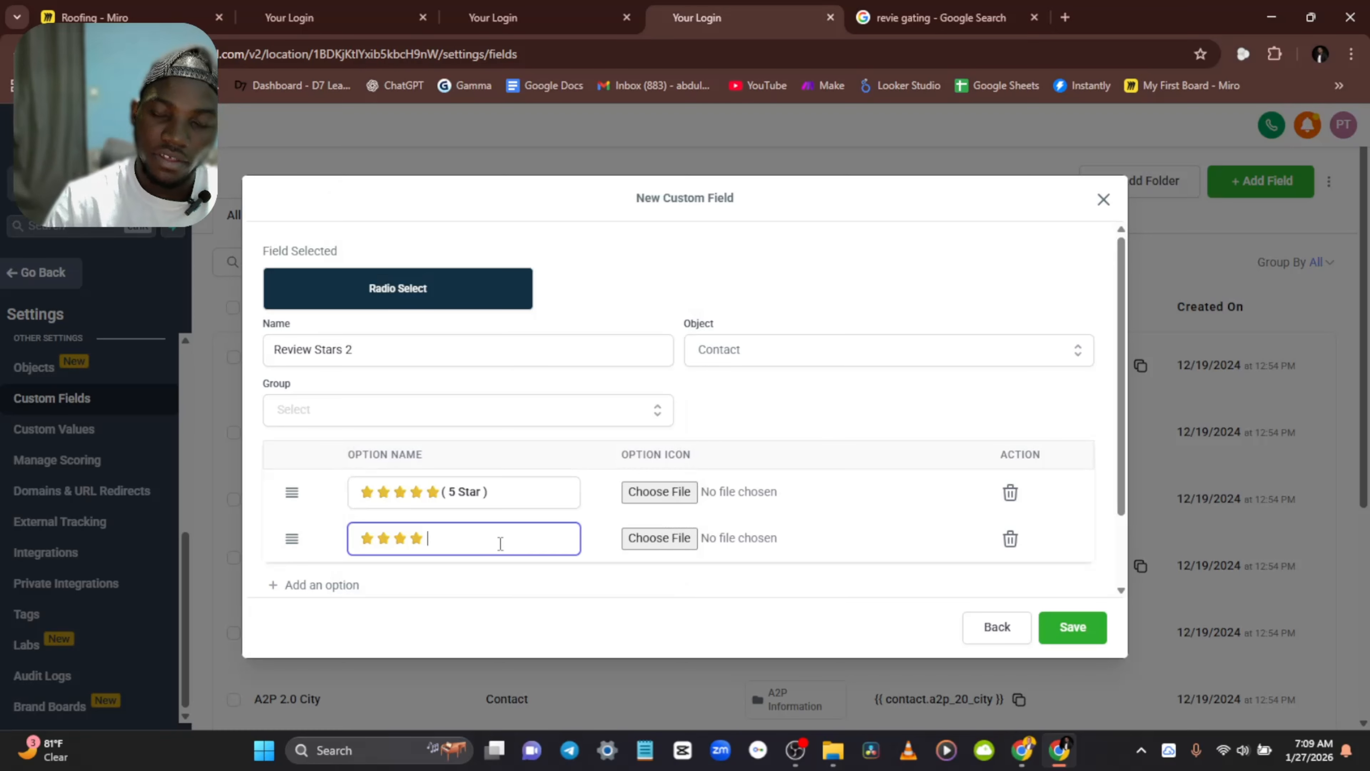
pyautogui.write('( 4')
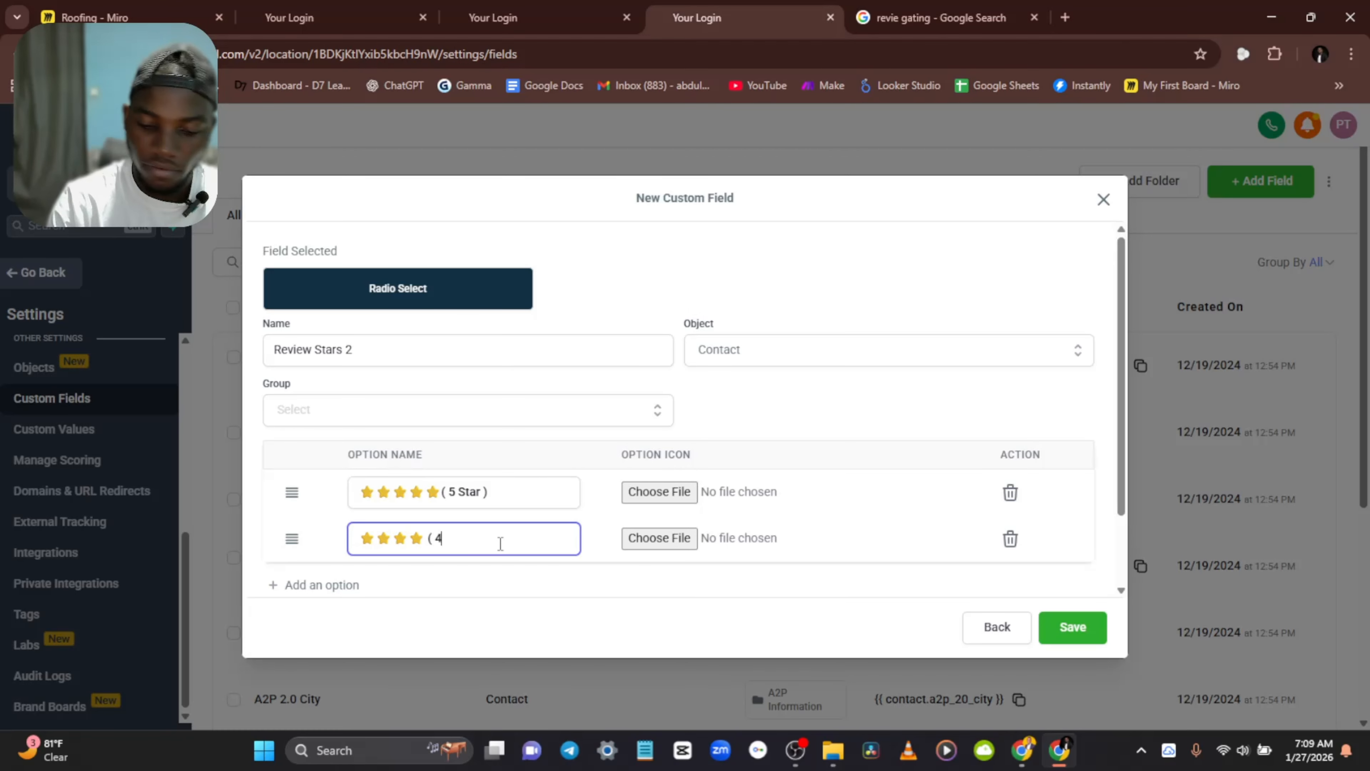
pyautogui.write(' Star')
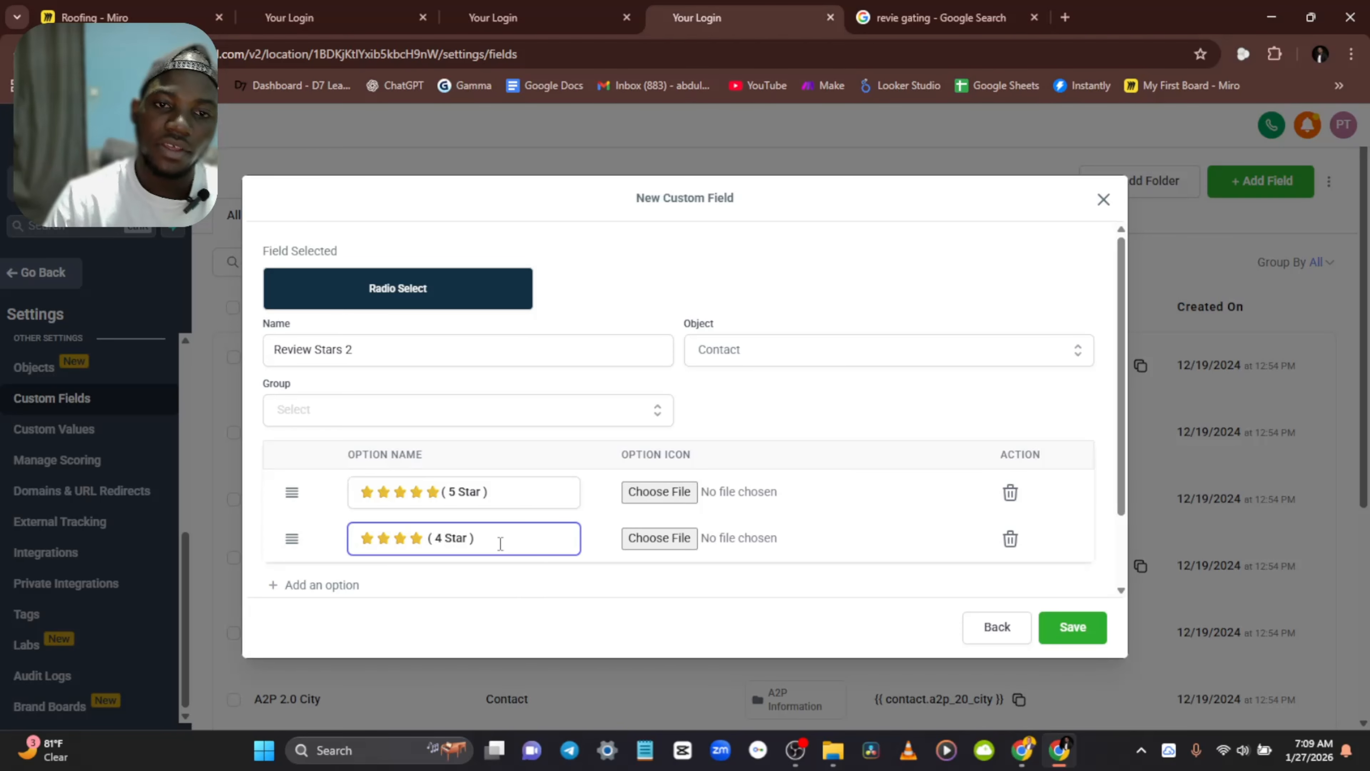
# Step: Add a third option with three star emojis followed by "( 3 Star )"
pyautogui.scroll(-2, 501, 544)
pyautogui.click(305, 494)
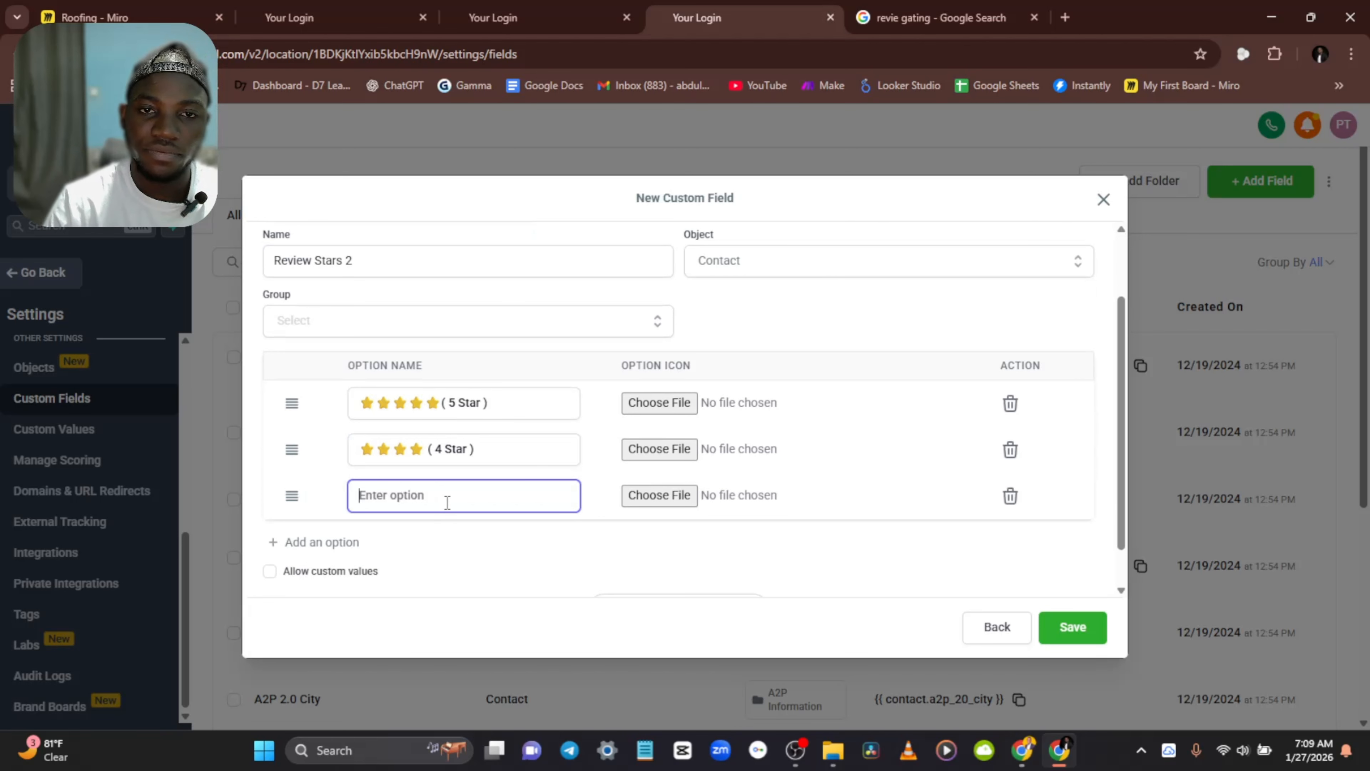
pyautogui.click(447, 502)
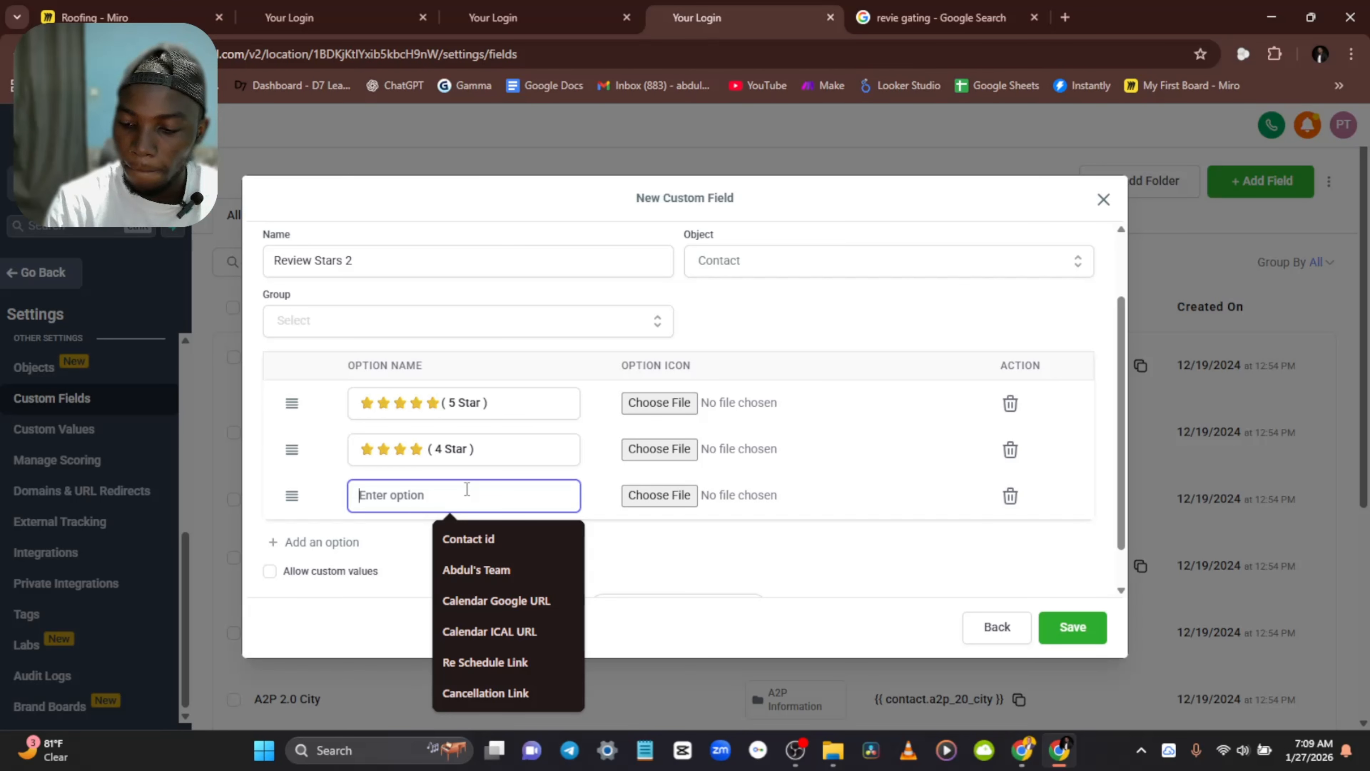
pyautogui.write('1')
pyautogui.press('BackSpace')
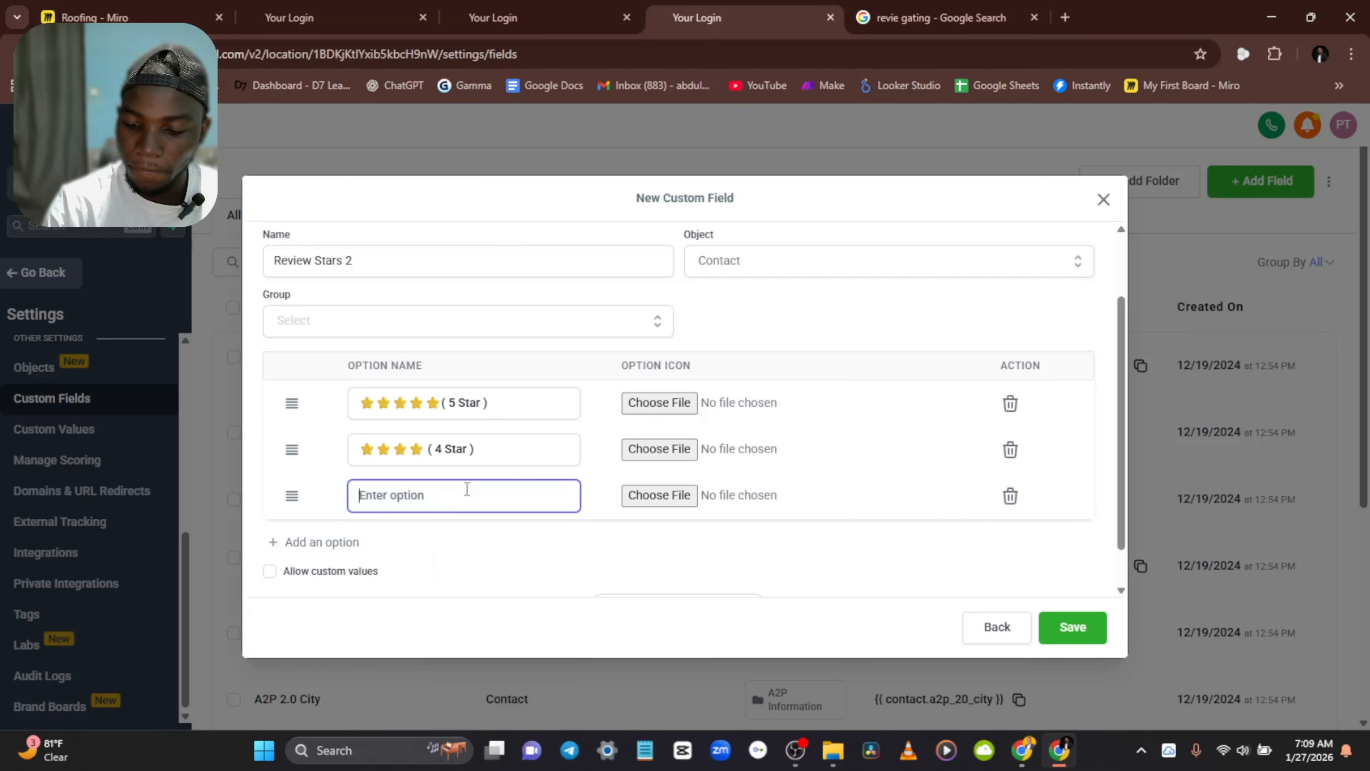
pyautogui.press('super+period')
pyautogui.click(416, 336)
pyautogui.click(417, 336)
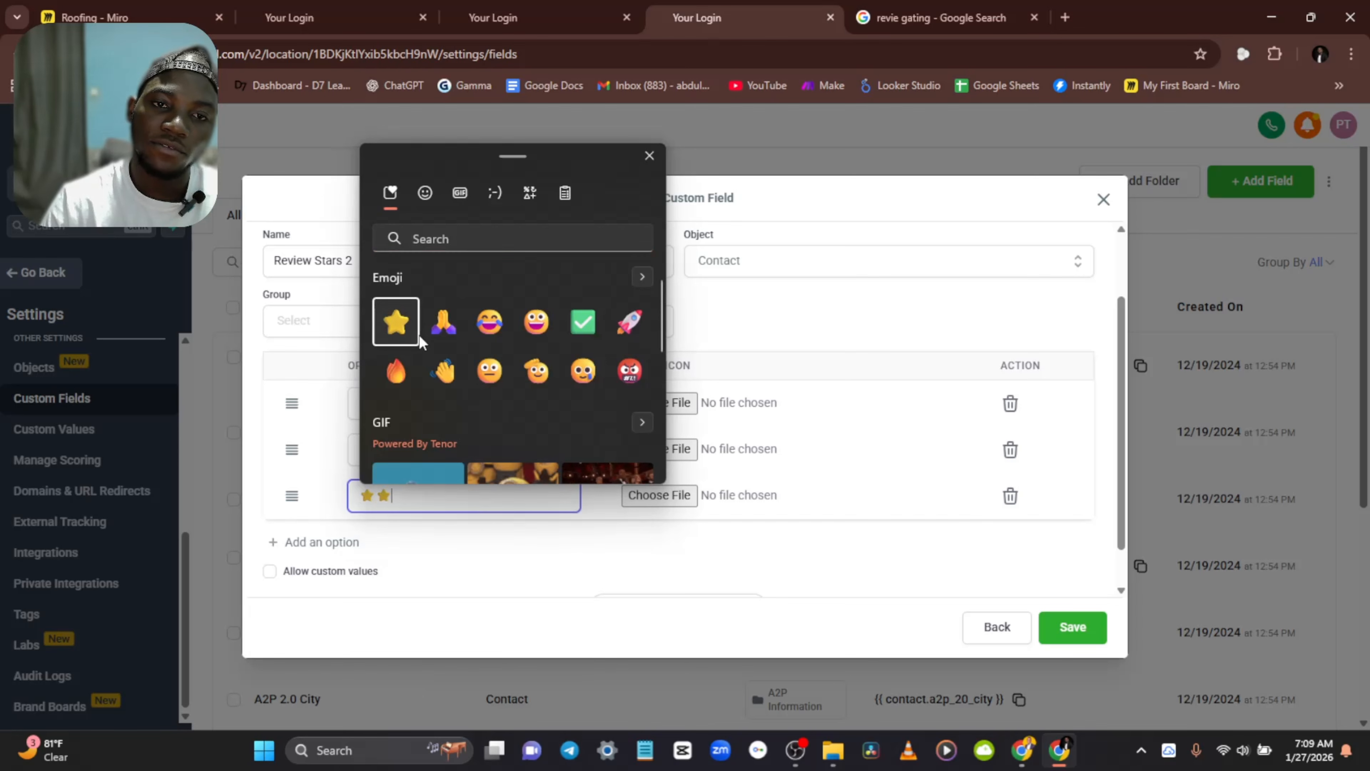
pyautogui.click(419, 337)
pyautogui.click(502, 504)
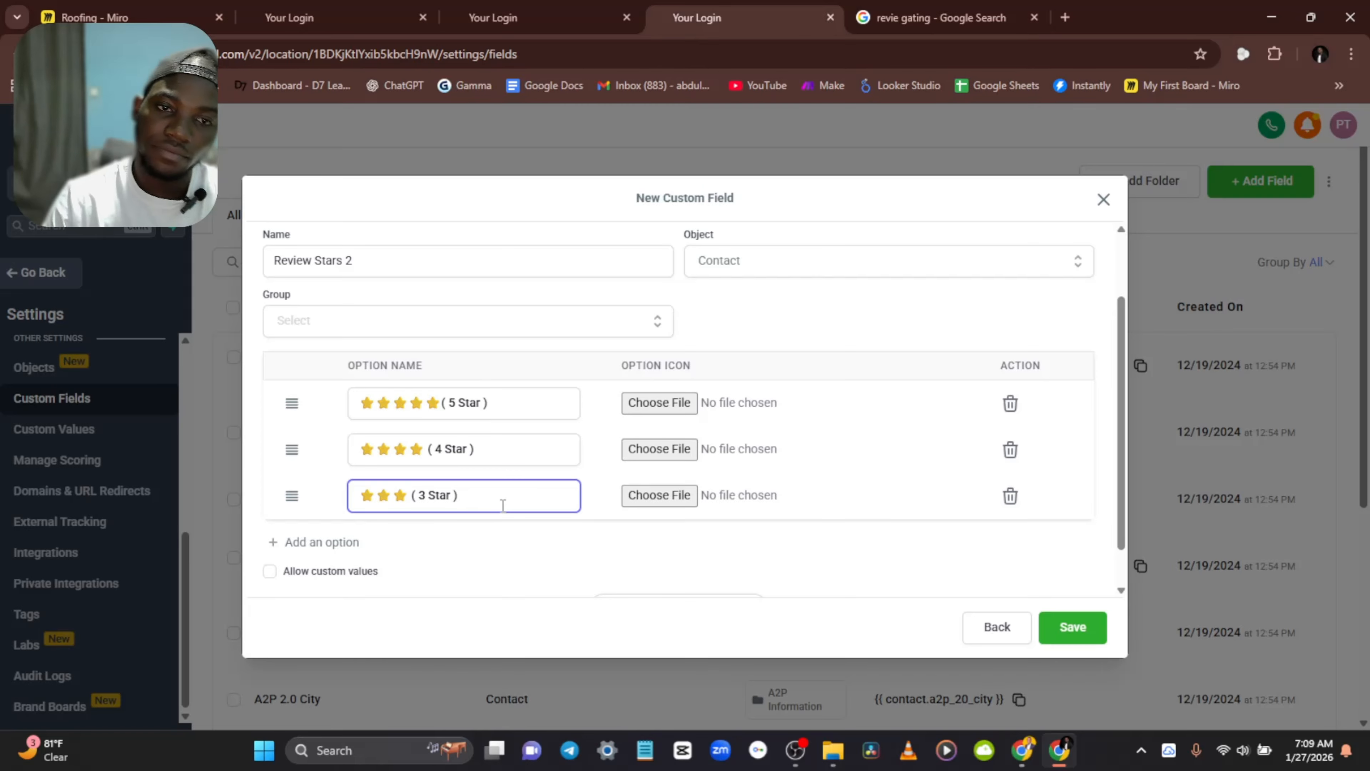
# Step: Add a fourth option with two star emojis followed by "(2 Star )"
pyautogui.click(336, 542)
pyautogui.click(410, 540)
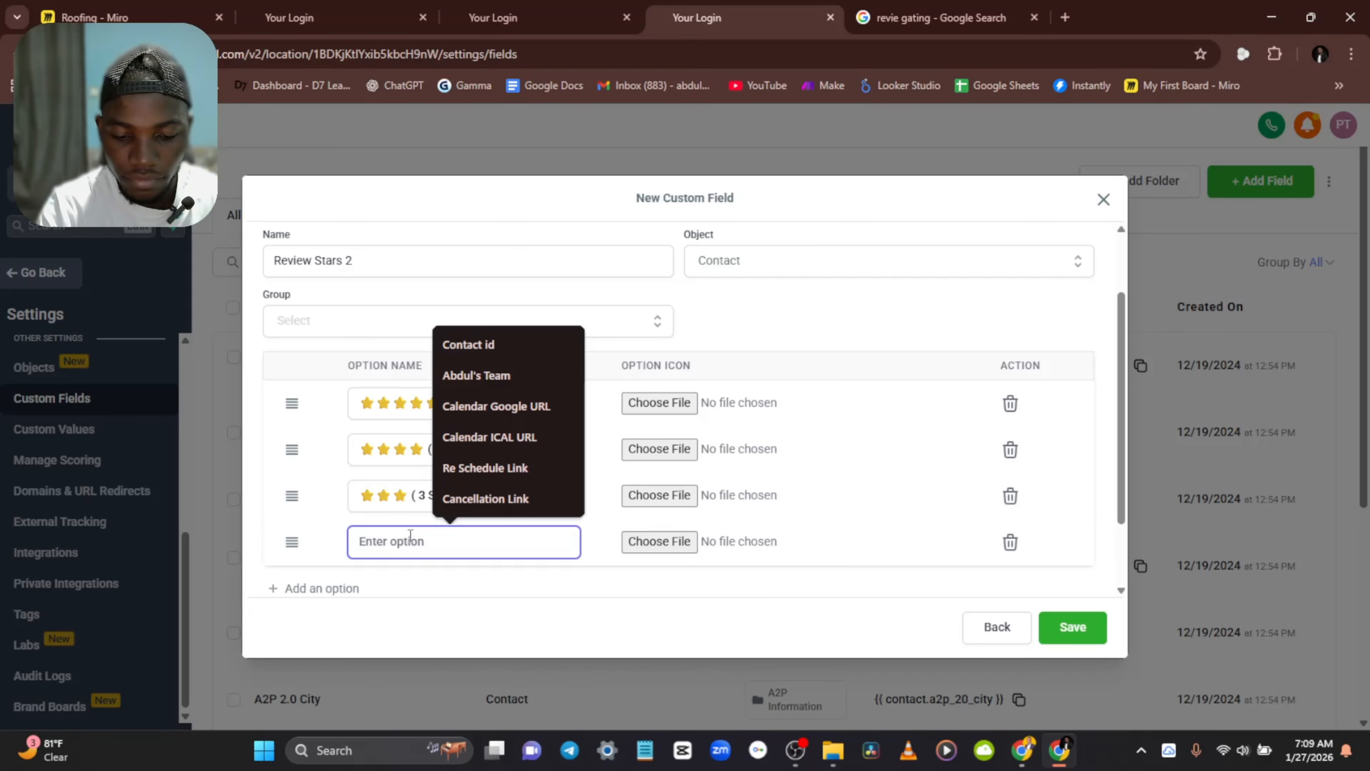
pyautogui.press('super+period')
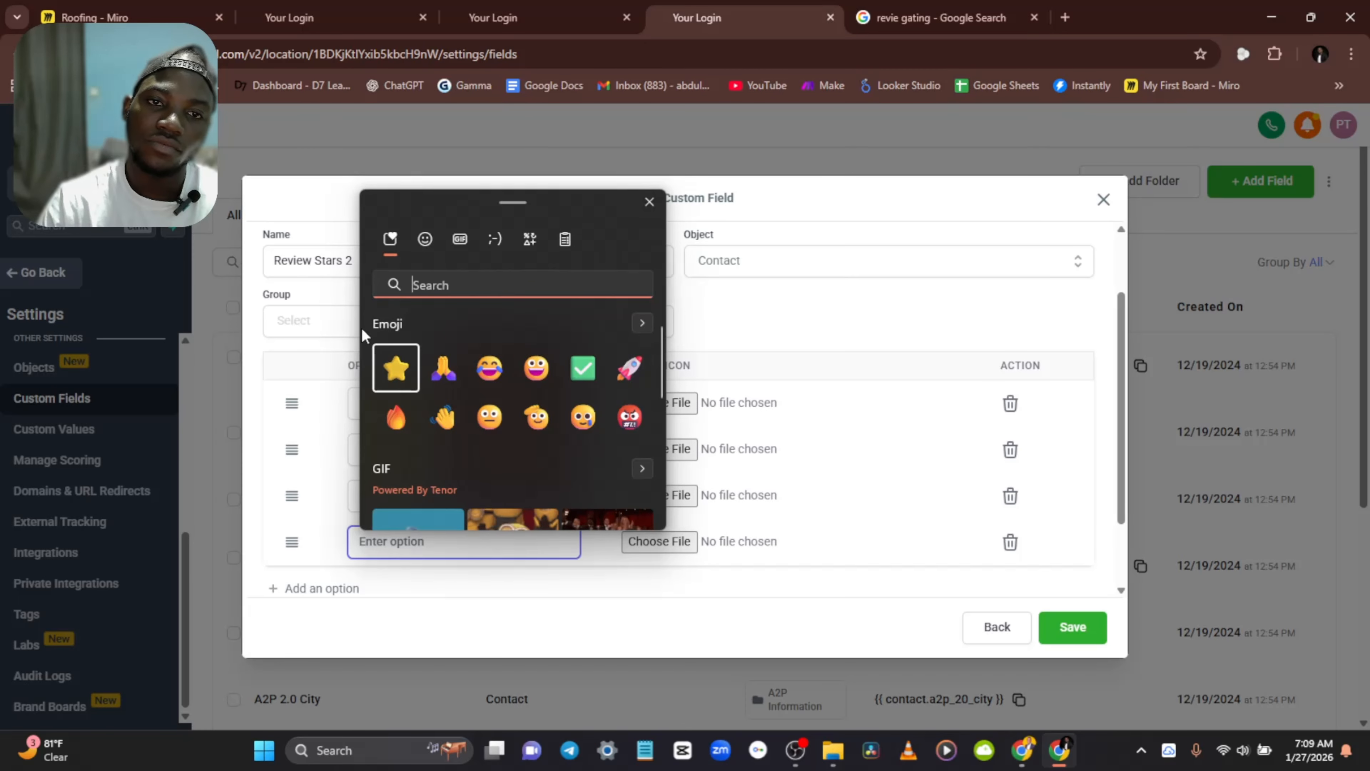
pyautogui.doubleClick(396, 372)
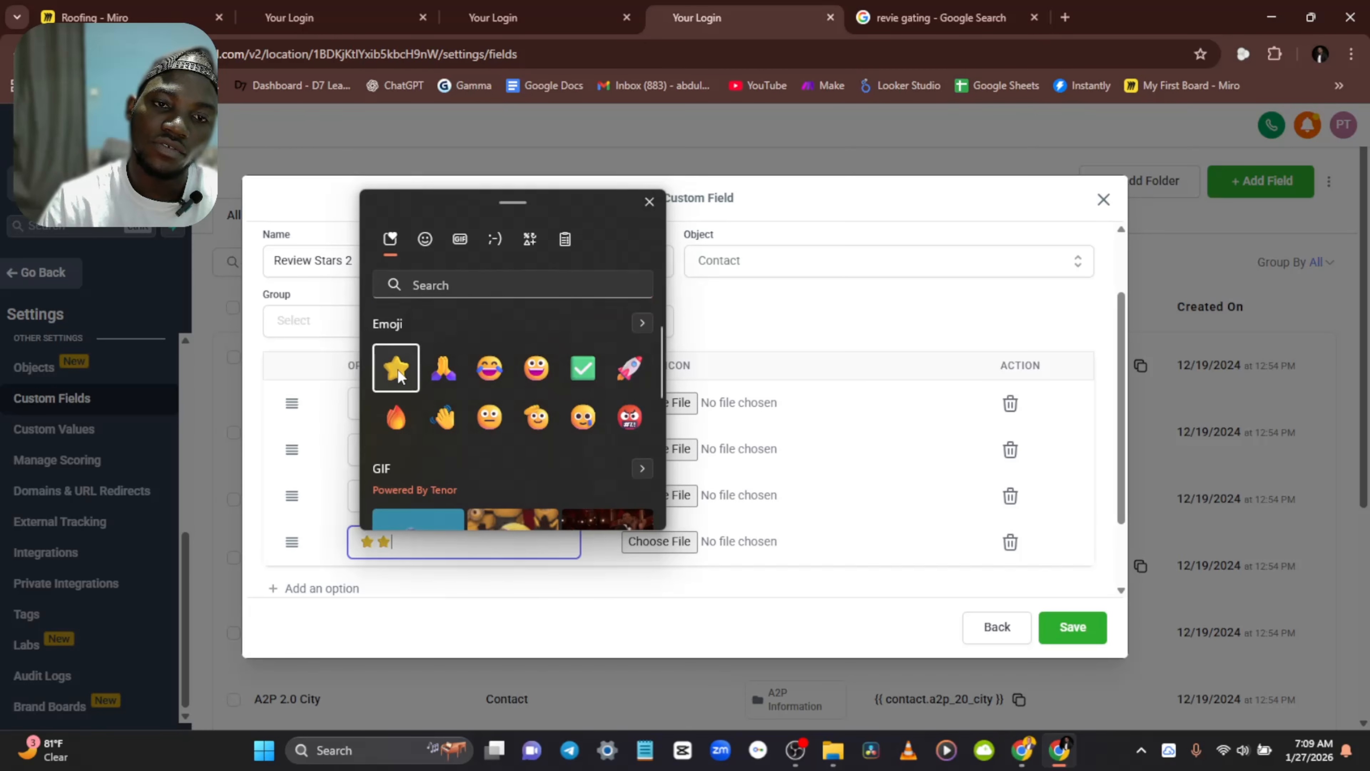
pyautogui.click(452, 532)
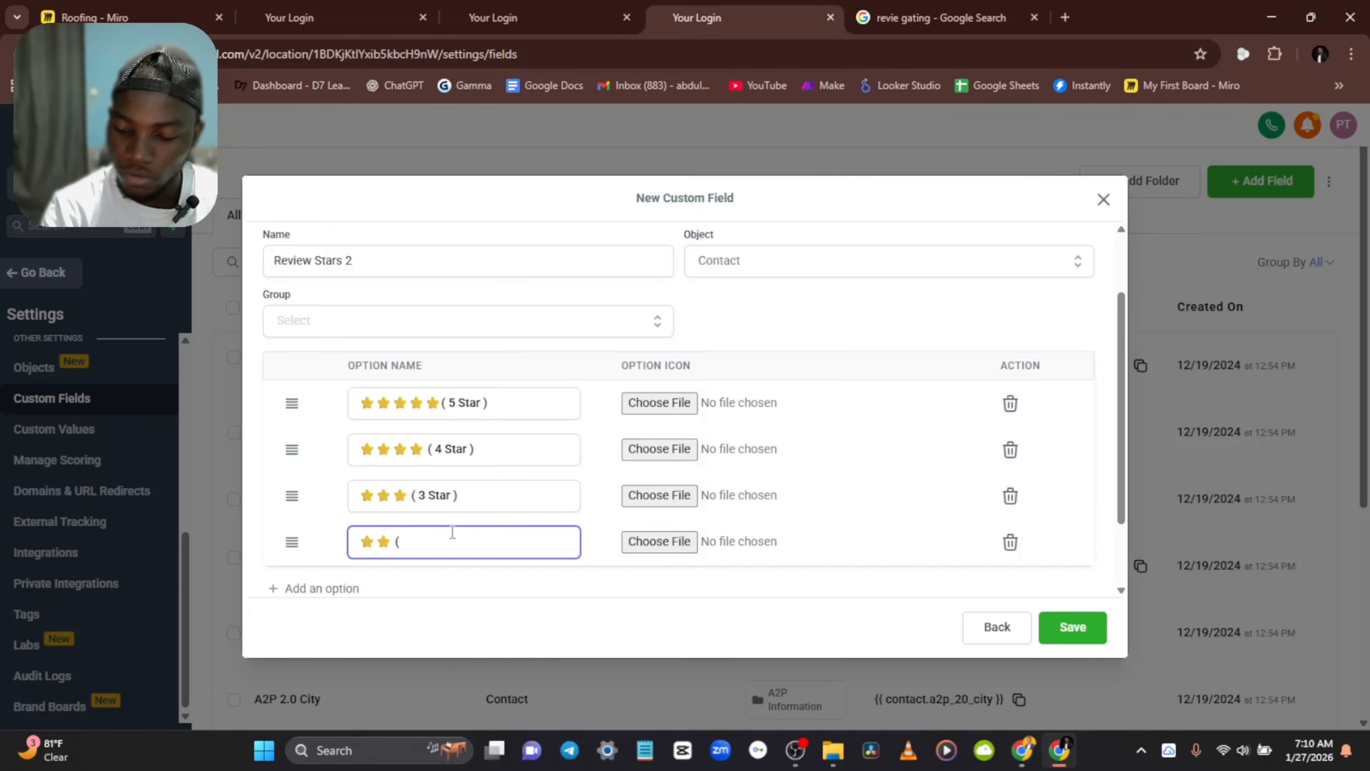
pyautogui.write('(2 Star')
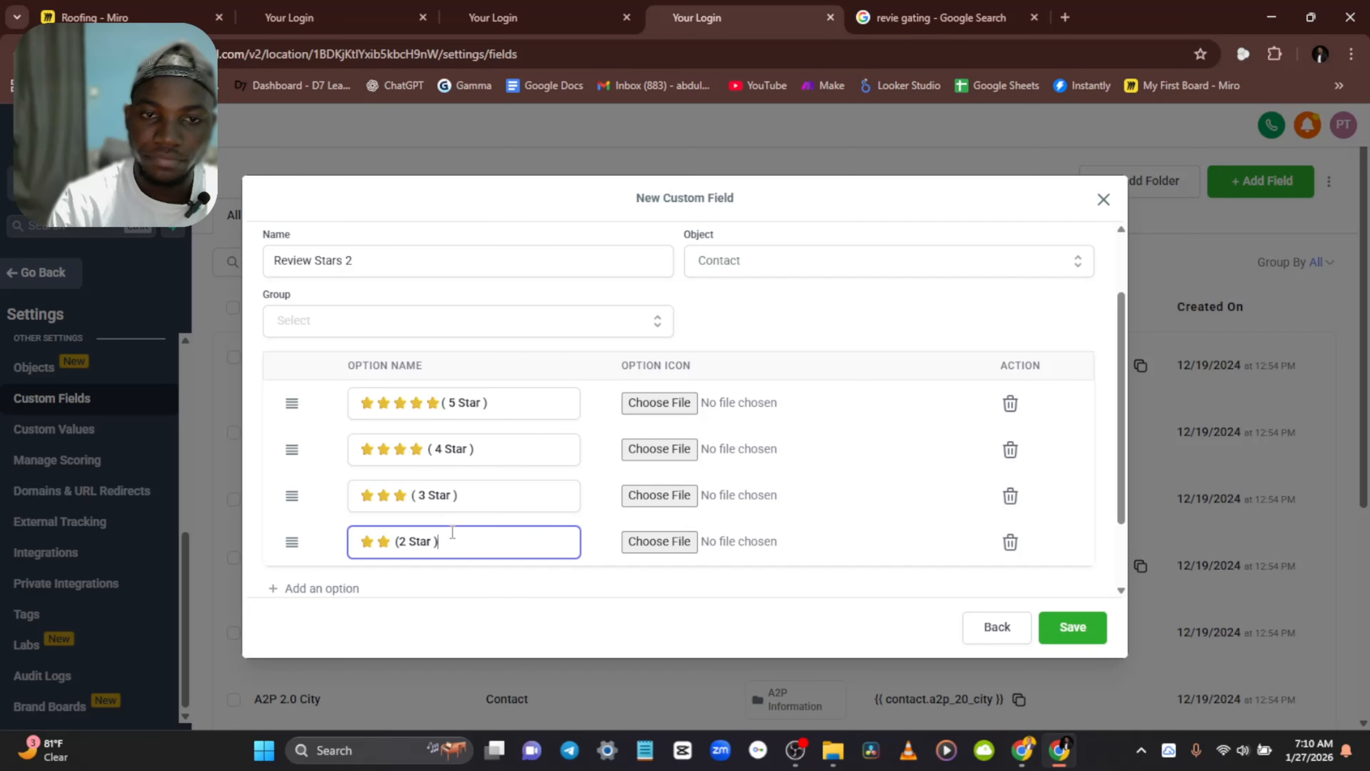
# Step: Add a fifth option with one star emoji followed by "( 1 Star )"
pyautogui.click(364, 588)
pyautogui.click(423, 581)
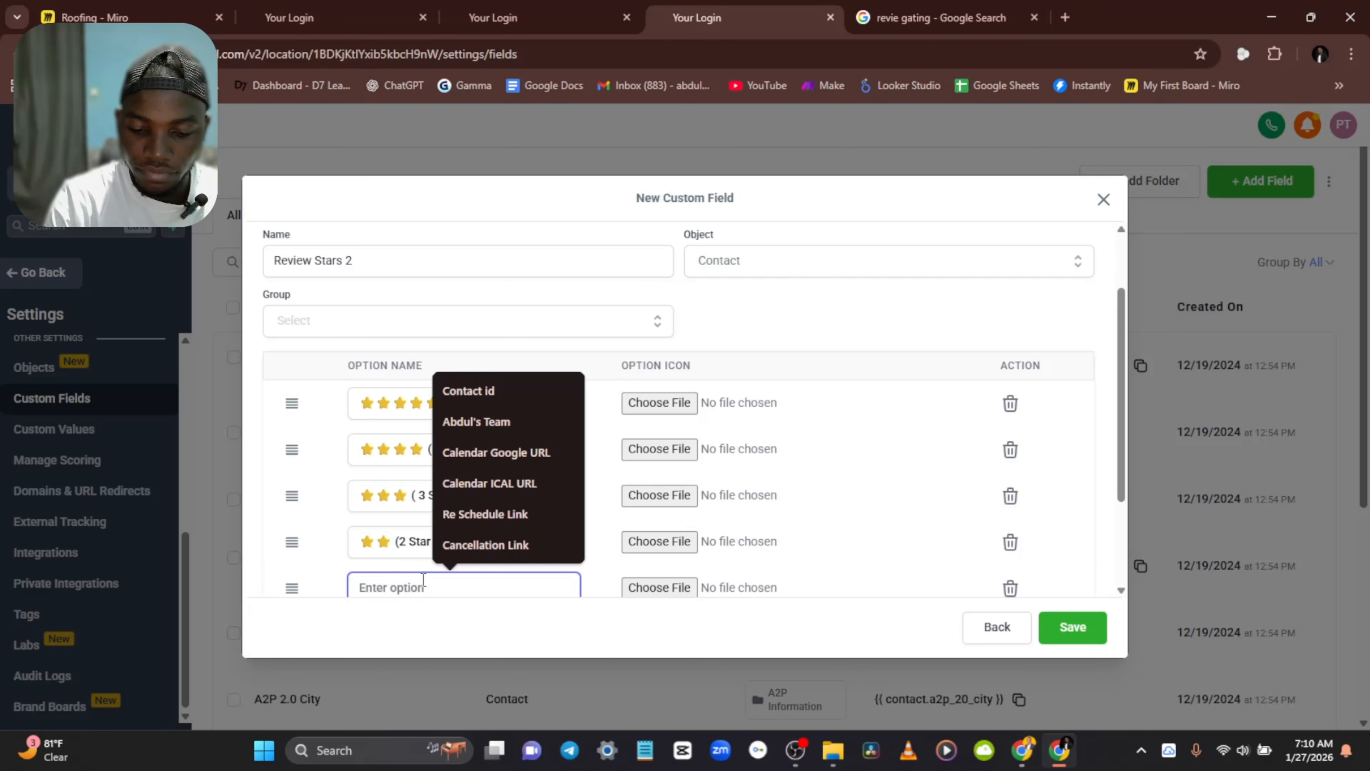
pyautogui.press('super+period')
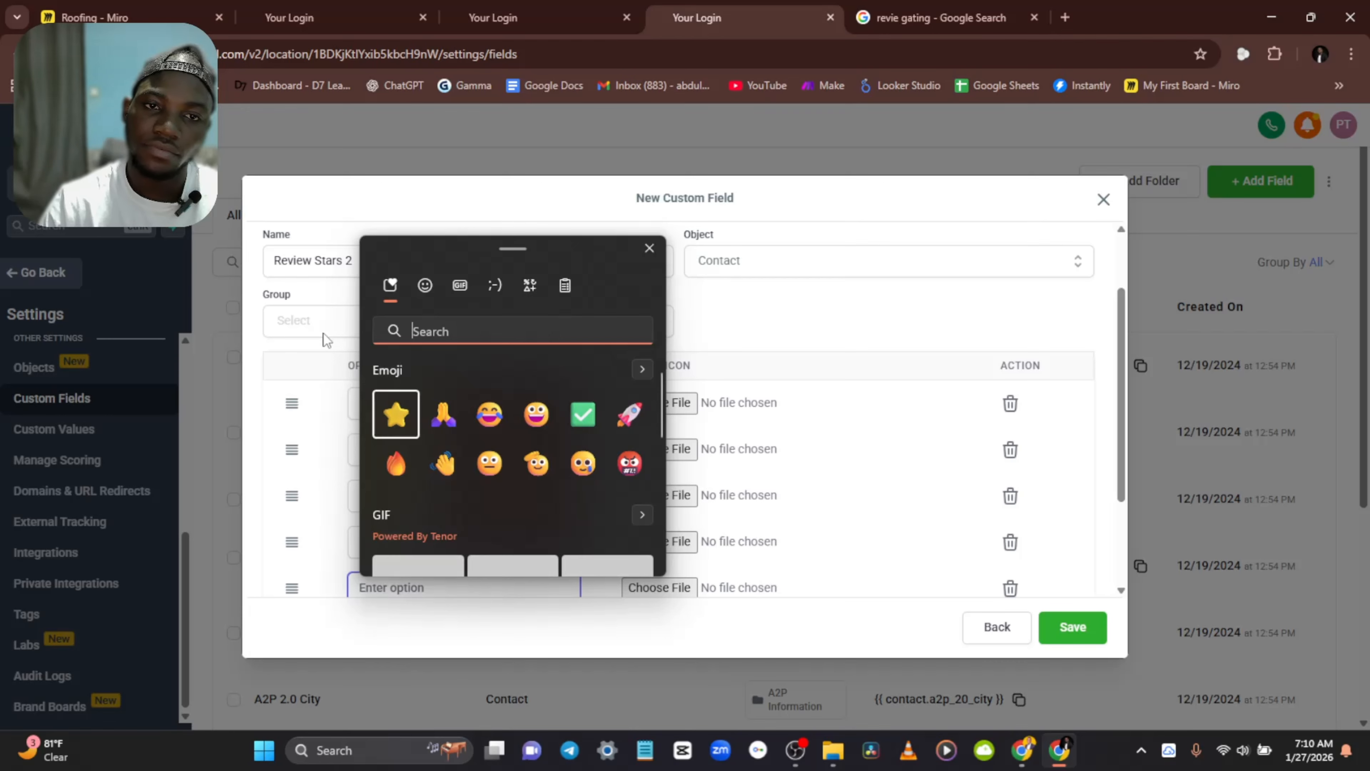
pyautogui.click(396, 414)
pyautogui.click(441, 584)
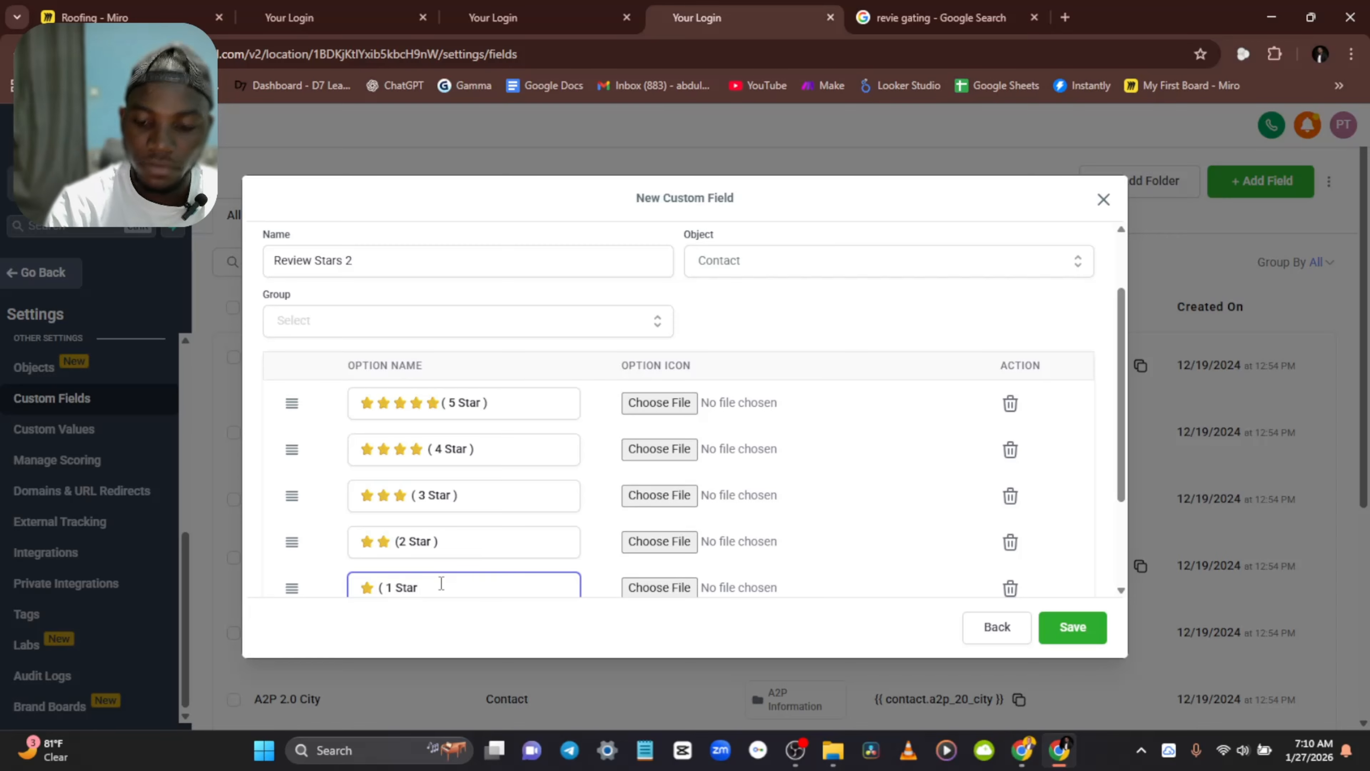
pyautogui.scroll(-3, 442, 583)
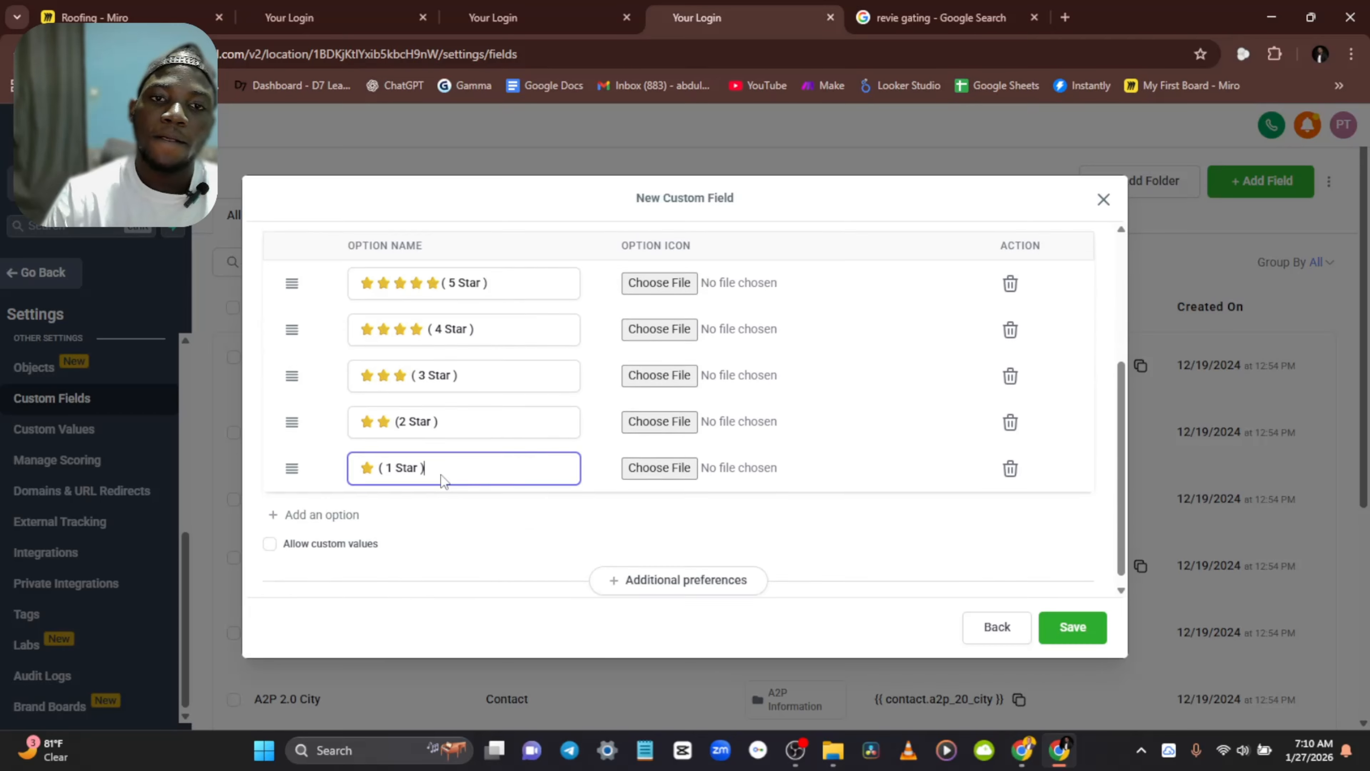
pyautogui.scroll(2, 398, 421)
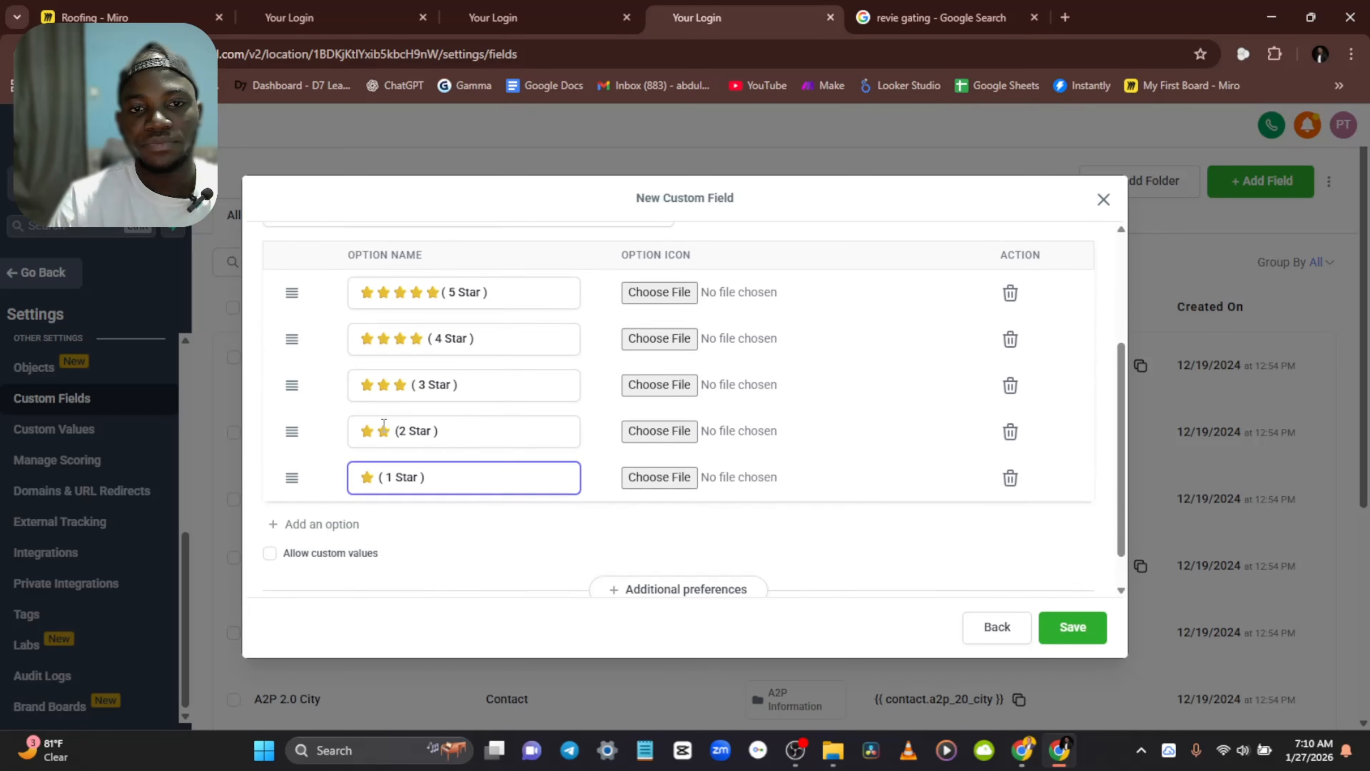
pyautogui.scroll(-2, 413, 432)
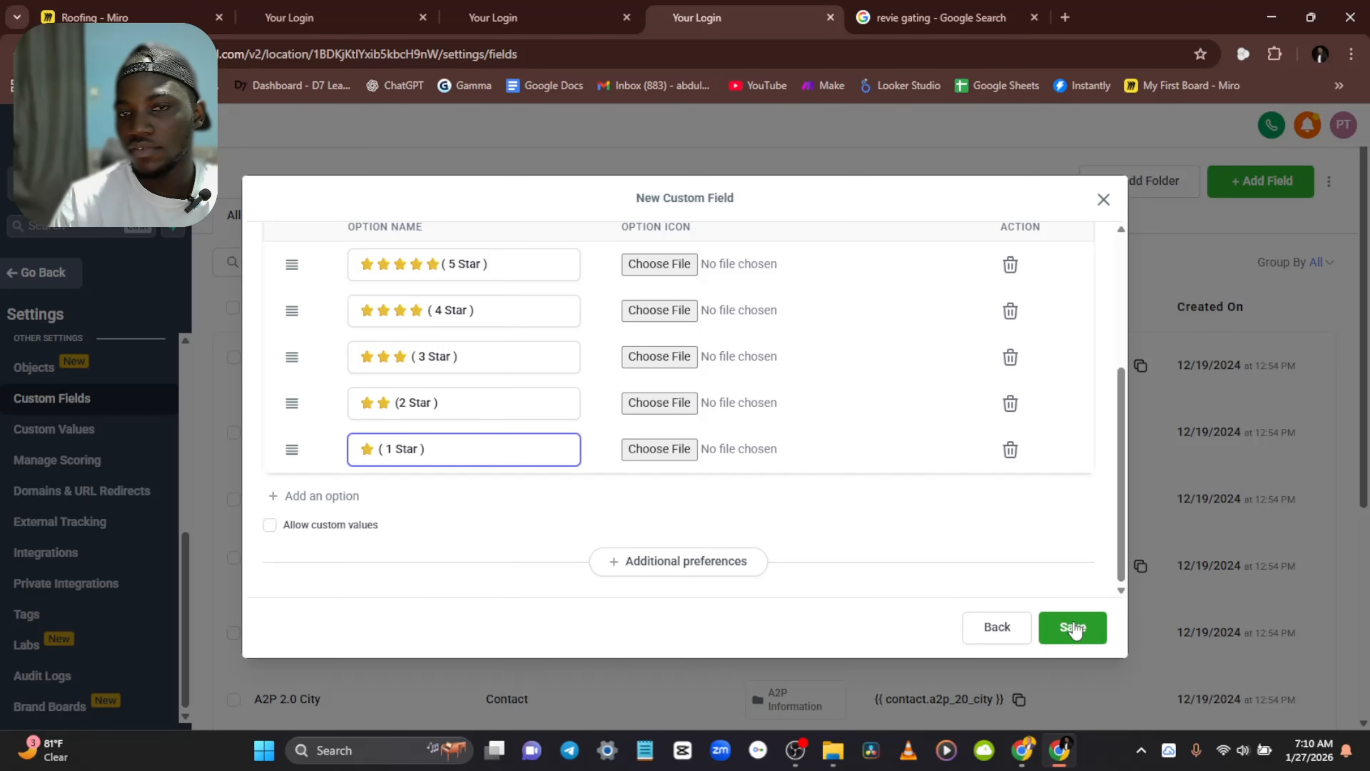
# Step: Assign the Review Stars 2 field to the Contact: Roofing Intake group and save the new field
pyautogui.scroll(5, 704, 497)
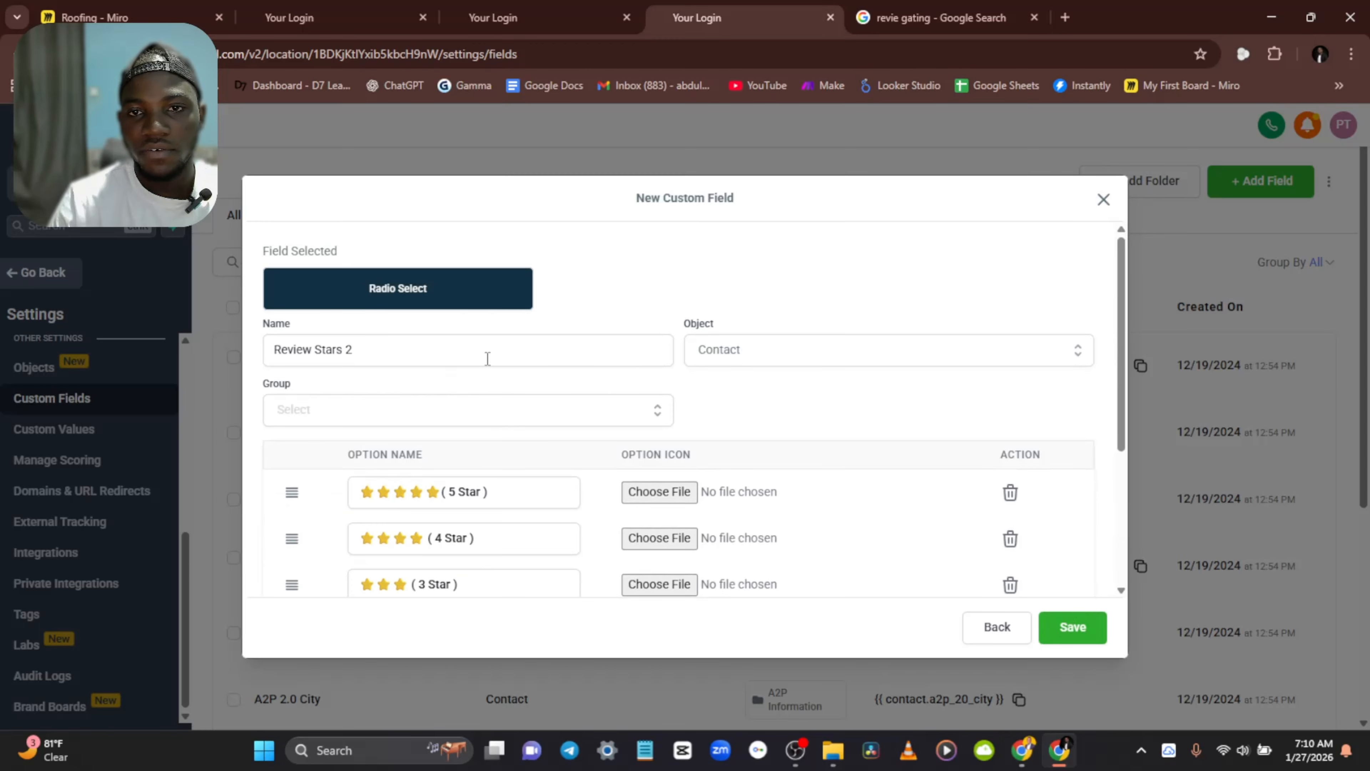
pyautogui.click(358, 407)
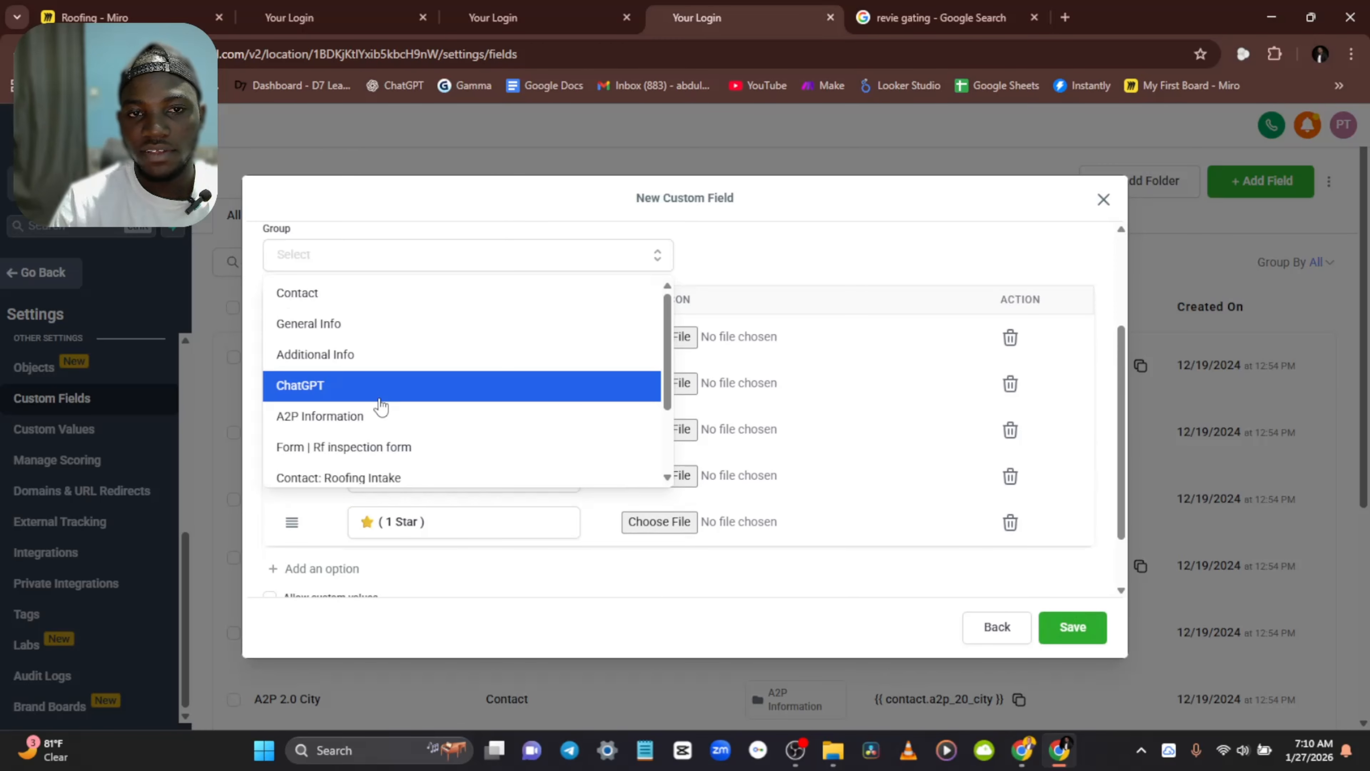
pyautogui.scroll(-3, 367, 437)
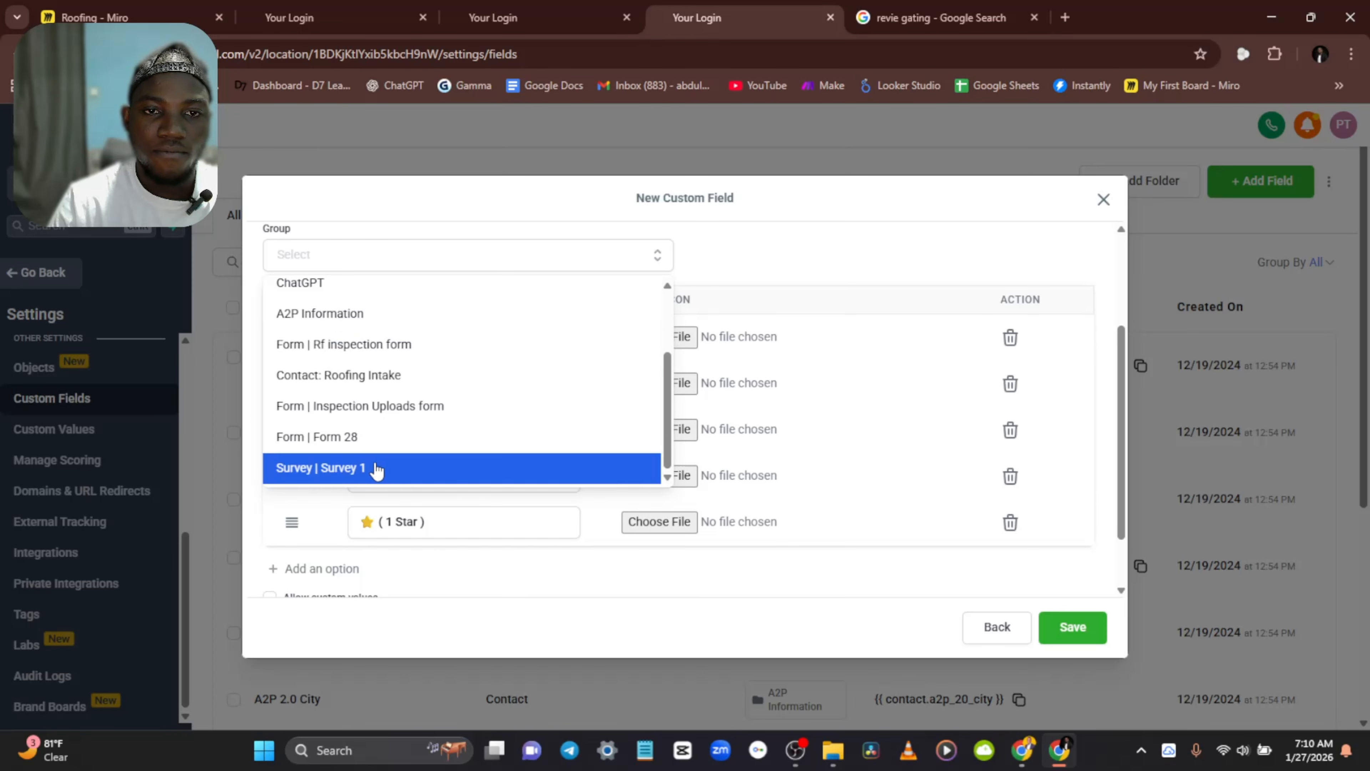
pyautogui.scroll(-1, 387, 413)
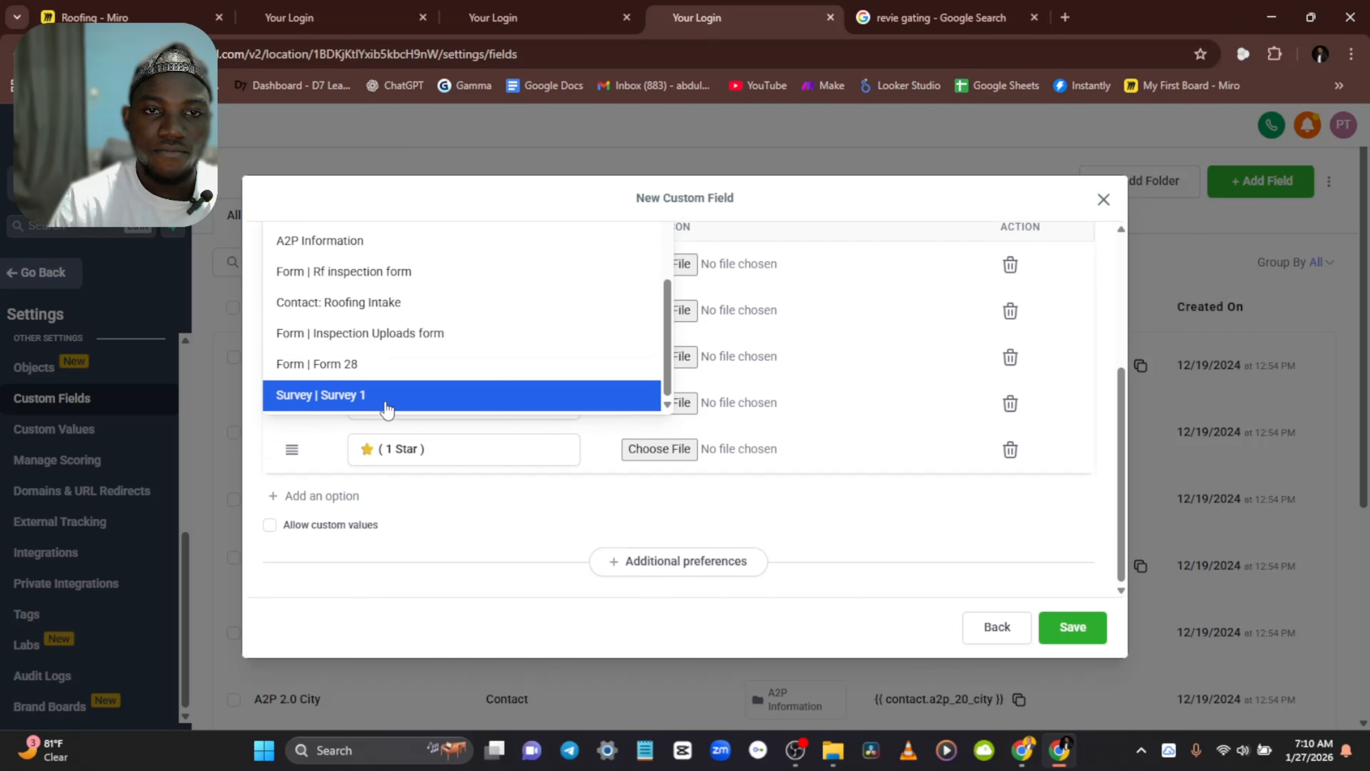
pyautogui.scroll(3, 378, 378)
pyautogui.scroll(5, 361, 309)
pyautogui.scroll(-3, 339, 450)
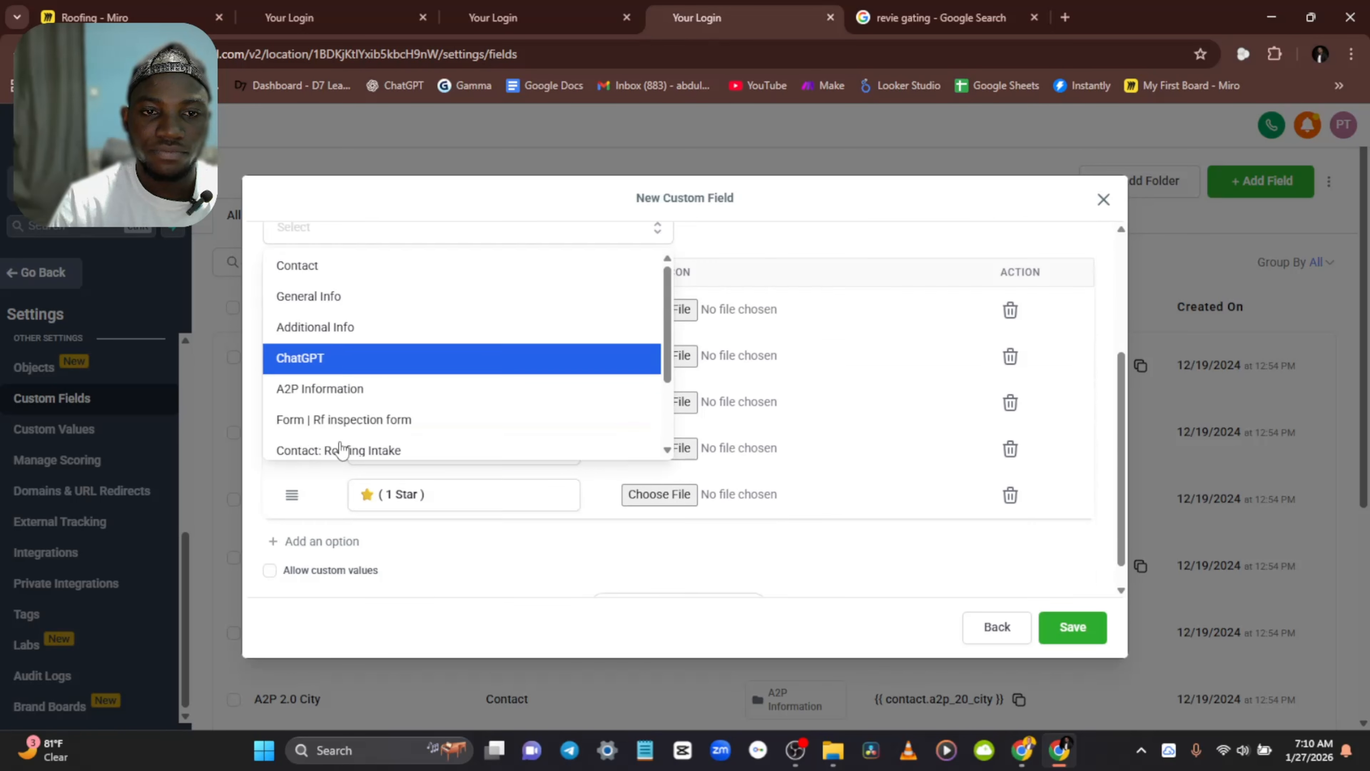
pyautogui.scroll(-1, 340, 450)
pyautogui.click(357, 402)
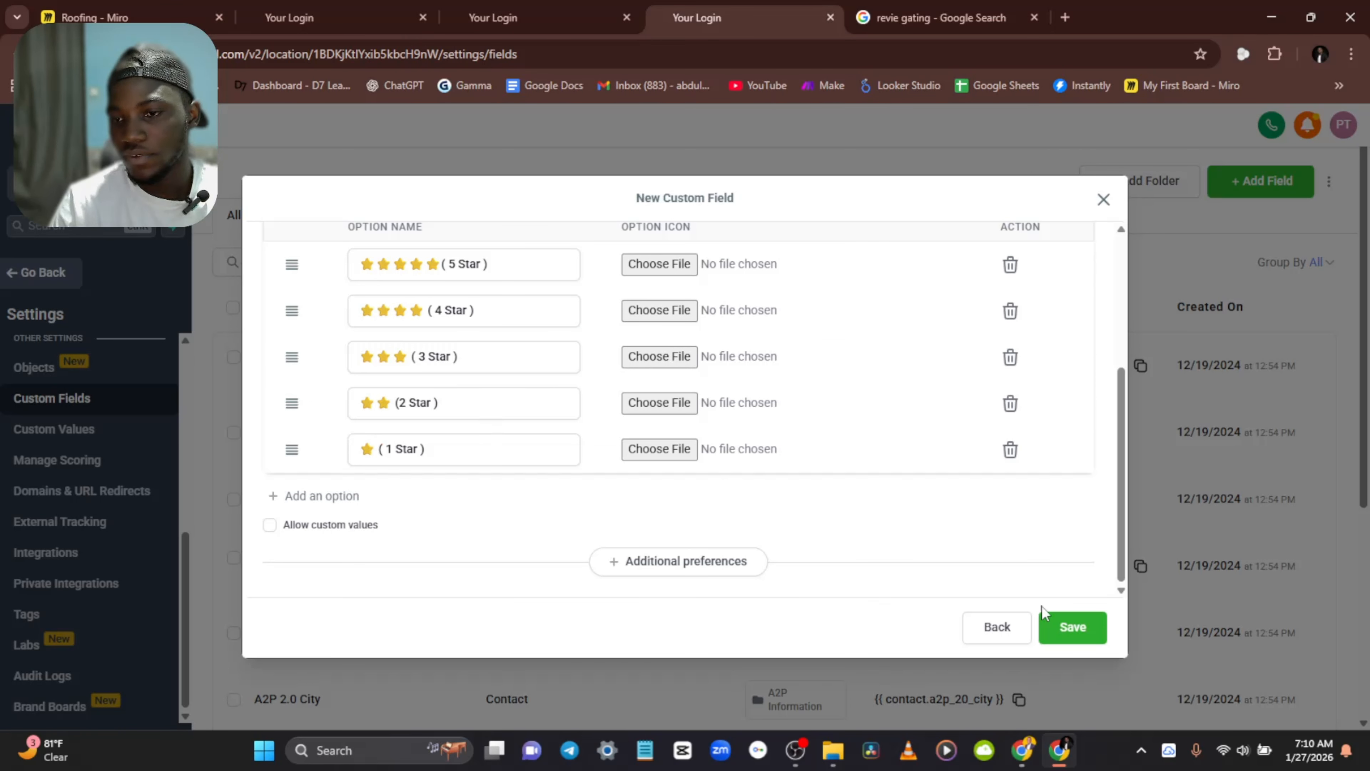
pyautogui.click(1084, 631)
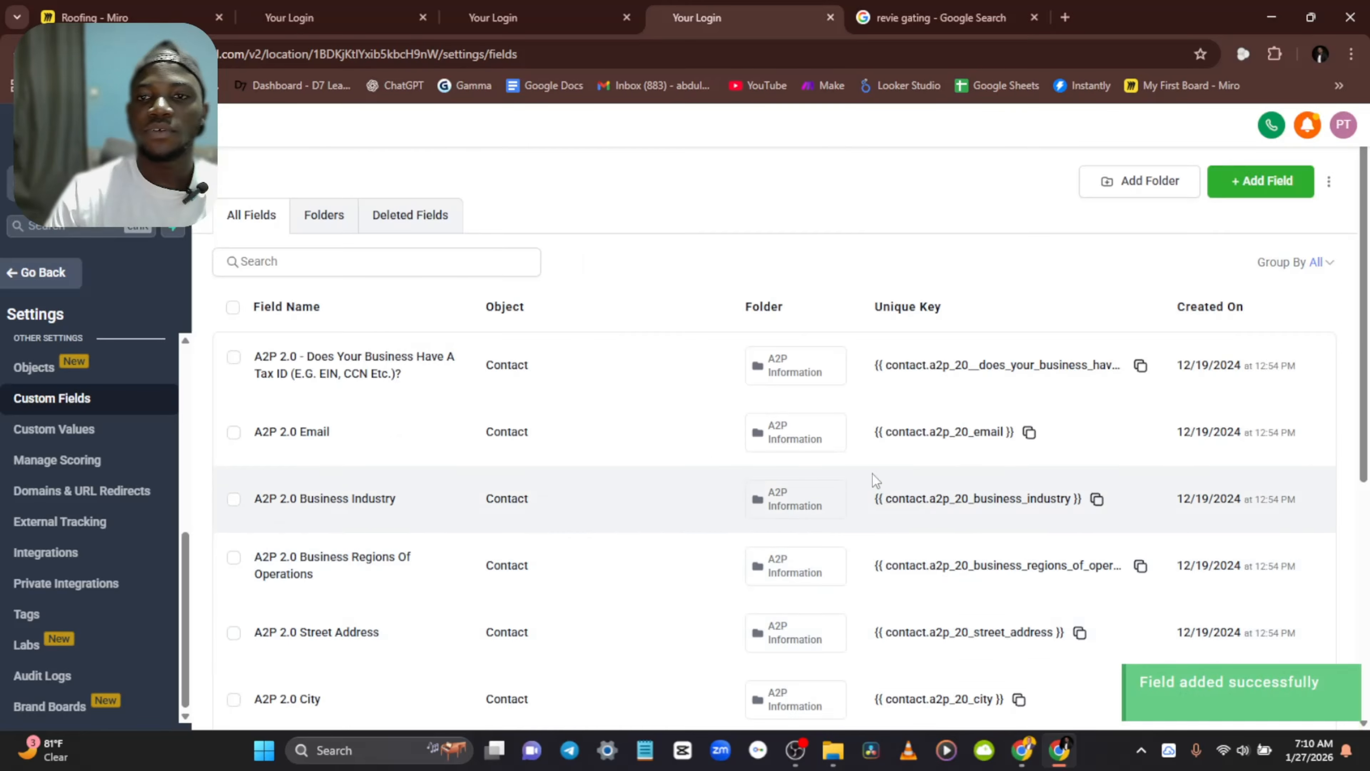
pyautogui.scroll(-5, 875, 480)
pyautogui.scroll(5, 865, 450)
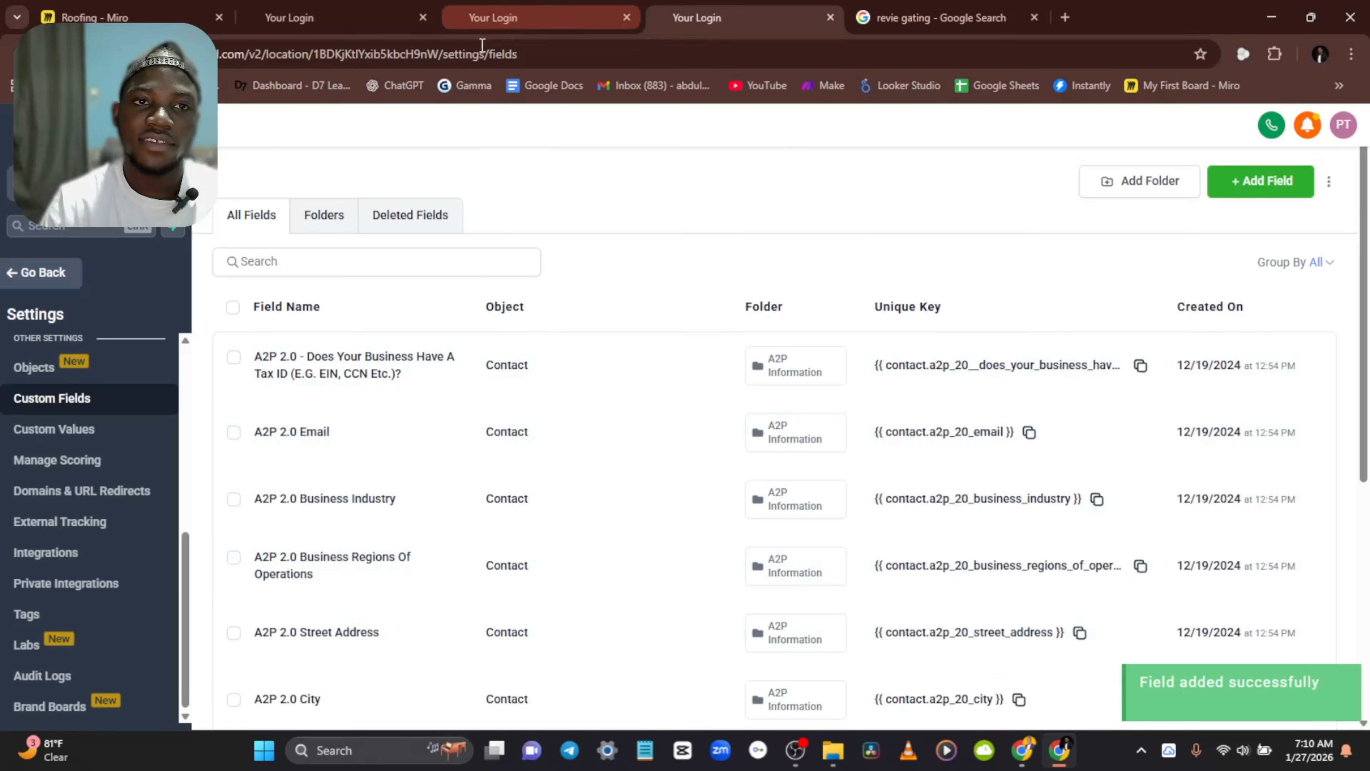
# Step: Return to the survey builder and search the contact fields for "review"
pyautogui.click(493, 17)
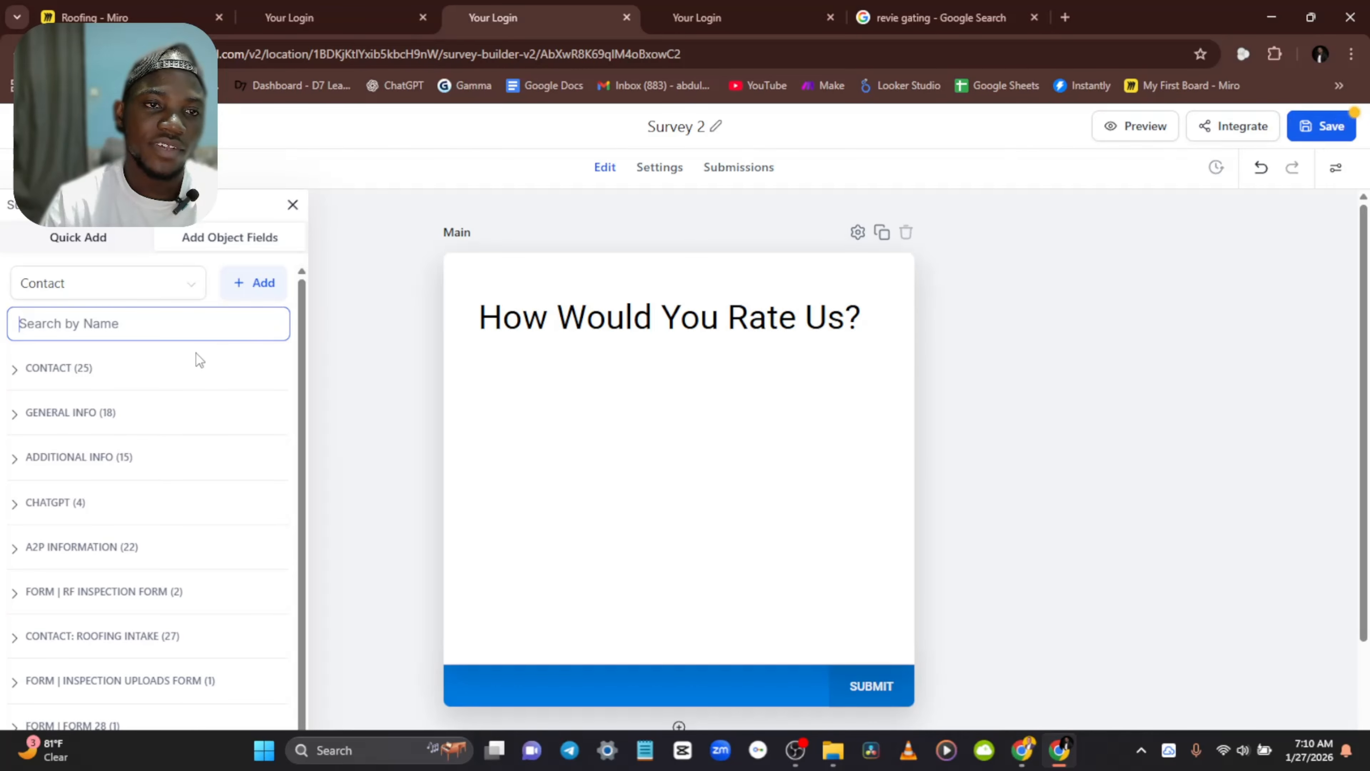
pyautogui.write('rev')
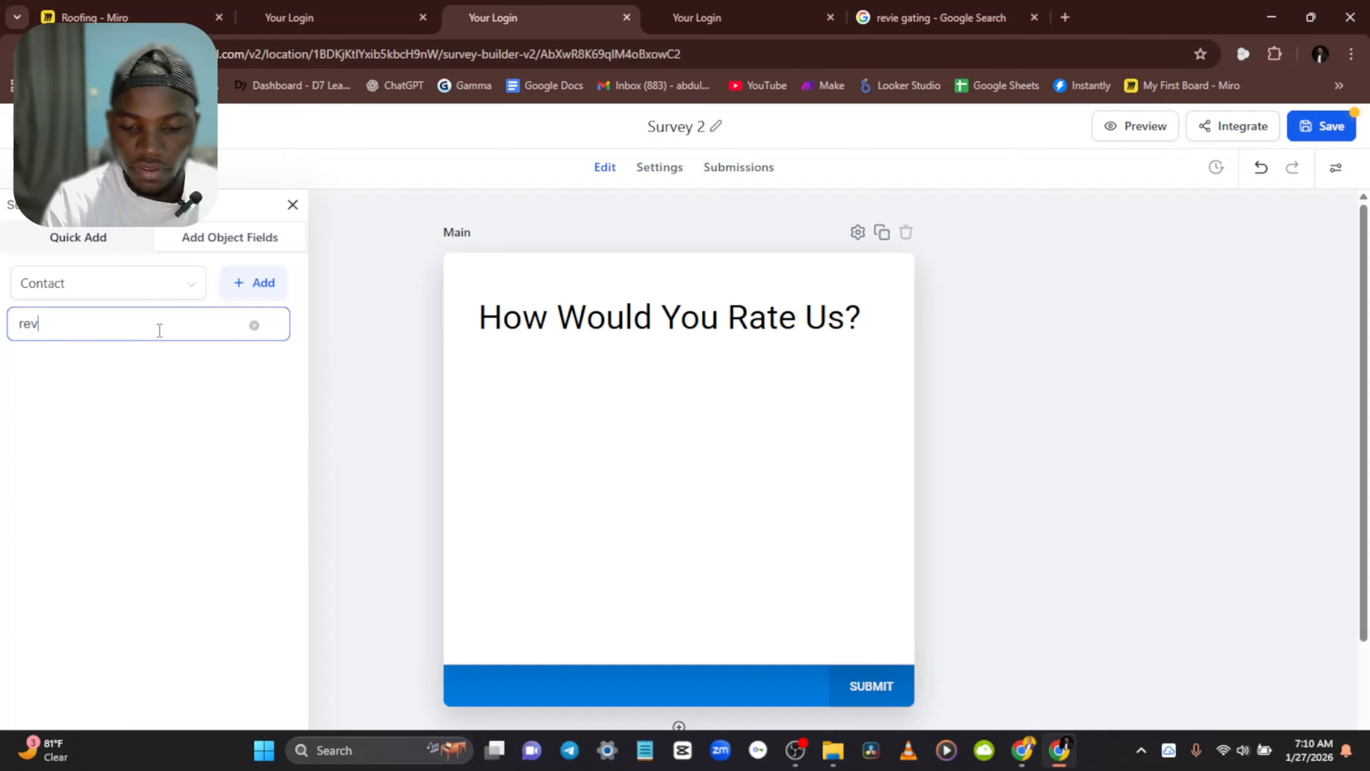
pyautogui.write('i')
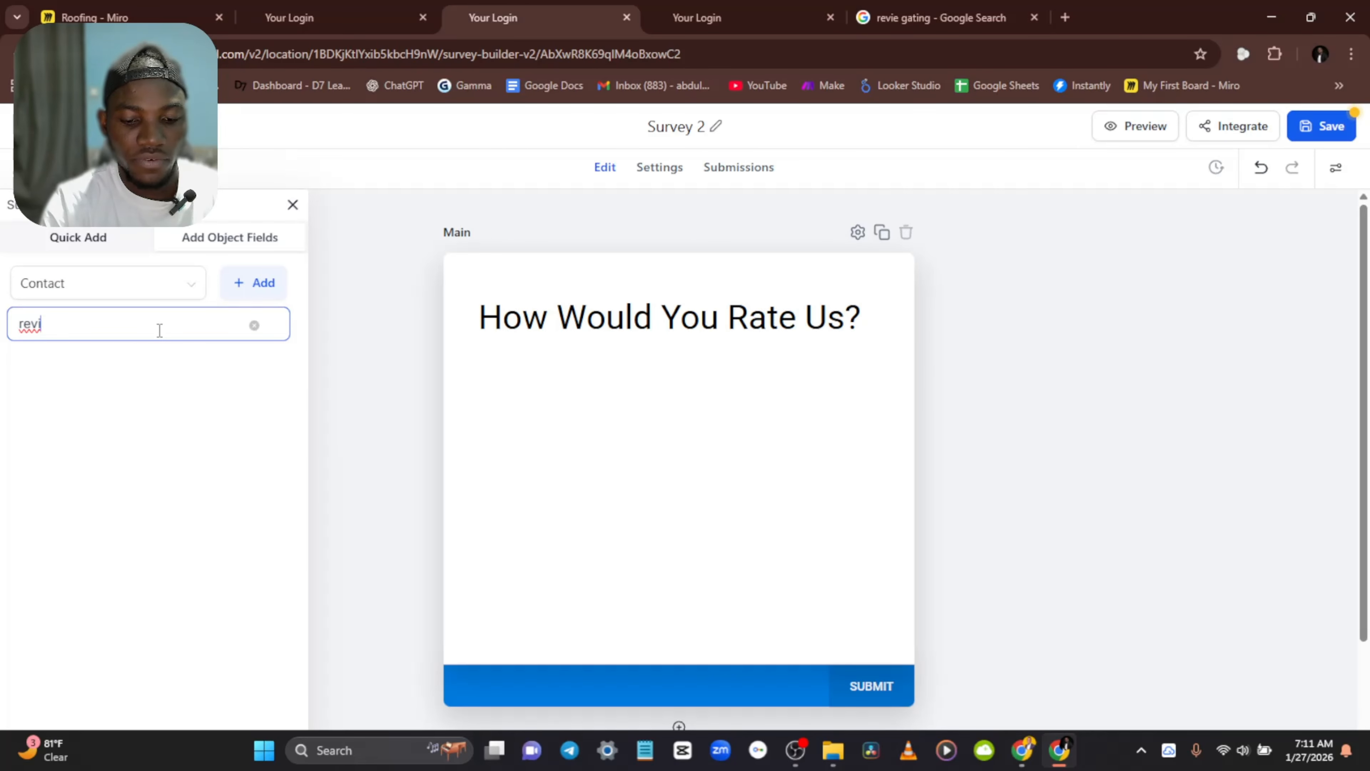
pyautogui.write('ew')
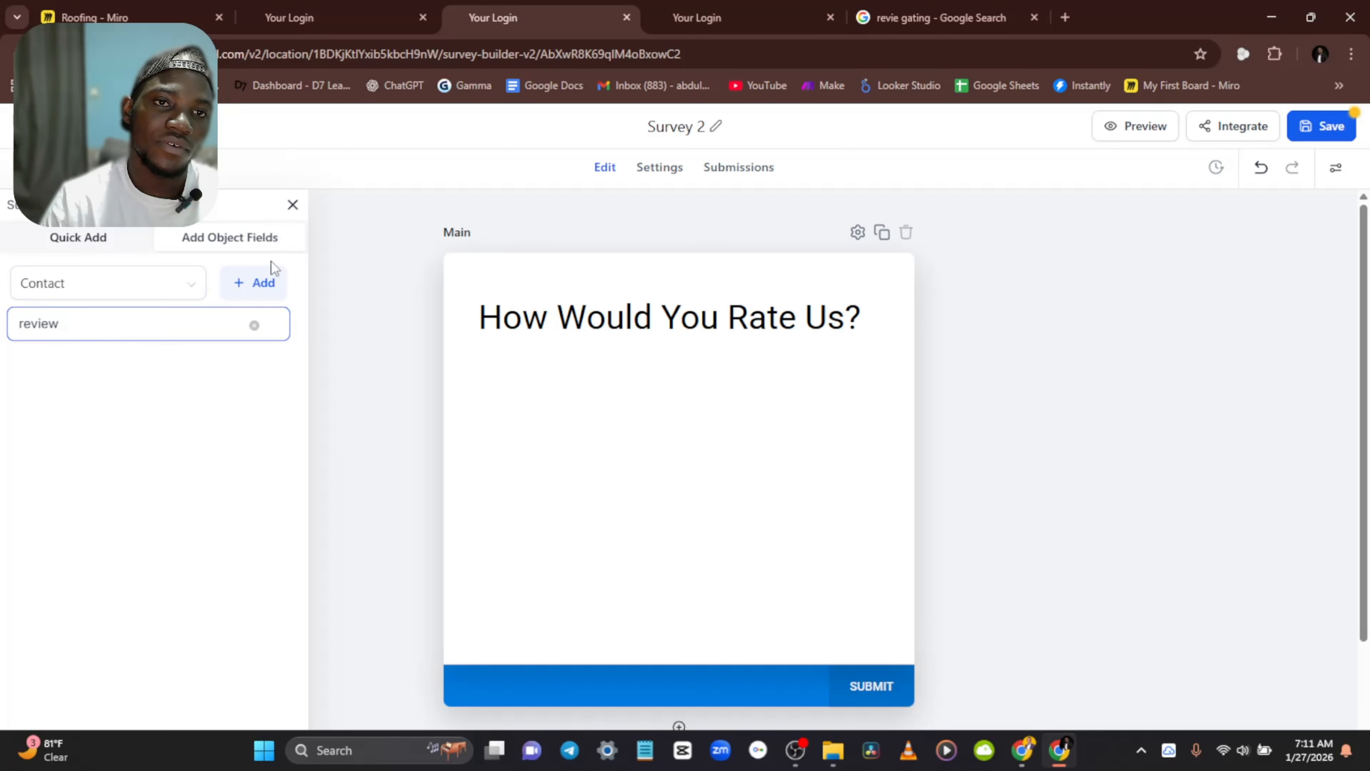
# Step: Rename the survey to Rev Survey, clear the field search and save the survey
pyautogui.click(699, 129)
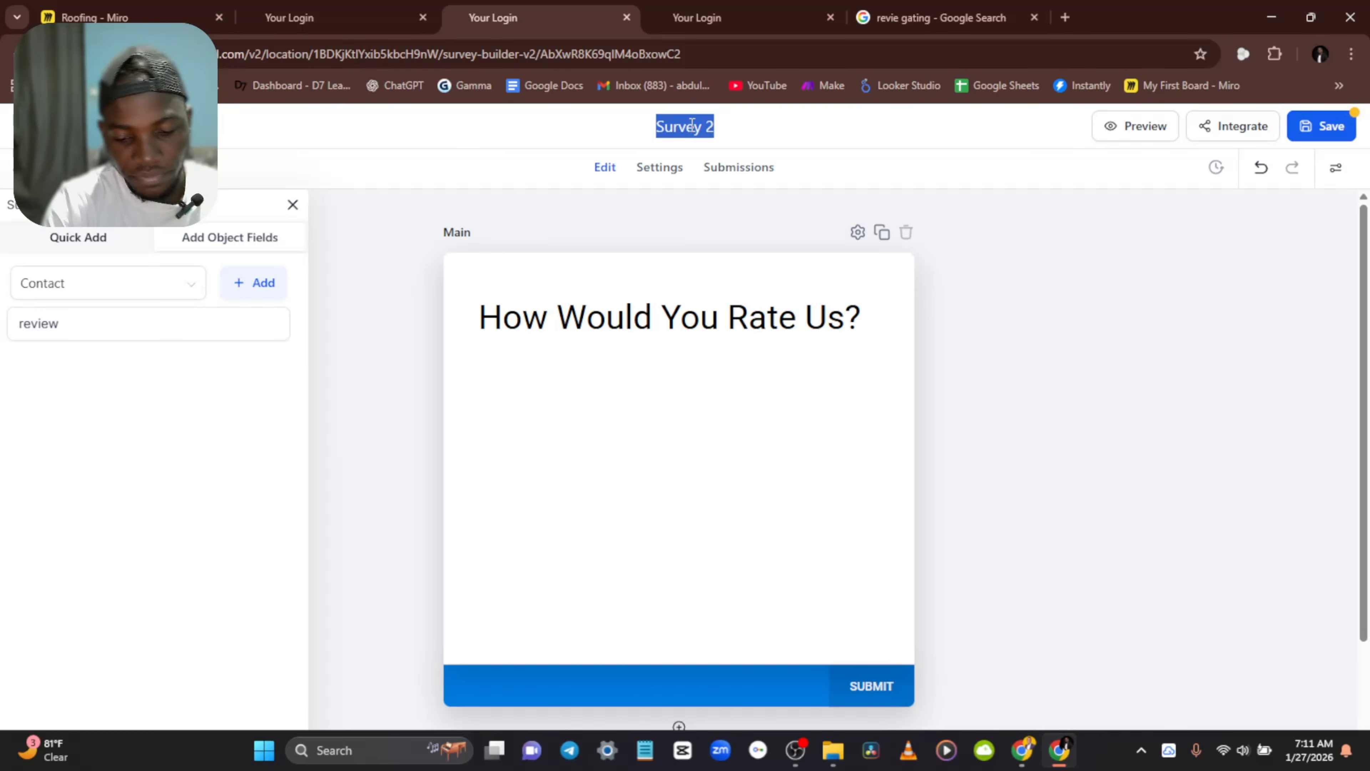
pyautogui.write('Rev')
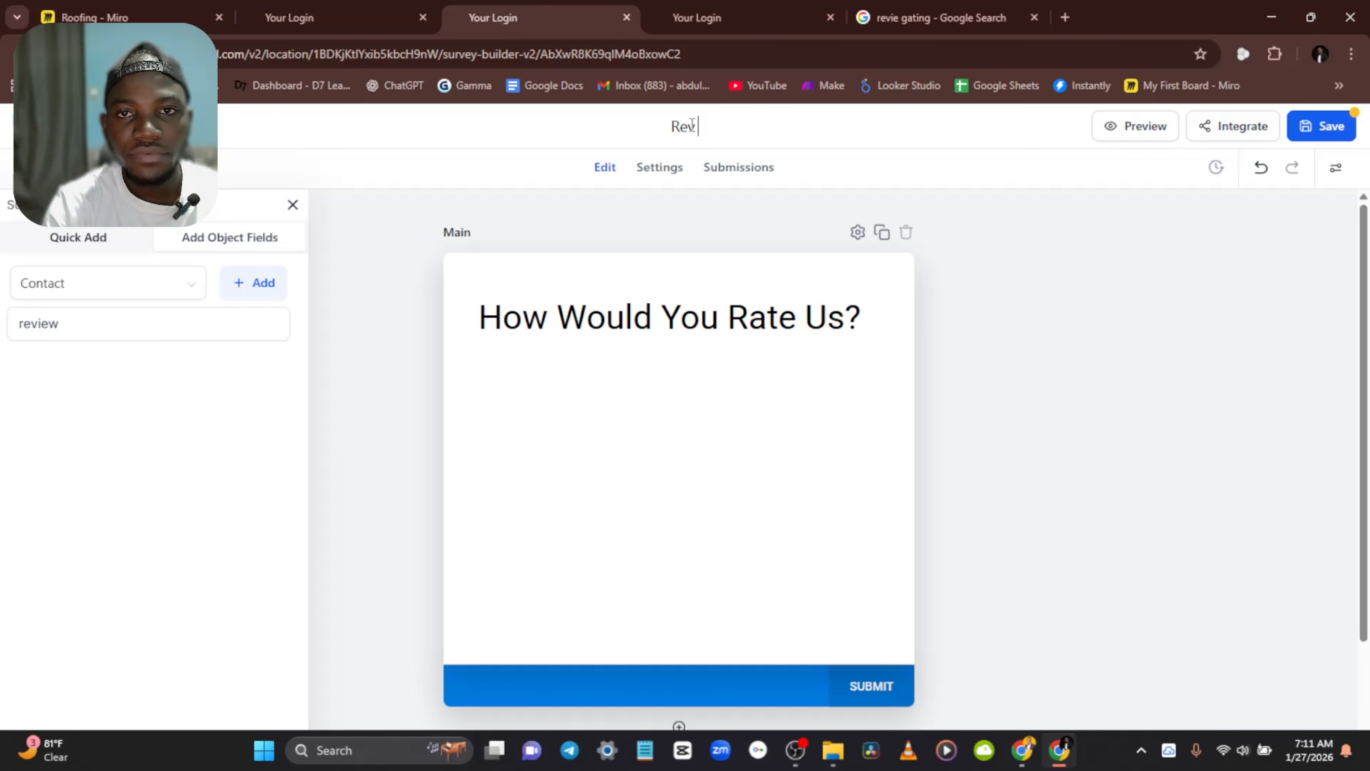
pyautogui.write(' Survey')
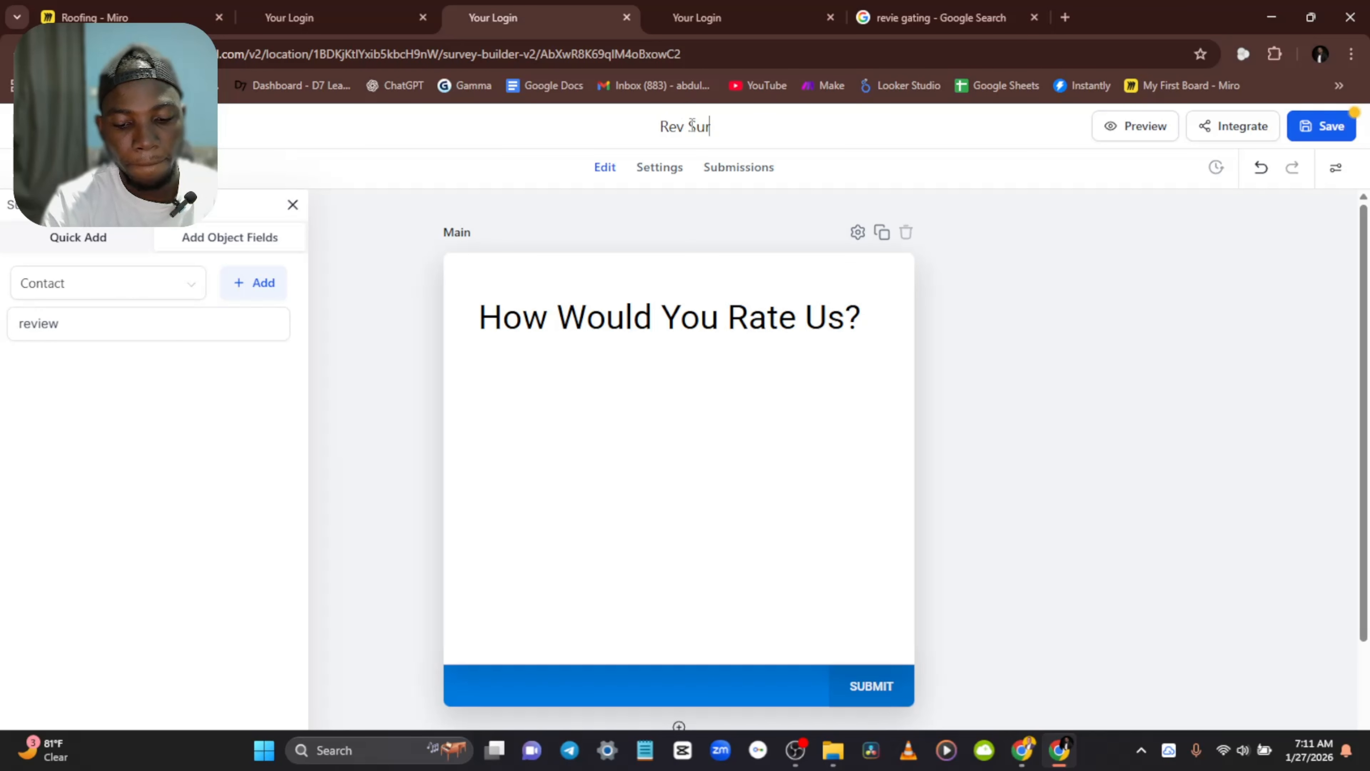
pyautogui.press('Return')
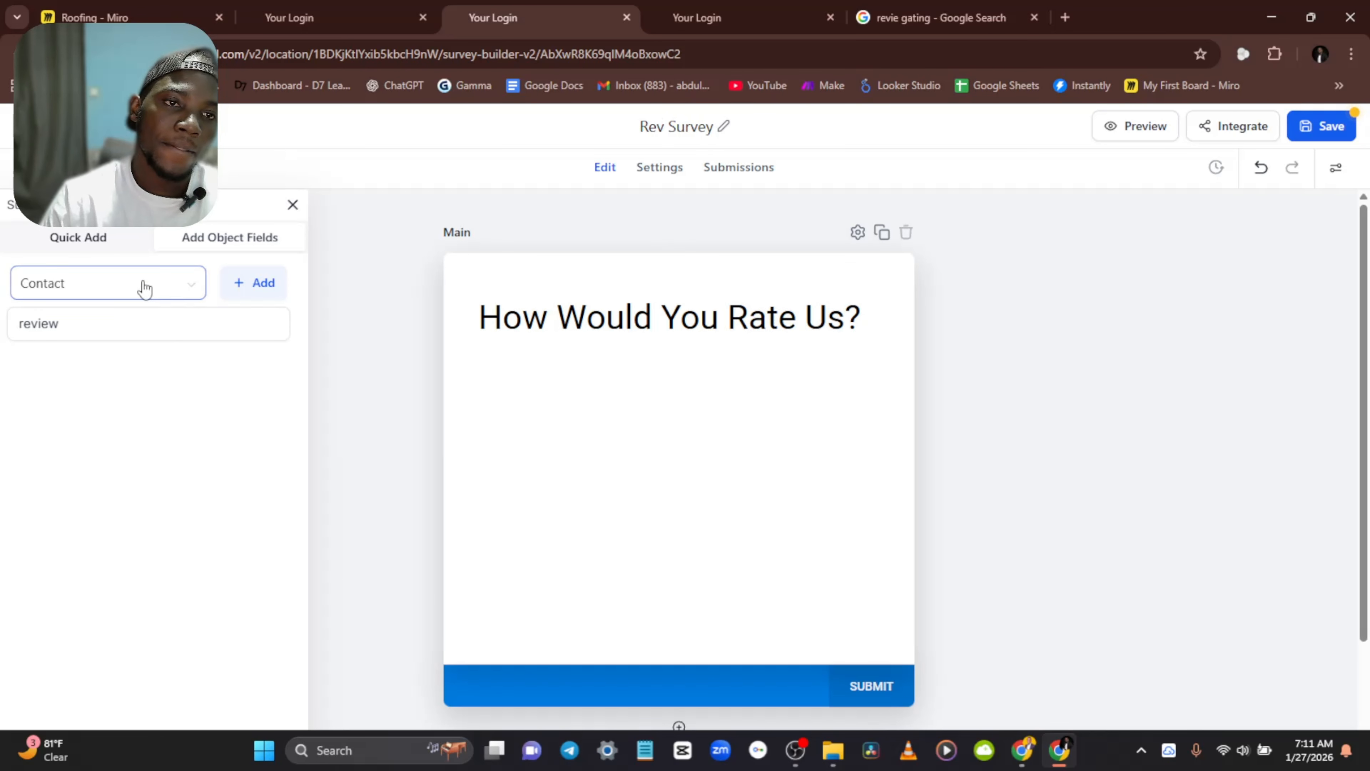
pyautogui.click(99, 327)
pyautogui.doubleClick(102, 330)
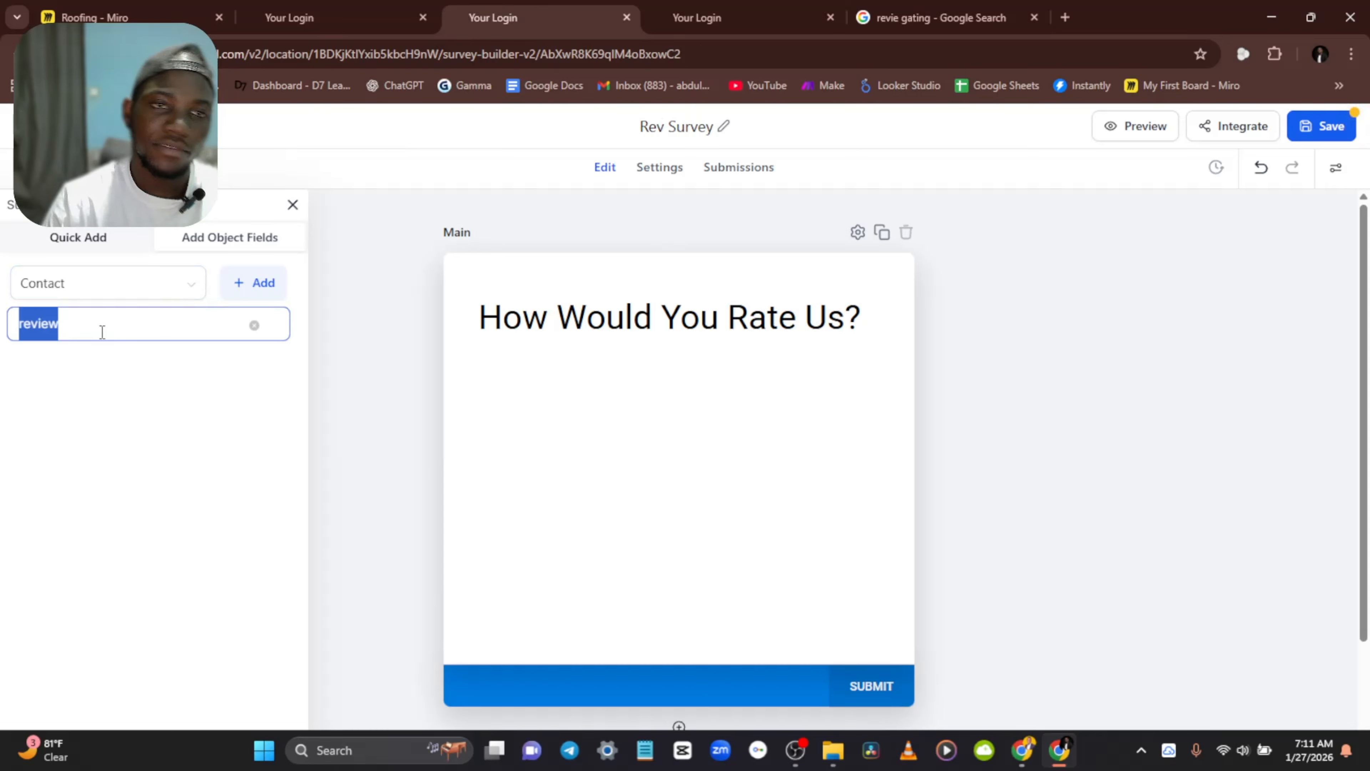
pyautogui.press('BackSpace')
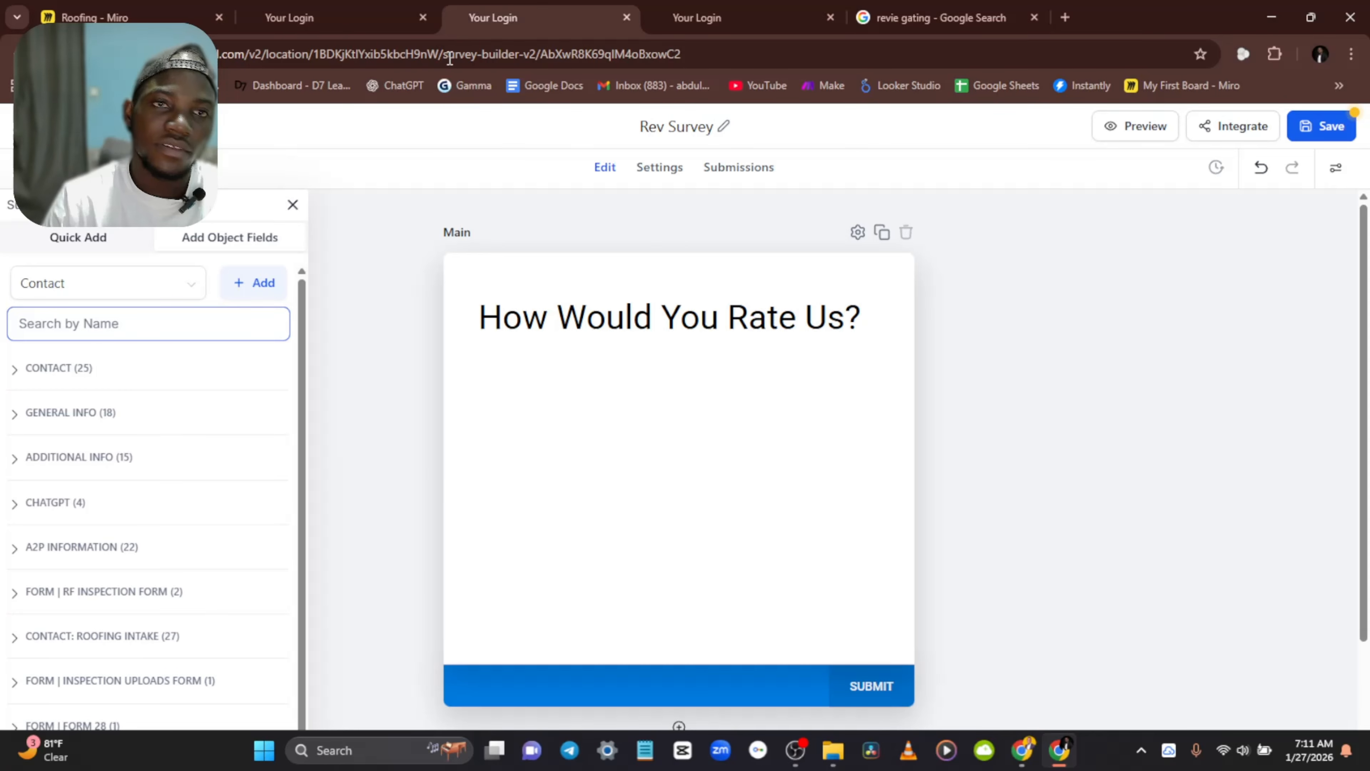
pyautogui.click(1311, 129)
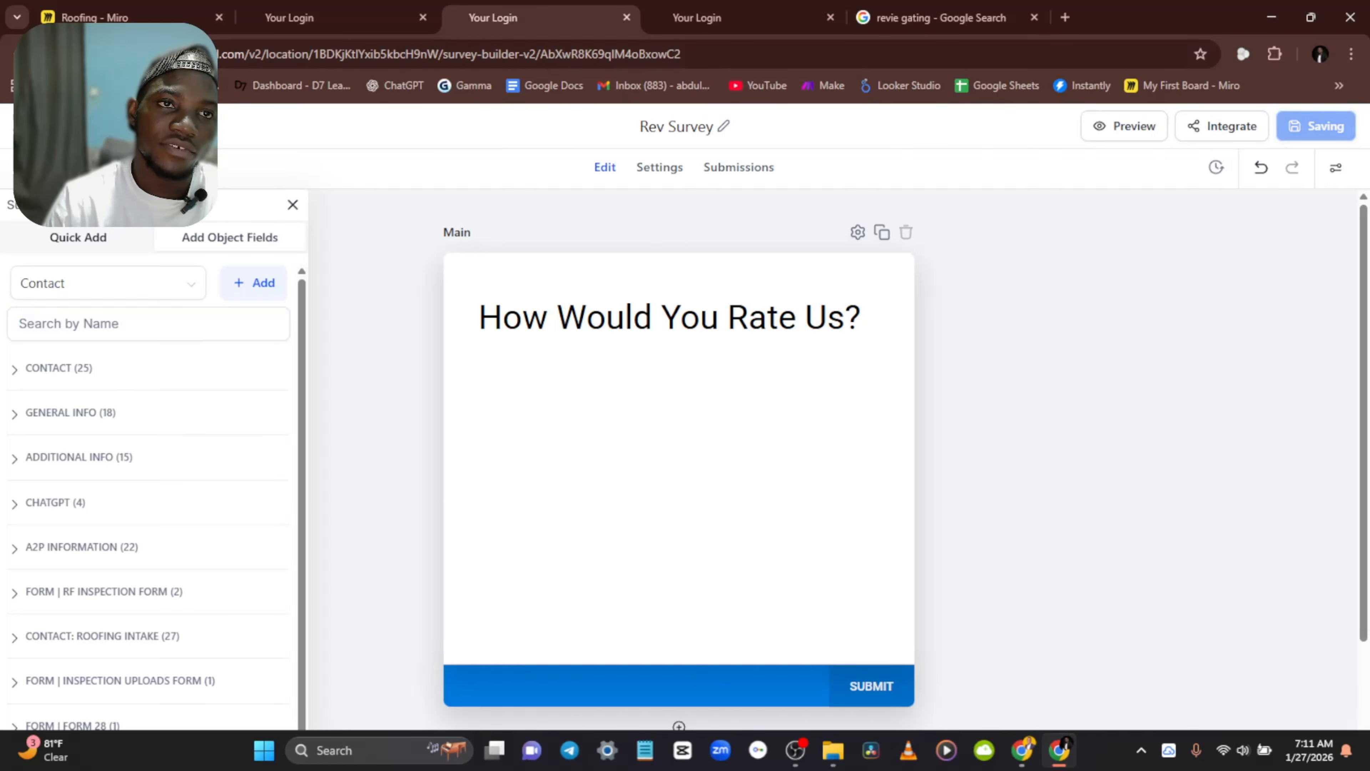
# Step: Find the Review Stars 2 field by searching "Revi" and place it below the "How Would You Rate Us?" heading
pyautogui.click(77, 322)
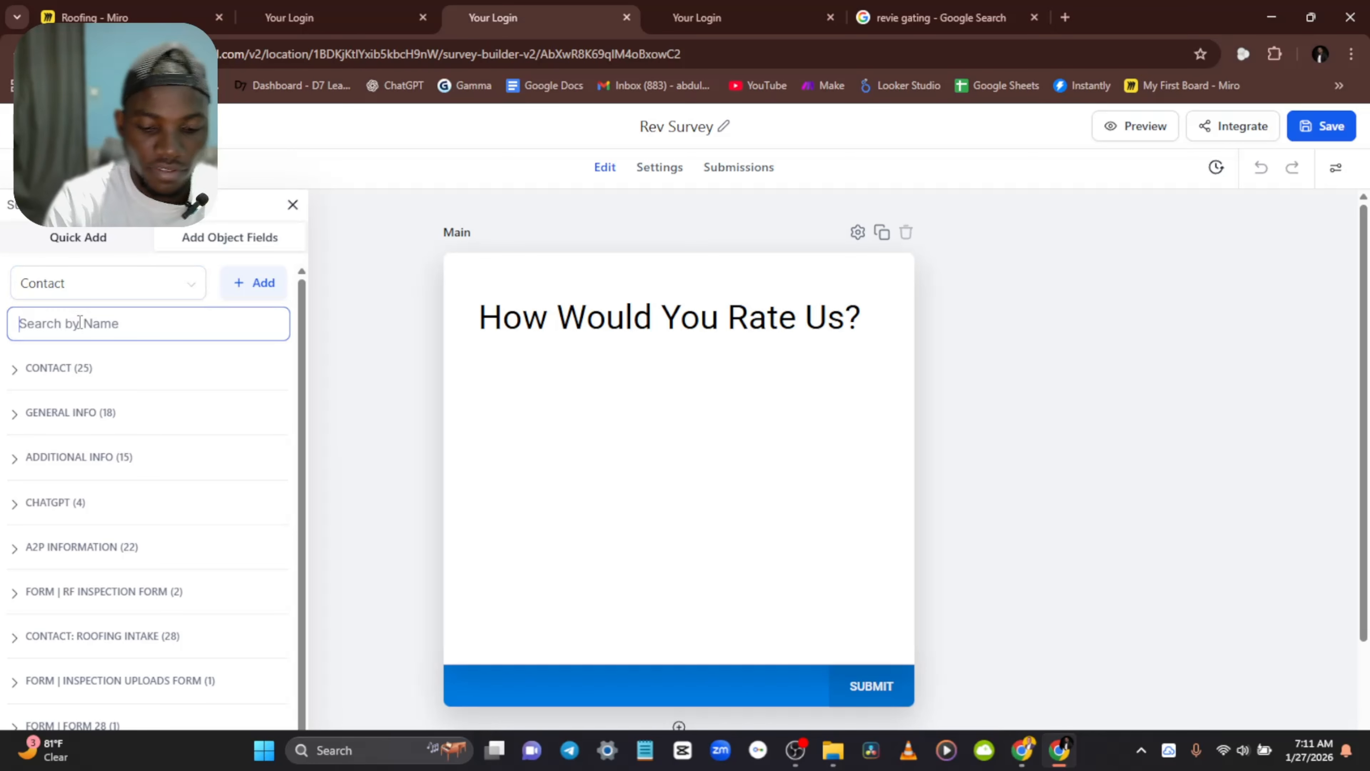
pyautogui.write('Revi')
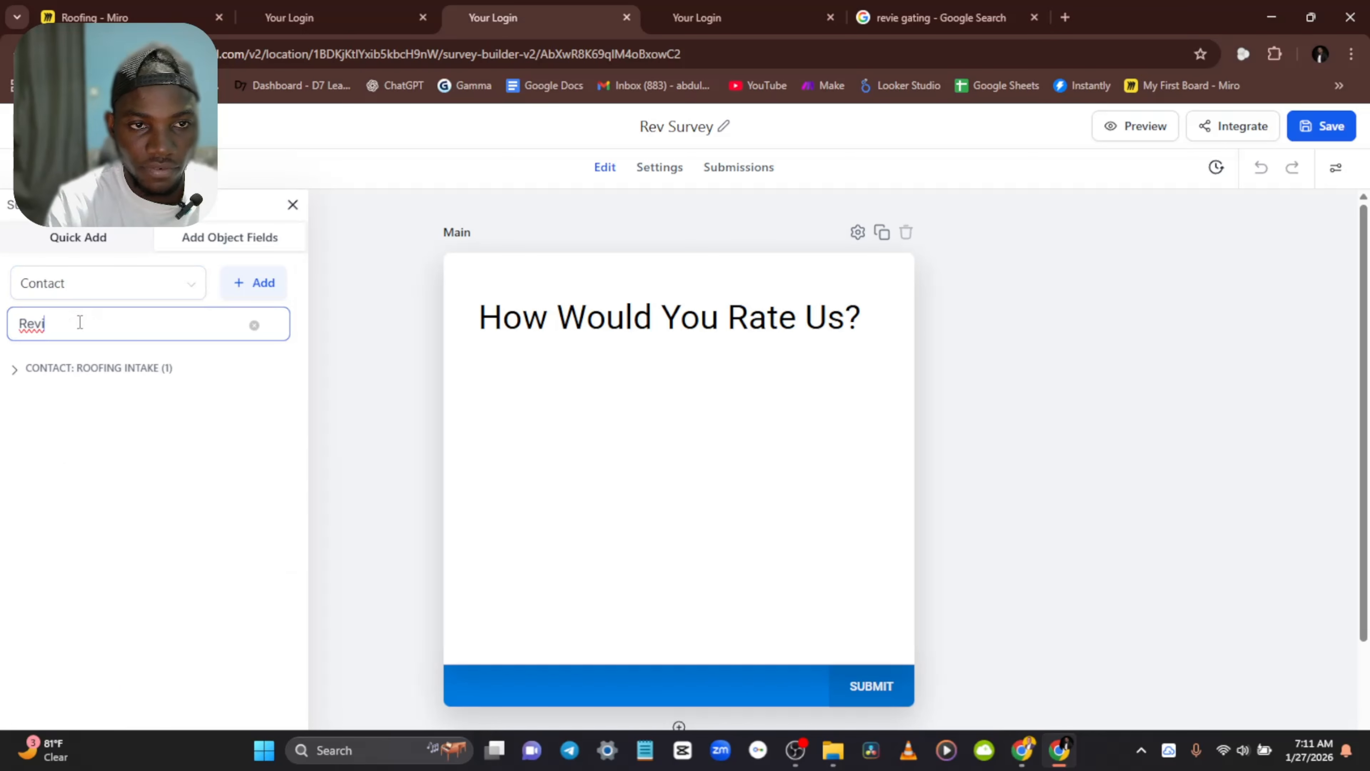
pyautogui.click(16, 380)
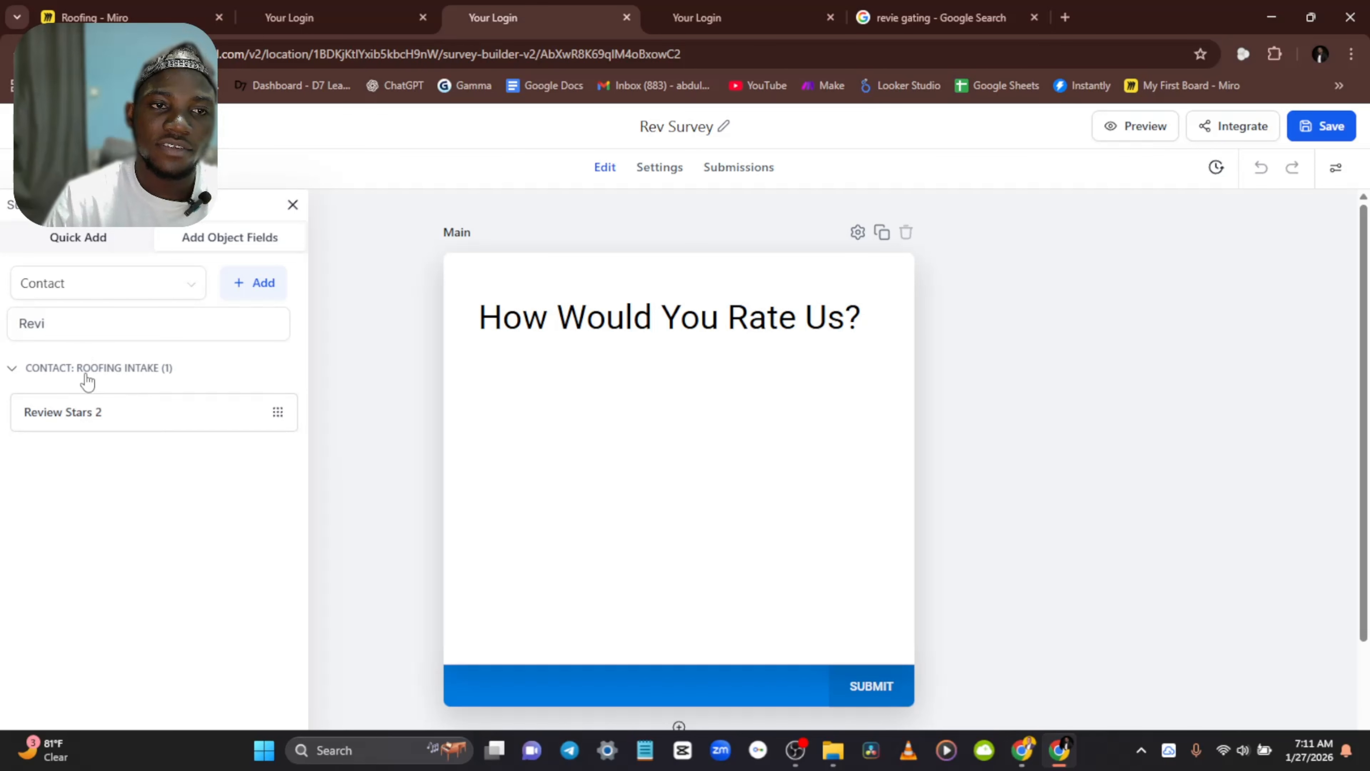
pyautogui.moveTo(58, 416); pyautogui.dragTo(594, 442)
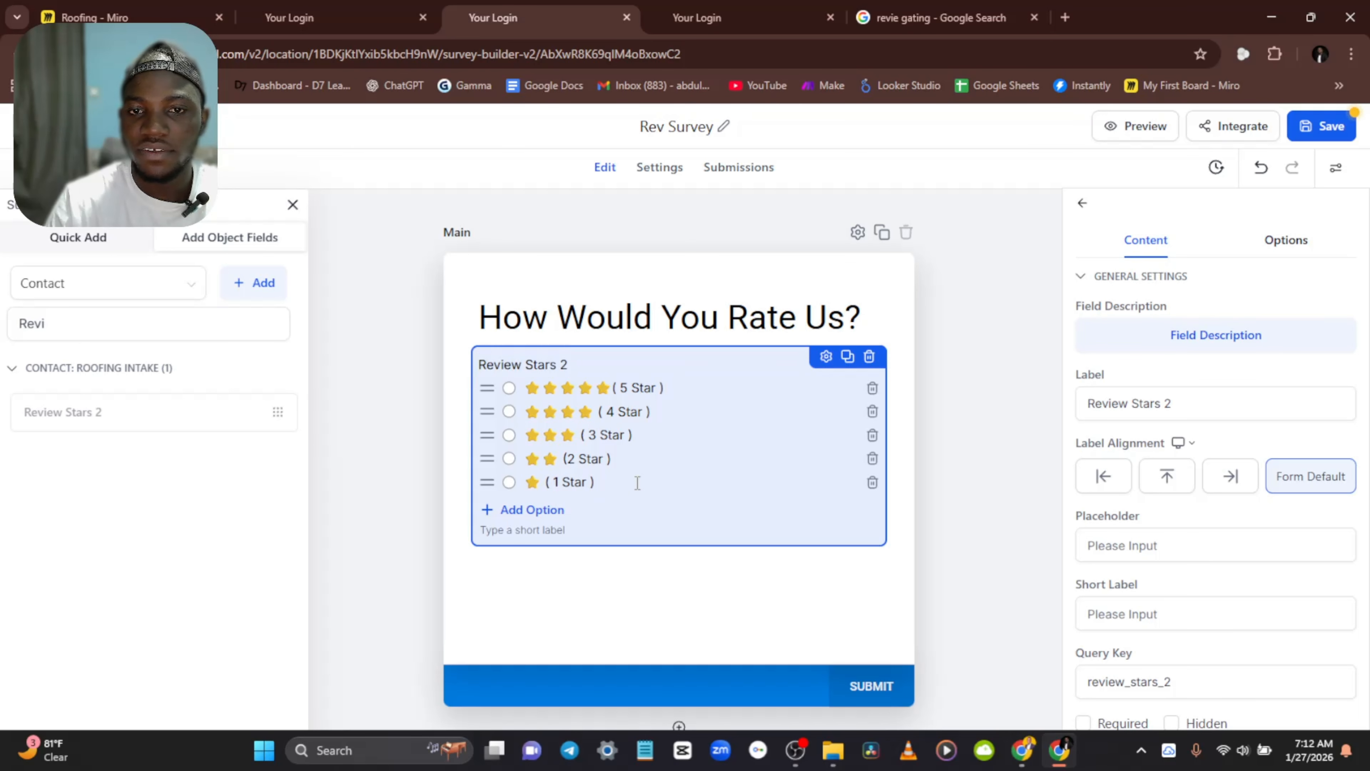
pyautogui.scroll(-2, 618, 484)
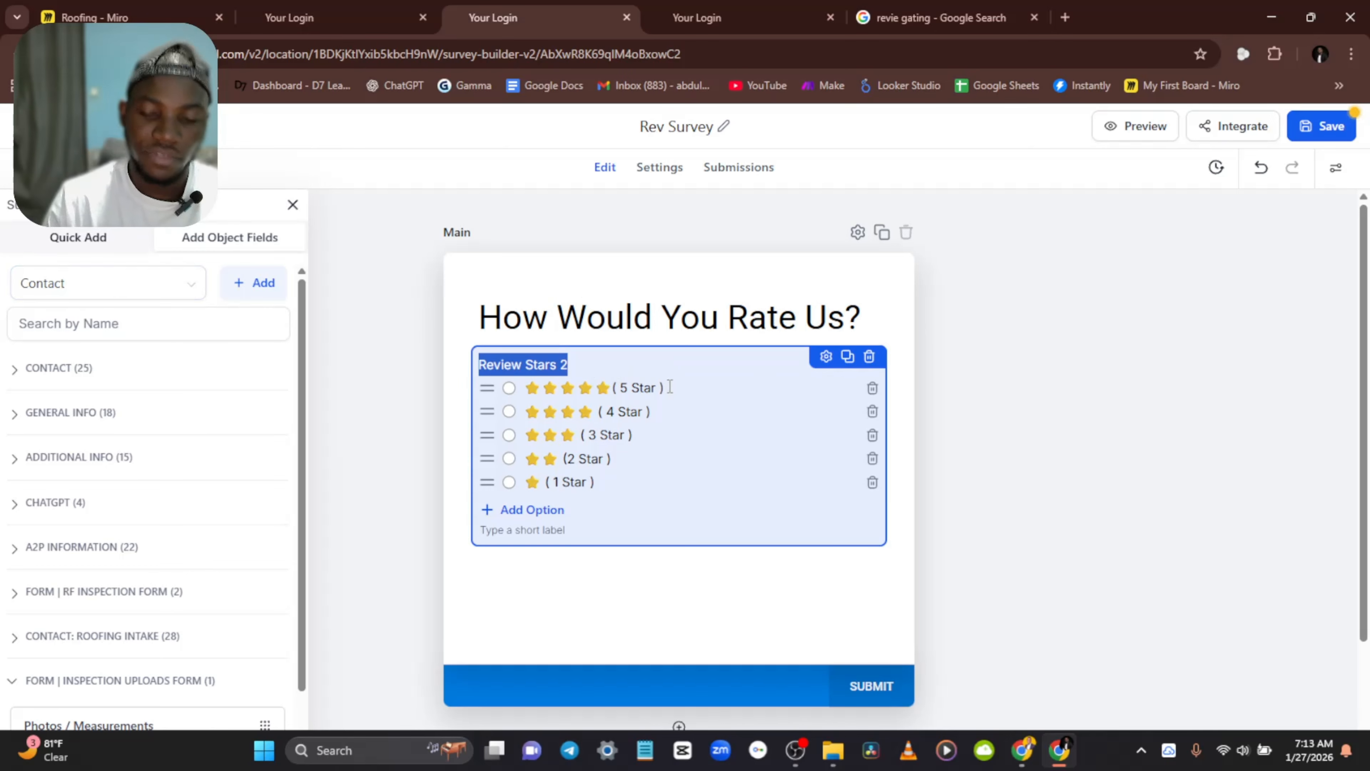
# Step: Replace the Review Stars 2 field's label on the Main slide with "How Would You Rate Us?"
pyautogui.write('How')
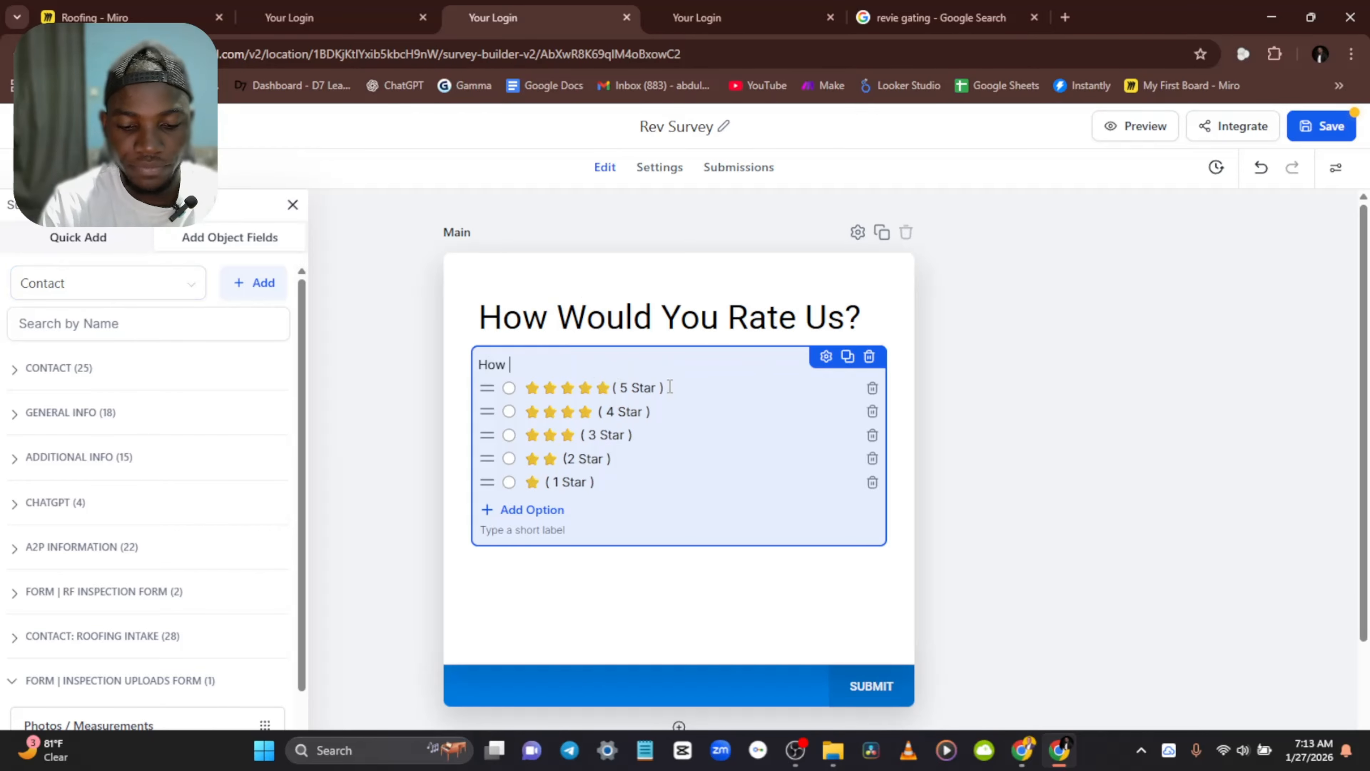
pyautogui.write(' Would y')
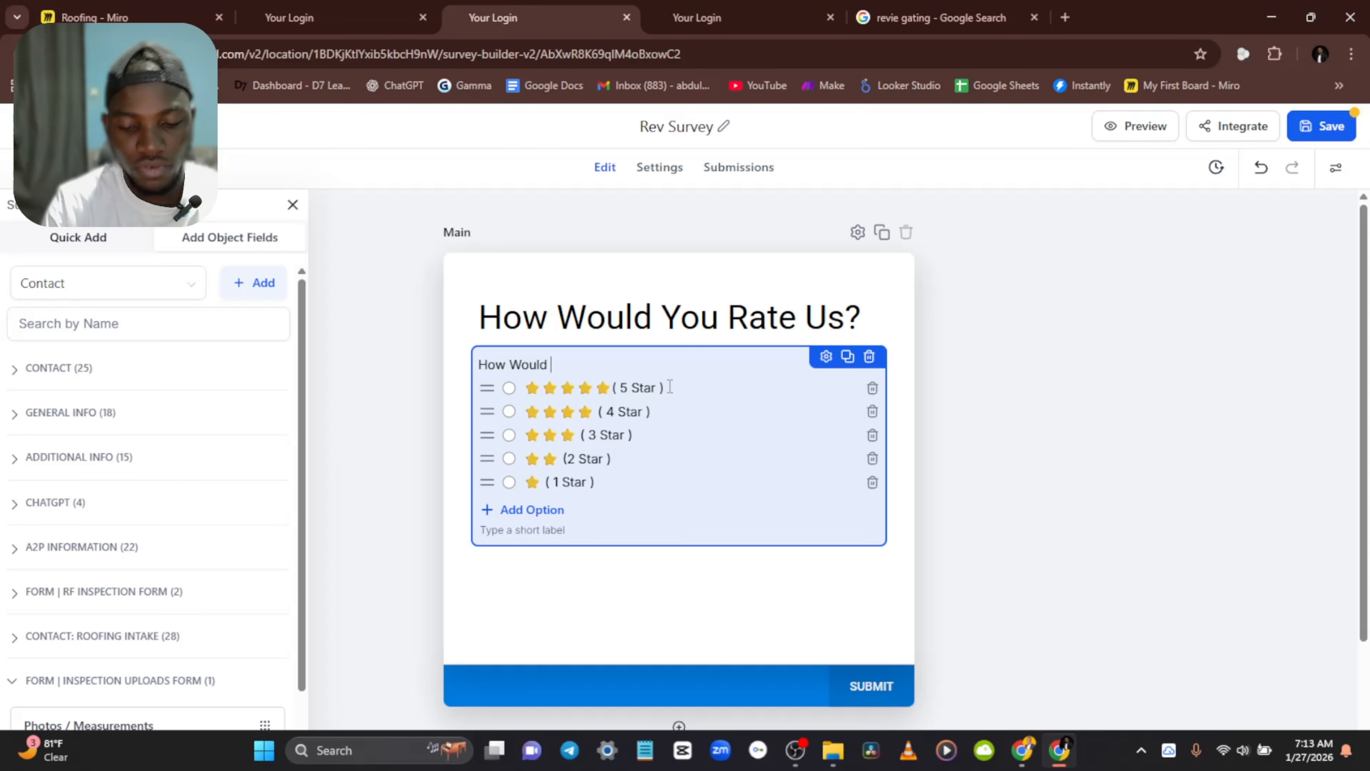
pyautogui.press('BackSpace')
pyautogui.write('Y')
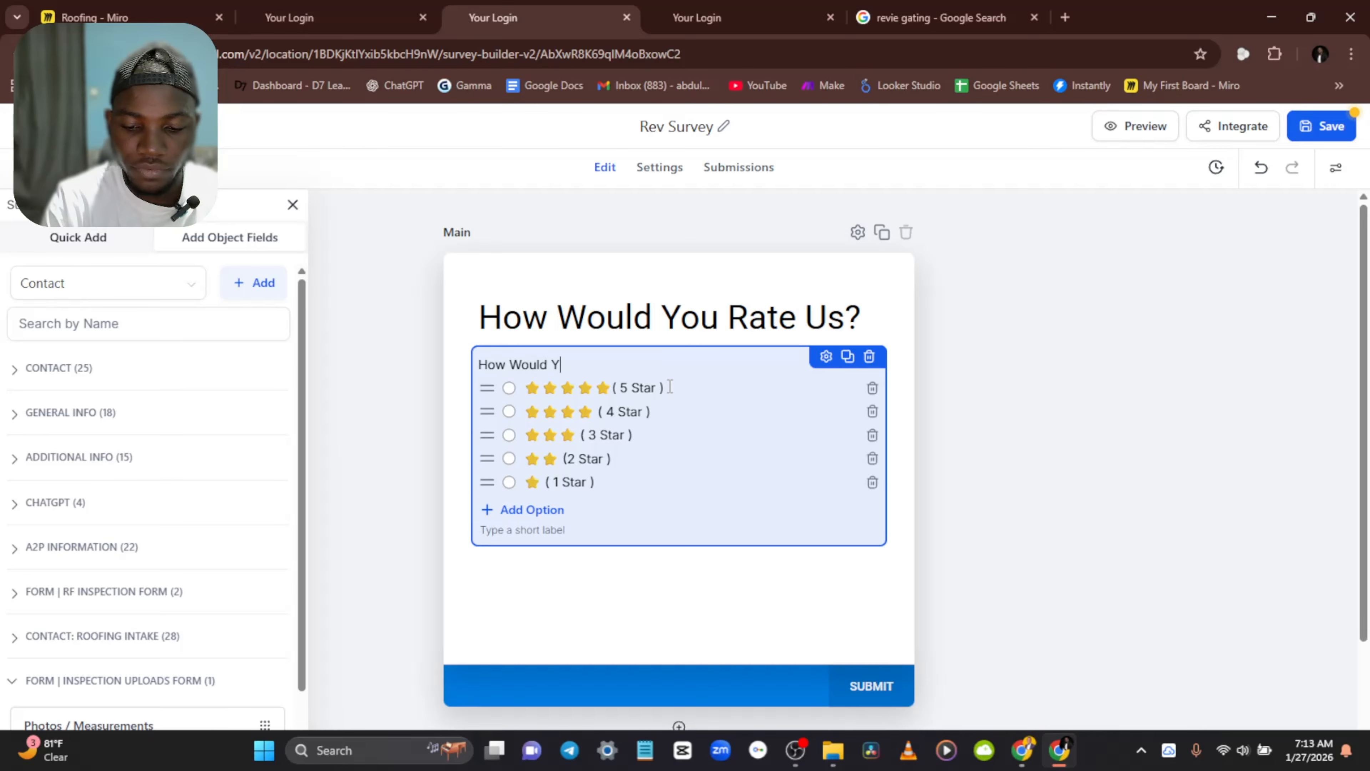
pyautogui.write('ou Rate ')
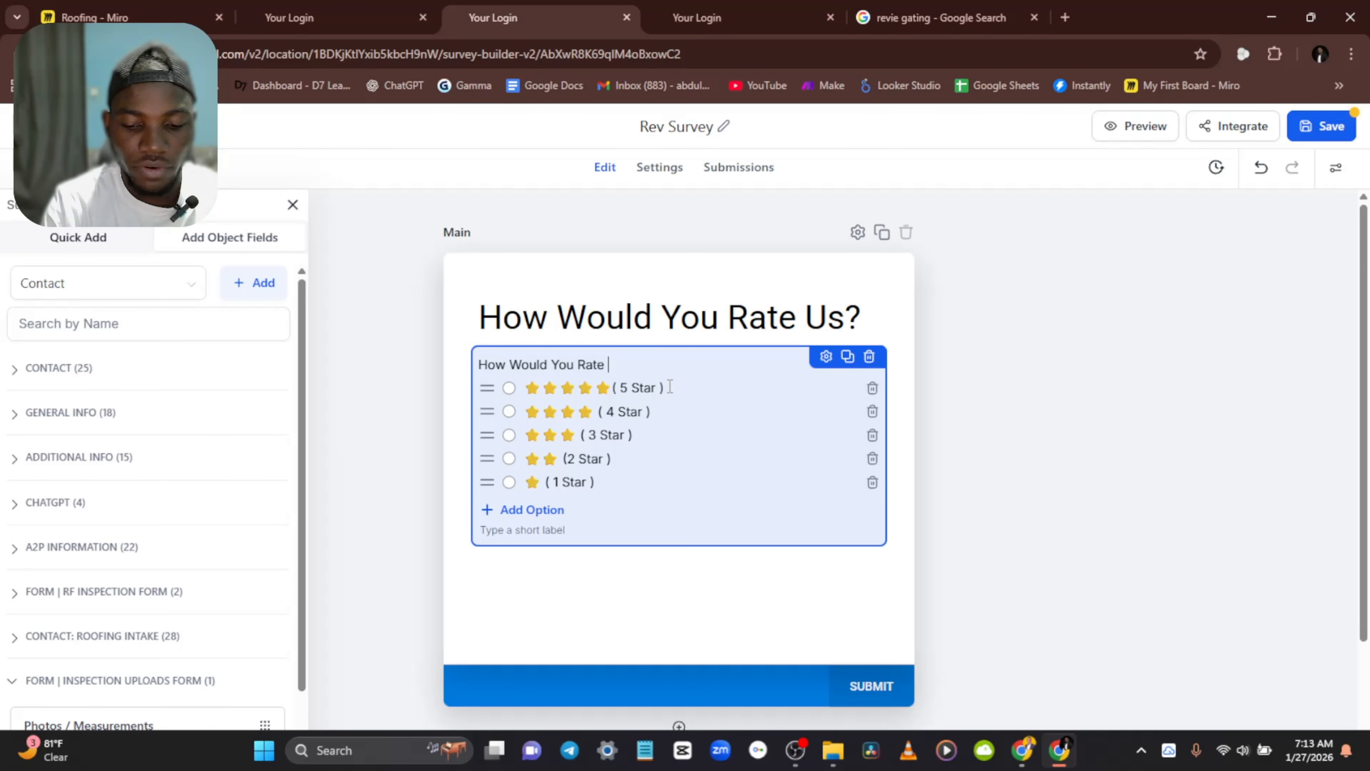
pyautogui.write('Us?')
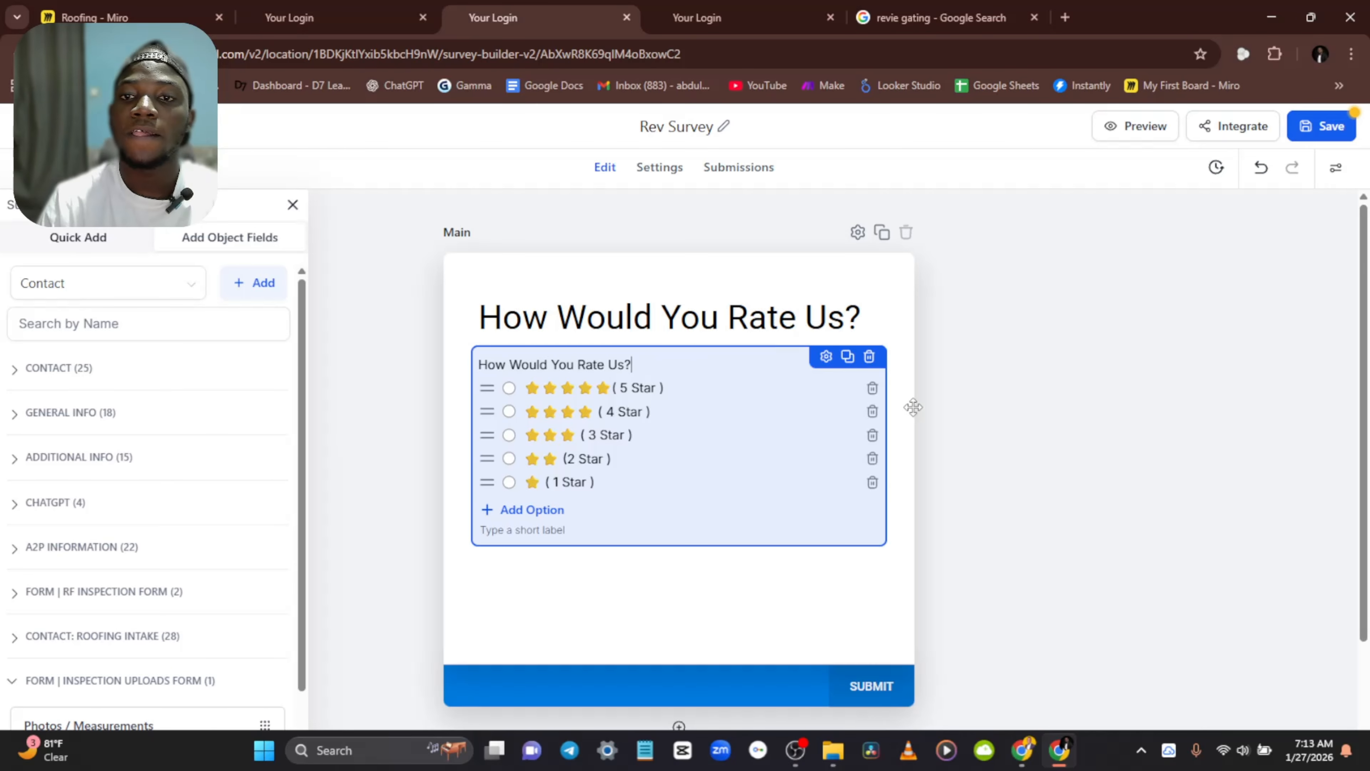
# Step: Add a second slide to the survey and name it Link
pyautogui.click(679, 727)
pyautogui.scroll(-5, 678, 486)
pyautogui.doubleClick(456, 416)
pyautogui.write('Link')
pyautogui.scroll(-3, 633, 453)
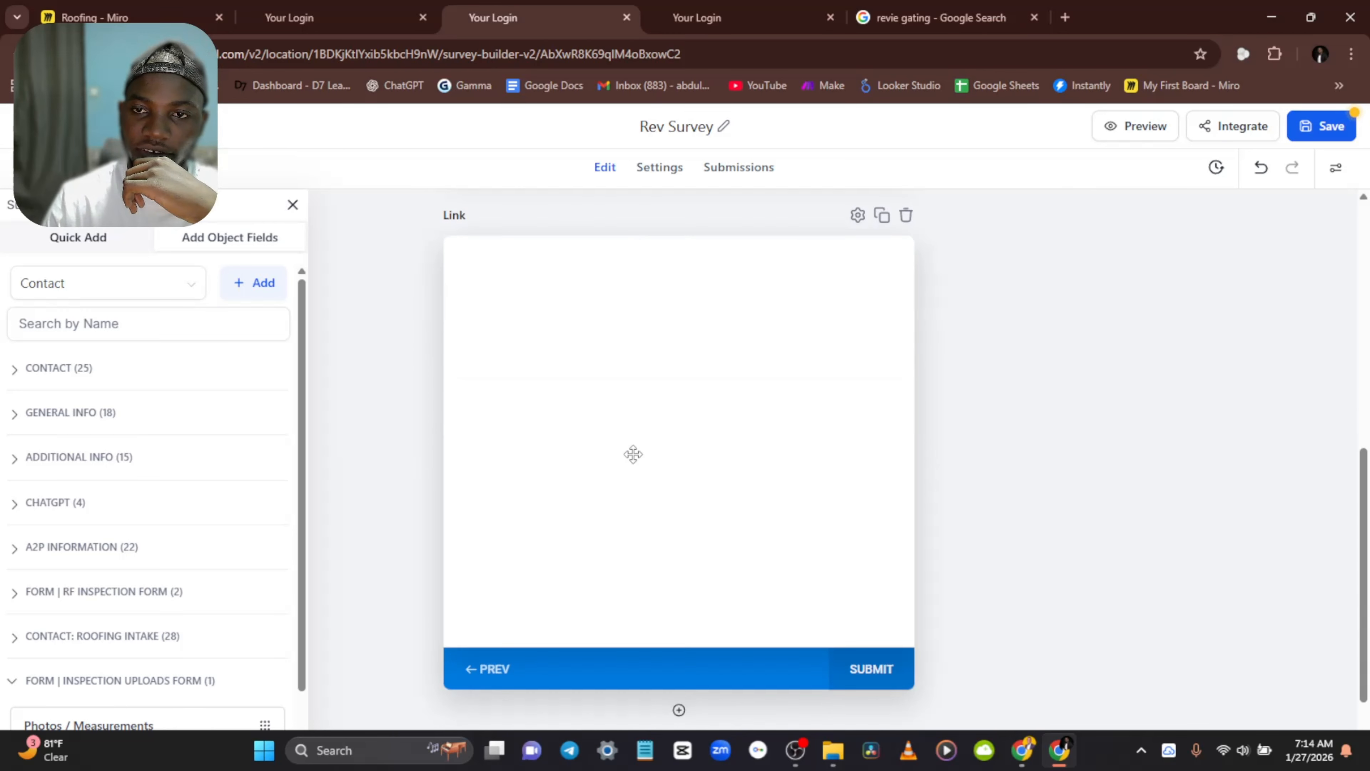
# Step: Add a Text element to the Link slide reading "Thank You For Your Feedback. Please Leave Us A Review On Google. Would Mean A Lot To Us"
pyautogui.scroll(2, 624, 345)
pyautogui.click(289, 17)
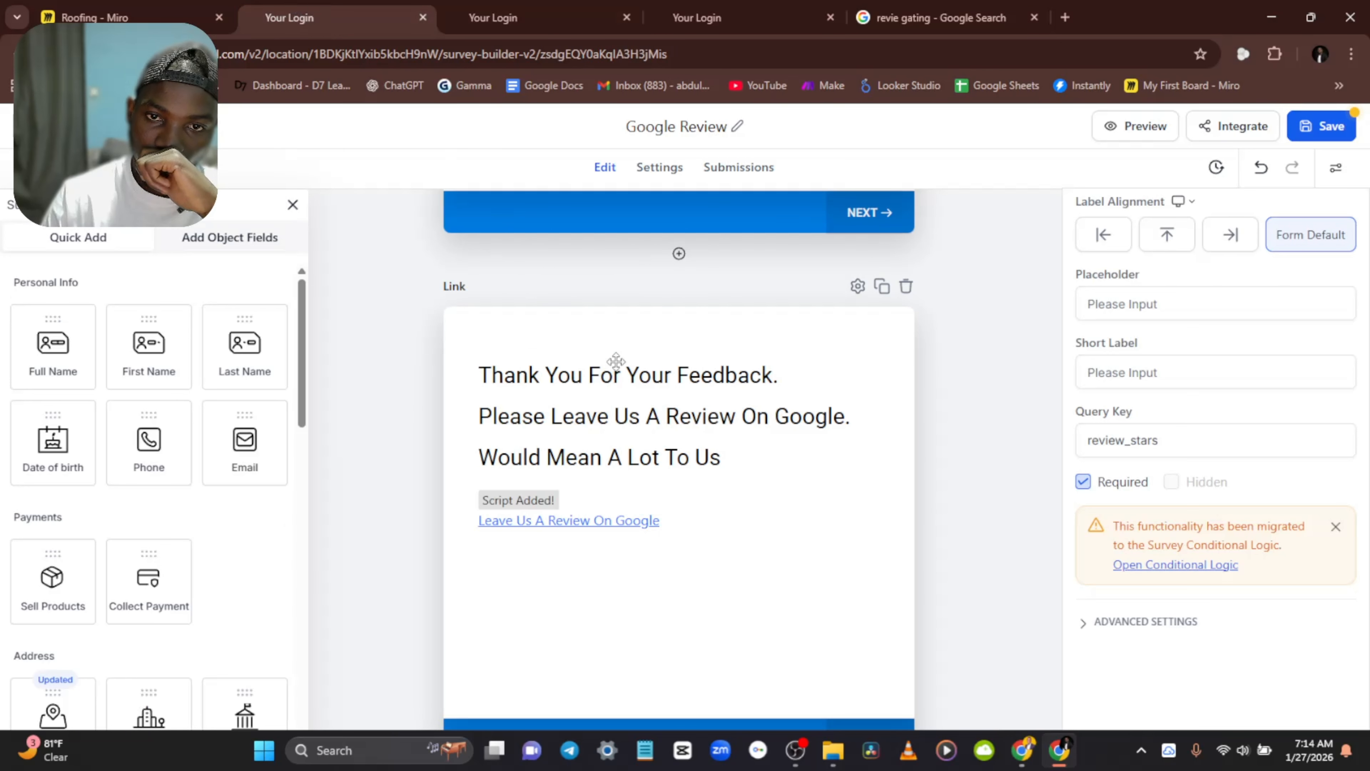
pyautogui.click(493, 16)
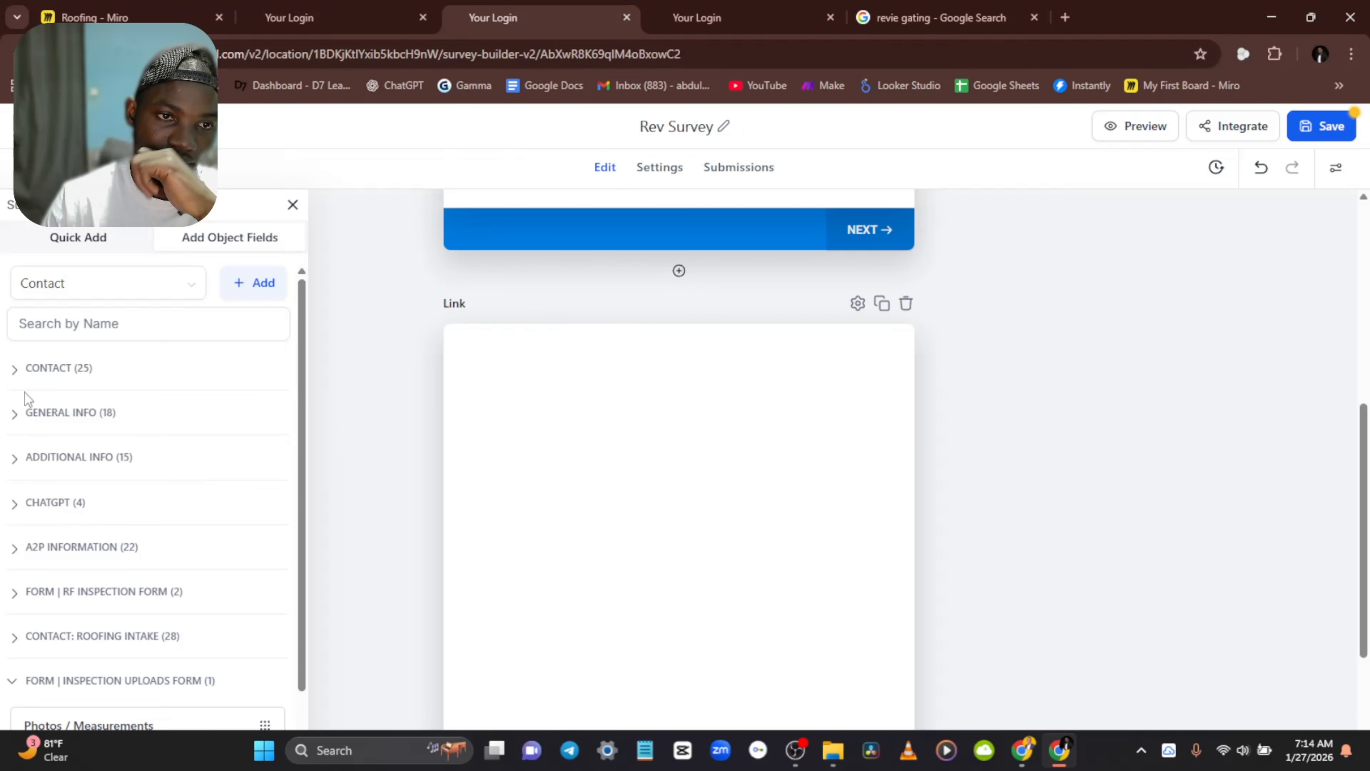
pyautogui.click(78, 239)
pyautogui.scroll(-12, 50, 521)
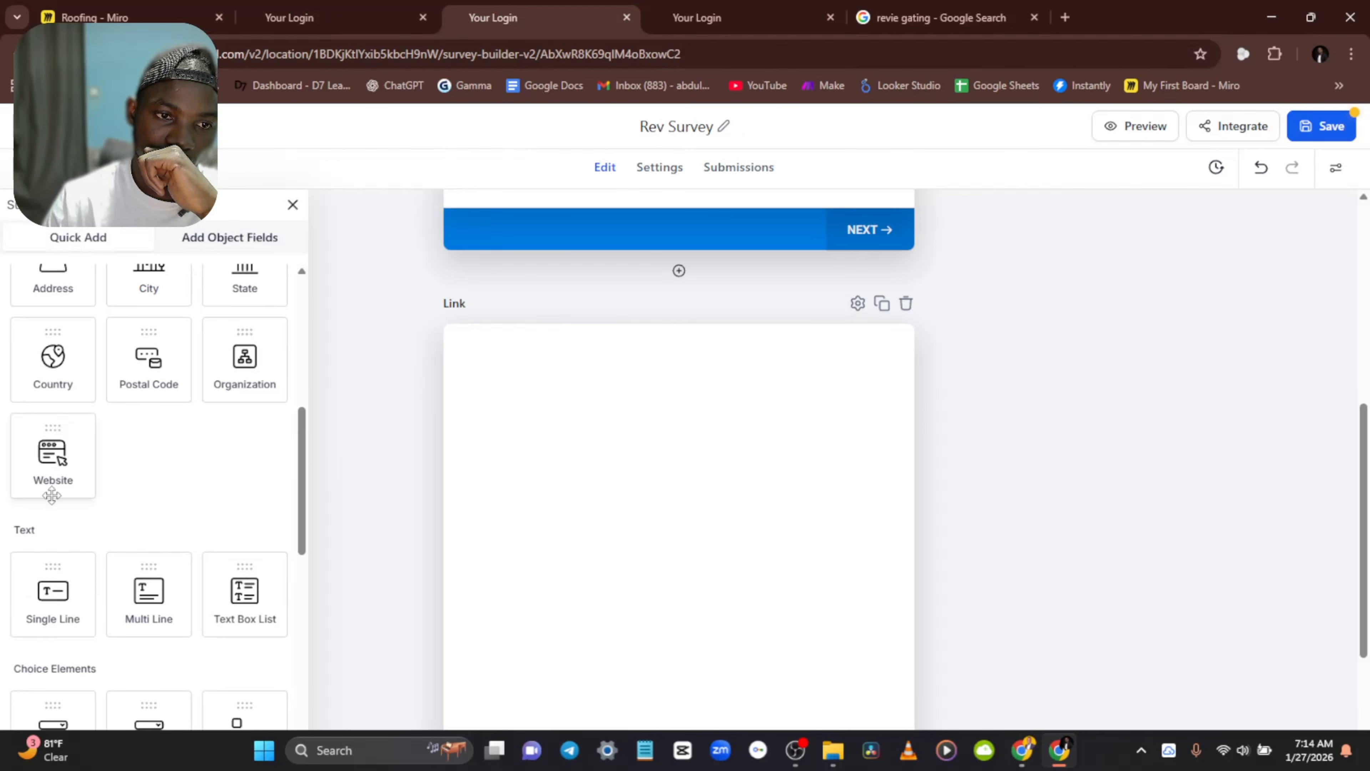
pyautogui.scroll(-2, 45, 565)
pyautogui.moveTo(52, 645); pyautogui.dragTo(561, 350)
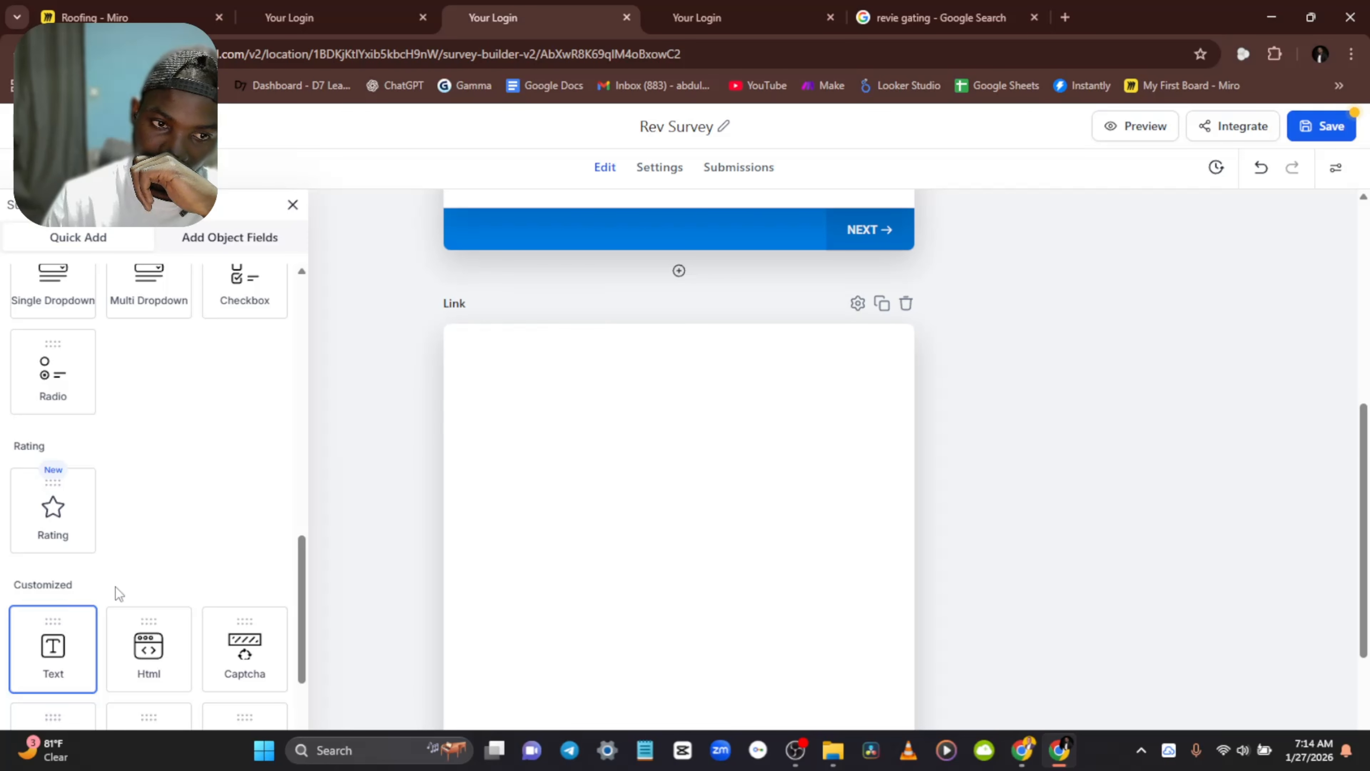
pyautogui.scroll(2, 647, 449)
pyautogui.scroll(-3, 645, 447)
pyautogui.moveTo(93, 611); pyautogui.dragTo(624, 430)
pyautogui.scroll(-5, 624, 430)
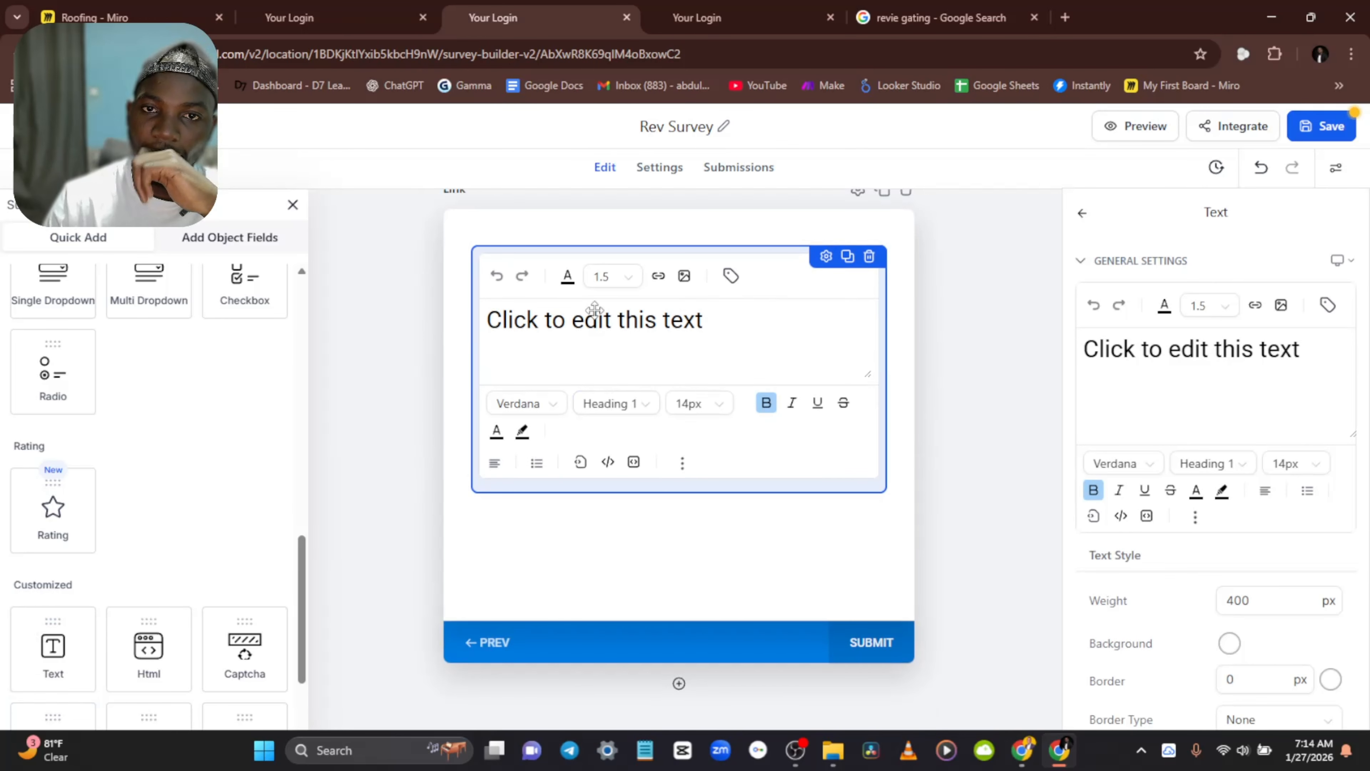
pyautogui.tripleClick(588, 321)
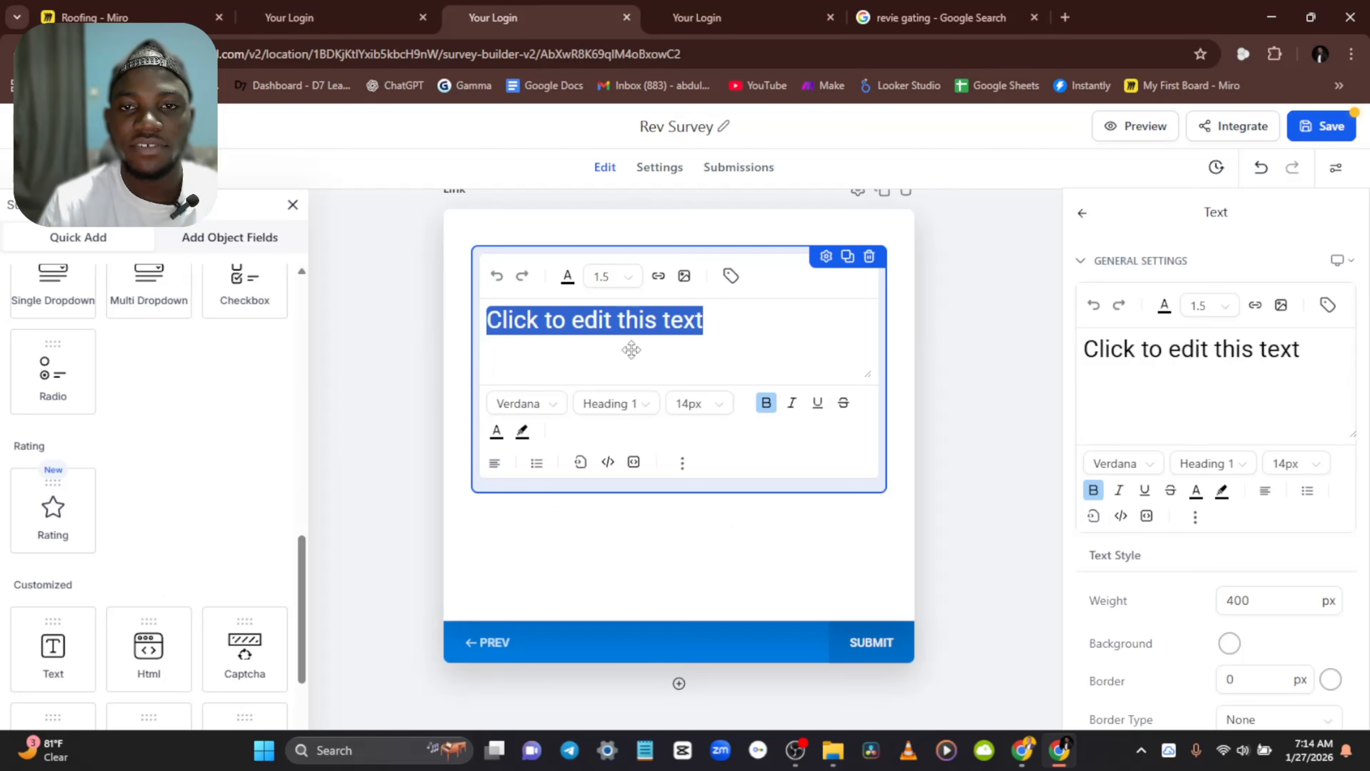
pyautogui.write('Thank You For Your Feedback. Please Leave Us A Review On Google. Would Mean A Lot To Us')
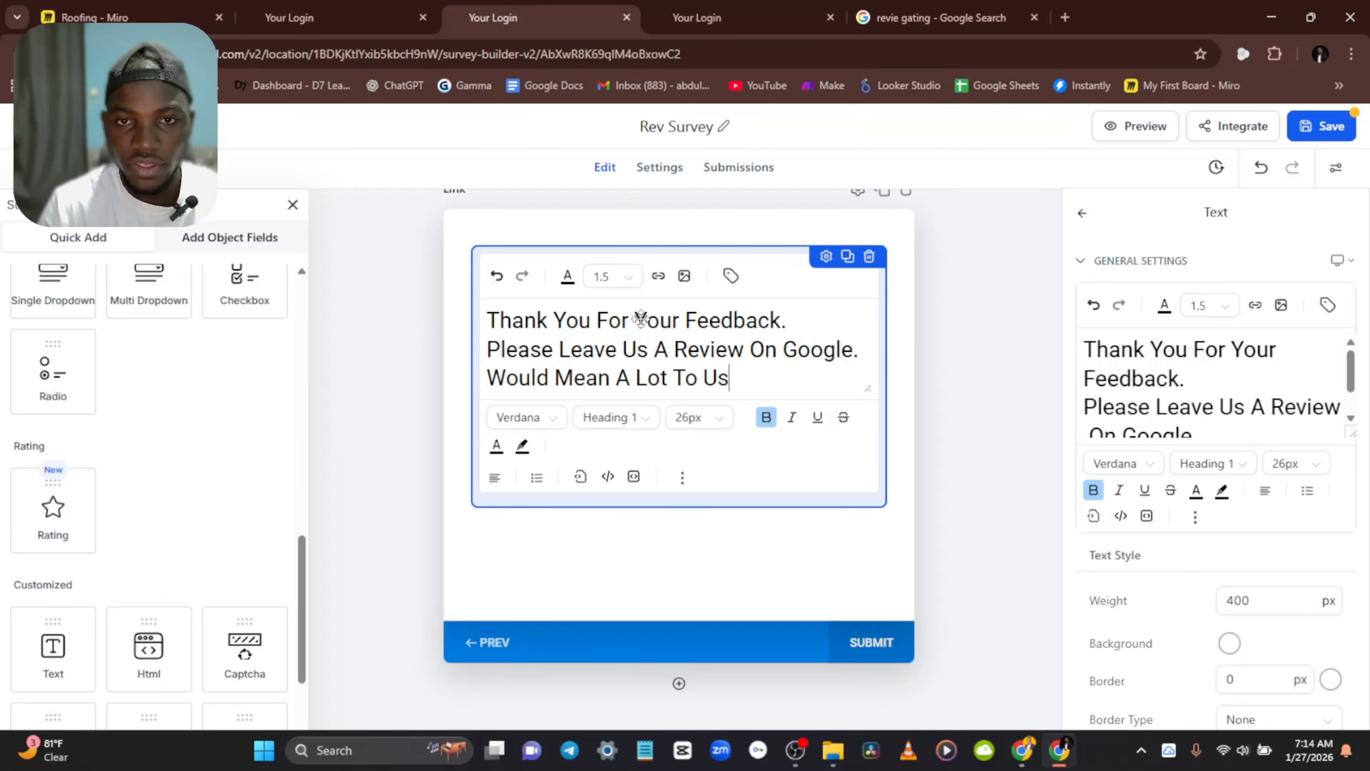
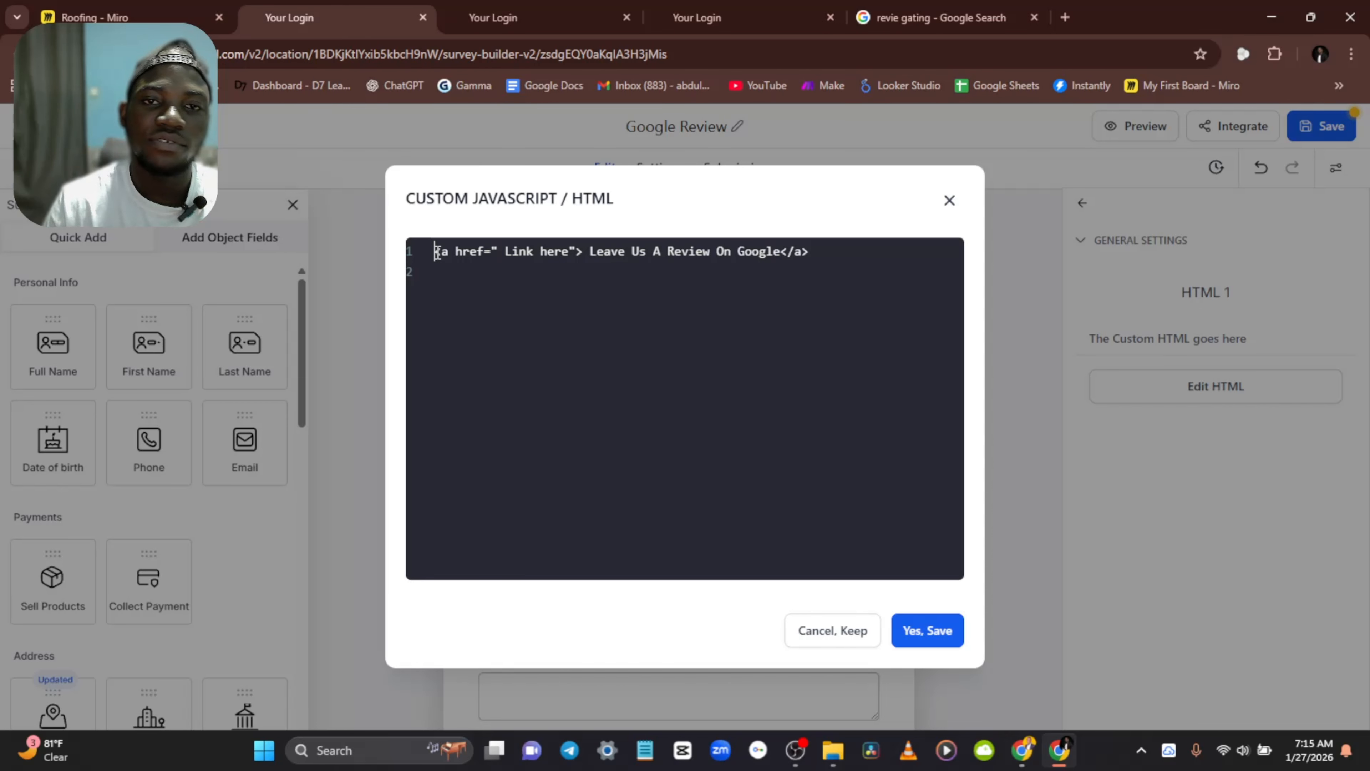
# Step: Copy the "Leave Us A Review On Google" link code from the Google Review survey into Rev Survey's HTML element on the Link slide and save it
pyautogui.moveTo(438, 252); pyautogui.dragTo(851, 258)
pyautogui.hotkey('ctrl', 'c')
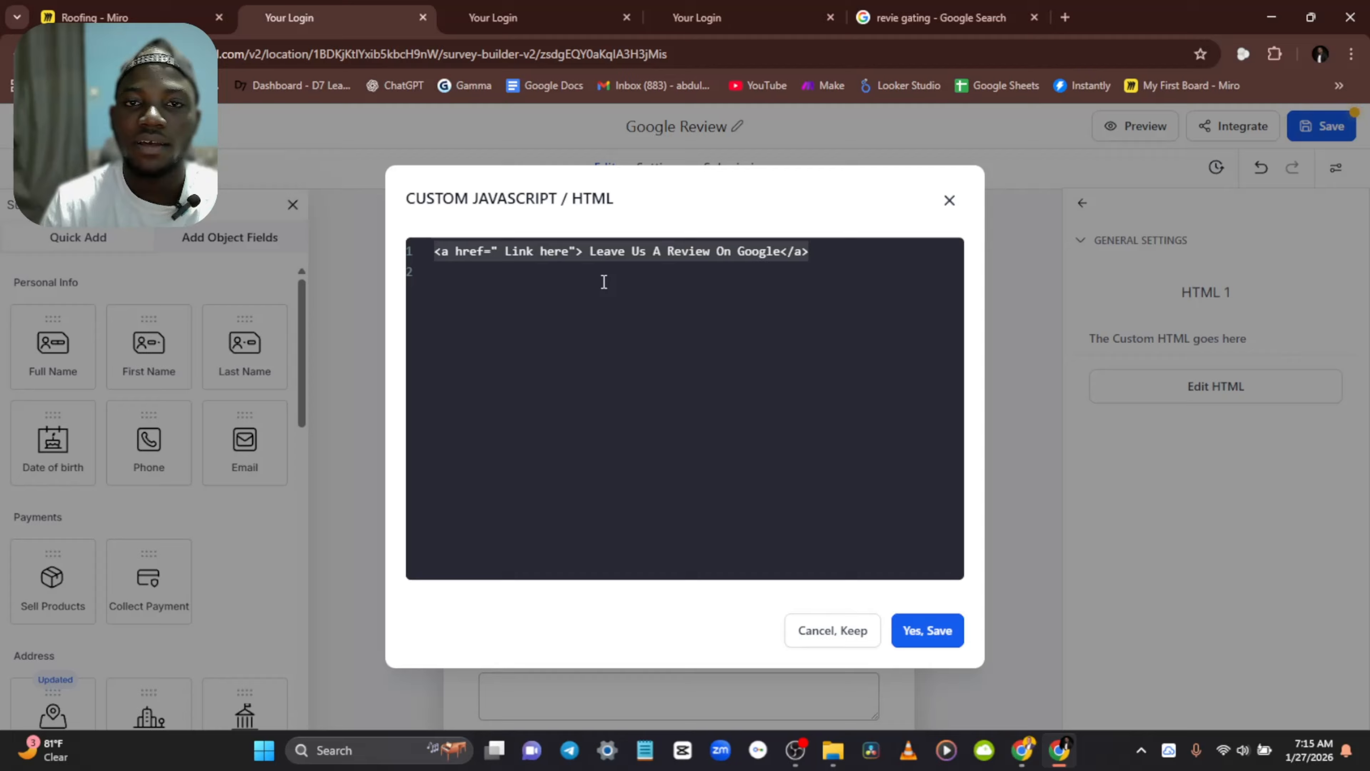
pyautogui.click(467, 8)
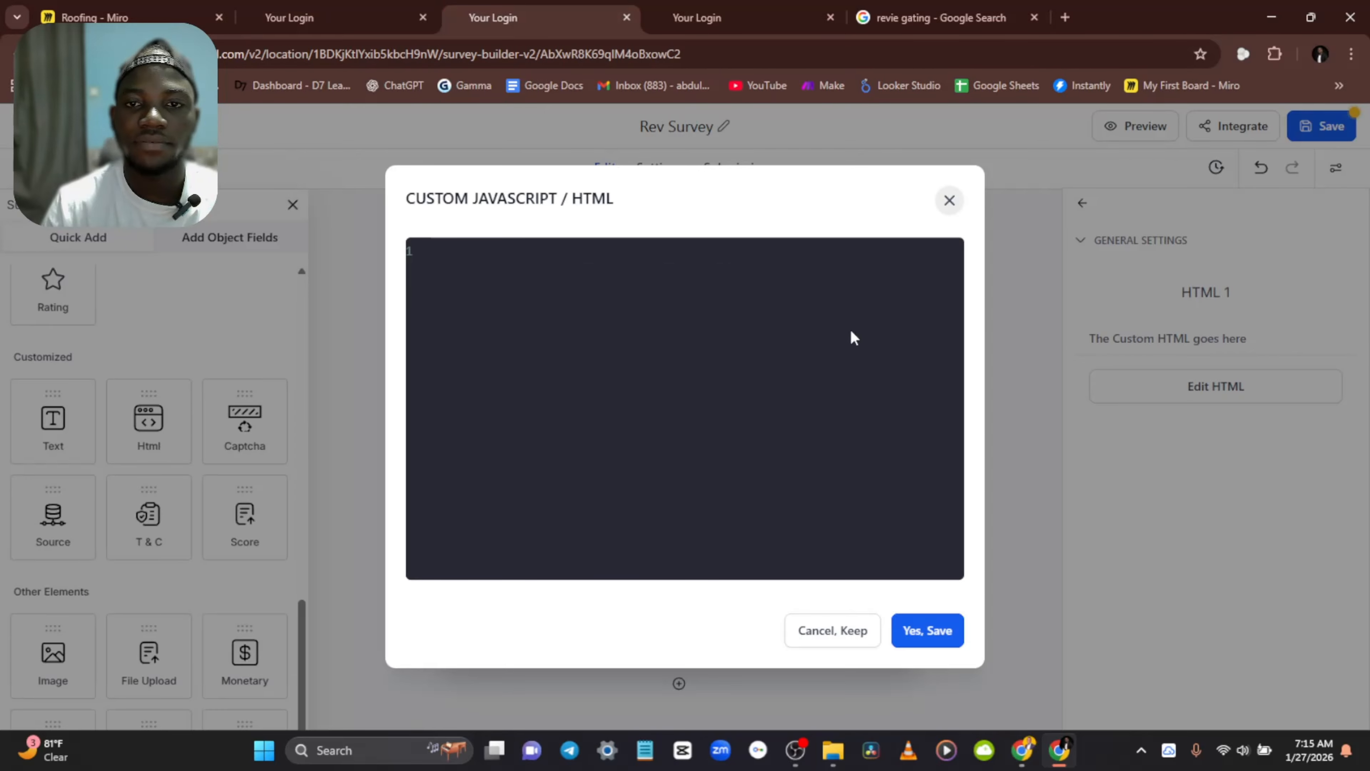
pyautogui.click(531, 255)
pyautogui.hotkey('ctrl', 'v')
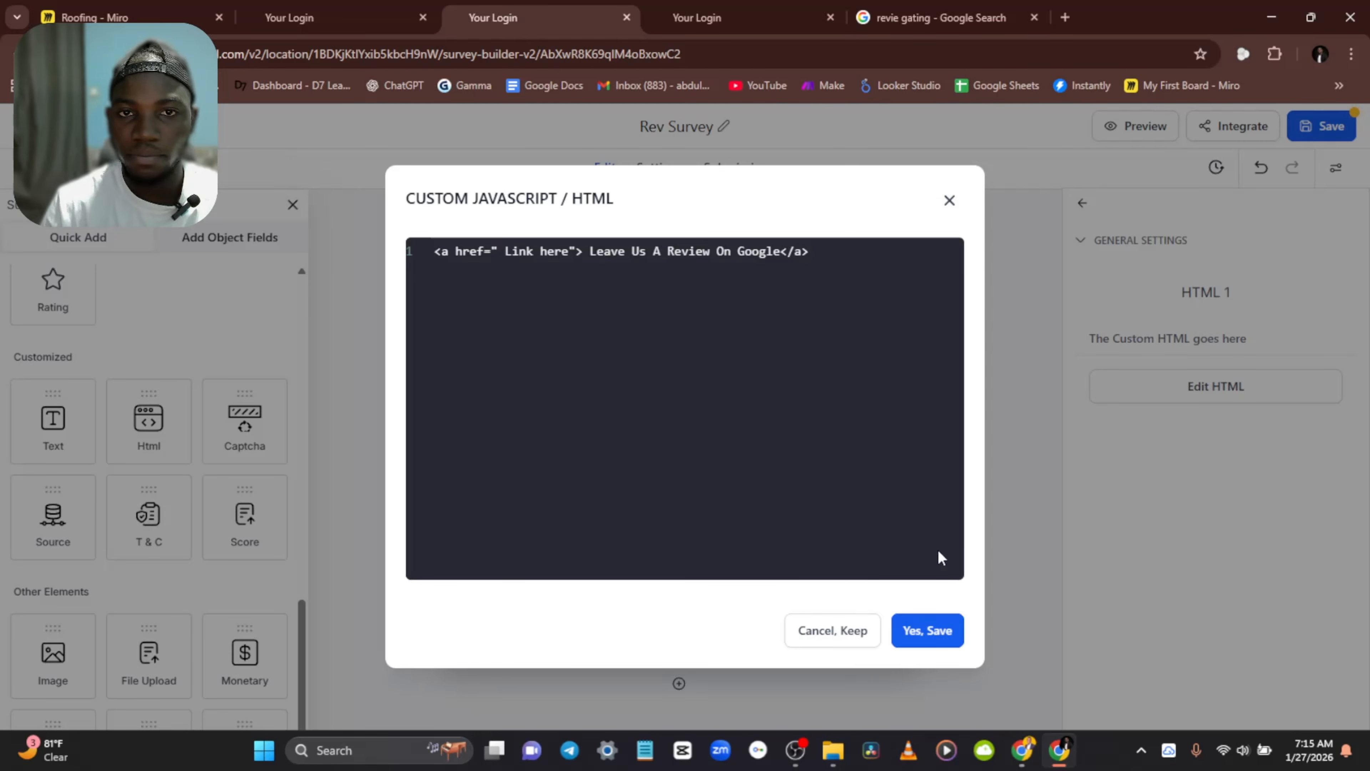
pyautogui.doubleClick(513, 251)
pyautogui.click(927, 631)
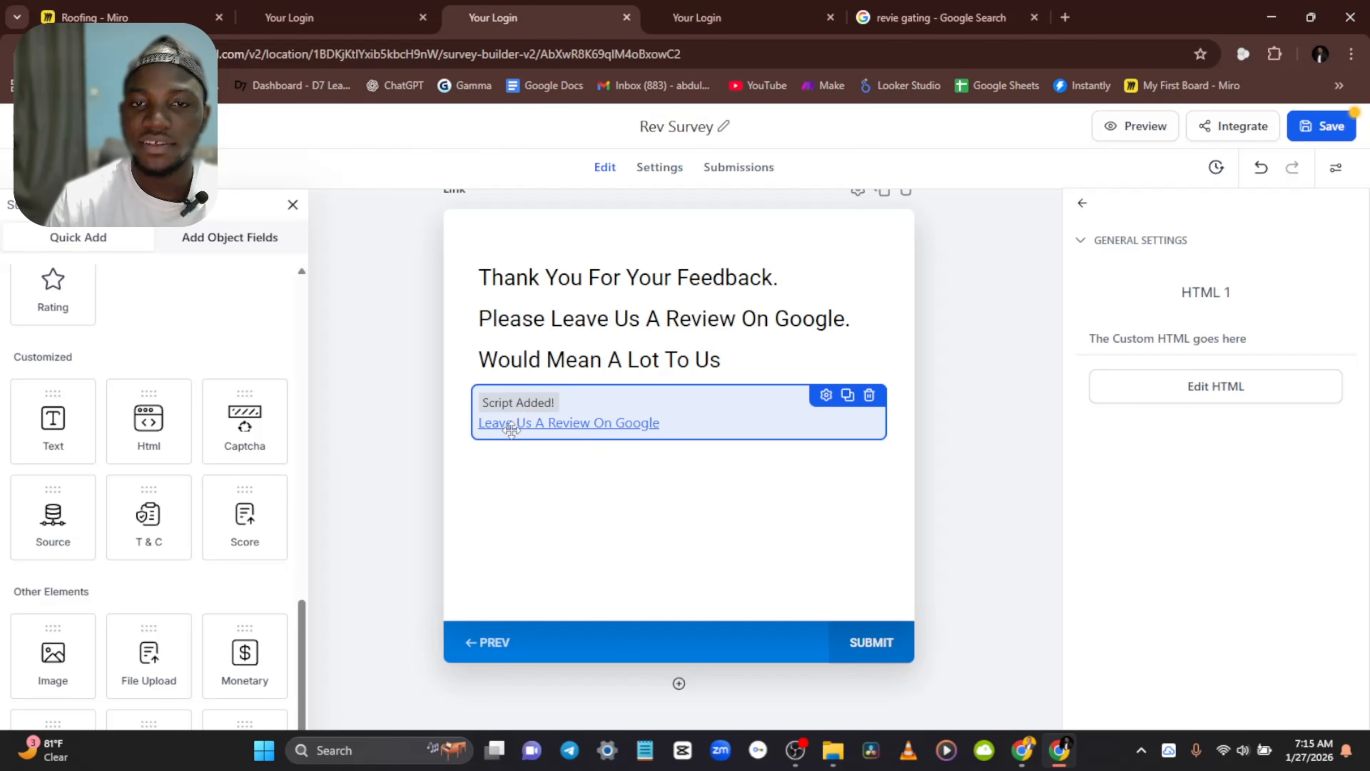
pyautogui.scroll(2, 801, 536)
pyautogui.scroll(-2, 712, 425)
pyautogui.scroll(-3, 679, 379)
pyautogui.scroll(6, 688, 372)
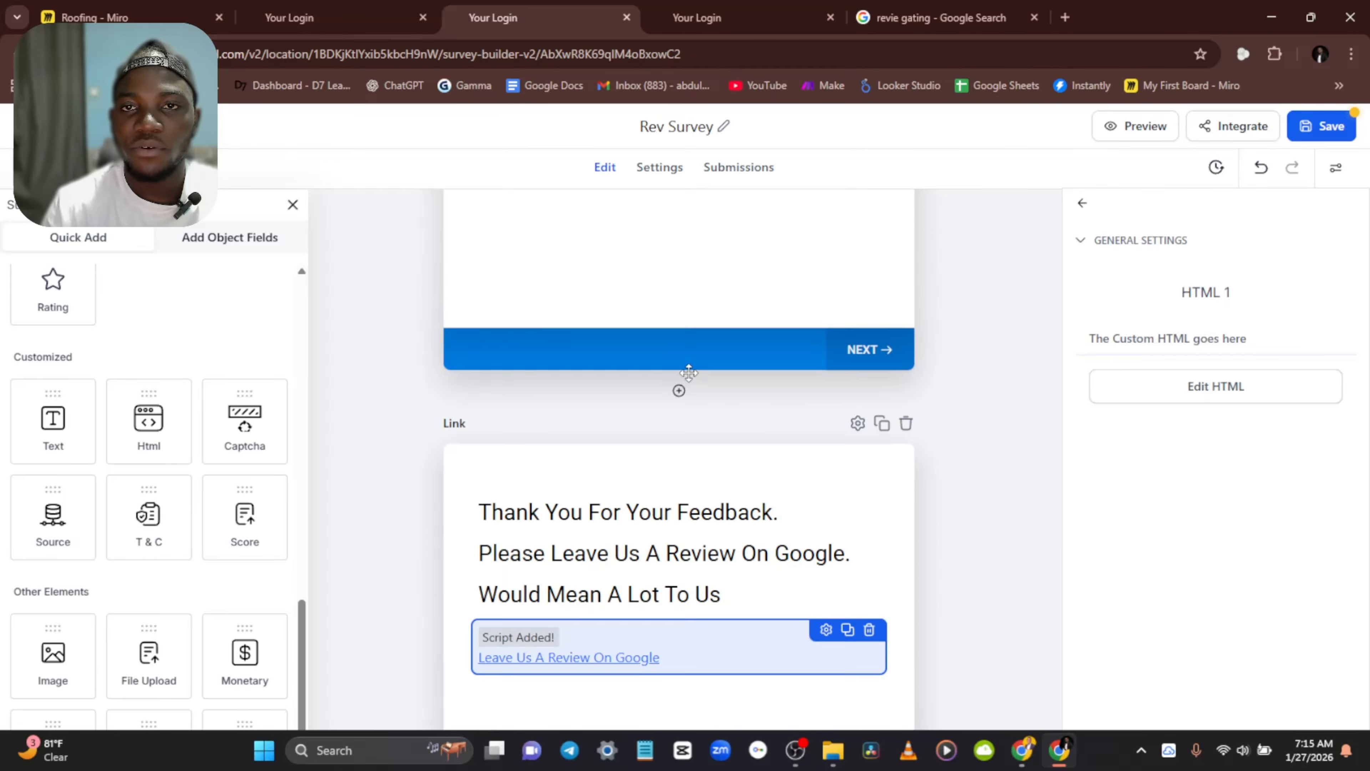
pyautogui.scroll(-3, 679, 389)
pyautogui.scroll(-2, 637, 377)
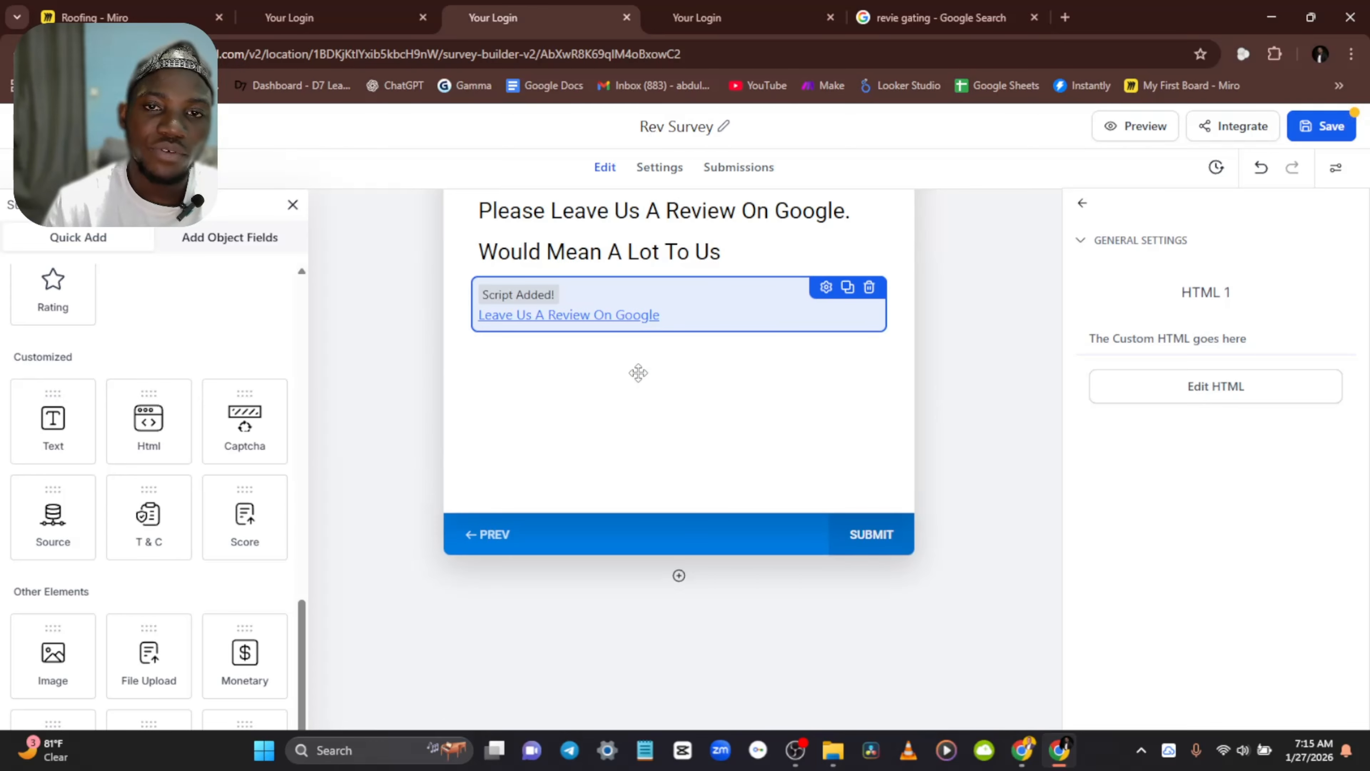
pyautogui.scroll(8, 637, 375)
pyautogui.scroll(-7, 637, 383)
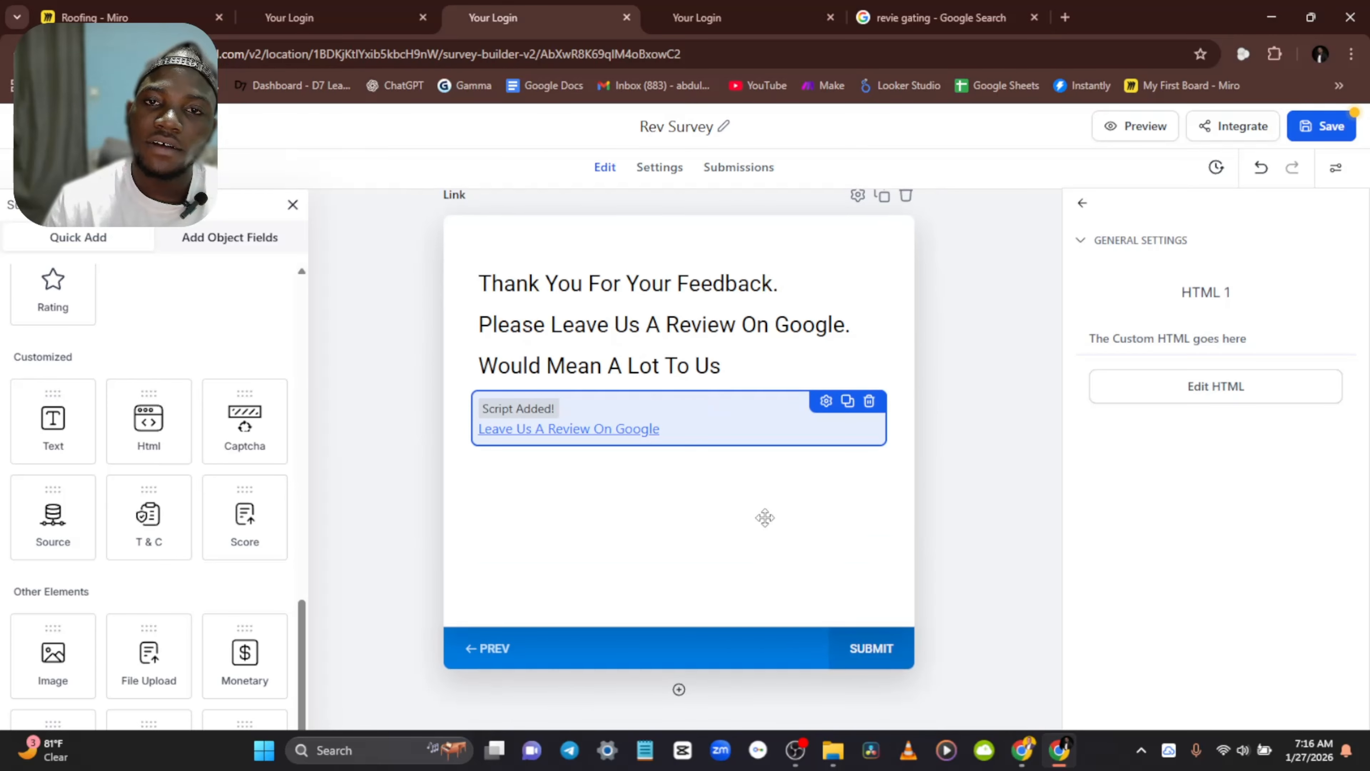
# Step: Add a third slide after the Link slide and name it Remedy Page
pyautogui.click(765, 518)
pyautogui.scroll(-2, 648, 527)
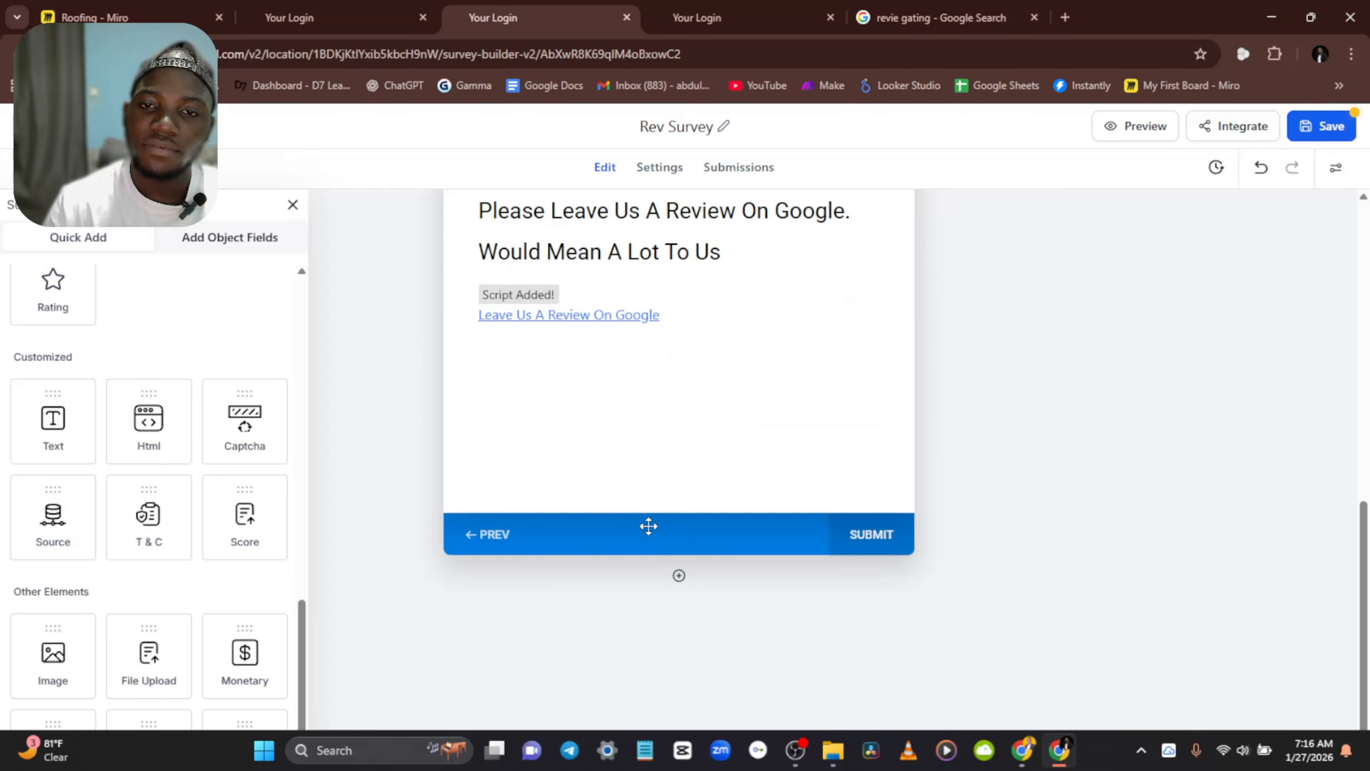
pyautogui.click(679, 575)
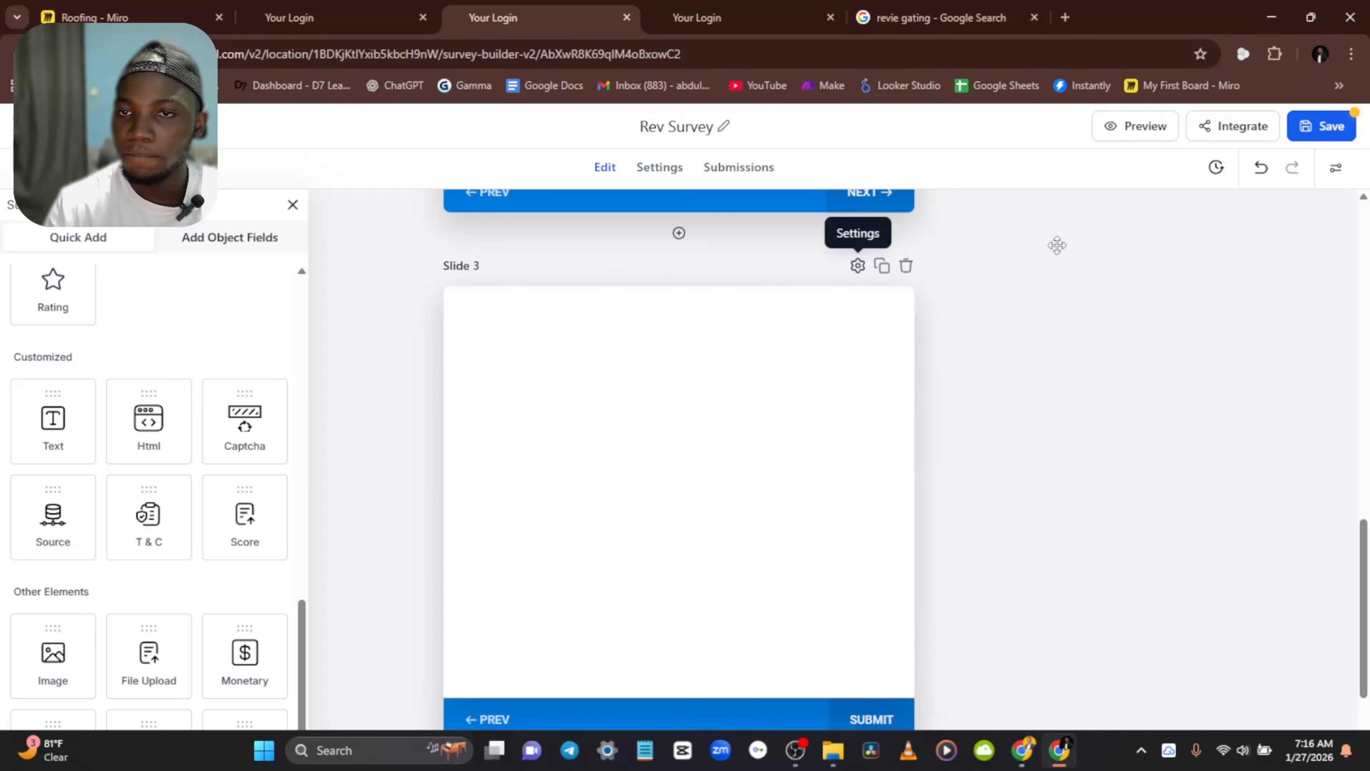
pyautogui.tripleClick(1140, 345)
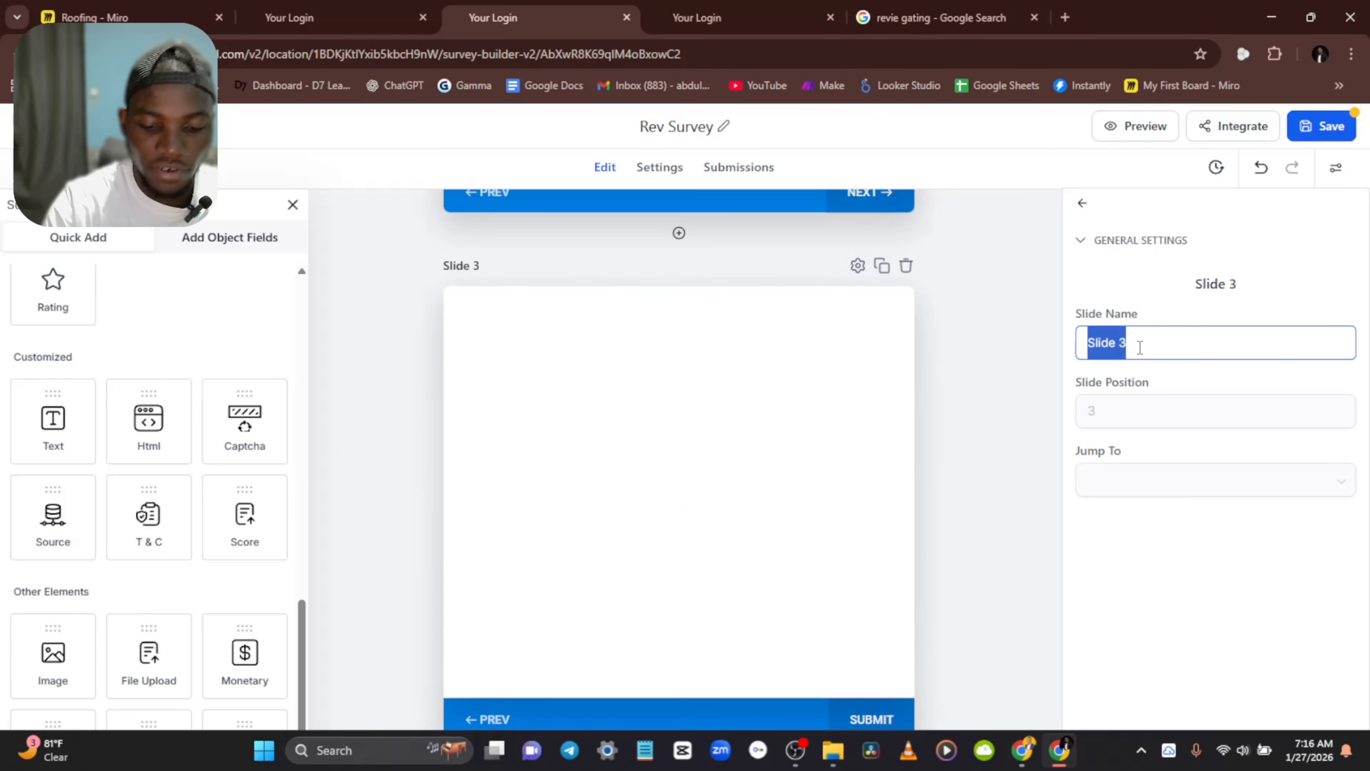
pyautogui.write('Remedy')
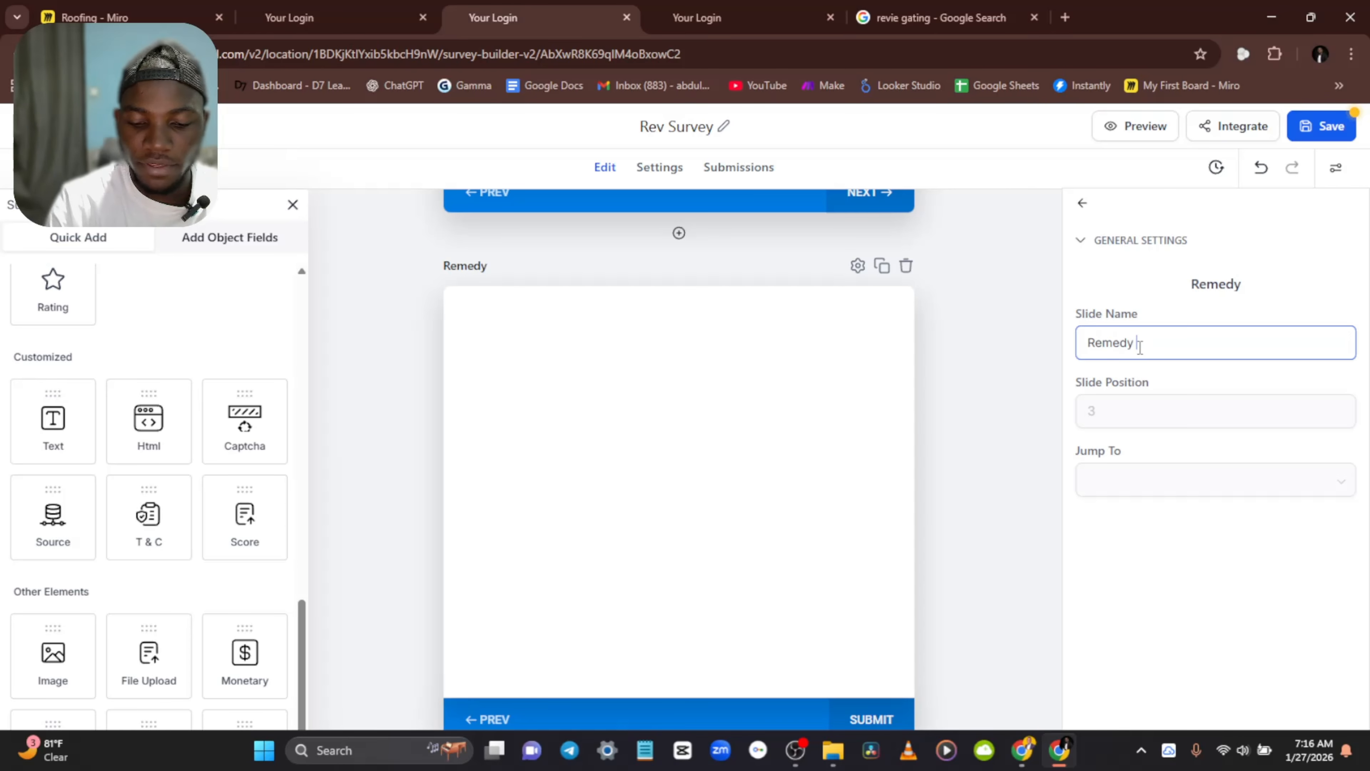
pyautogui.write(' Page')
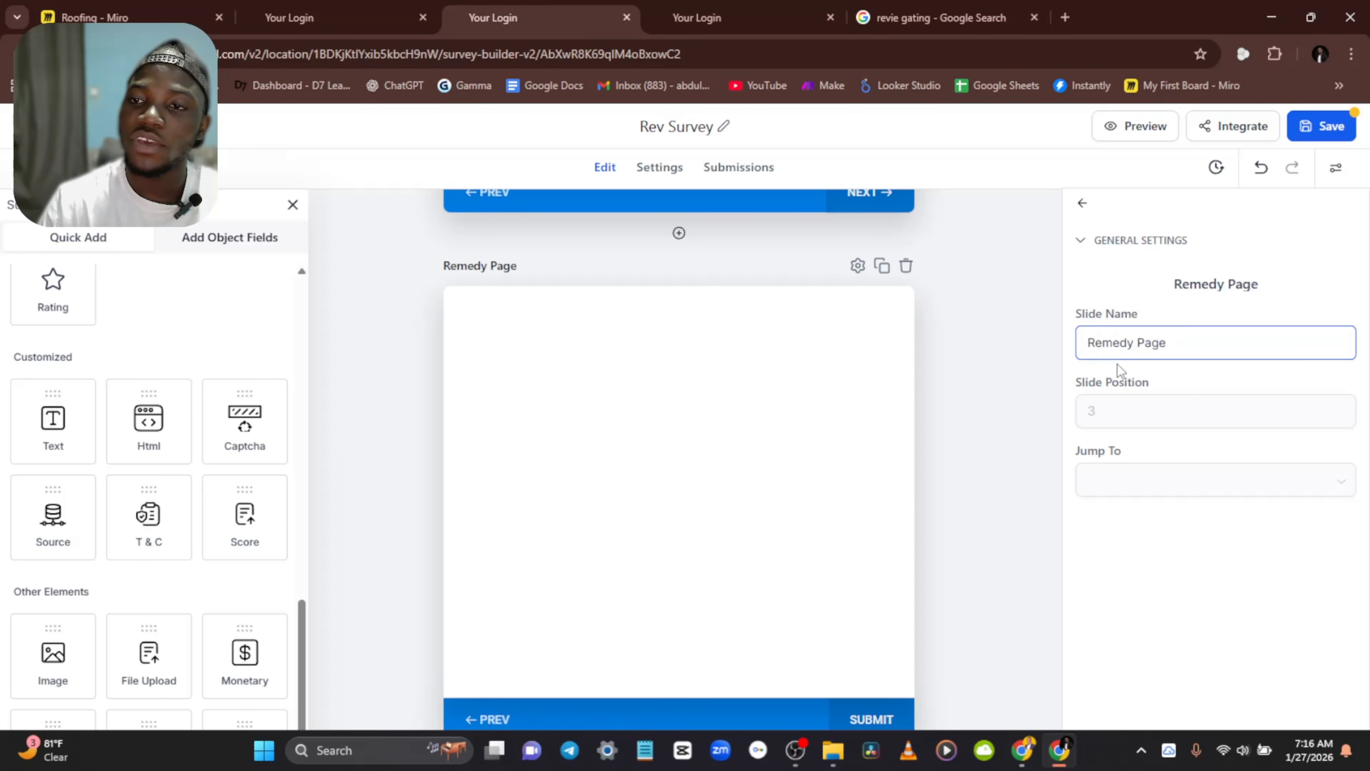
pyautogui.click(648, 354)
pyautogui.scroll(3, 634, 318)
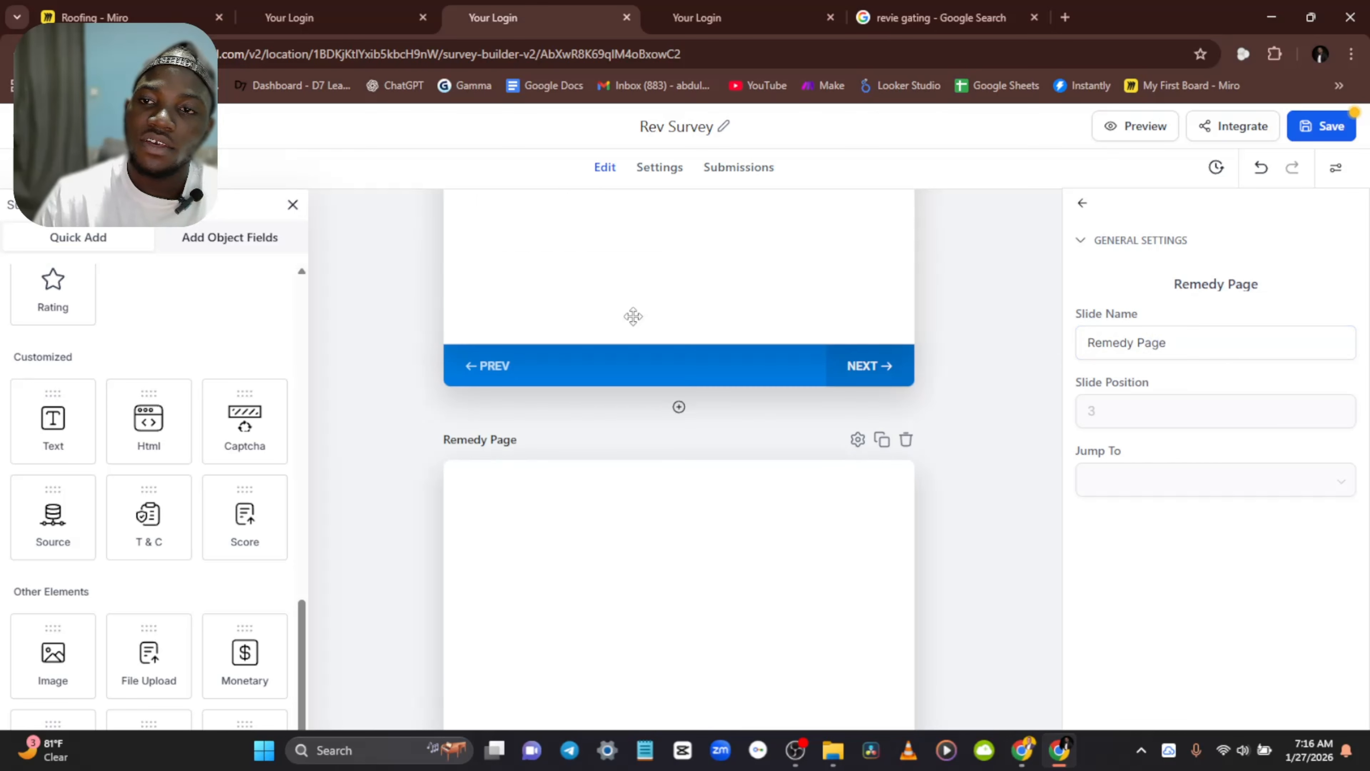
pyautogui.scroll(-3, 606, 351)
# Step: In the Google Review survey, change the Remedy slide's question to "What can we do to improve your experience next time :(" and select its text
pyautogui.click(345, 11)
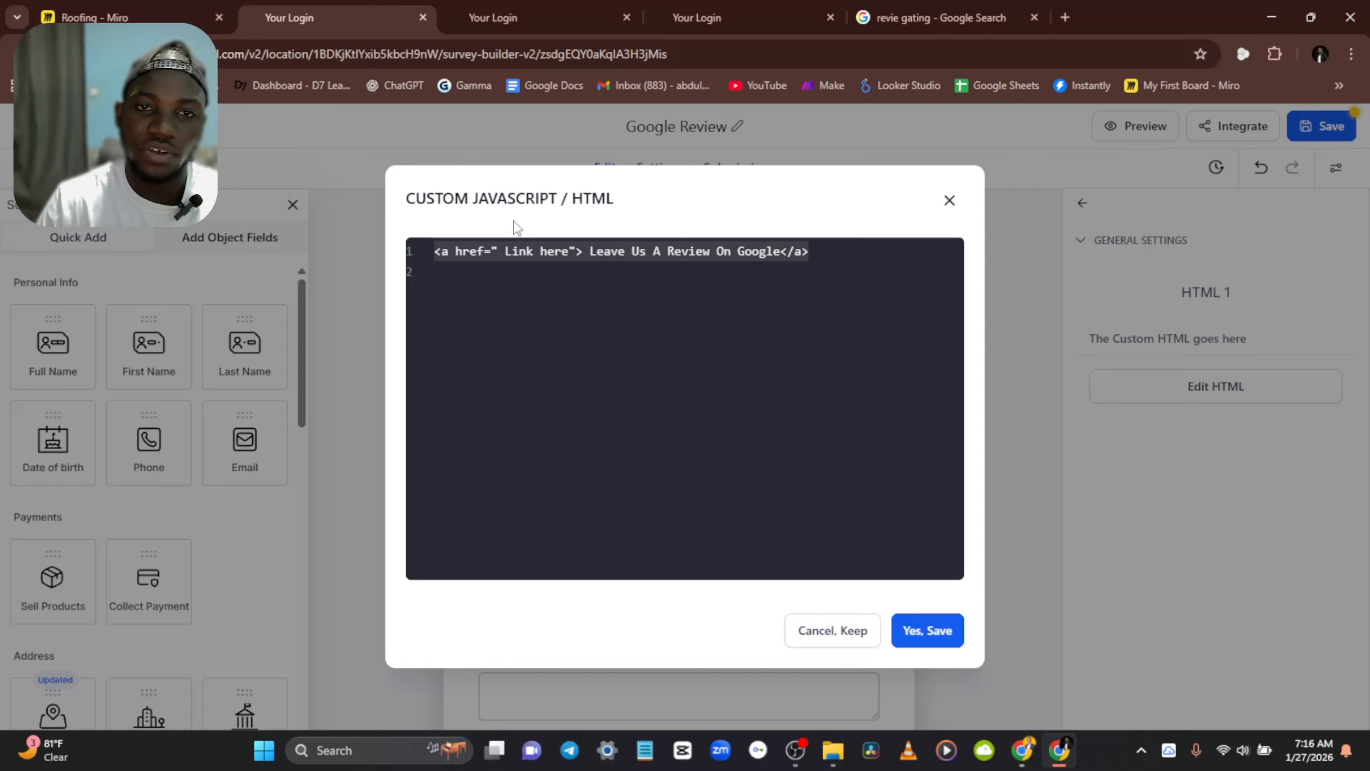
pyautogui.click(945, 198)
pyautogui.scroll(-5, 702, 399)
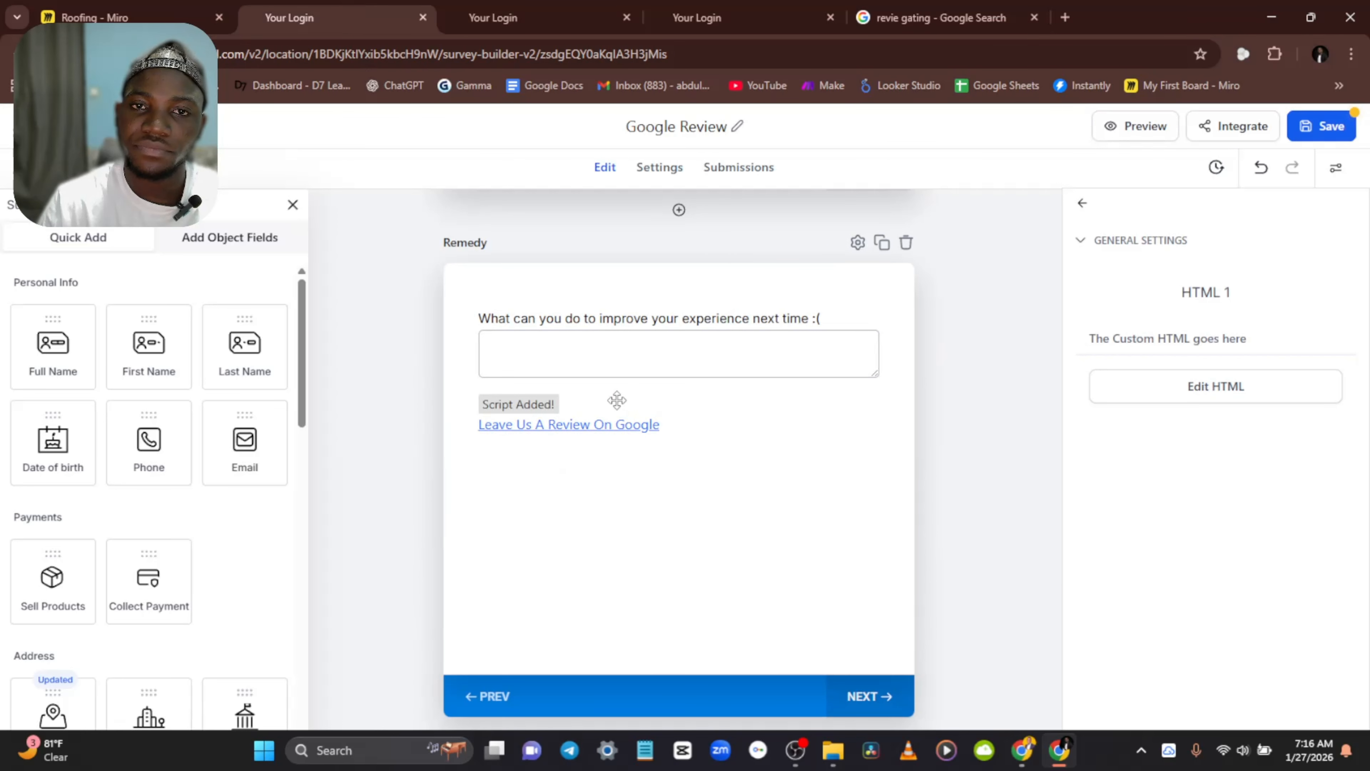
pyautogui.click(570, 322)
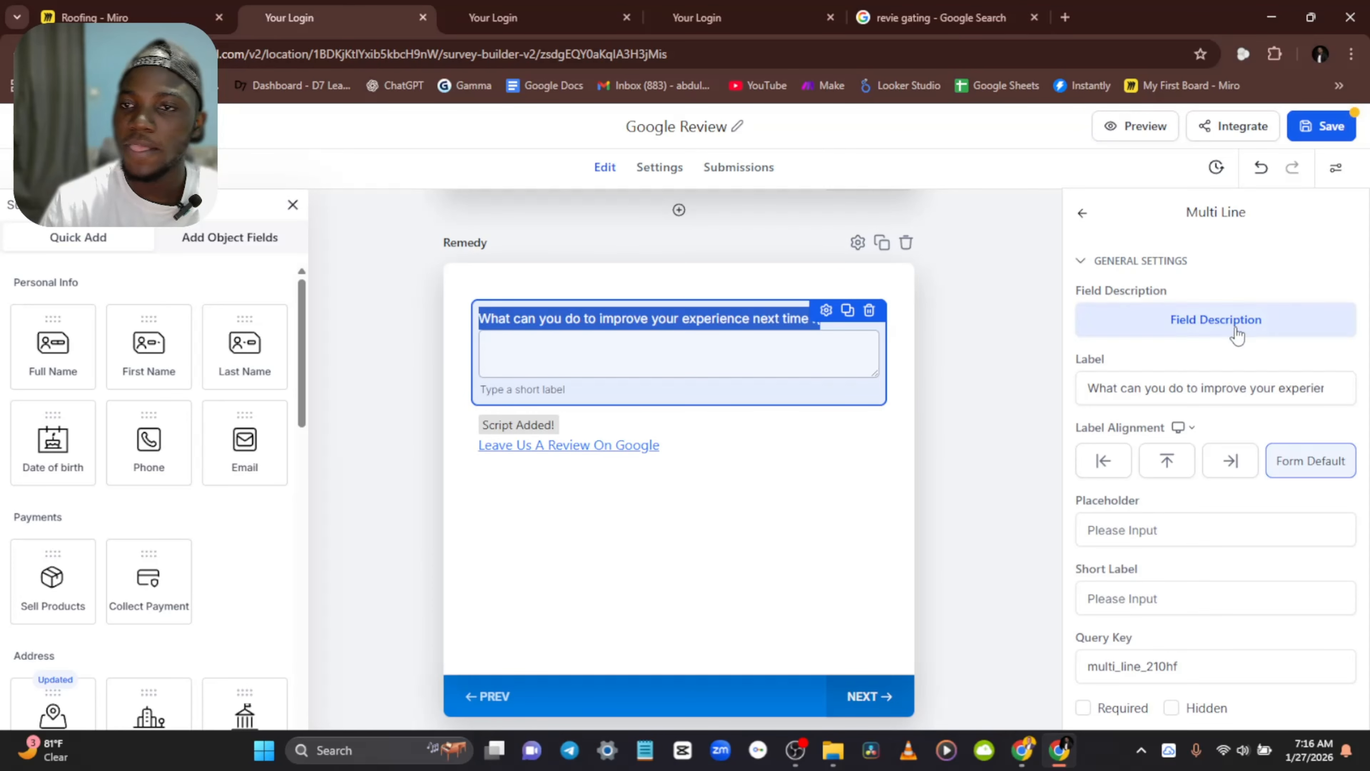
pyautogui.click(1174, 394)
pyautogui.doubleClick(1154, 389)
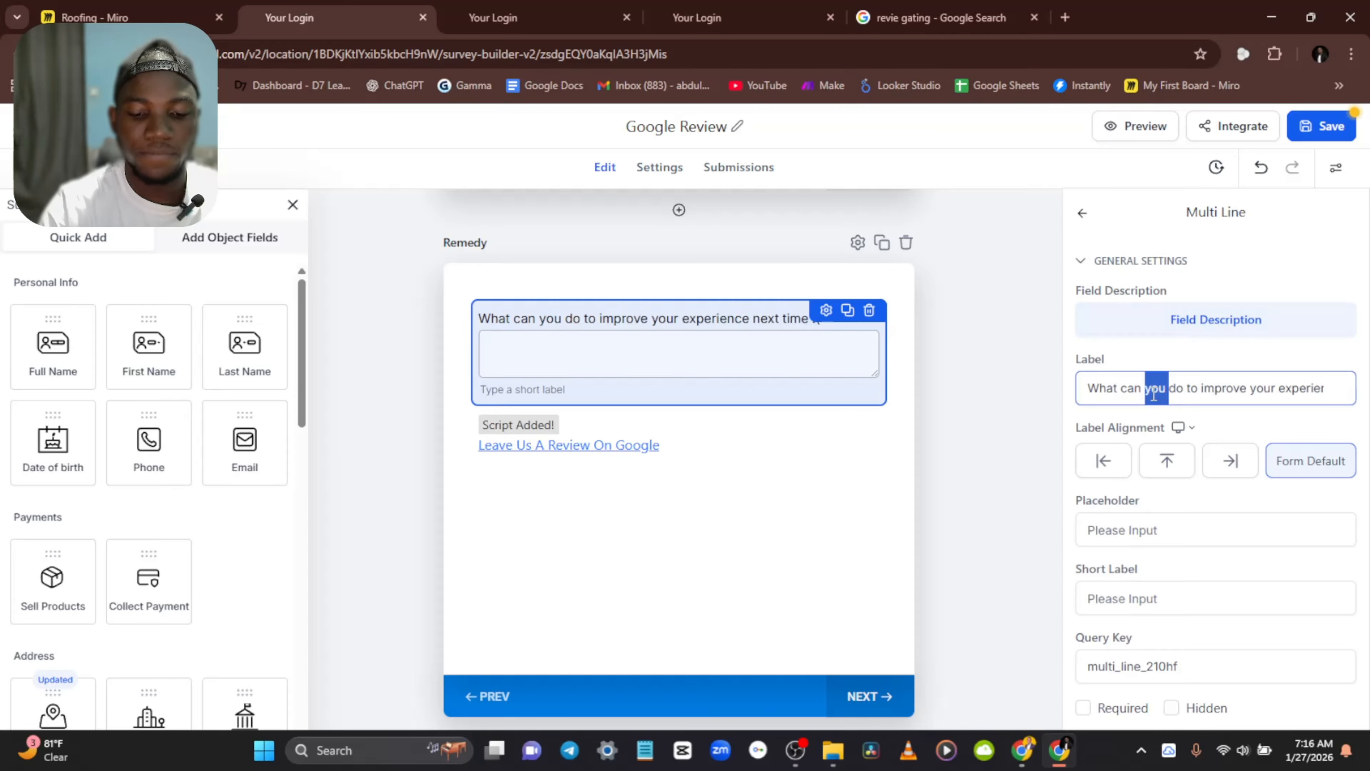
pyautogui.write('we')
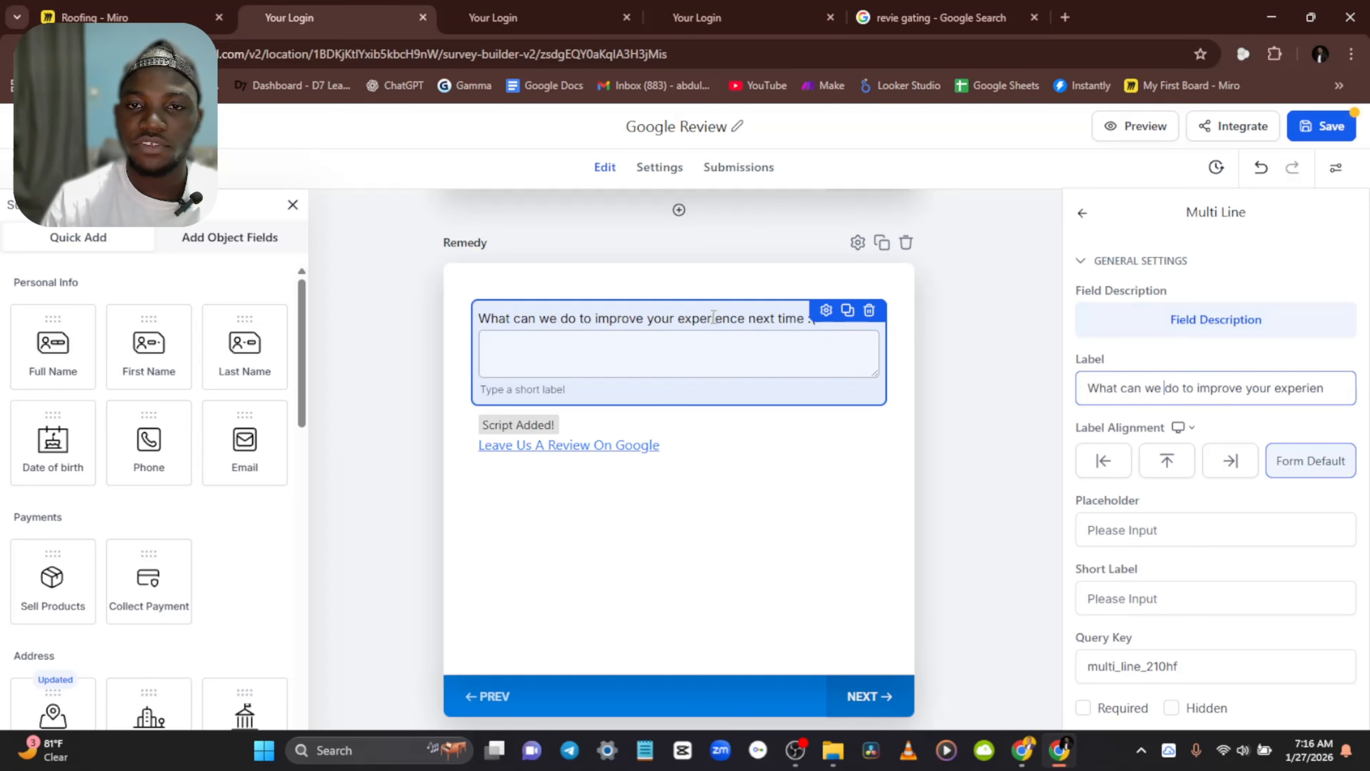
pyautogui.tripleClick(714, 317)
# Step: In Rev Survey, add a Multi Line field to the Remedy Page slide labelled "What can we do to improve your experience next time :("
pyautogui.click(580, 12)
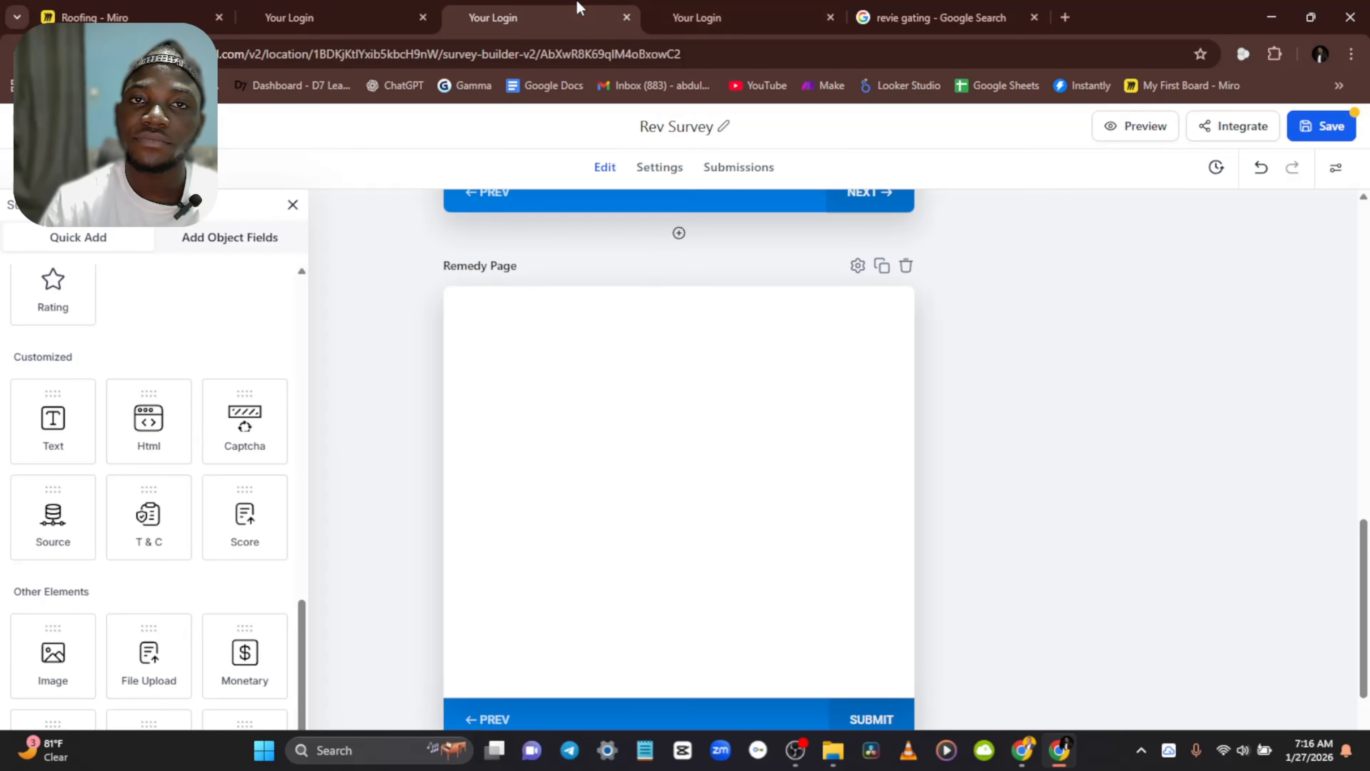
pyautogui.scroll(-2, 121, 479)
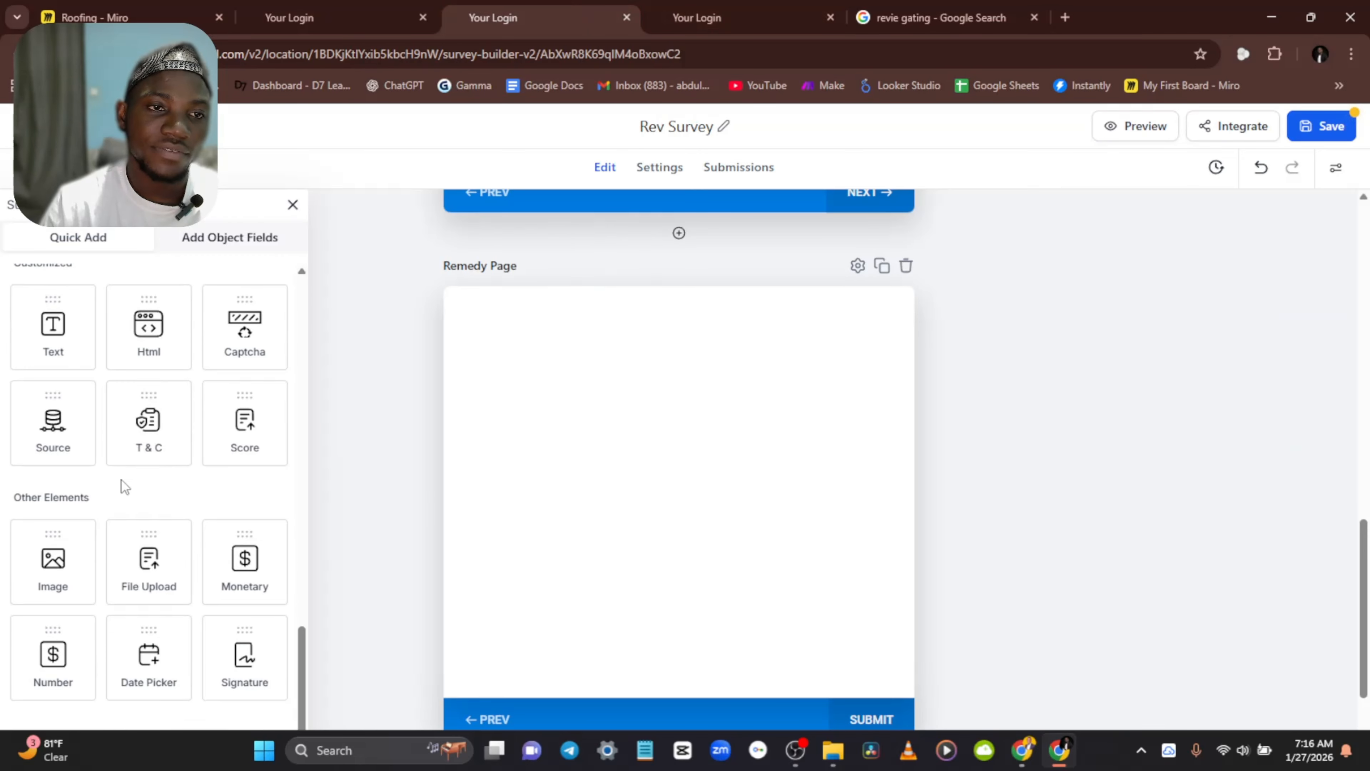
pyautogui.scroll(4, 64, 337)
pyautogui.scroll(5, 65, 338)
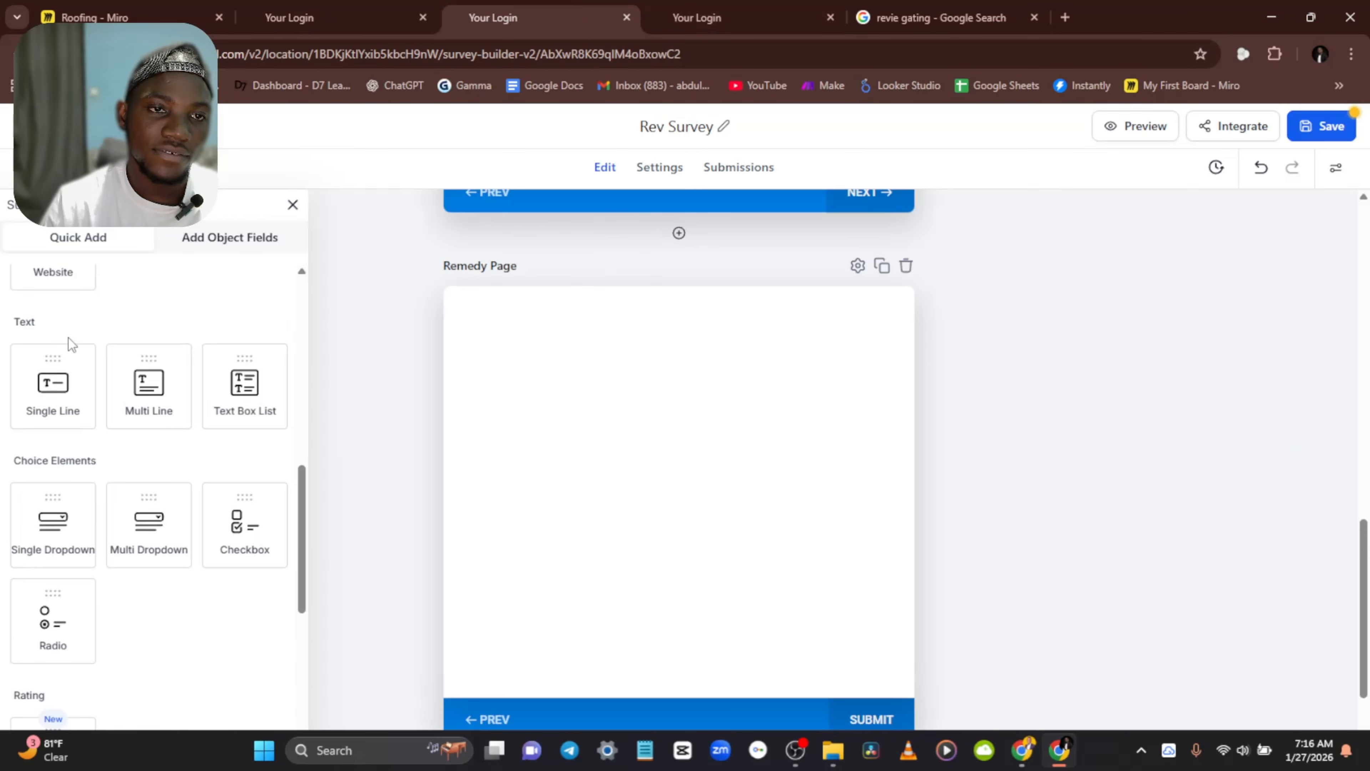
pyautogui.moveTo(151, 393); pyautogui.dragTo(603, 408)
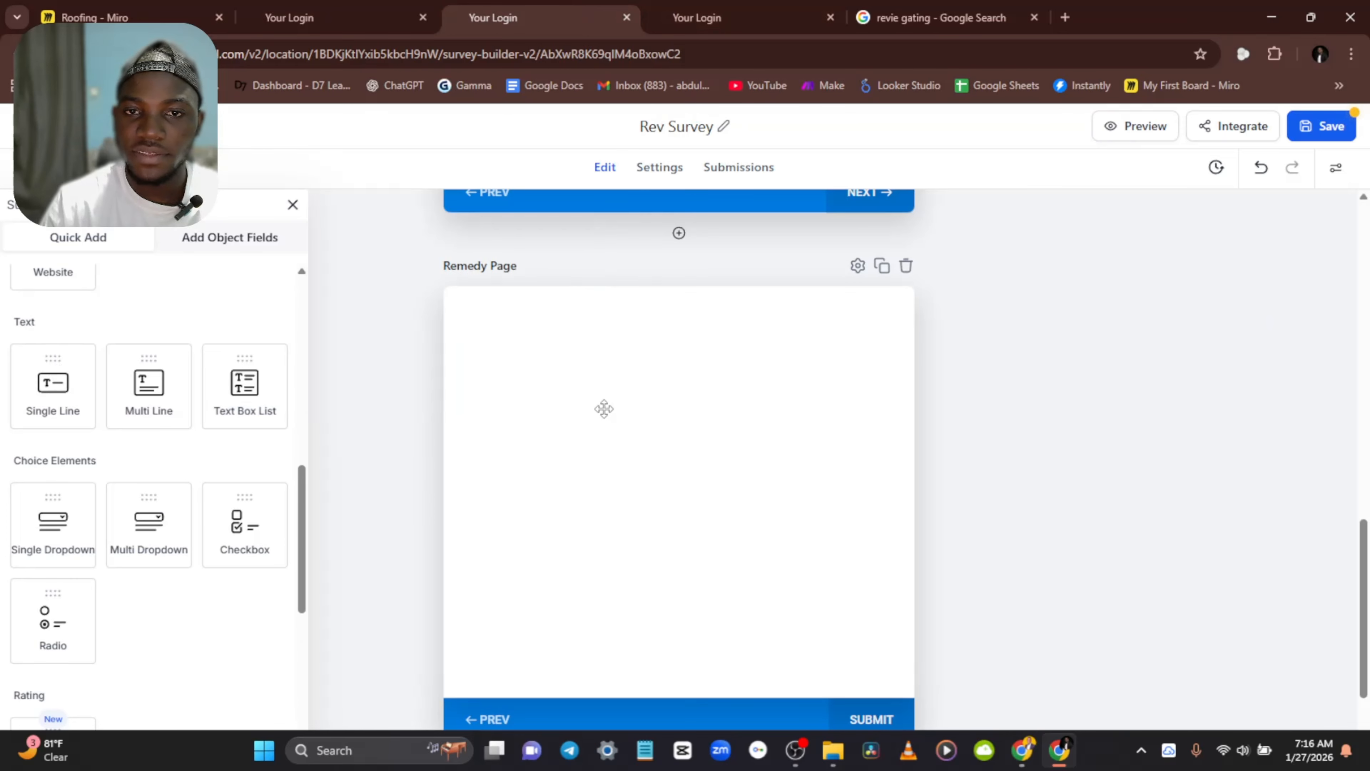
pyautogui.moveTo(541, 373); pyautogui.dragTo(555, 401)
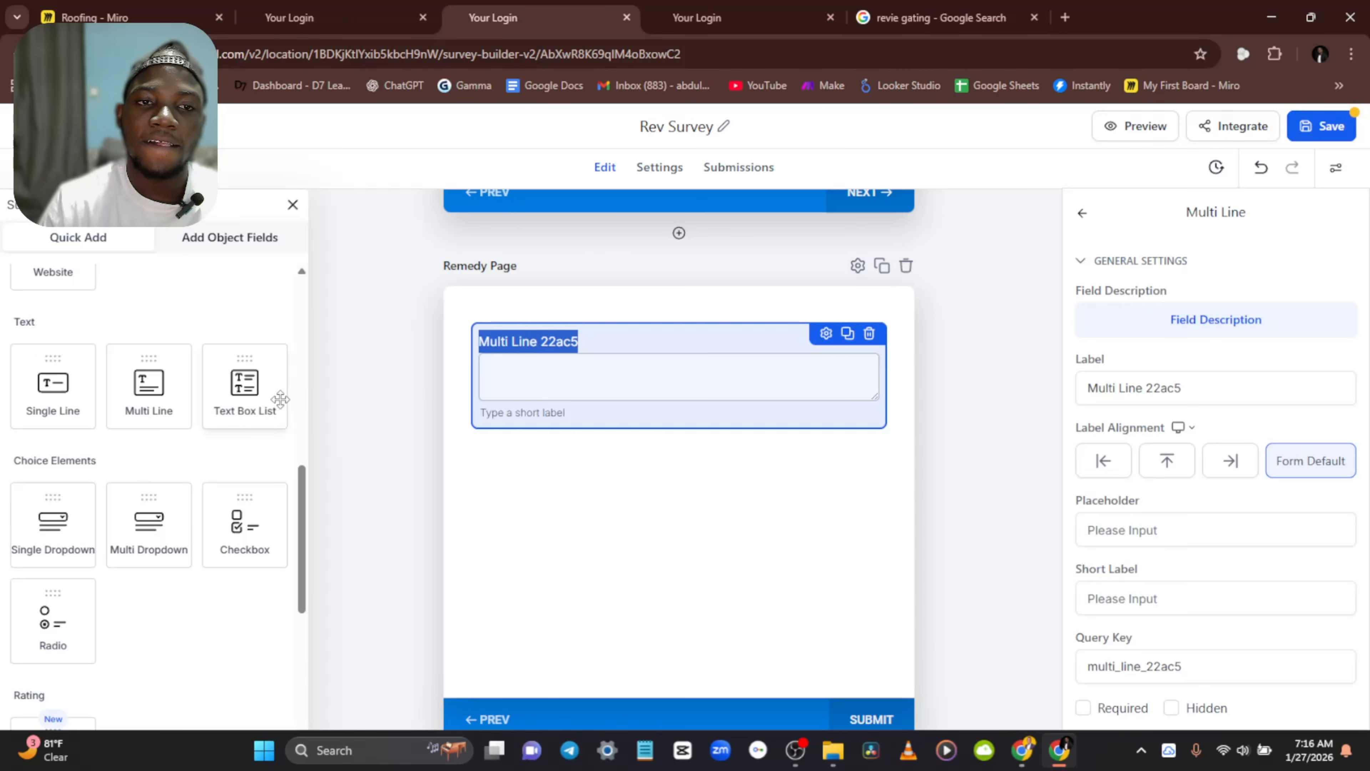
pyautogui.write('What can we do to improve your experience next time ?')
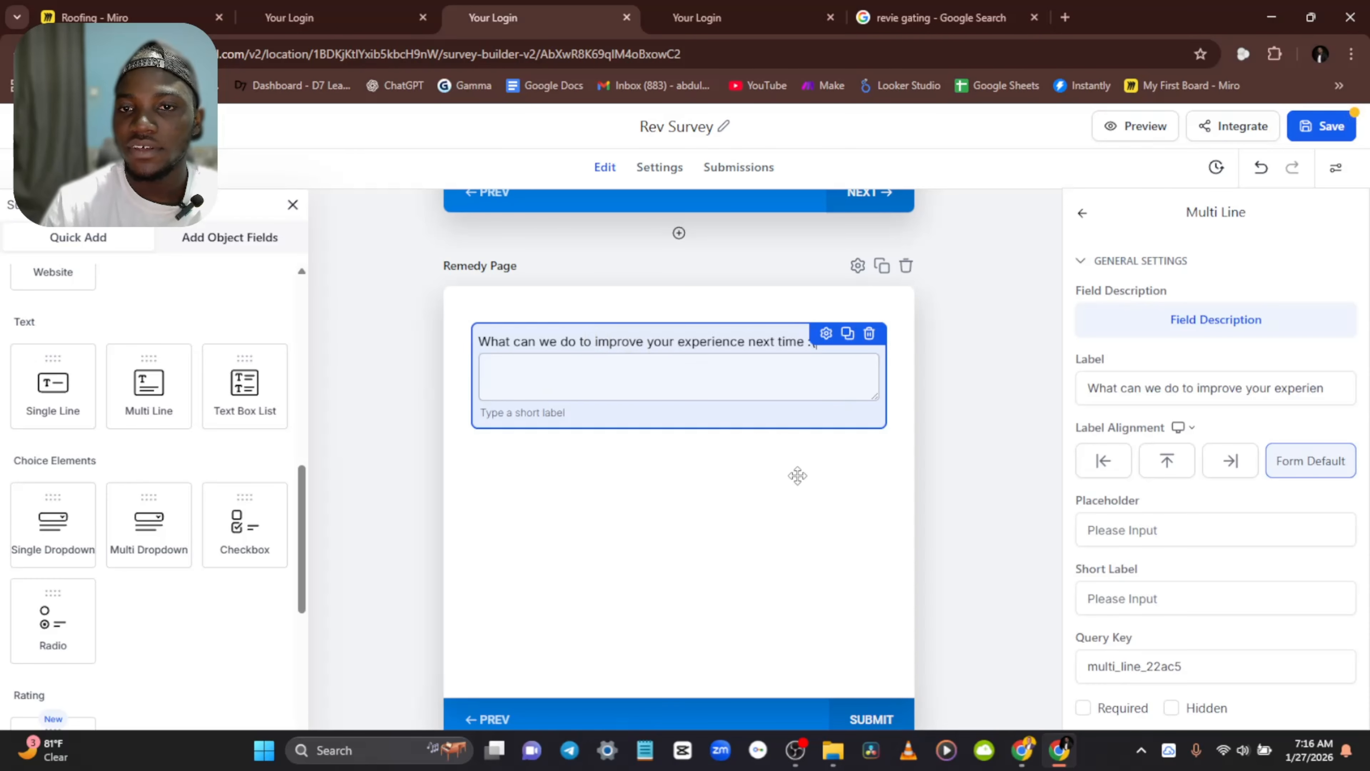
pyautogui.click(887, 477)
# Step: Duplicate the Link slide's "Leave Us A Review On Google" HTML element and place the copy below the question on the Remedy Page slide
pyautogui.scroll(4, 651, 471)
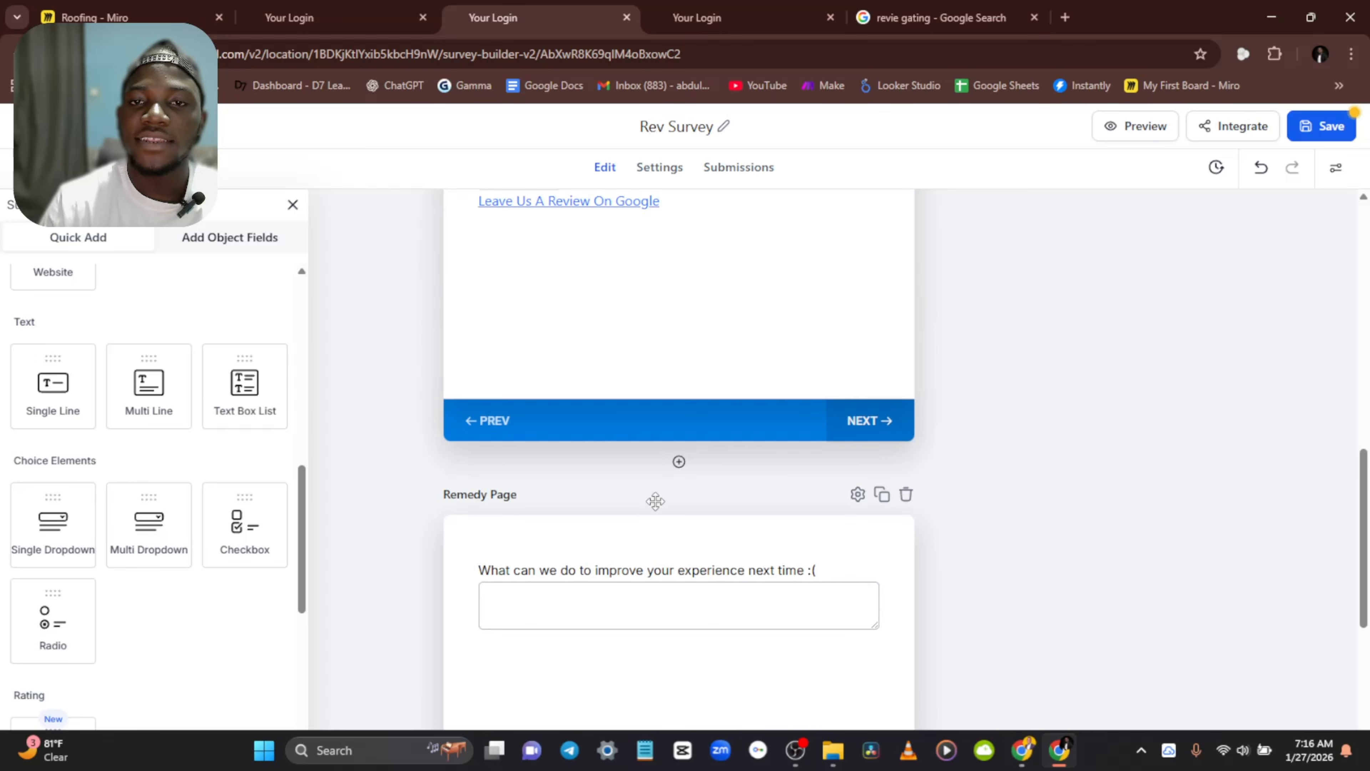
pyautogui.scroll(-4, 656, 502)
pyautogui.scroll(2, 649, 416)
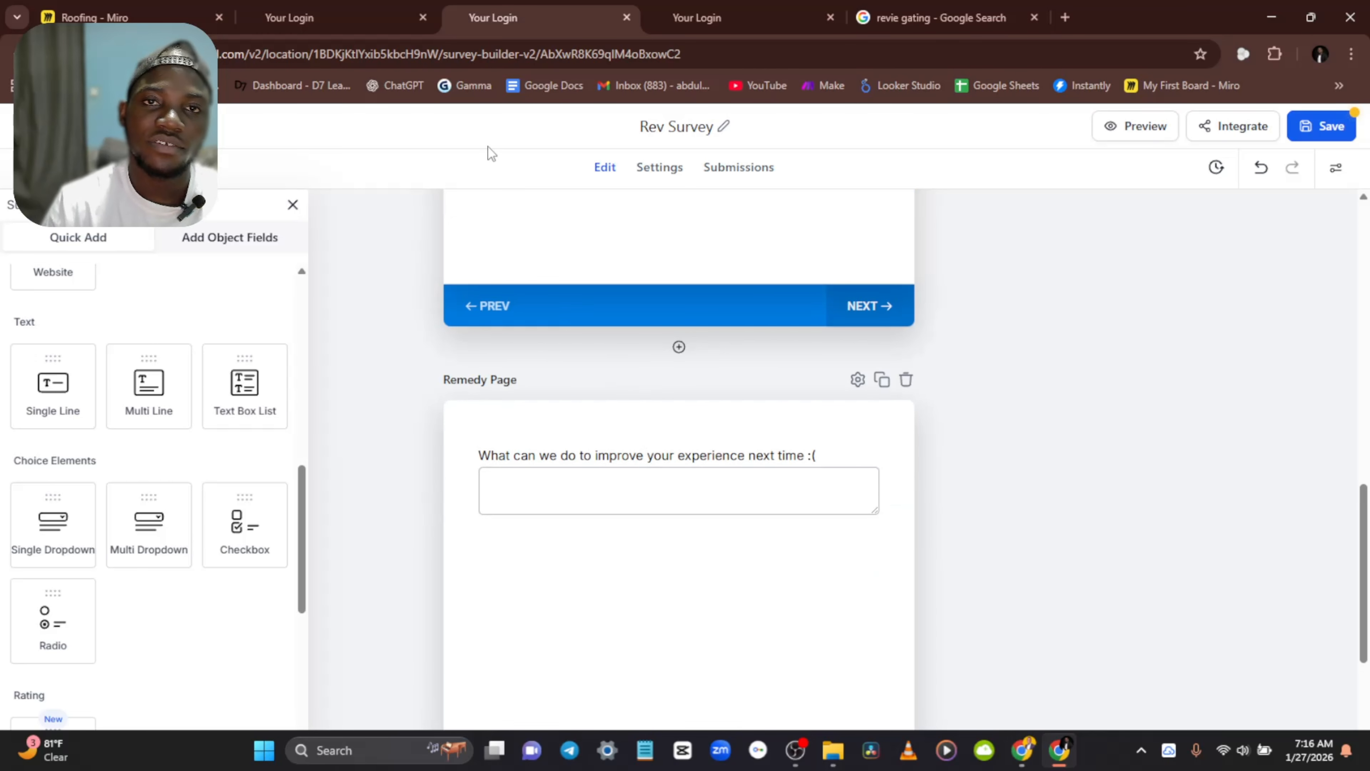
pyautogui.scroll(6, 681, 399)
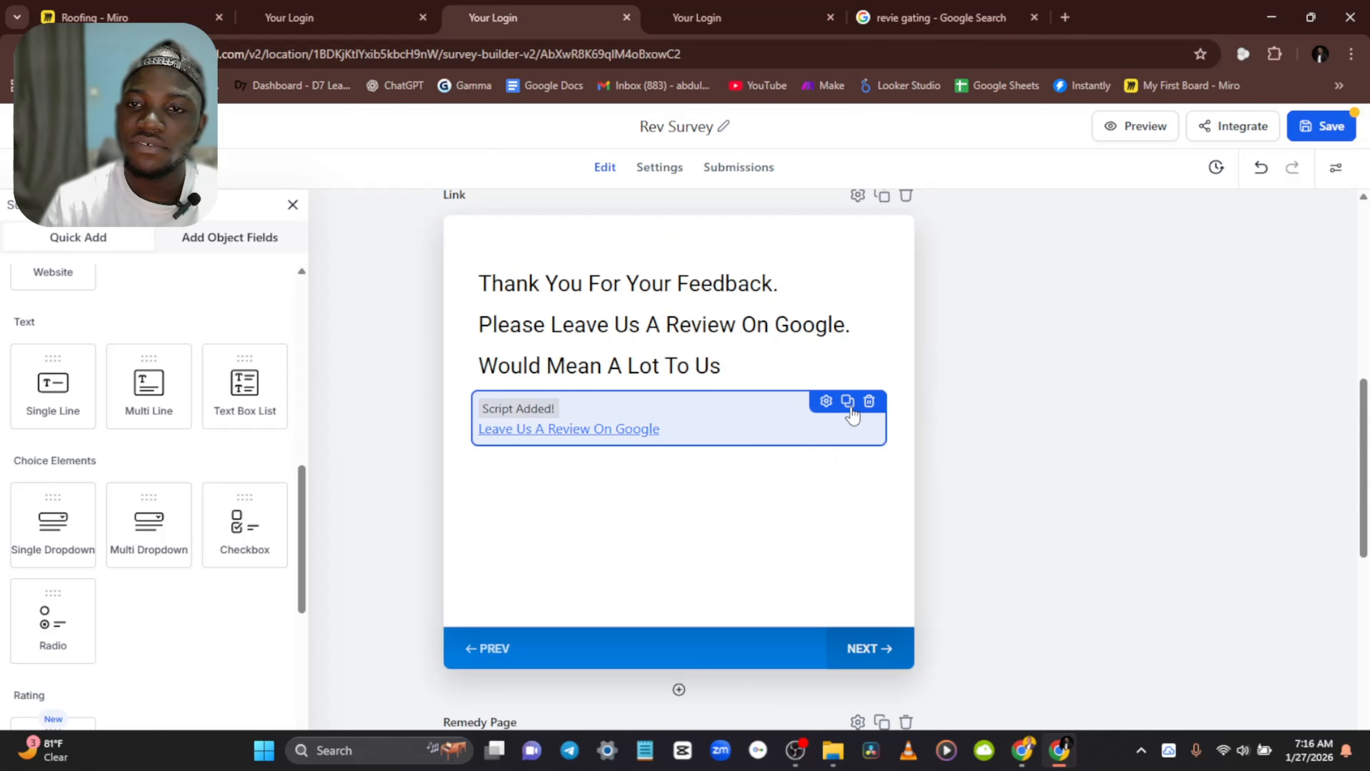
pyautogui.click(849, 403)
pyautogui.scroll(-2, 750, 550)
pyautogui.moveTo(765, 368); pyautogui.dragTo(728, 684)
pyautogui.scroll(-6, 709, 468)
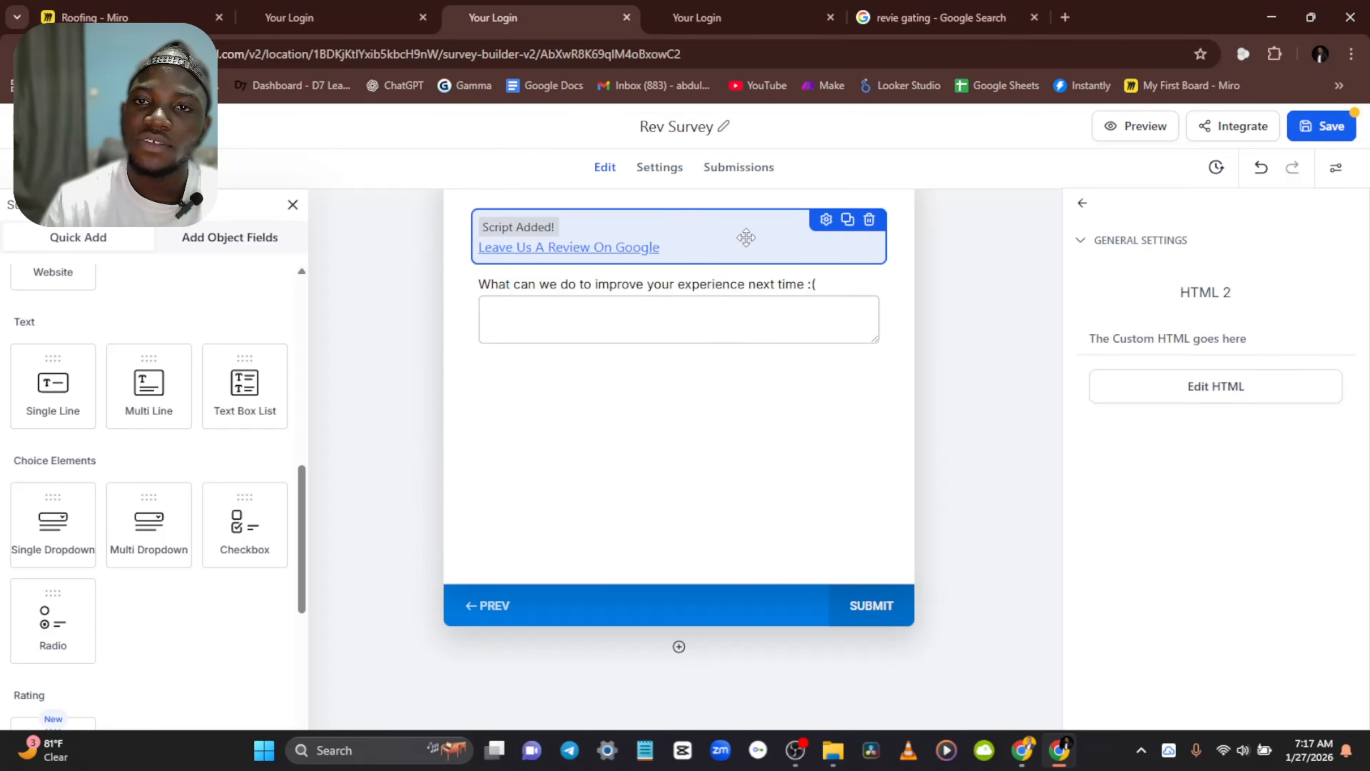
pyautogui.moveTo(746, 238); pyautogui.dragTo(645, 373)
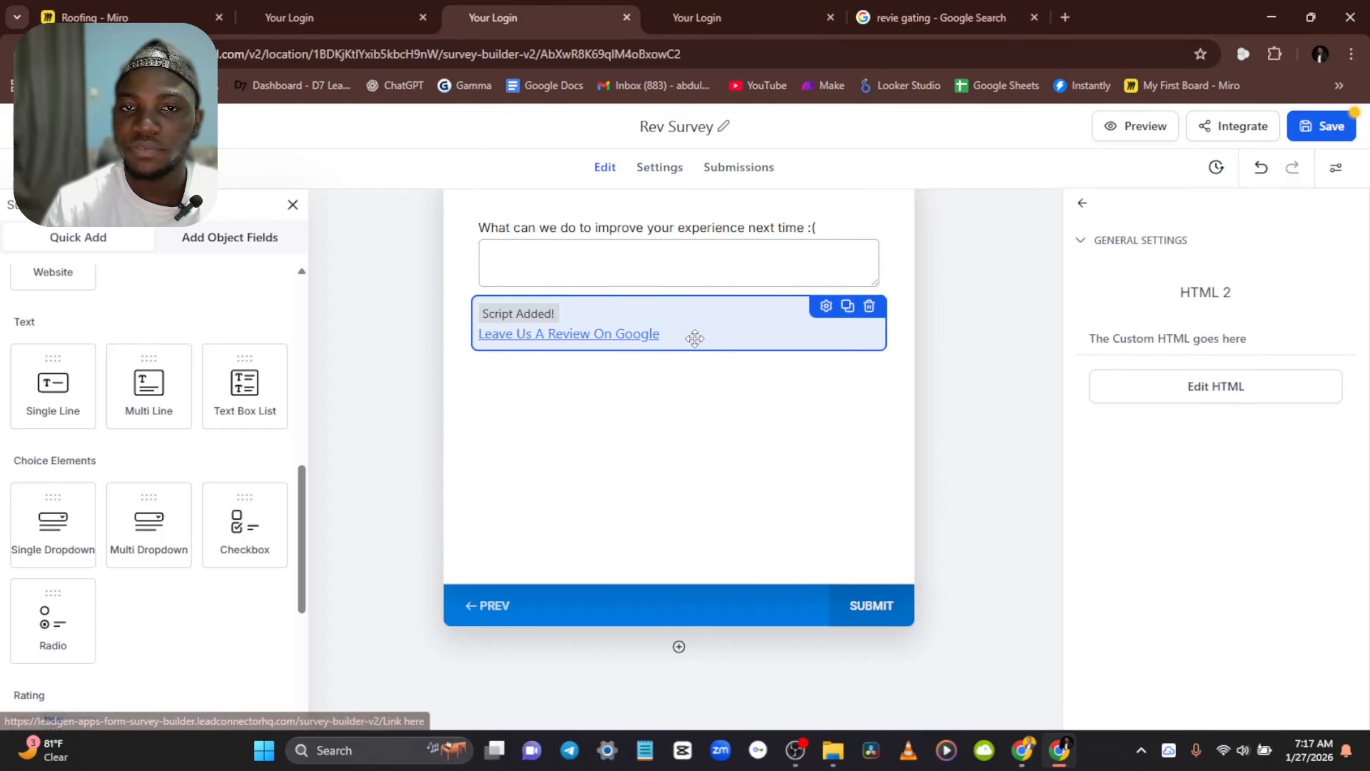
pyautogui.scroll(3, 726, 378)
pyautogui.scroll(-3, 645, 523)
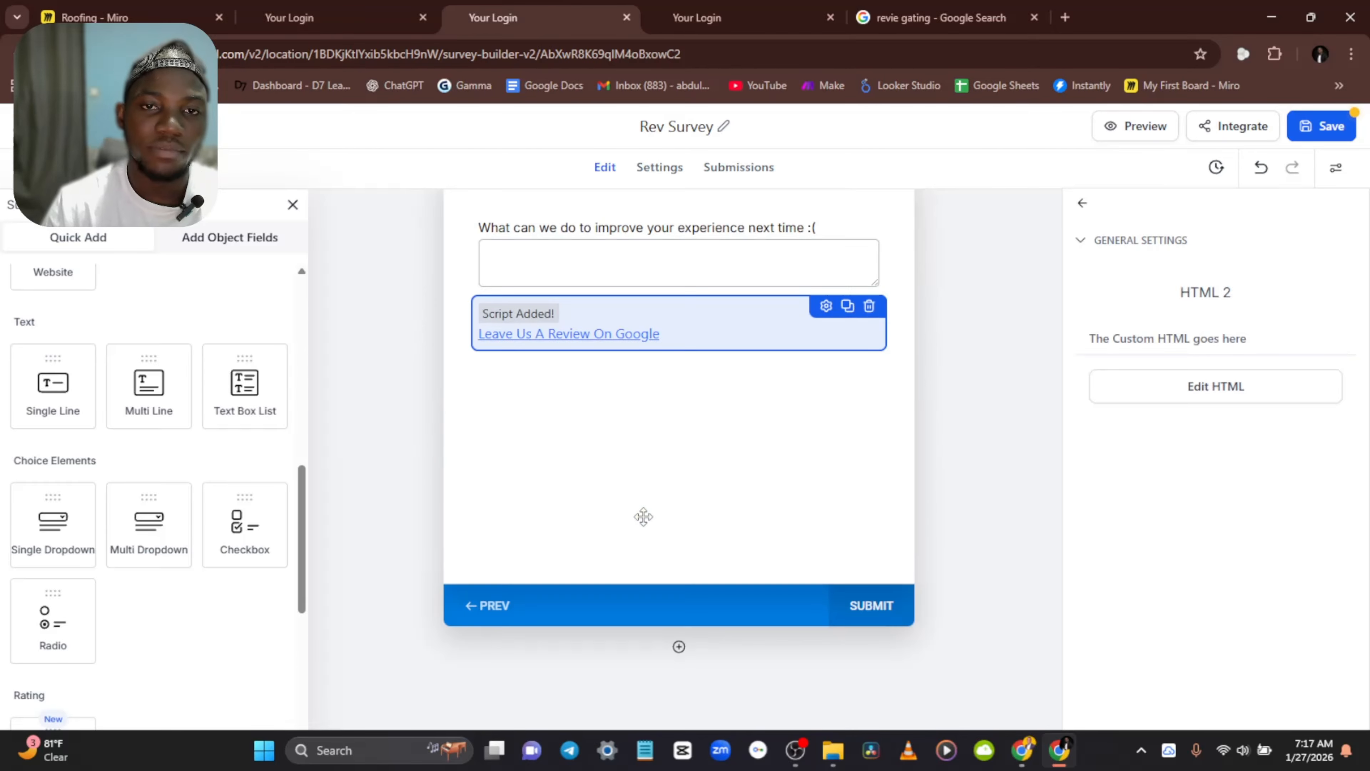
# Step: Add a fourth slide after the Remedy Page slide and name it Thank You
pyautogui.scroll(-1, 664, 545)
pyautogui.click(679, 573)
pyautogui.scroll(-3, 587, 510)
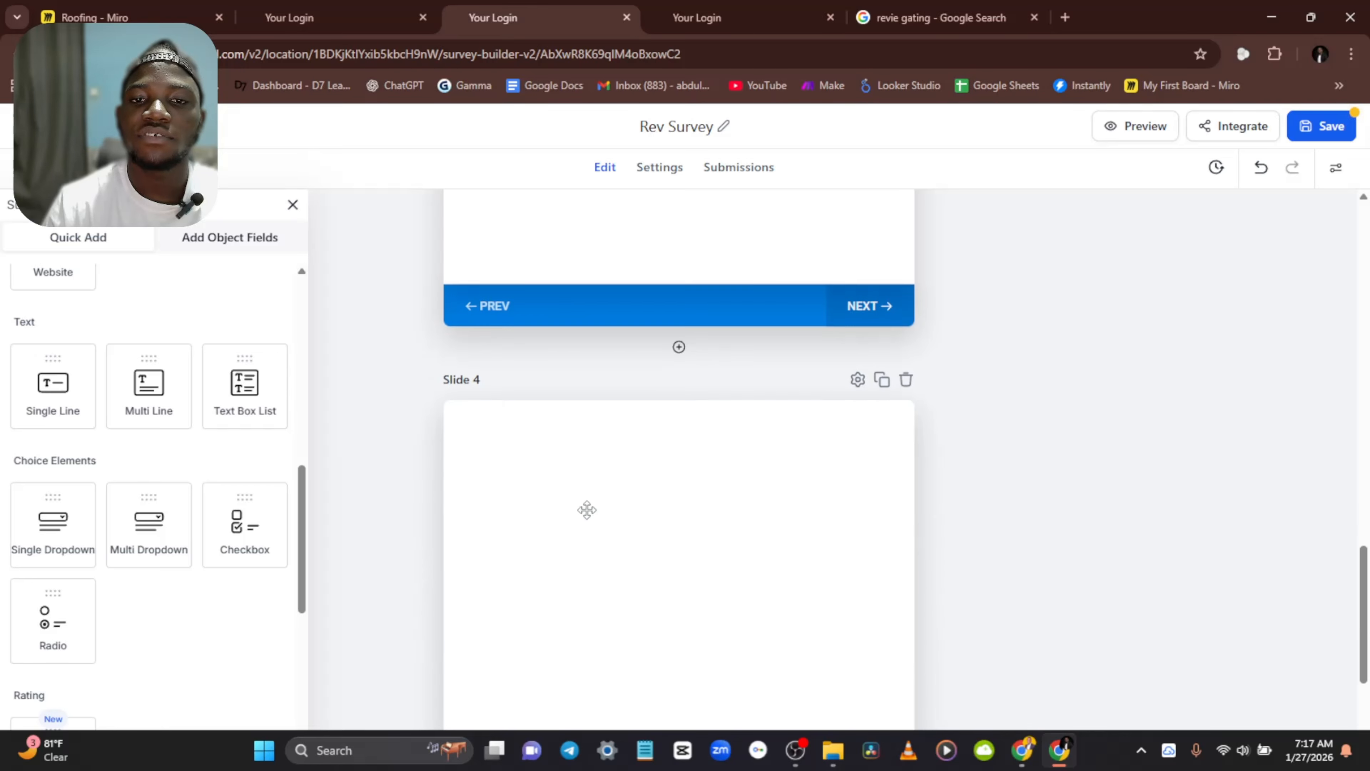
pyautogui.click(858, 380)
pyautogui.tripleClick(1135, 341)
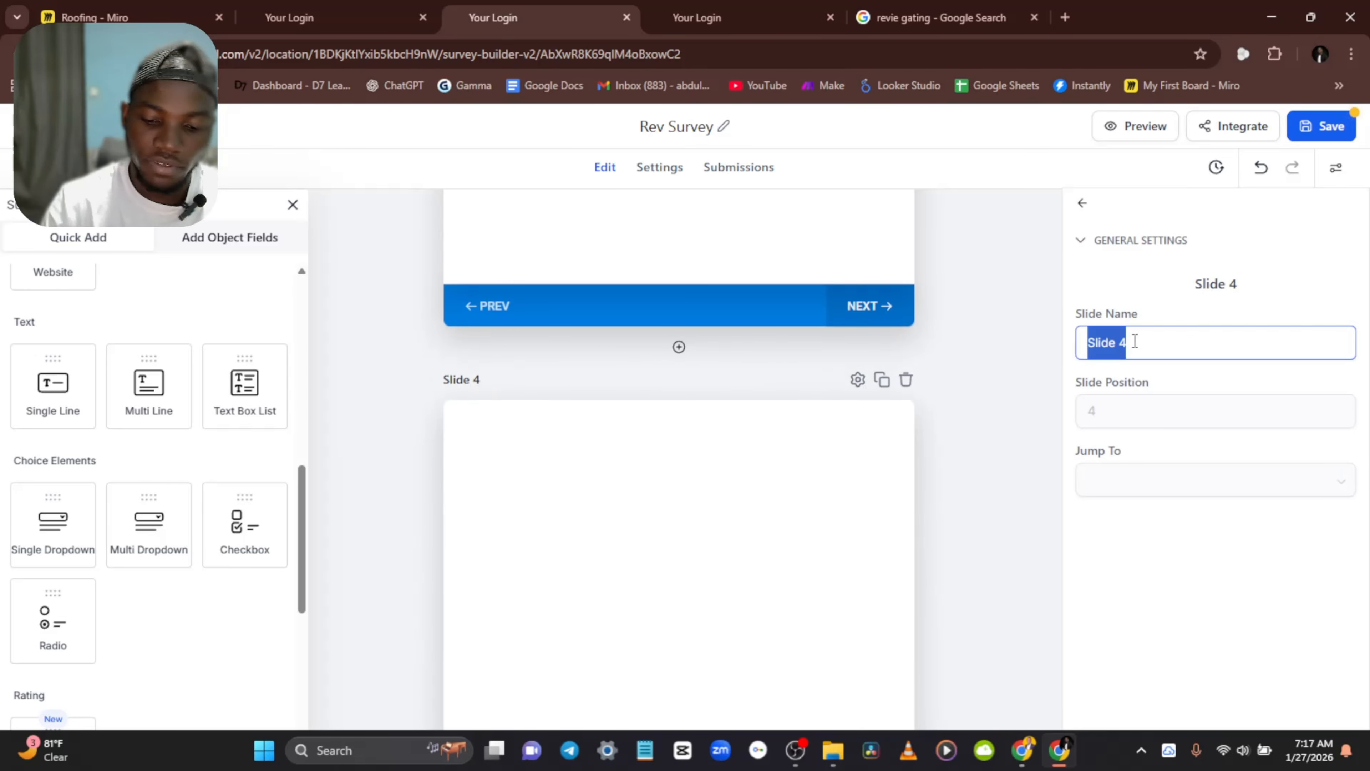
pyautogui.write('Thank')
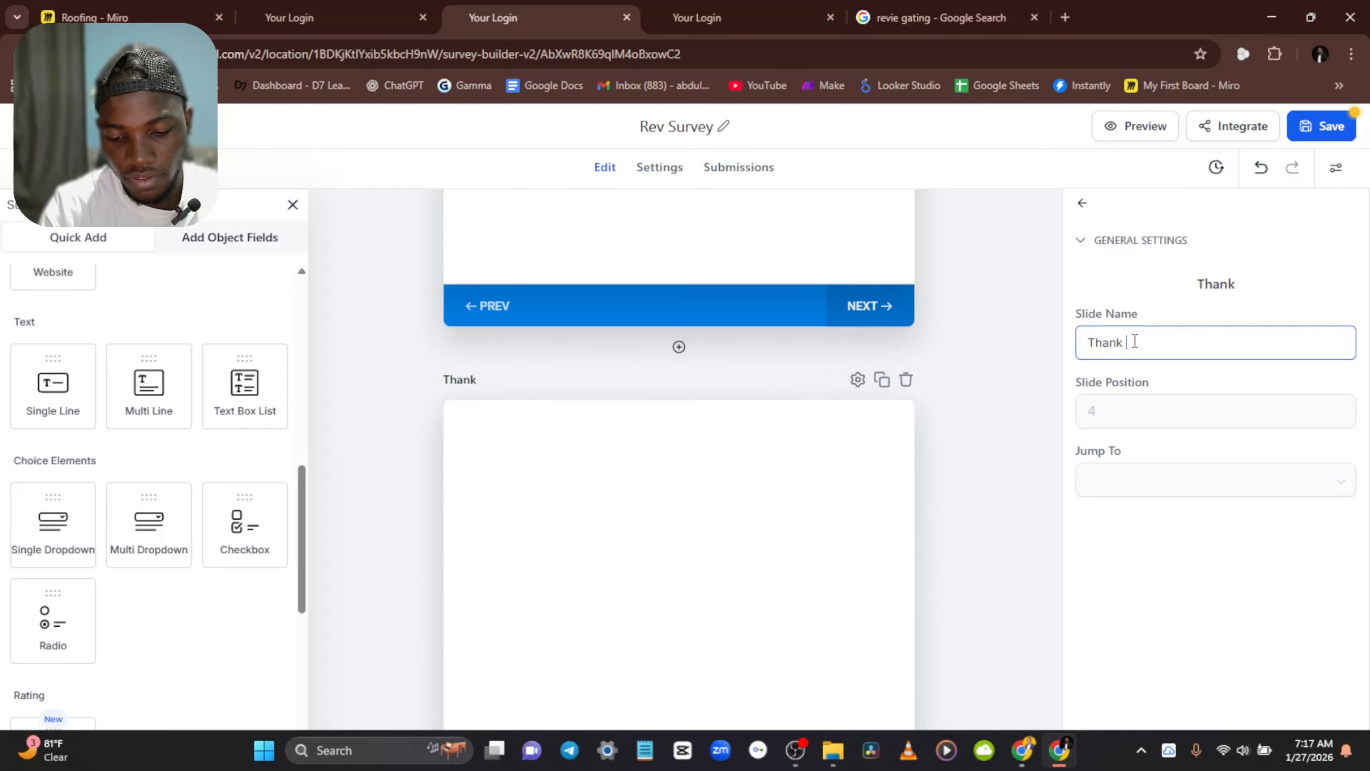
pyautogui.write(' You')
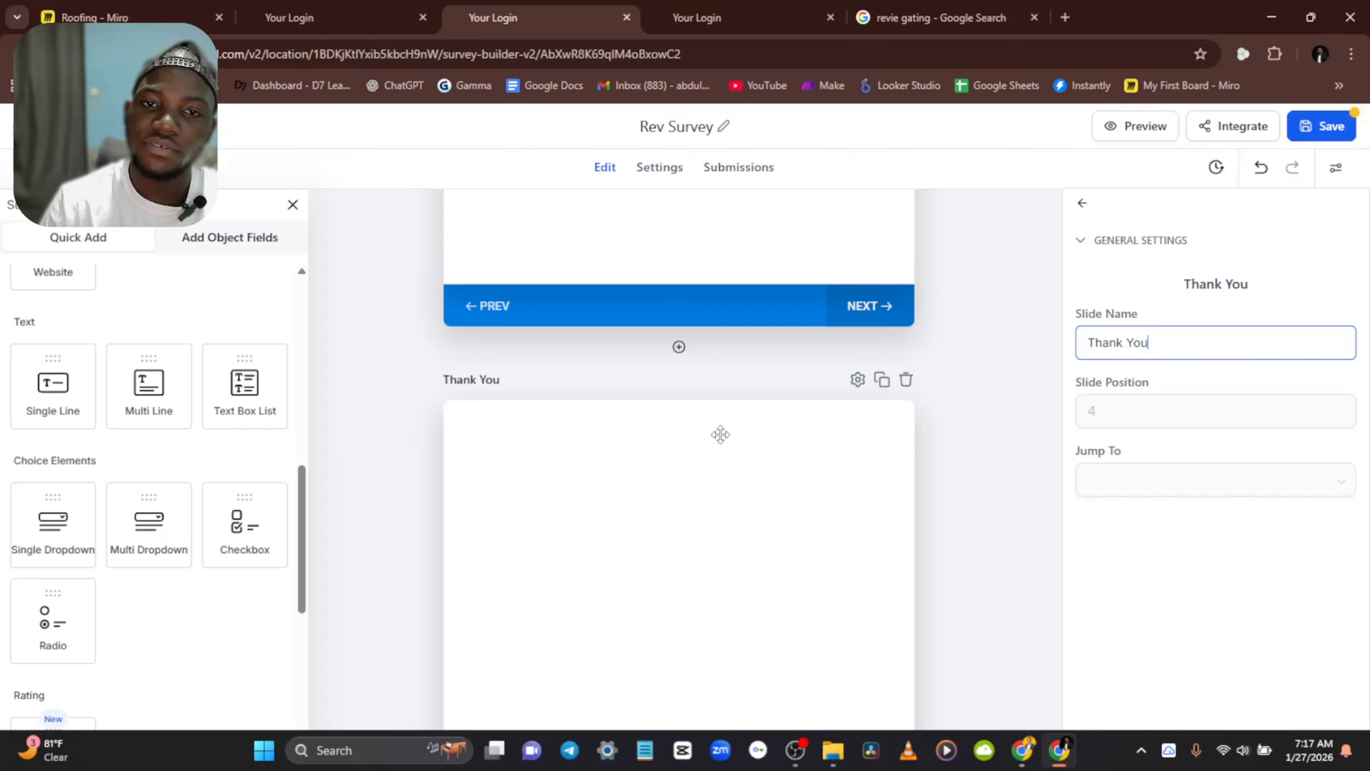
# Step: Copy the "Thank You For Your Feedback" text from the Thank You slide of the Google Review survey
pyautogui.hotkey('ctrl', 'shift', 'Tab')
pyautogui.scroll(-5, 545, 324)
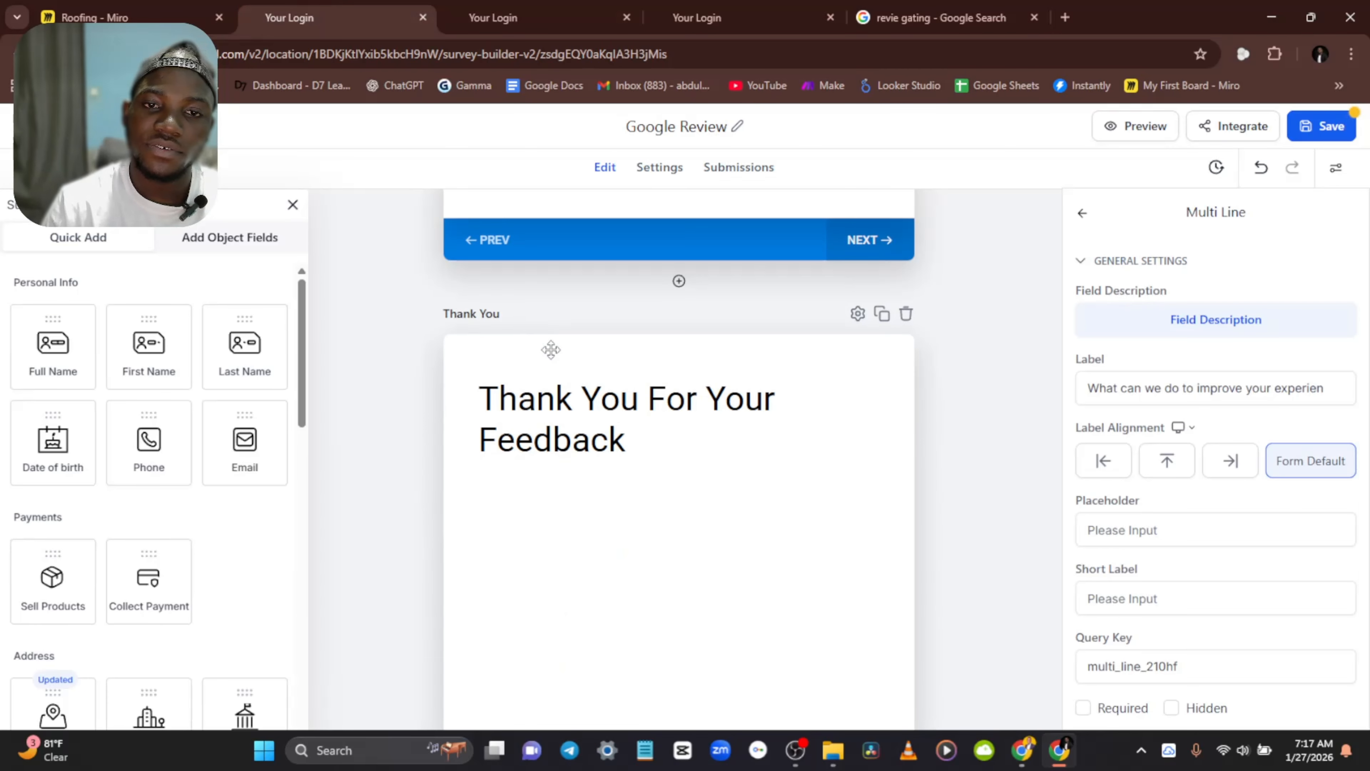
pyautogui.click(619, 417)
pyautogui.tripleClick(651, 453)
pyautogui.click(651, 453)
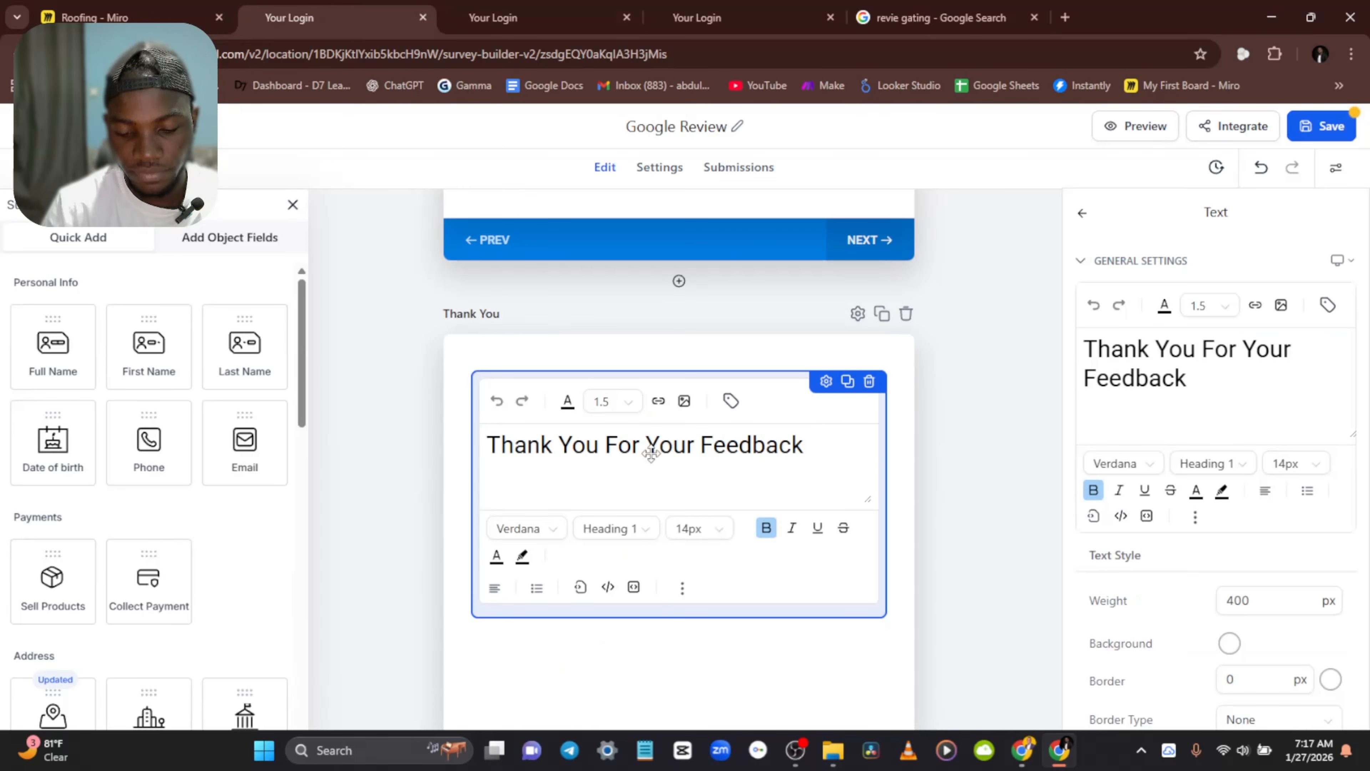
pyautogui.tripleClick(652, 454)
pyautogui.hotkey('ctrl', 'c')
pyautogui.hotkey('ctrl', 'Tab')
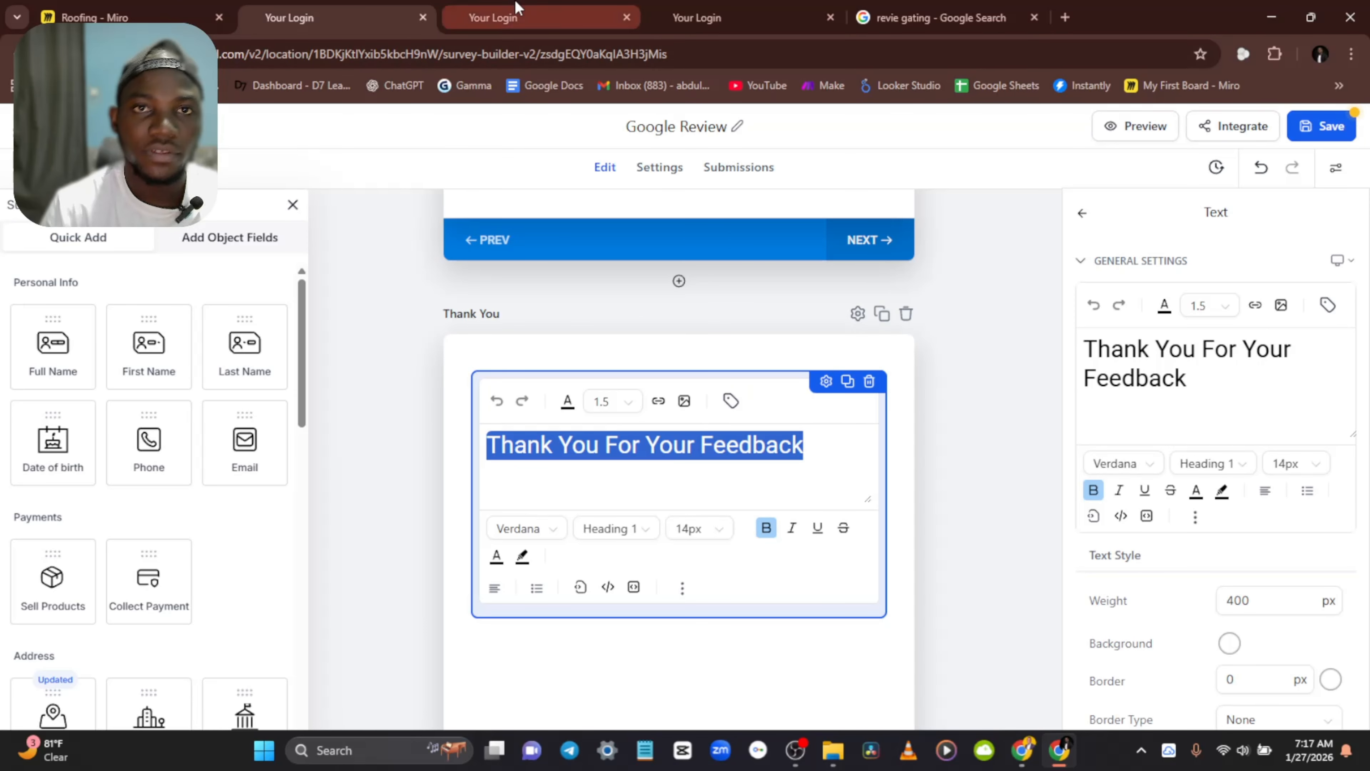
# Step: Add a Text element to Rev Survey's Thank You slide and replace its placeholder with the copied "Thank You For Your Feedback"
pyautogui.scroll(-4, 583, 486)
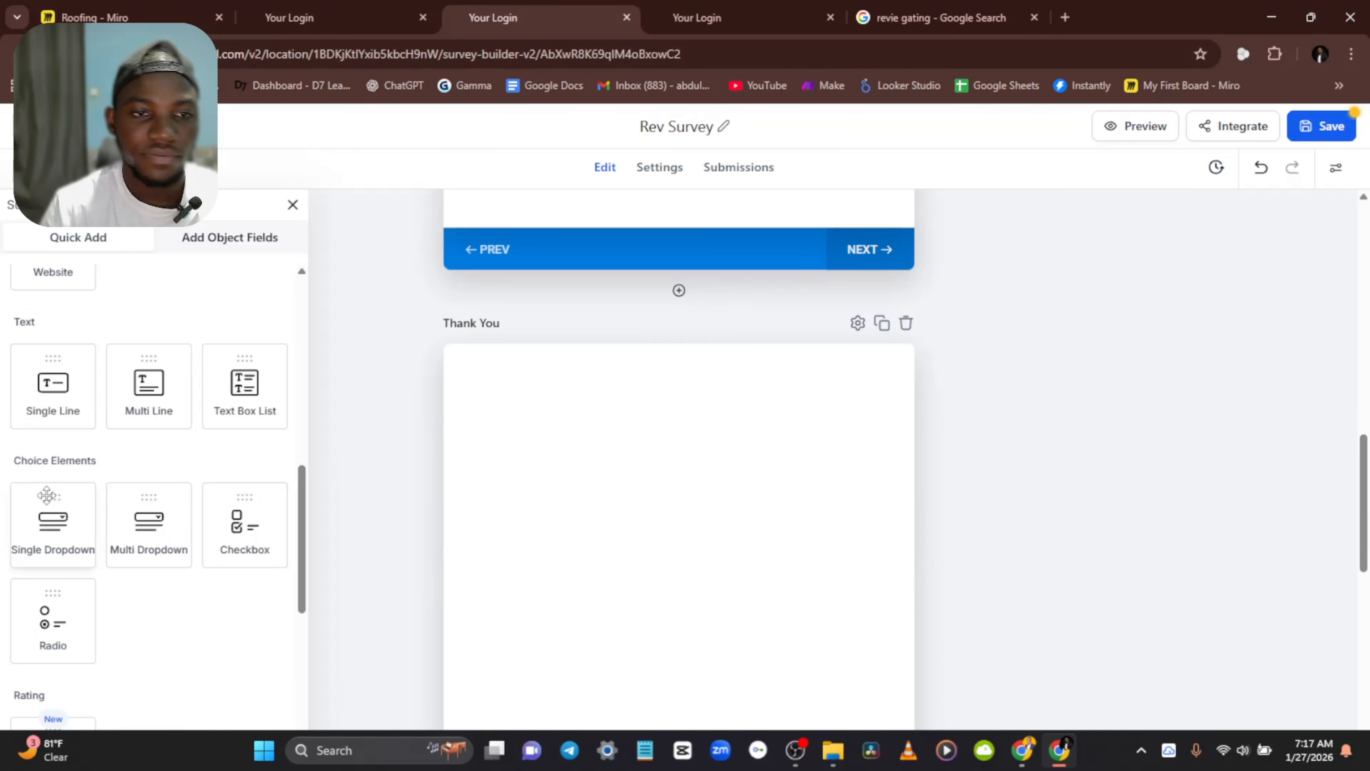
pyautogui.scroll(-8, 162, 540)
pyautogui.moveTo(59, 443); pyautogui.dragTo(604, 416)
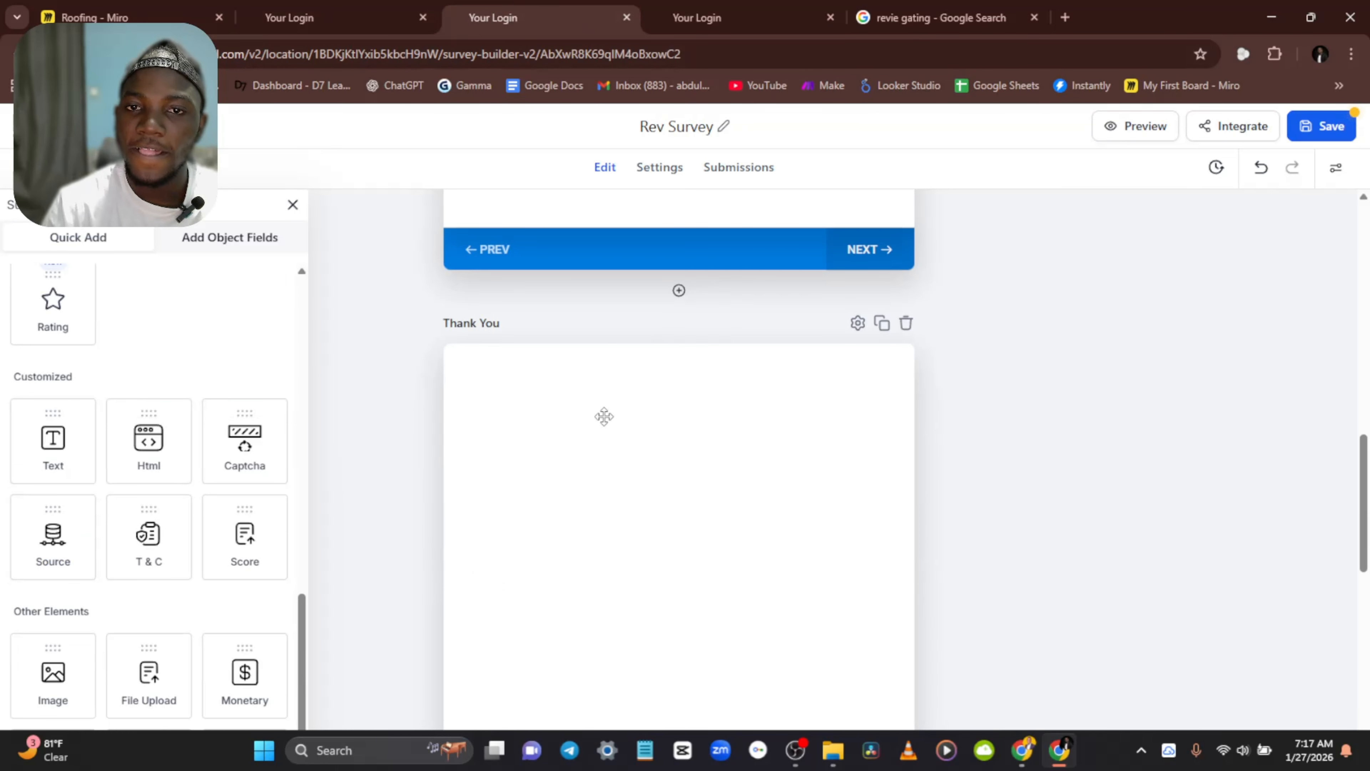
pyautogui.tripleClick(591, 459)
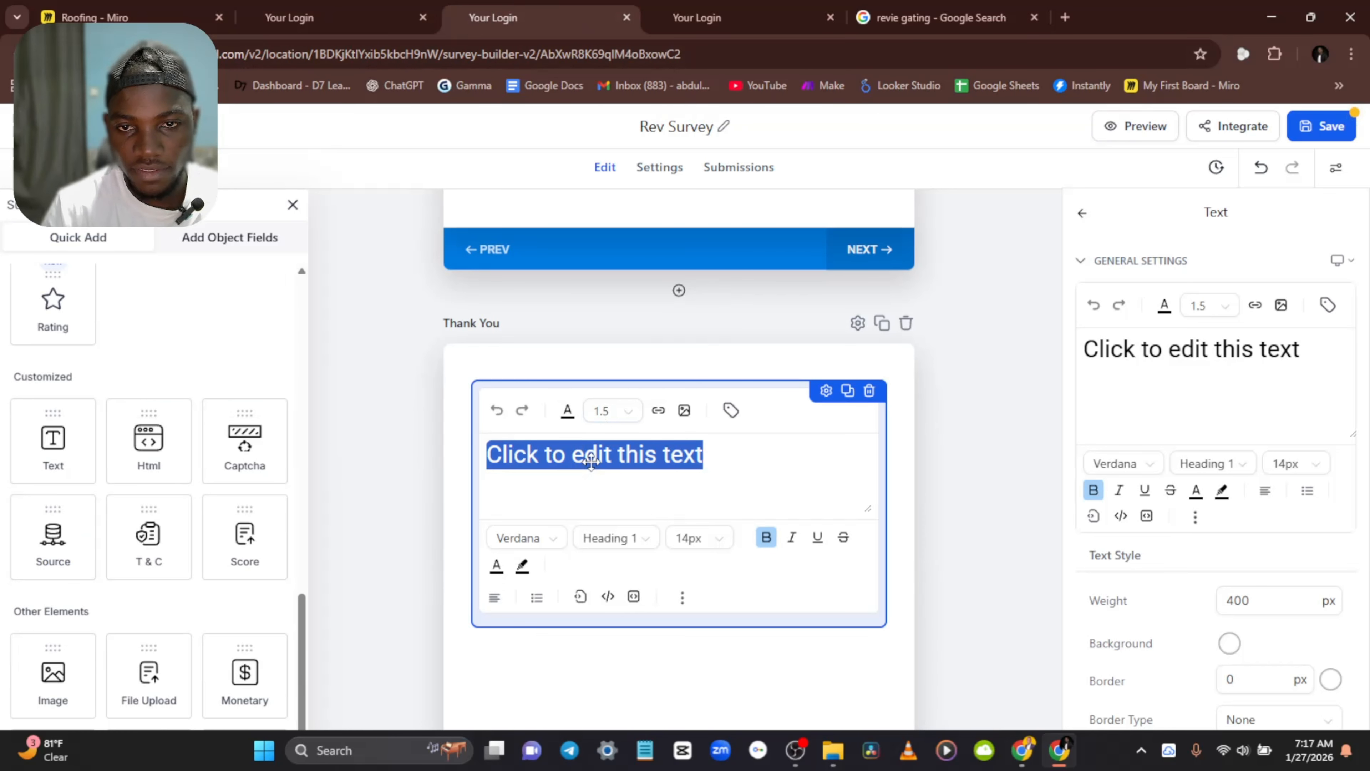
pyautogui.hotkey('ctrl', 'v')
pyautogui.click(917, 466)
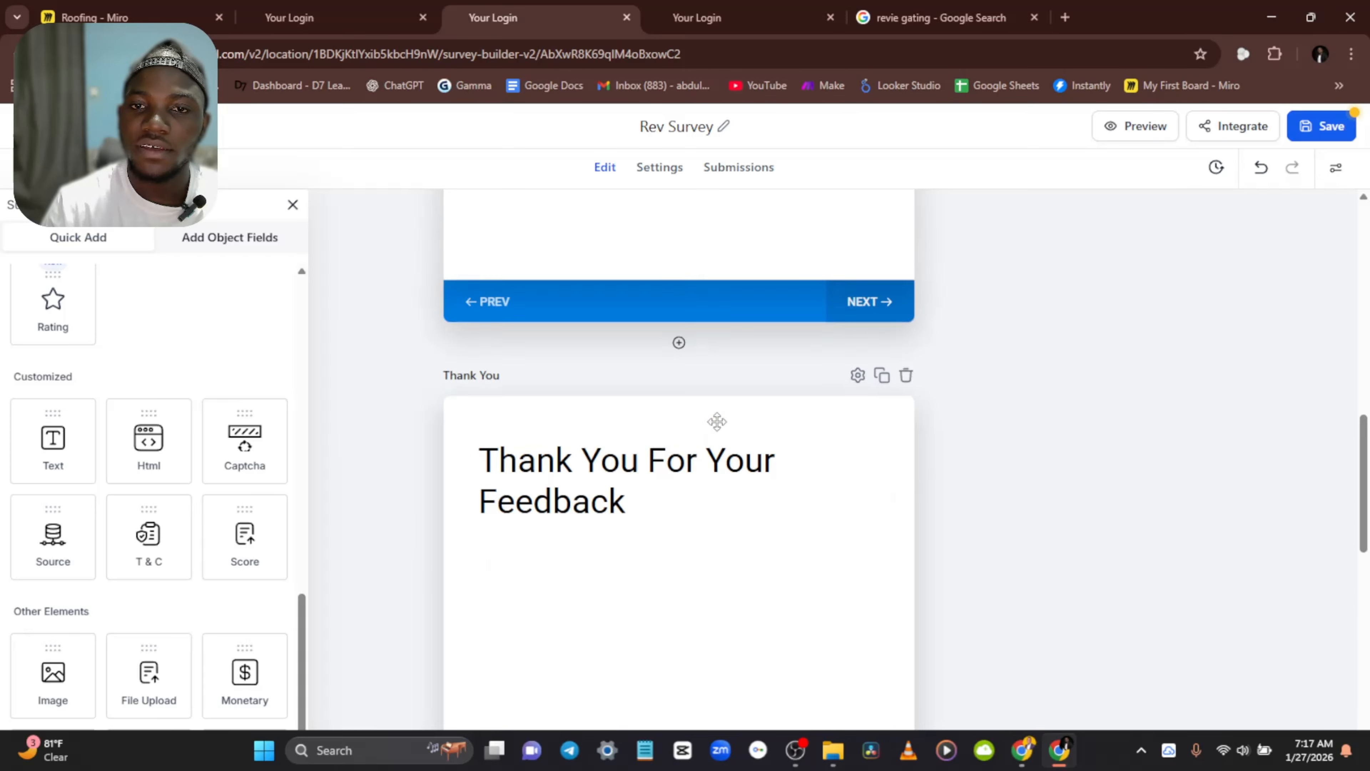
# Step: Look through the Rev Survey slides to check their content and order, and dismiss the WhatsApp notification
pyautogui.scroll(10, 673, 417)
pyautogui.scroll(-7, 664, 410)
pyautogui.scroll(10, 623, 394)
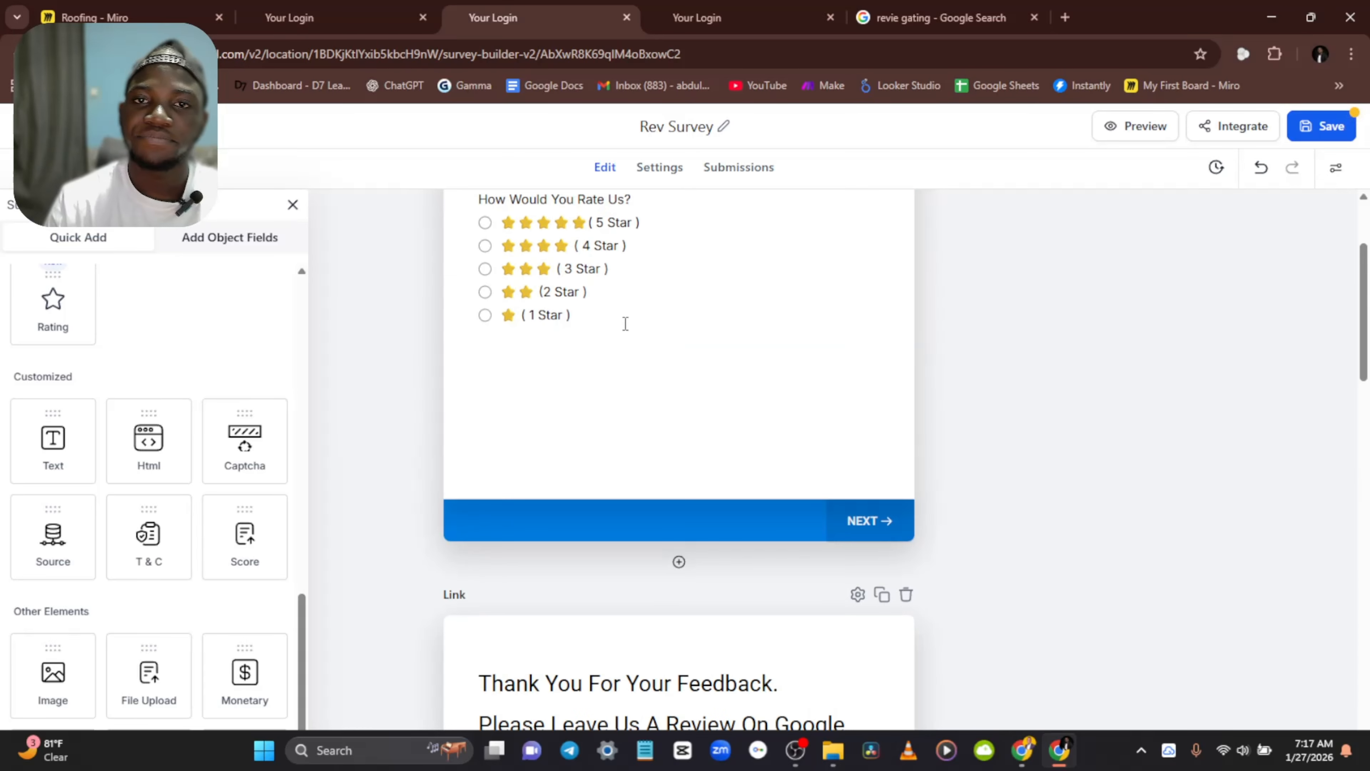
pyautogui.scroll(-16, 658, 331)
pyautogui.scroll(-10, 656, 330)
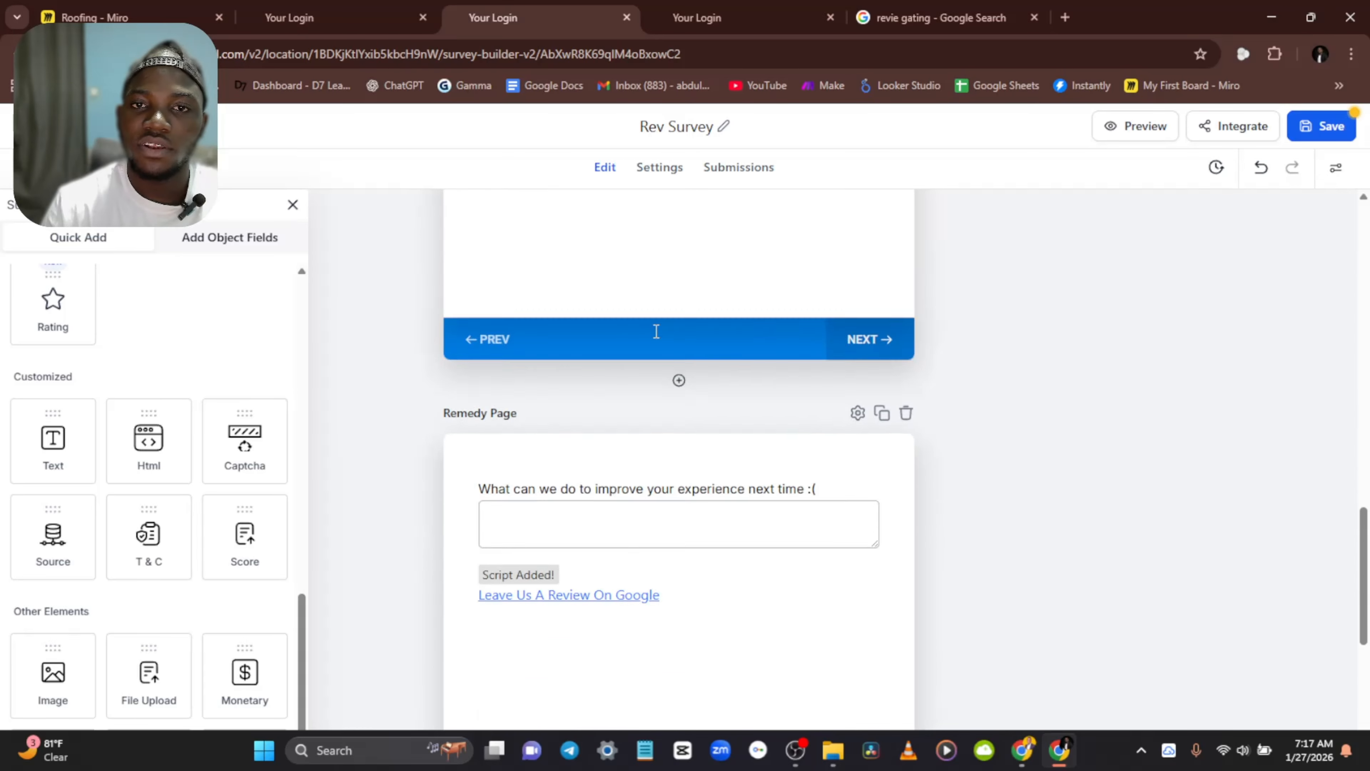
pyautogui.scroll(8, 653, 335)
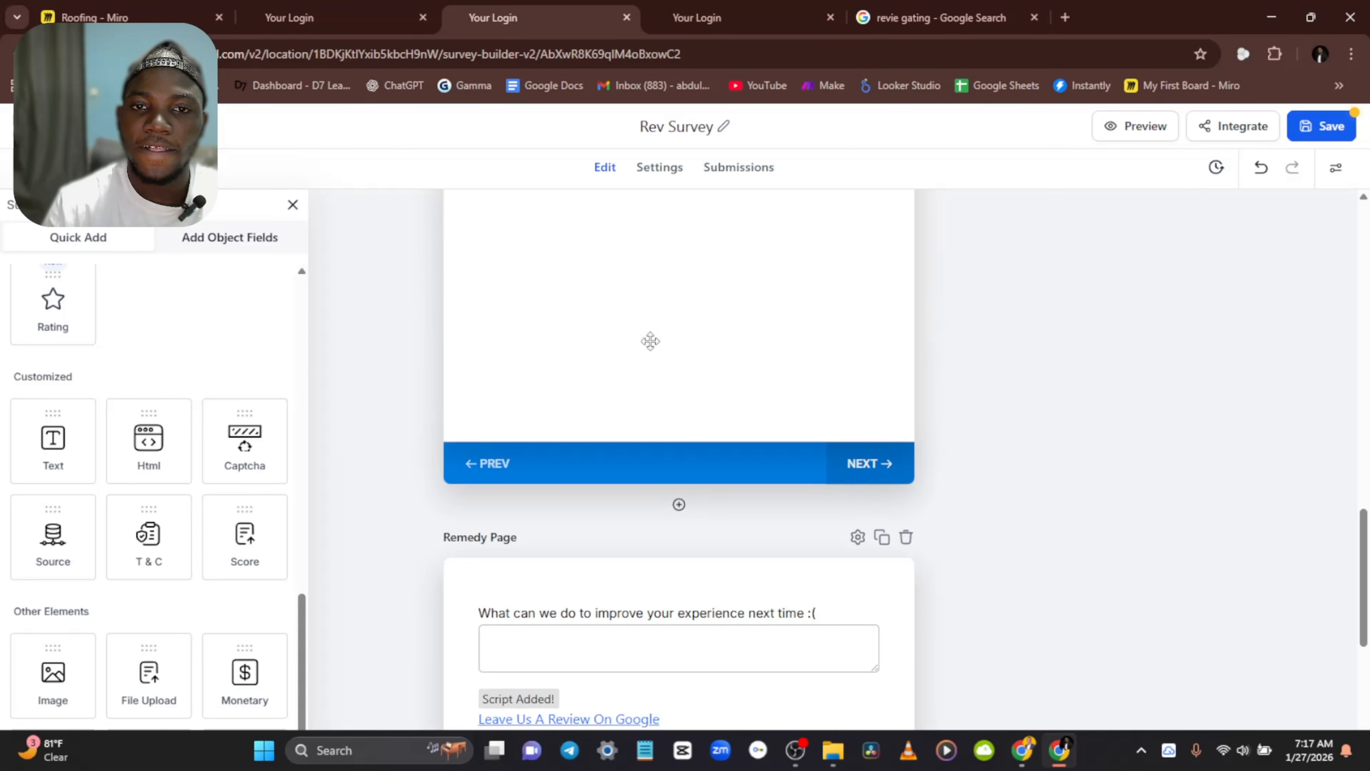
pyautogui.scroll(-8, 650, 341)
pyautogui.scroll(10, 650, 341)
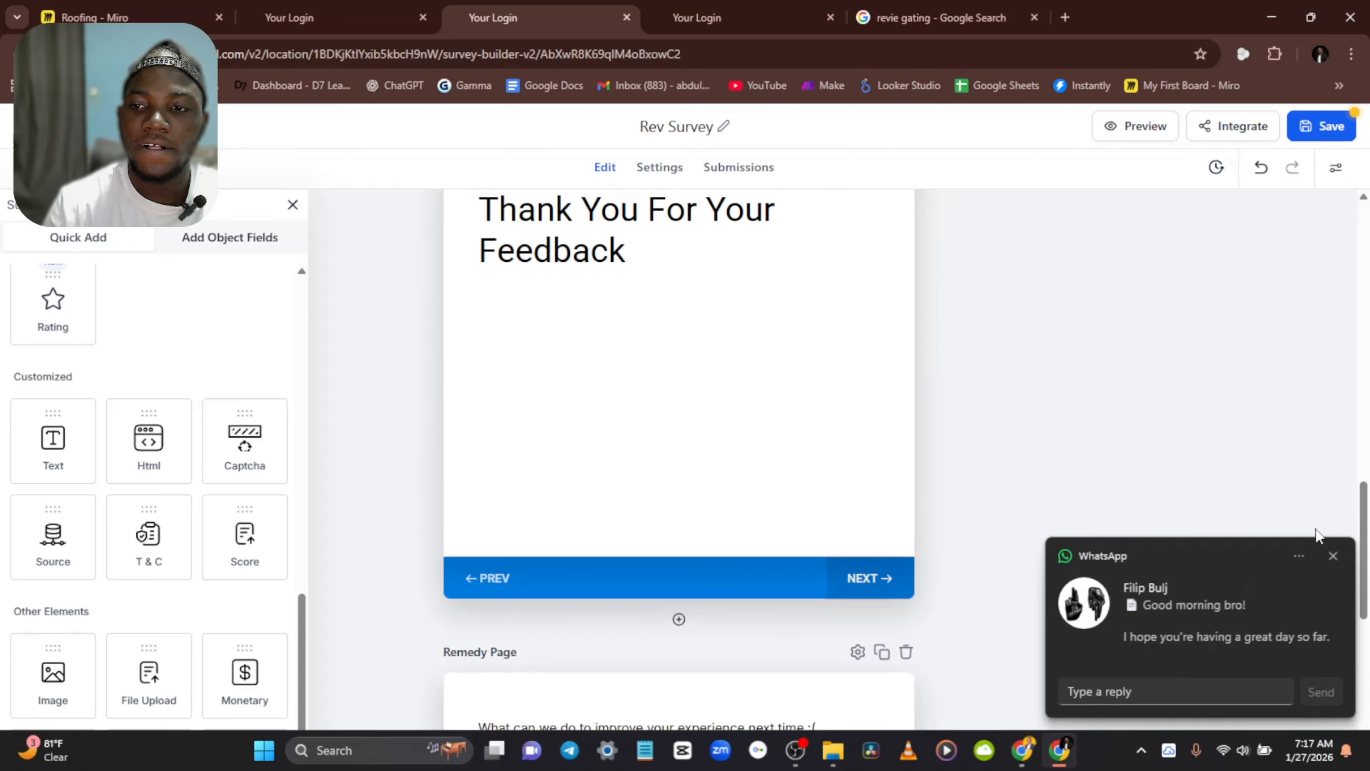
pyautogui.click(1334, 558)
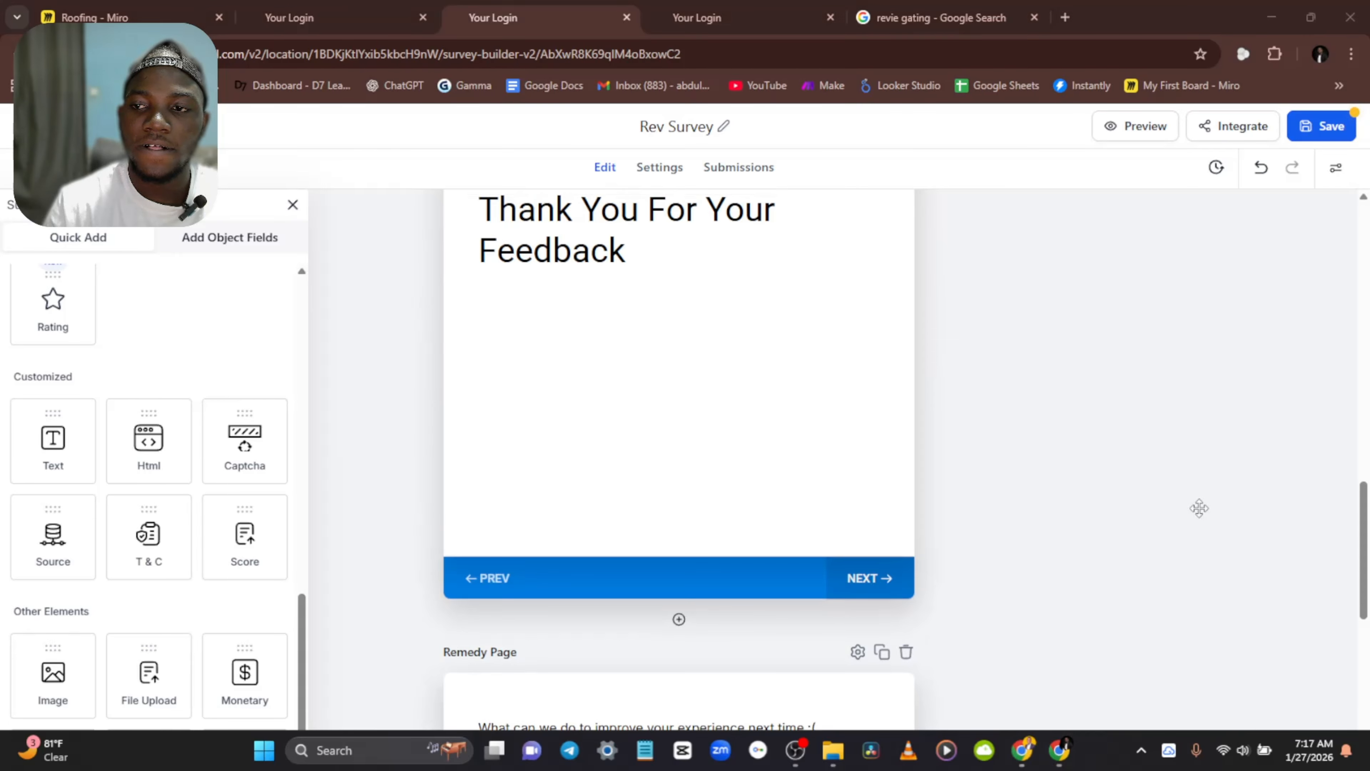
pyautogui.scroll(-5, 604, 485)
pyautogui.scroll(12, 610, 421)
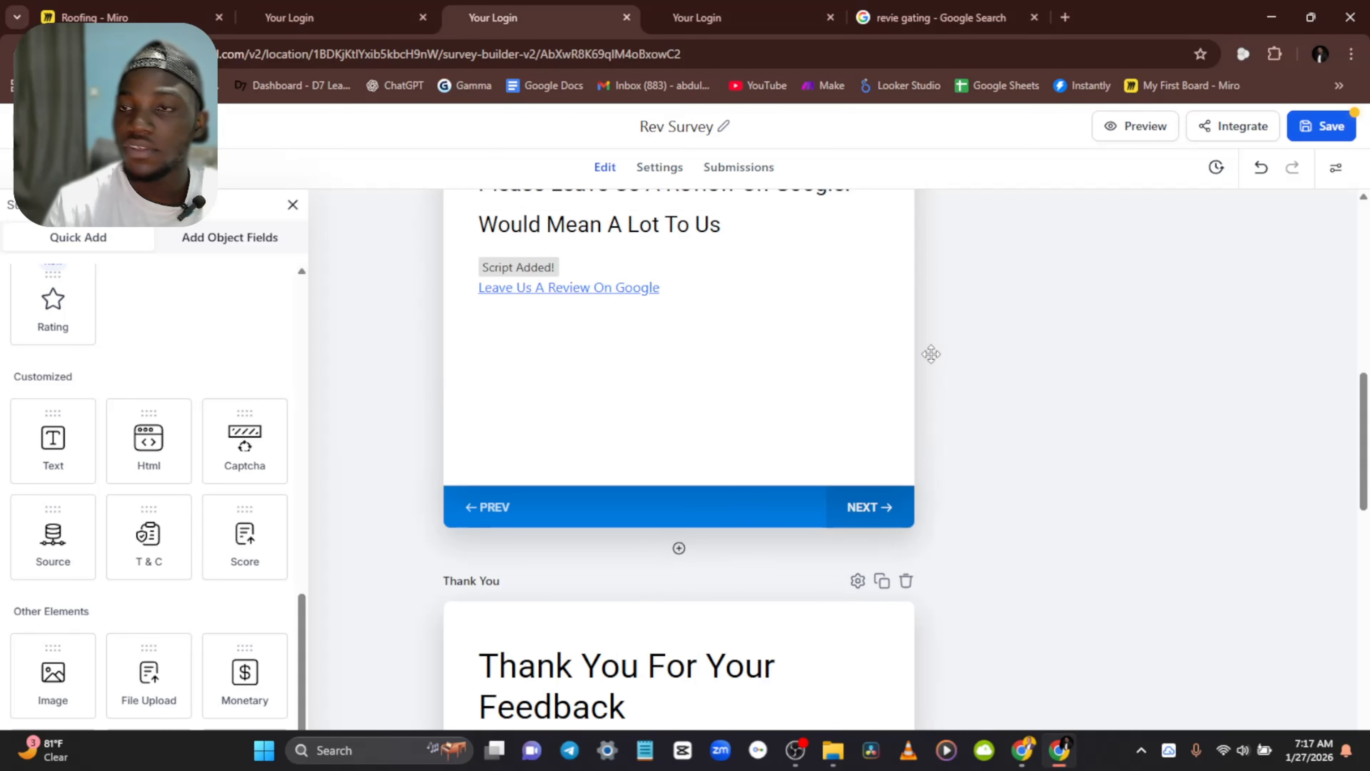
pyautogui.scroll(4, 934, 351)
pyautogui.scroll(6, 1153, 200)
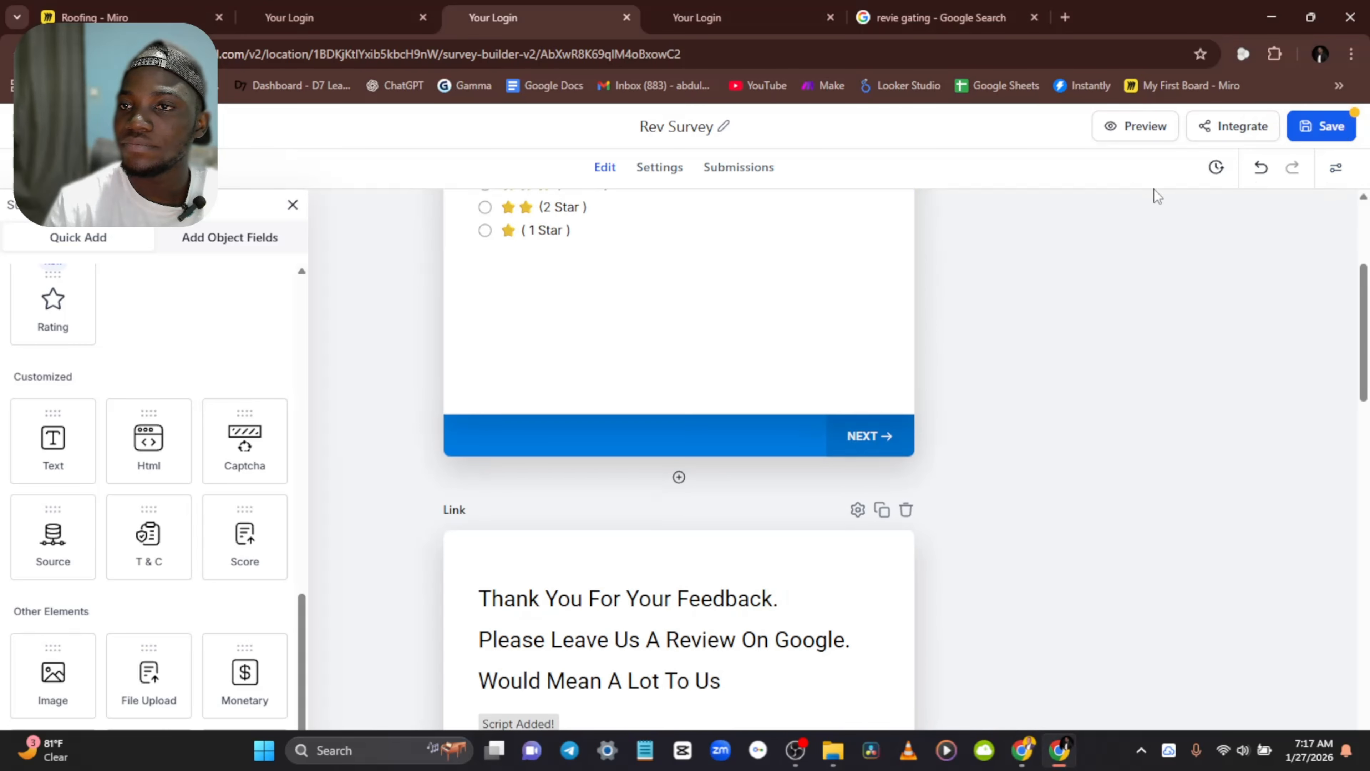
# Step: Reorder the slides so that Remedy Page follows Link and Thank You is the last slide, and check the new order
pyautogui.scroll(-4, 1025, 307)
pyautogui.scroll(-12, 815, 414)
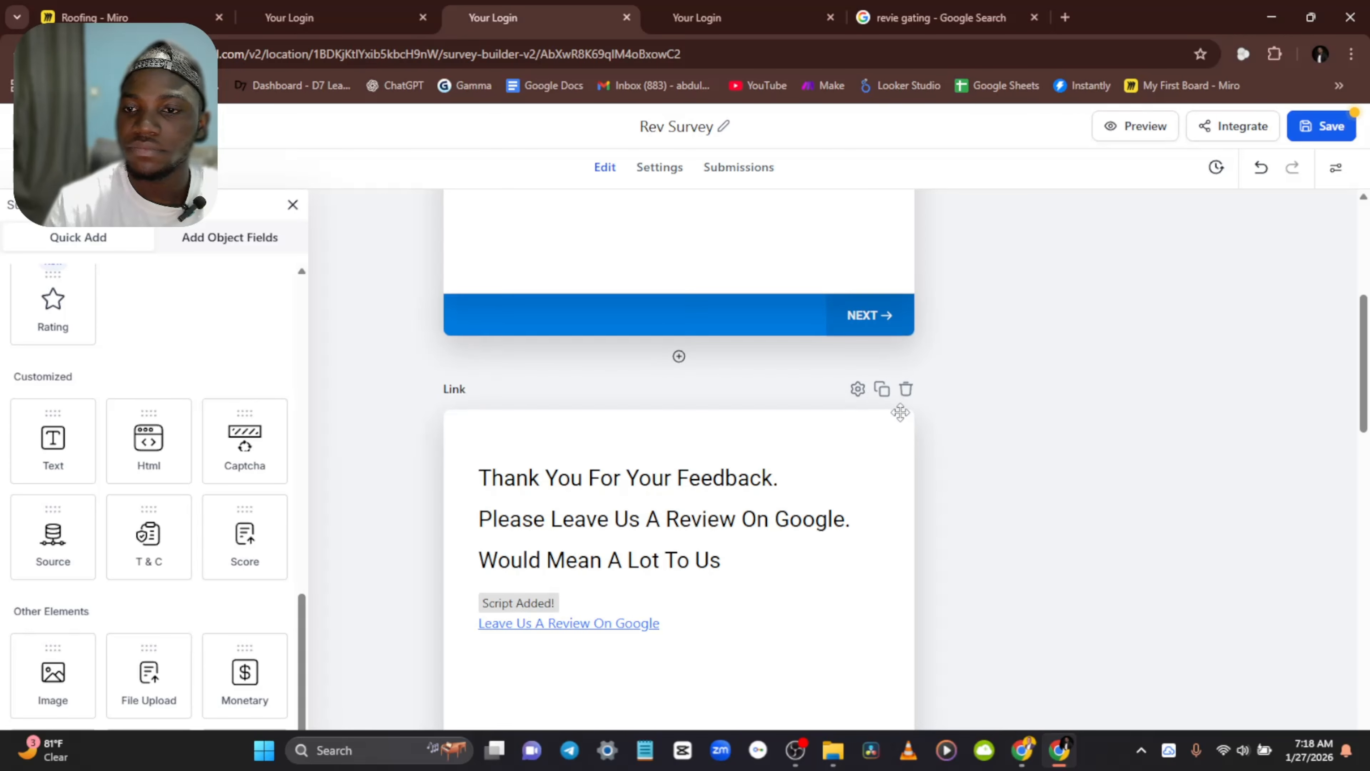
pyautogui.scroll(-7, 815, 414)
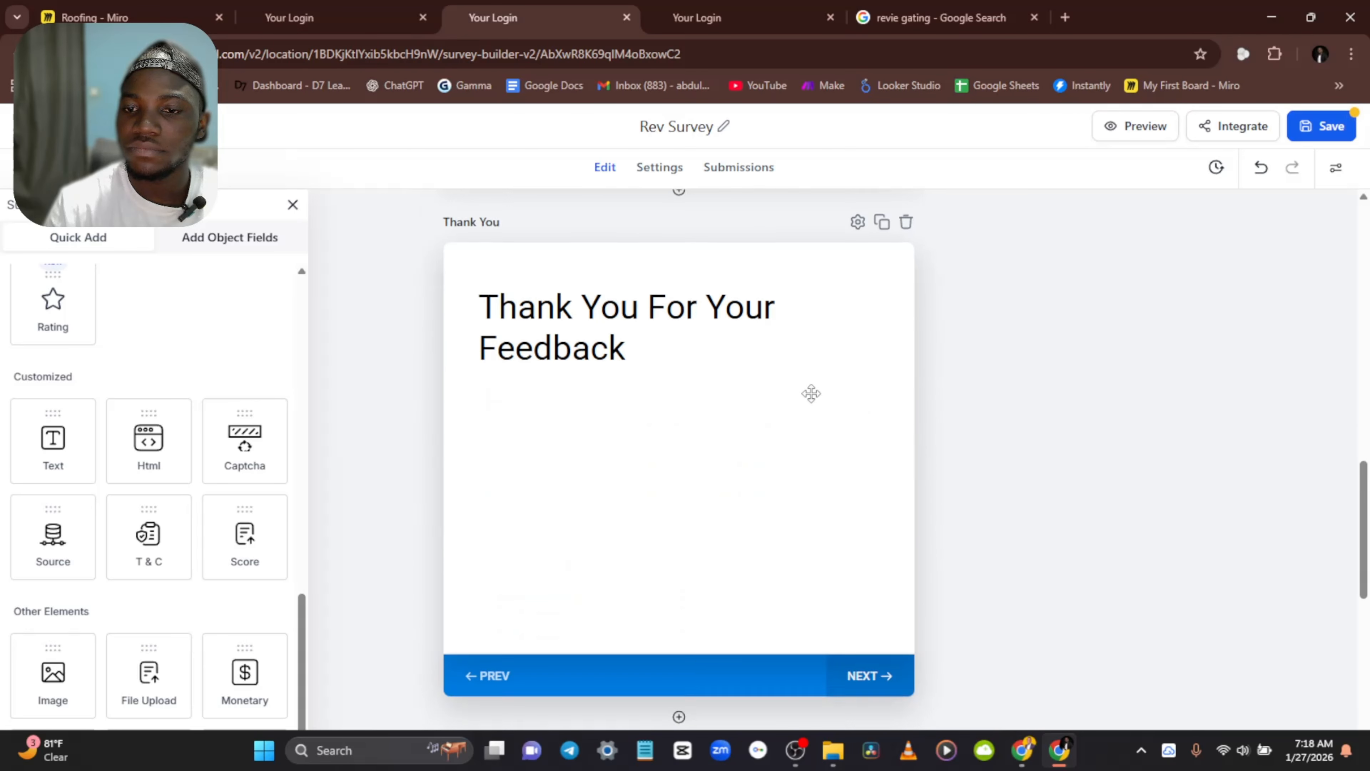
pyautogui.moveTo(545, 417); pyautogui.dragTo(542, 229)
pyautogui.scroll(10, 578, 372)
pyautogui.scroll(-14, 579, 371)
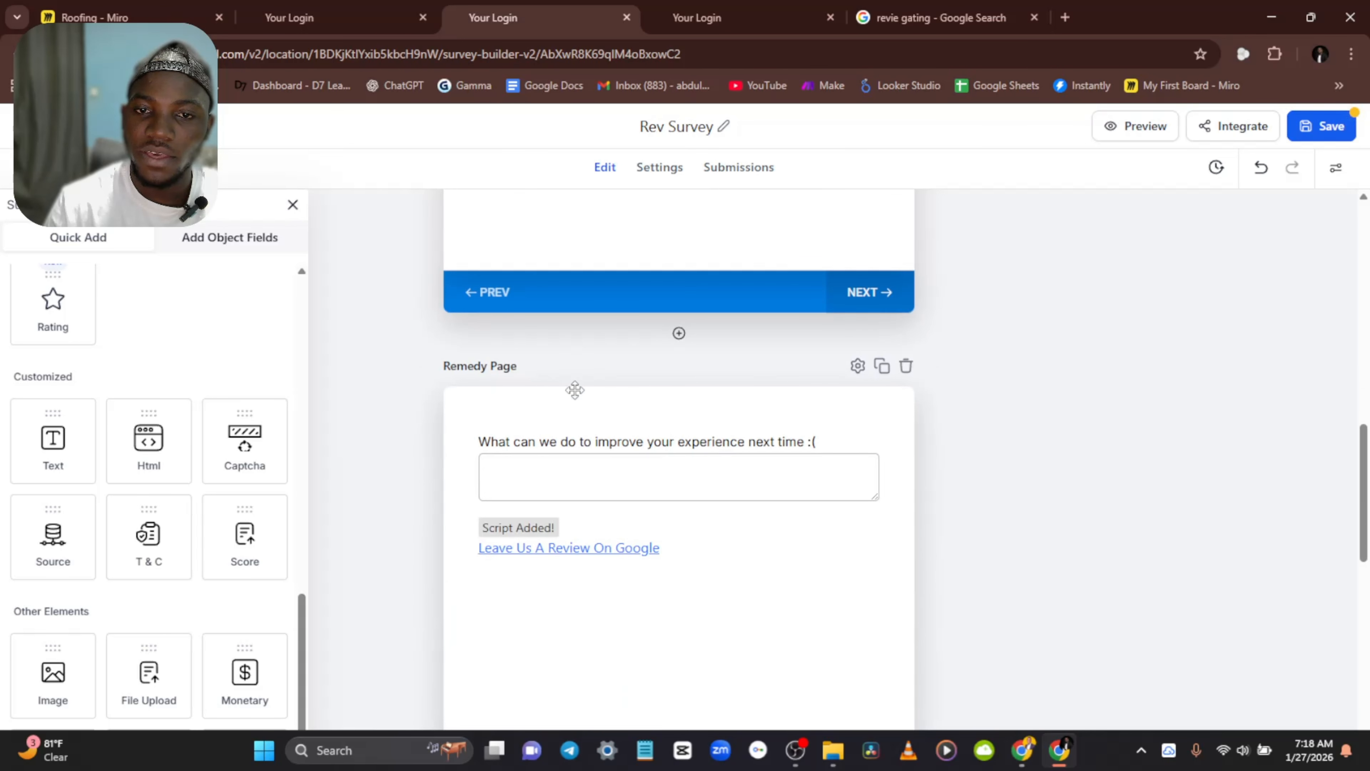
pyautogui.scroll(9, 593, 376)
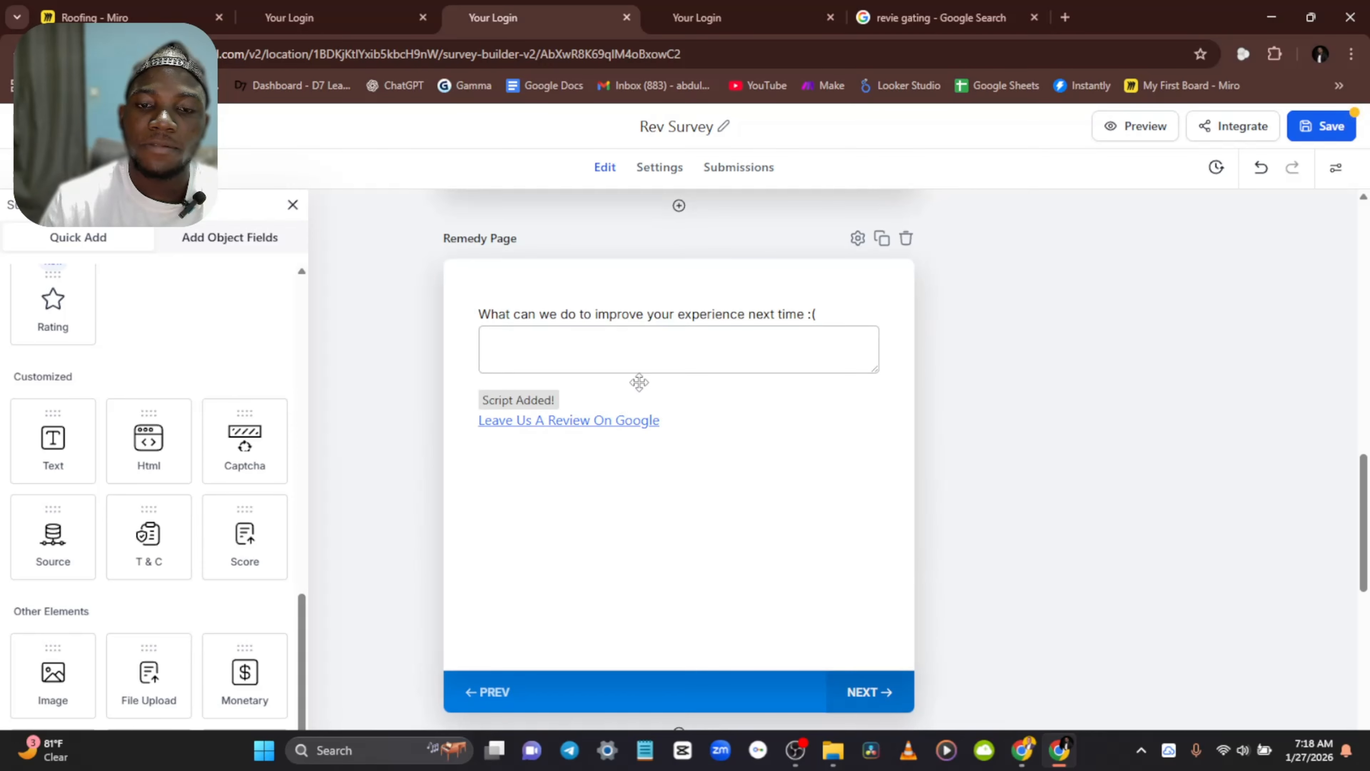
pyautogui.scroll(-10, 648, 392)
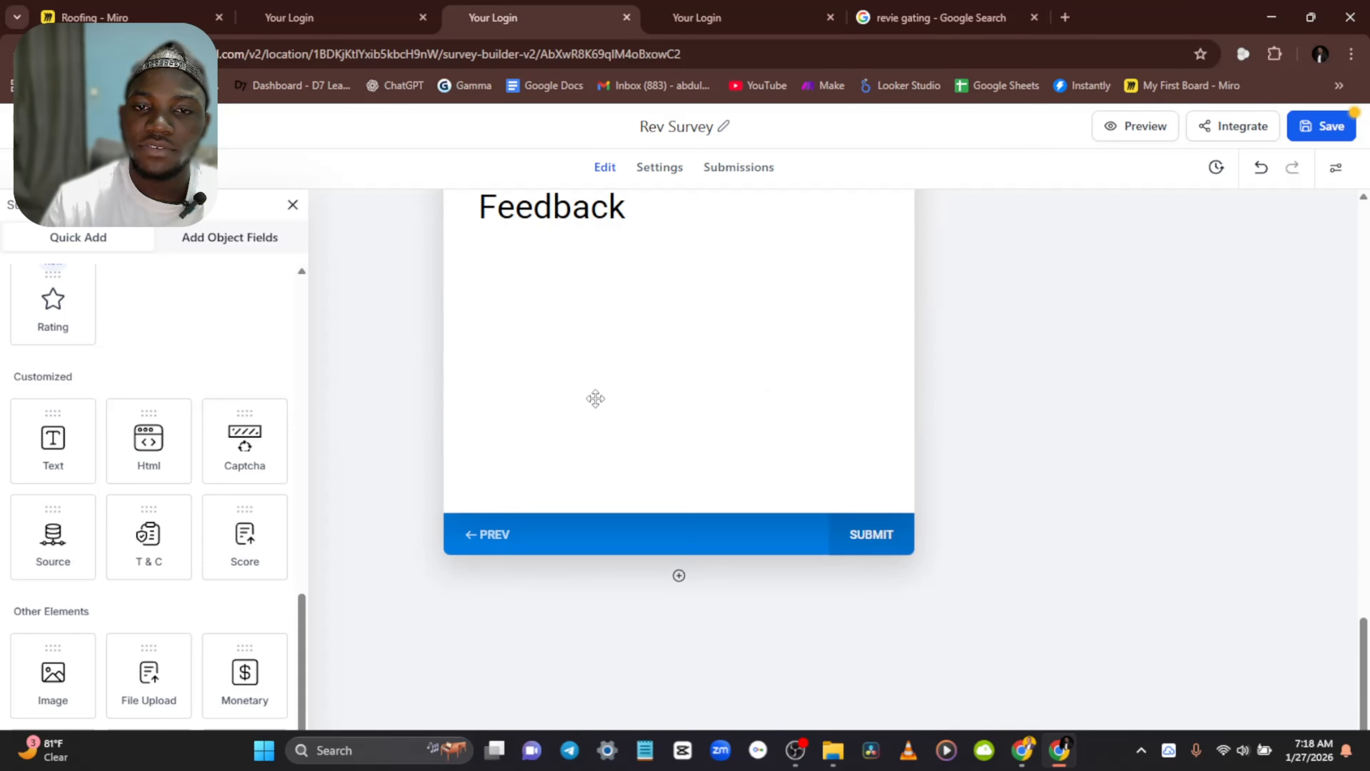
# Step: Look over the Thank You and Main slides and view the condition types available for the survey
pyautogui.scroll(7, 597, 398)
pyautogui.scroll(-3, 587, 383)
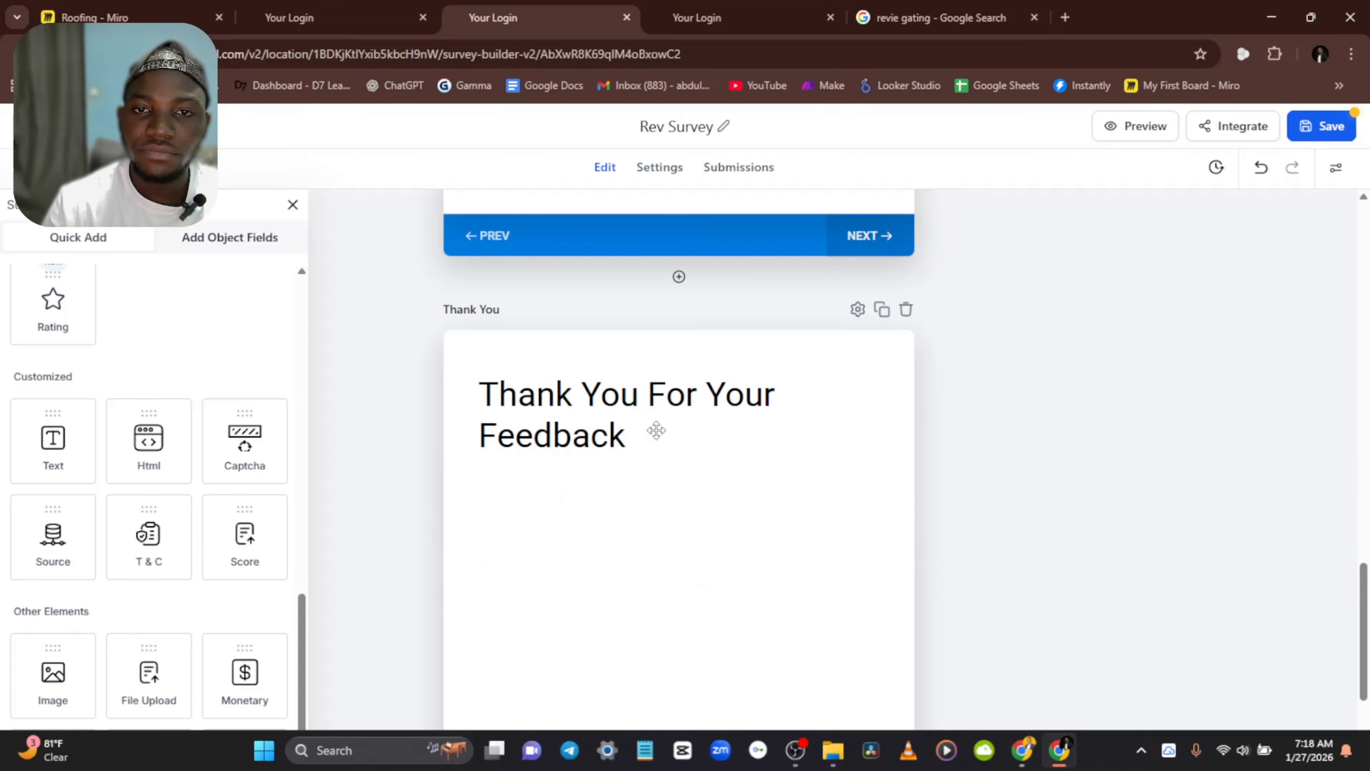
pyautogui.scroll(-3, 537, 409)
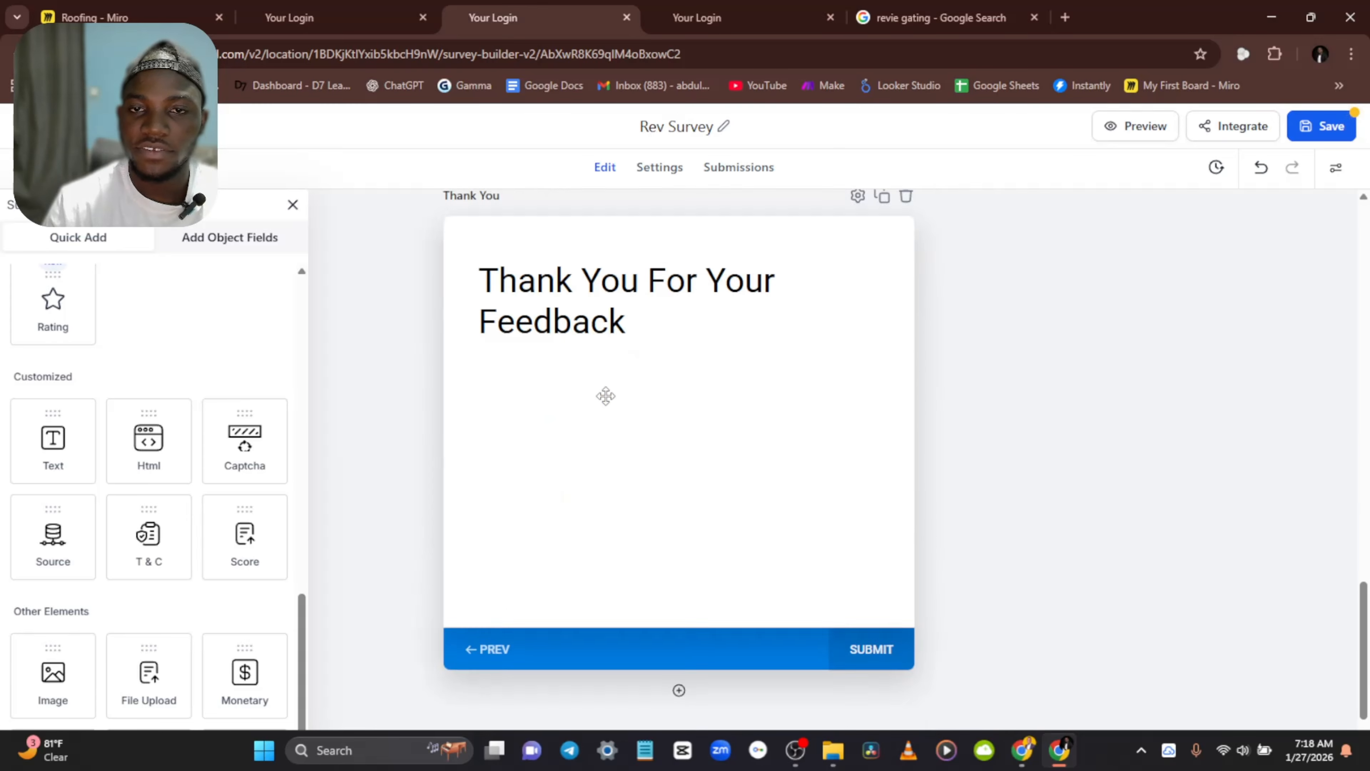
pyautogui.scroll(10, 624, 374)
pyautogui.scroll(12, 631, 354)
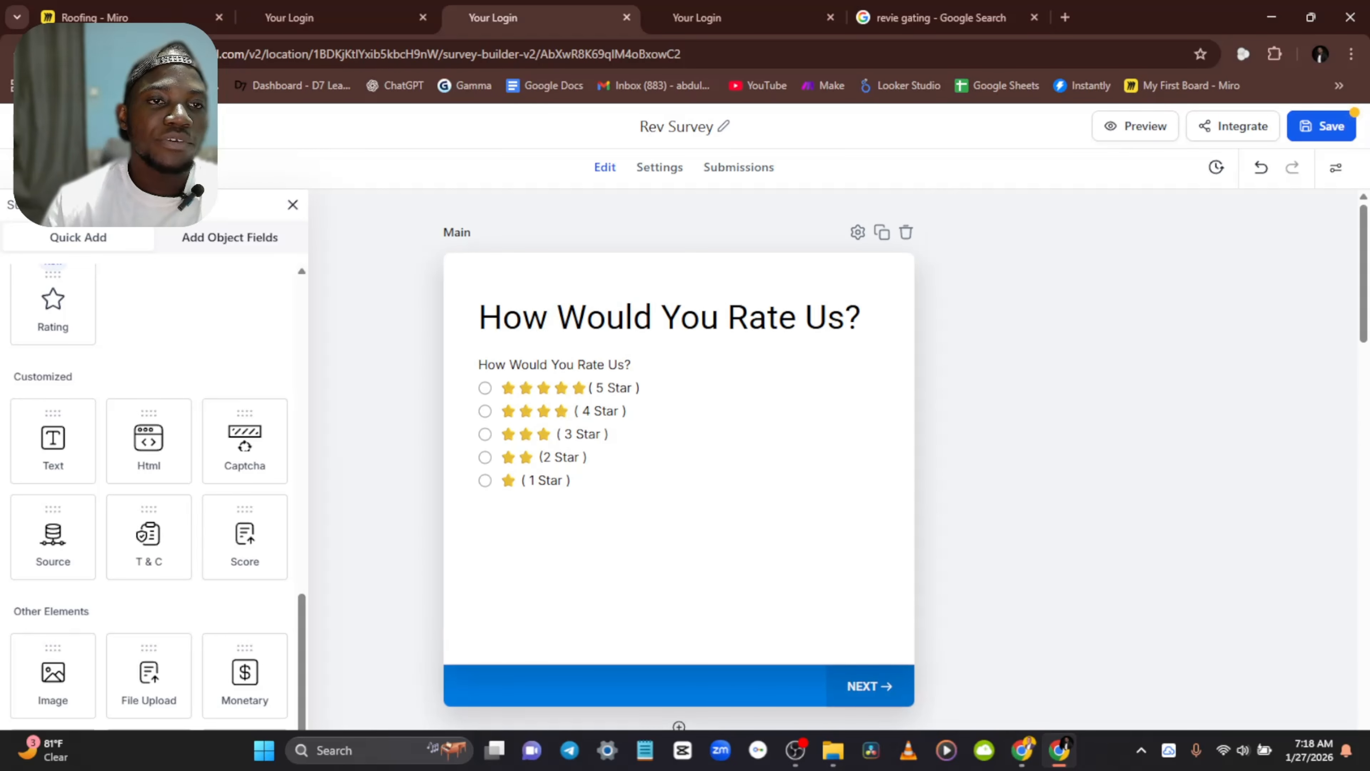
pyautogui.click(78, 167)
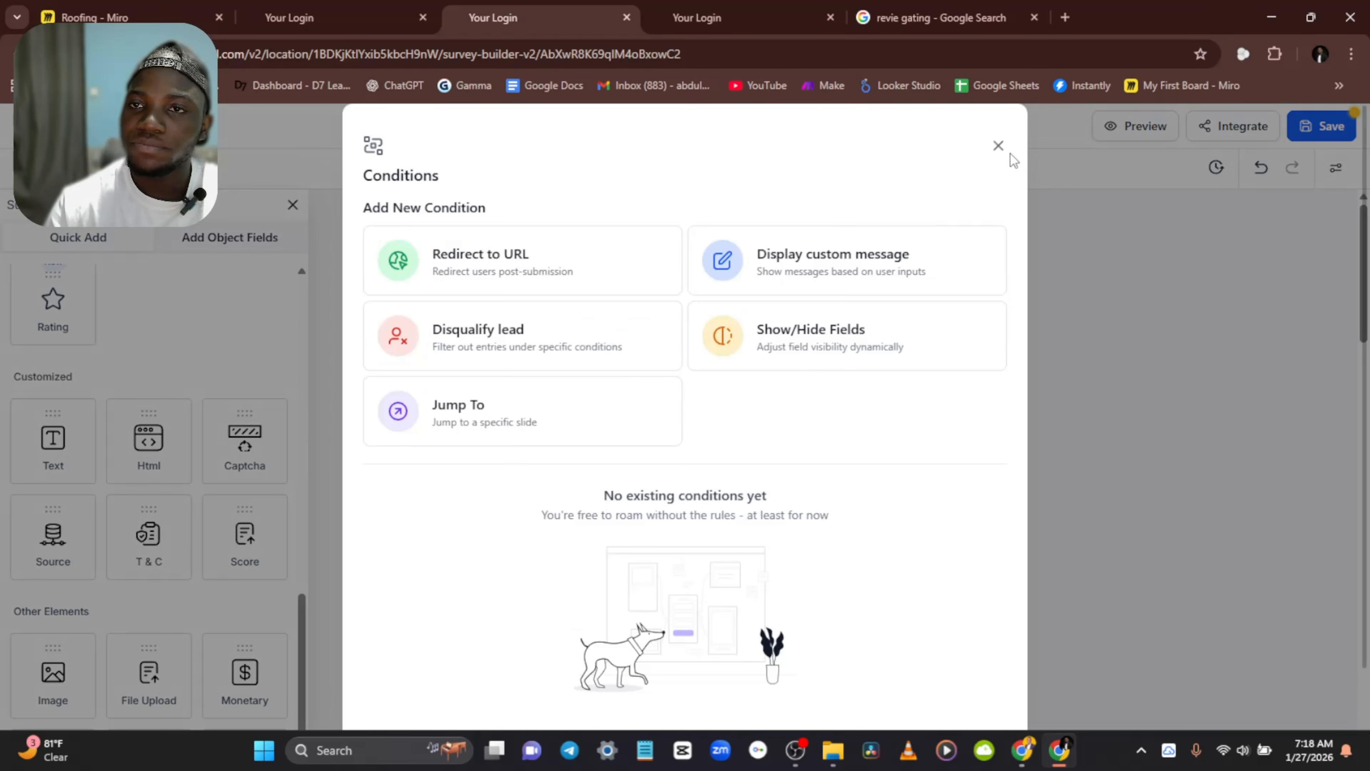
pyautogui.click(998, 147)
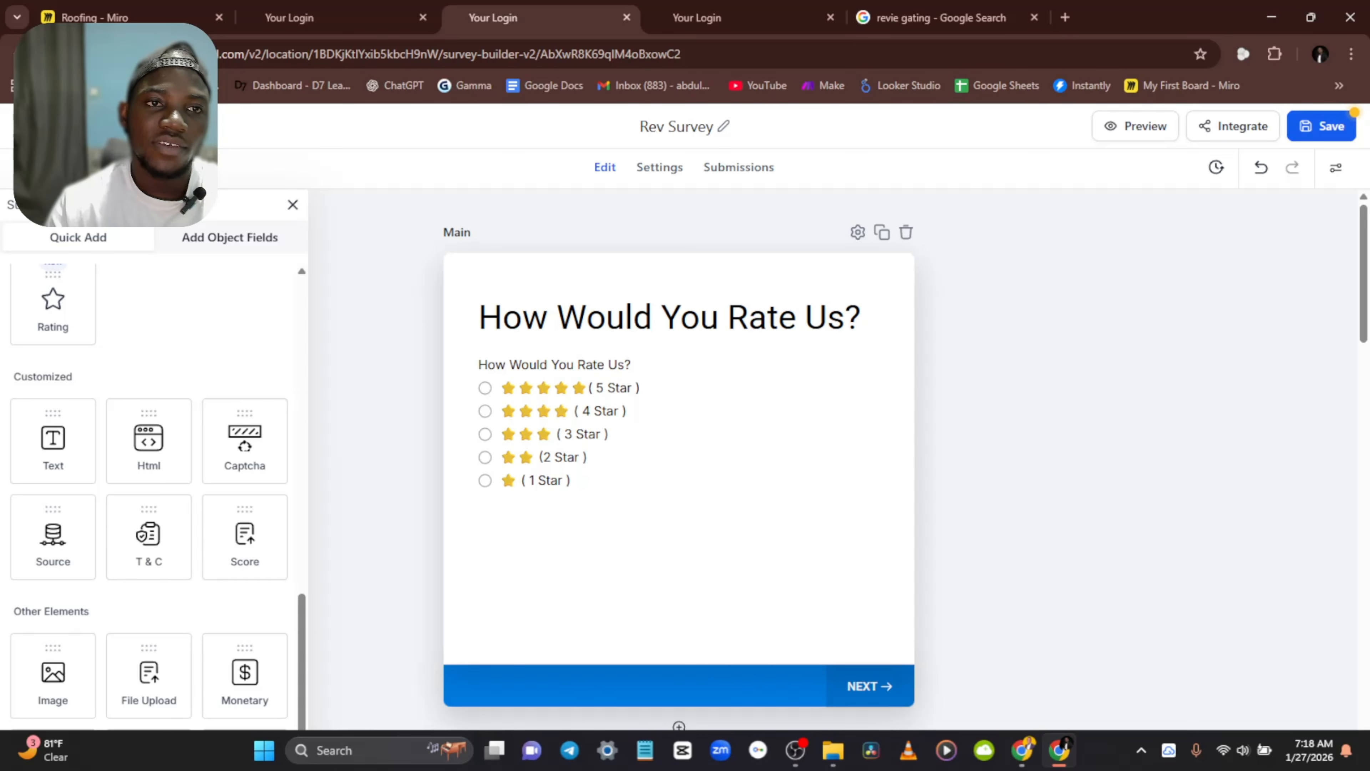
# Step: Start a Jump To condition for when the field "How Would You Rate Us?" Is Equal To the 5 Star option
pyautogui.click(78, 167)
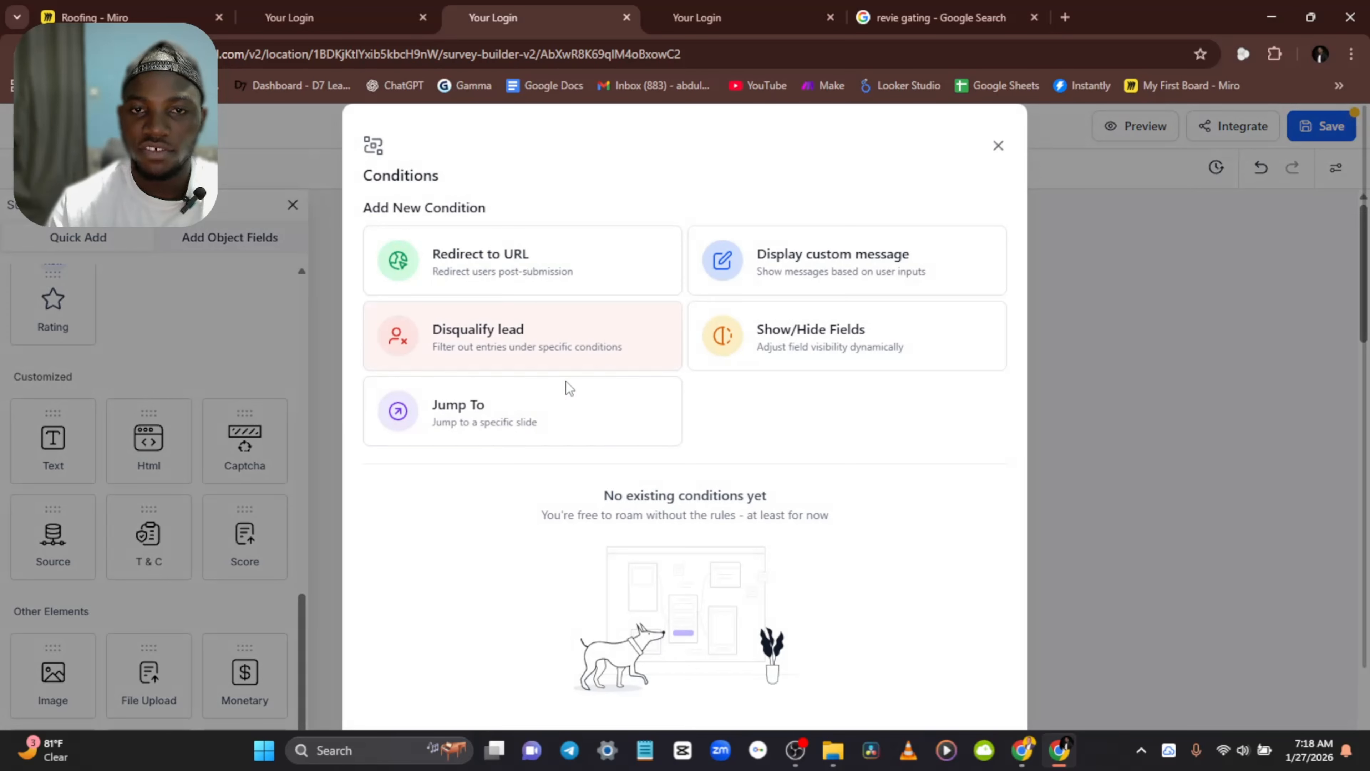
pyautogui.click(472, 419)
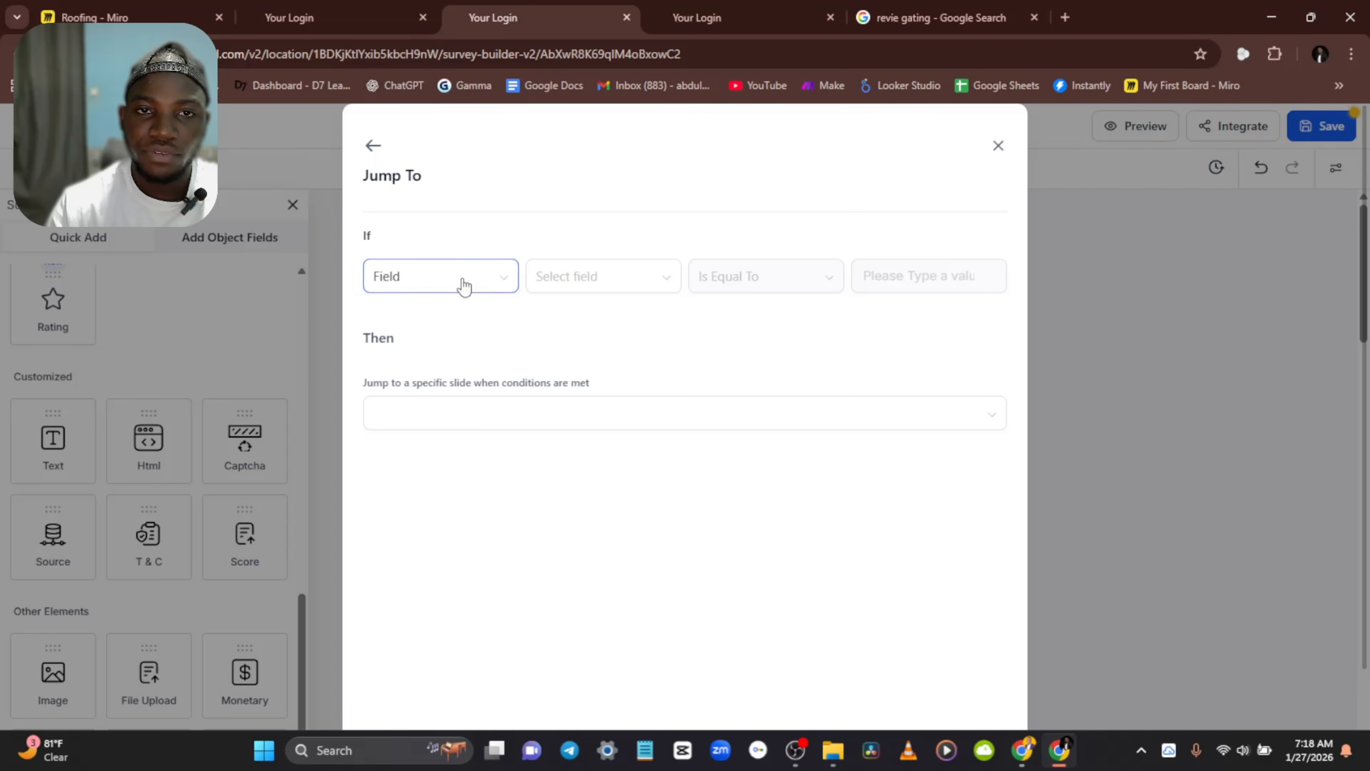
pyautogui.click(433, 278)
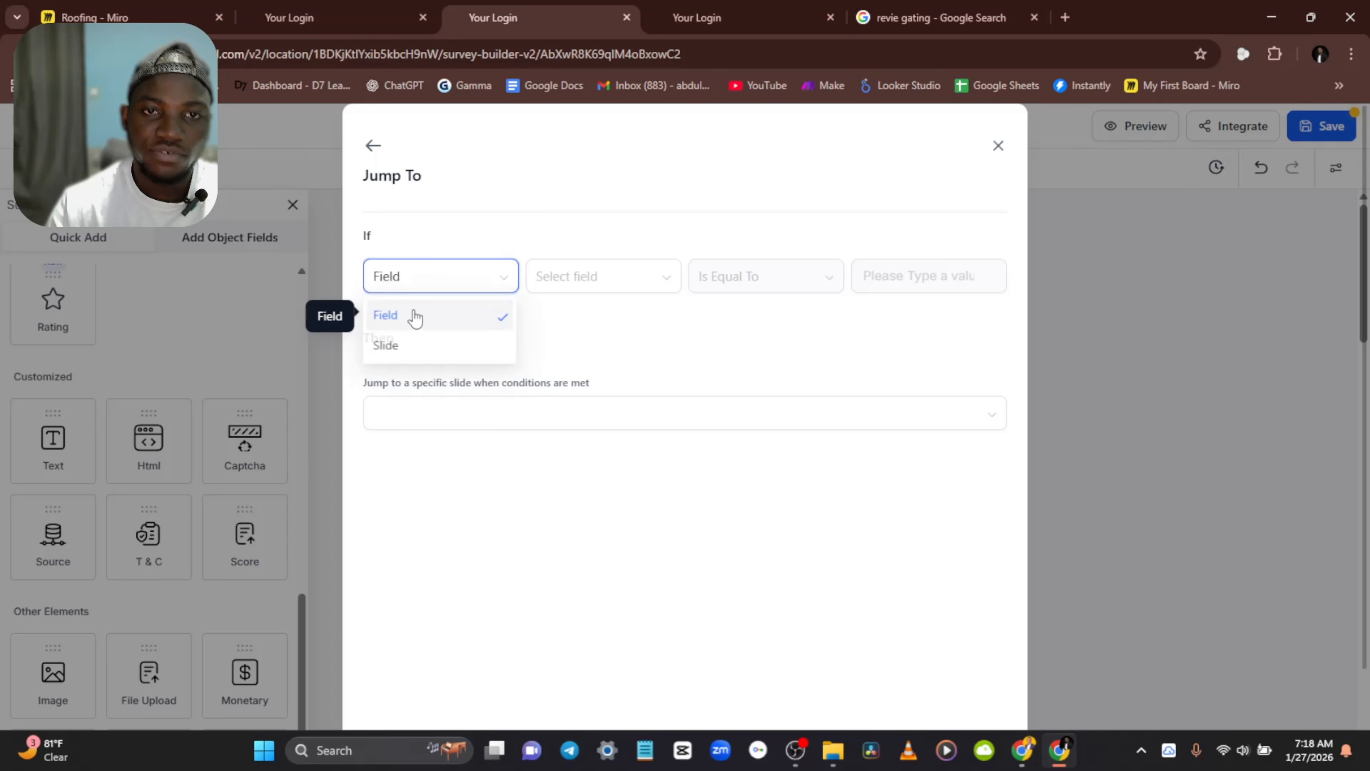
pyautogui.click(416, 324)
pyautogui.click(600, 273)
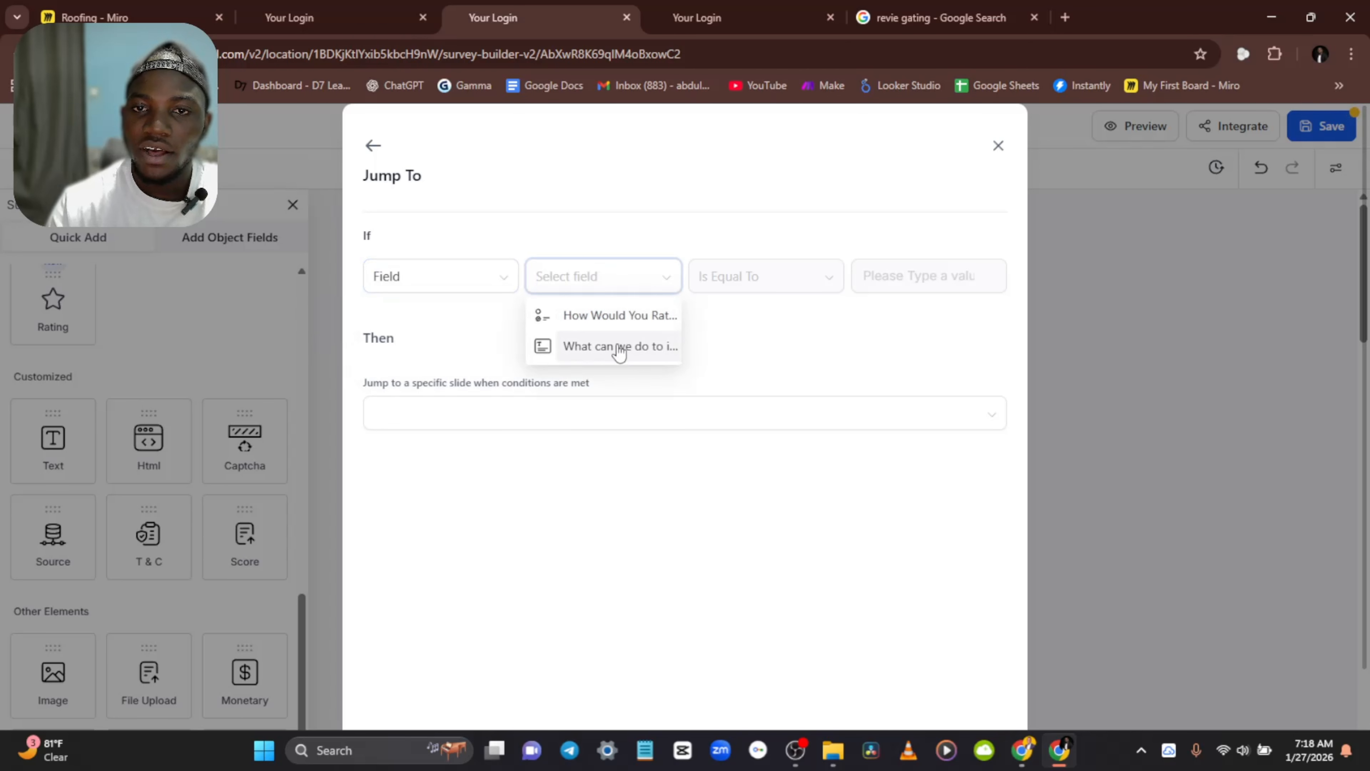
pyautogui.click(619, 324)
pyautogui.click(742, 280)
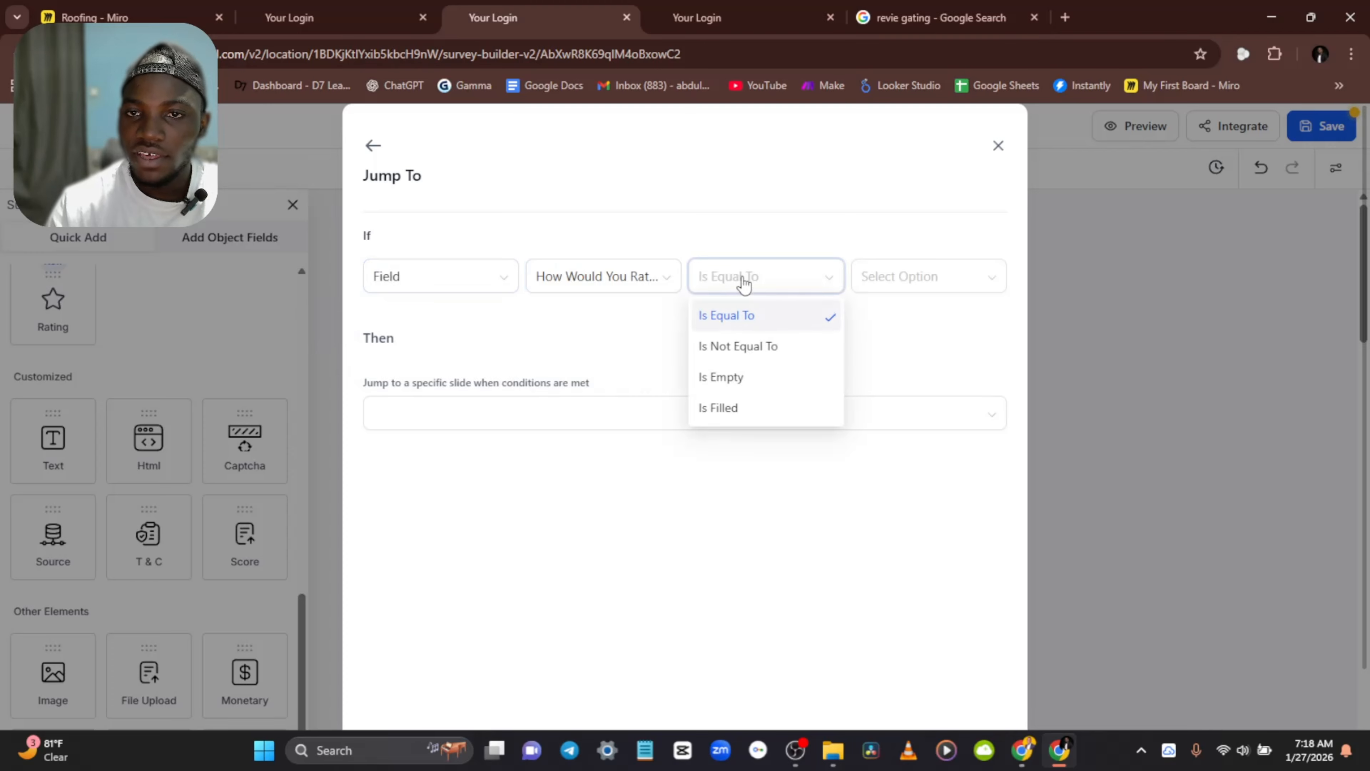
pyautogui.click(744, 318)
pyautogui.click(873, 278)
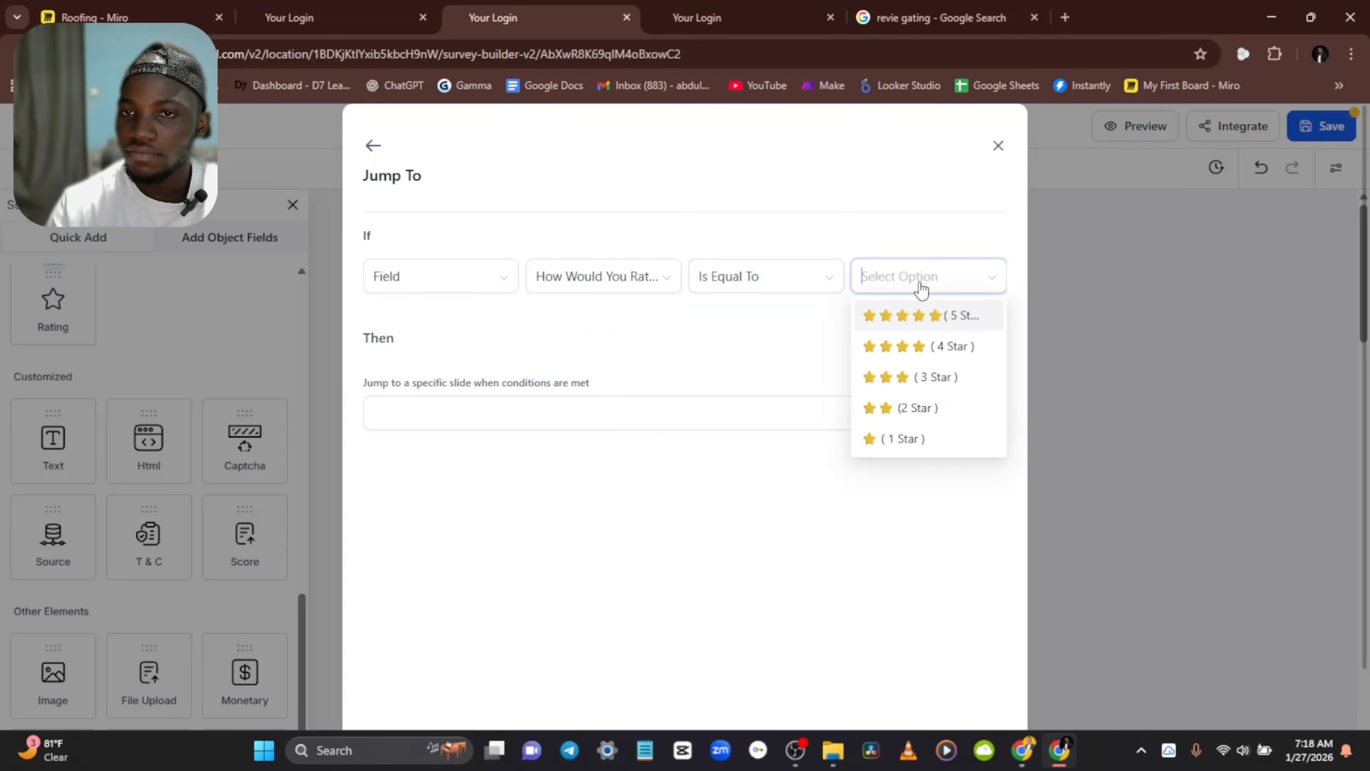
pyautogui.click(954, 316)
# Step: Make the 5 Star condition jump to P2 - Link and save it
pyautogui.click(452, 368)
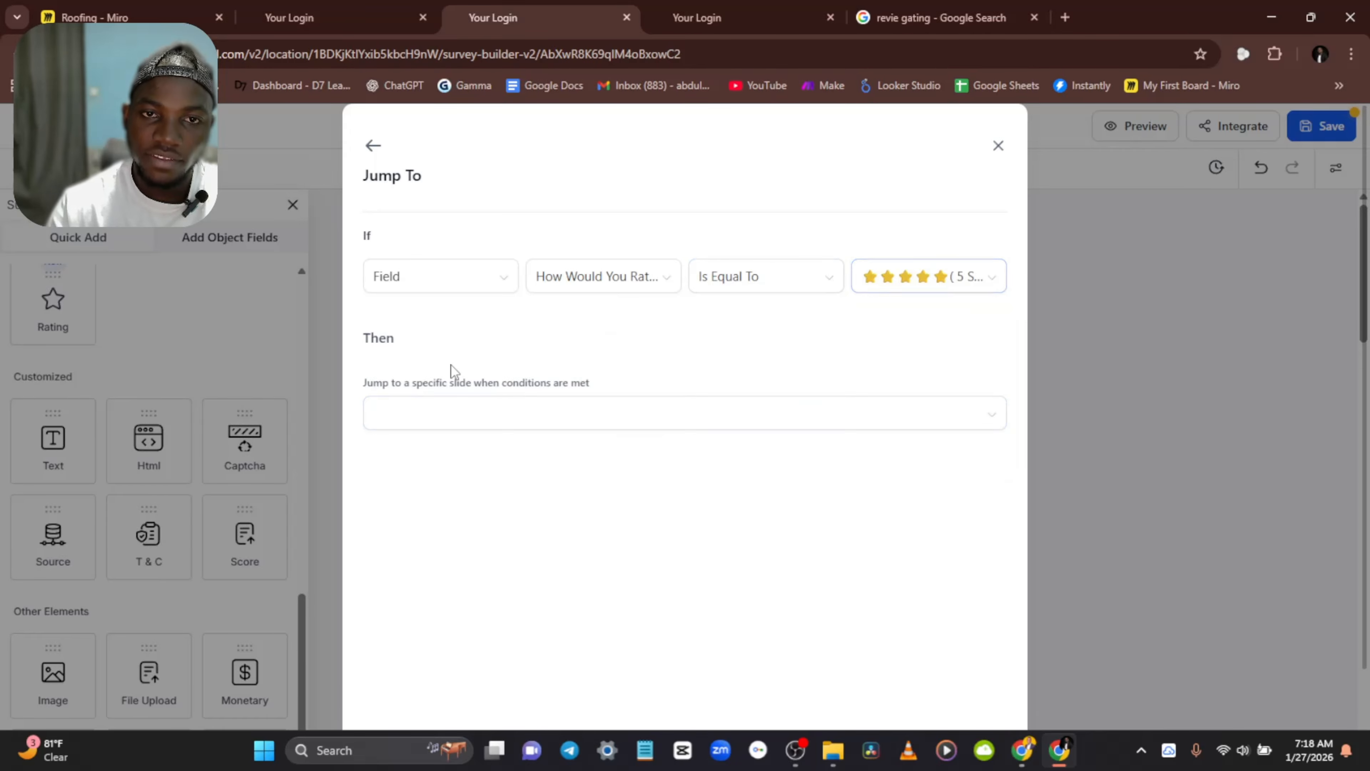
pyautogui.click(626, 408)
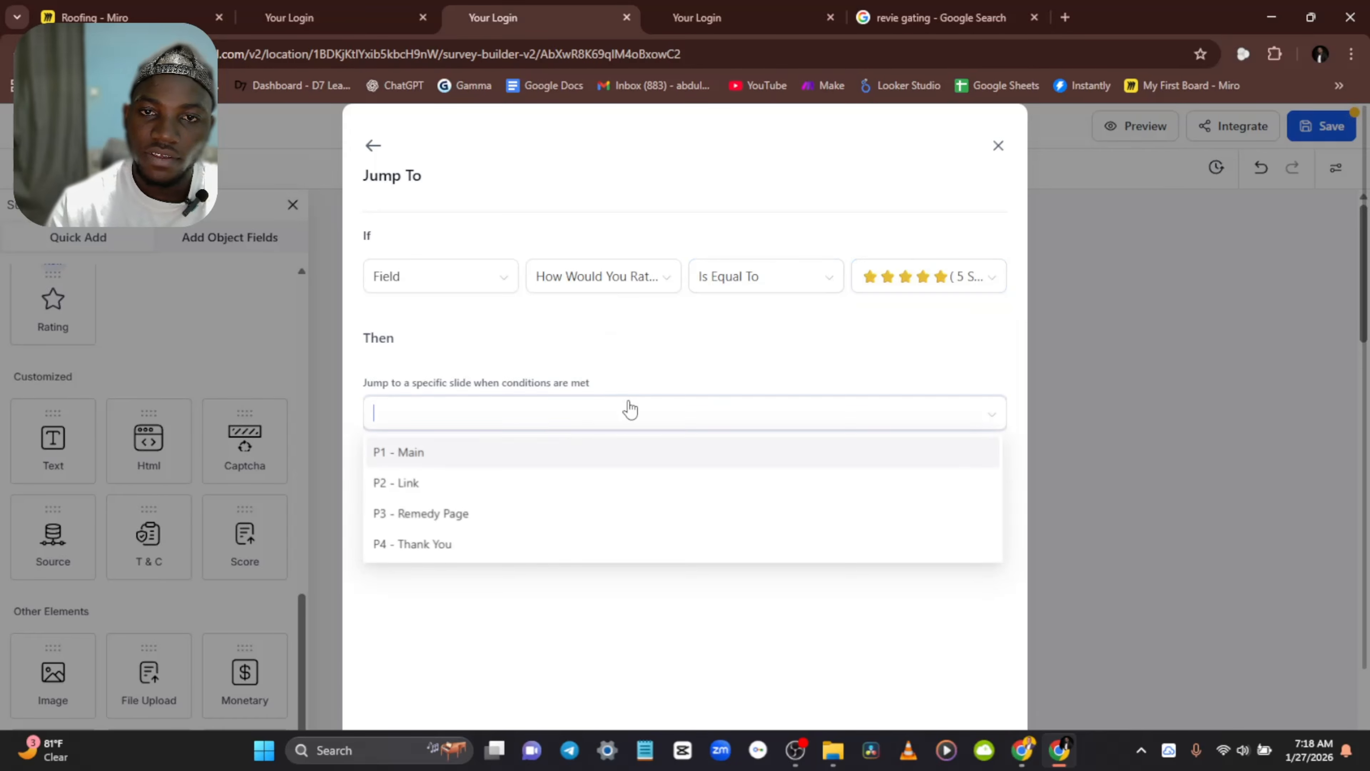
pyautogui.click(427, 490)
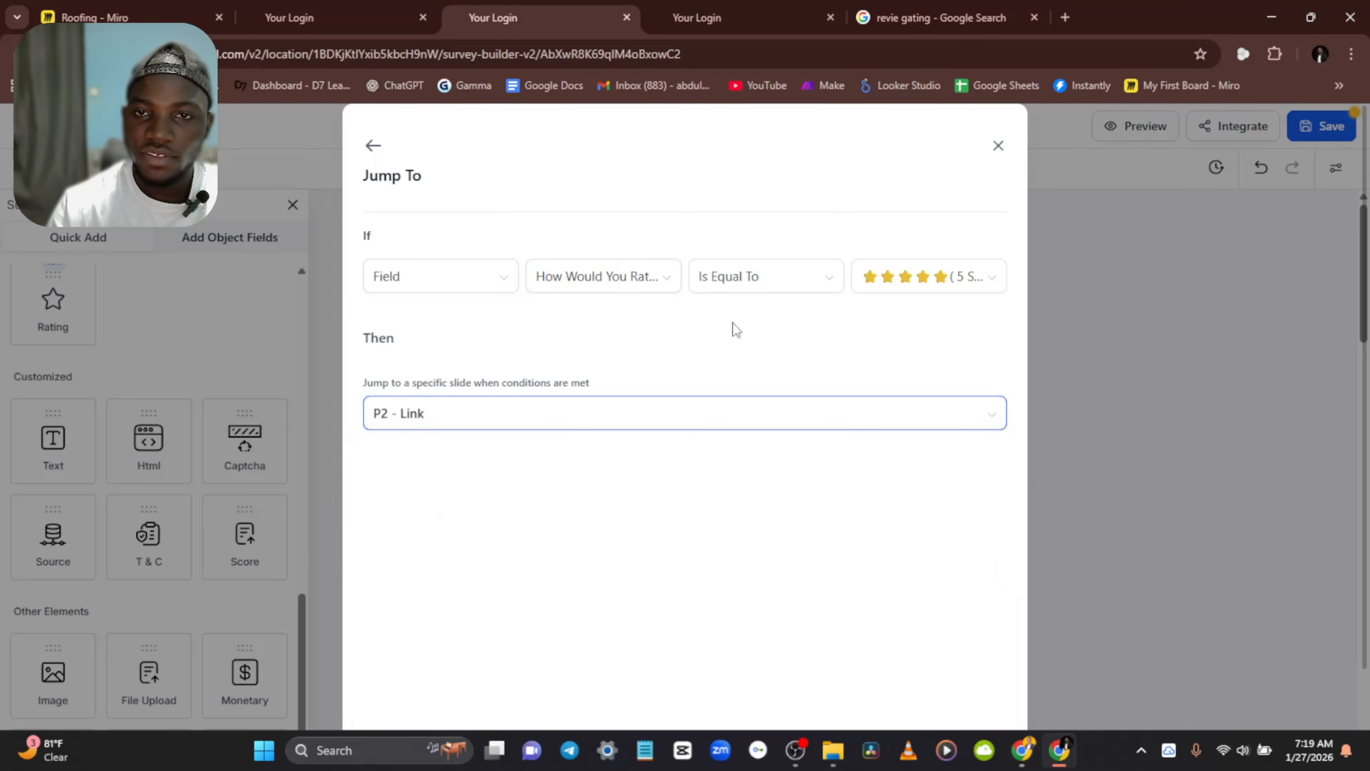
pyautogui.scroll(-2, 693, 467)
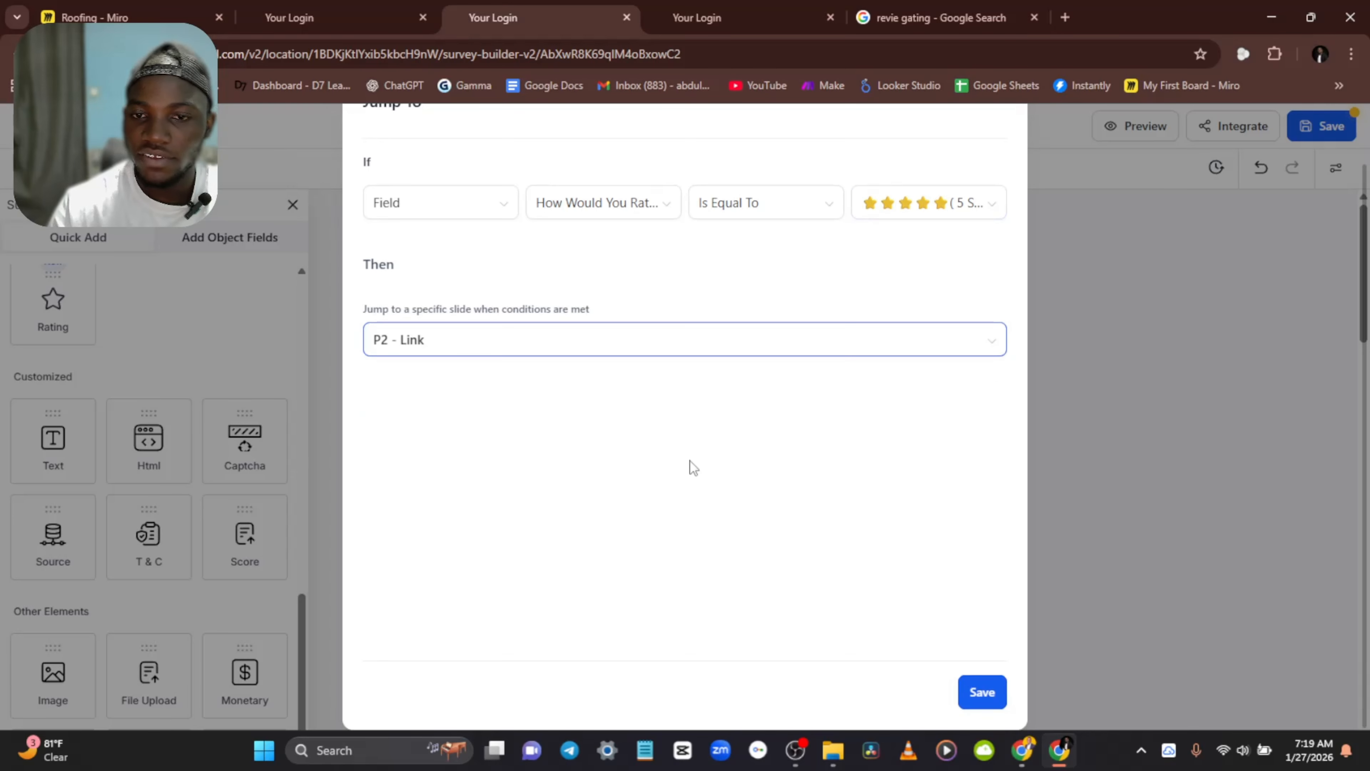
pyautogui.click(983, 694)
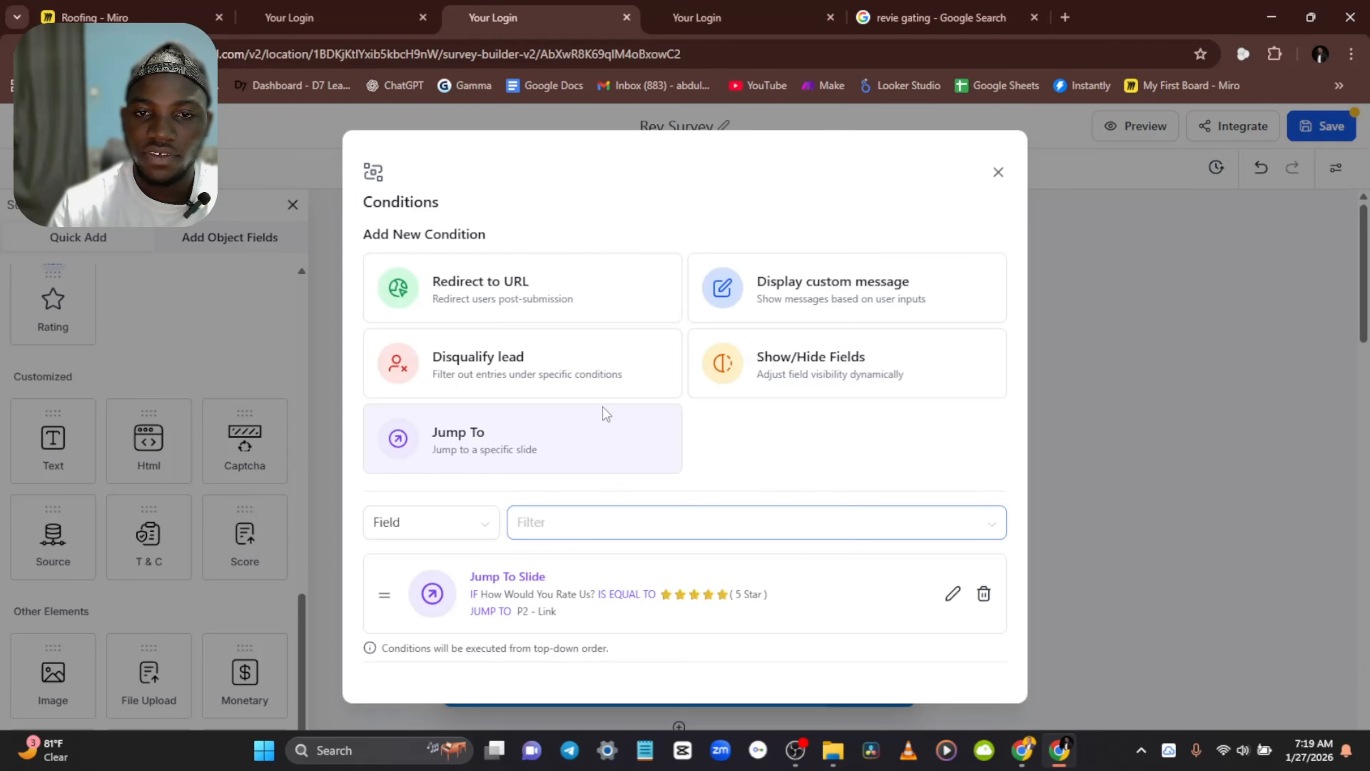
# Step: Start a second Jump To condition for when the field "How Would You Rate Us?" Is Not Equal To the 5 Star option
pyautogui.click(464, 439)
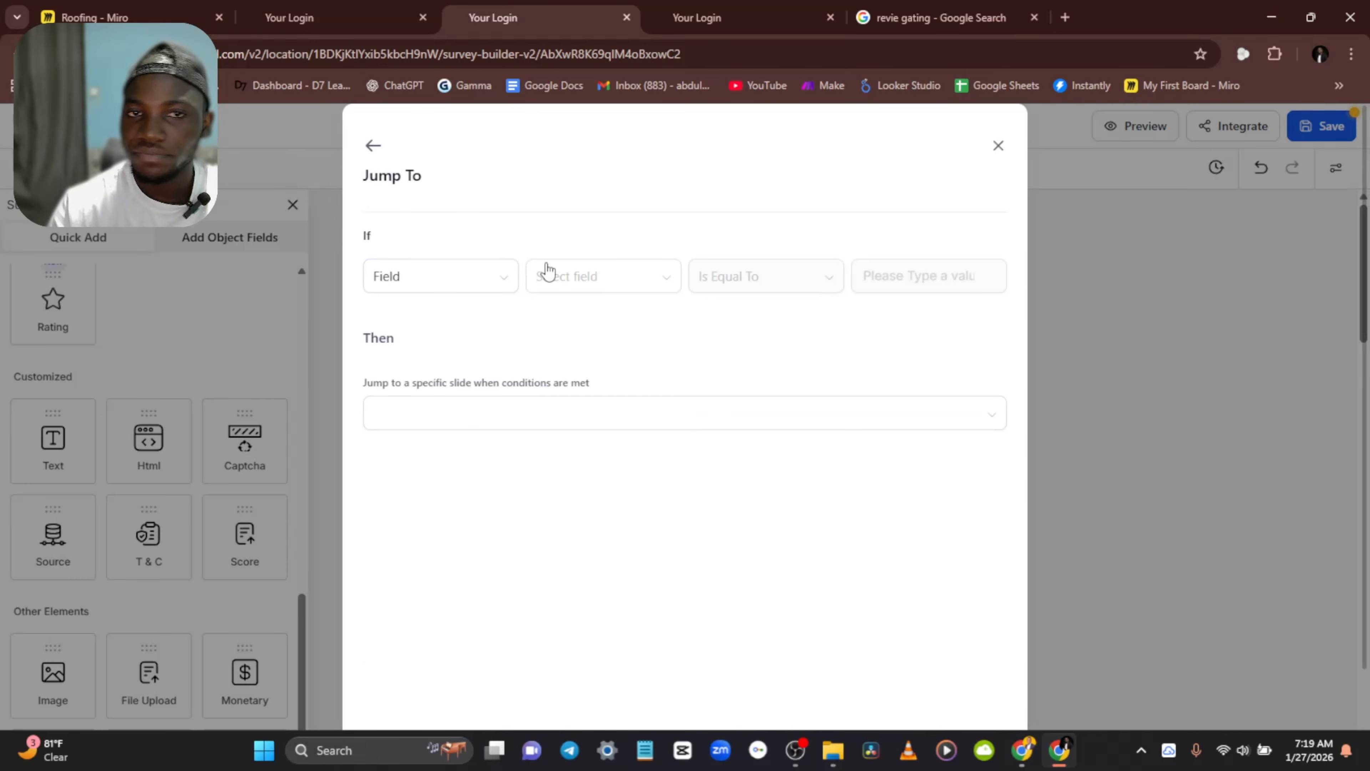
pyautogui.click(434, 278)
pyautogui.click(428, 312)
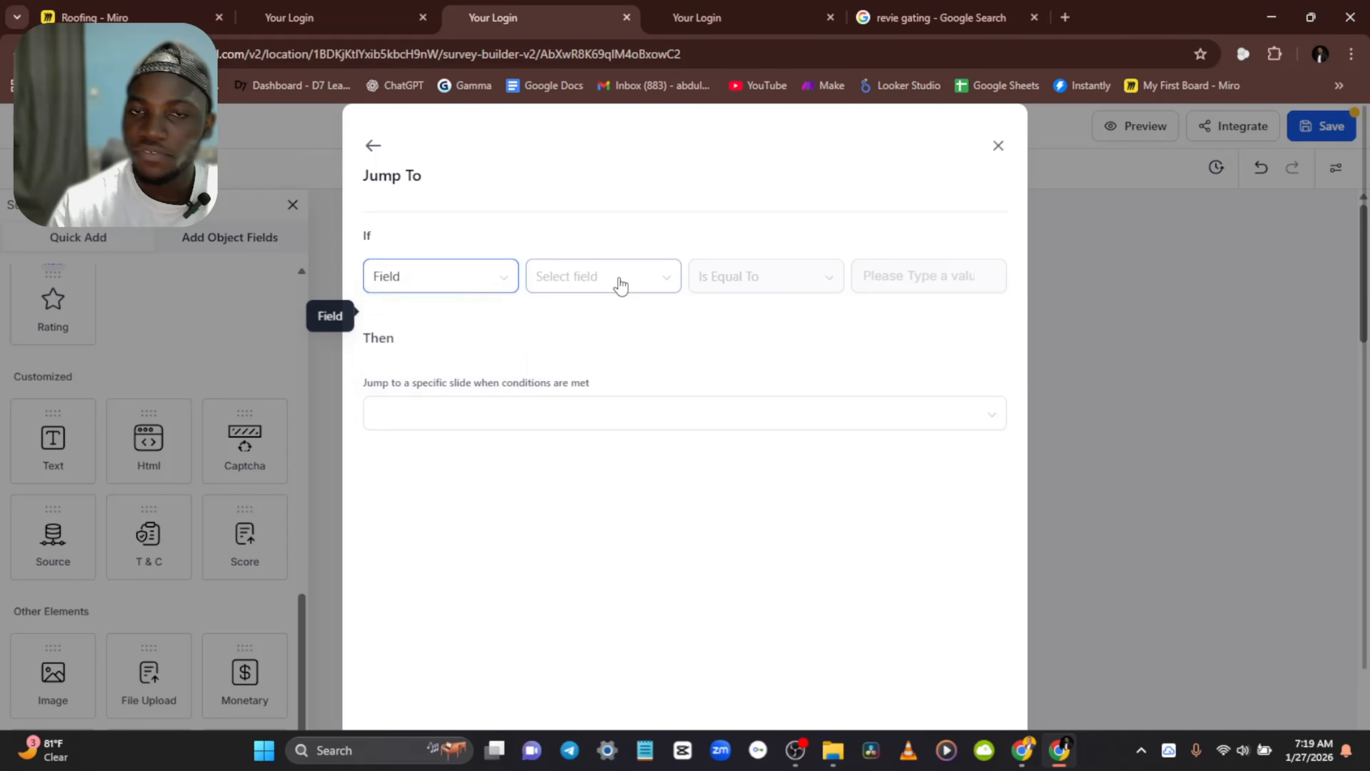
pyautogui.click(621, 286)
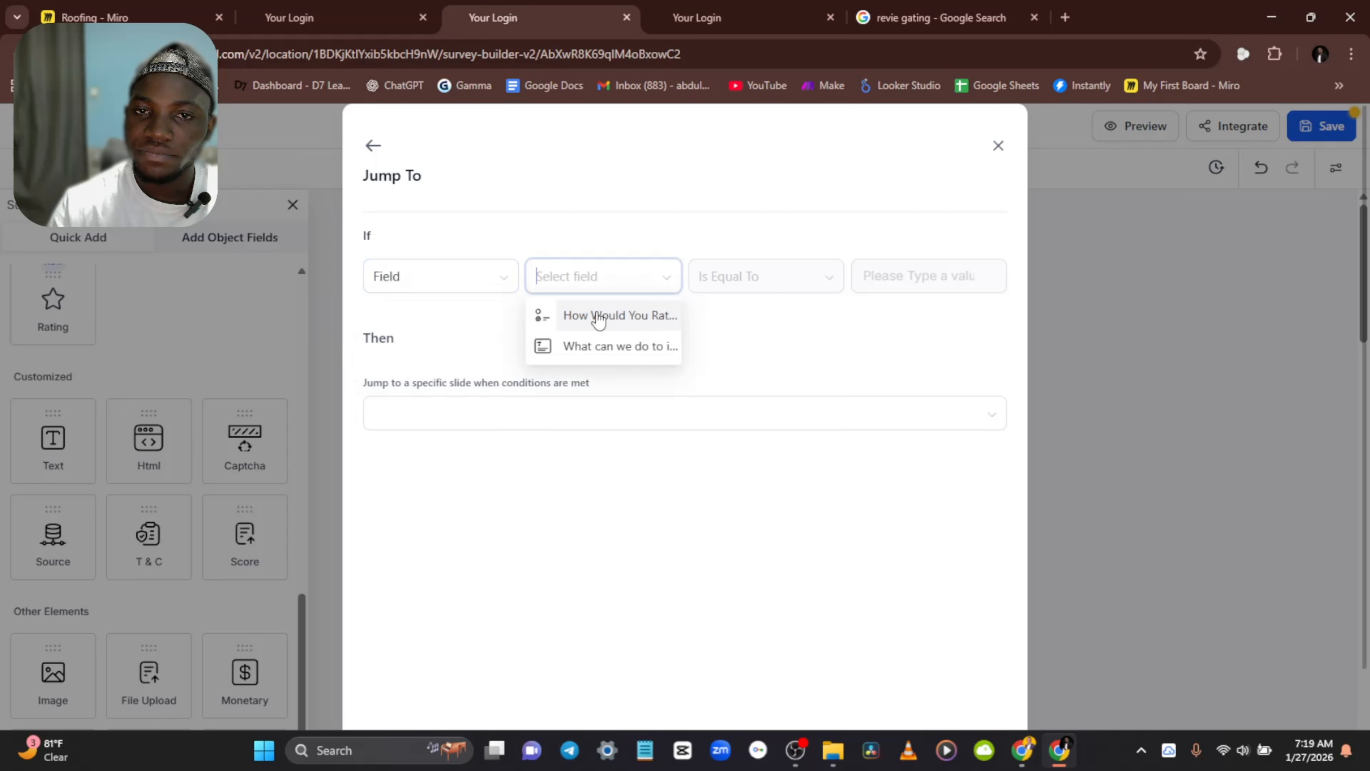
pyautogui.click(627, 317)
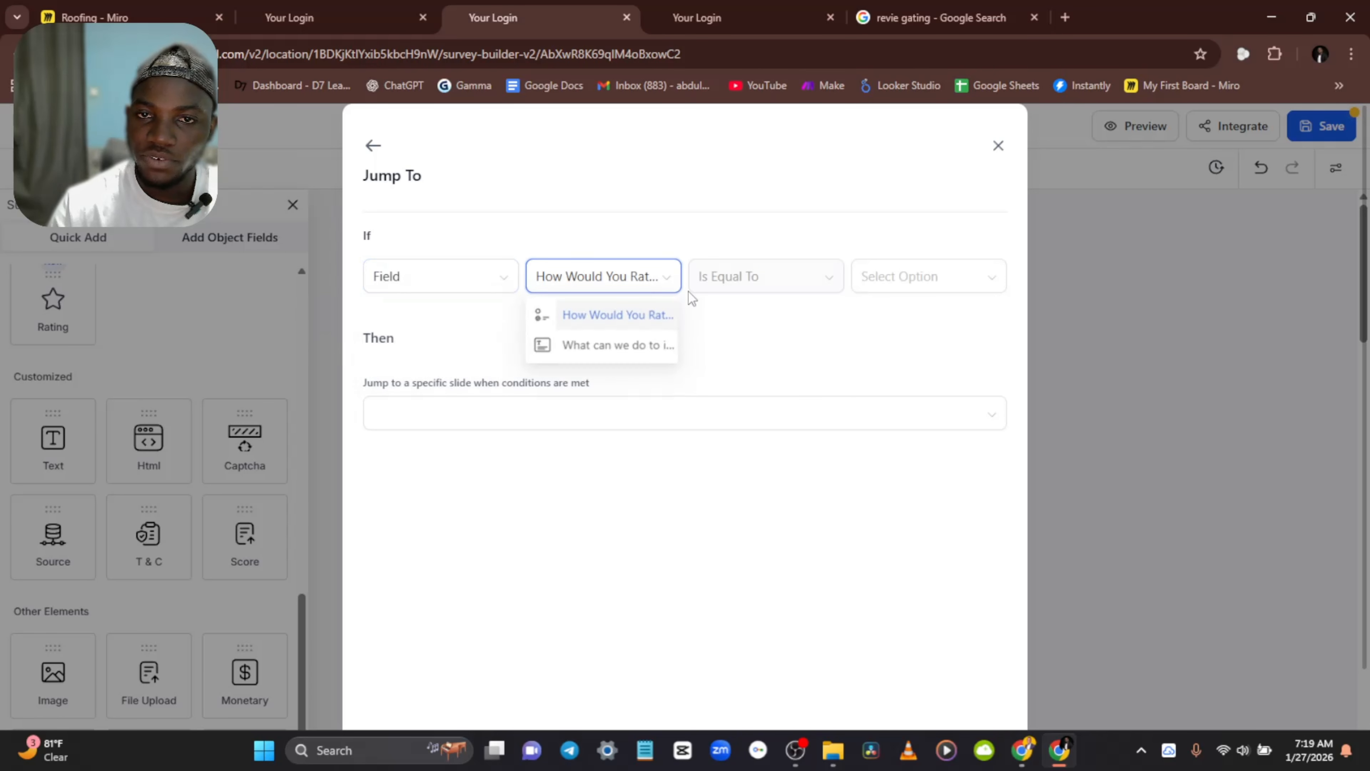
pyautogui.click(755, 276)
pyautogui.click(759, 348)
pyautogui.click(864, 277)
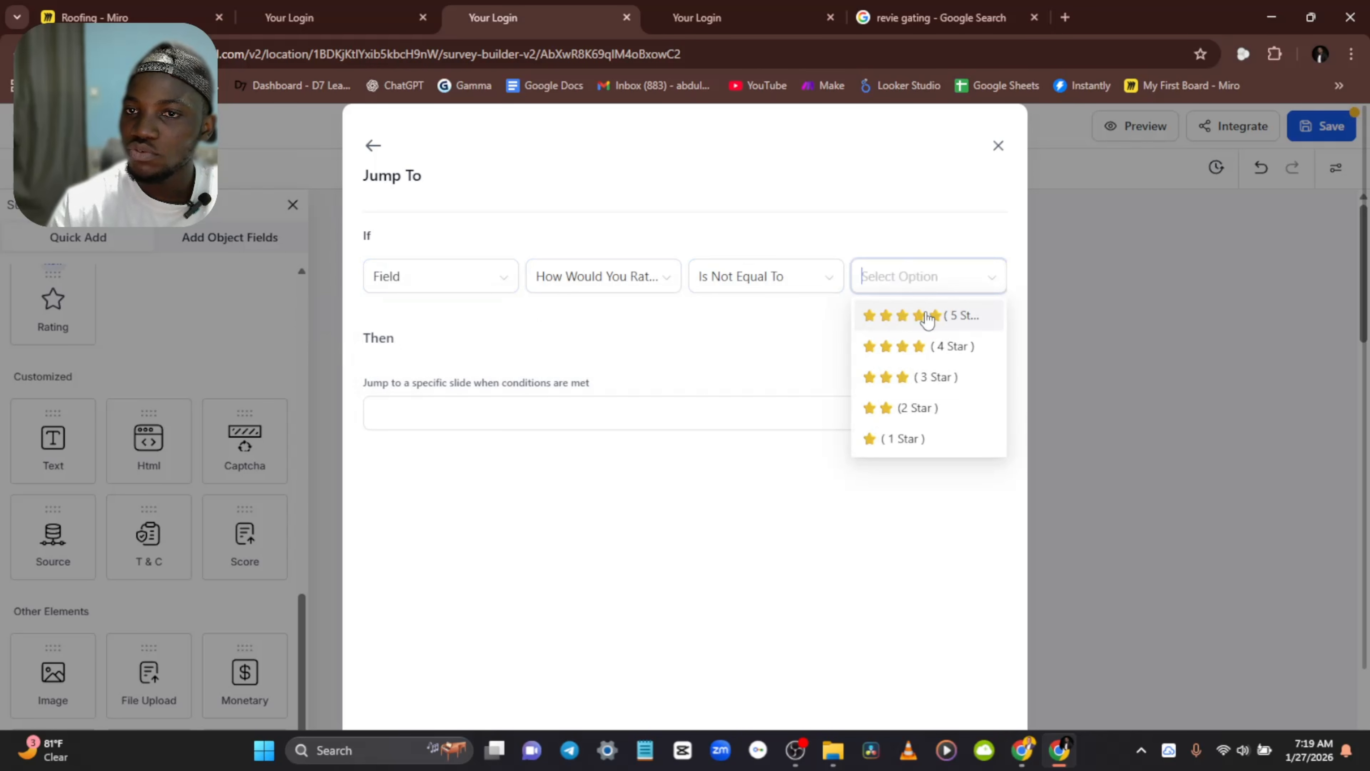
pyautogui.click(920, 317)
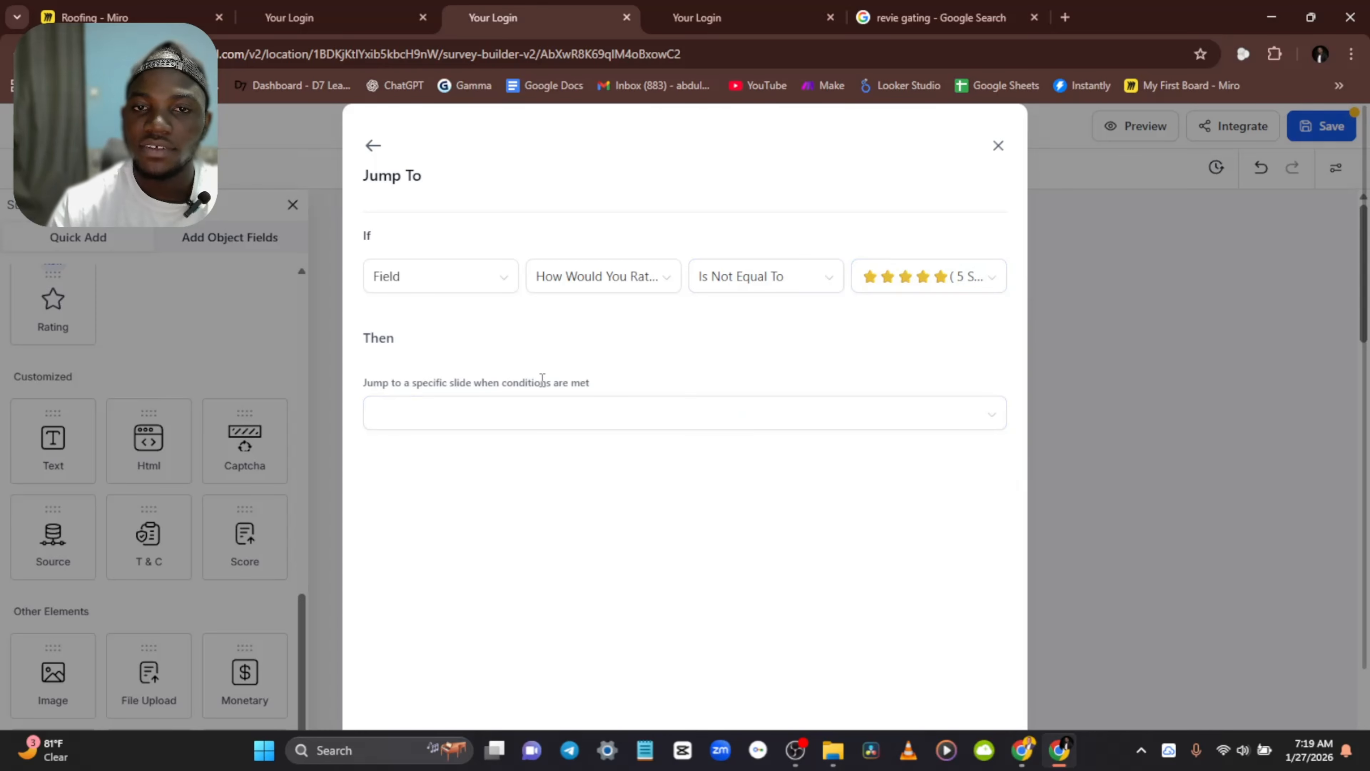
# Step: Make the second condition jump to P3 - Remedy Page, save it and close the Conditions window
pyautogui.click(559, 408)
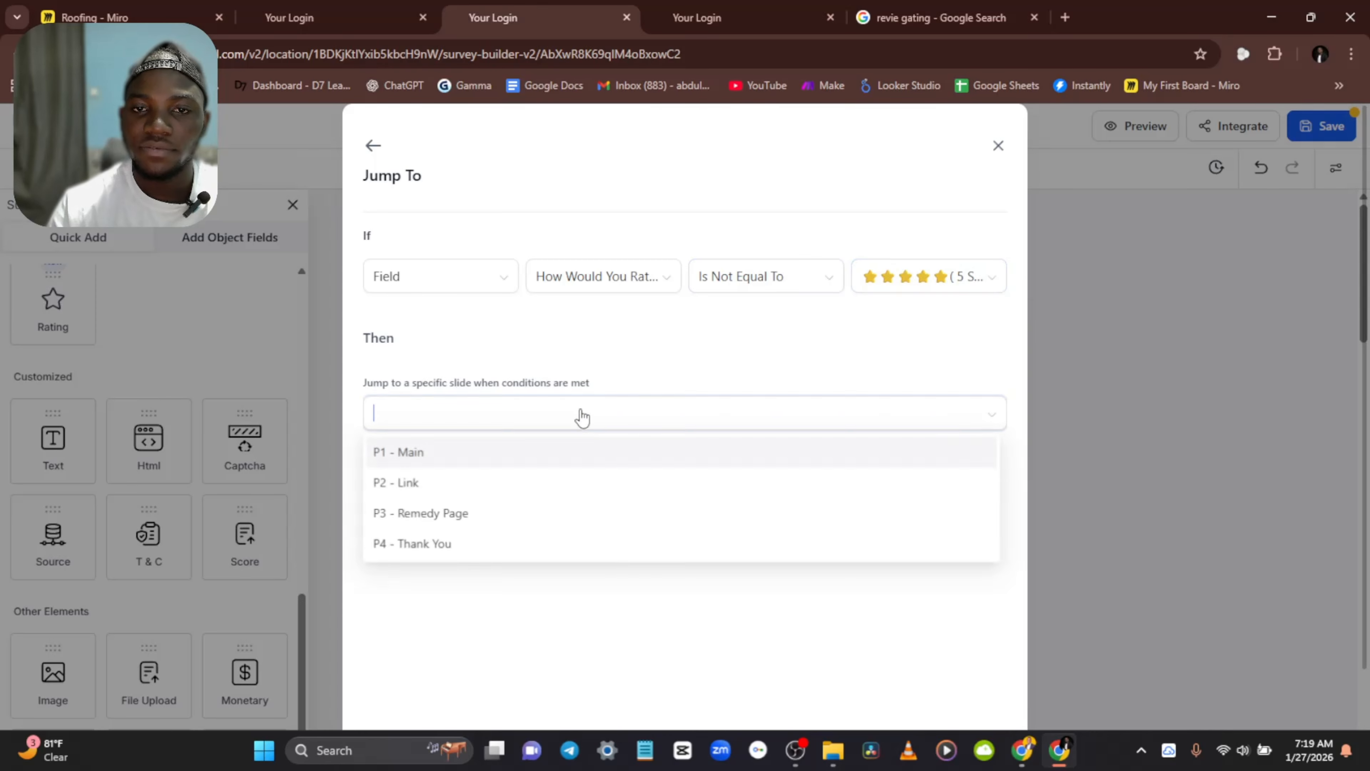
pyautogui.click(428, 516)
pyautogui.scroll(-2, 896, 581)
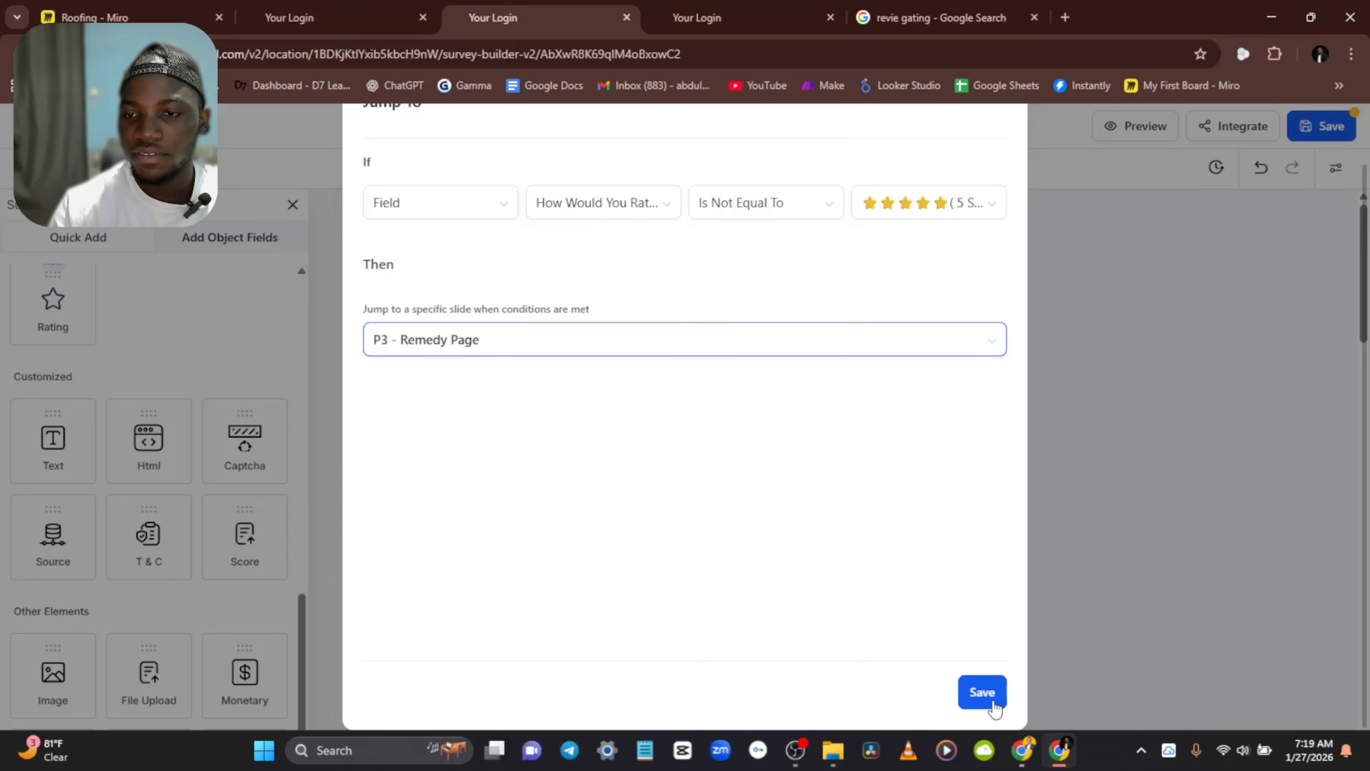
pyautogui.click(982, 692)
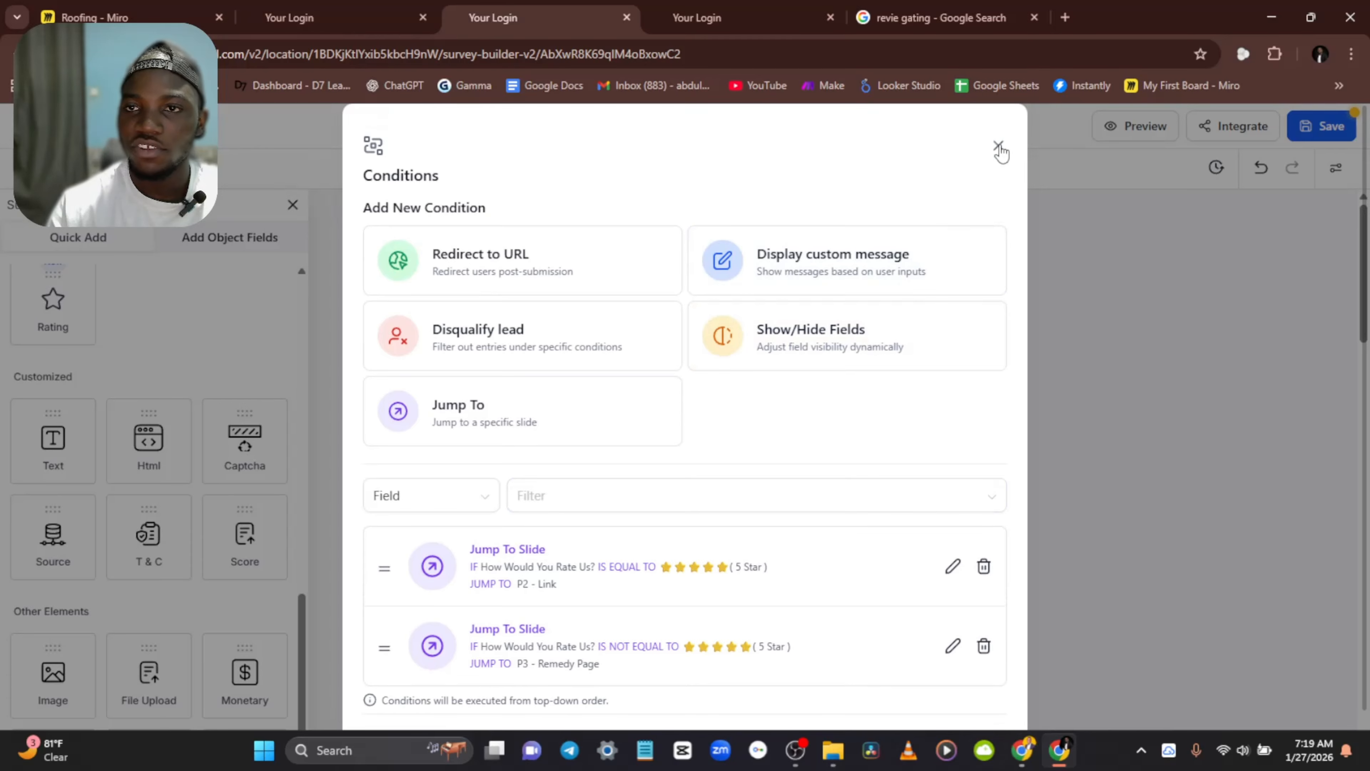
pyautogui.click(997, 143)
# Step: Save the survey and open its preview, proceeding past the third-party script alerts
pyautogui.scroll(-9, 846, 306)
pyautogui.click(1322, 125)
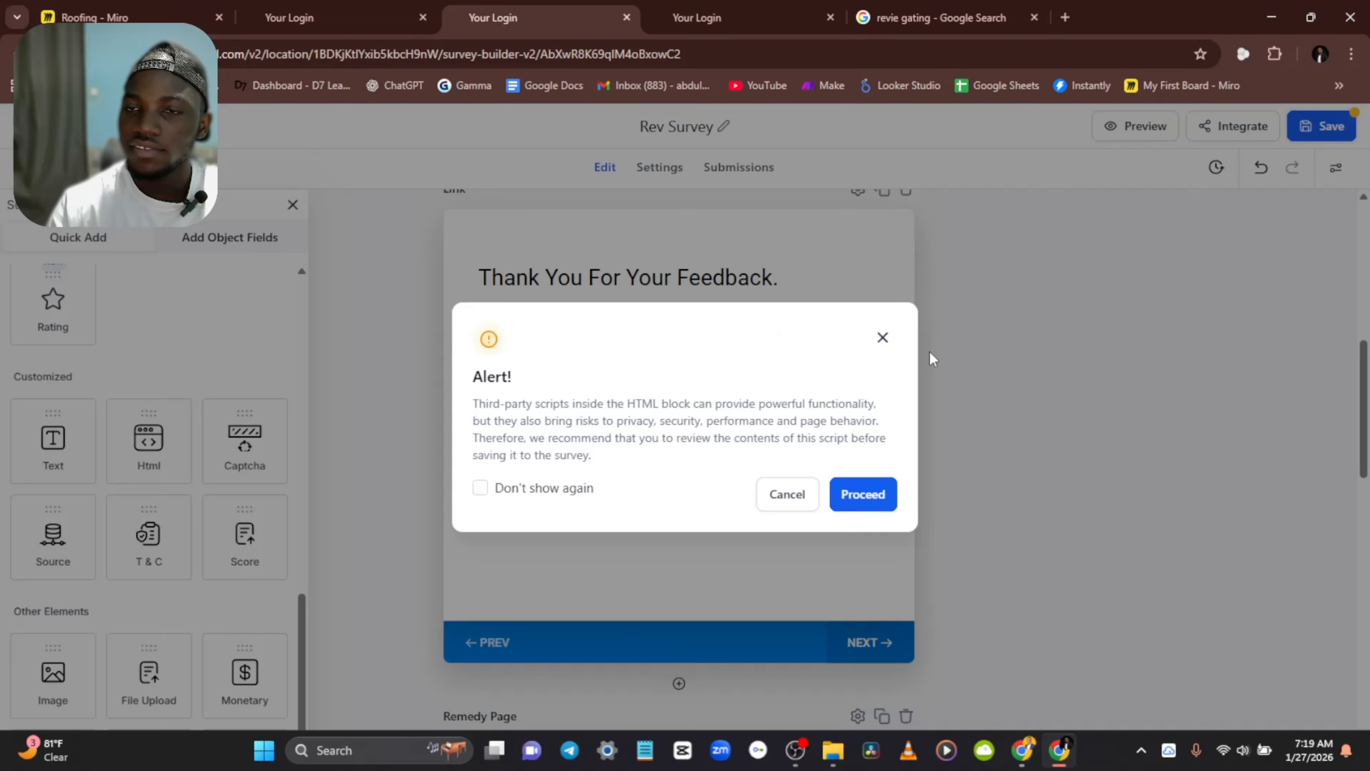
pyautogui.click(859, 492)
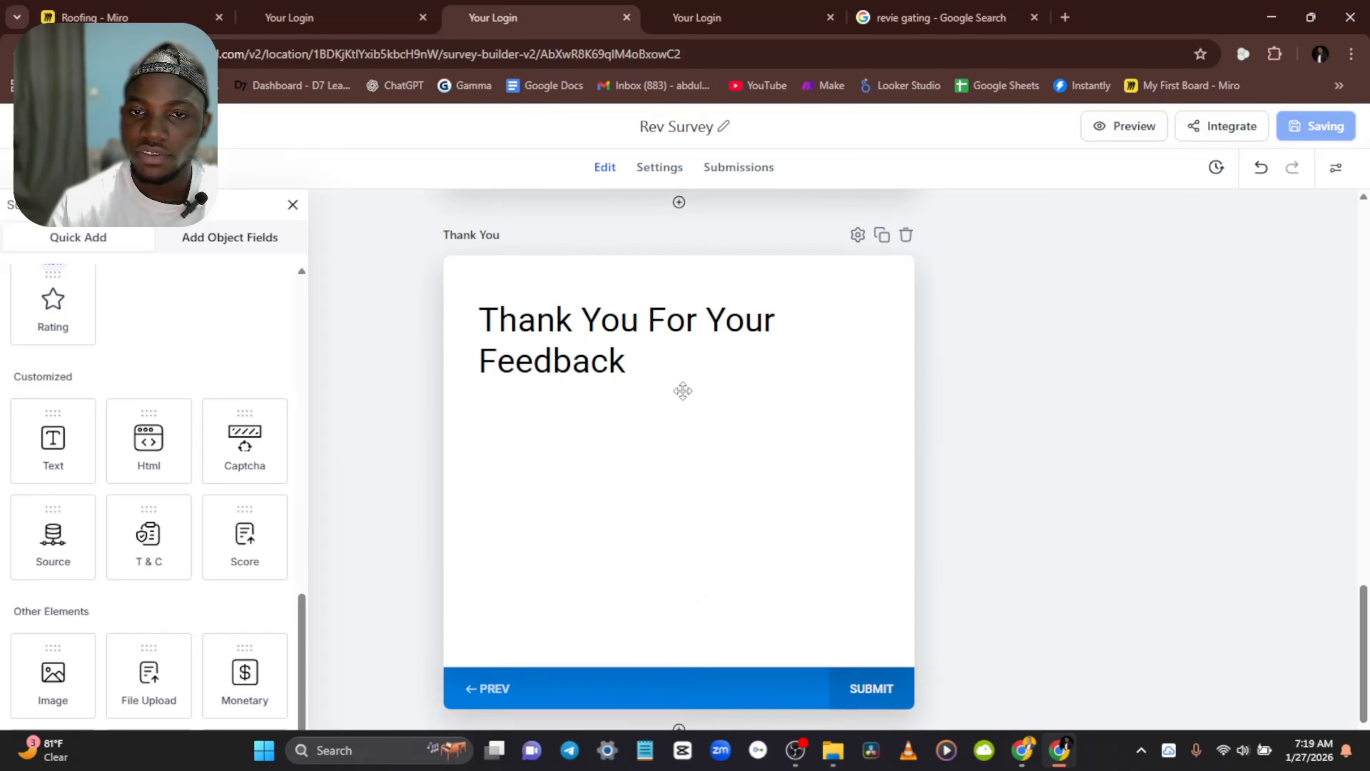
pyautogui.click(1145, 133)
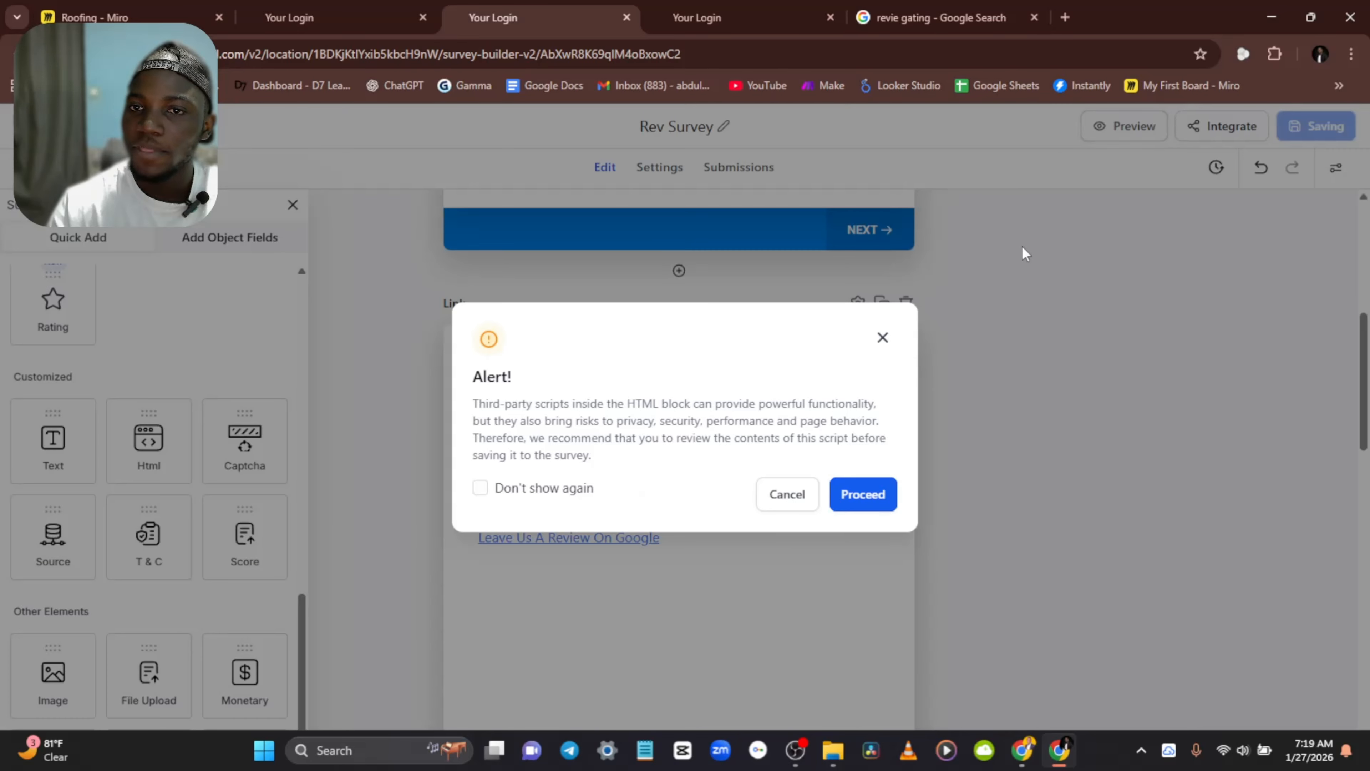
pyautogui.click(857, 494)
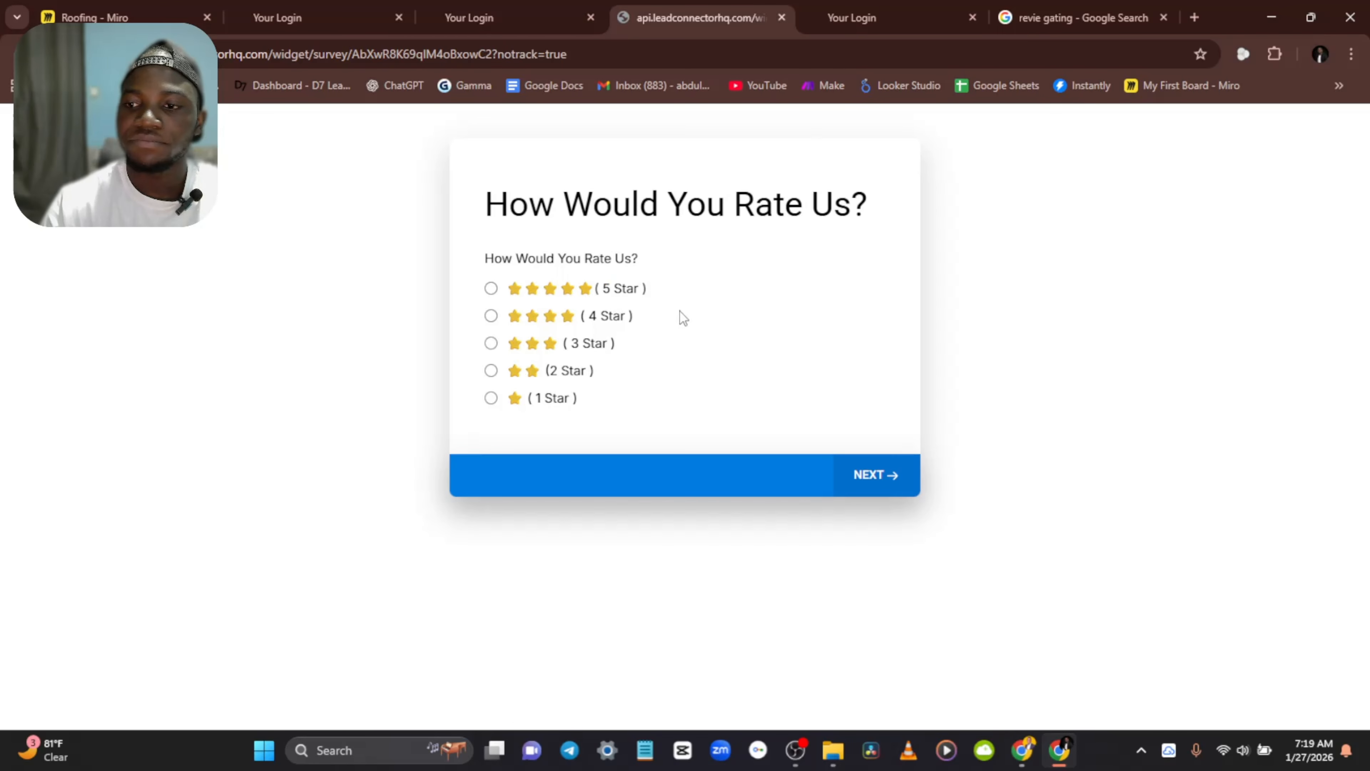
# Step: Test the 5 Star answer in the survey preview and return to the rating question
pyautogui.click(492, 288)
pyautogui.click(890, 489)
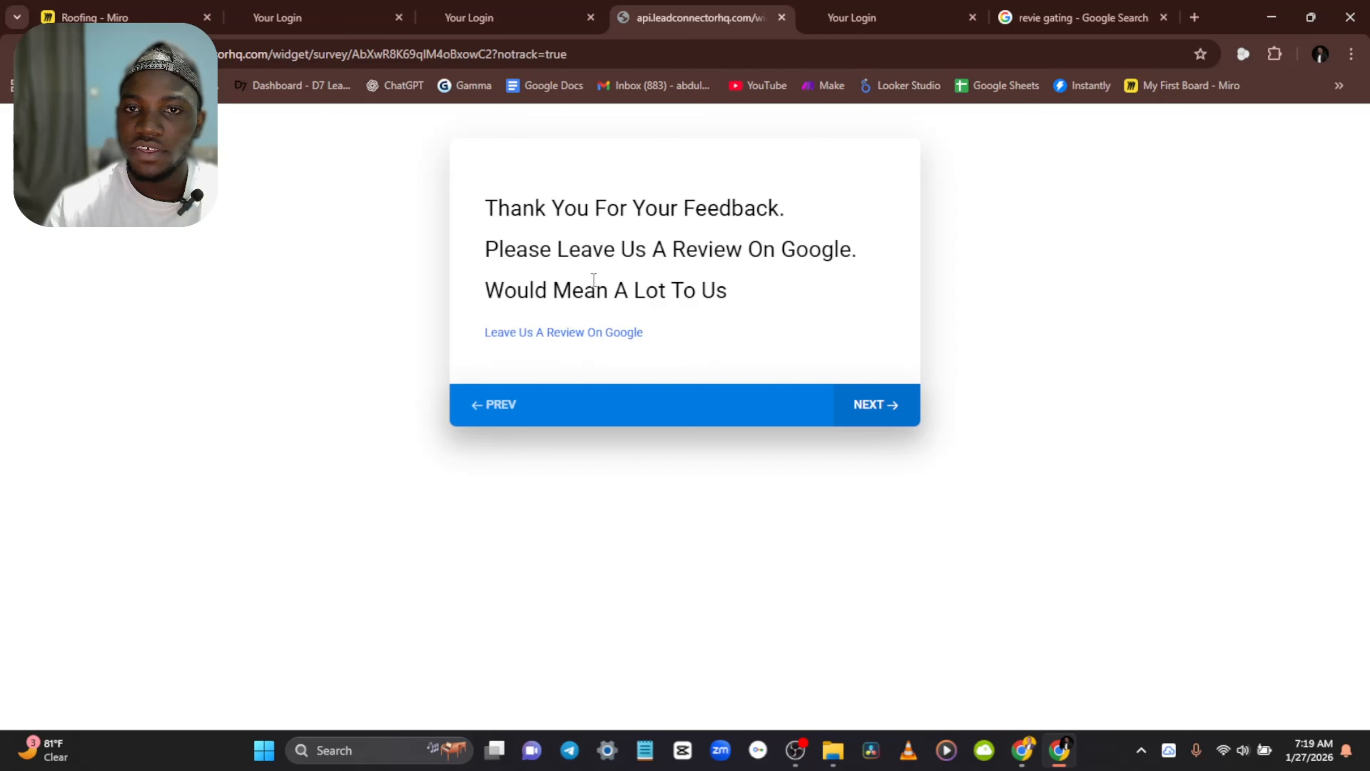
pyautogui.click(493, 409)
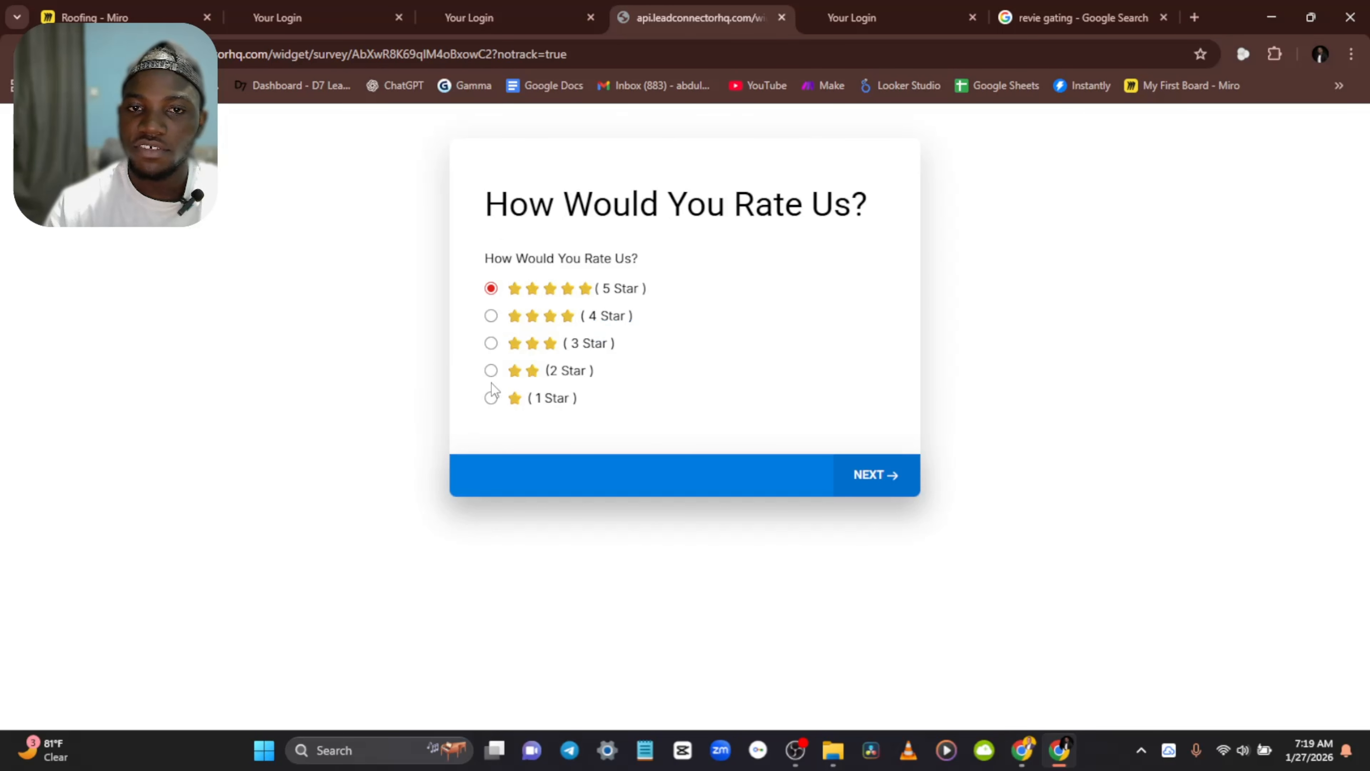
# Step: Test the 4 Star and 2 Star answers in the survey preview, returning to the rating question after each
pyautogui.click(863, 473)
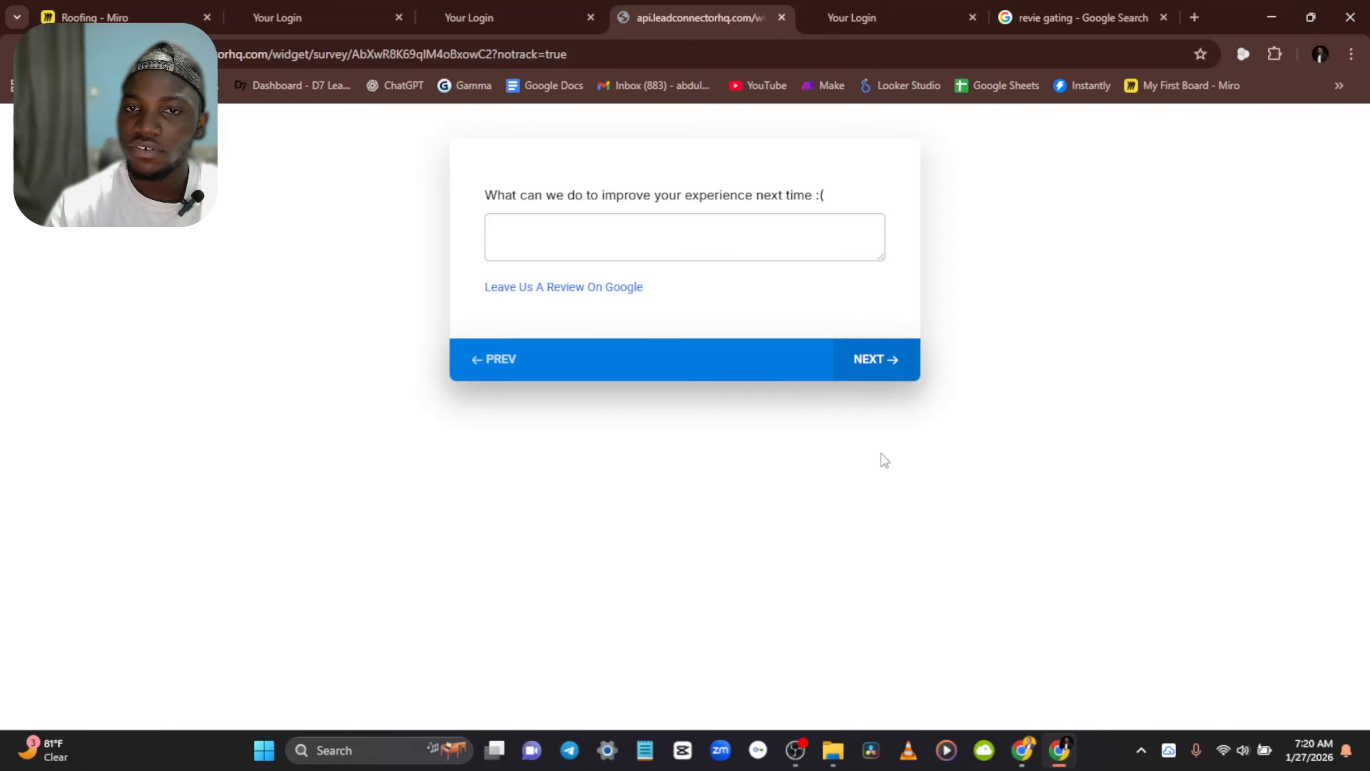
pyautogui.click(515, 373)
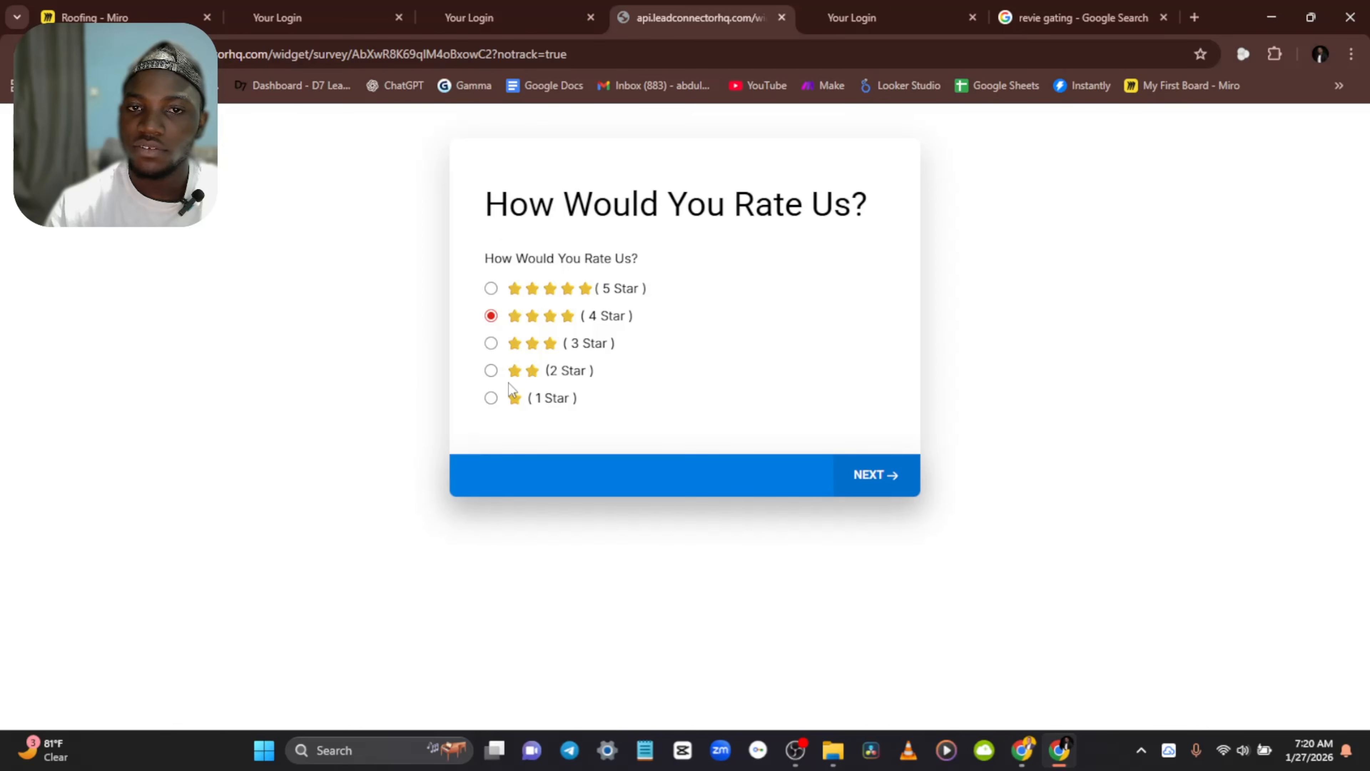
pyautogui.click(865, 475)
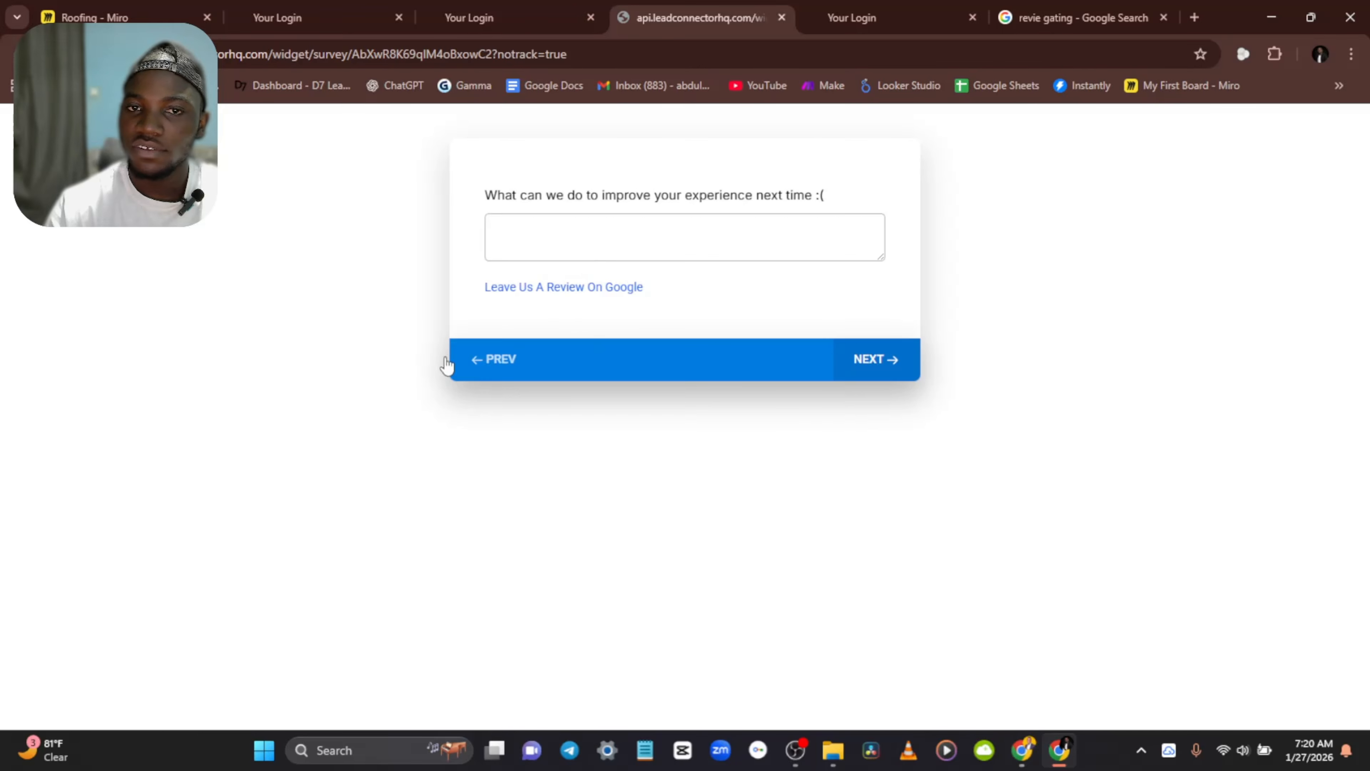
pyautogui.click(487, 371)
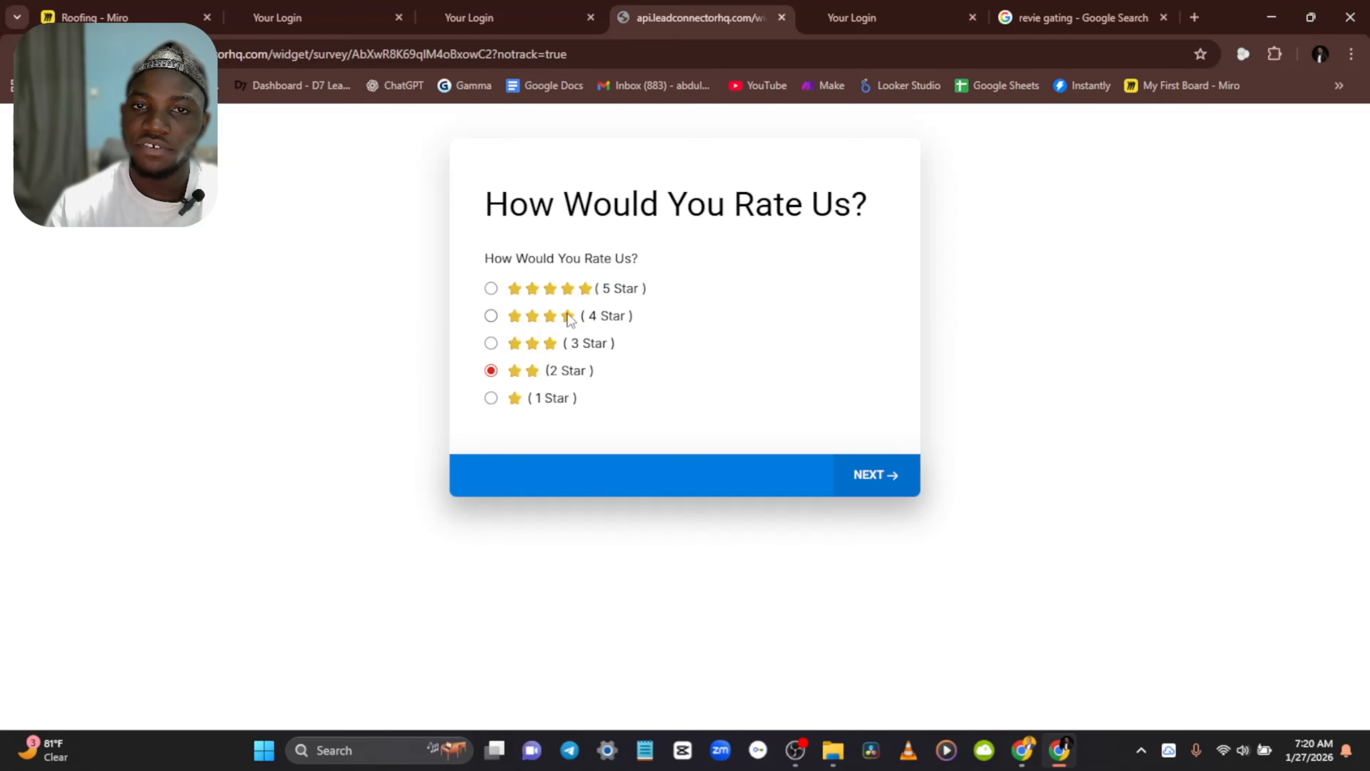
# Step: Test the 5 Star path in the survey preview through to the final thank-you page and step back to the review-link page
pyautogui.click(494, 316)
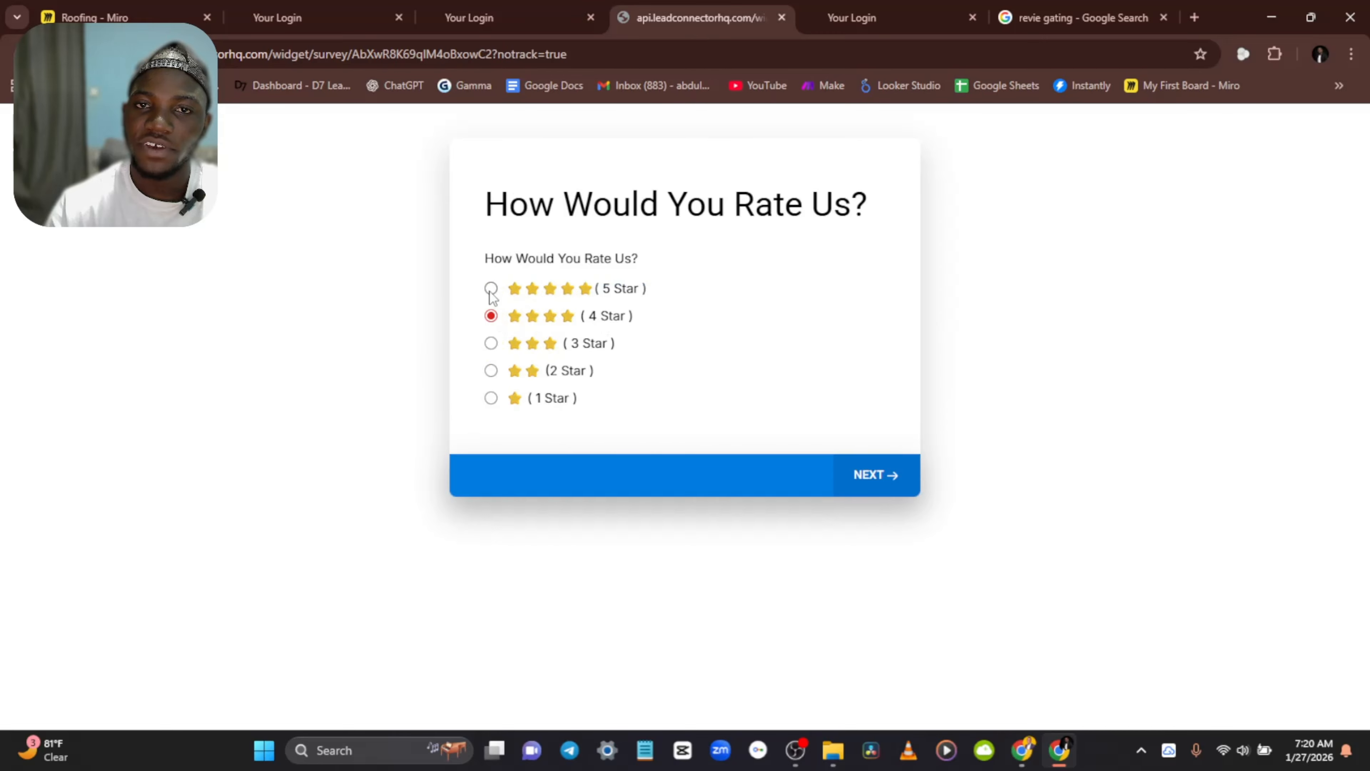
pyautogui.click(875, 487)
pyautogui.click(891, 412)
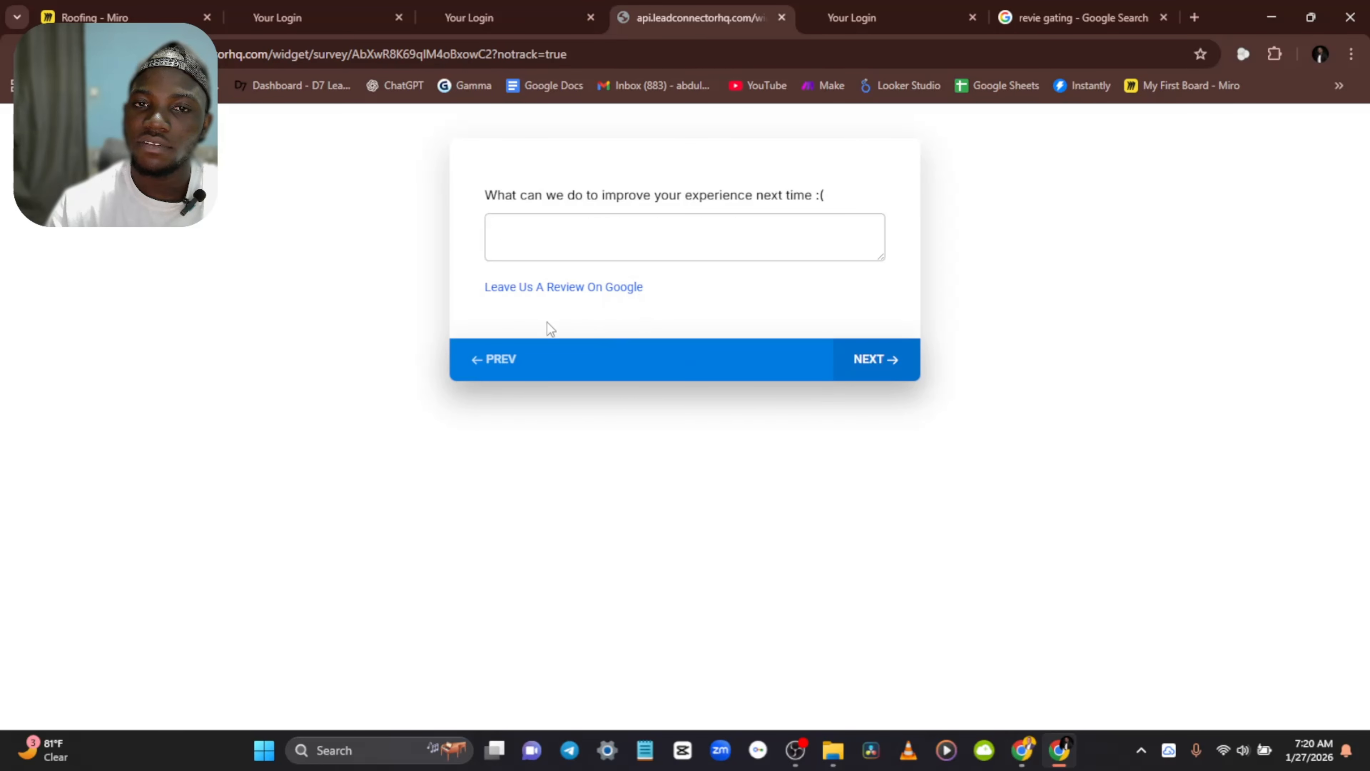
pyautogui.click(898, 367)
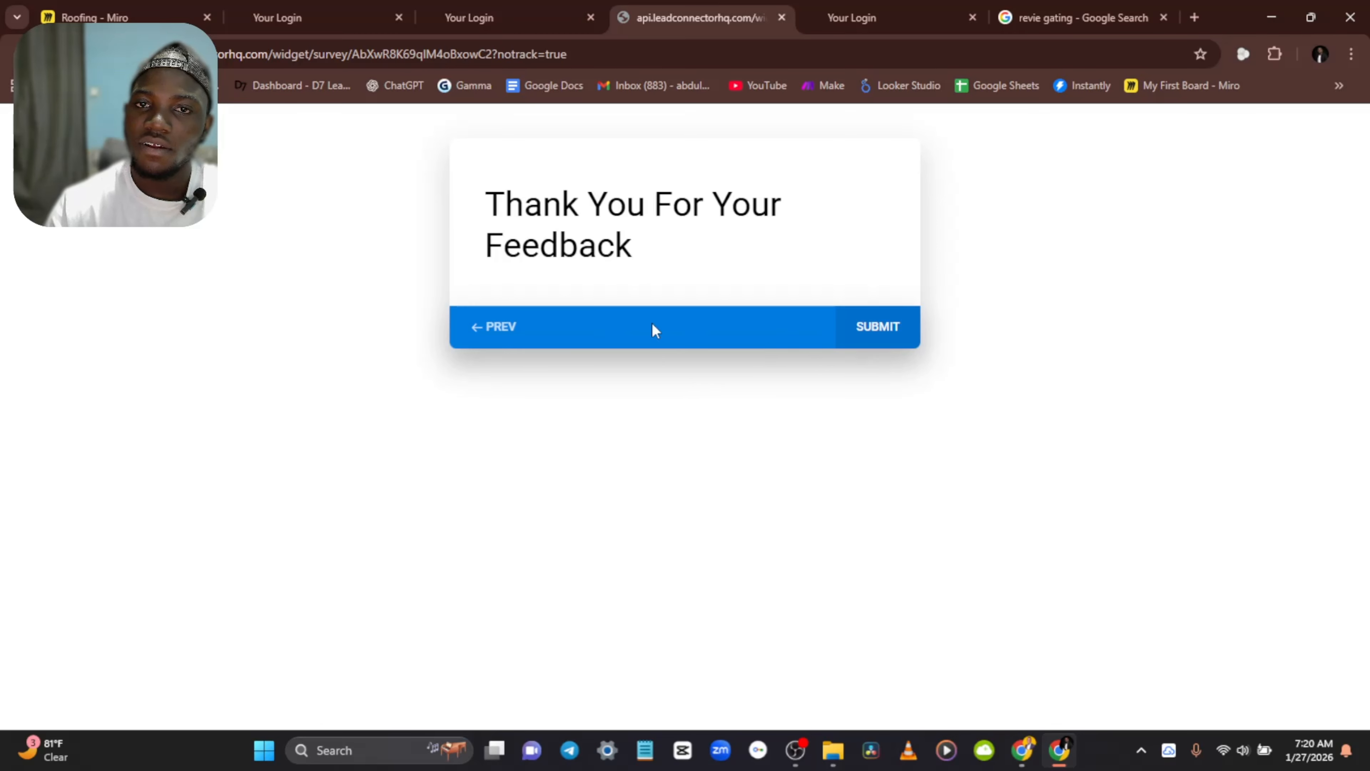
pyautogui.click(493, 329)
pyautogui.click(491, 354)
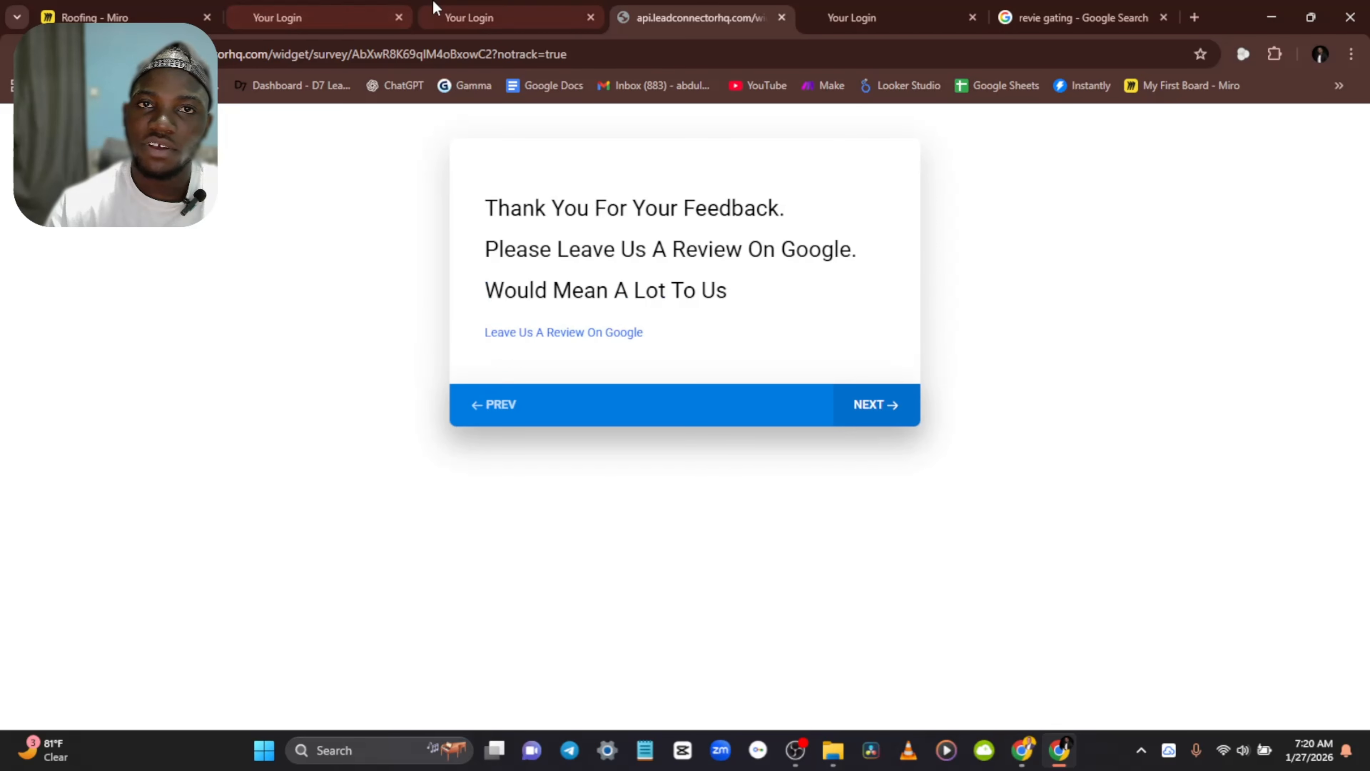
# Step: Return to the survey builder, review the slide order and inspect the settings of the Link slide's text element
pyautogui.click(480, 17)
pyautogui.scroll(-4, 583, 348)
pyautogui.scroll(11, 673, 398)
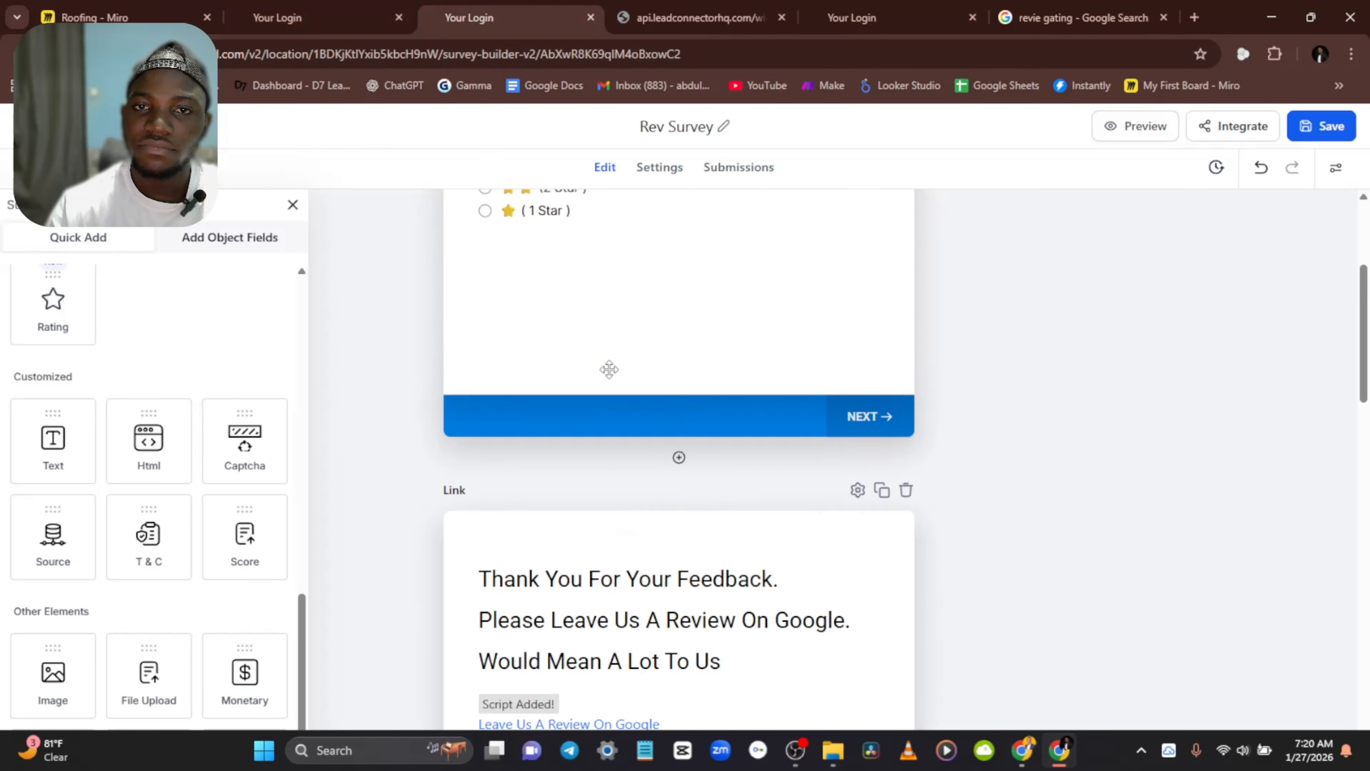
pyautogui.scroll(-10, 670, 352)
pyautogui.scroll(-10, 668, 354)
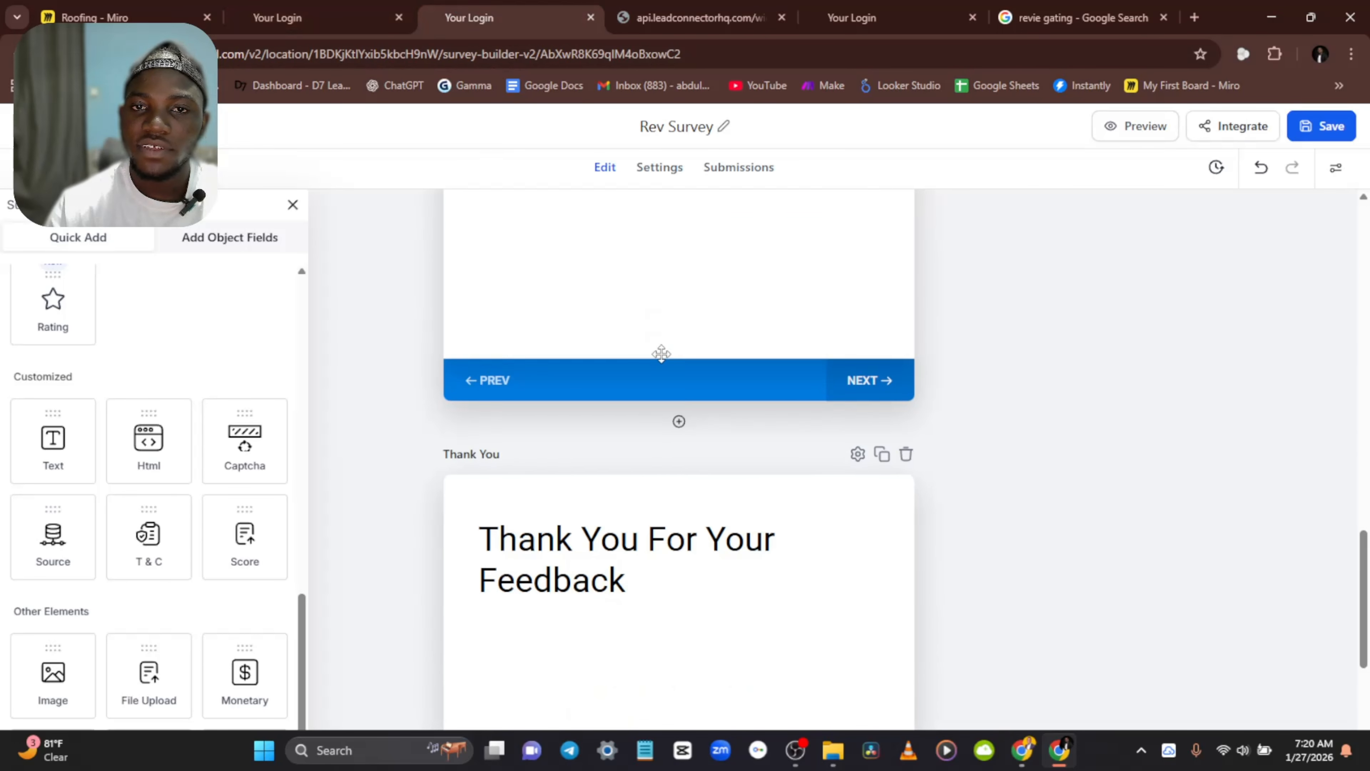
pyautogui.scroll(9, 661, 361)
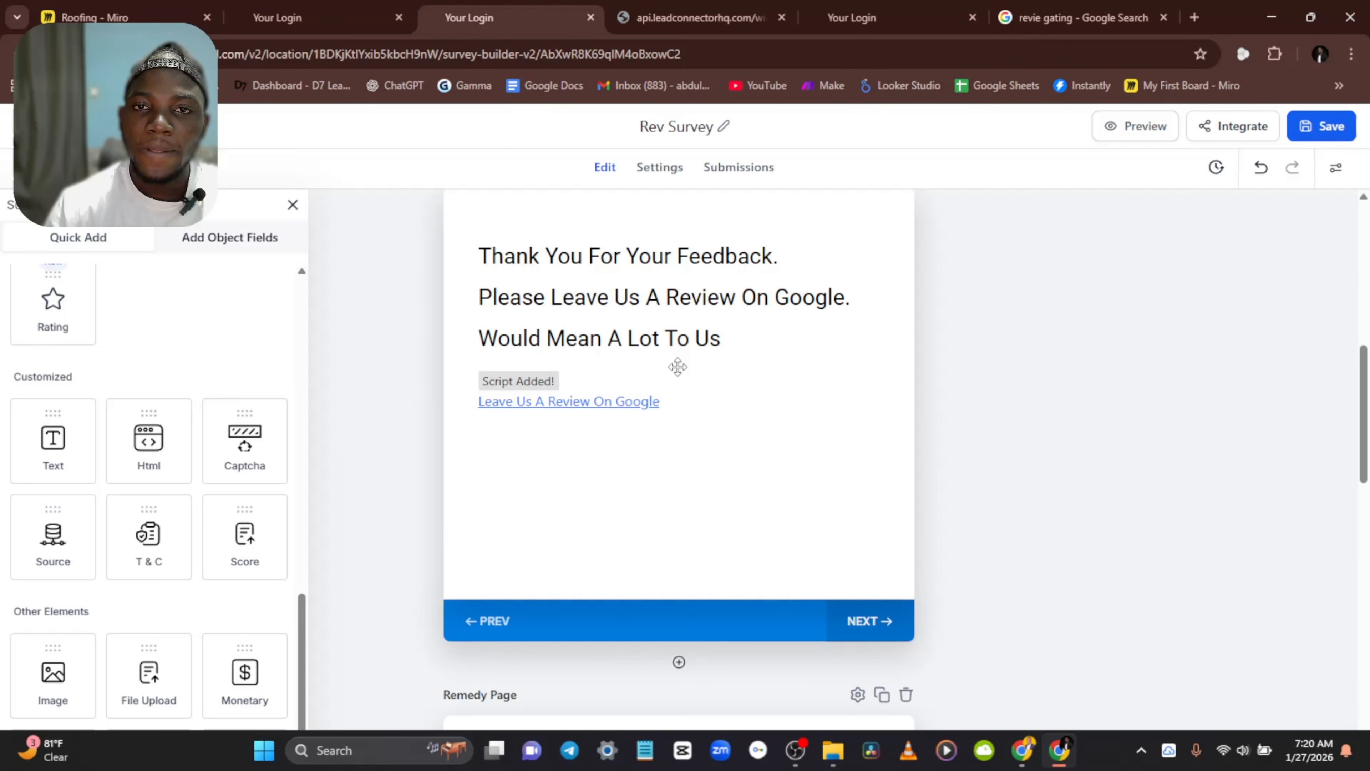
pyautogui.click(753, 354)
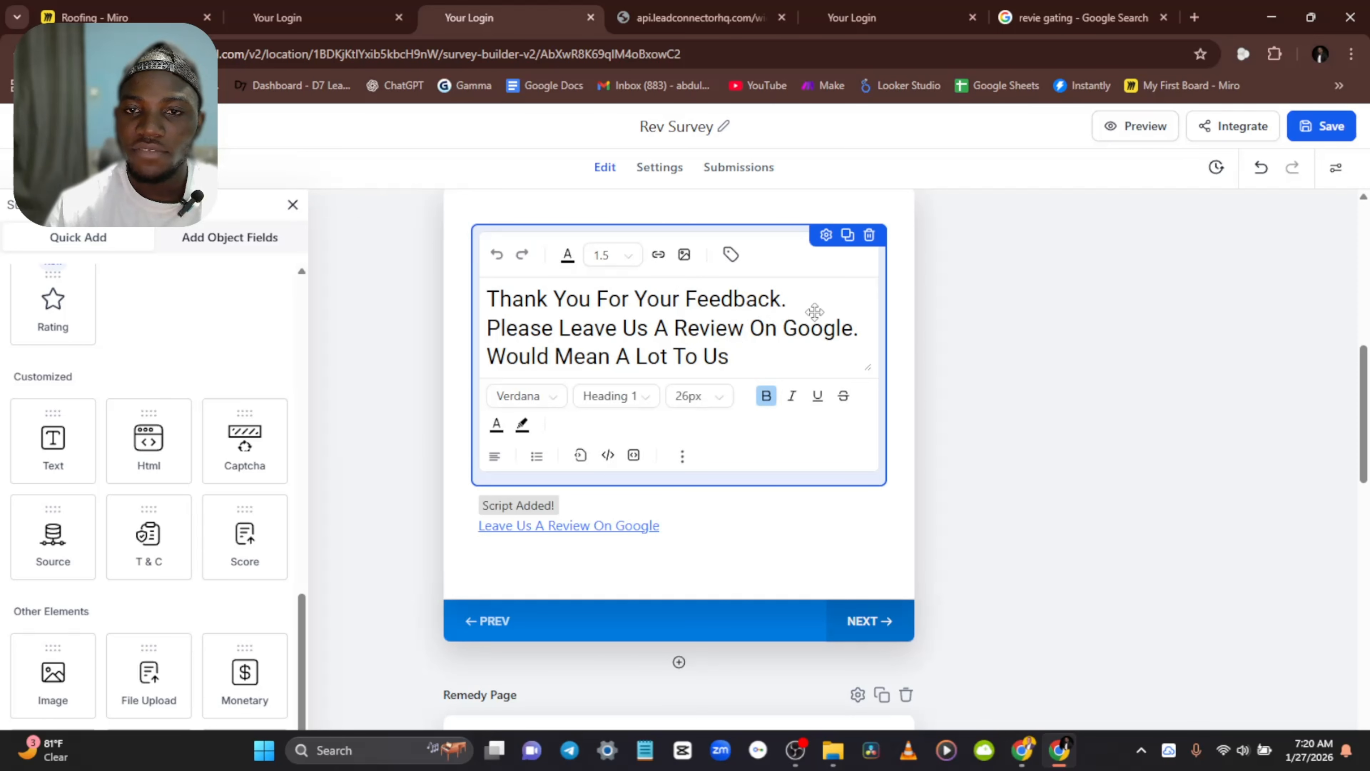
pyautogui.click(826, 235)
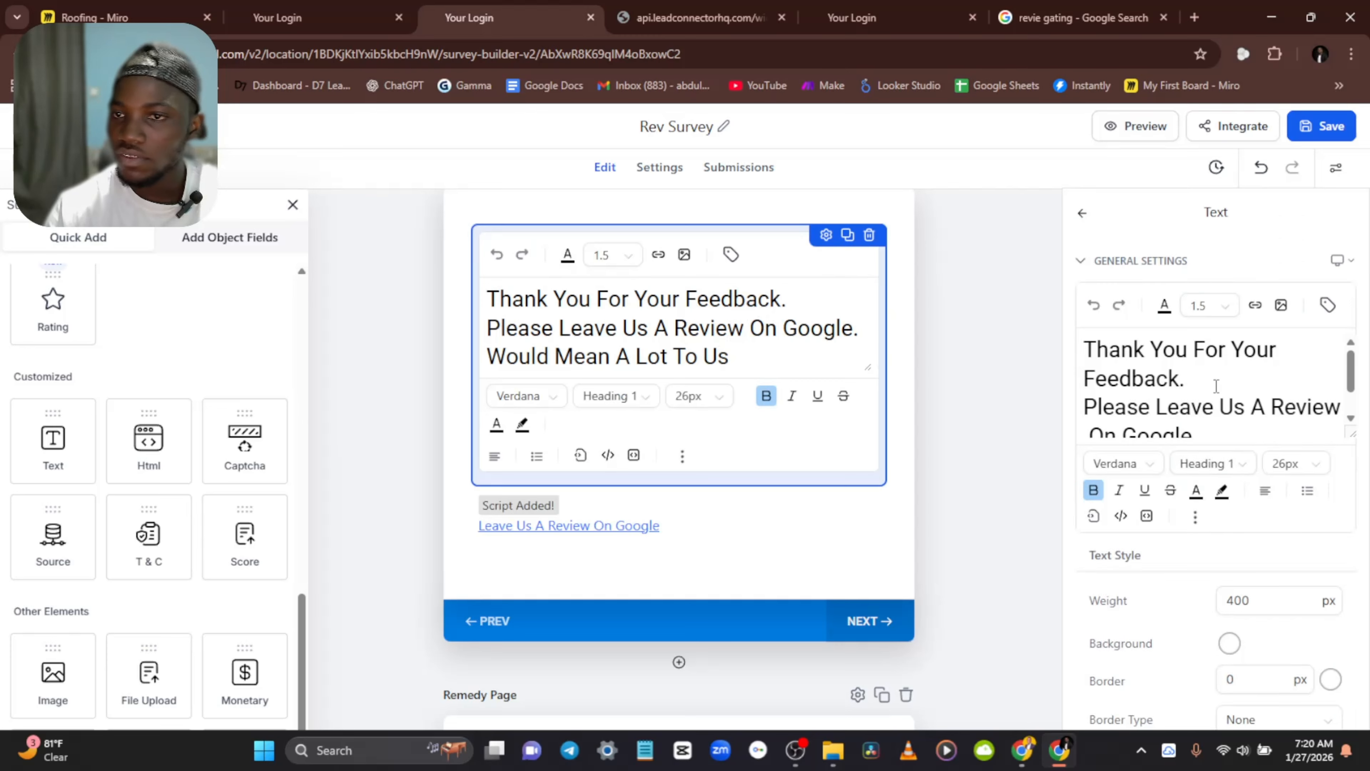
pyautogui.scroll(-10, 1186, 473)
pyautogui.scroll(5, 1002, 363)
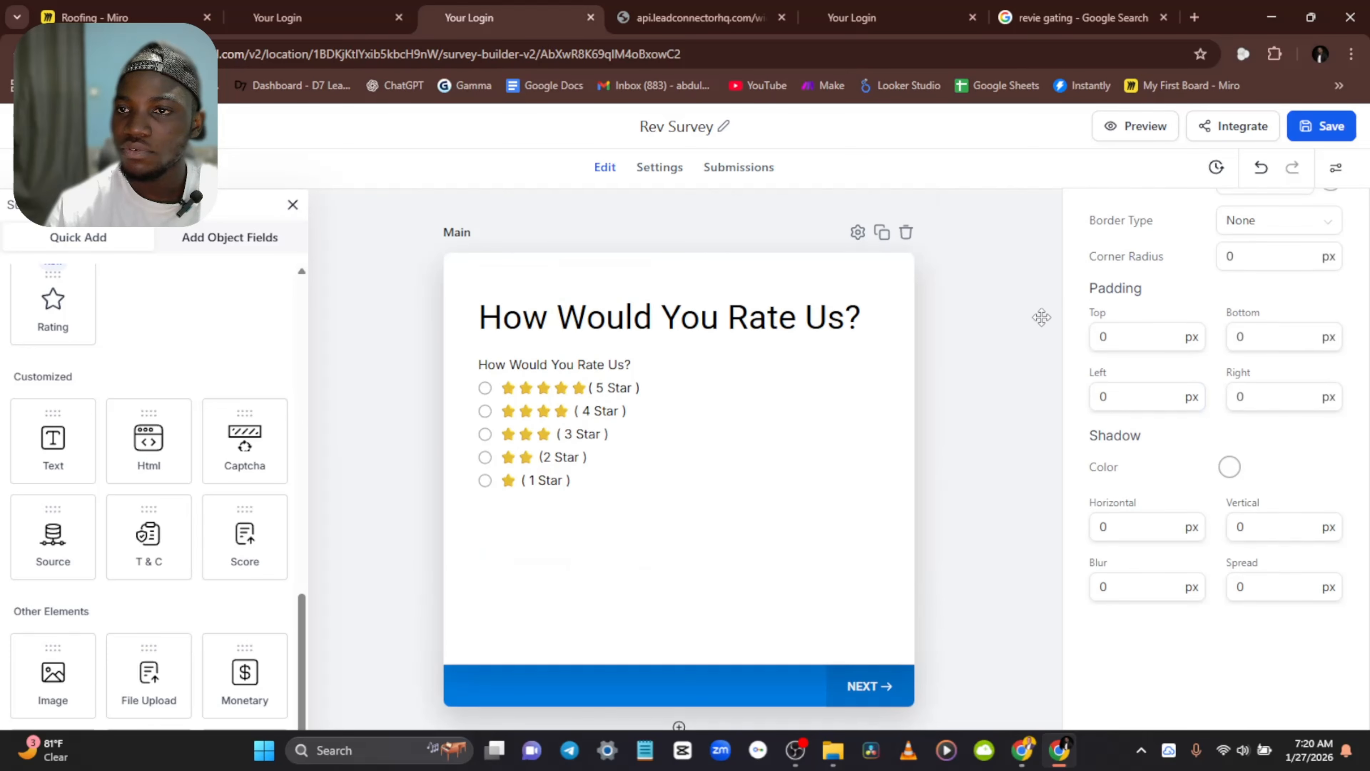
pyautogui.scroll(-7, 1007, 341)
pyautogui.click(1011, 319)
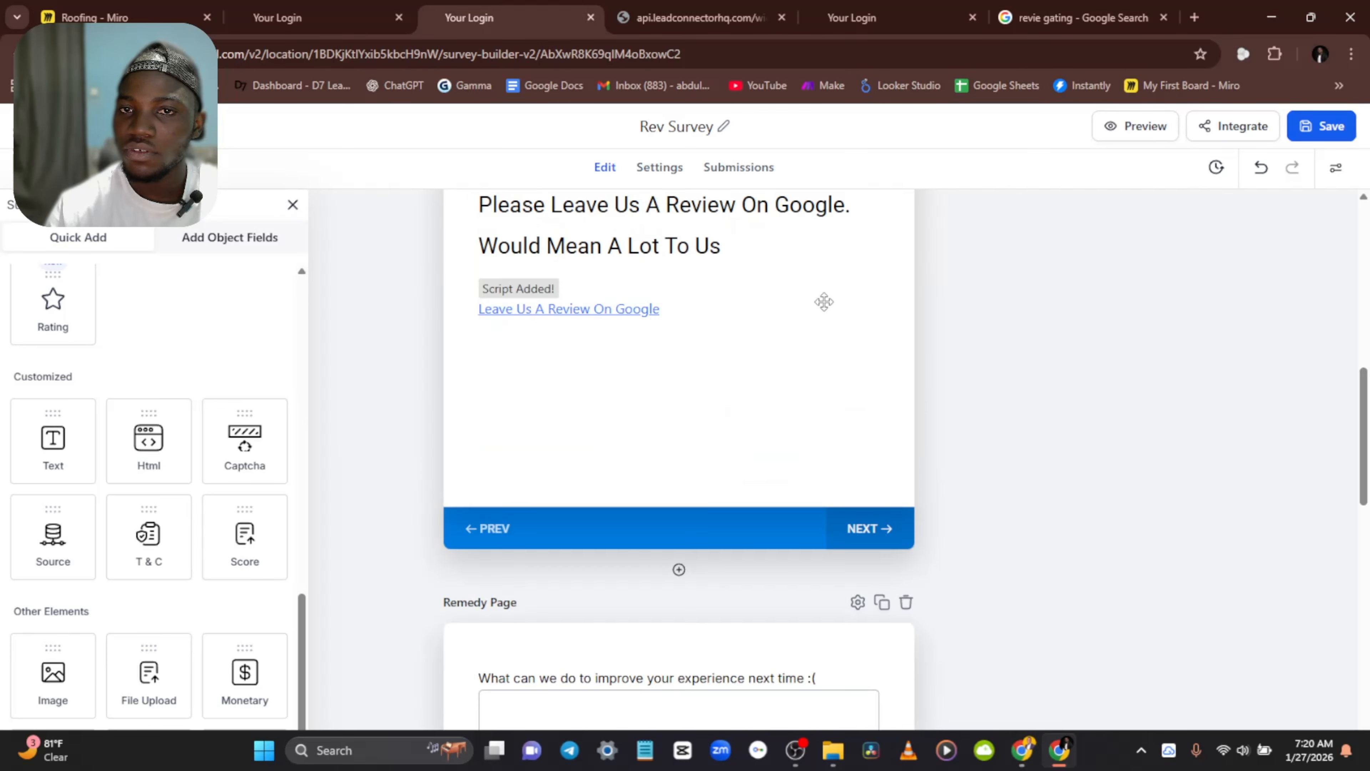
# Step: Set the Link slide's Jump To option to Thank You (4/4) in the slide settings
pyautogui.scroll(3, 822, 296)
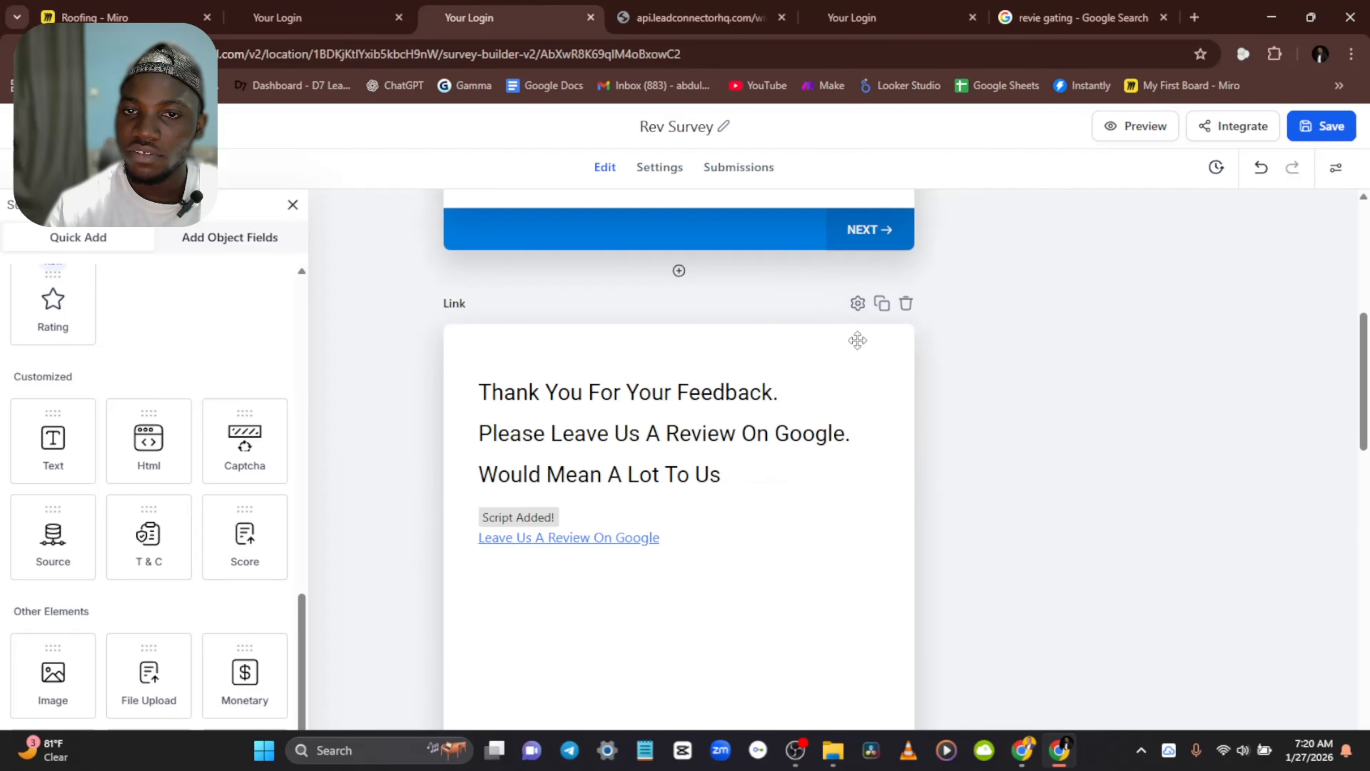
pyautogui.click(867, 403)
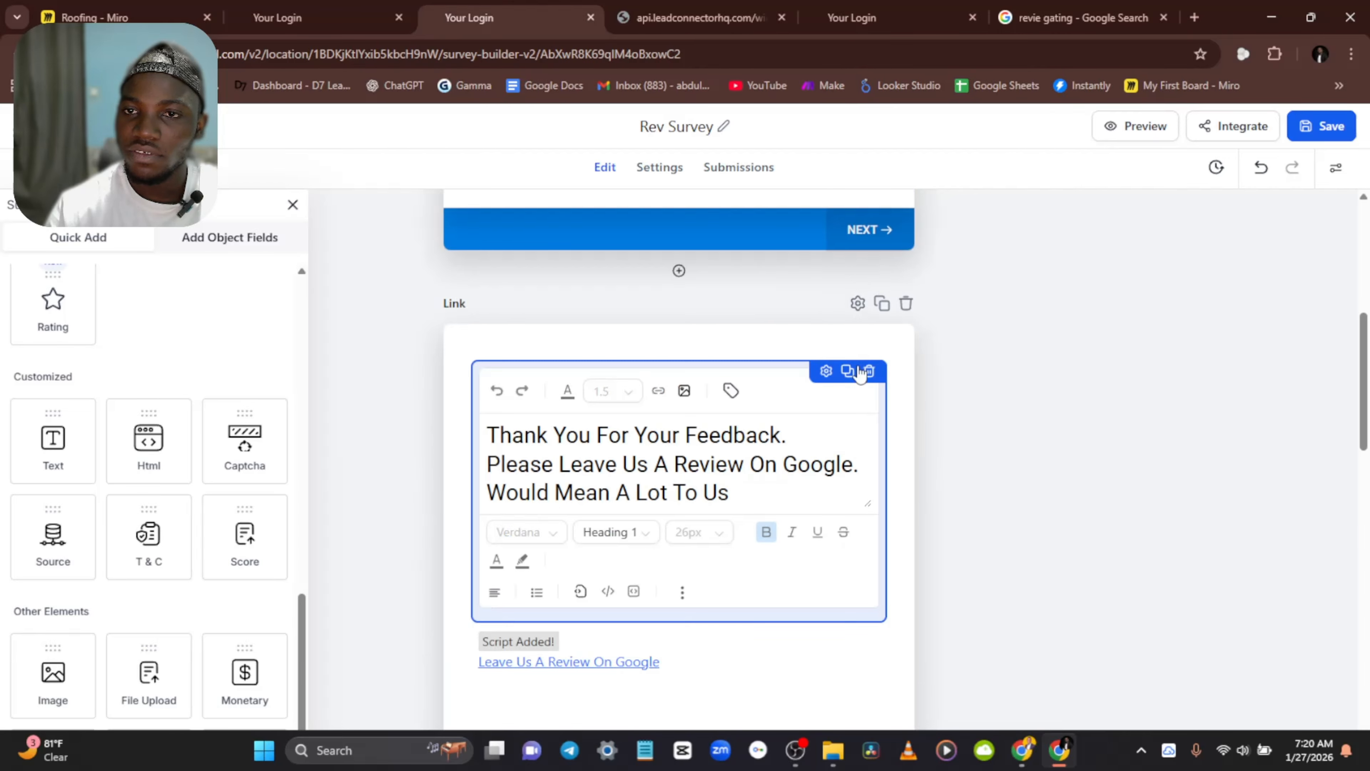
pyautogui.click(858, 303)
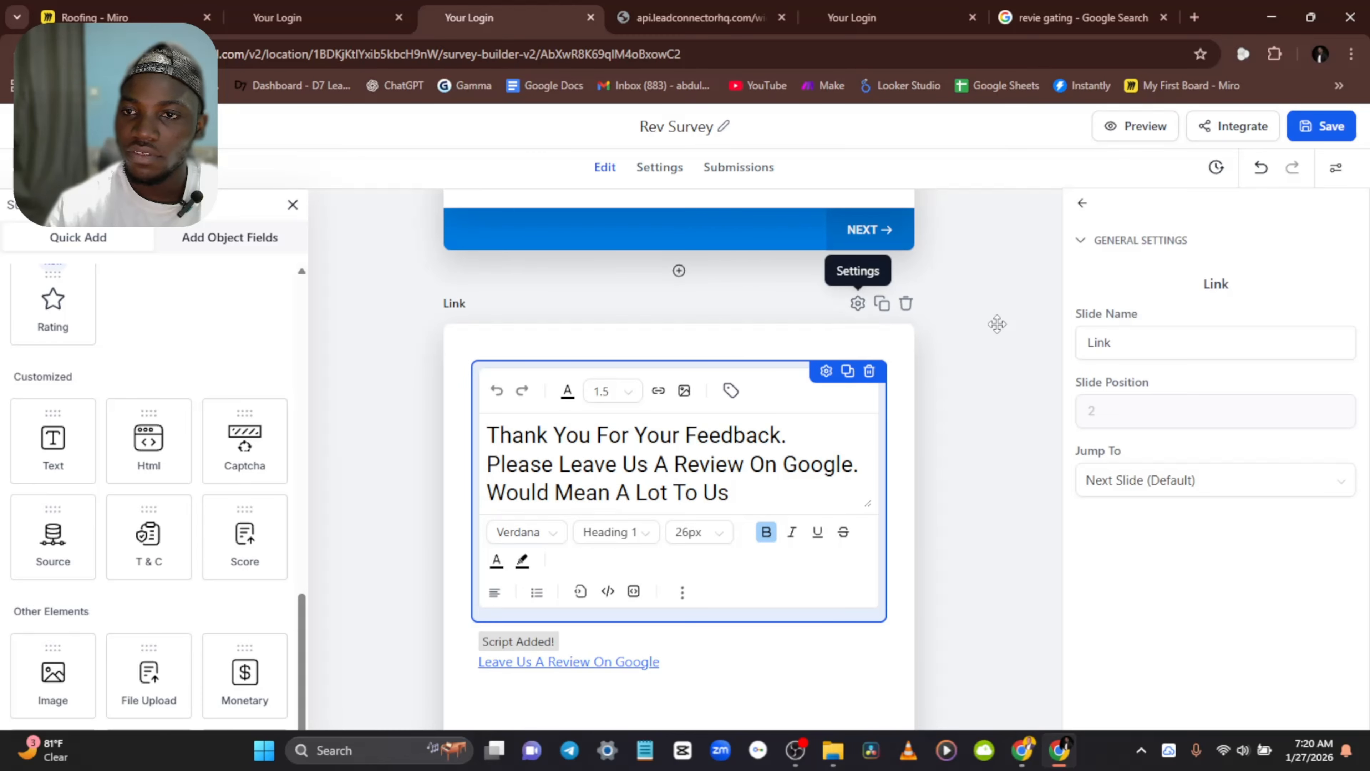
pyautogui.click(1152, 480)
pyautogui.click(1165, 607)
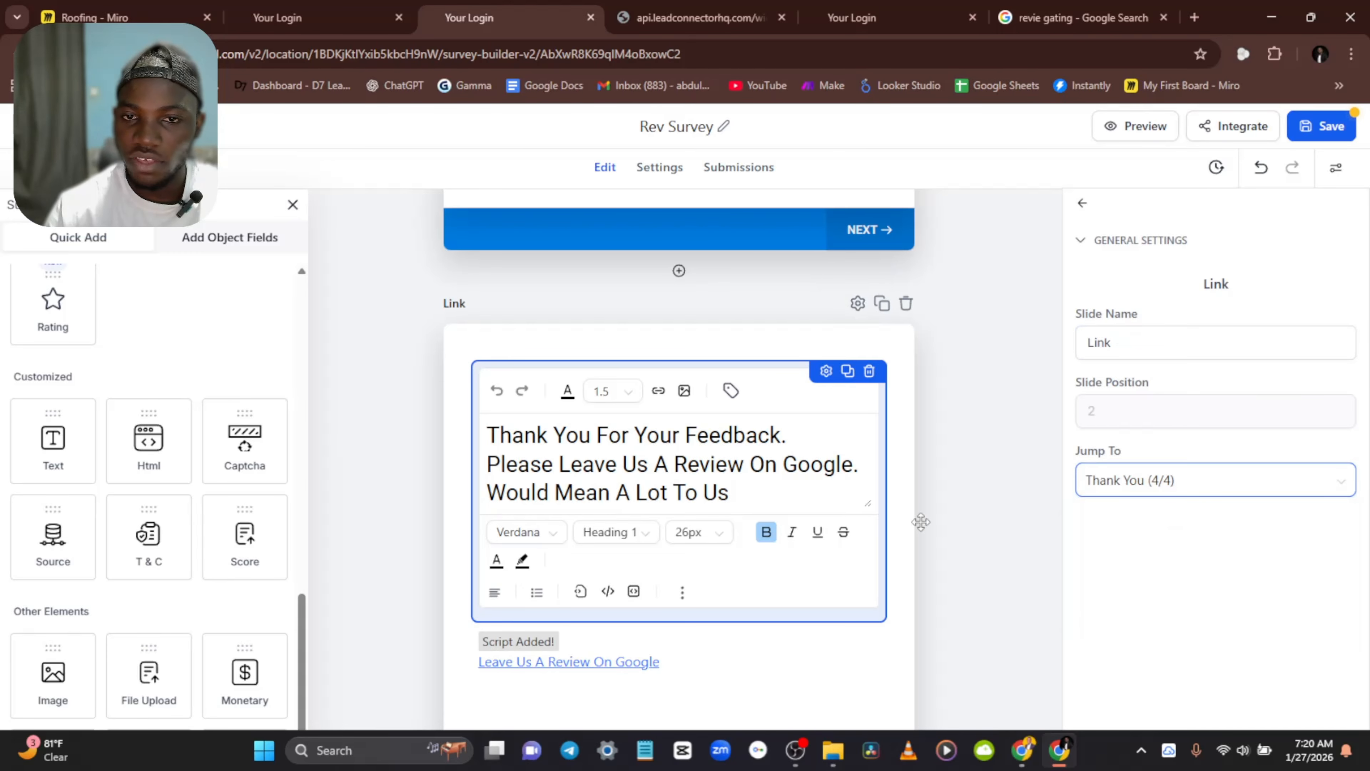
pyautogui.scroll(-2, 816, 520)
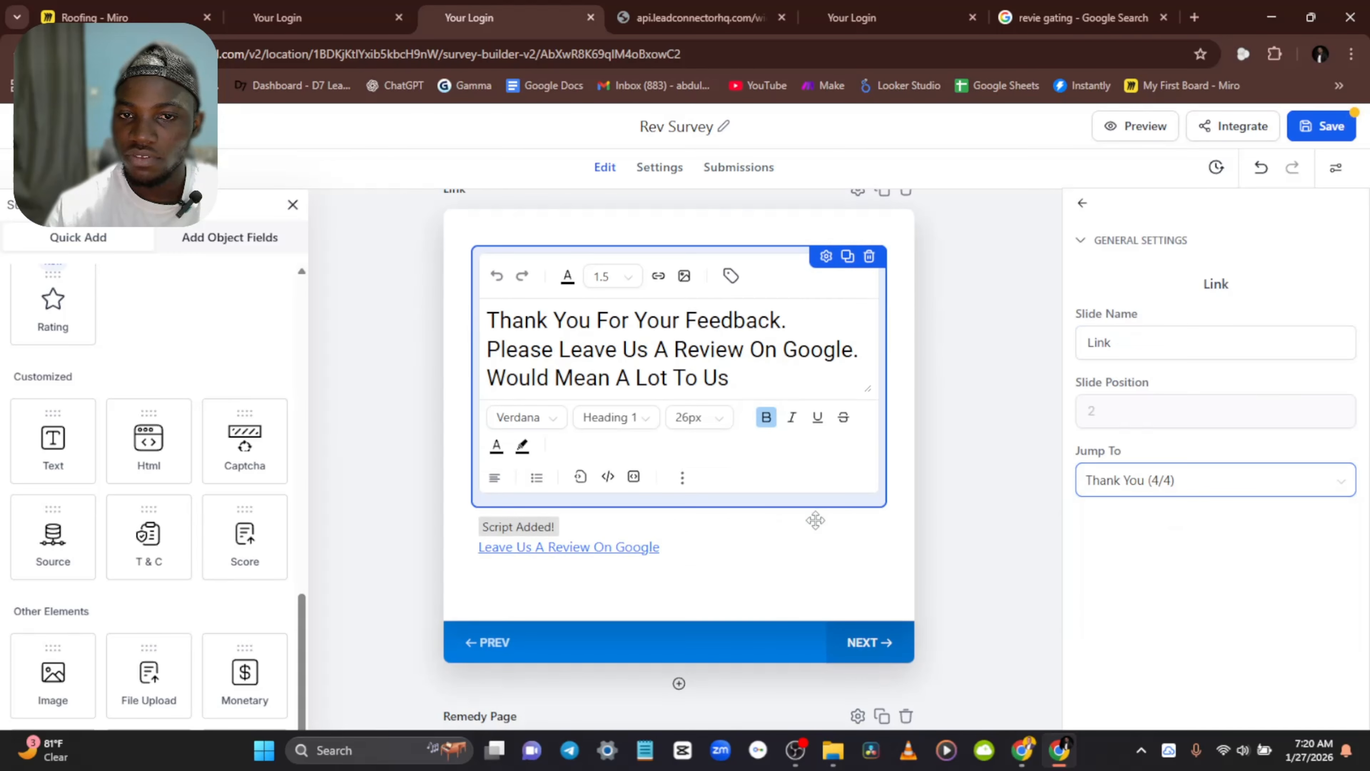
# Step: Save the survey and reopen its preview, proceeding past the script alerts
pyautogui.click(1322, 130)
pyautogui.click(863, 494)
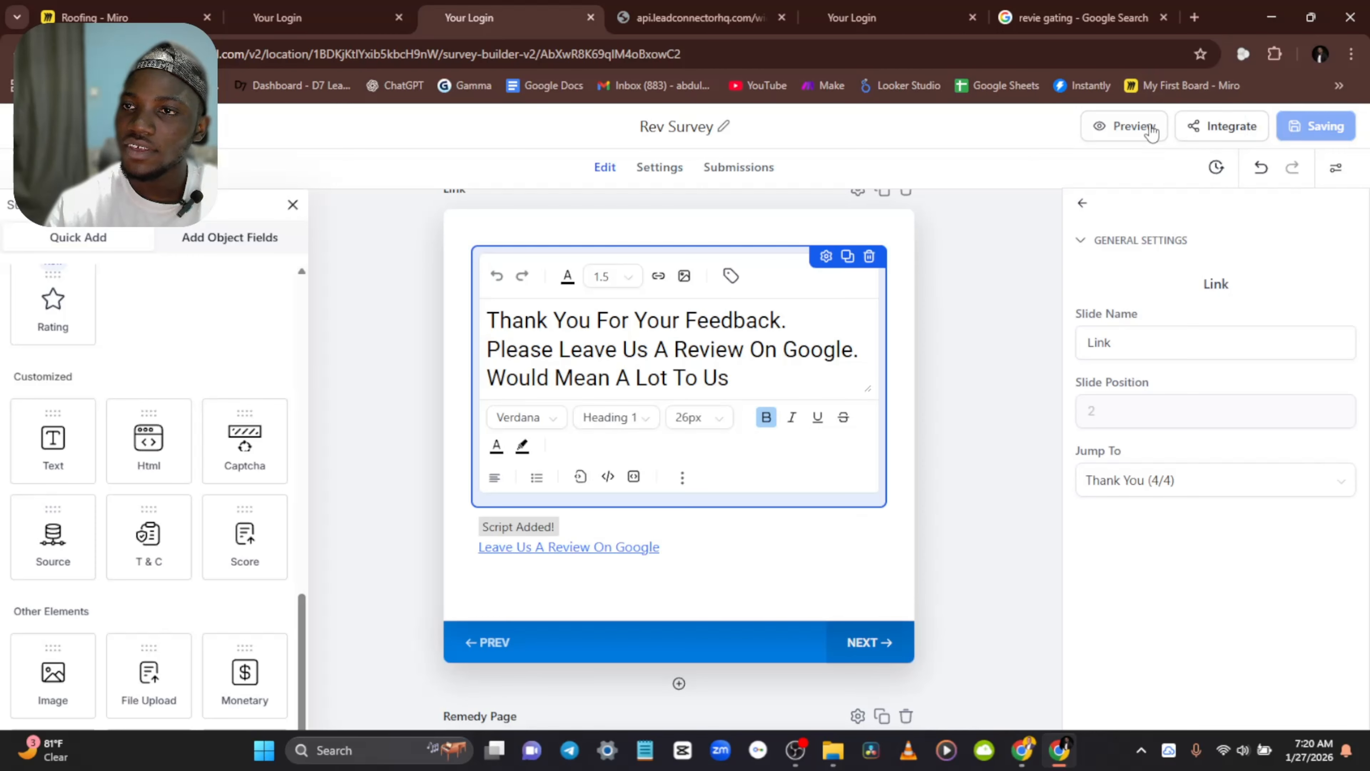
pyautogui.click(1151, 130)
pyautogui.click(863, 494)
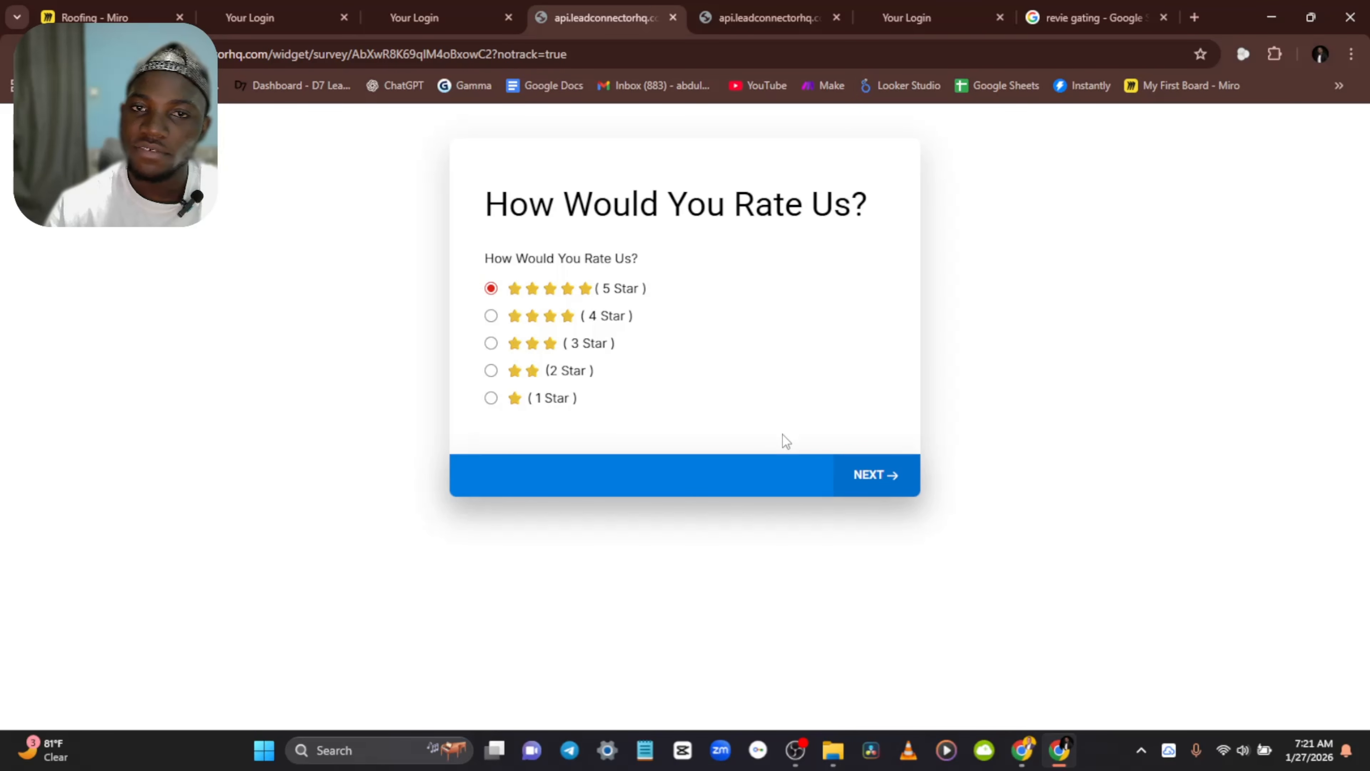
# Step: Test the 5 Star answer in the new preview up to the thank-you page and return to the rating question
pyautogui.click(867, 475)
pyautogui.click(897, 406)
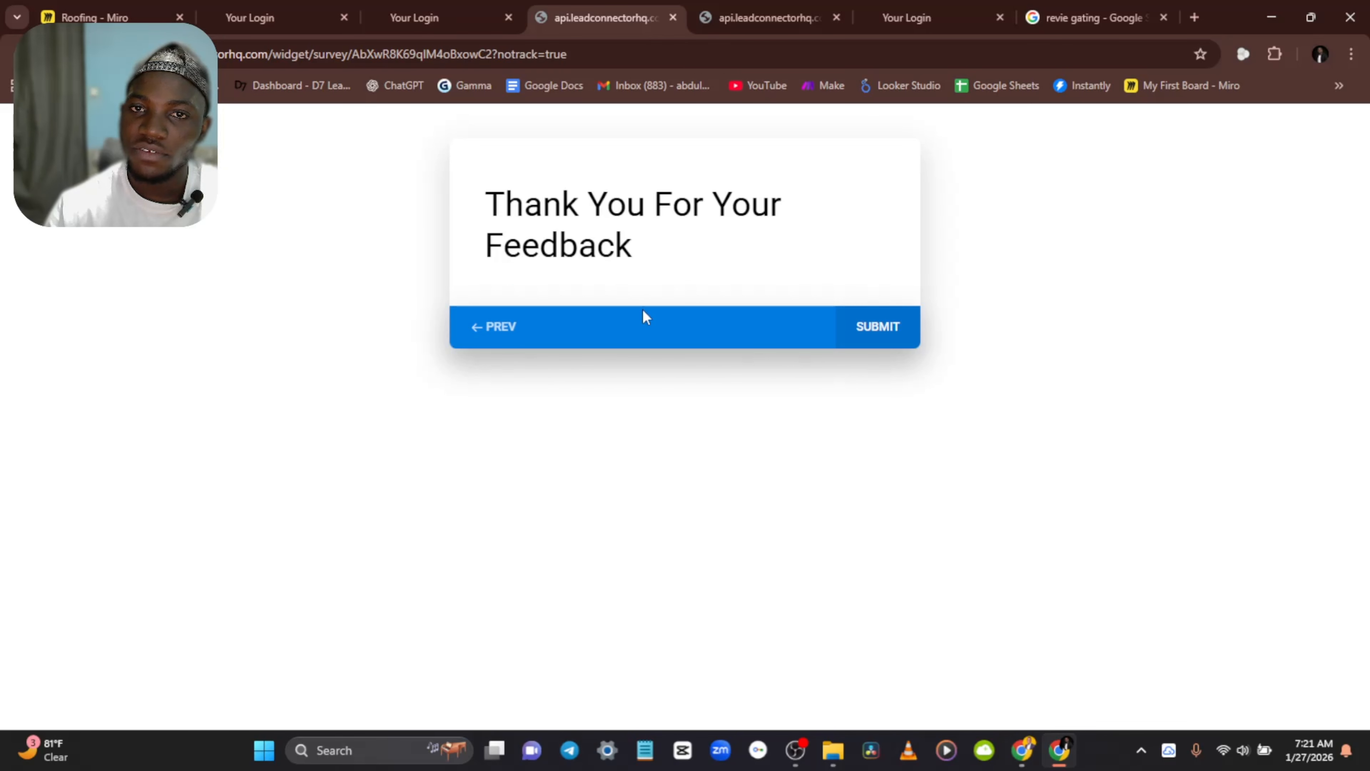
pyautogui.click(494, 343)
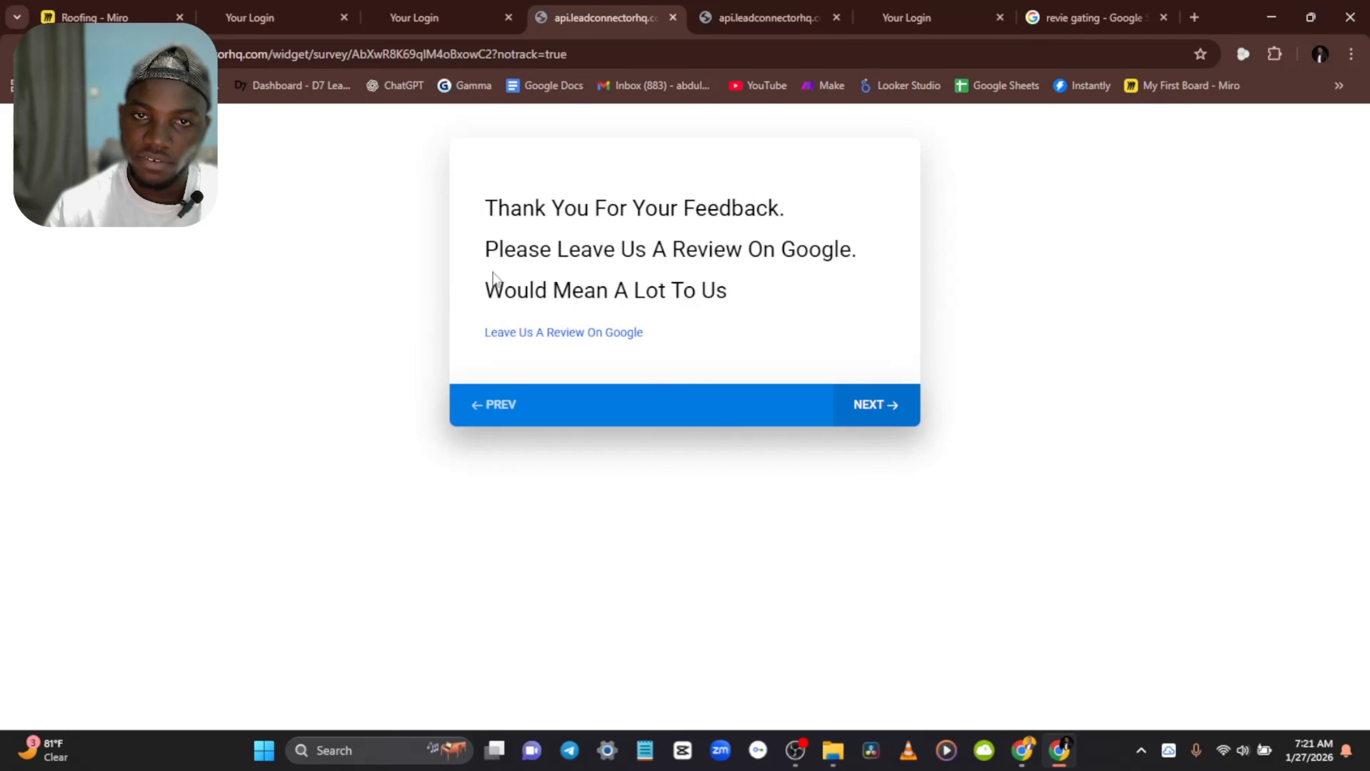
pyautogui.click(504, 400)
# Step: Switch to the Roofing board in Miro and examine the Reactivation and After Job Done branches of the Review System flowchart
pyautogui.click(443, 10)
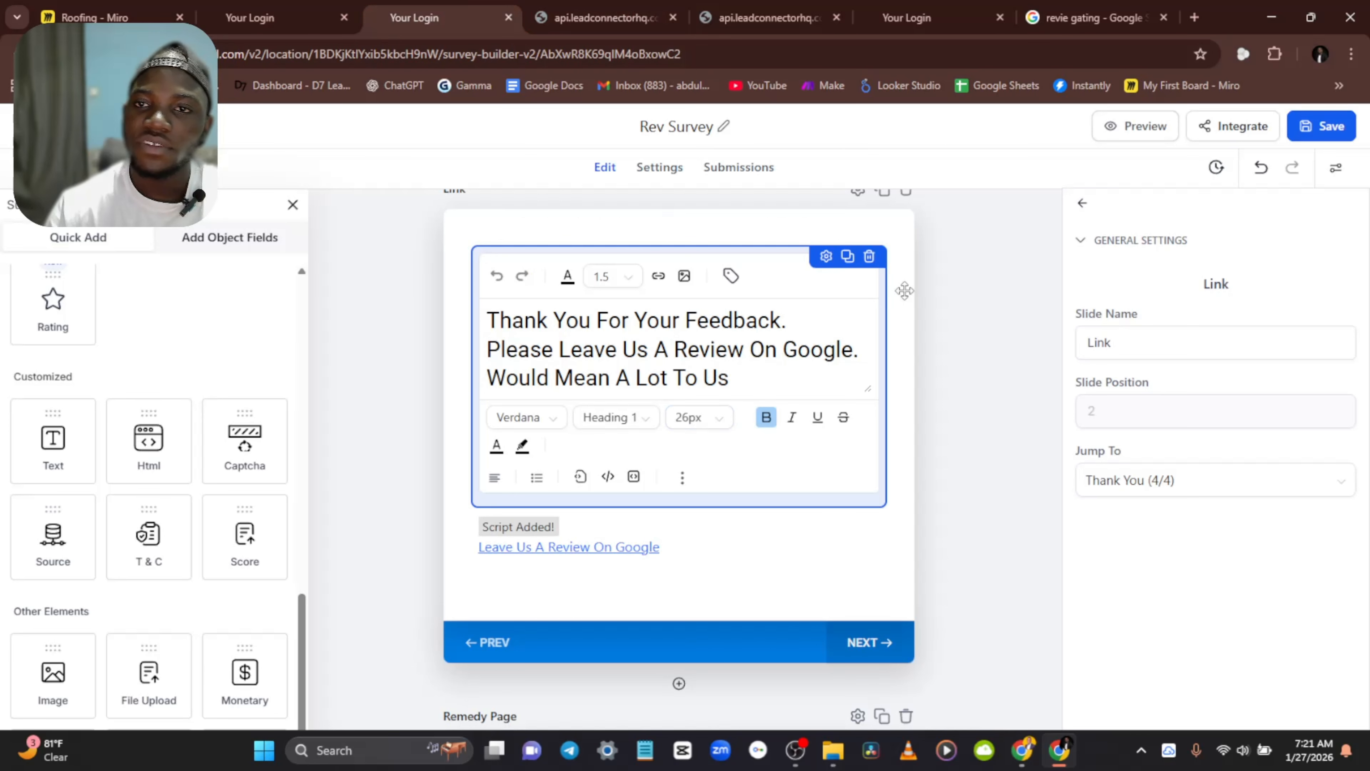
pyautogui.click(970, 238)
pyautogui.click(108, 17)
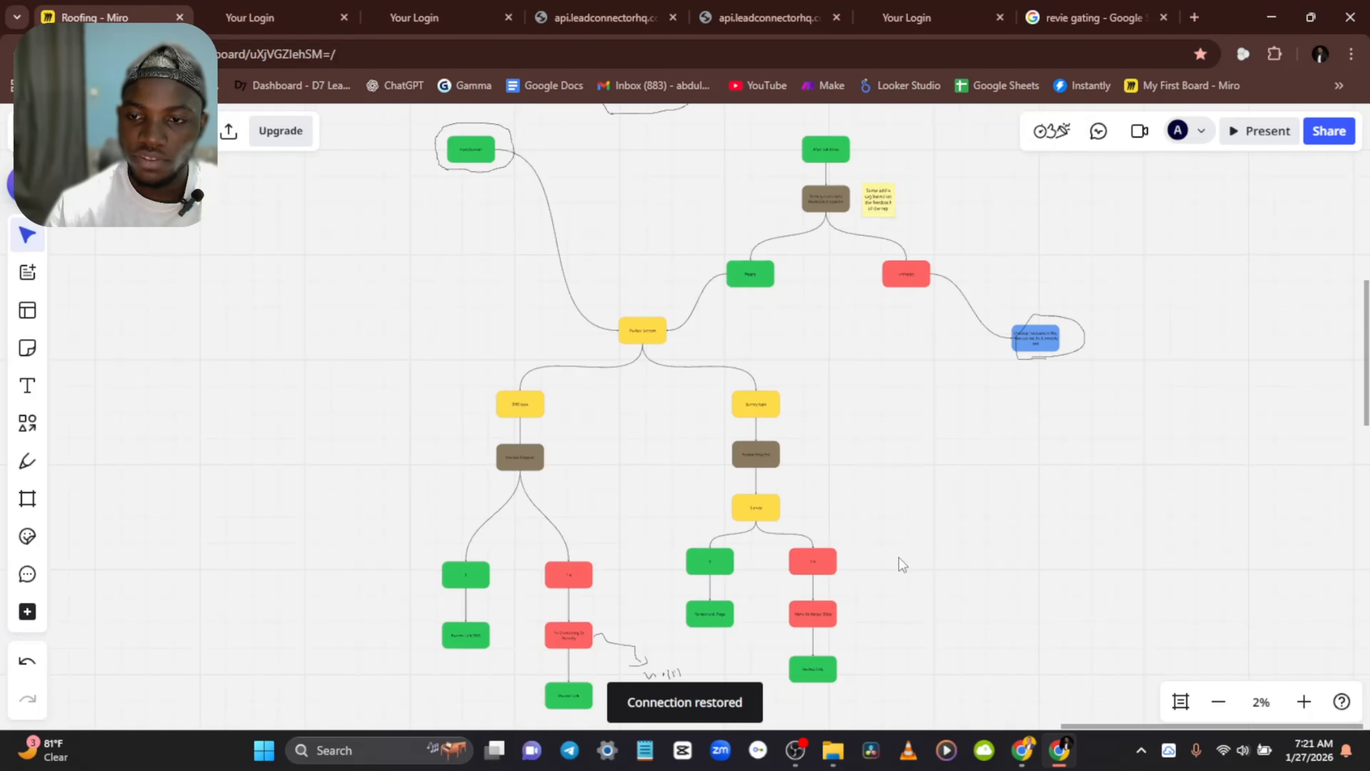
pyautogui.scroll(5, 630, 389)
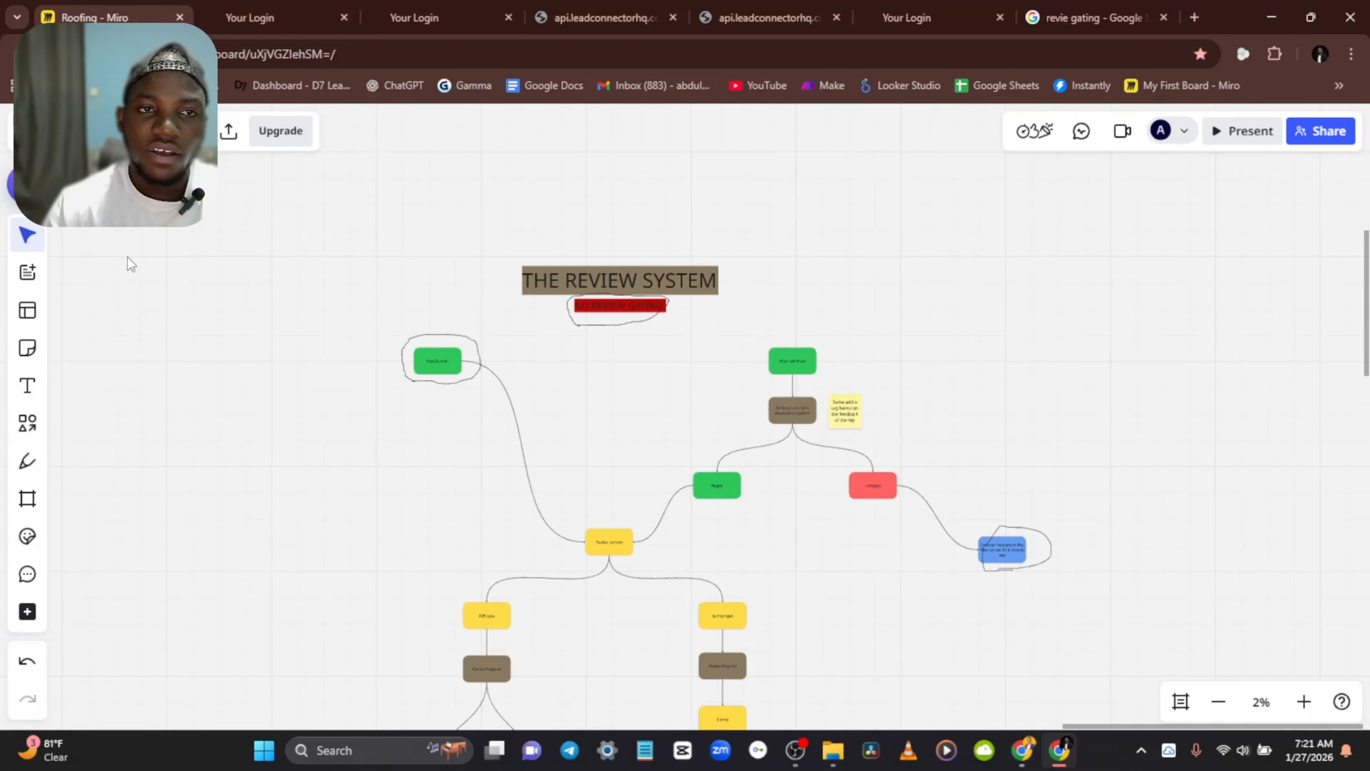
pyautogui.click(27, 460)
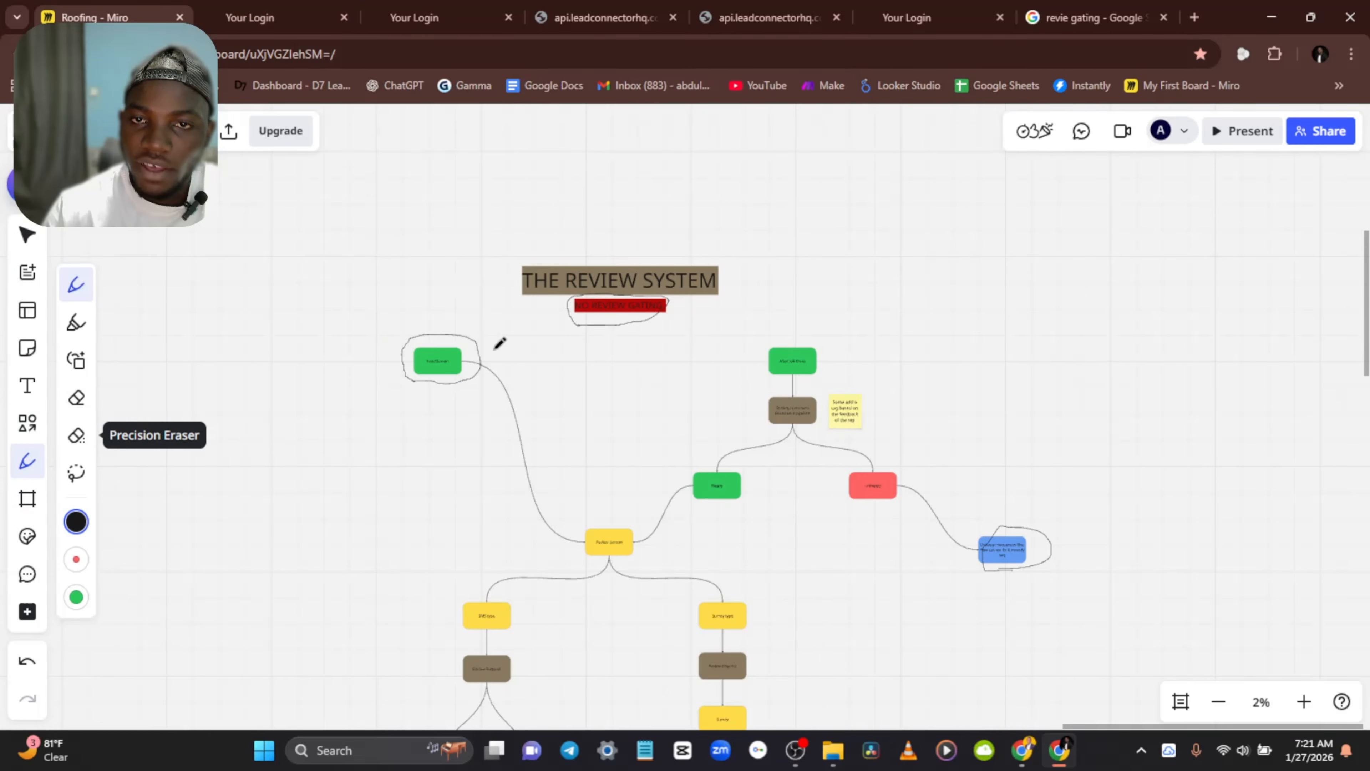
pyautogui.scroll(3, 499, 345)
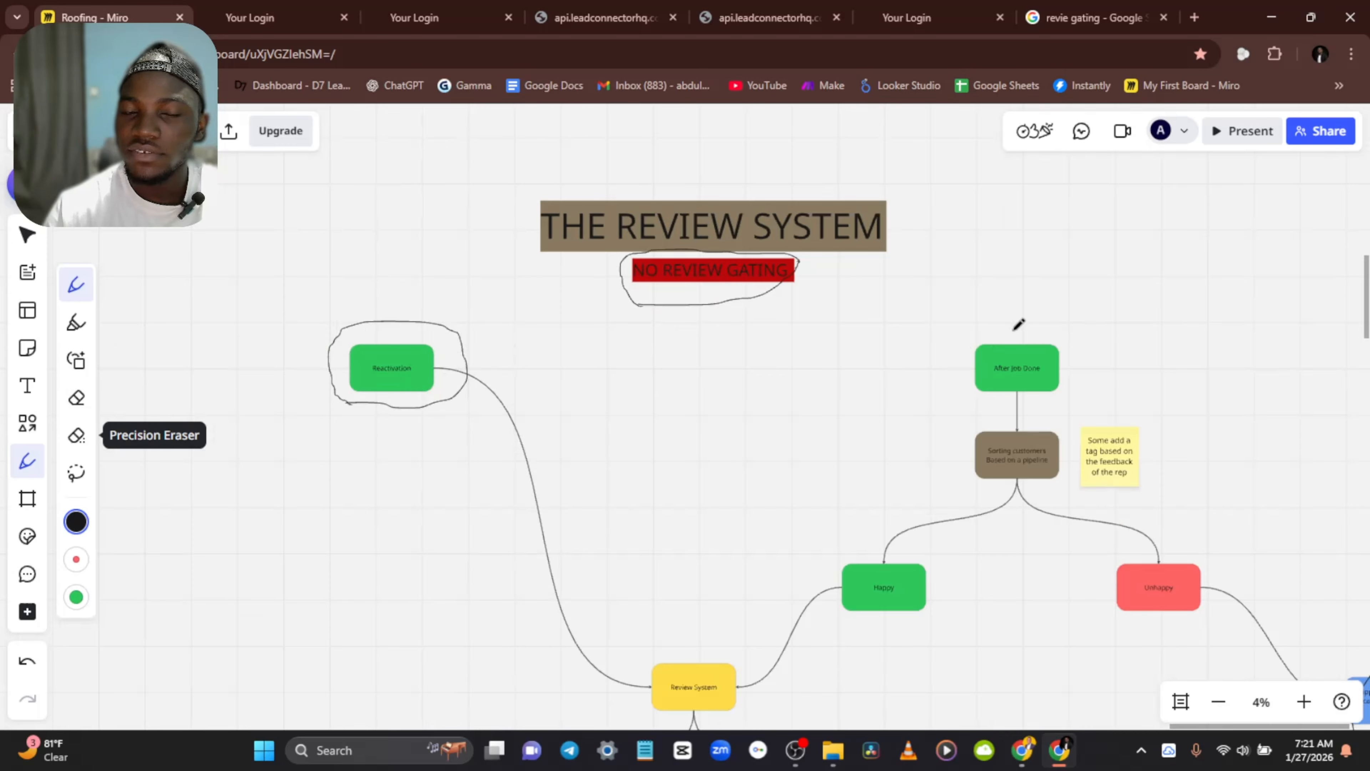
pyautogui.scroll(-2, 827, 335)
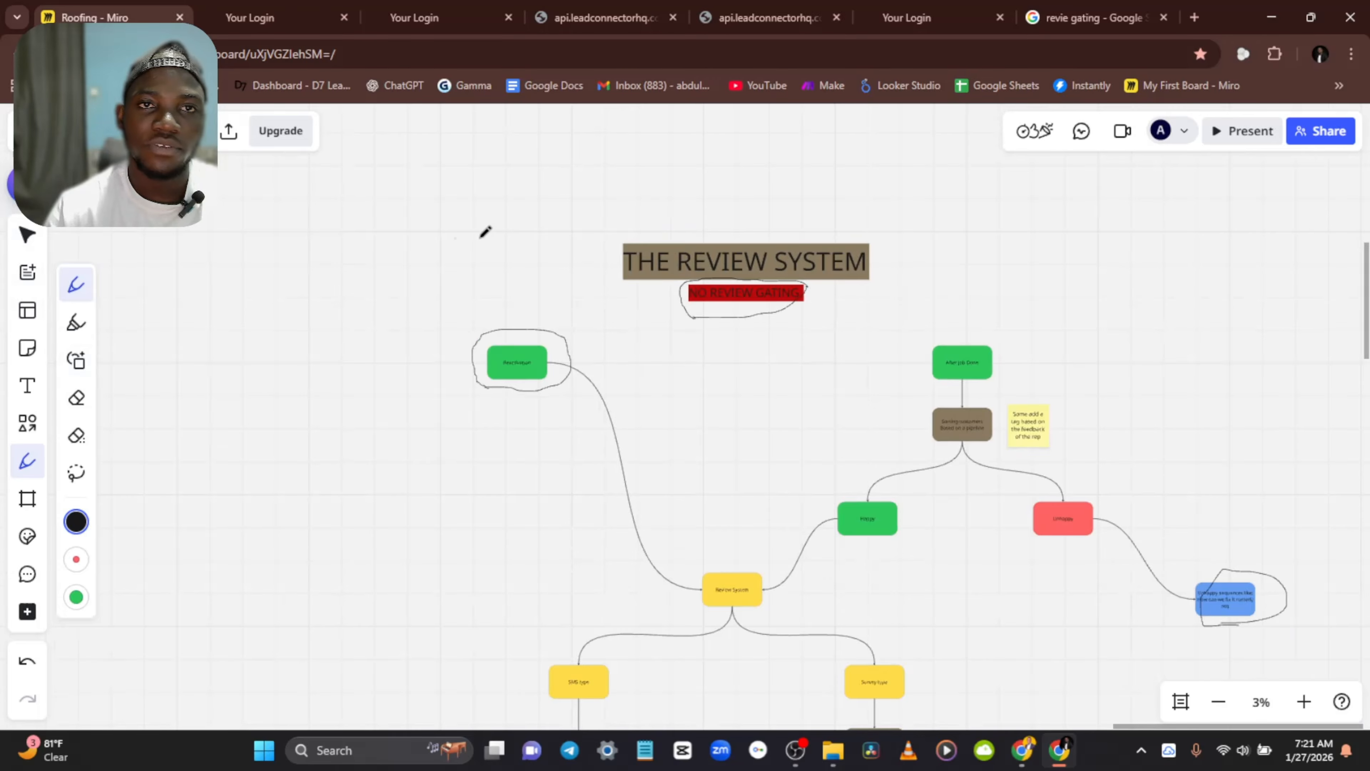
# Step: Switch to the GoHighLevel Custom Fields page, leave the settings and open the Contacts list
pyautogui.click(912, 17)
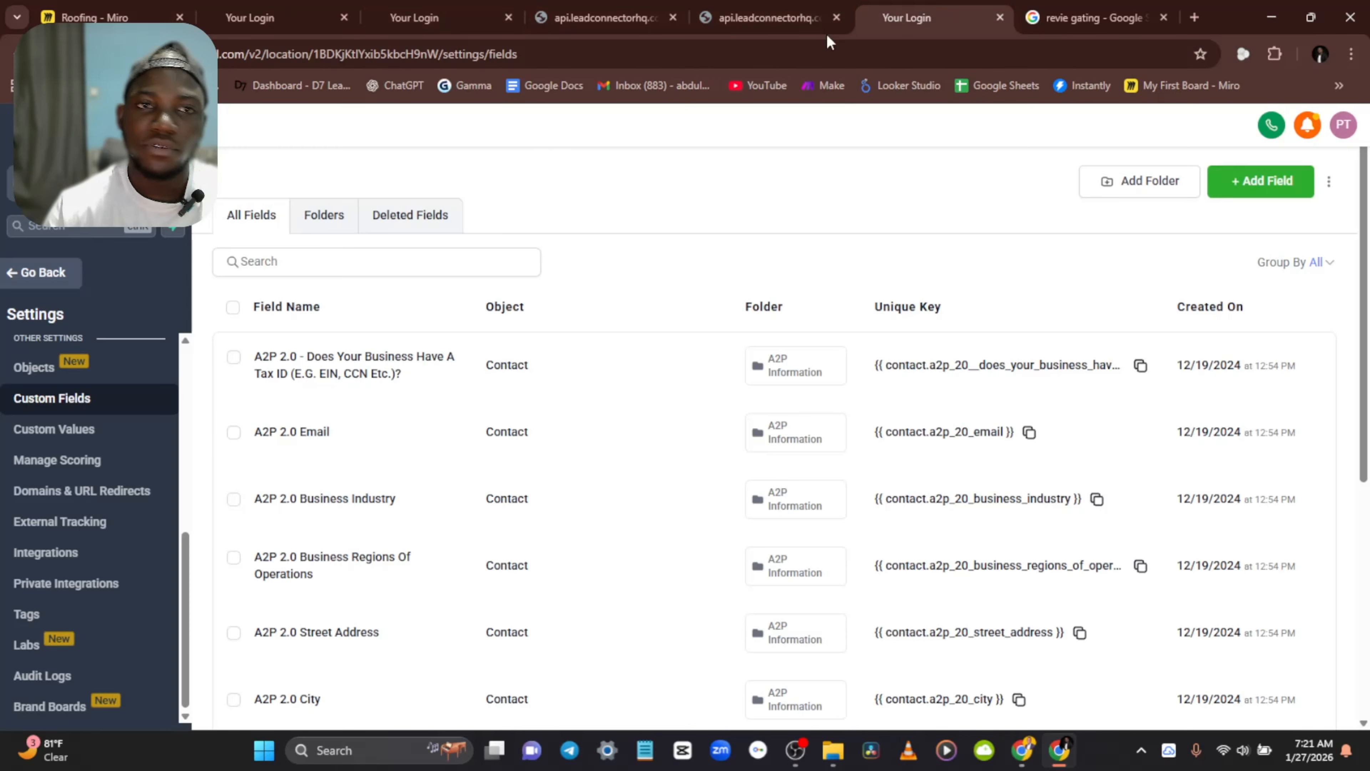
pyautogui.click(29, 273)
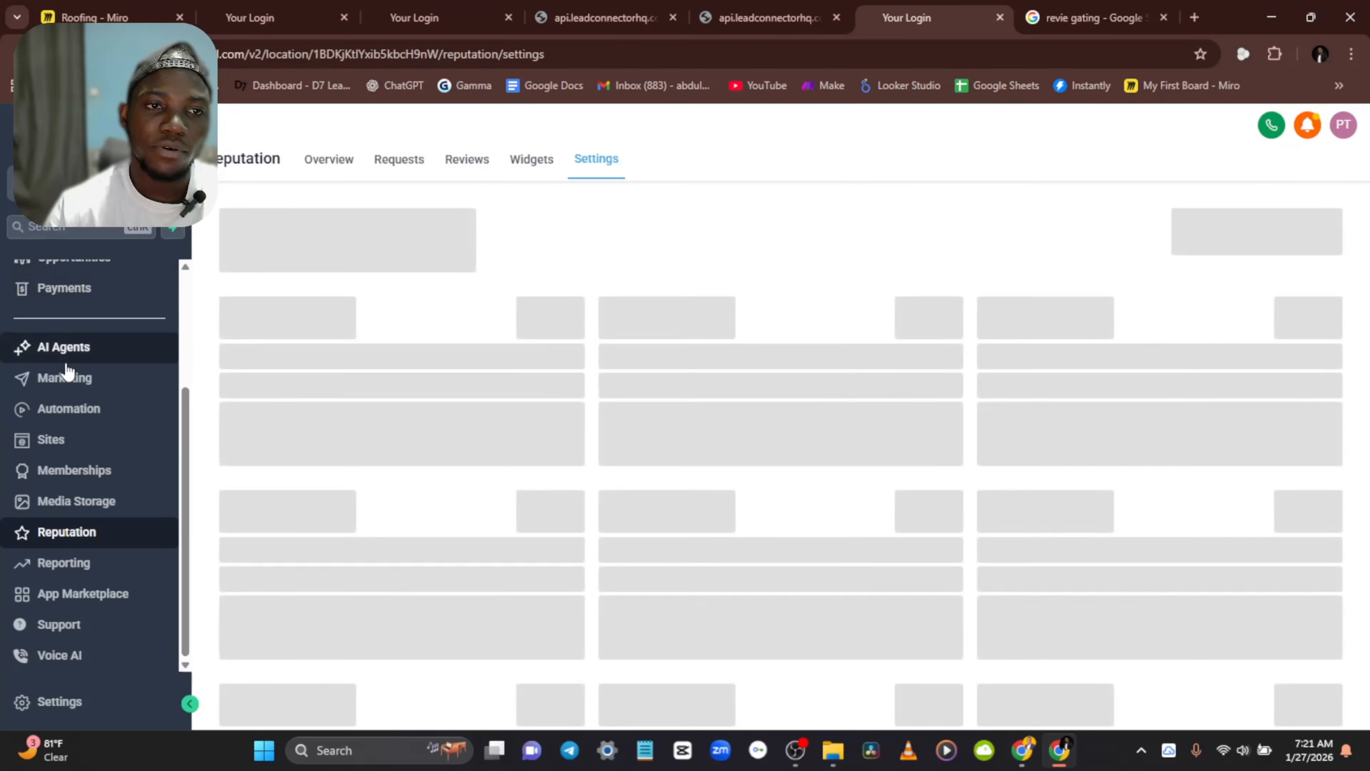
pyautogui.scroll(3, 68, 367)
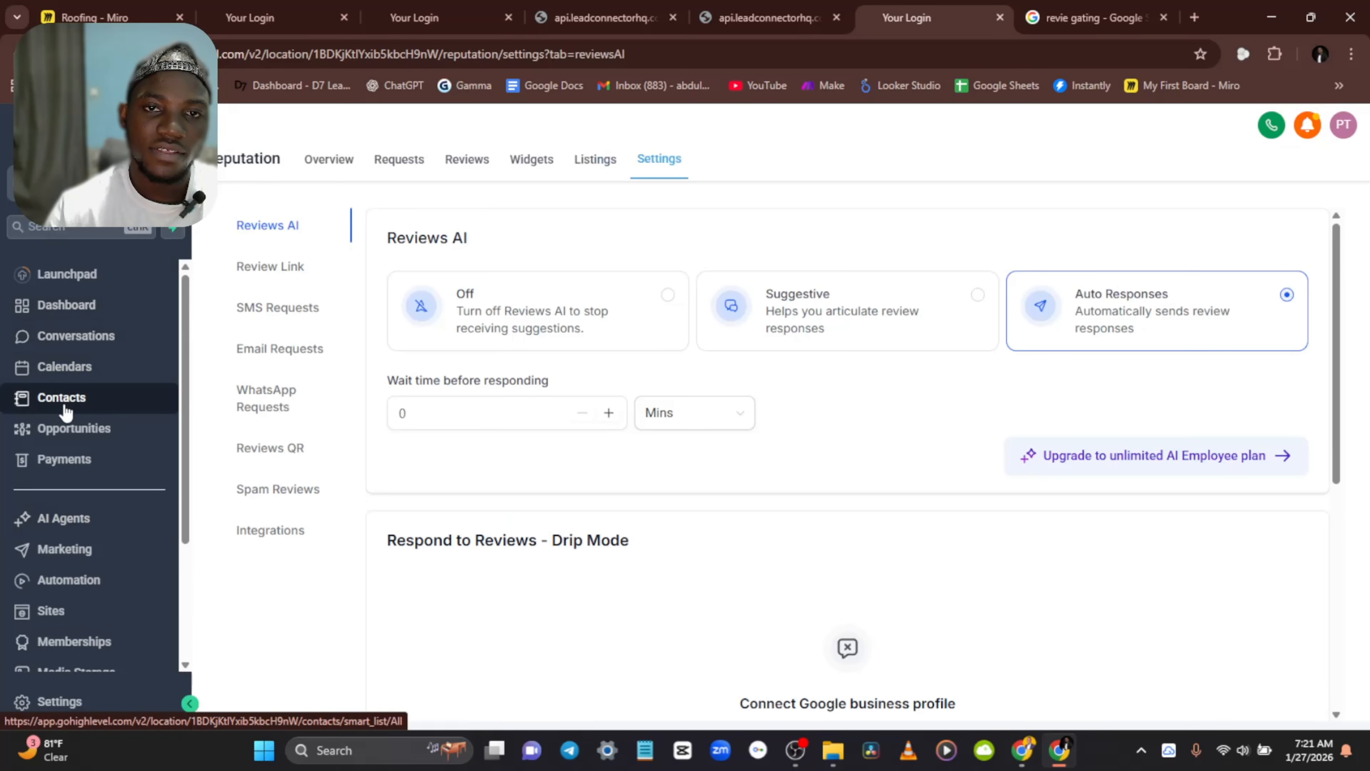
pyautogui.click(65, 410)
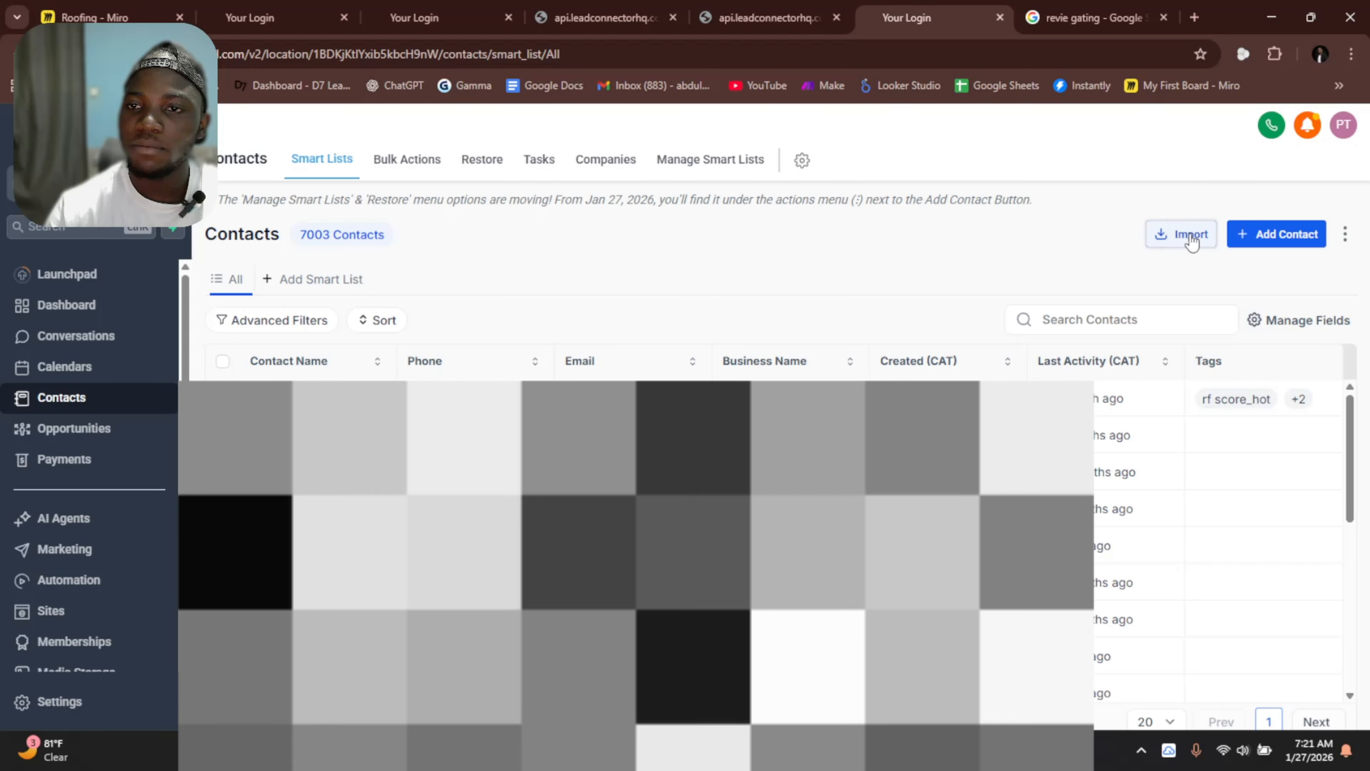
# Step: Start a contacts import, proceed to the upload stage and download the sample file
pyautogui.click(1189, 236)
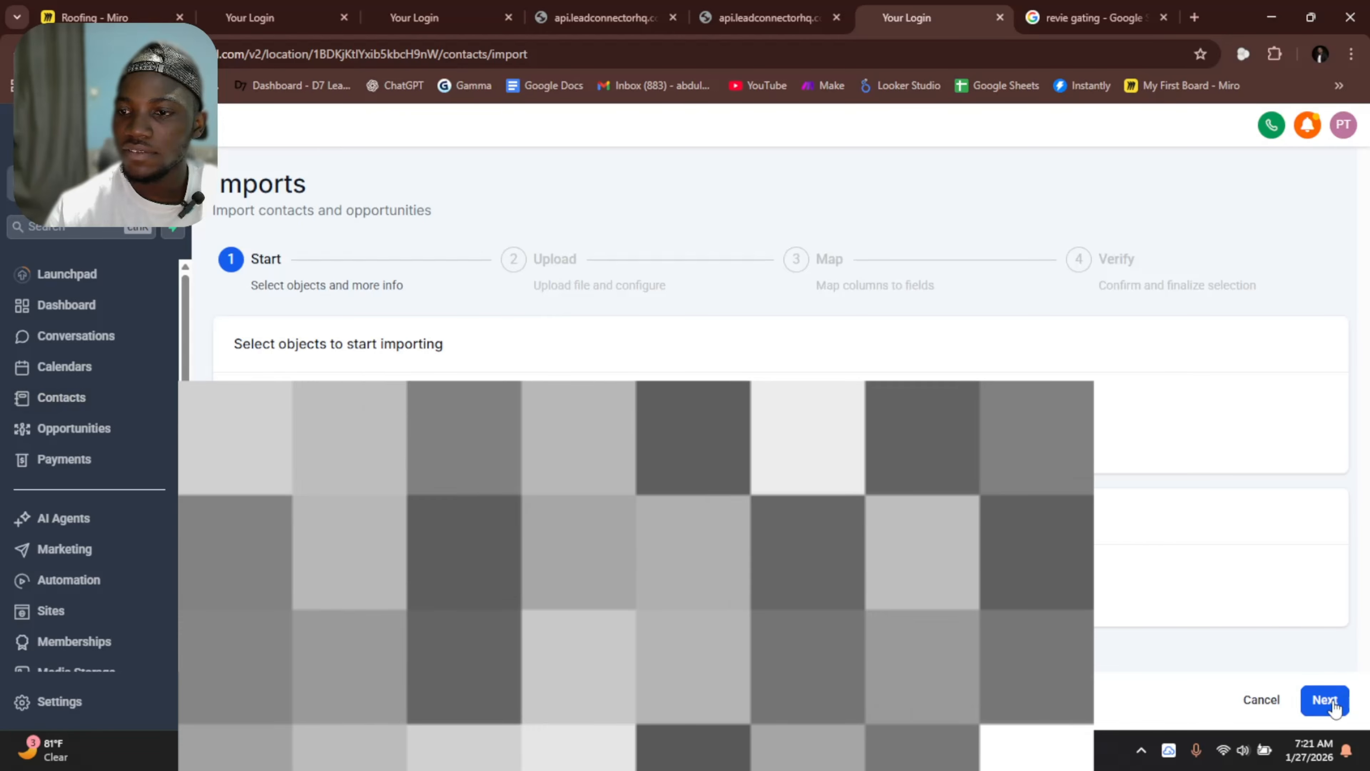
pyautogui.click(1325, 700)
pyautogui.scroll(-1, 860, 299)
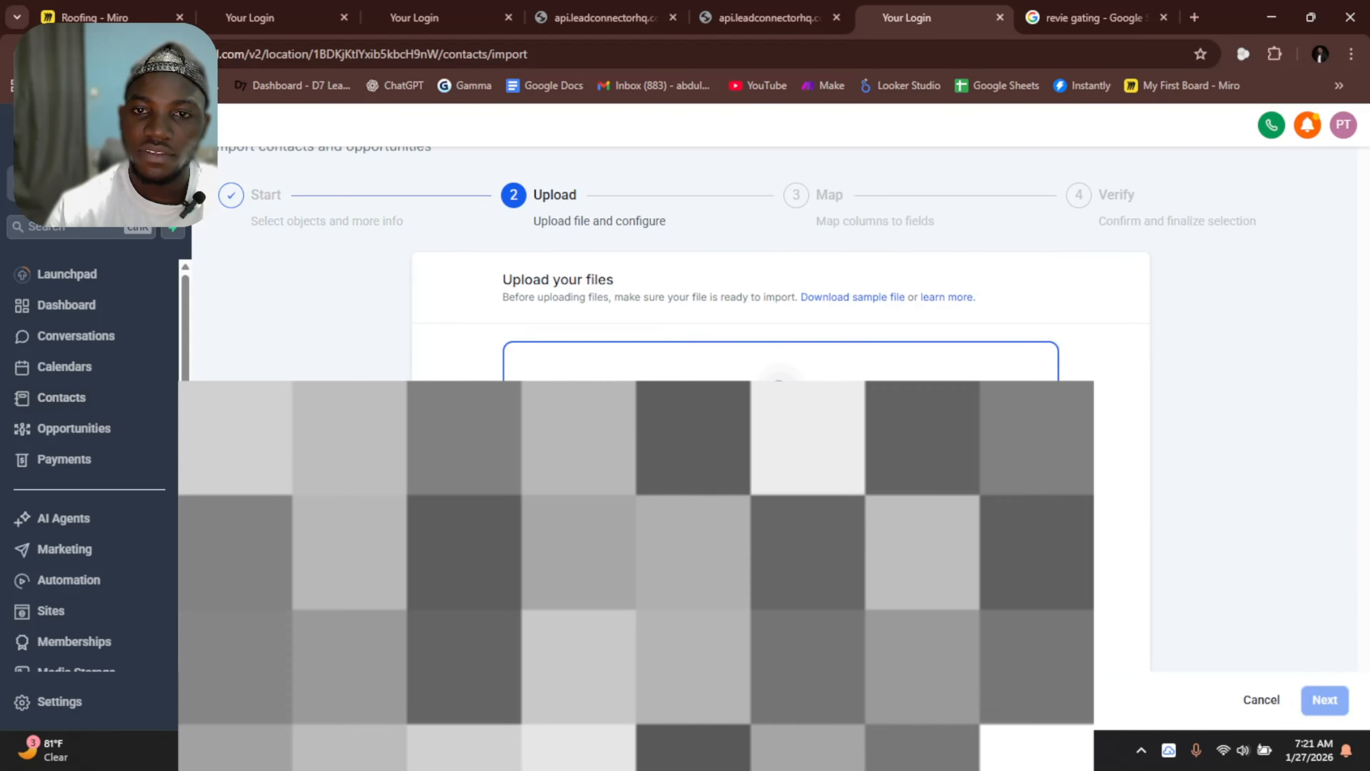
pyautogui.click(861, 298)
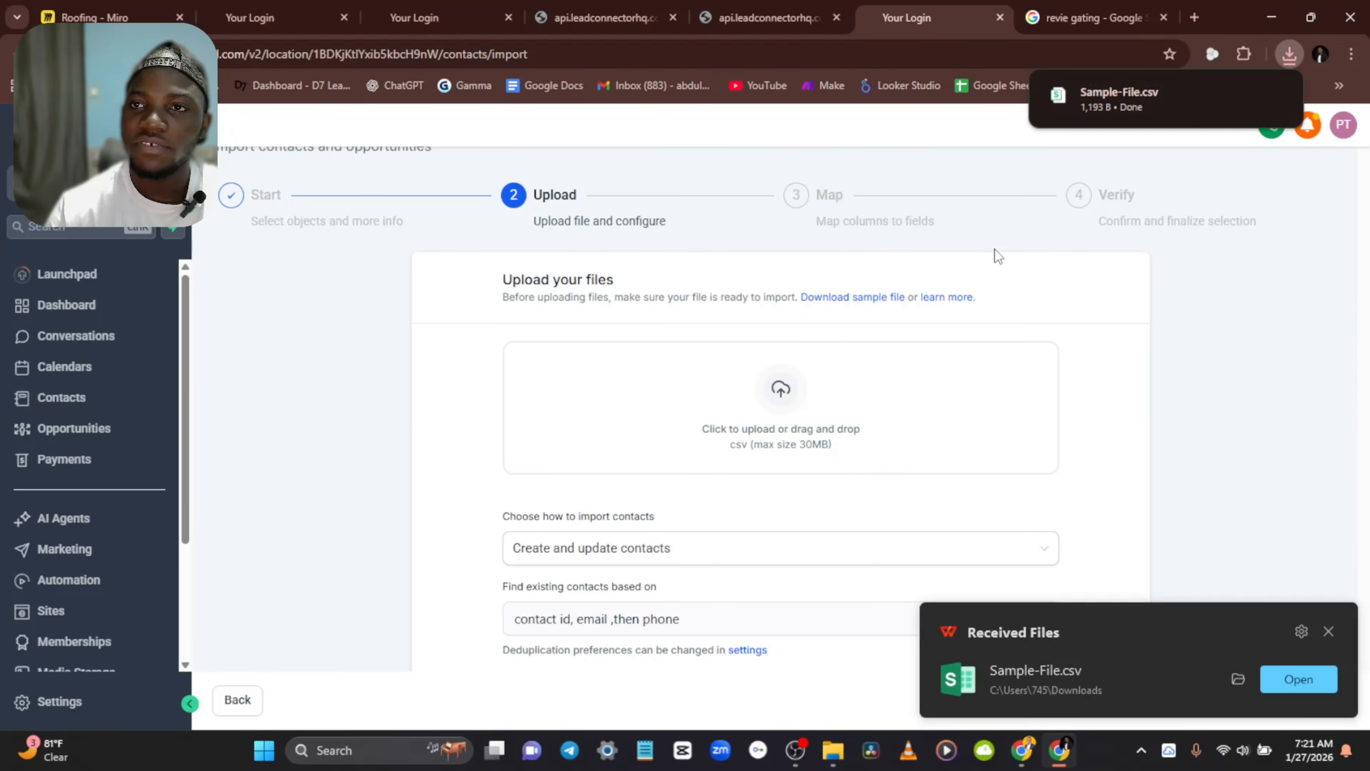
# Step: Upload Sample-File.csv as the import file and dismiss the Received Files notification
pyautogui.click(726, 363)
pyautogui.doubleClick(220, 171)
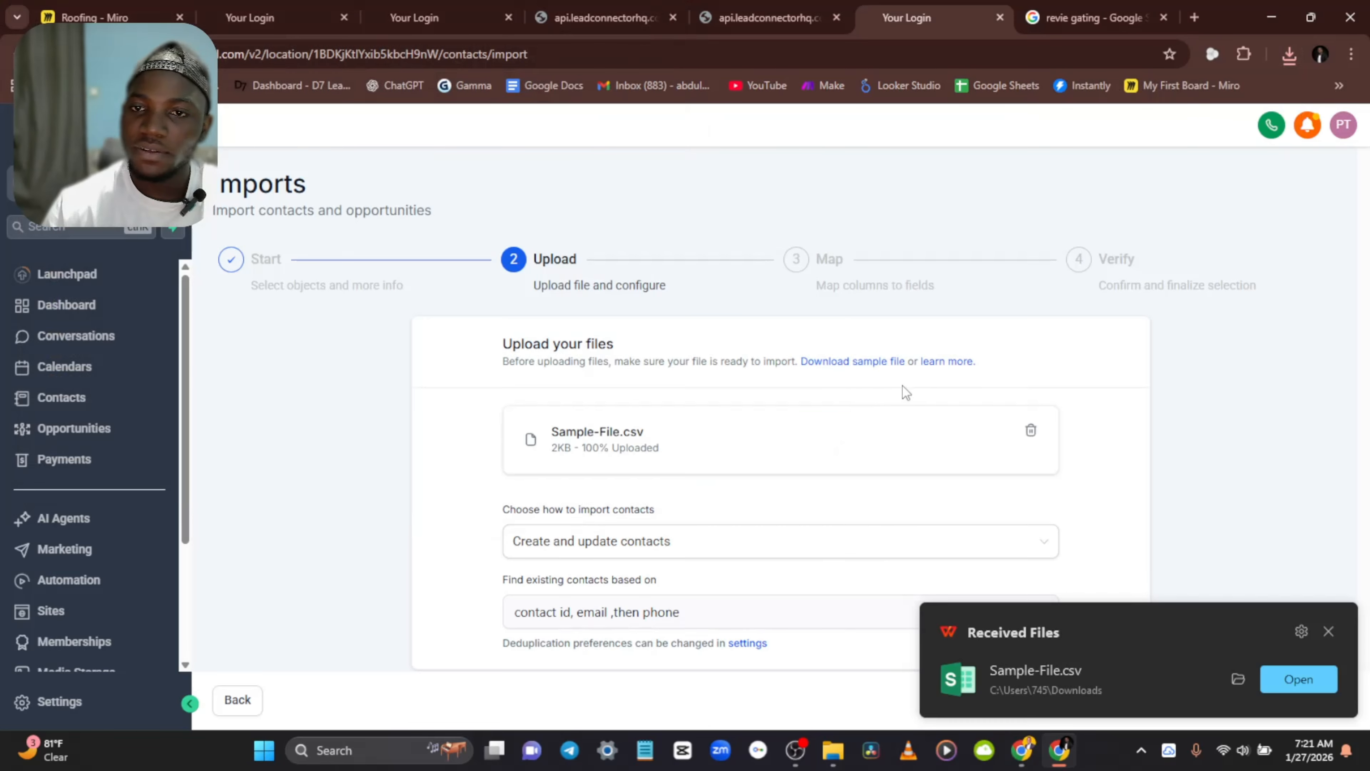
pyautogui.click(1337, 632)
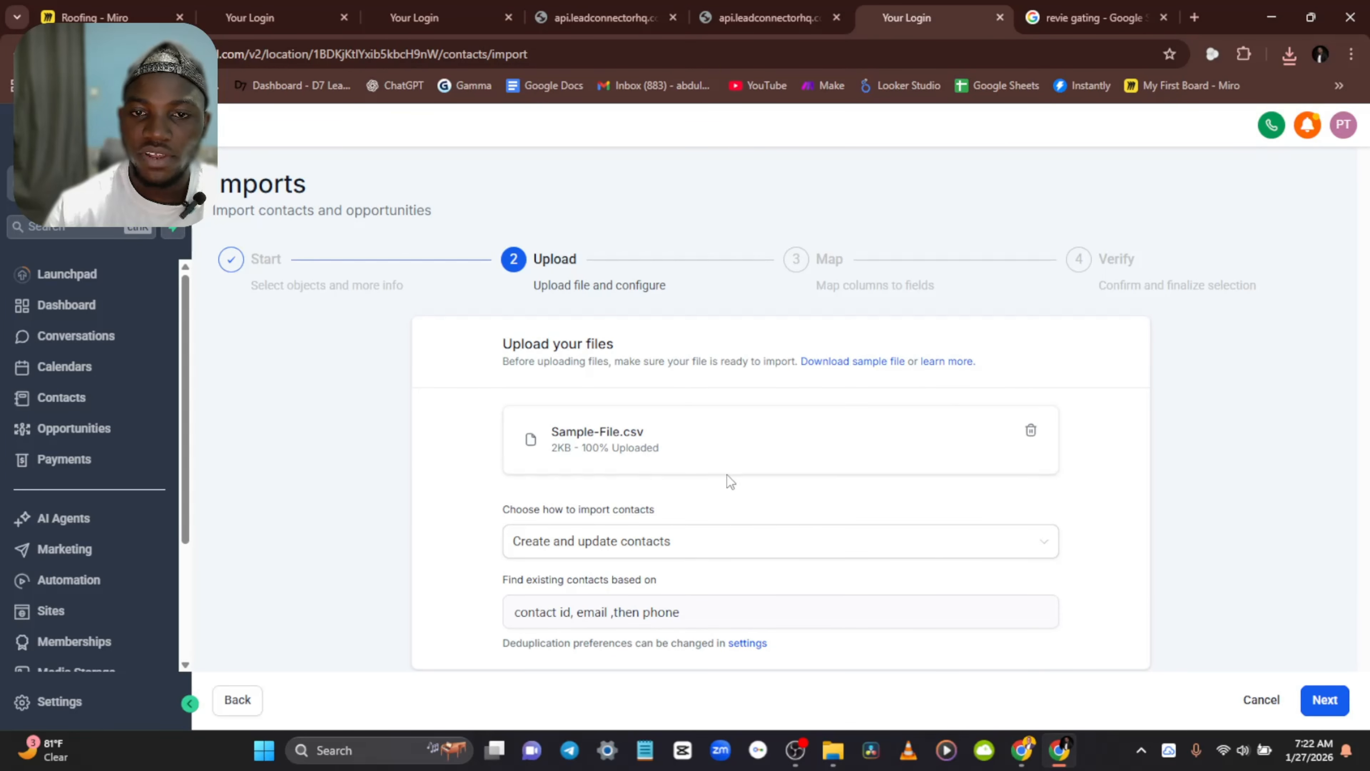
# Step: Proceed to the column mapping, review the field mapping of all Sample-File.csv columns, and continue to the verification stage
pyautogui.click(1326, 701)
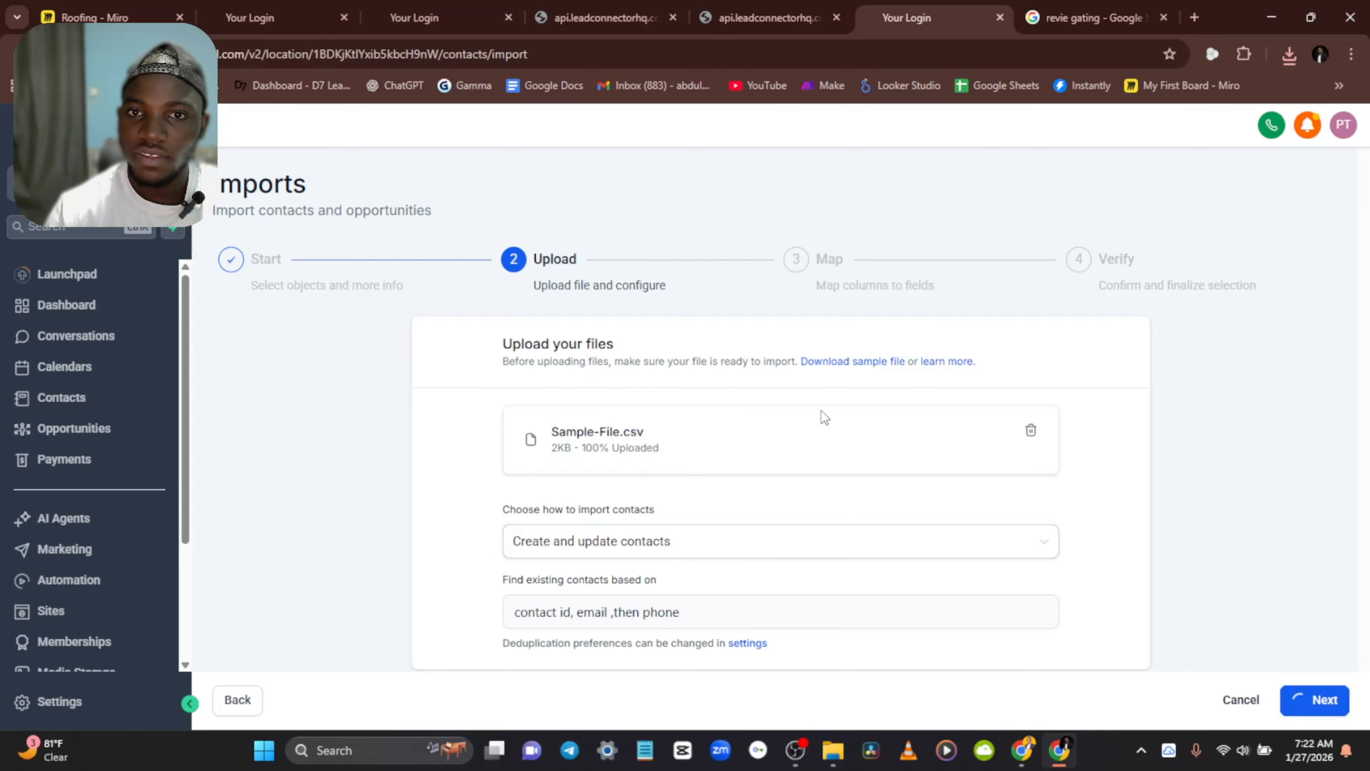
pyautogui.scroll(-4, 397, 374)
pyautogui.scroll(-10, 400, 381)
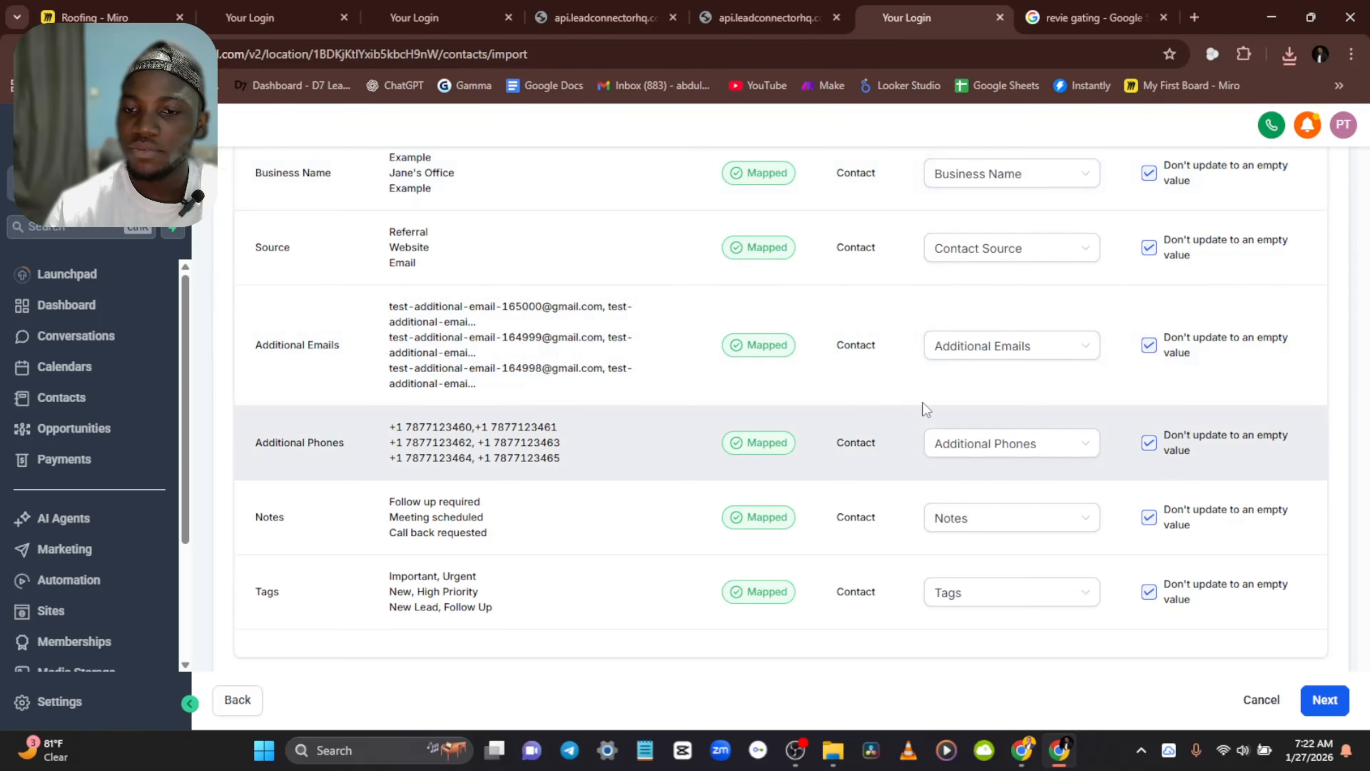
pyautogui.scroll(8, 924, 407)
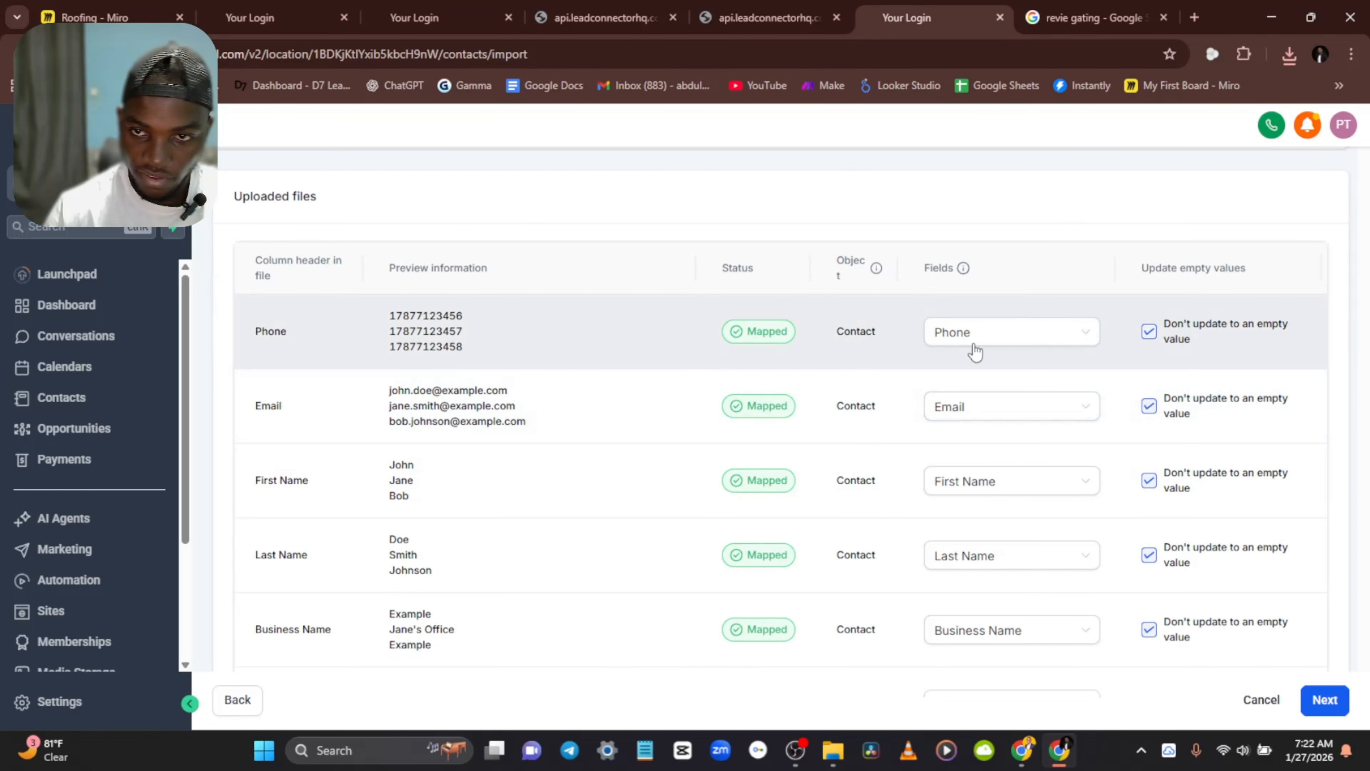
pyautogui.scroll(2, 921, 465)
pyautogui.scroll(5, 330, 361)
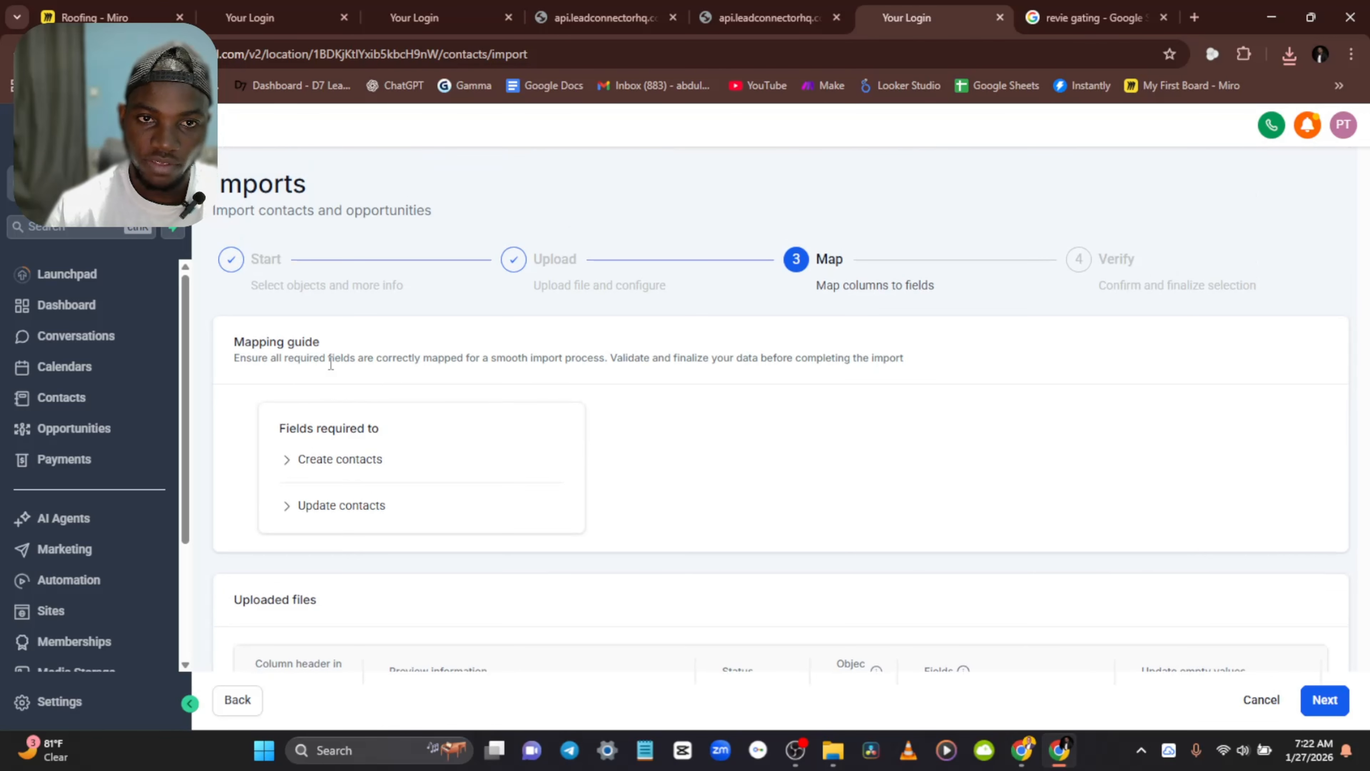
pyautogui.scroll(-5, 360, 459)
pyautogui.scroll(-8, 536, 419)
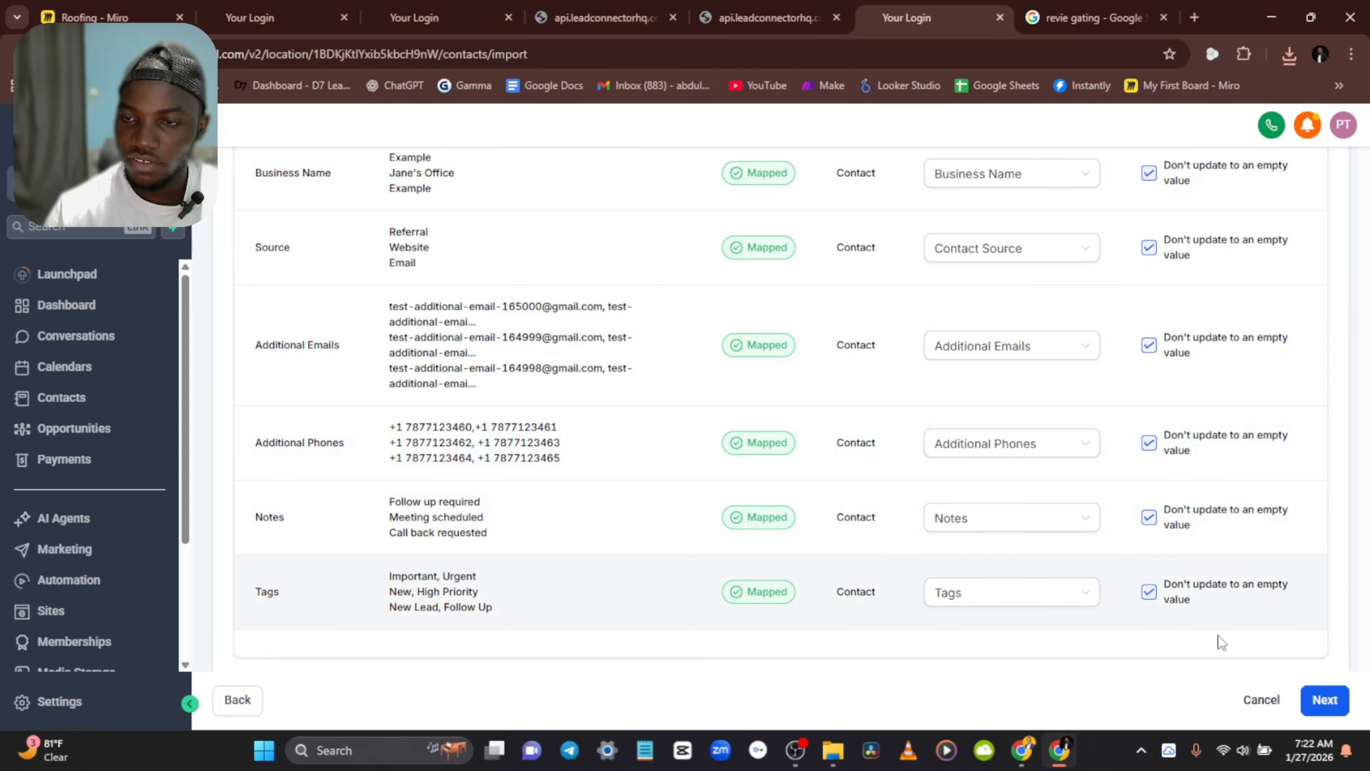
pyautogui.click(1332, 704)
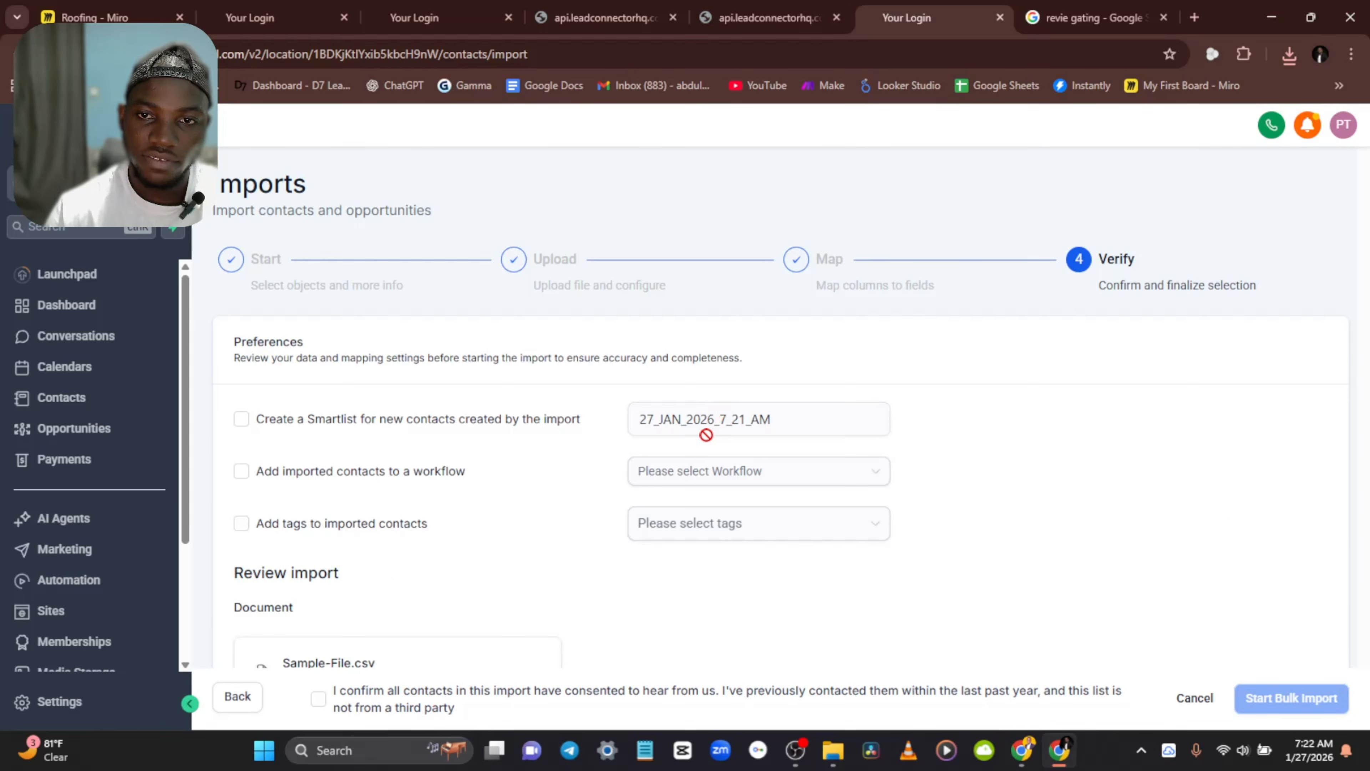
# Step: Enable creating a Smartlist for the new contacts in the import and name it Review Requ
pyautogui.scroll(-2, 201, 427)
pyautogui.click(740, 312)
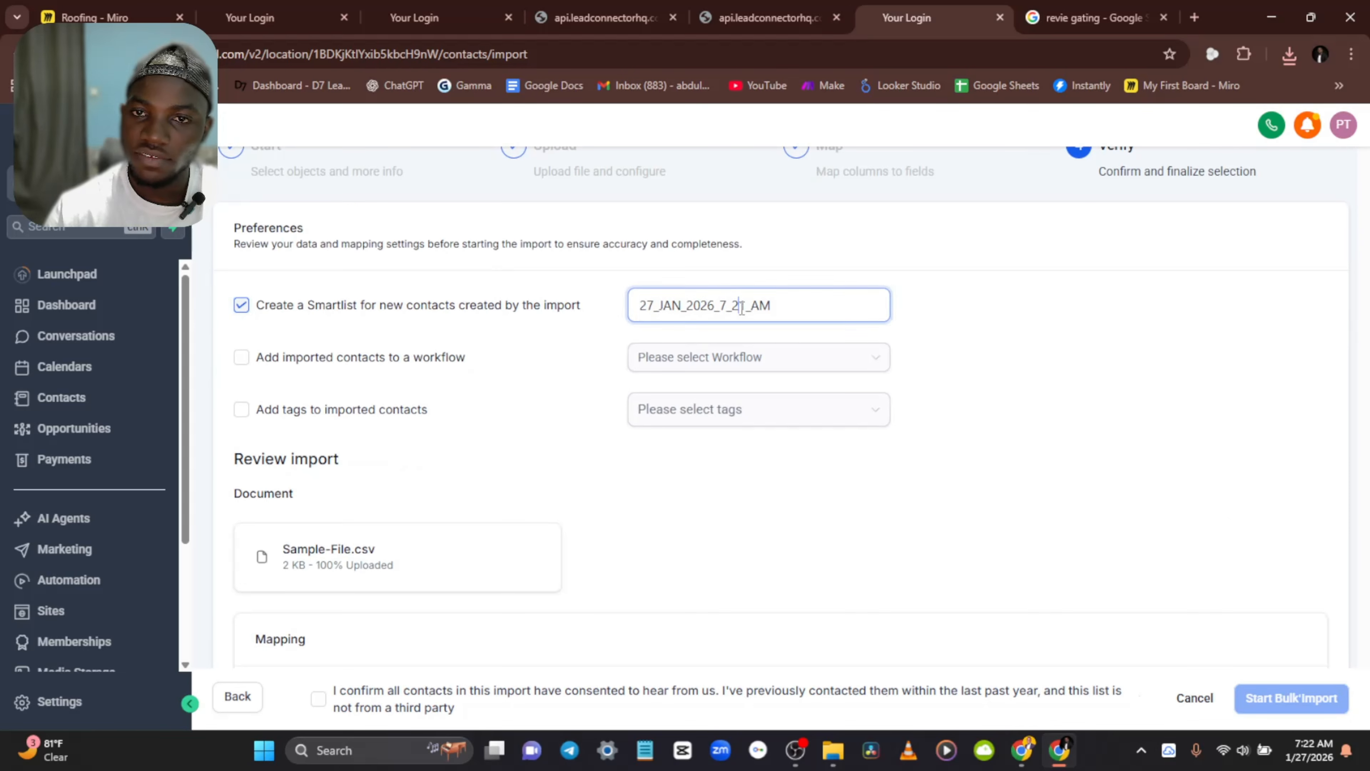
pyautogui.doubleClick(746, 312)
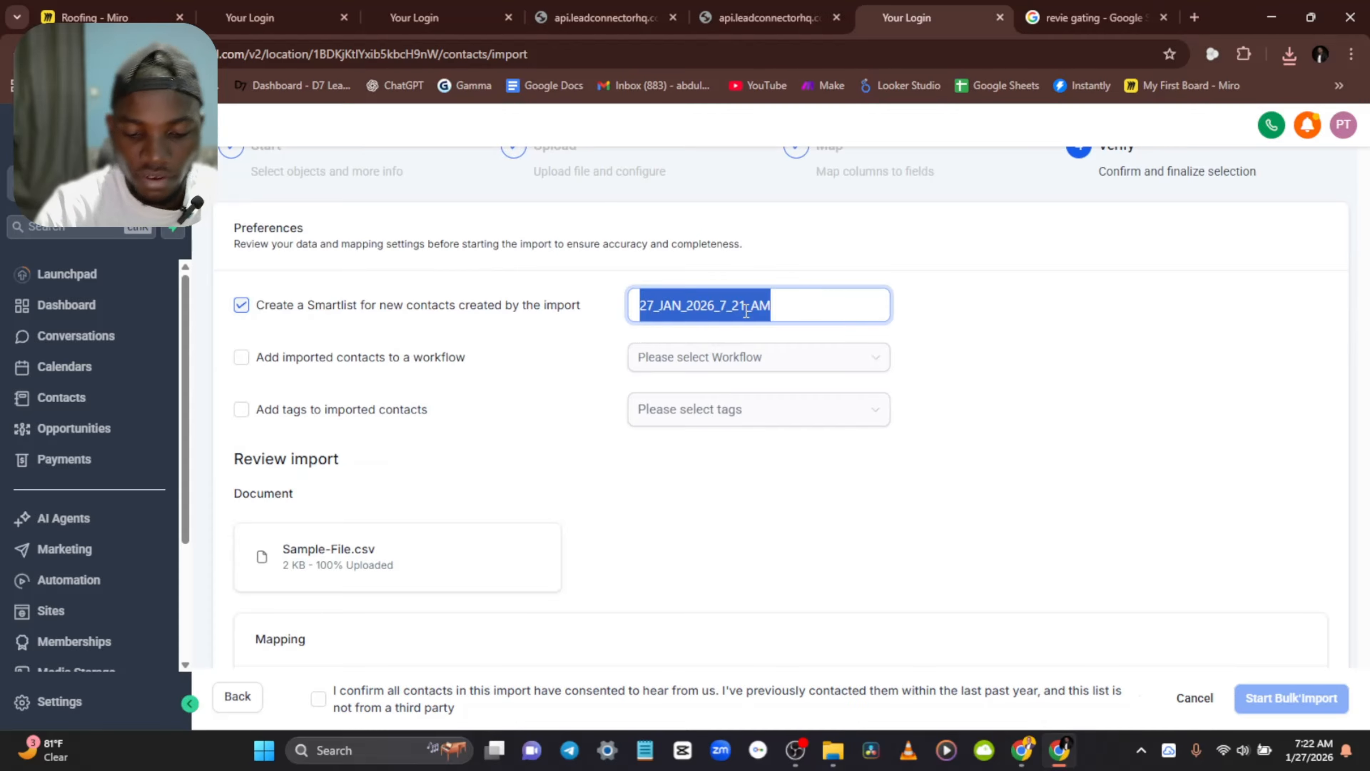
pyautogui.write('Review Requ')
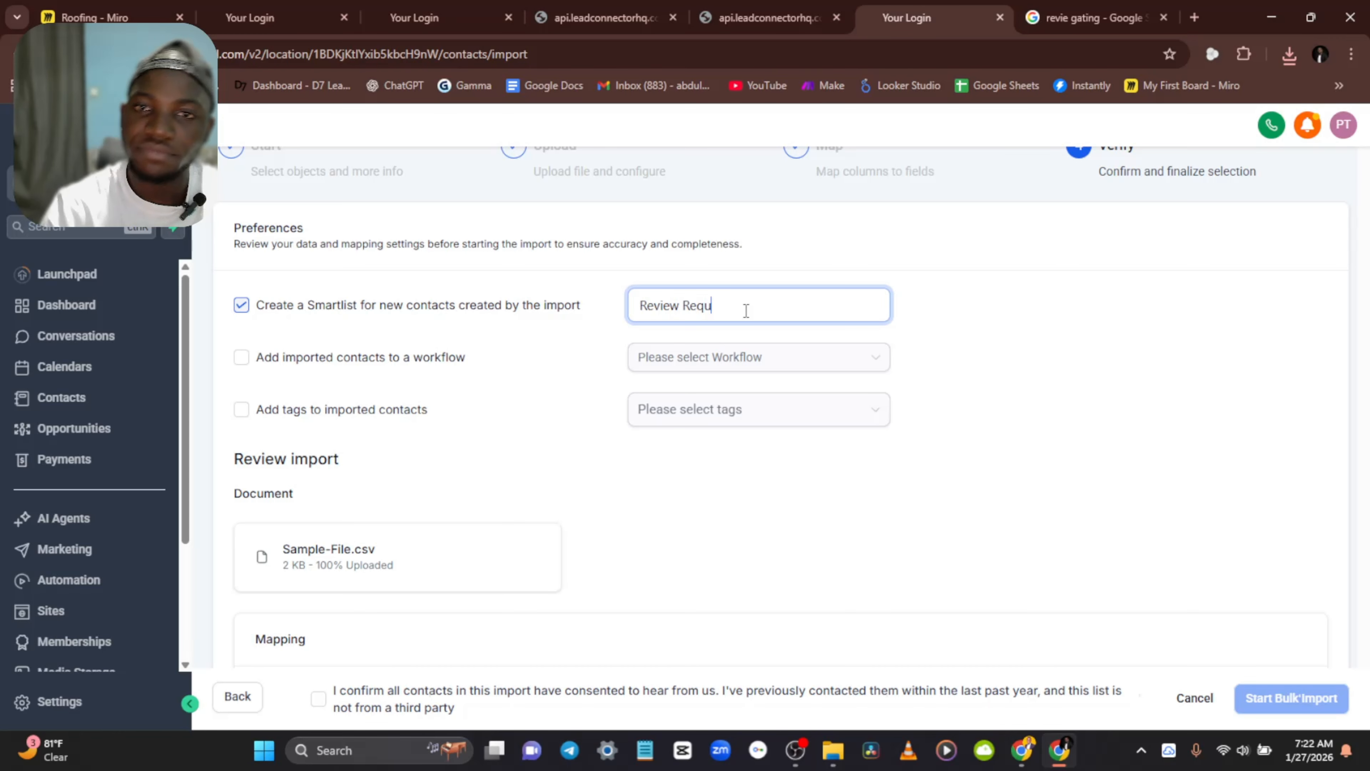
# Step: Confirm that all contacts in the import have consented to be contacted and start the bulk import
pyautogui.scroll(-15, 743, 380)
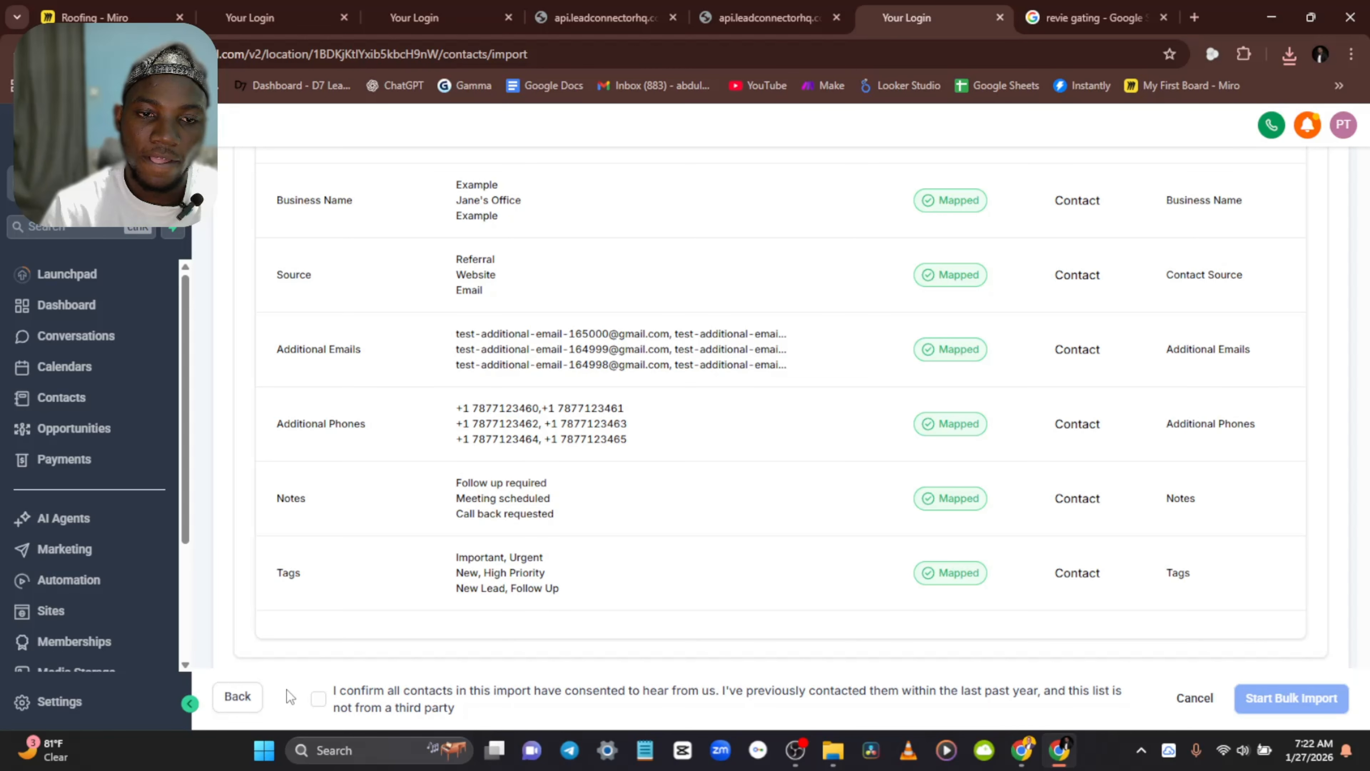
pyautogui.click(314, 698)
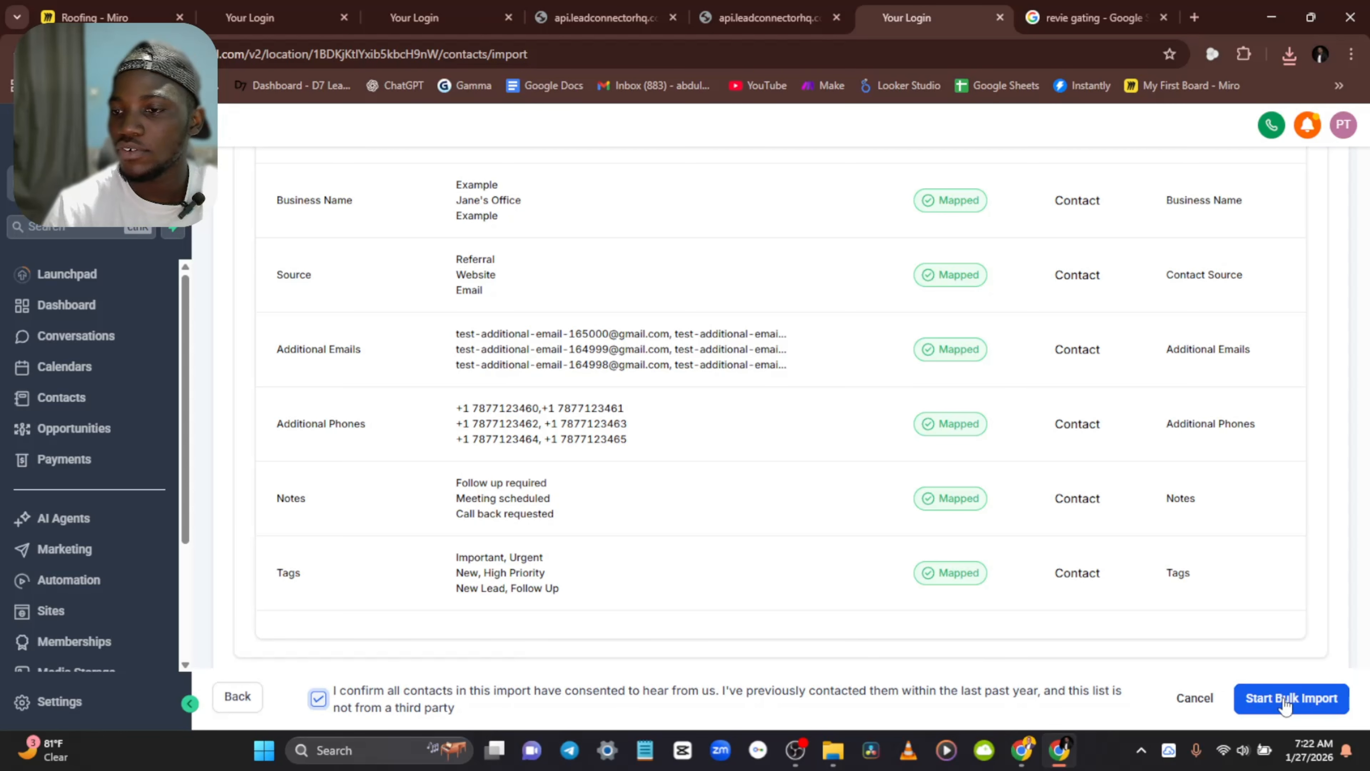
pyautogui.click(1303, 699)
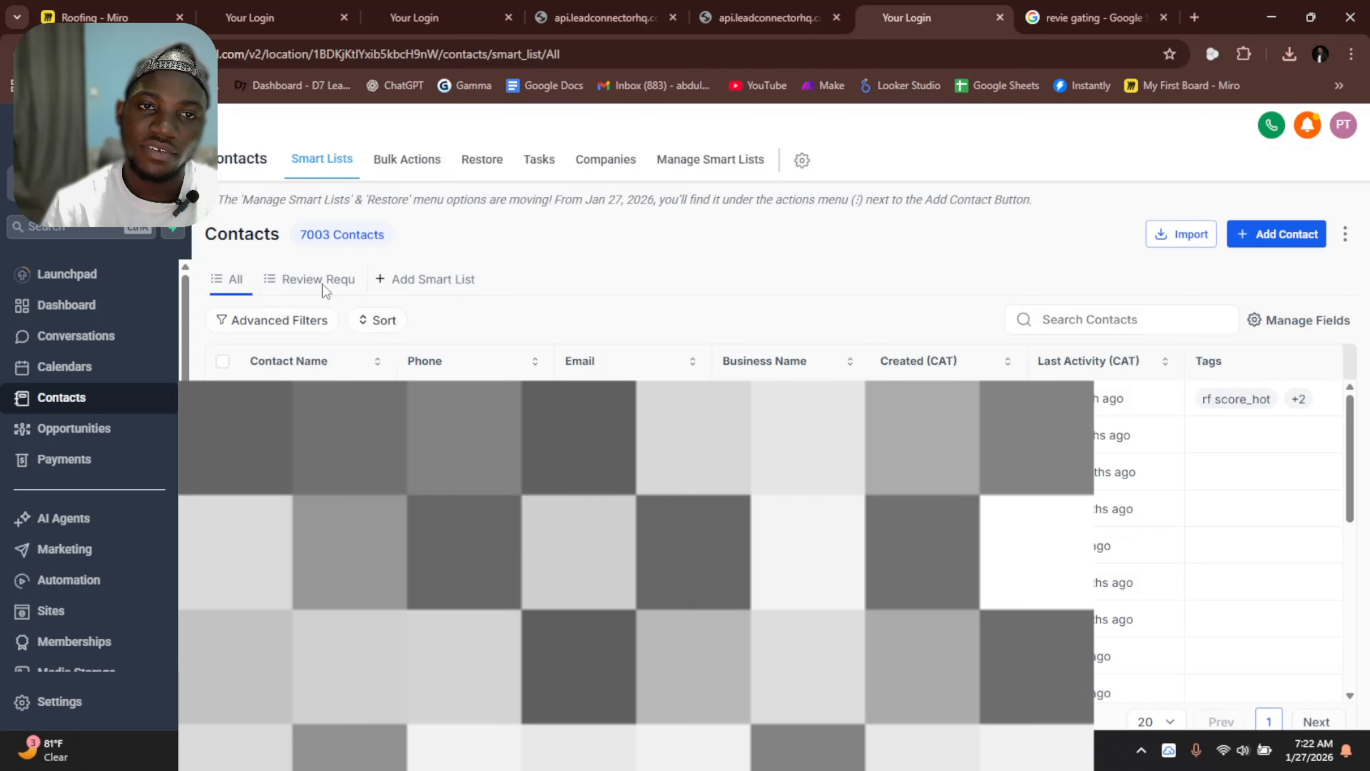
# Step: Open the Review Requ smart list, refresh the contact lists and reopen it to check the imported contacts
pyautogui.click(323, 281)
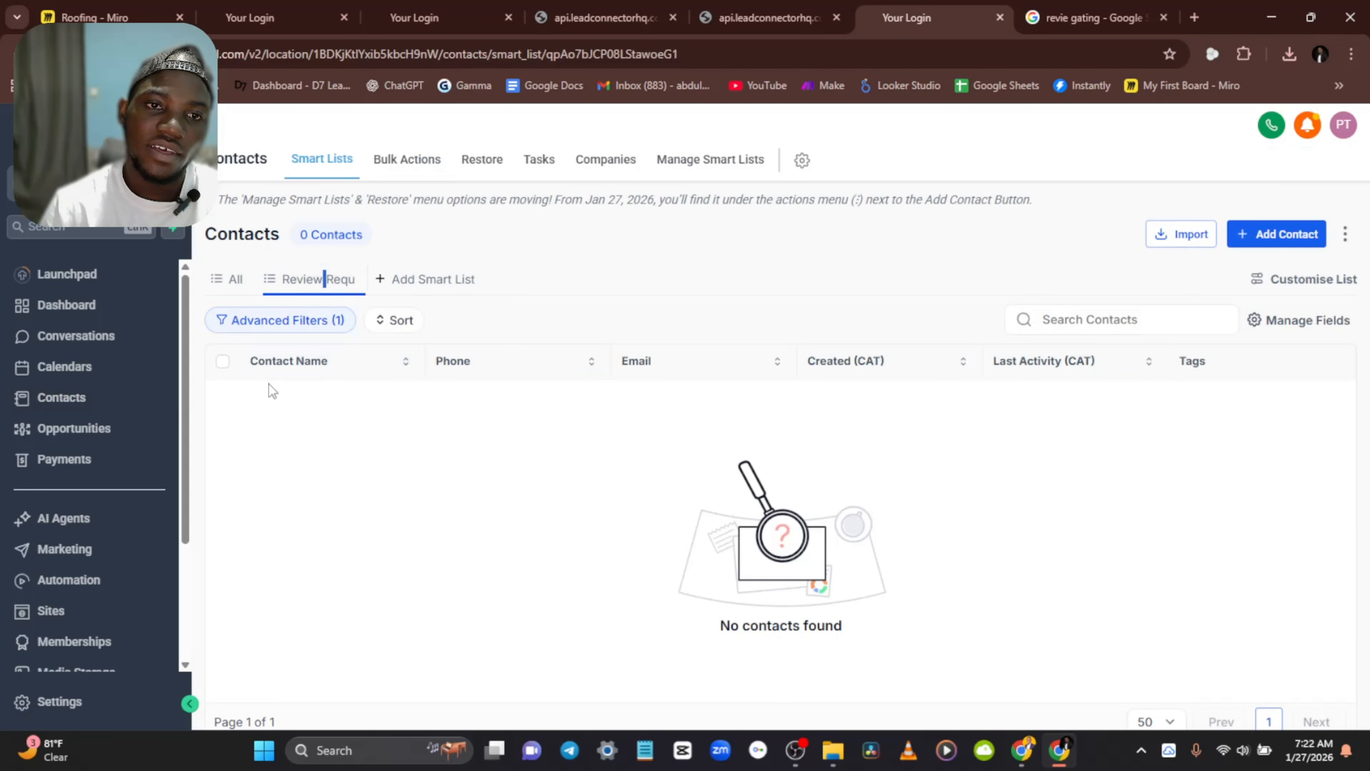
pyautogui.click(440, 289)
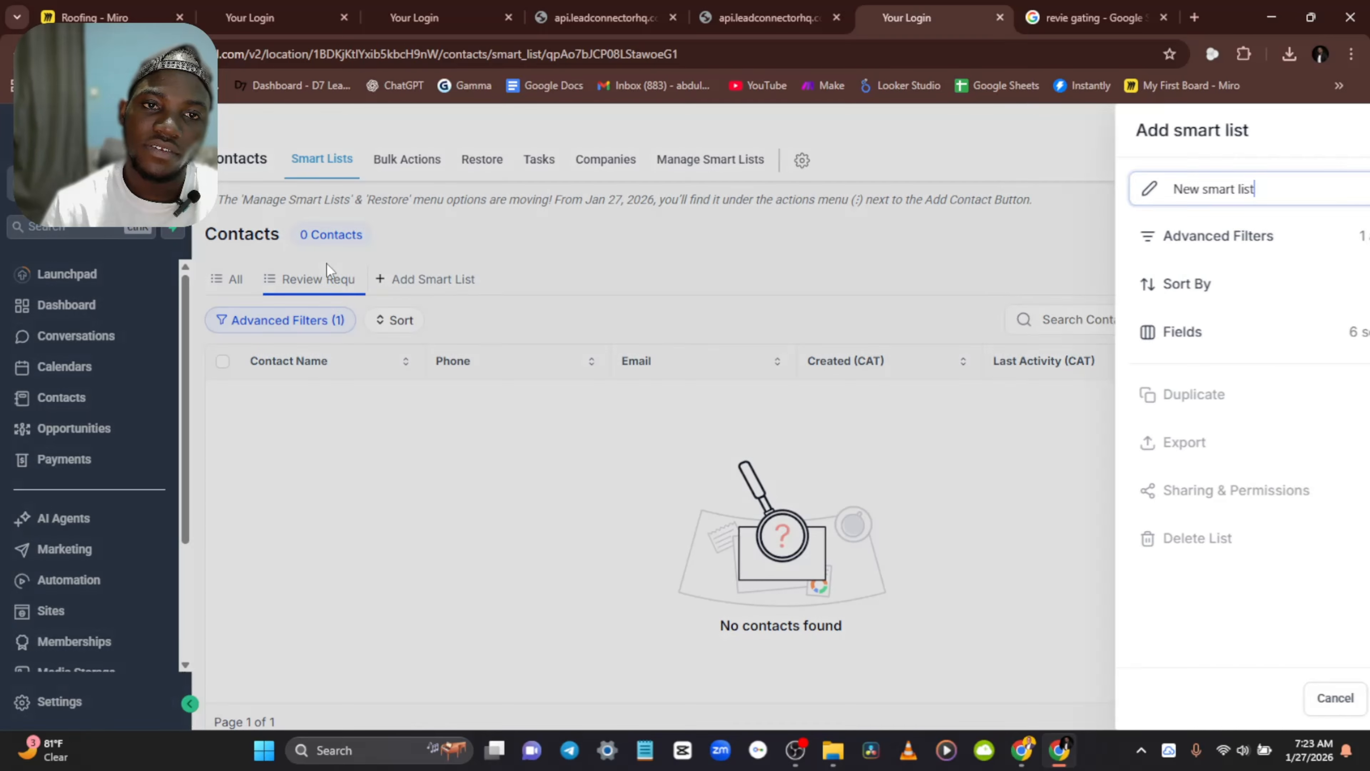
pyautogui.click(1341, 128)
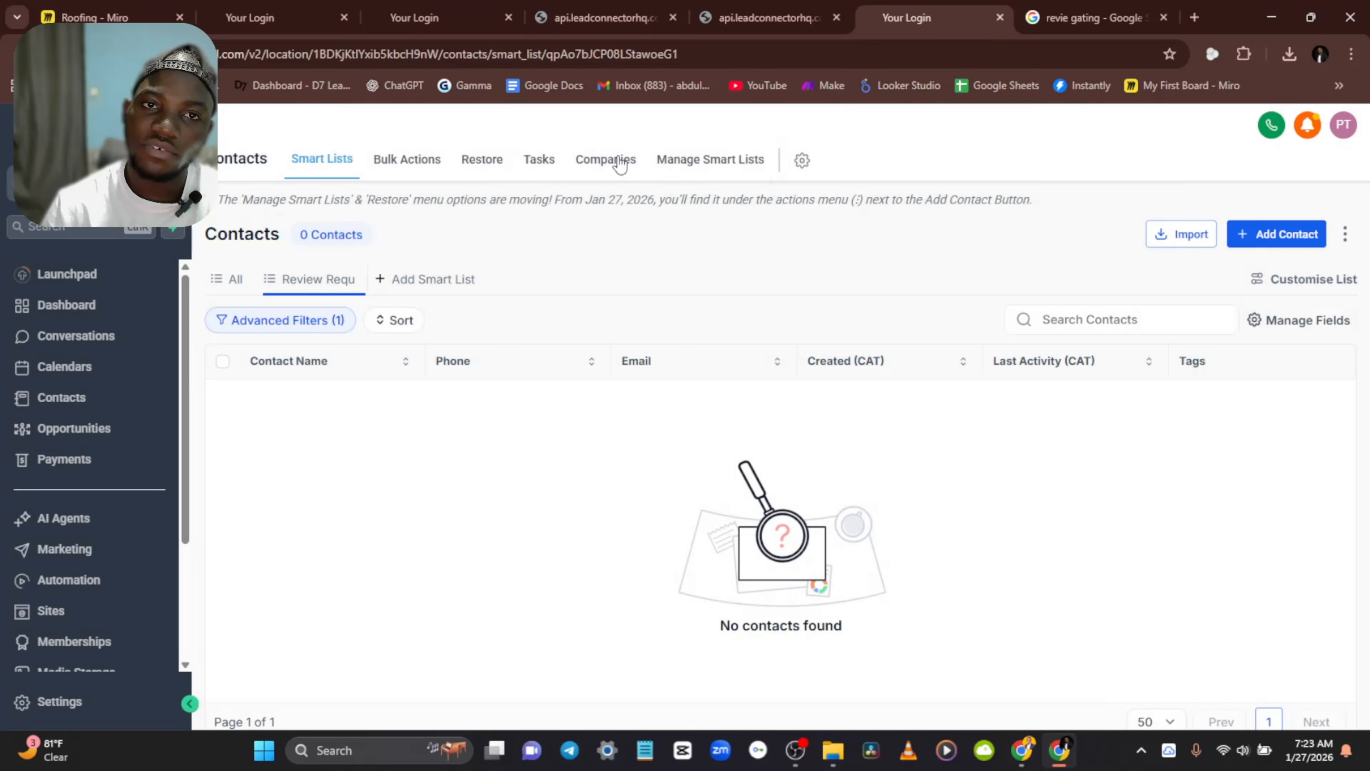
pyautogui.click(414, 164)
pyautogui.click(328, 164)
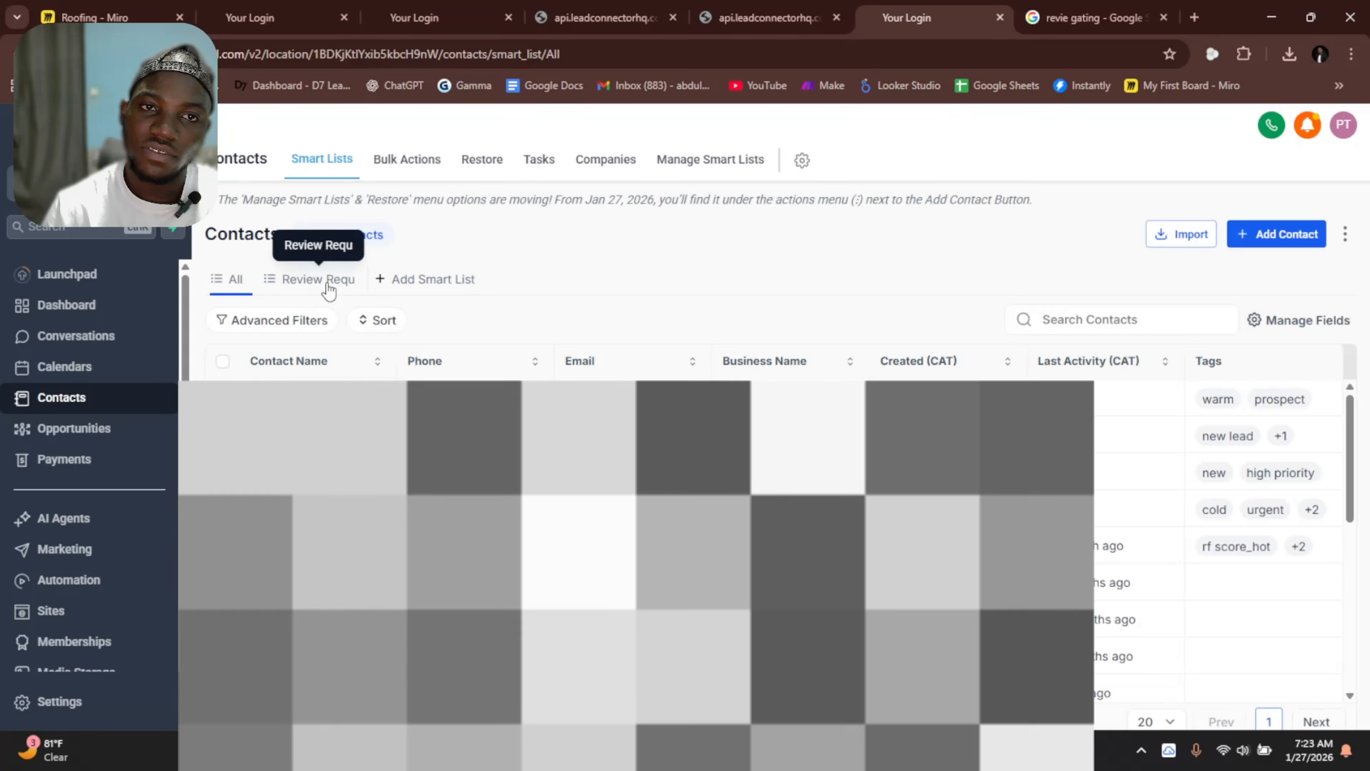
pyautogui.click(329, 286)
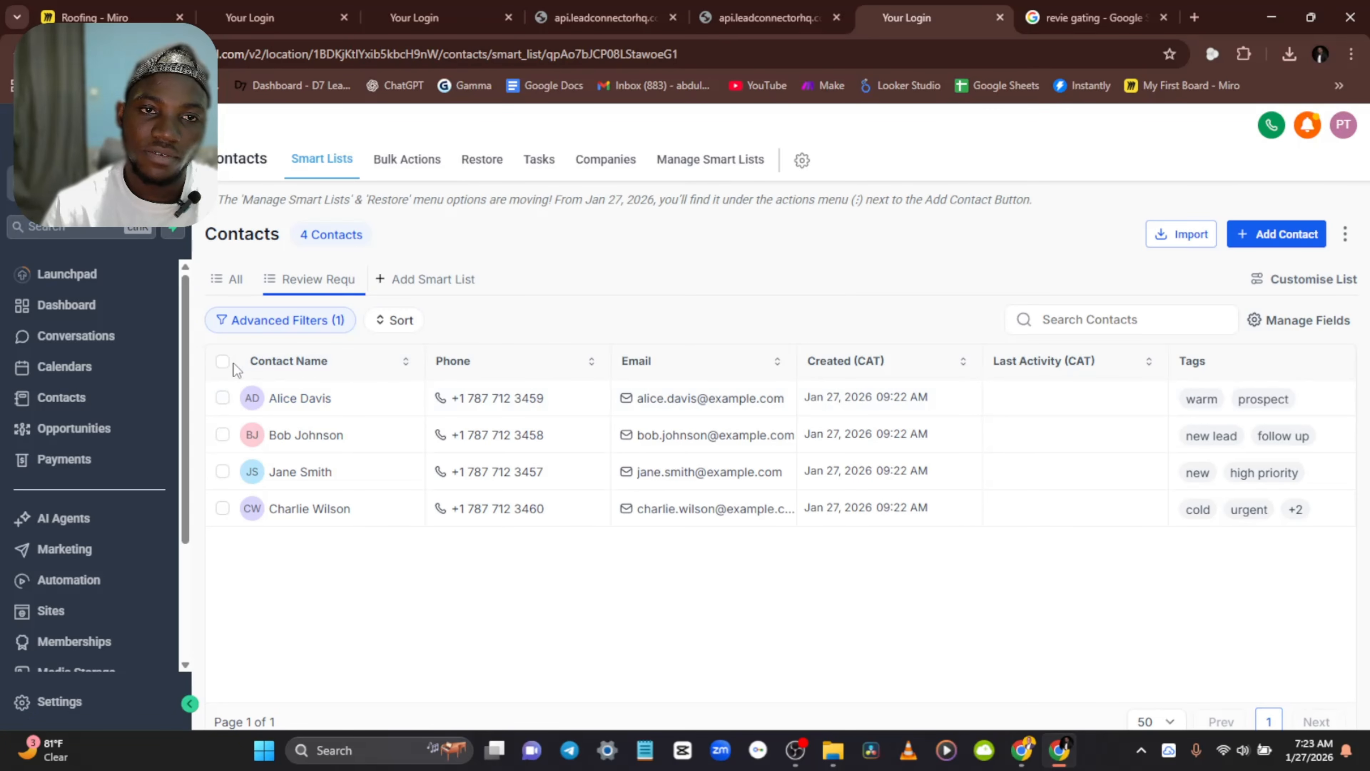
# Step: Select all contacts in the Review Requ list, try adding tags with the action name test, search tags for "send", and cancel
pyautogui.click(223, 361)
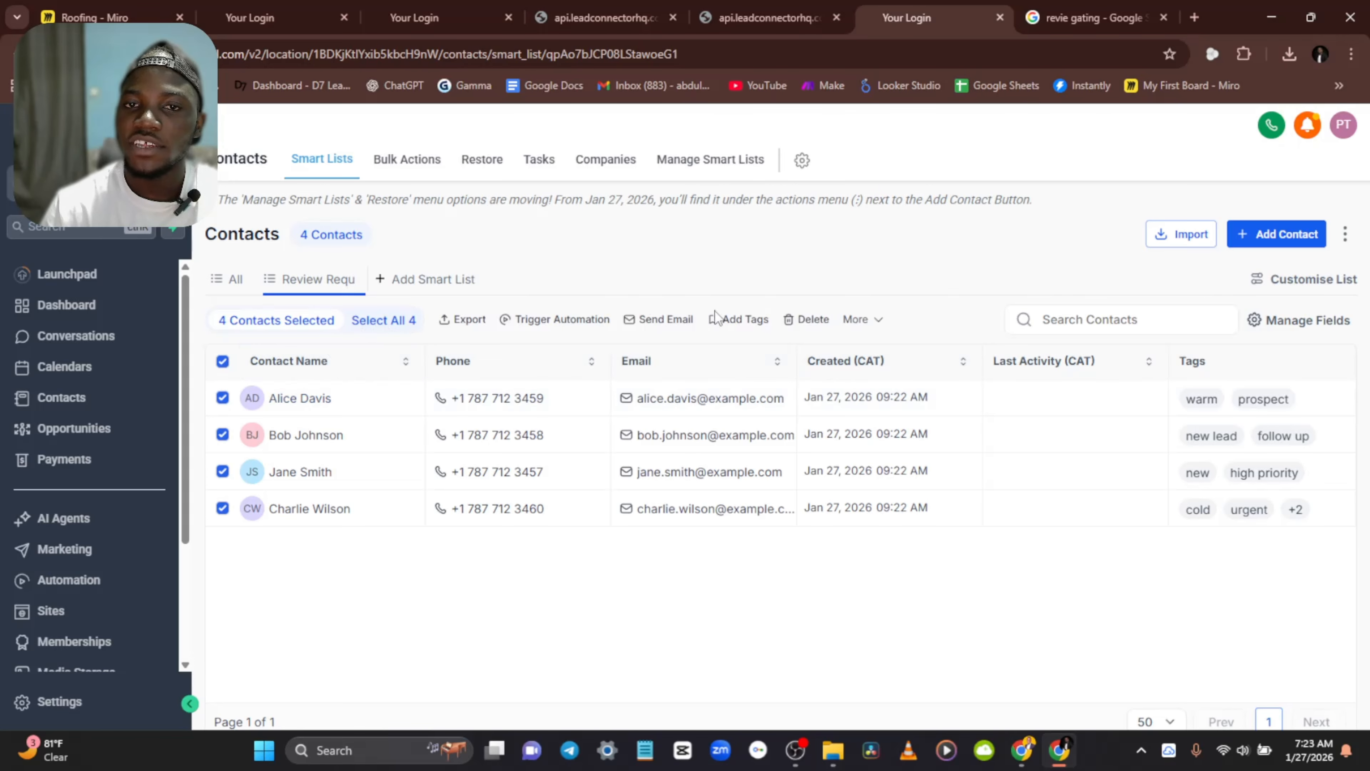
pyautogui.click(734, 321)
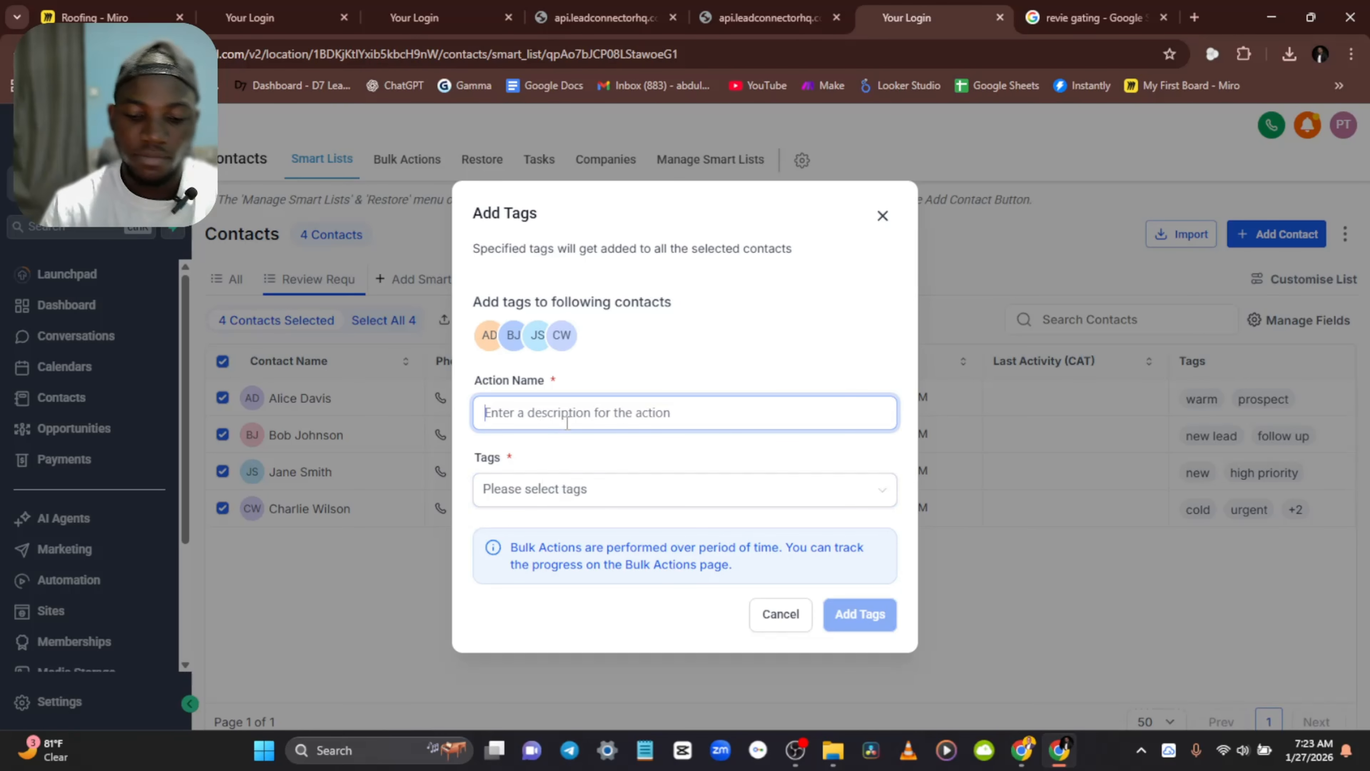
pyautogui.write('test')
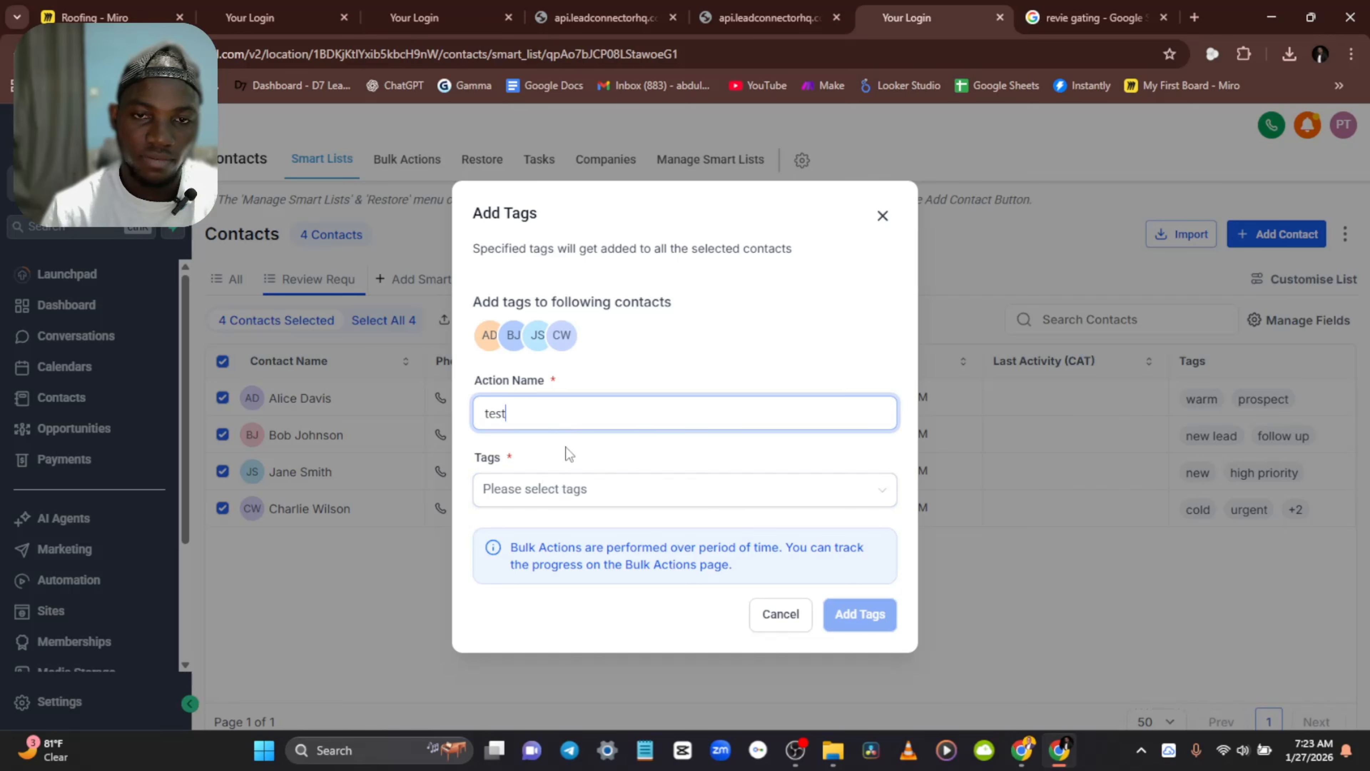
pyautogui.click(559, 490)
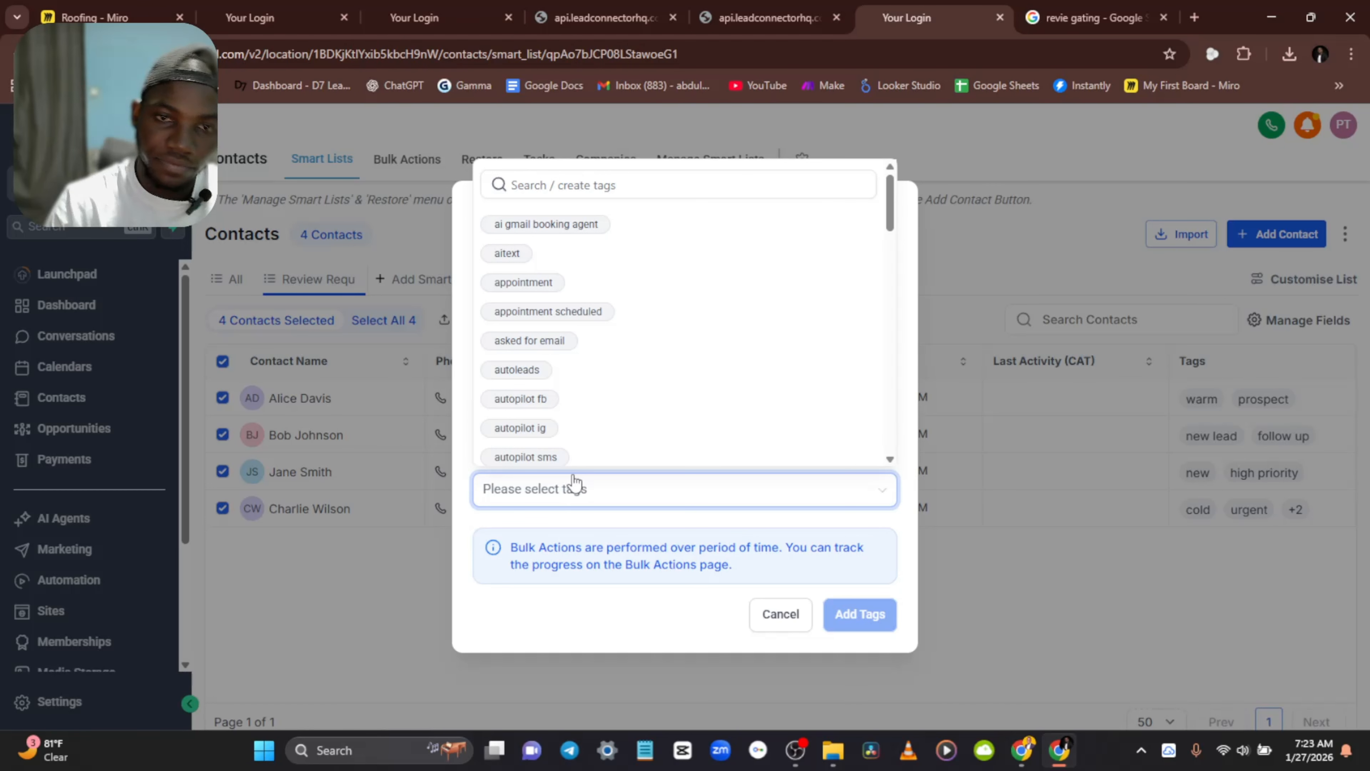
pyautogui.click(583, 186)
pyautogui.write('send')
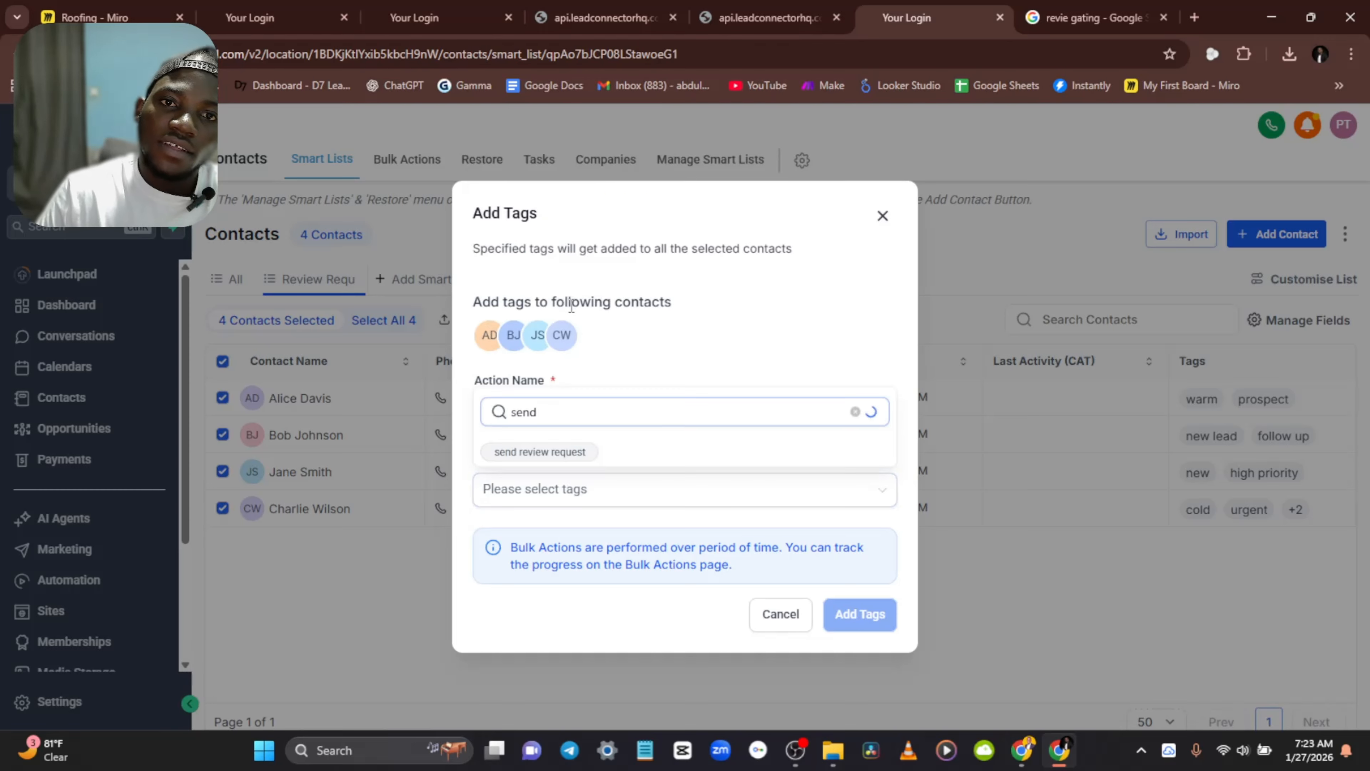
pyautogui.click(782, 615)
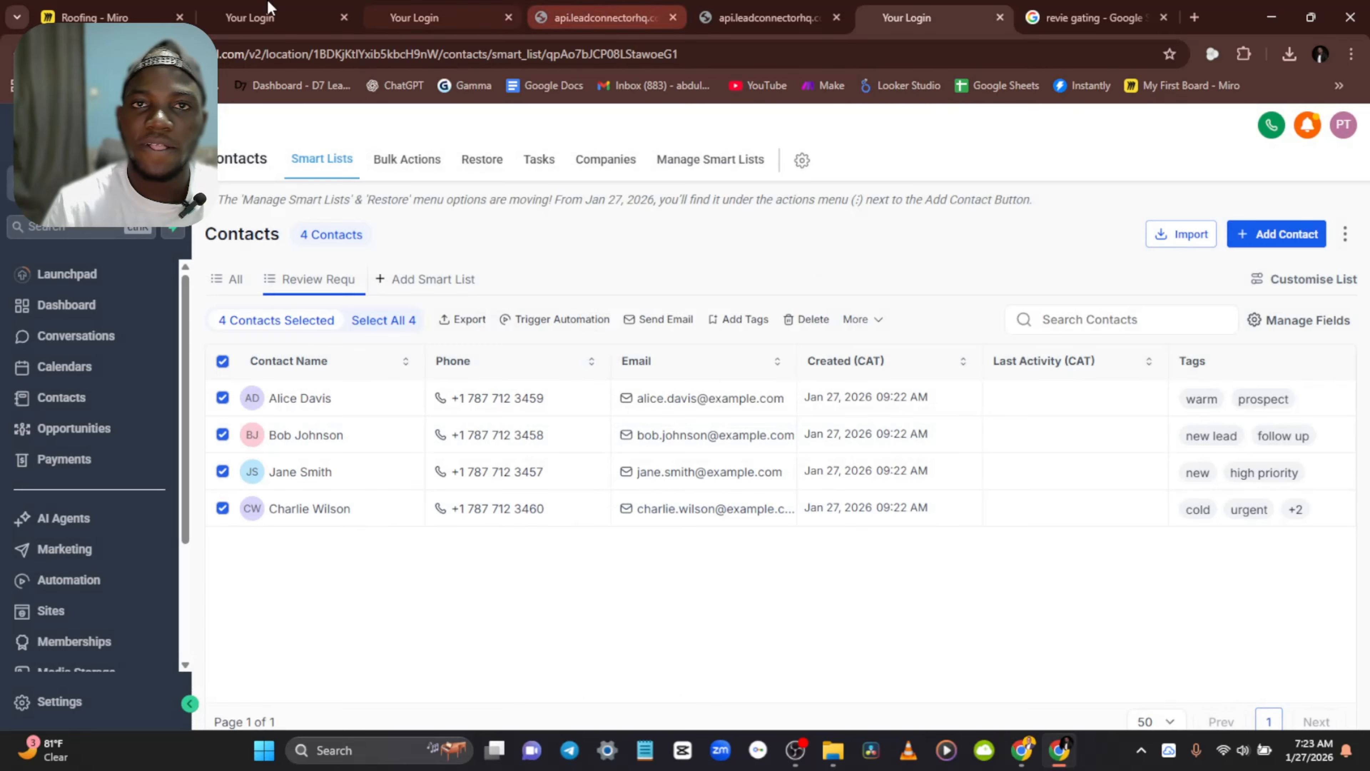
# Step: Switch to the Roofing board in Miro and view the Review System flowchart down to its lower branches
pyautogui.click(94, 17)
pyautogui.scroll(-3, 849, 351)
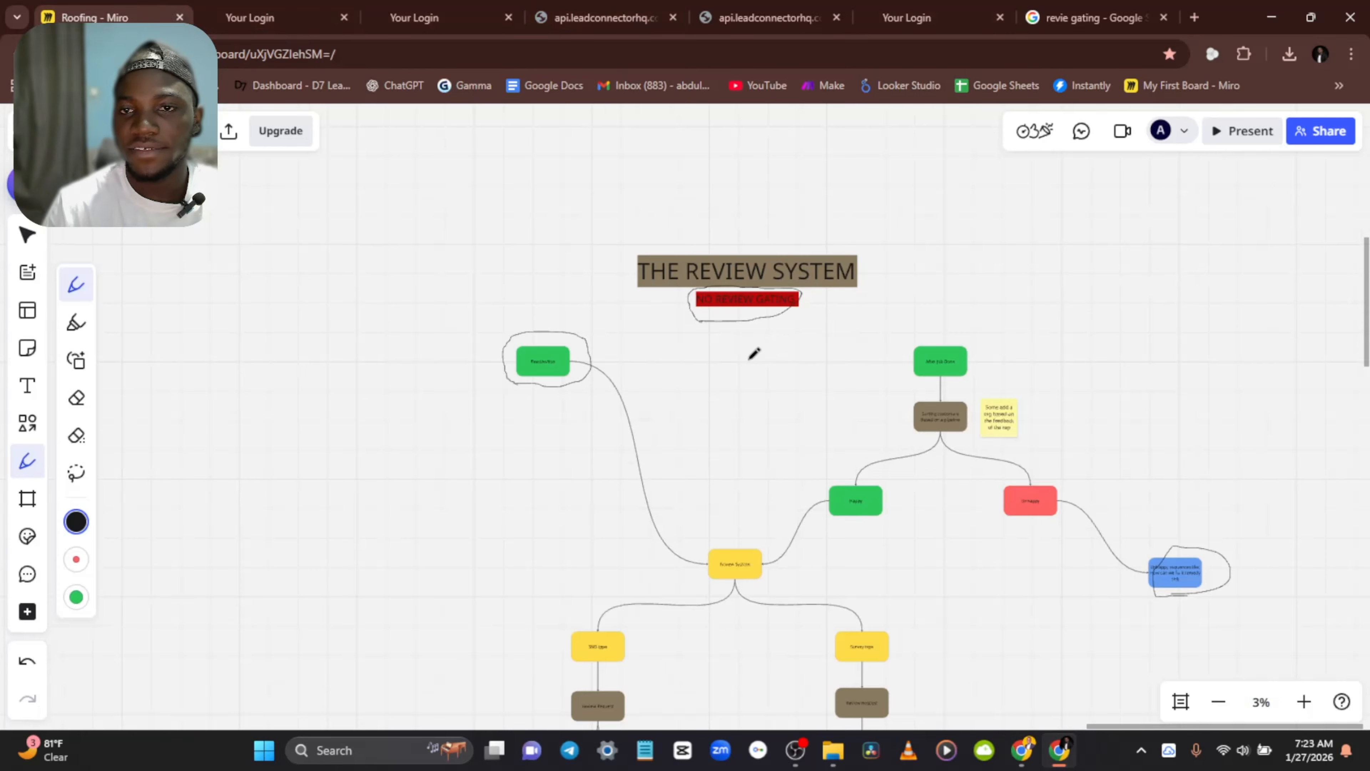
pyautogui.moveTo(981, 499); pyautogui.dragTo(872, 422)
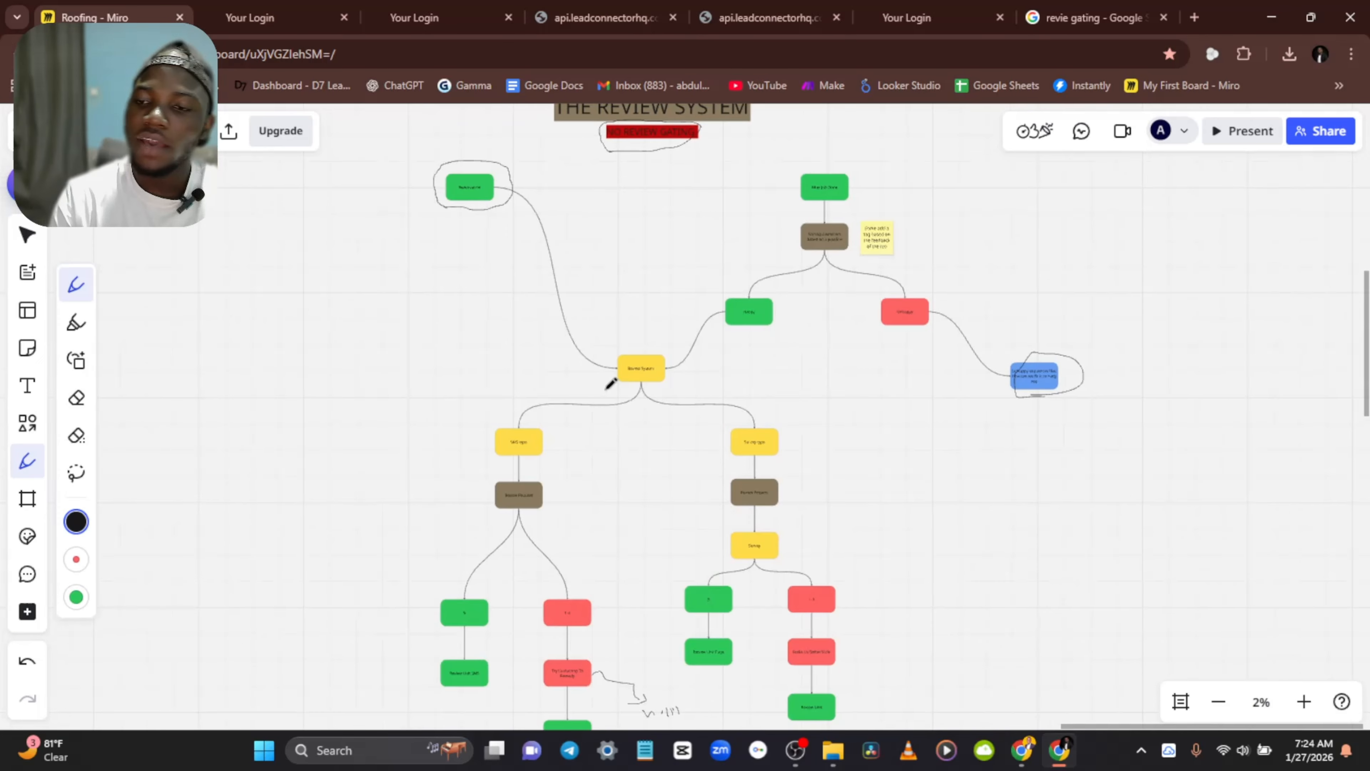